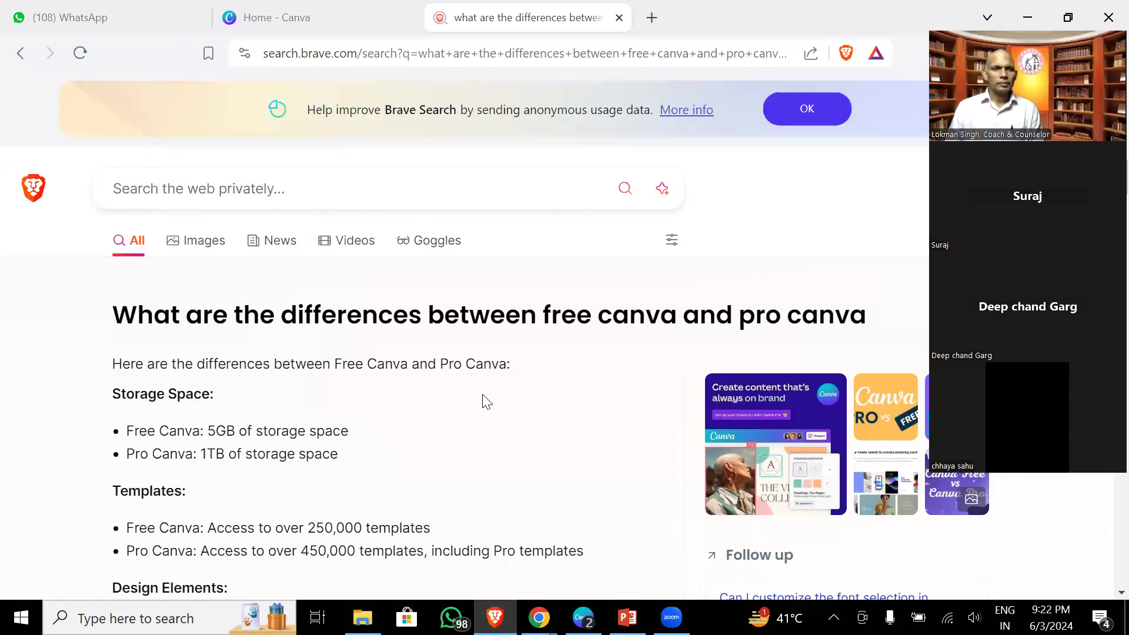
- Glance at the Canva home page, then return to the free vs Pro comparison results
key("ctrl+Tab")
left_click(351, 12)
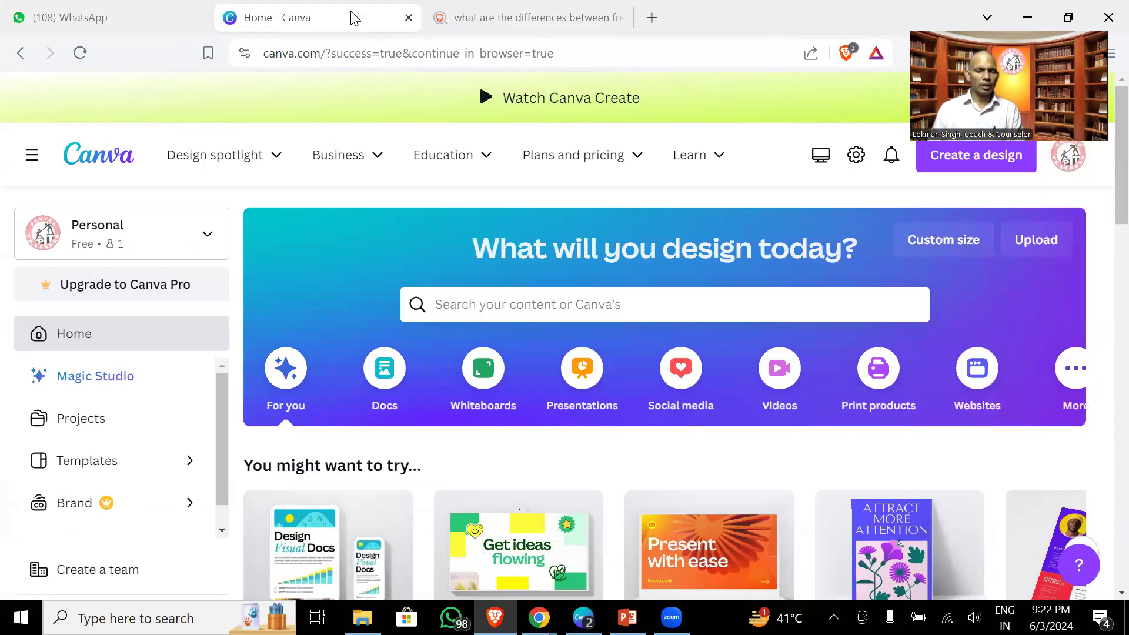
mouse_move(556, 111)
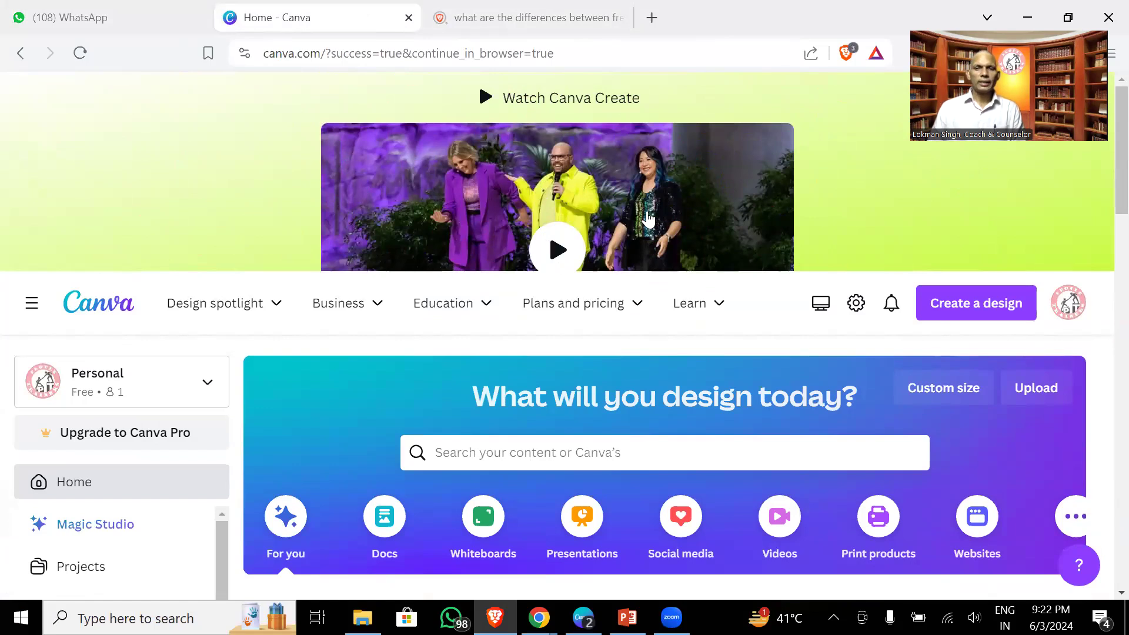
scroll(648, 219, "down", 5)
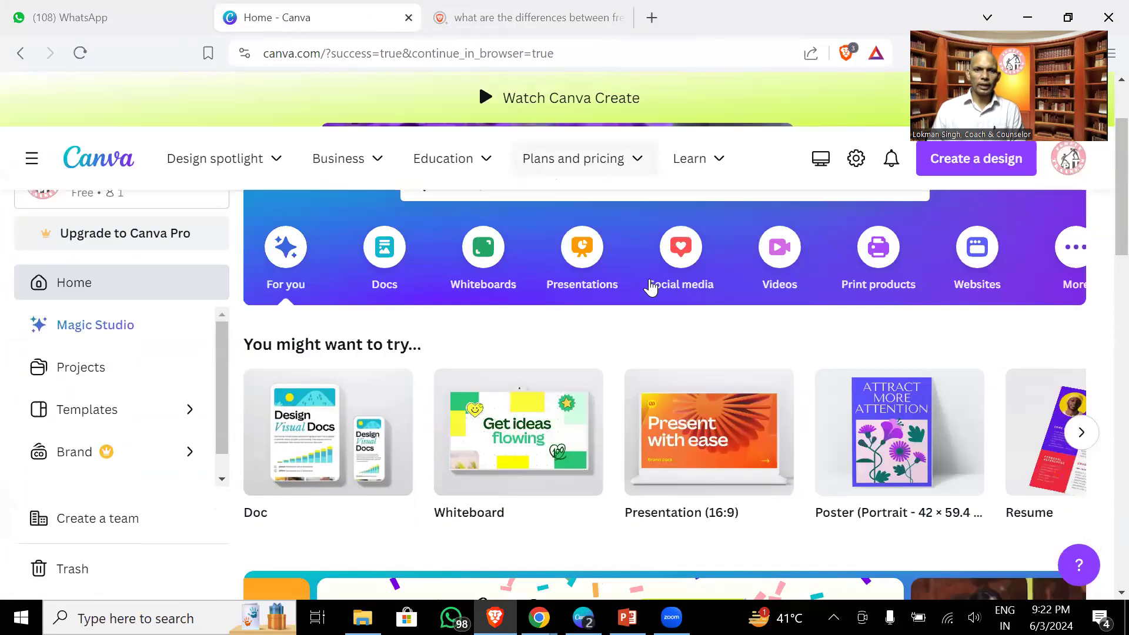
scroll(650, 285, "up", 2)
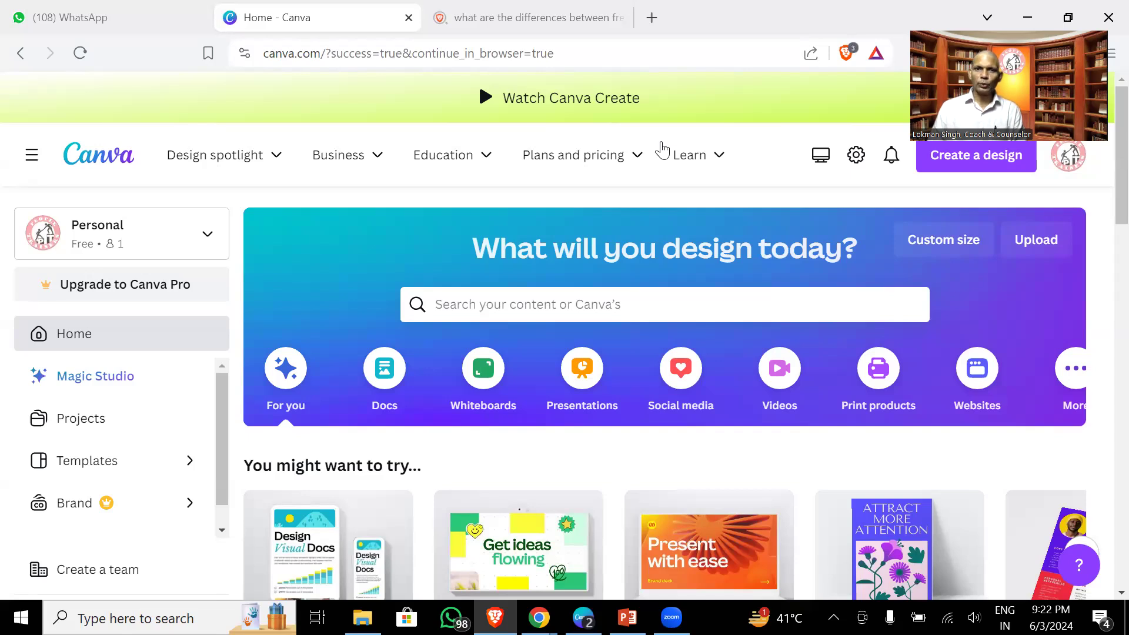
key("ctrl+Tab")
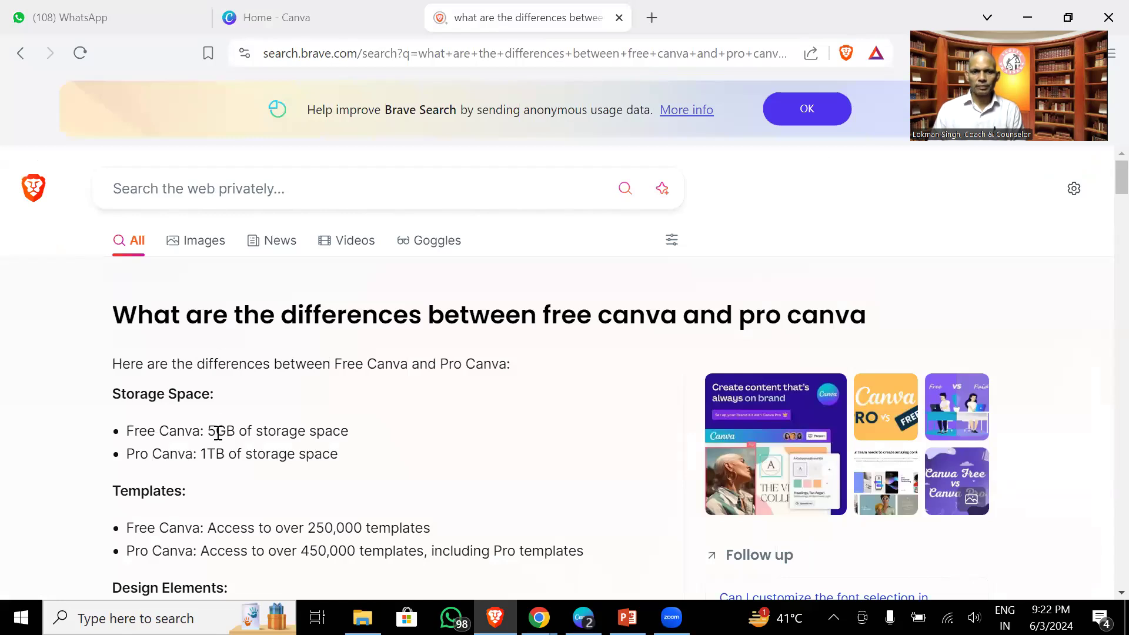
- Highlight the storage figures: Free Canva's 5GB and Pro Canva's 1TB of storage space
left_click_drag(211, 432, 348, 424)
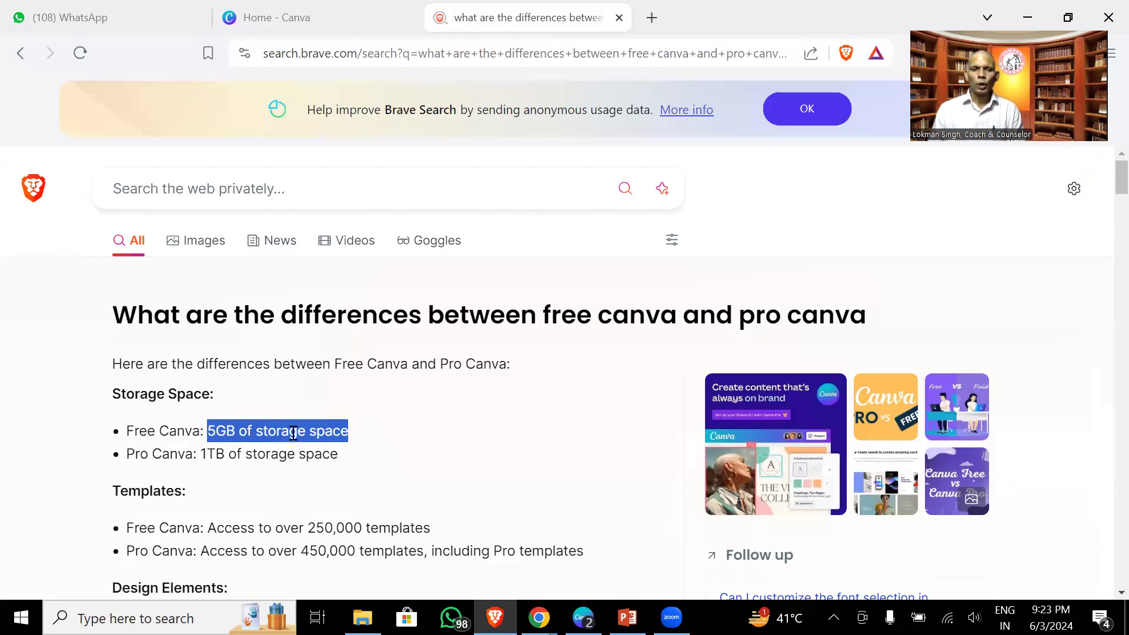
left_click(256, 440)
left_click_drag(208, 428, 347, 428)
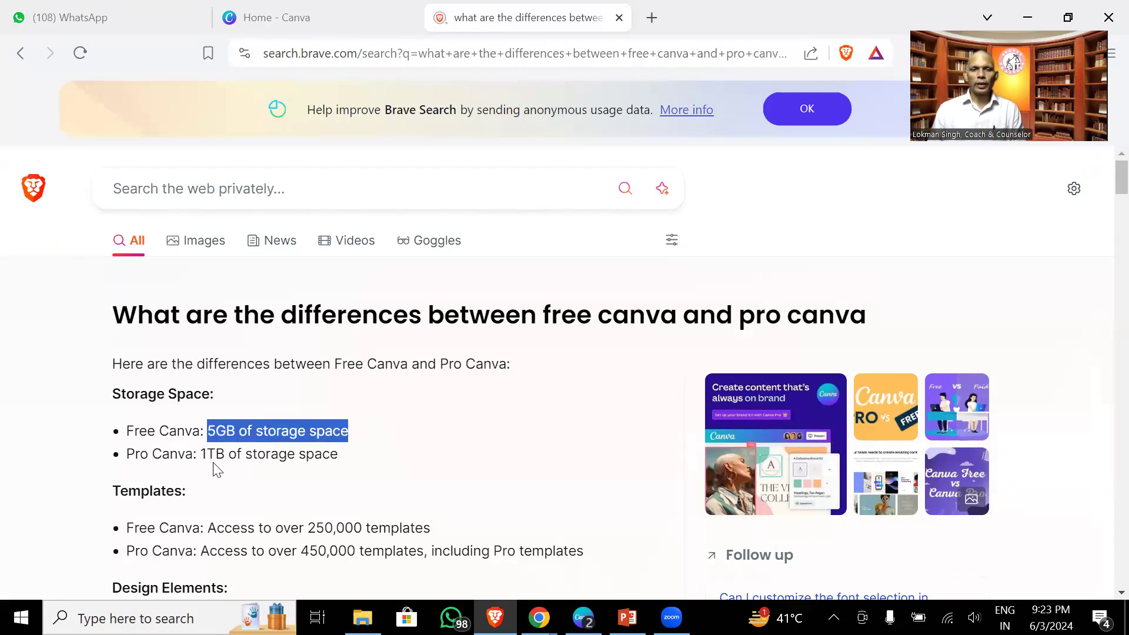
left_click_drag(200, 454, 338, 454)
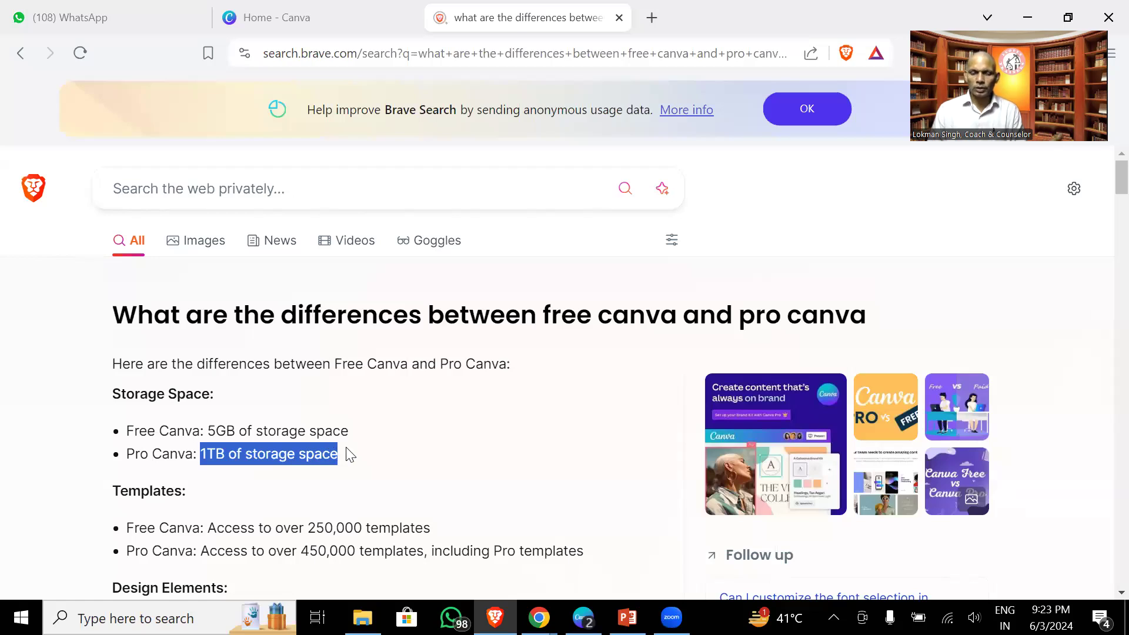
- Highlight the 250,000 templates and 57,000 graphic elements figures
scroll(350, 455, "down", 3)
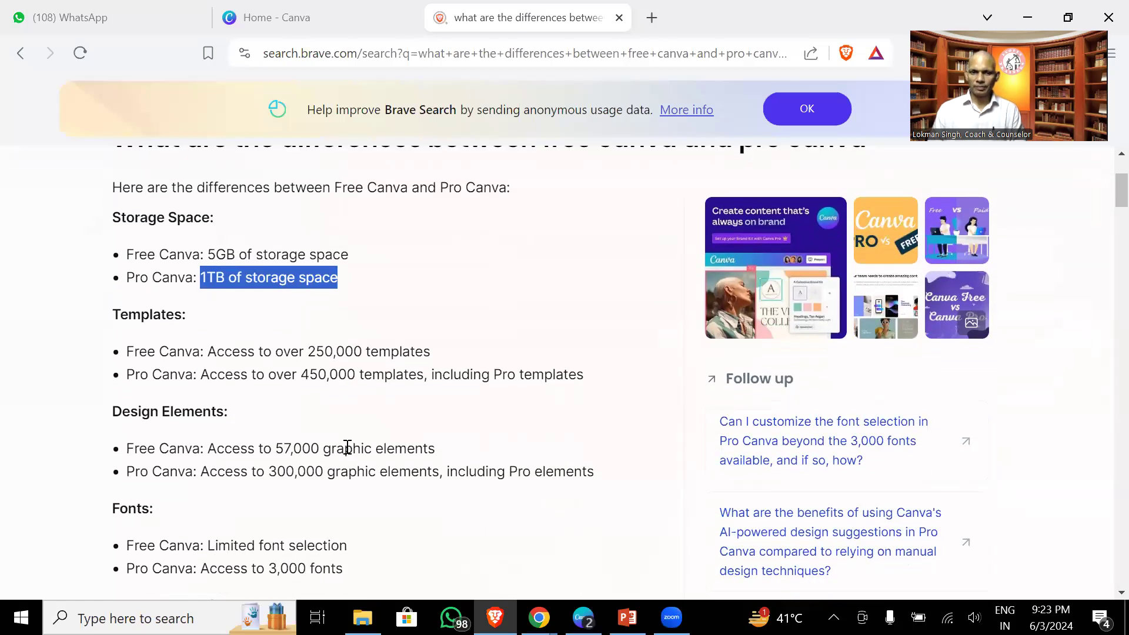
left_click_drag(211, 349, 428, 344)
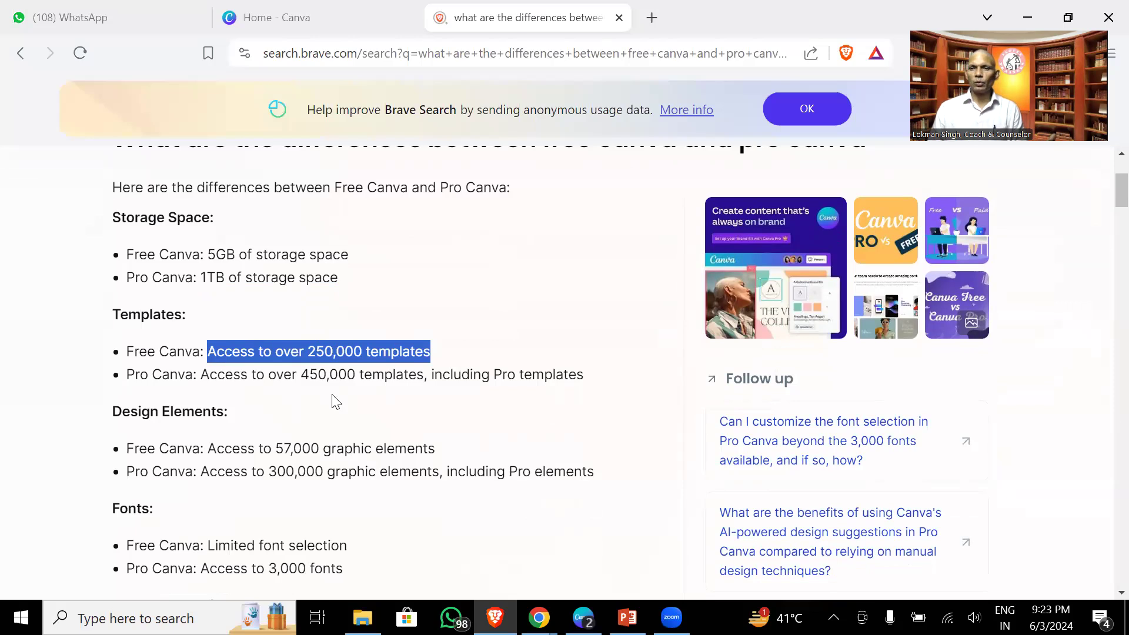
left_click(277, 449)
left_click_drag(277, 449, 415, 445)
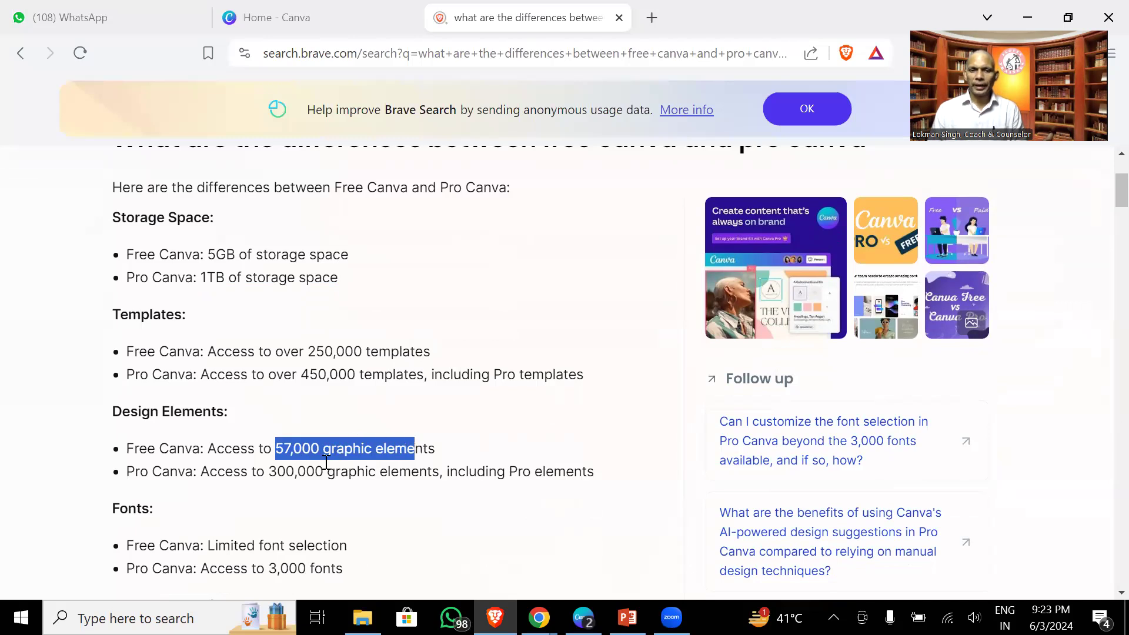
- Highlight Free Canva's limited font selection and Pro Canva's access to 3,000 fonts
scroll(326, 468, "down", 1)
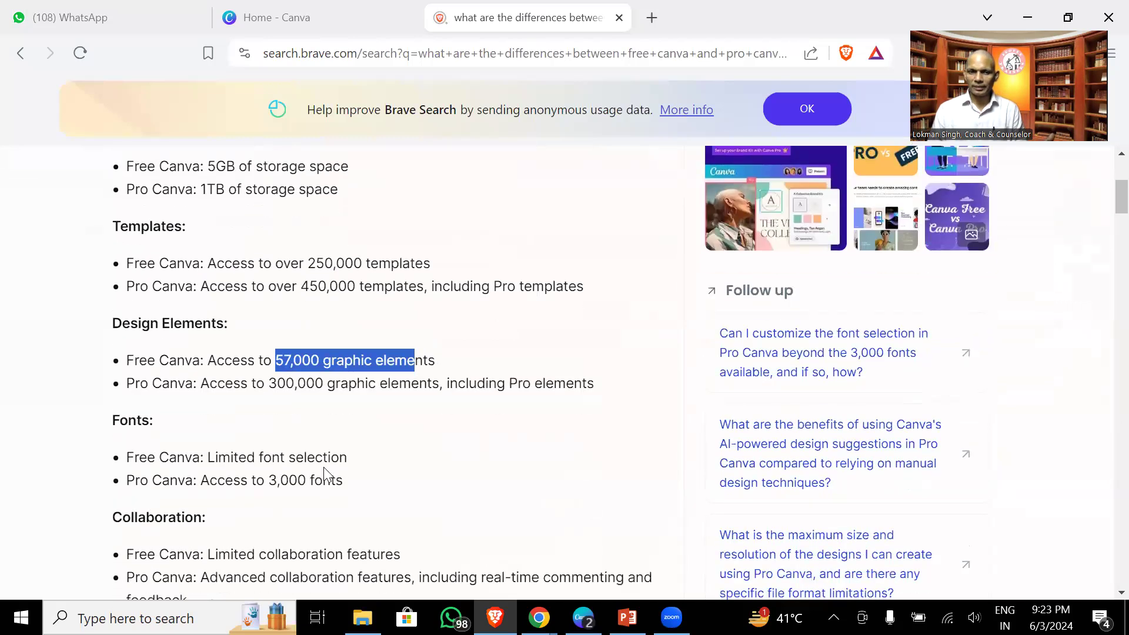
left_click_drag(211, 457, 347, 457)
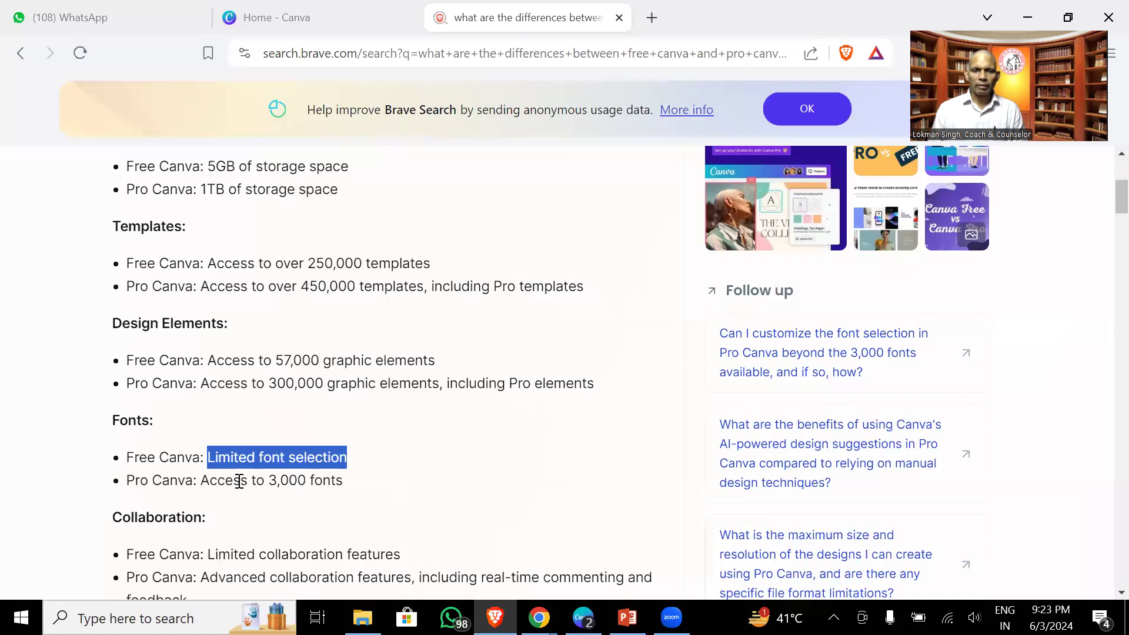
left_click_drag(239, 481, 343, 481)
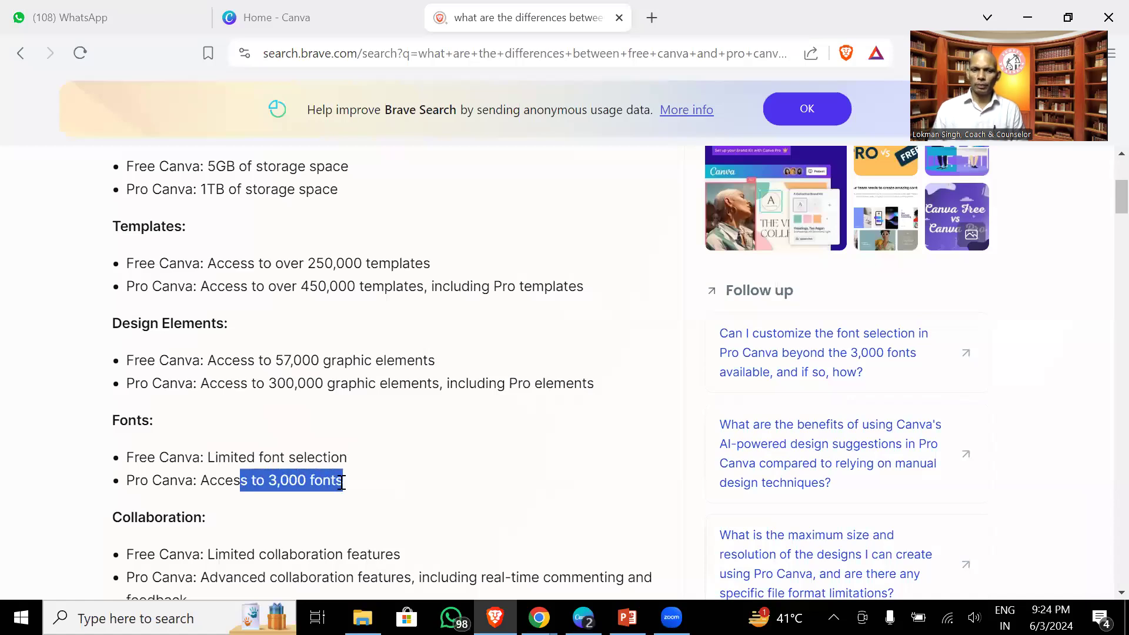
scroll(342, 481, "down", 3)
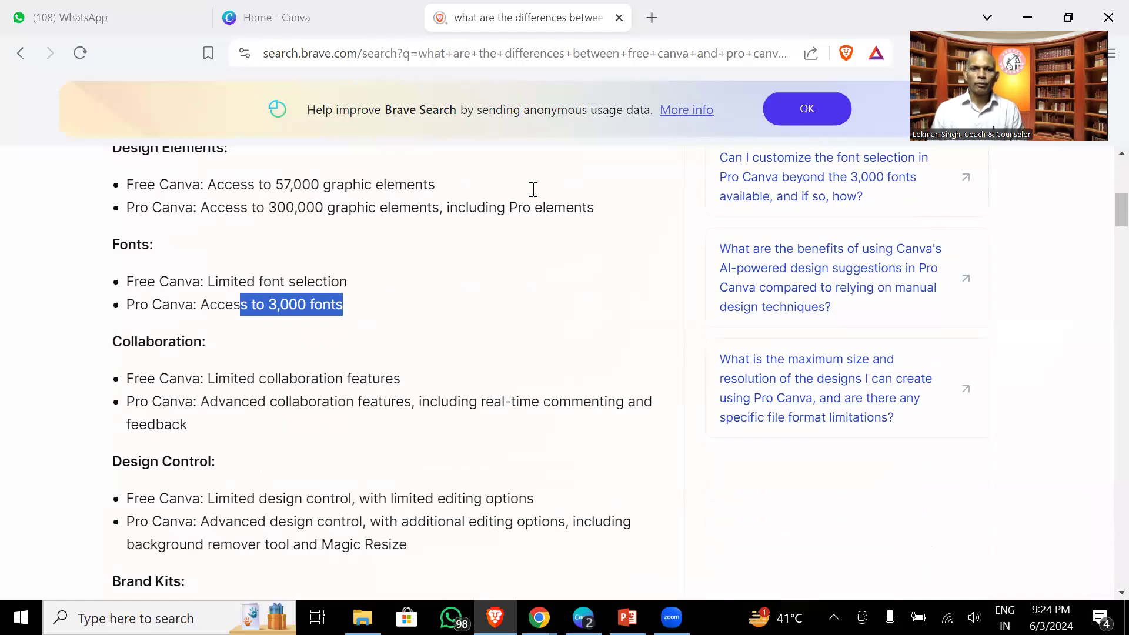
- Scroll down the comparison to the Cost section with Pro's $12.99 and $14.99 monthly prices
key("alt+Tab")
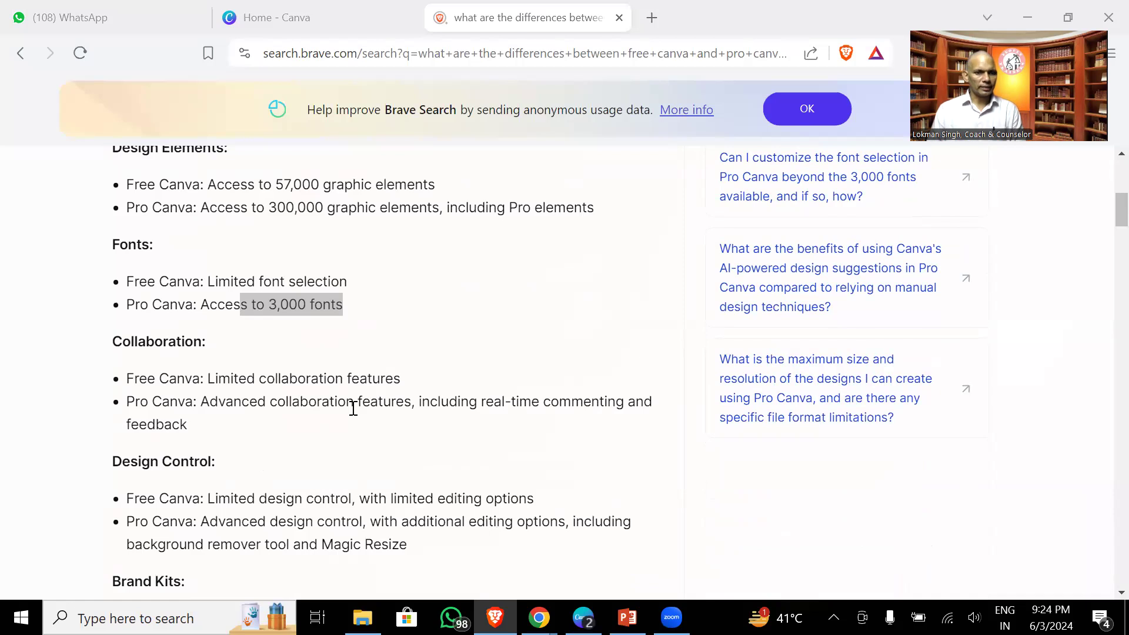
scroll(353, 408, "down", 1)
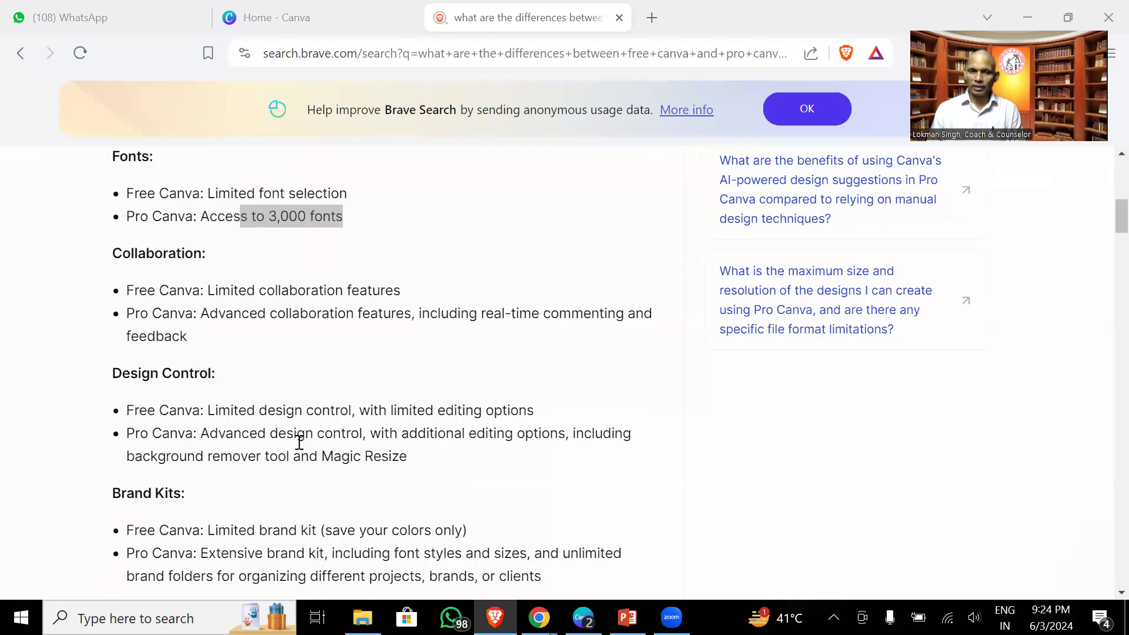
scroll(300, 442, "down", 2)
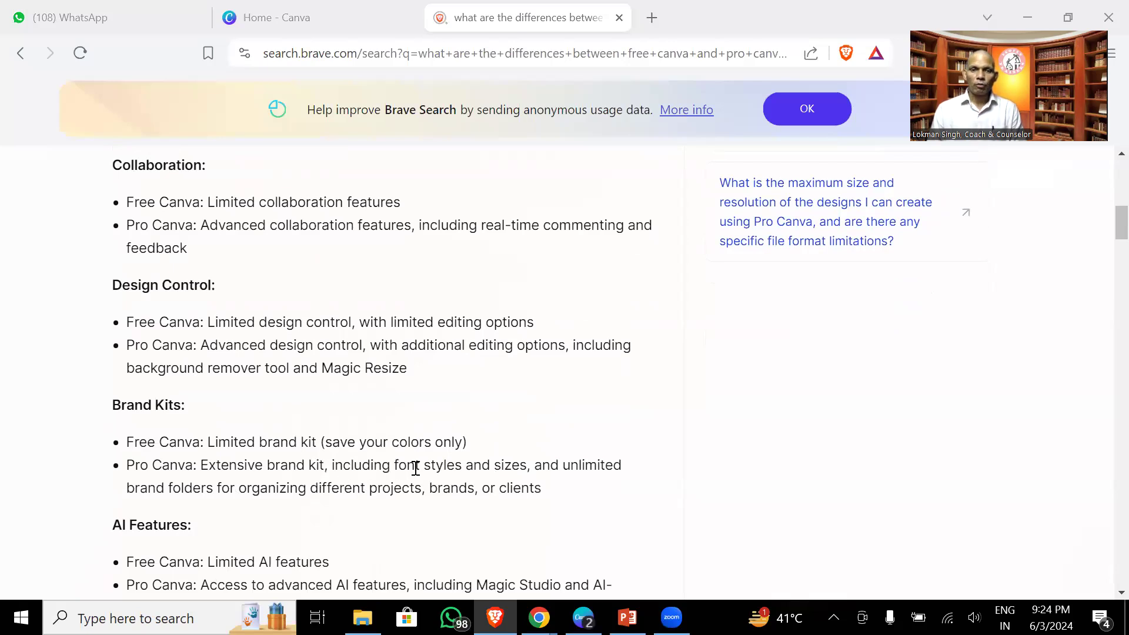
scroll(415, 468, "down", 2)
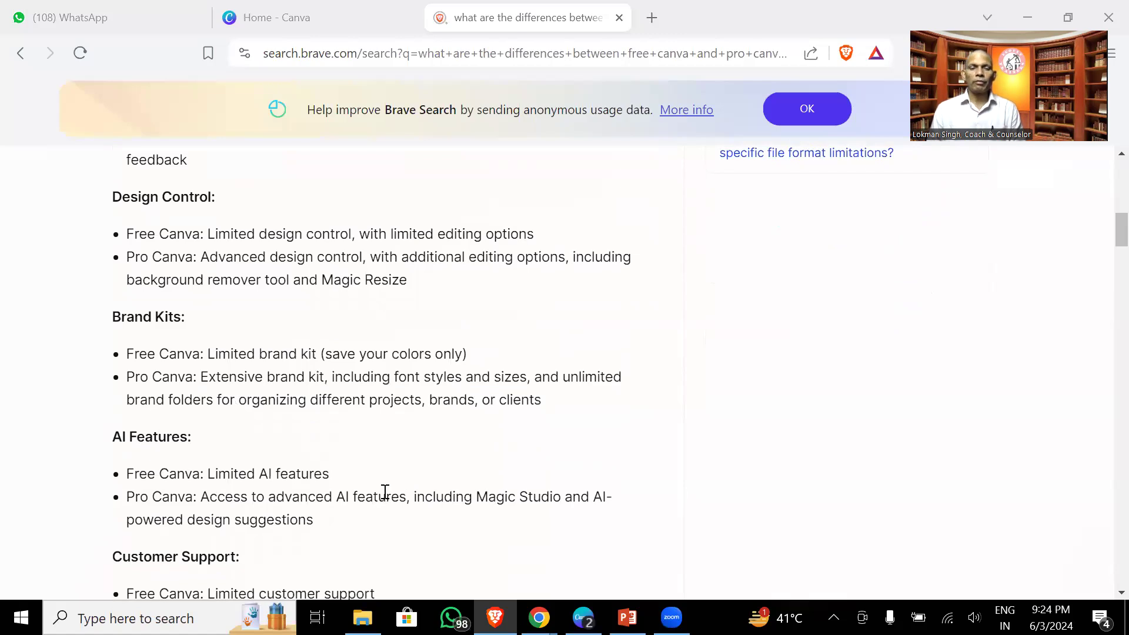
scroll(385, 491, "down", 1)
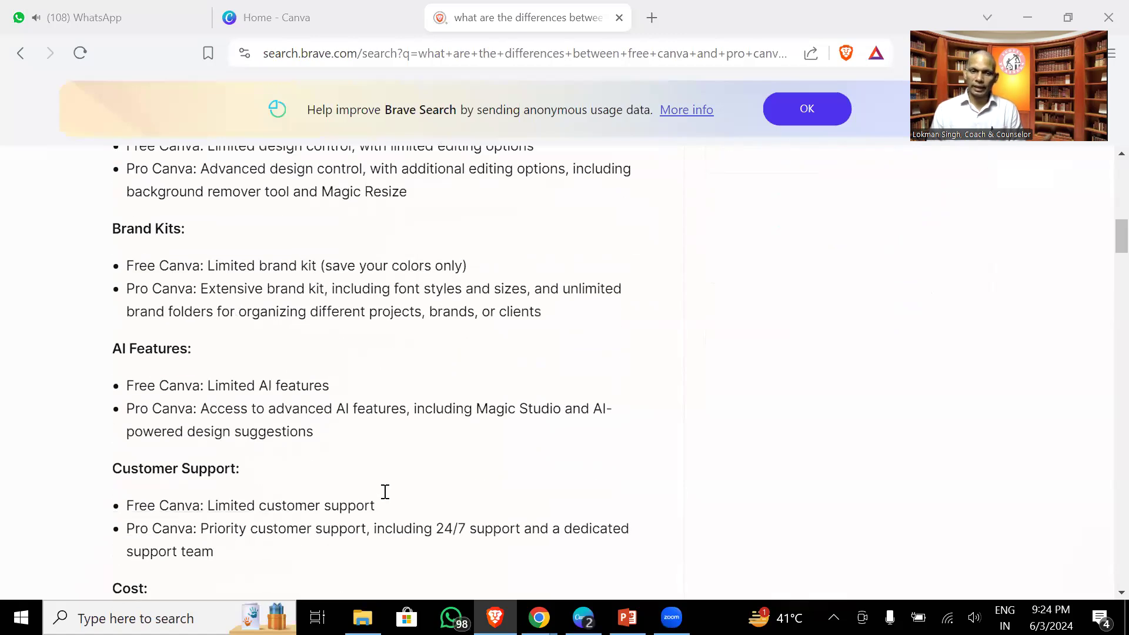
scroll(385, 492, "down", 1)
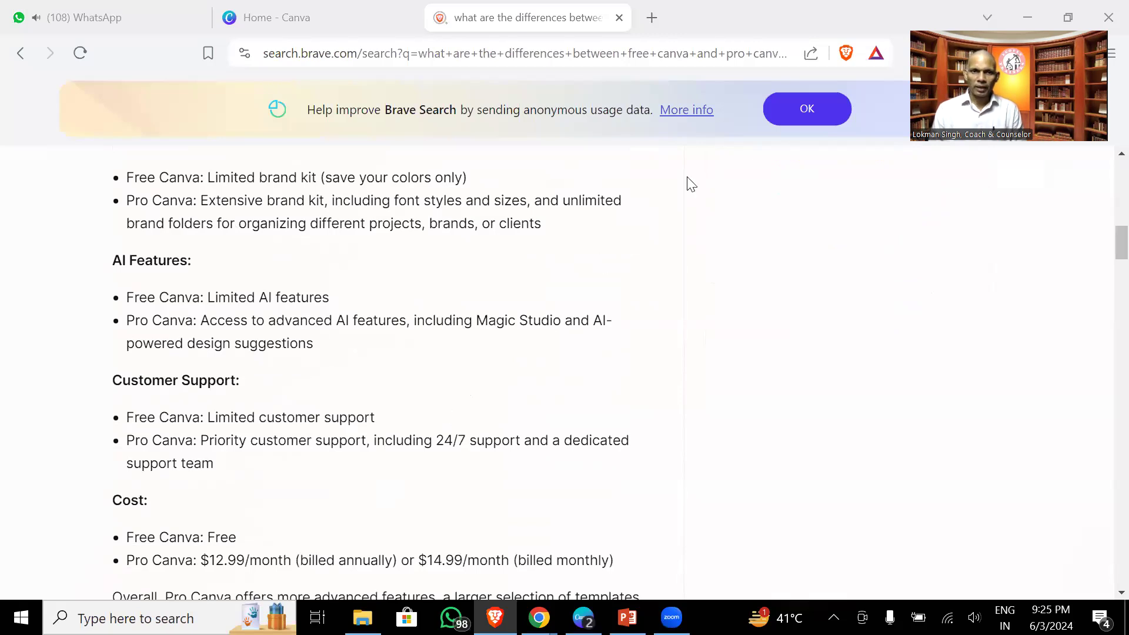
- View the Canva Pro upgrade plans and prices, then close them and browse the home page
left_click(311, 17)
scroll(194, 392, "down", 2)
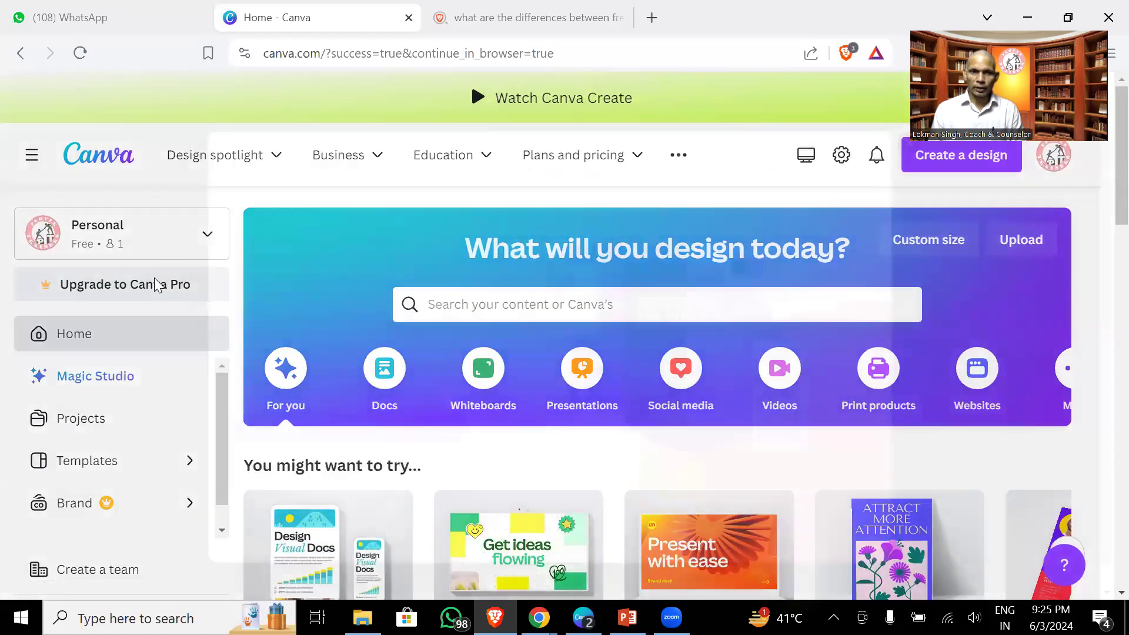
left_click(158, 285)
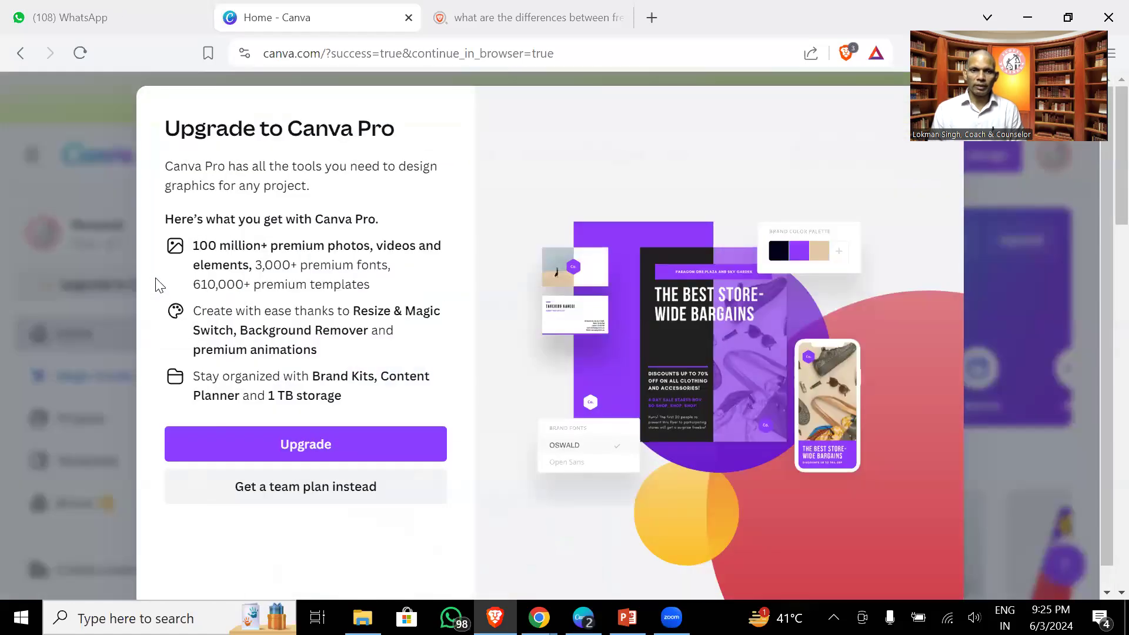
left_click(344, 438)
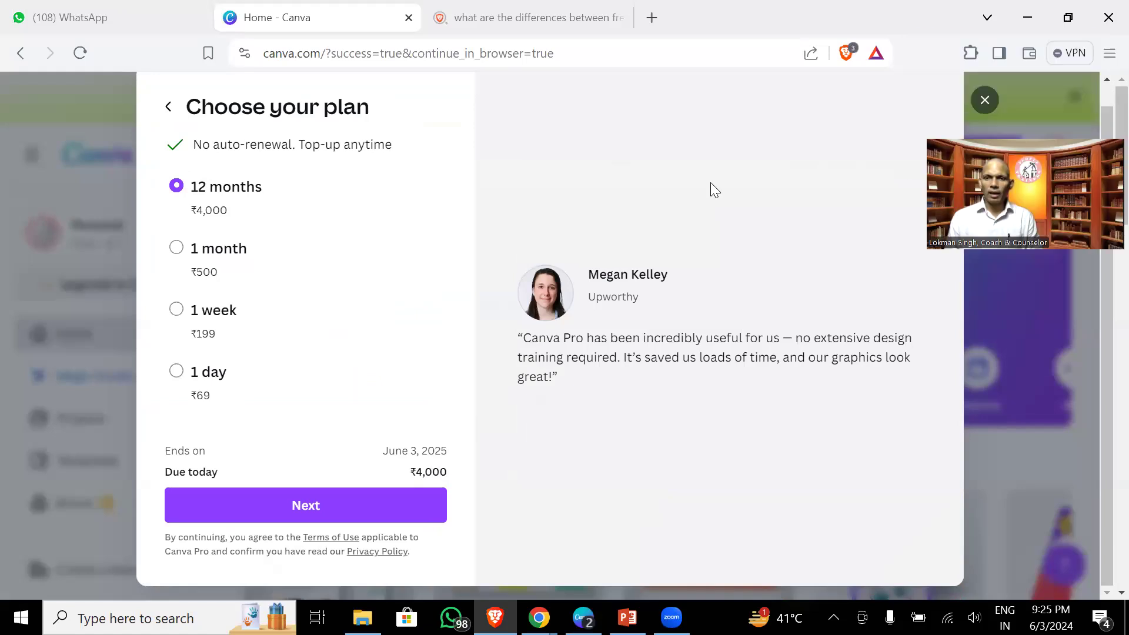
key("Escape")
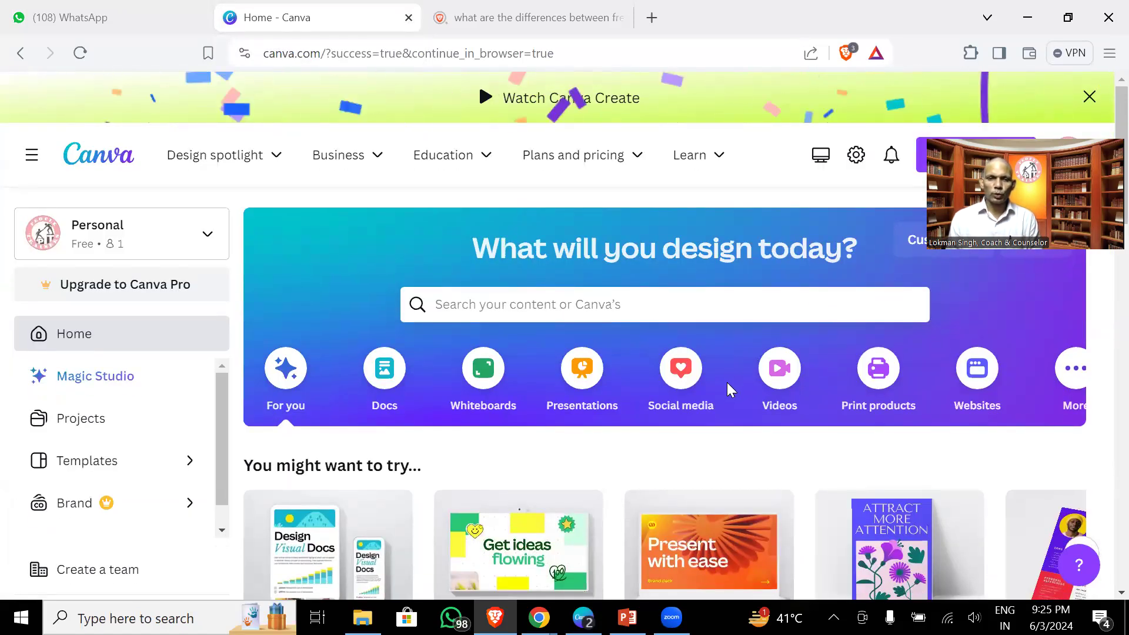
scroll(726, 382, "down", 3)
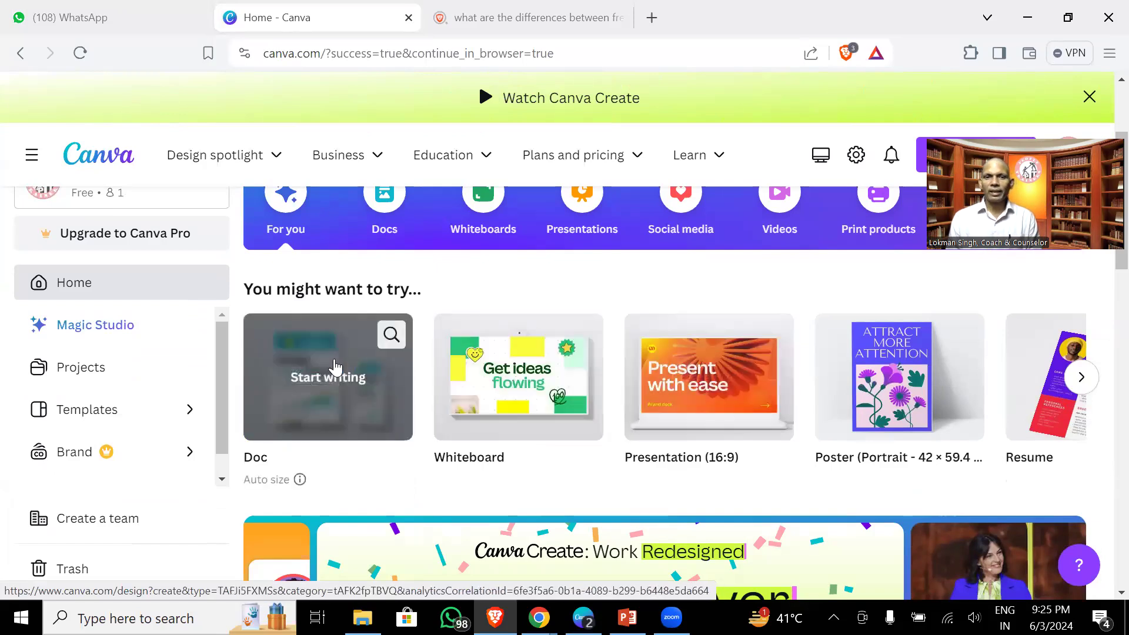
scroll(403, 346, "up", 3)
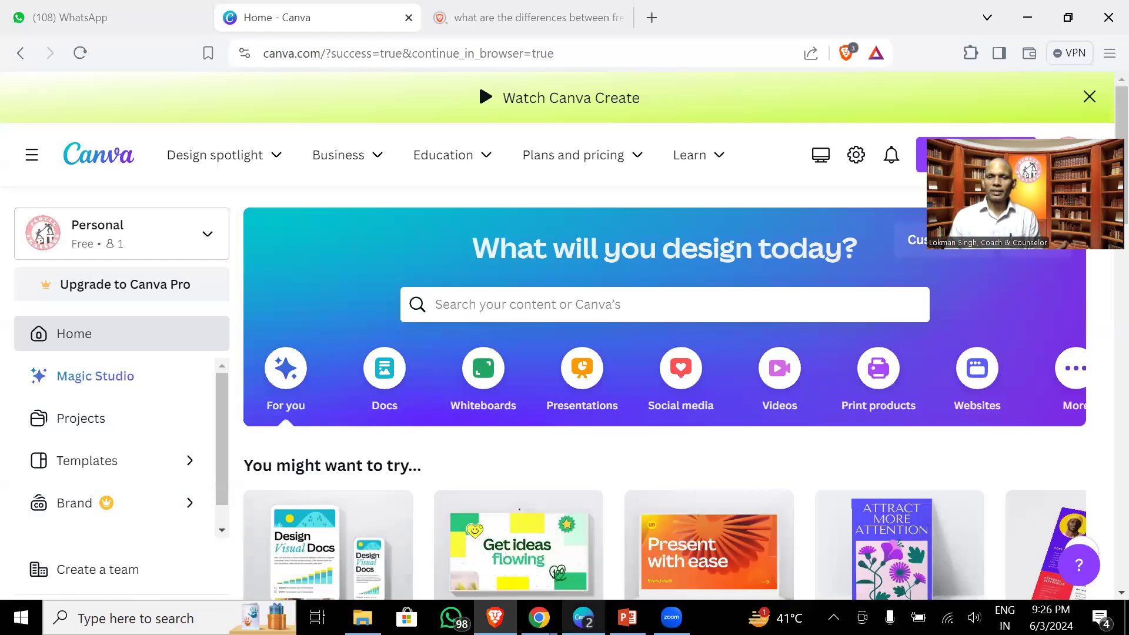
- Search Canva's templates for 'logo' to list the 84,693 Logo templates
left_click(583, 618)
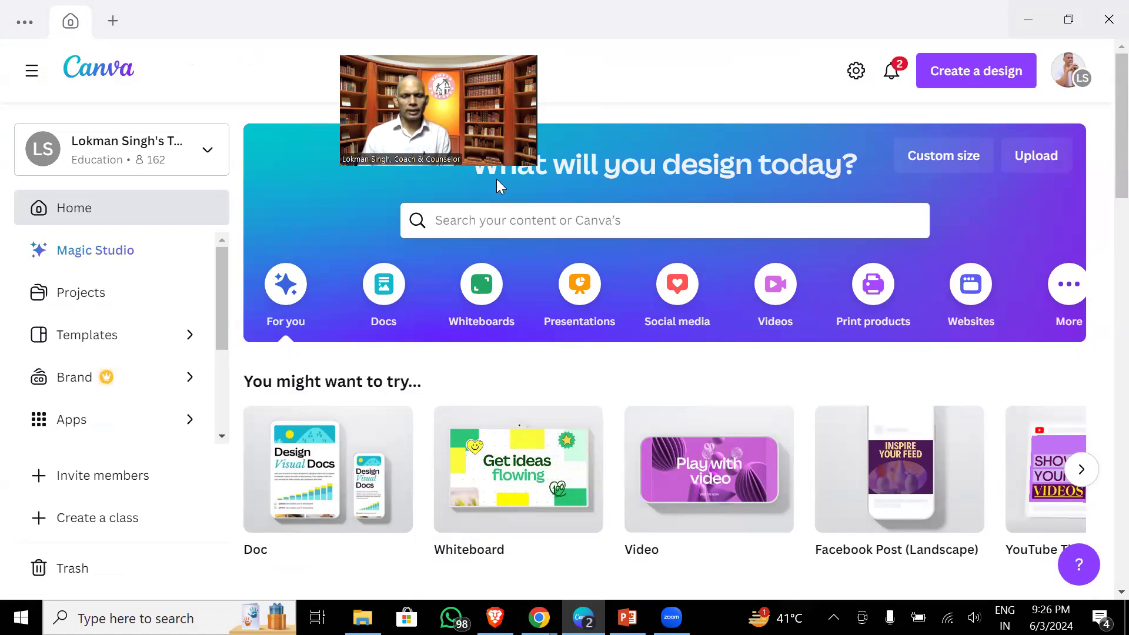
left_click(542, 218)
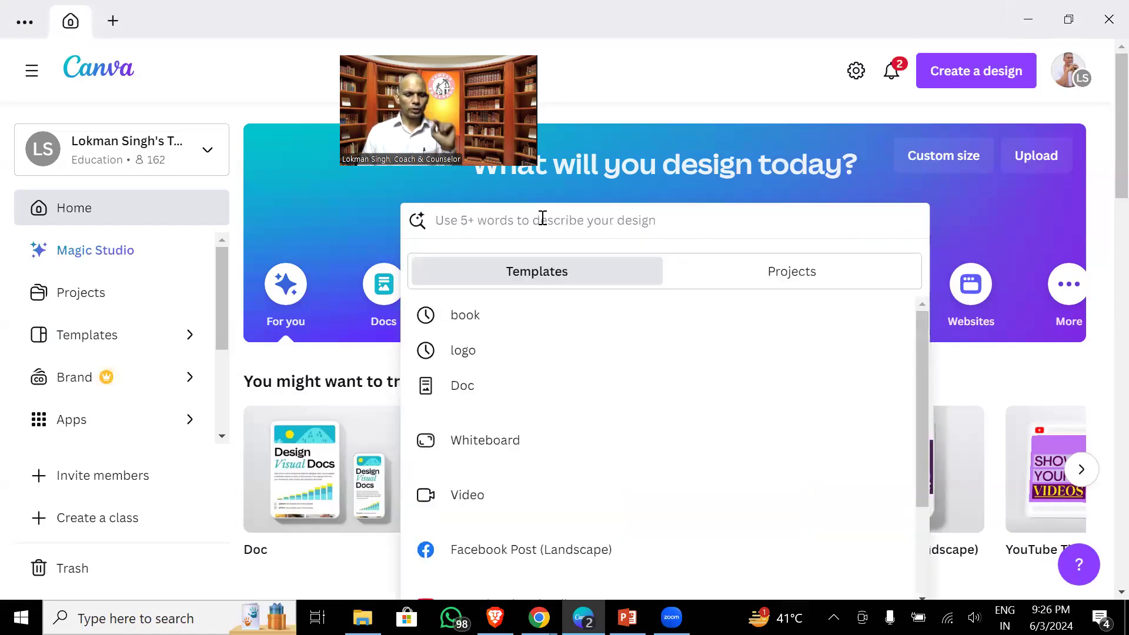
type("logo")
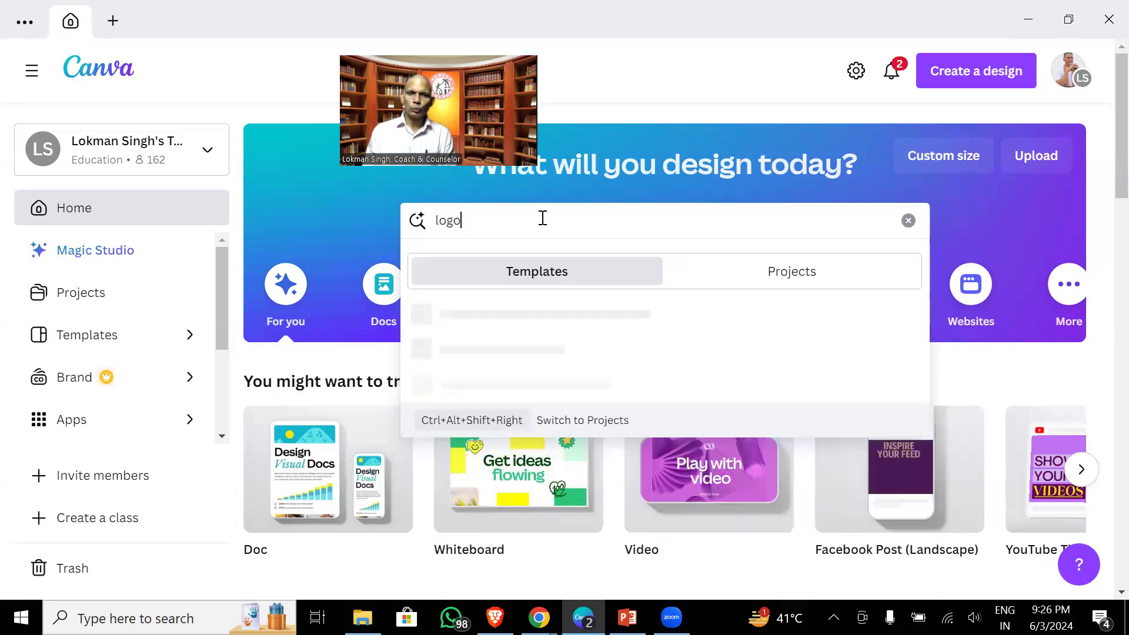
key("Return")
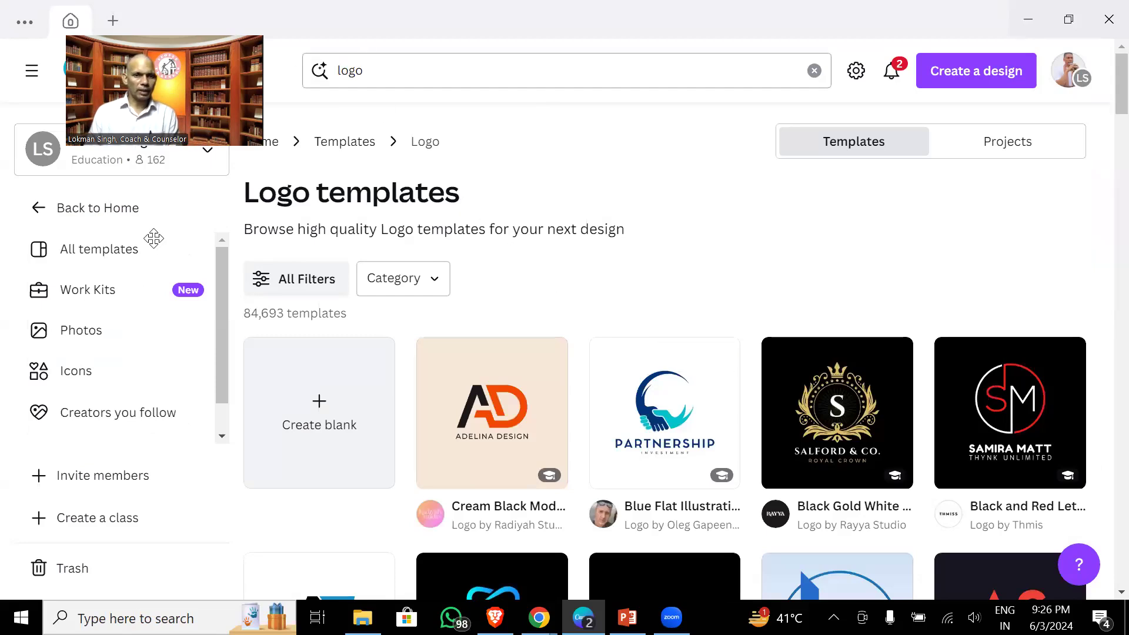
- Clear the search, return to the home page and search 'logo' again
left_click(814, 73)
left_click(276, 75)
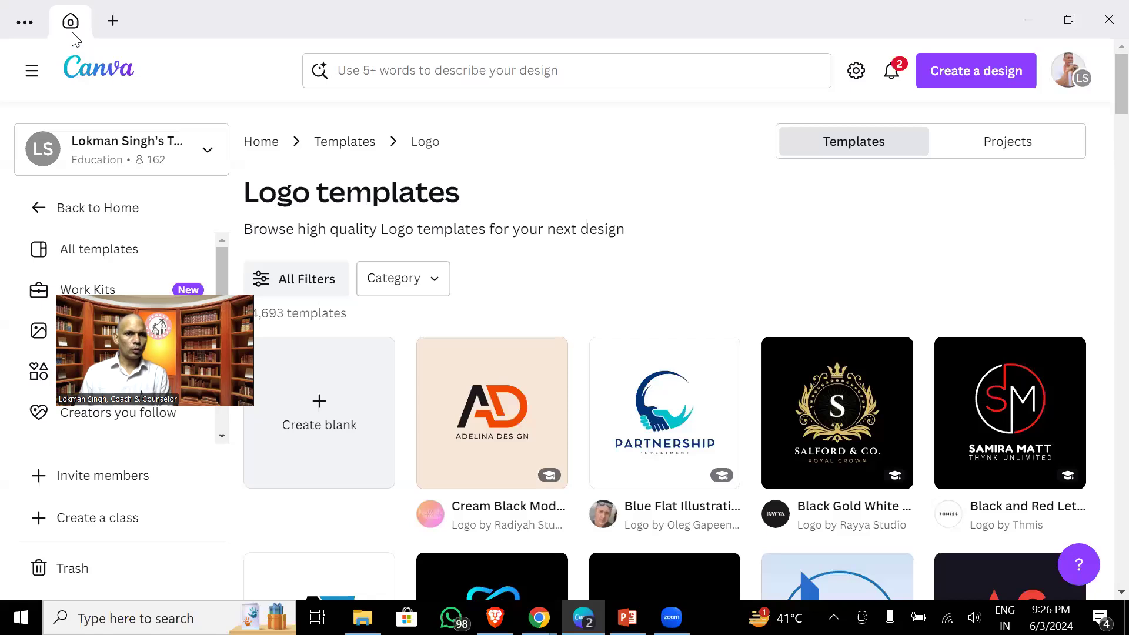
left_click(32, 69)
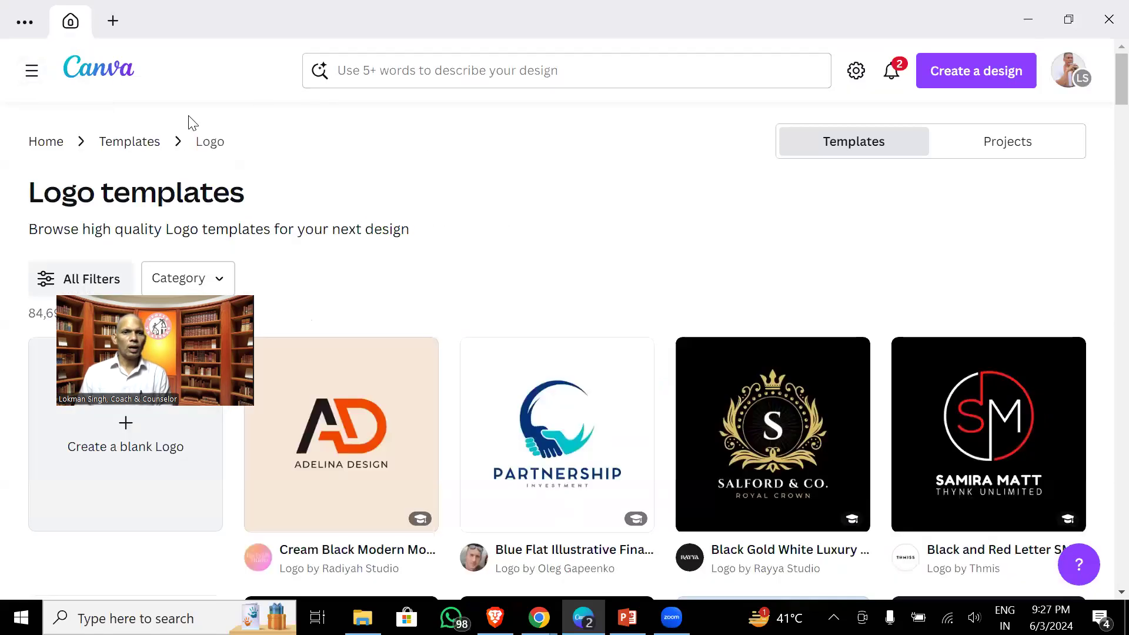
left_click(51, 140)
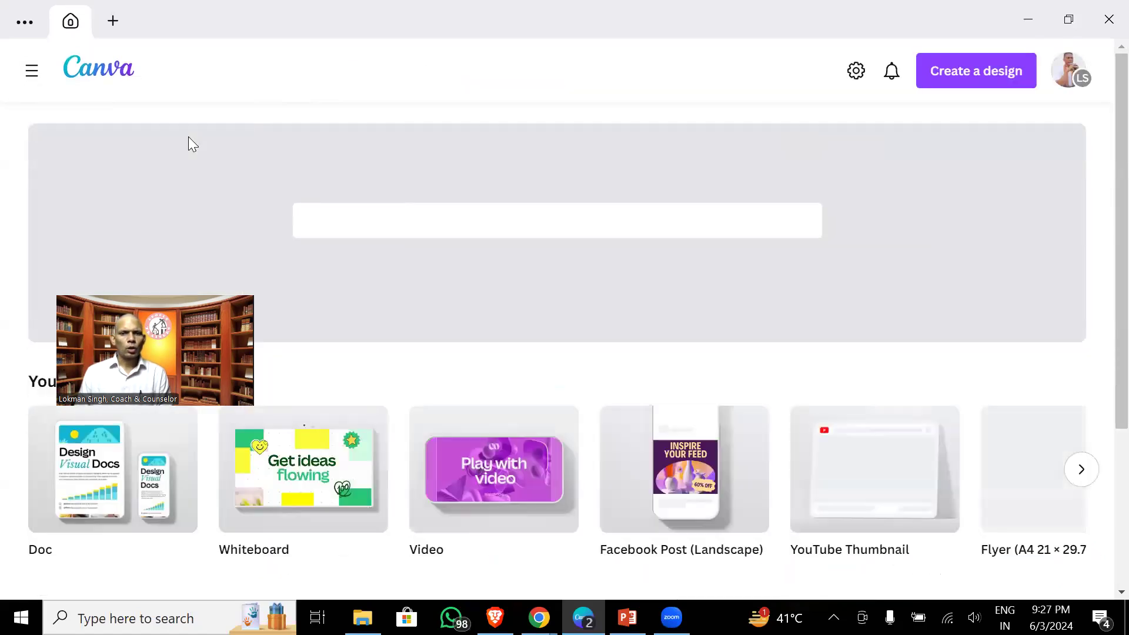
left_click(496, 214)
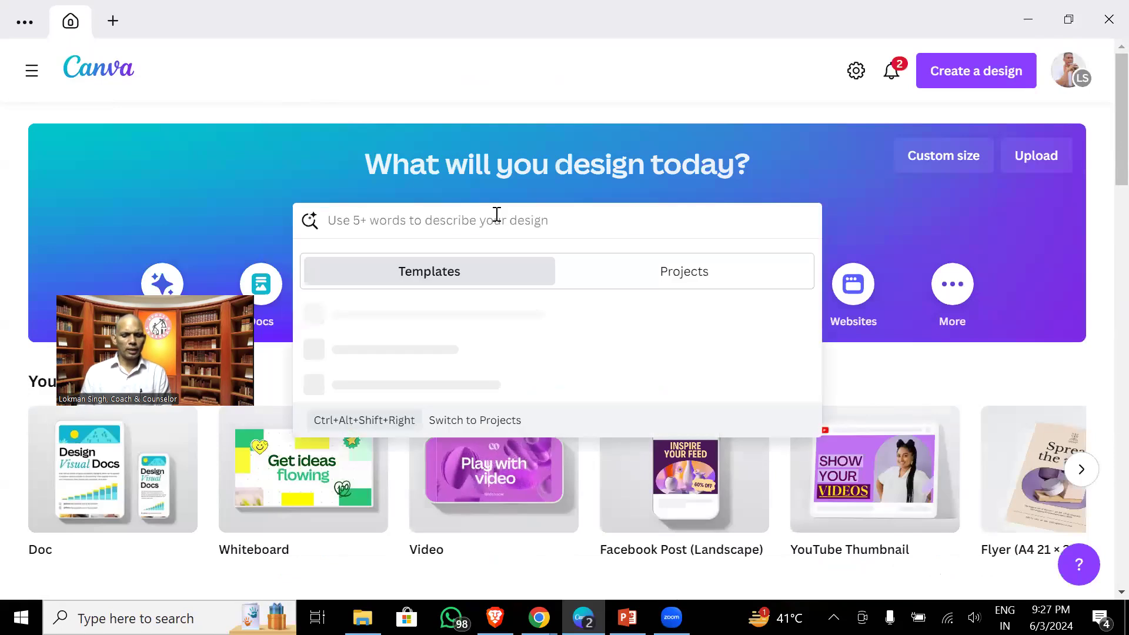
type("logo")
key("Return")
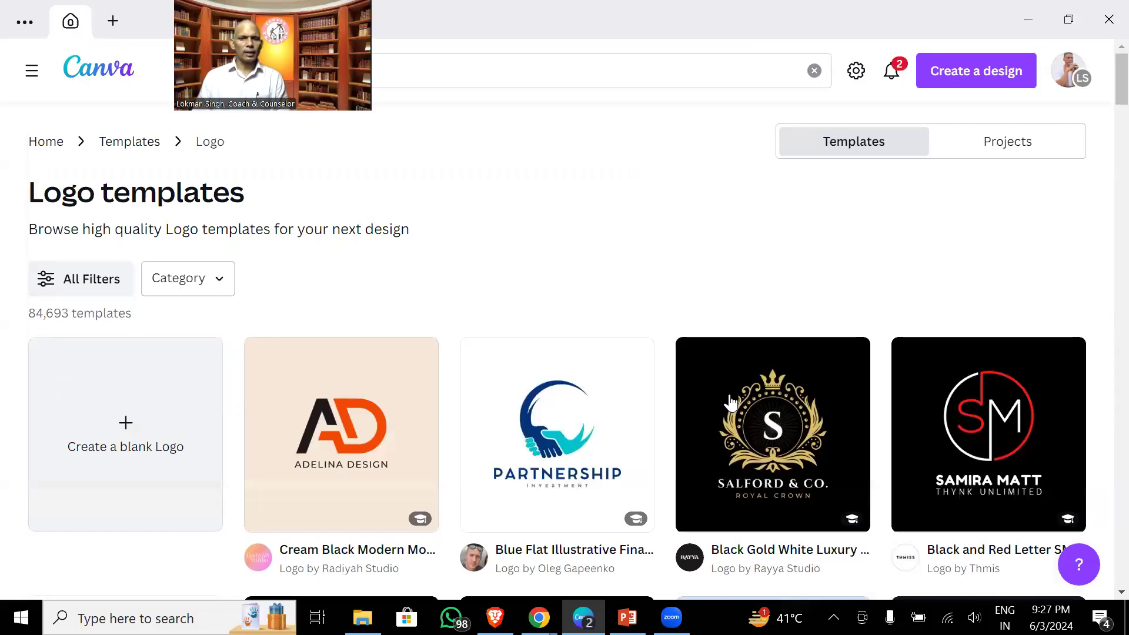
- Scroll the logo results and open the Borcelle Class Academy template preview
scroll(740, 425, "down", 4)
scroll(739, 425, "down", 7)
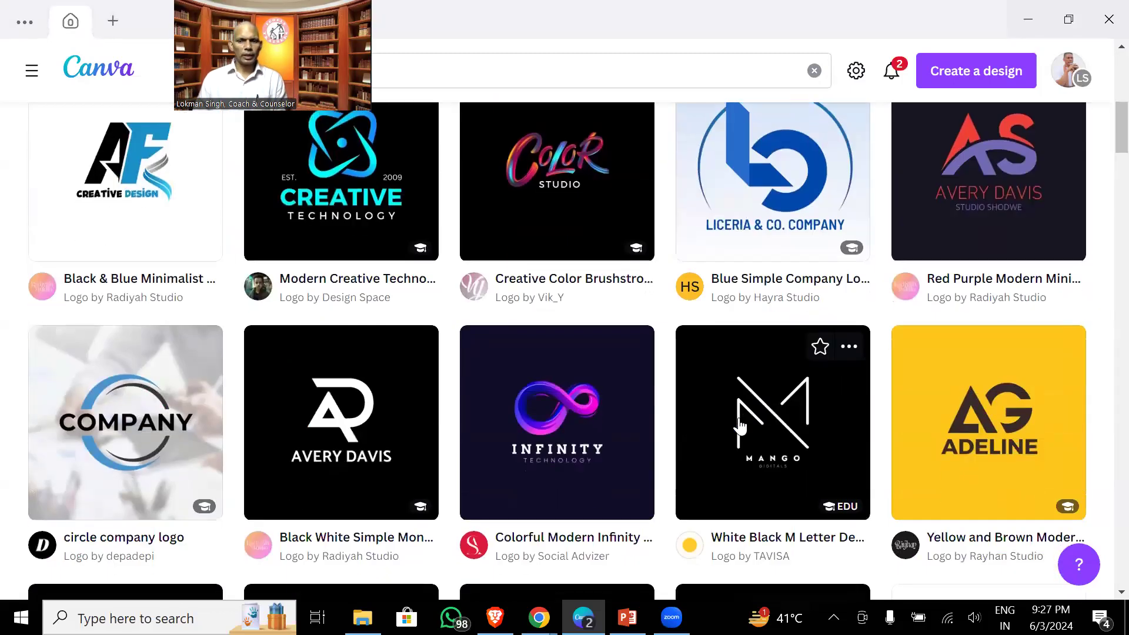
scroll(739, 424, "down", 3)
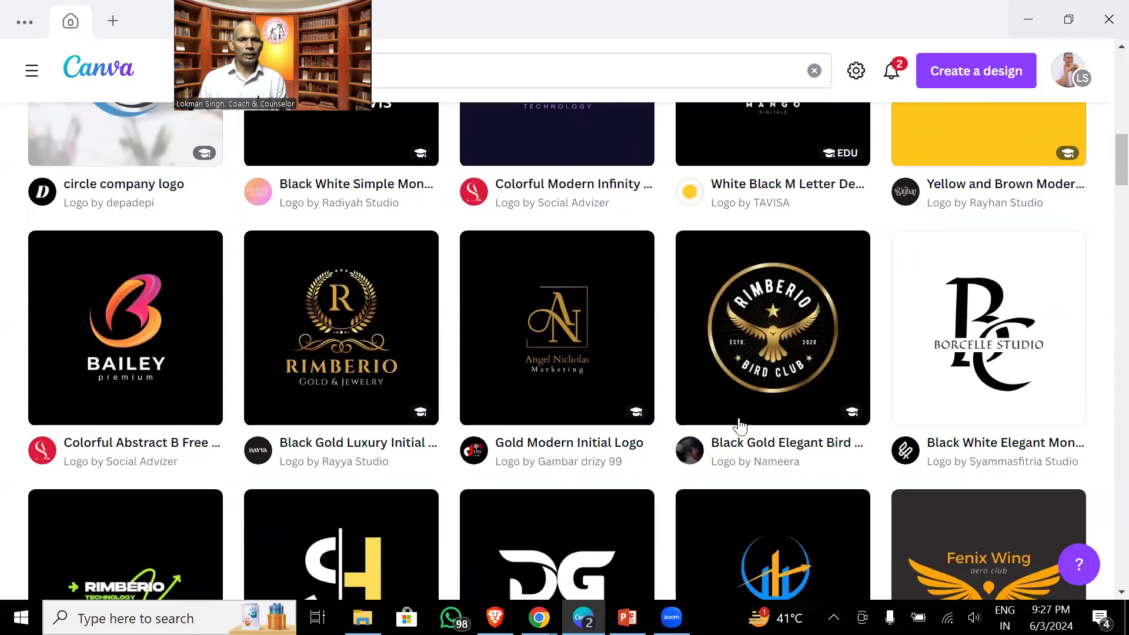
scroll(740, 424, "down", 3)
scroll(740, 424, "down", 5)
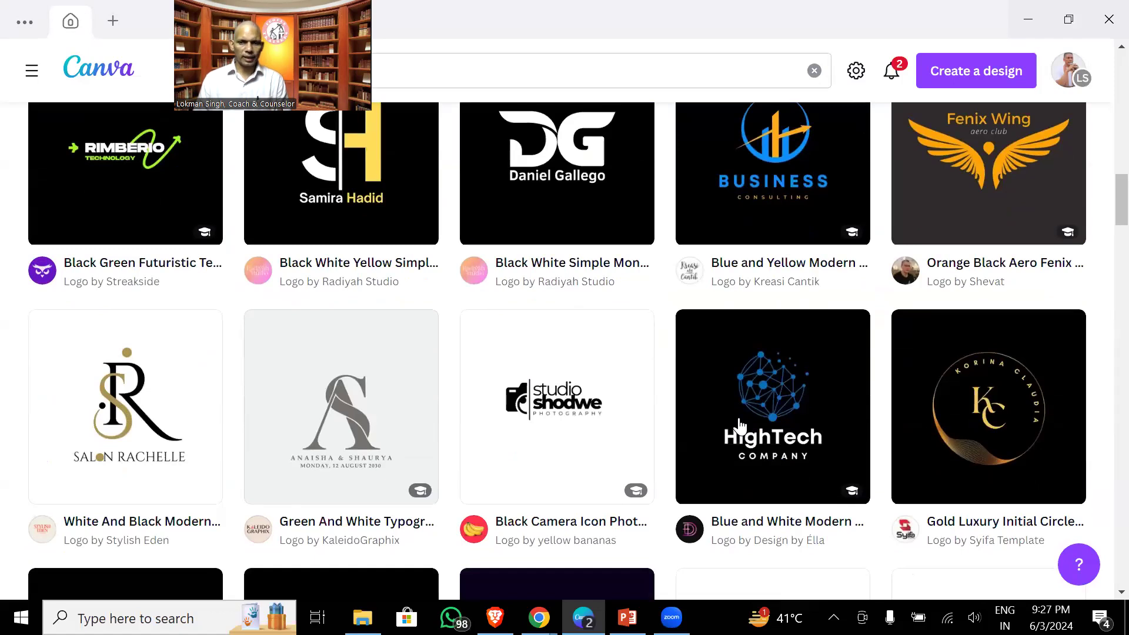
scroll(740, 425, "down", 7)
scroll(739, 424, "down", 5)
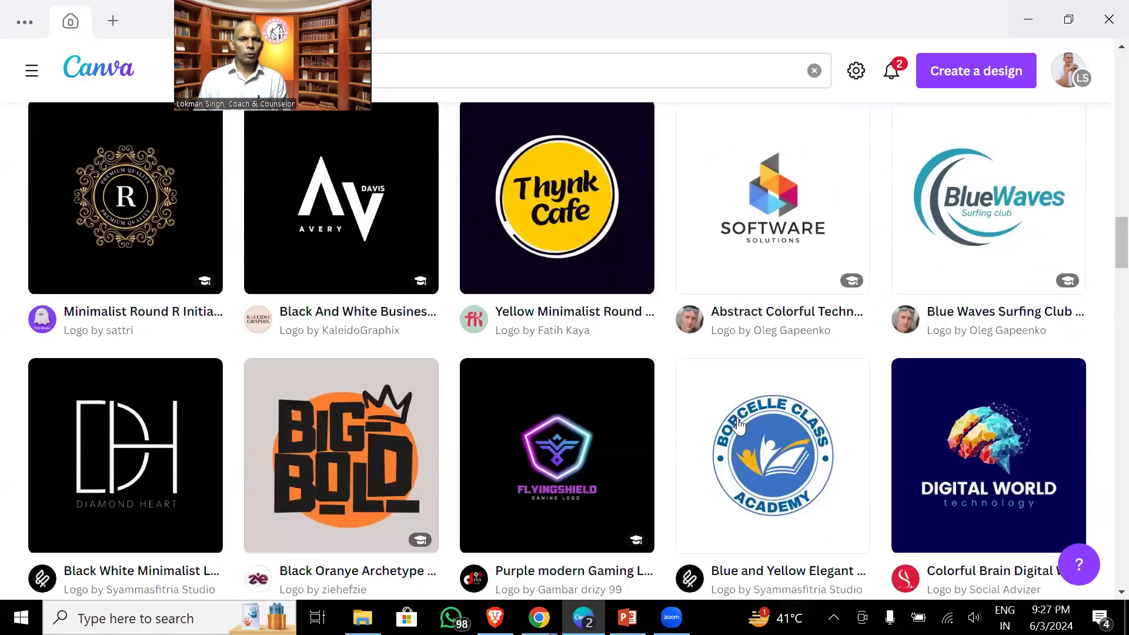
scroll(740, 425, "up", 2)
scroll(740, 425, "up", 2)
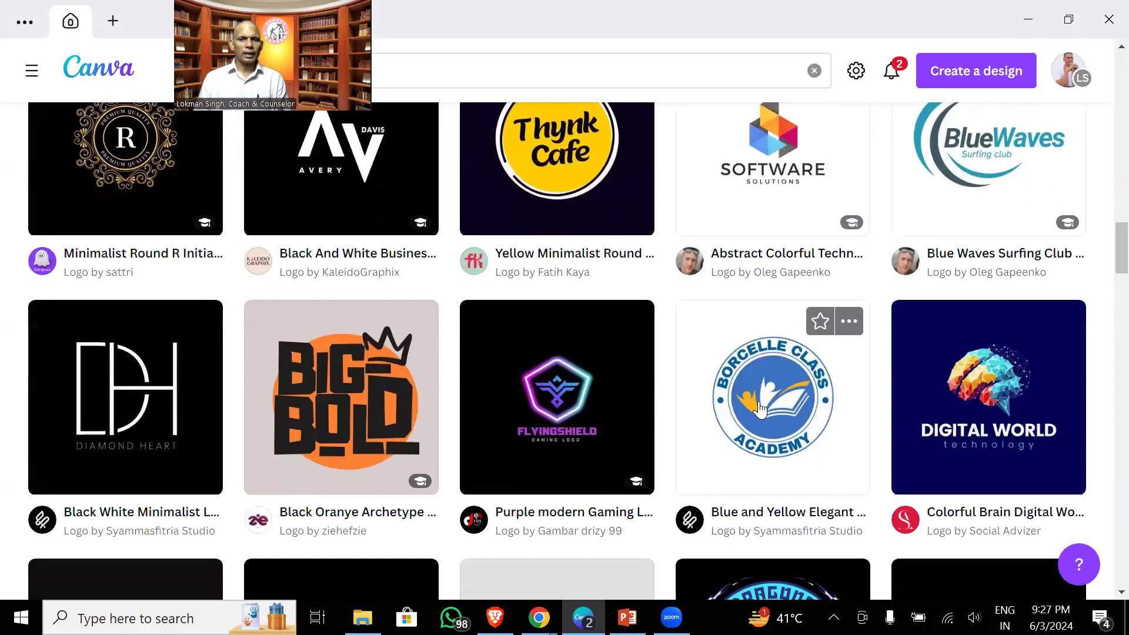
left_click(759, 405)
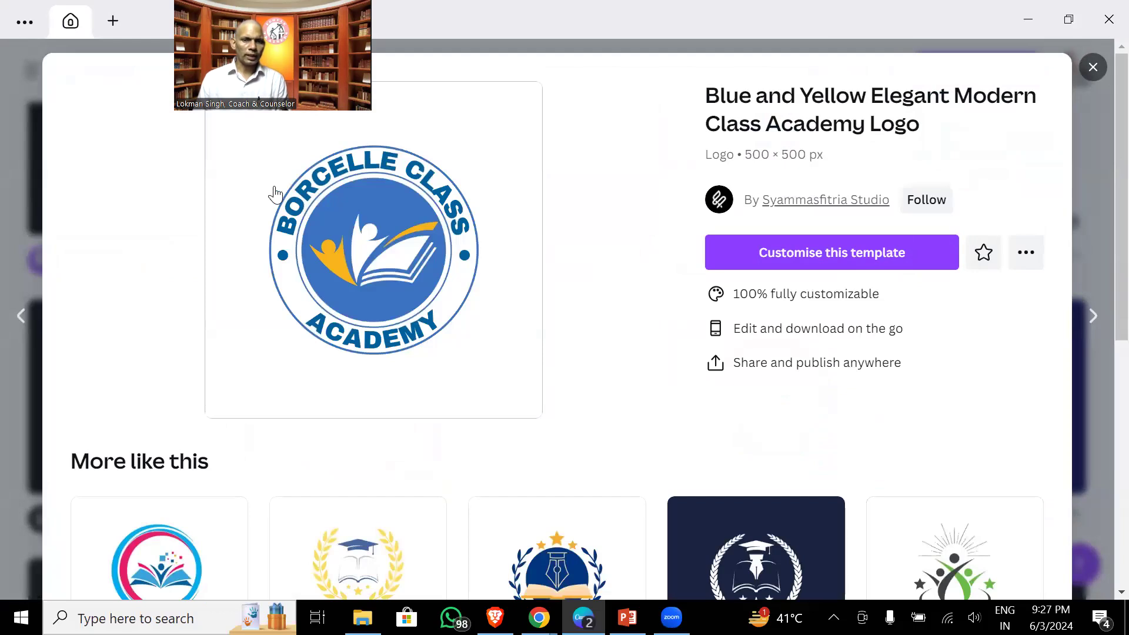
- Start a design from the template and fill pages 2 and 3 with the Digital Class and Giggling University logos
left_click(351, 175)
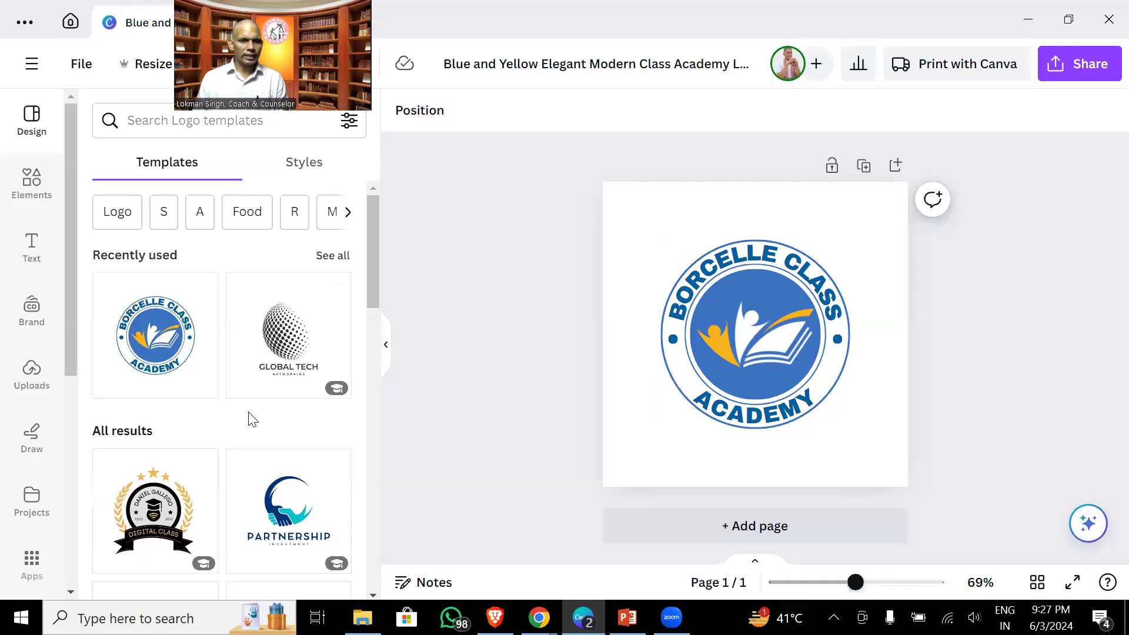
scroll(200, 418, "down", 2)
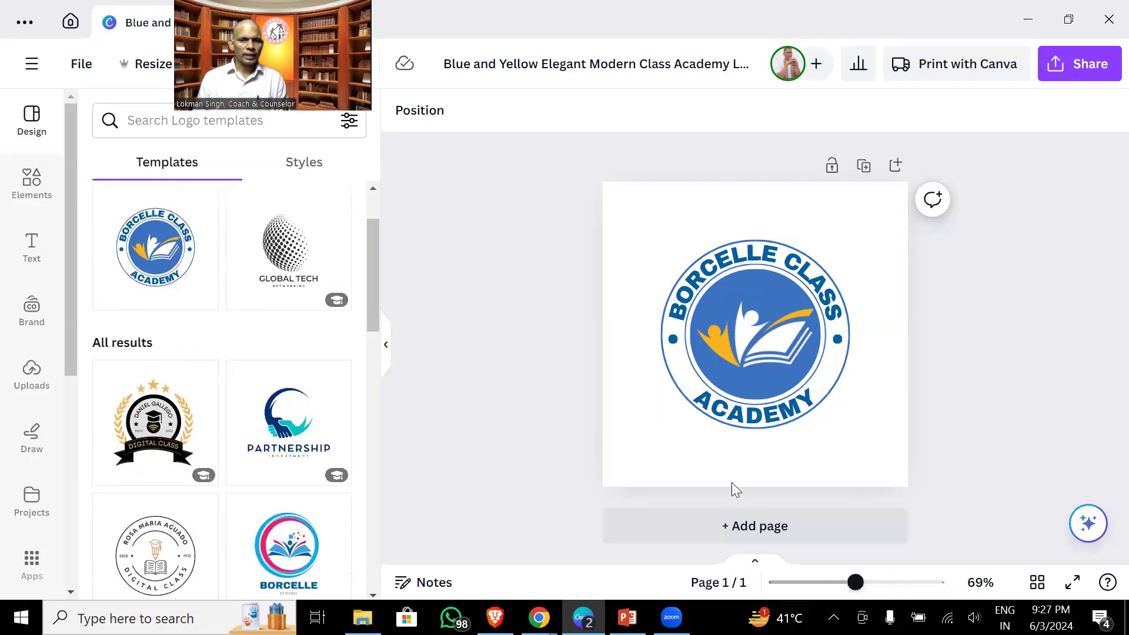
left_click(733, 525)
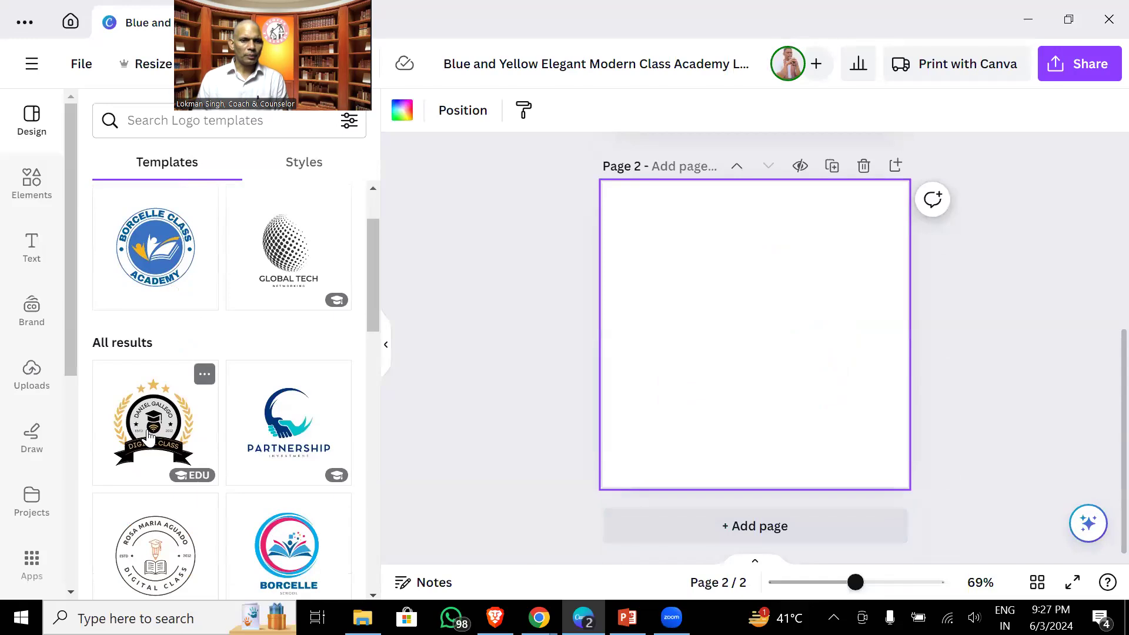
left_click(150, 438)
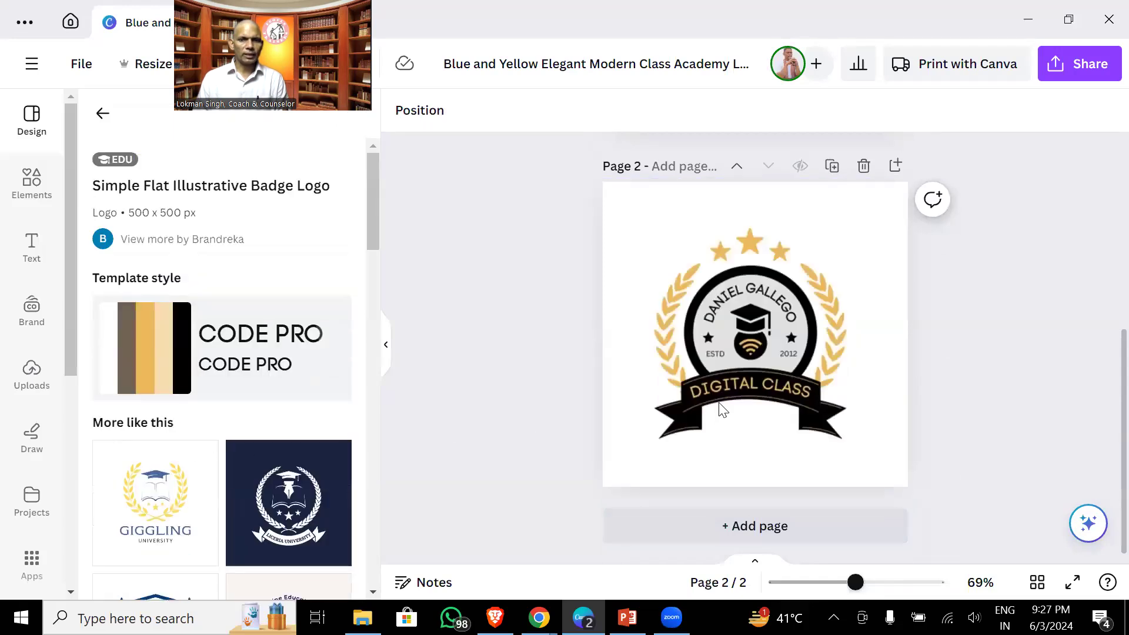
left_click(726, 523)
scroll(171, 462, "down", 1)
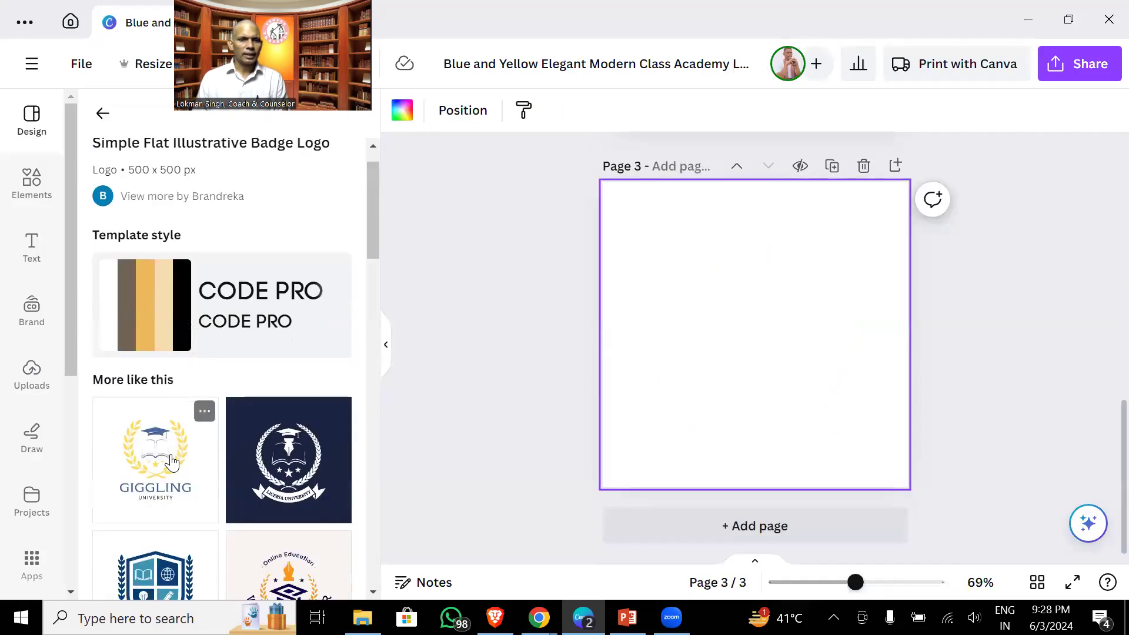
left_click(152, 429)
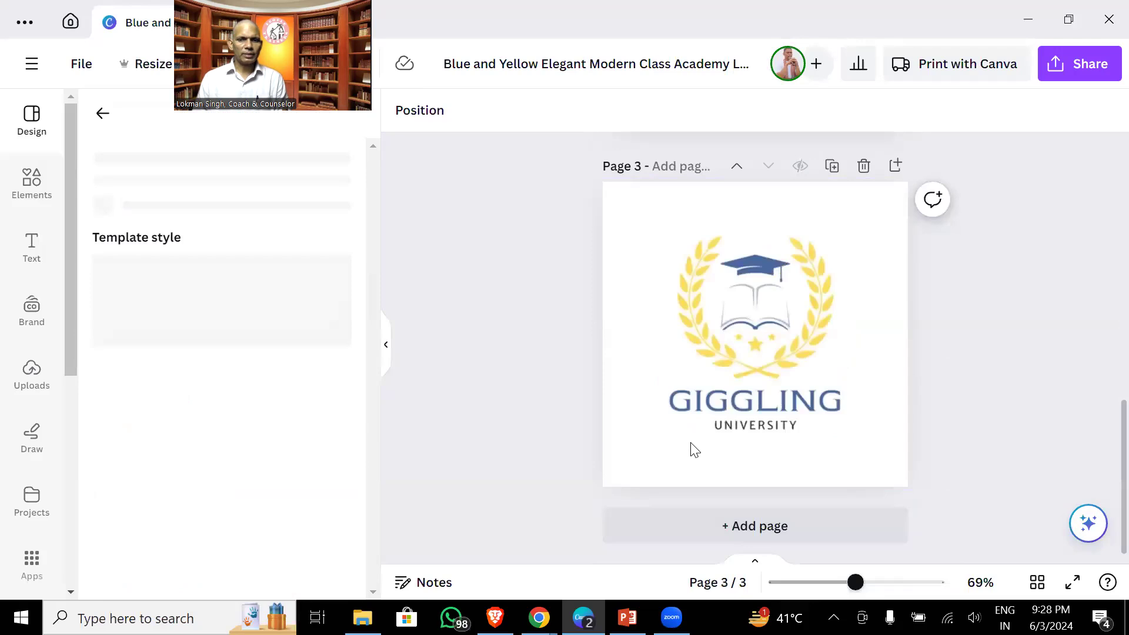
- Add pages 4 and 5 filled with the Liceria & Co. and Ginyard logo templates
left_click(750, 527)
scroll(285, 425, "down", 3)
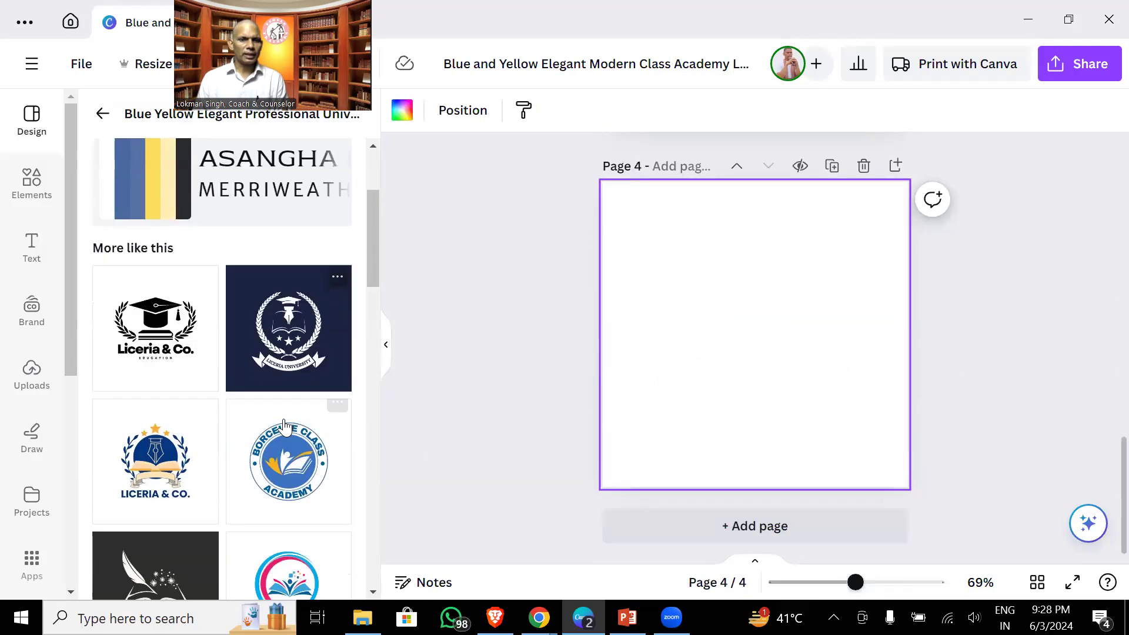
scroll(285, 424, "down", 2)
left_click(155, 376)
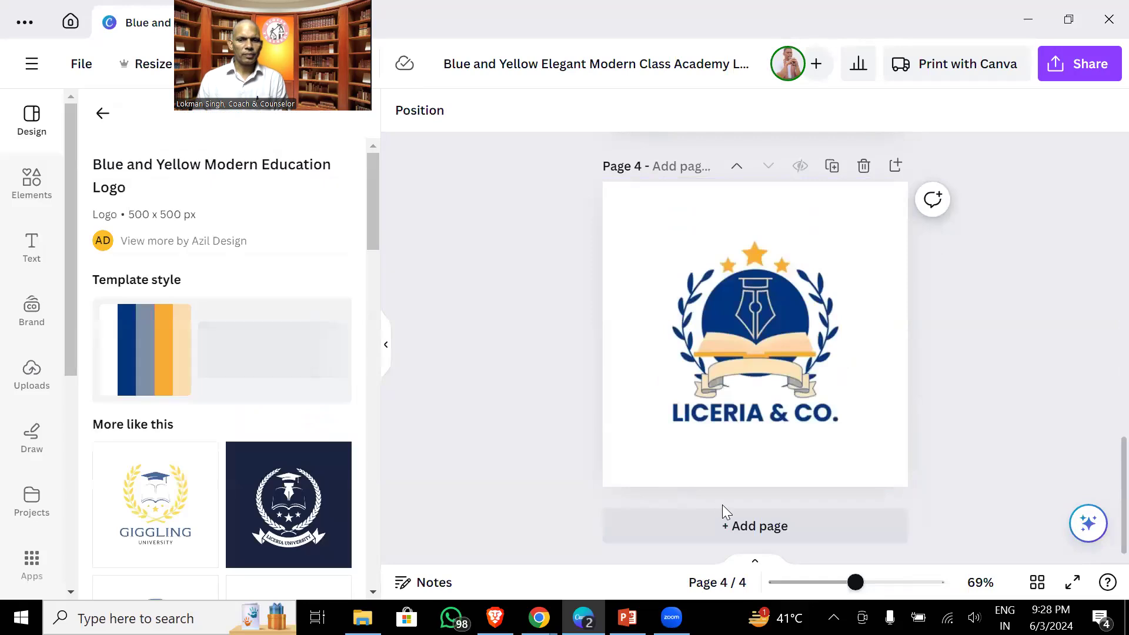
left_click(753, 528)
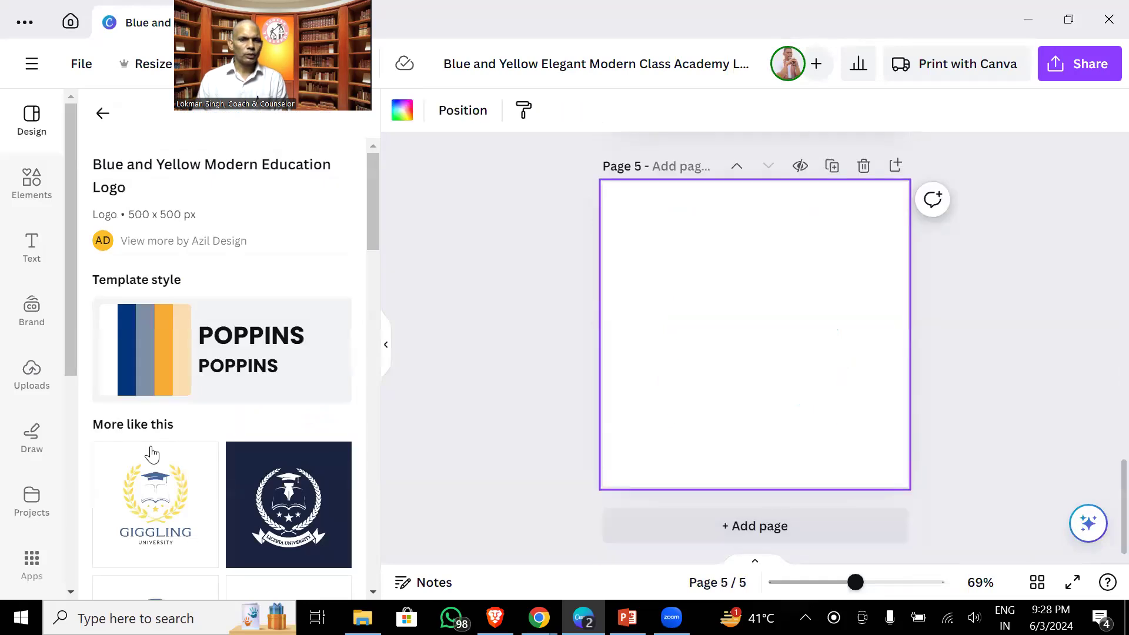
scroll(170, 467, "down", 8)
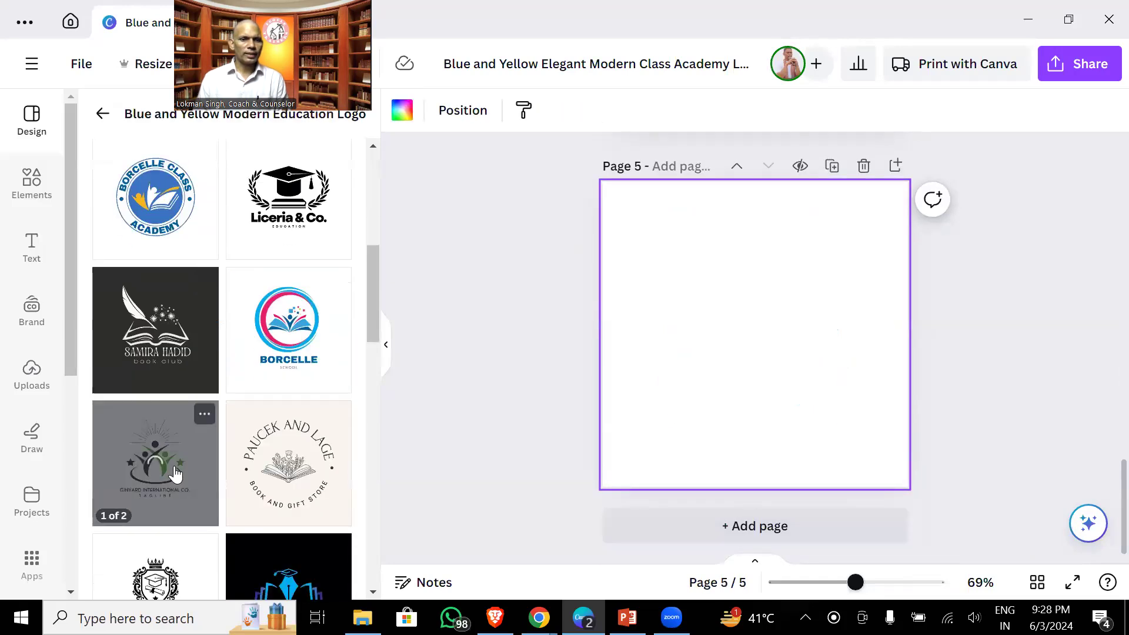
scroll(175, 473, "down", 3)
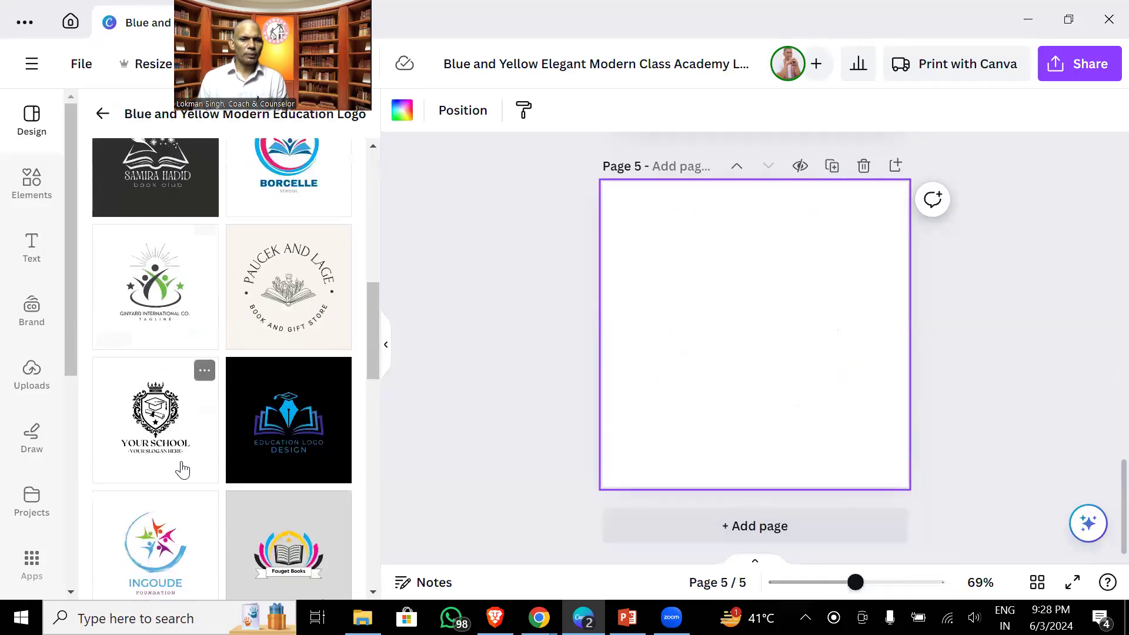
left_click(145, 289)
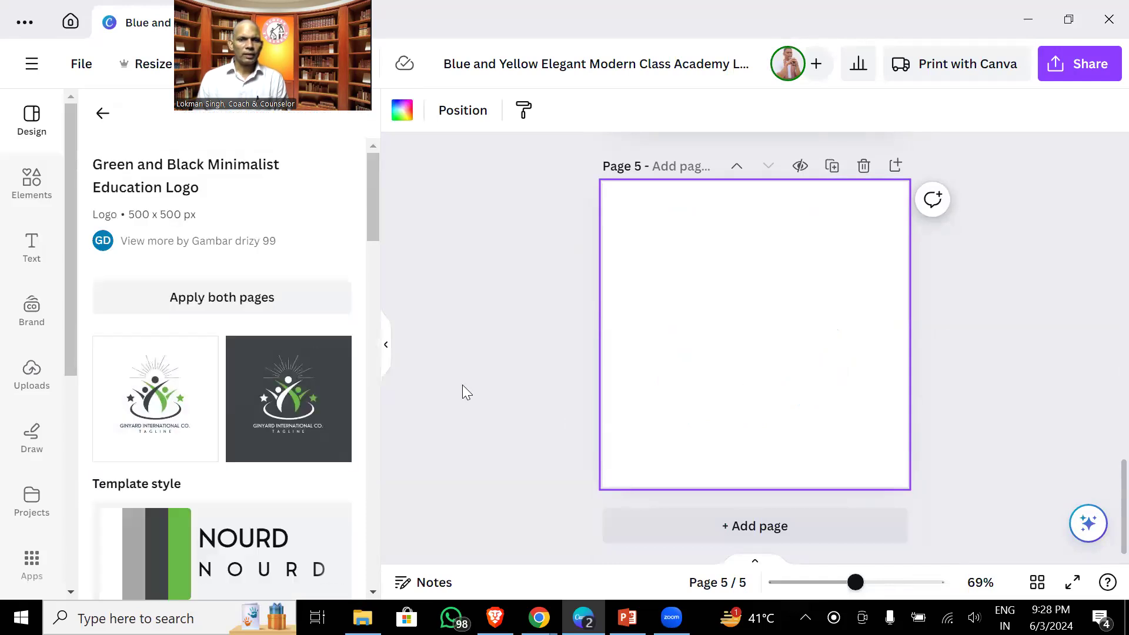
left_click(166, 395)
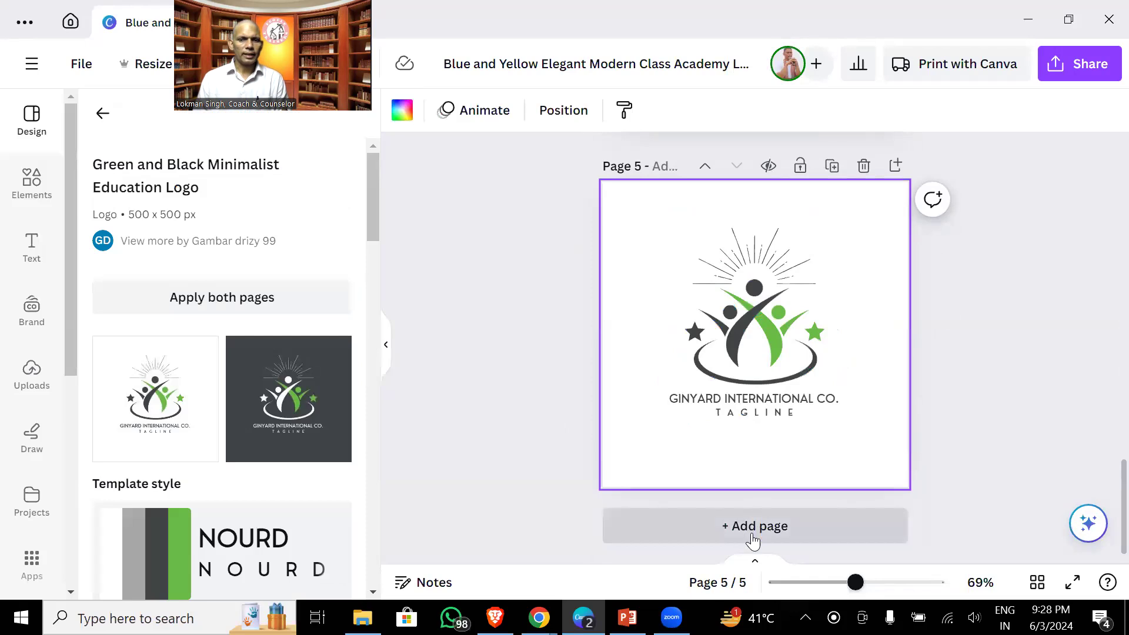
- Add a sixth page and apply the Borcelle lightbulb-tree logo template to it
left_click(753, 540)
scroll(212, 447, "down", 6)
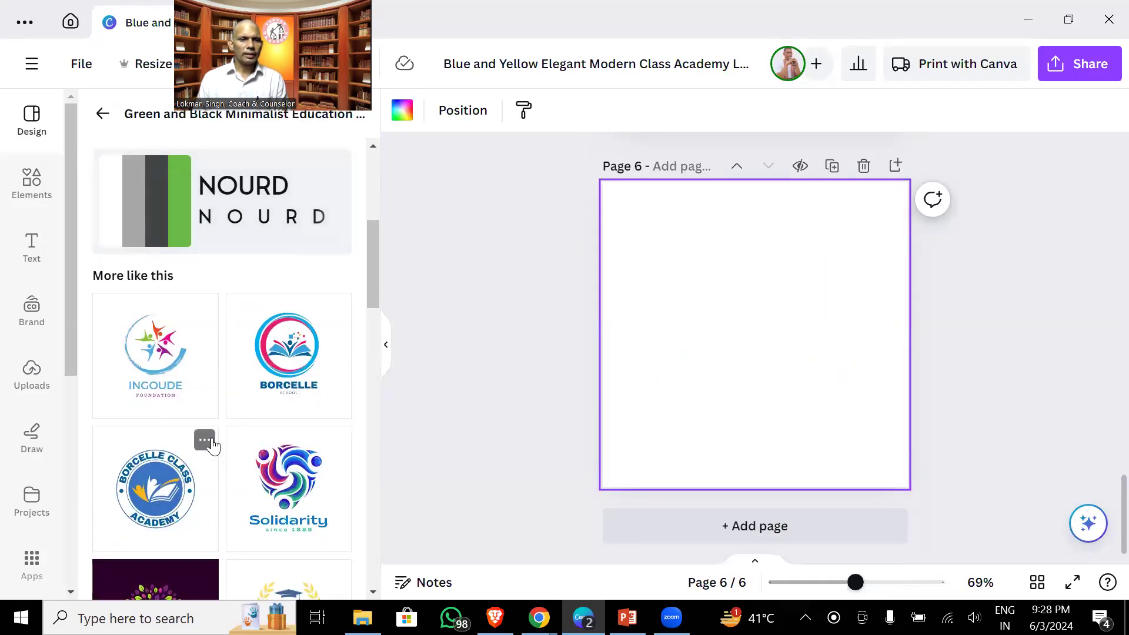
scroll(211, 445, "down", 8)
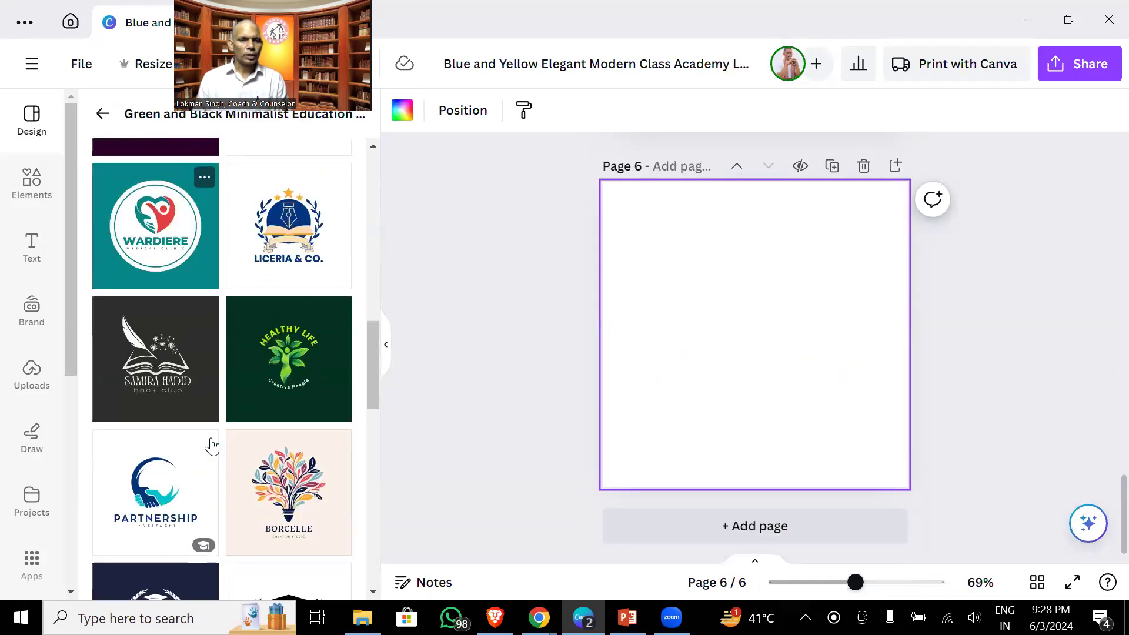
scroll(212, 445, "down", 3)
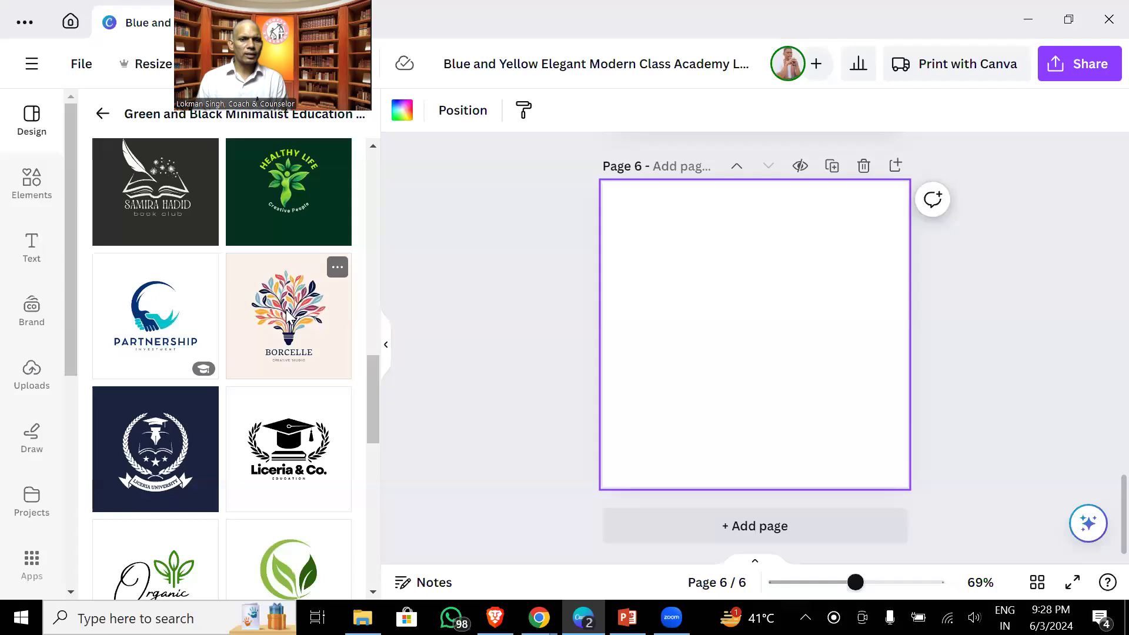
left_click(288, 317)
scroll(717, 353, "up", 10)
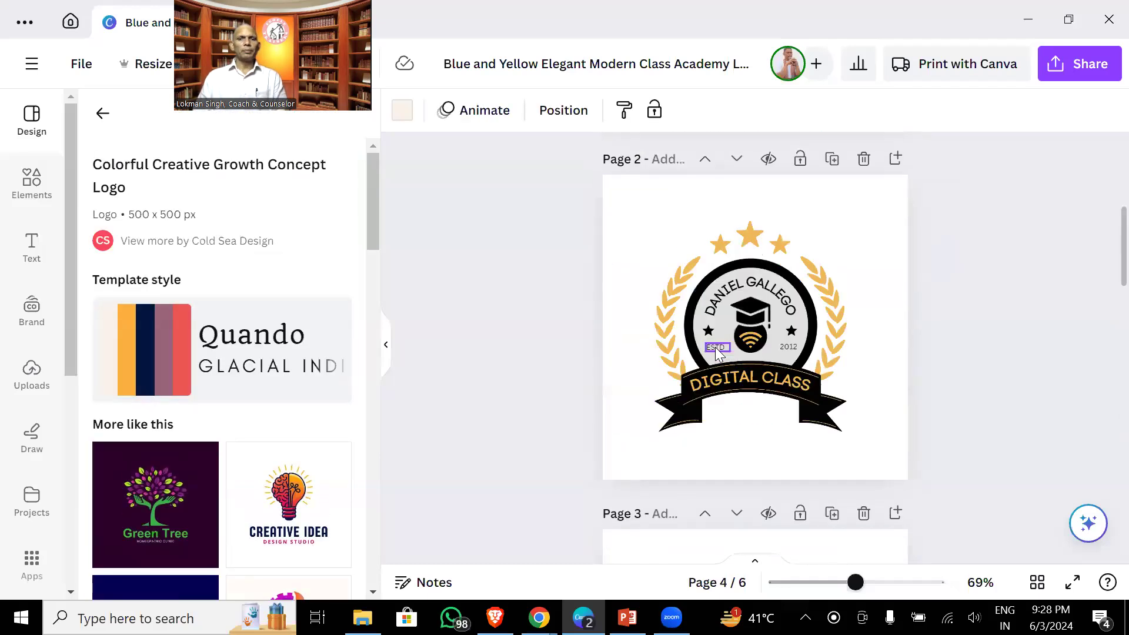
- Replace the 'LICERIA & CO.' text on page 4 with 'RRR FUN SHOP'
scroll(716, 351, "up", 5)
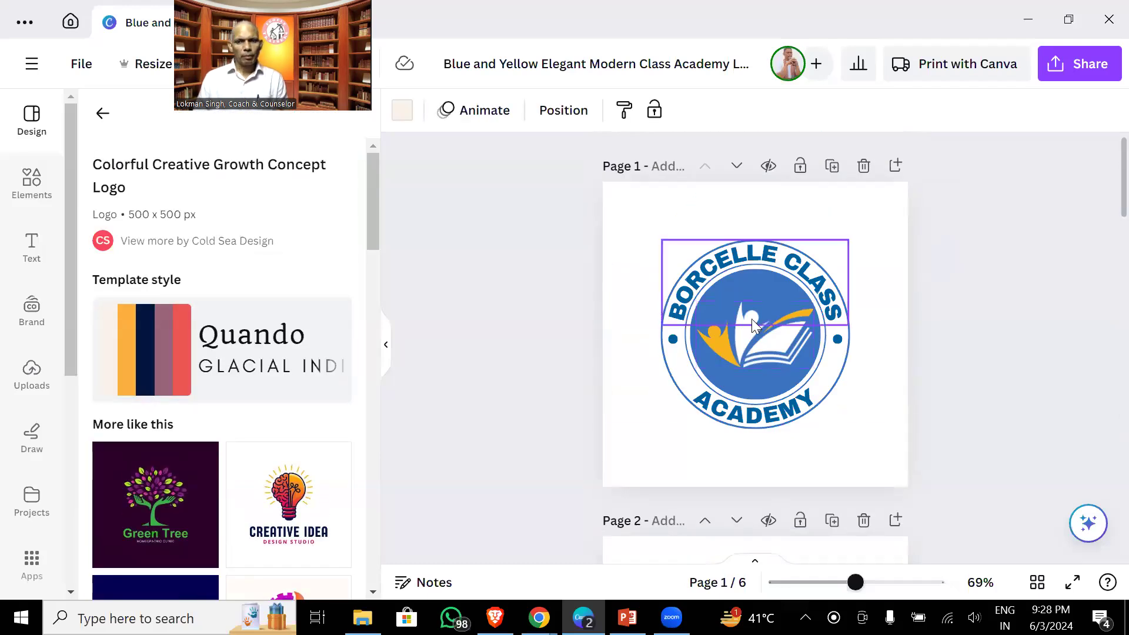
scroll(744, 324, "down", 6)
scroll(747, 329, "down", 8)
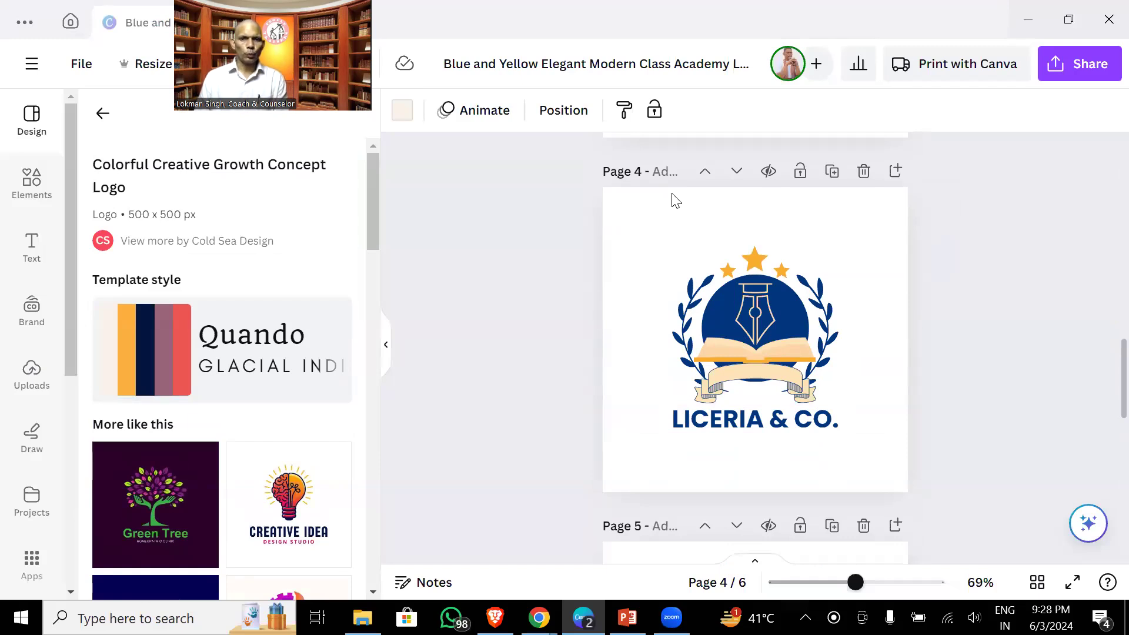
double_click(720, 404)
type("RR")
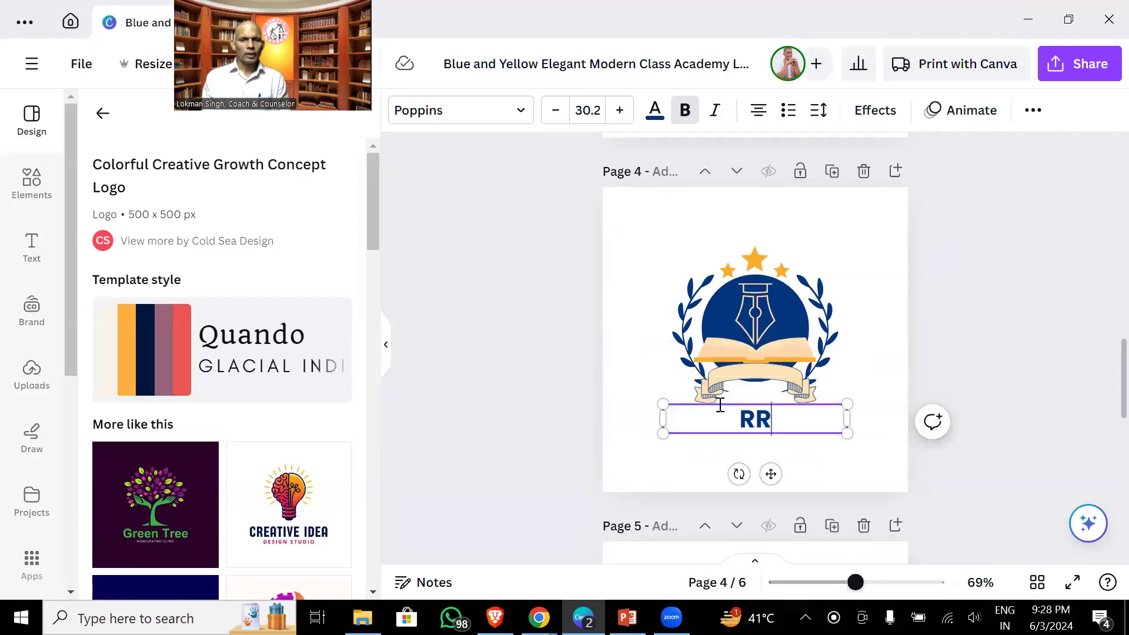
type("R FUN SHOP")
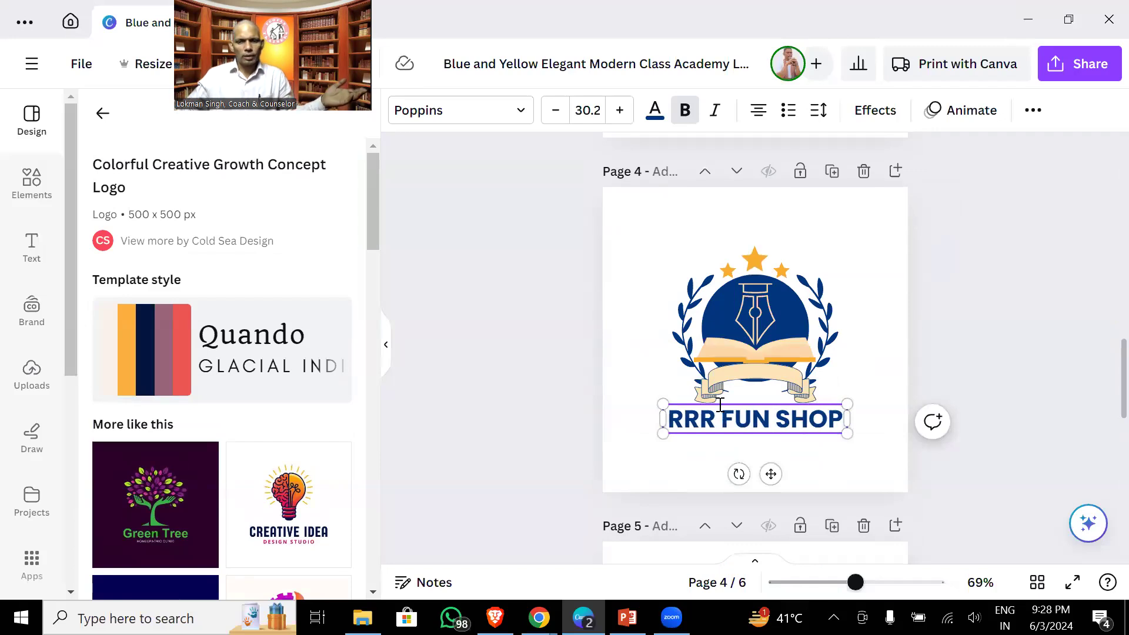
left_click(988, 305)
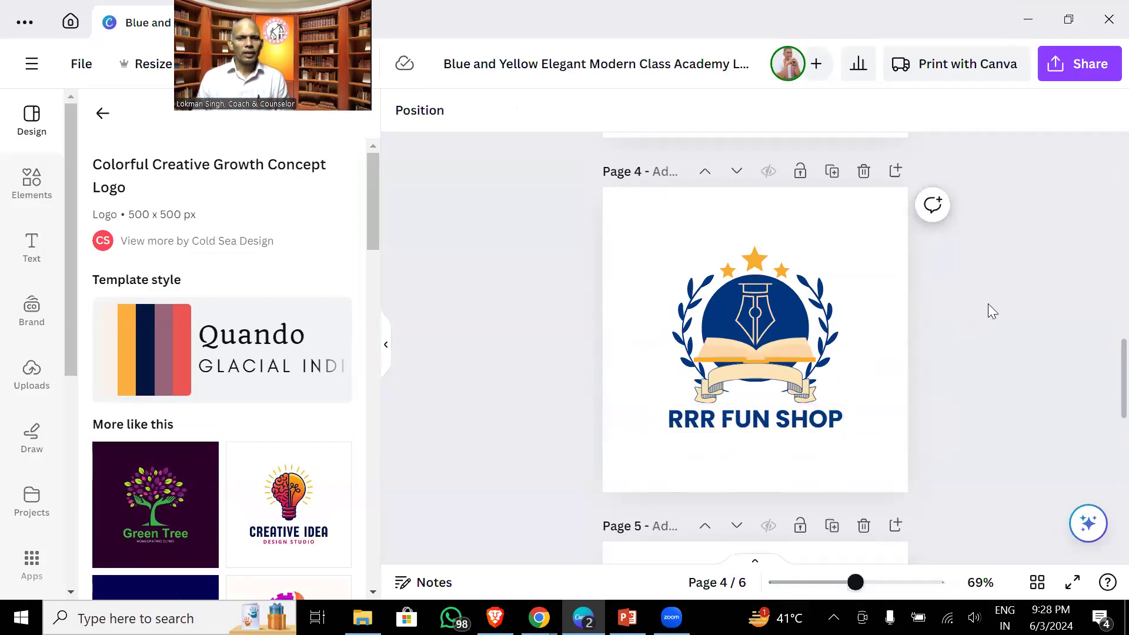
- Set up a PNG download with a transparent background and clear the page selection
left_click(1076, 71)
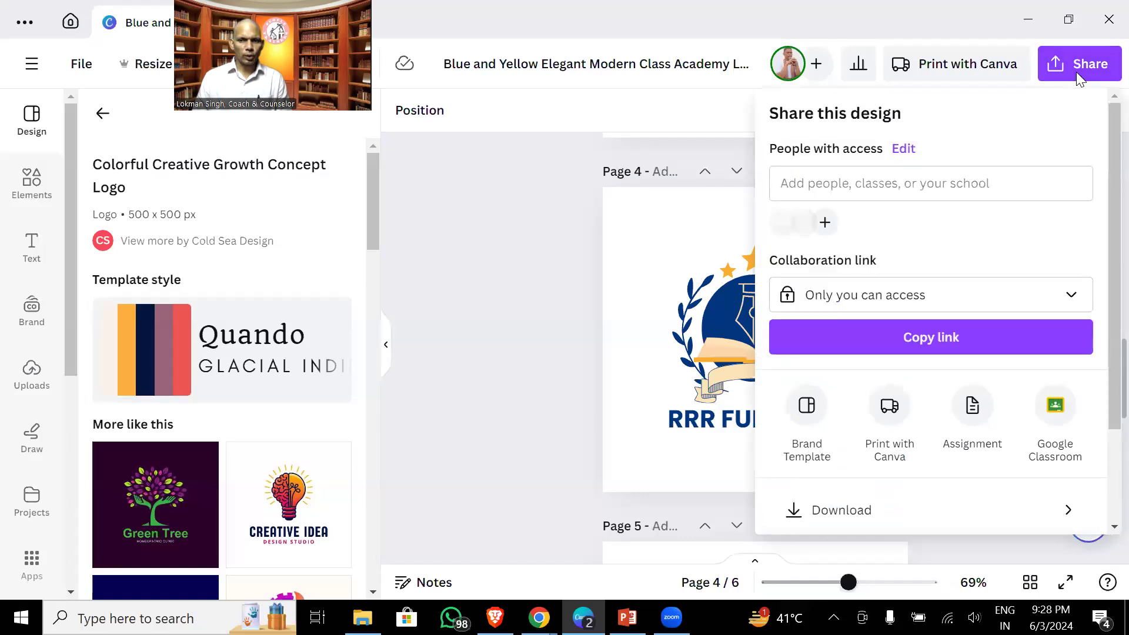
left_click(862, 505)
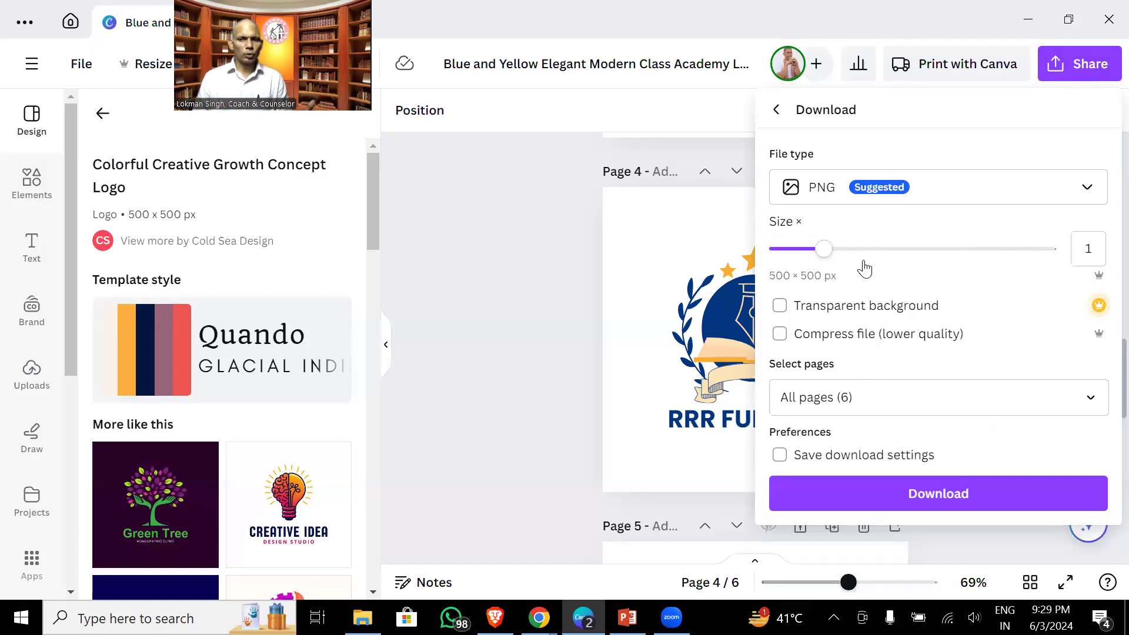
left_click(779, 305)
left_click(871, 393)
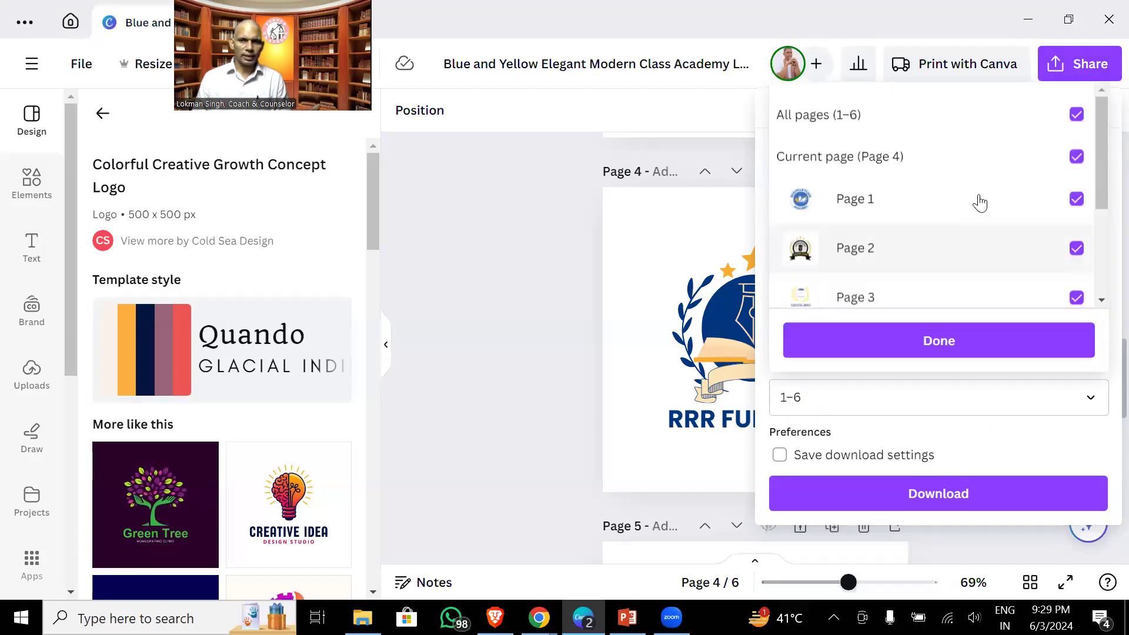
left_click(1077, 116)
left_click(1067, 196)
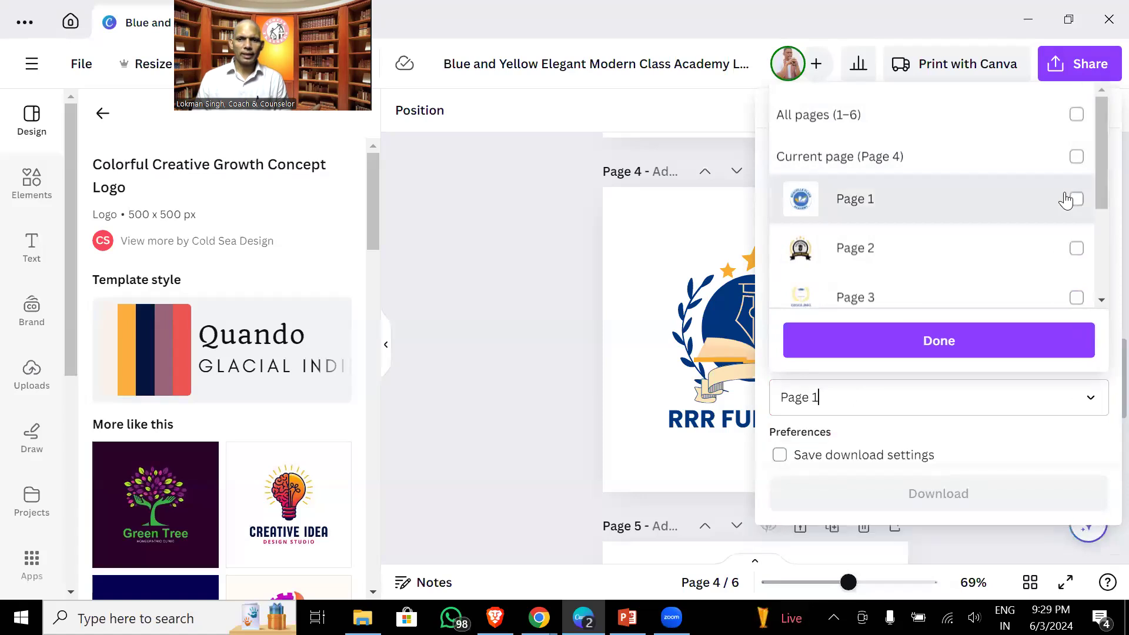
left_click(1066, 202)
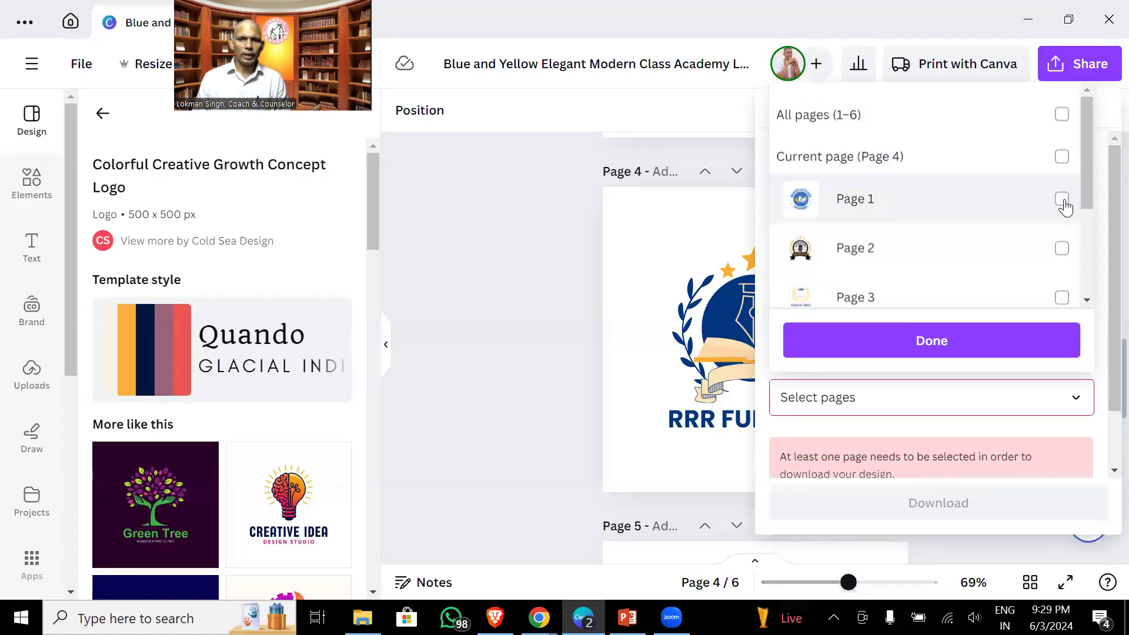
- Select only Page 4 and save the PNG to the Downloads folder
scroll(994, 254, "down", 2)
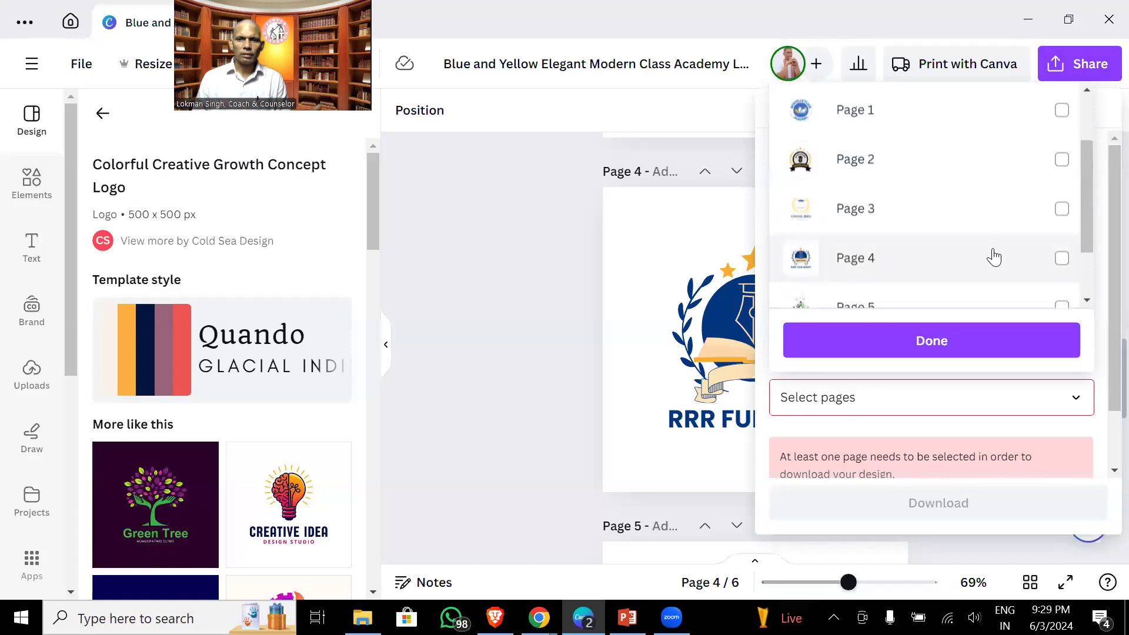
left_click(1062, 258)
left_click(997, 349)
left_click(963, 493)
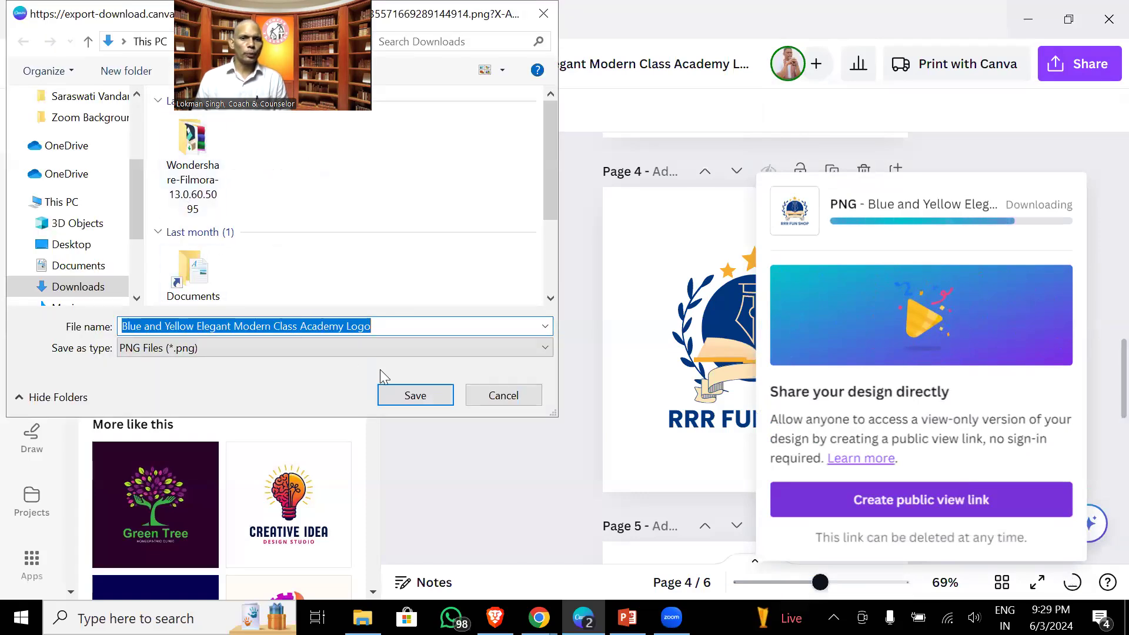
left_click(427, 402)
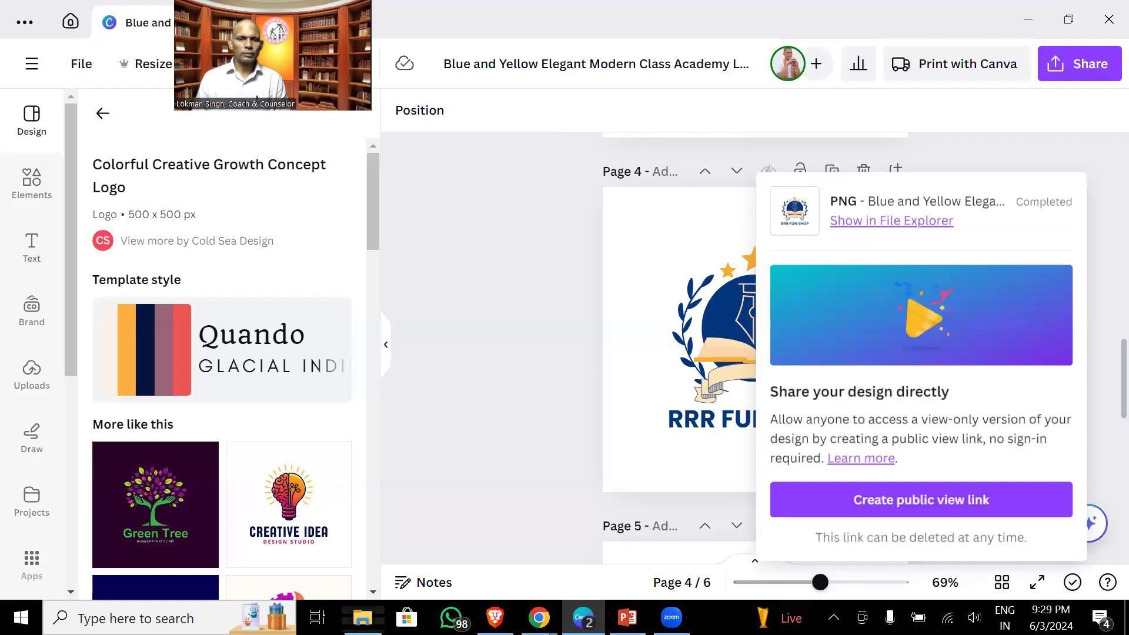
left_click(363, 617)
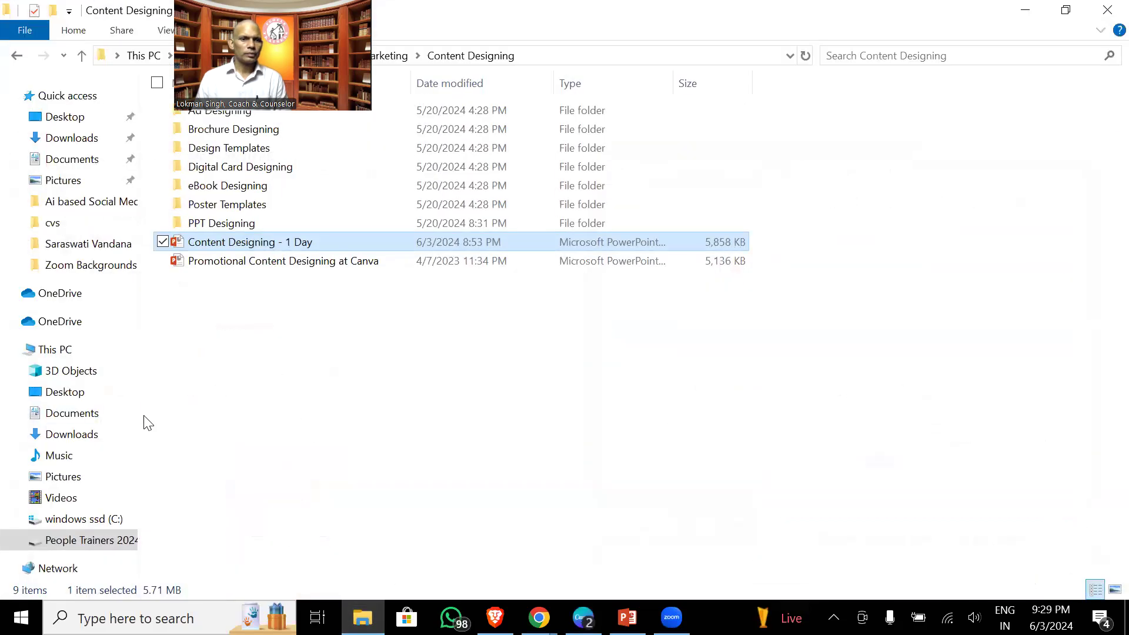
left_click(108, 431)
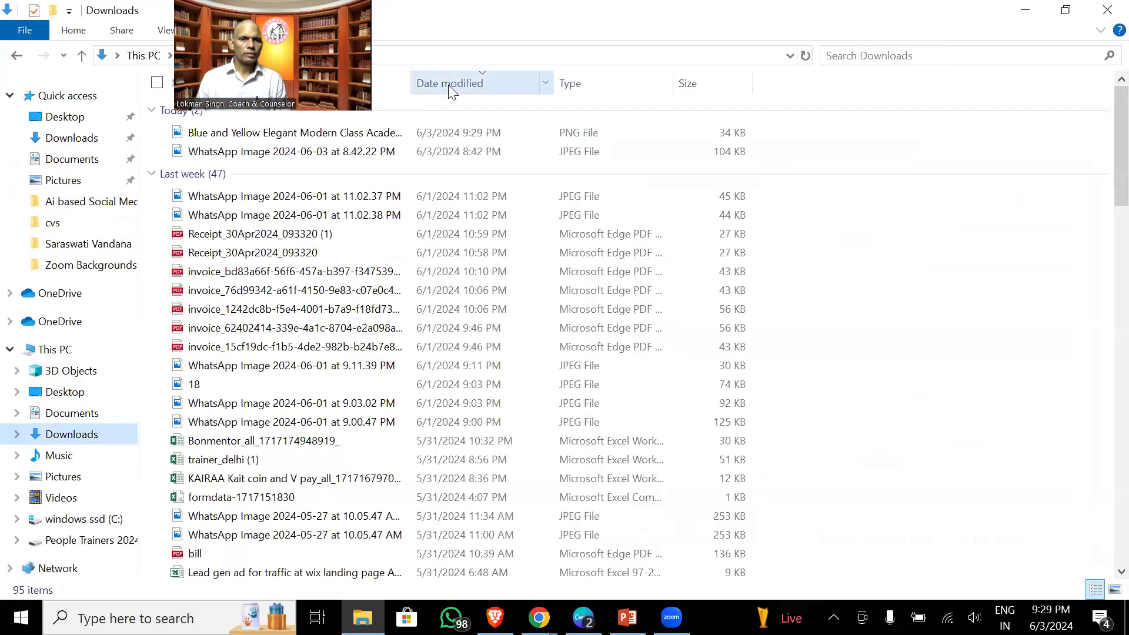
double_click(332, 131)
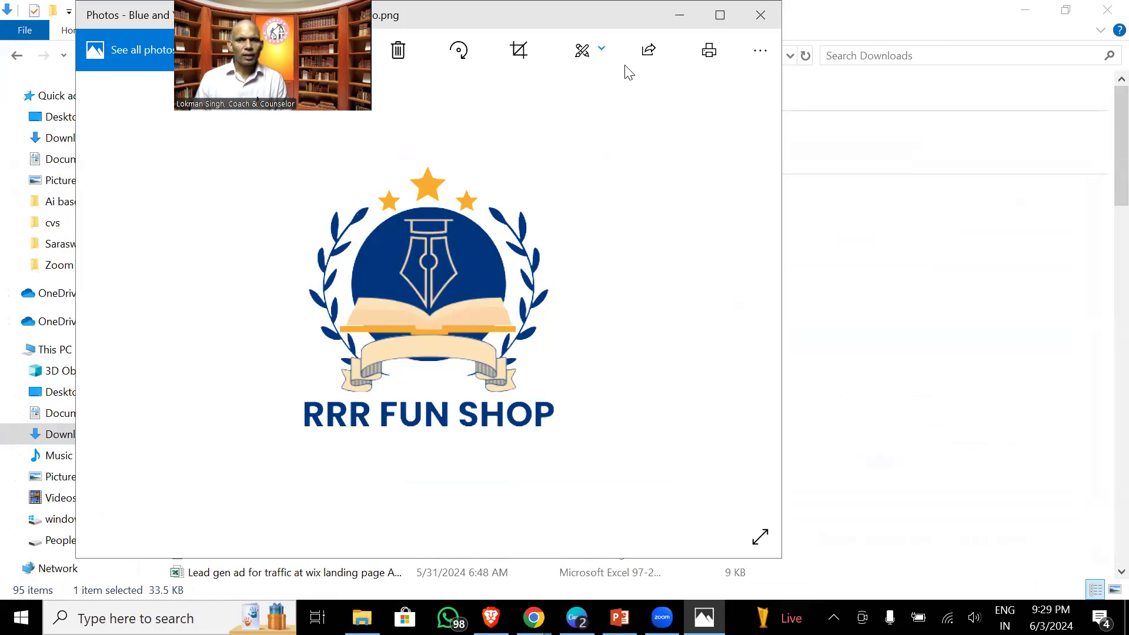
left_click(761, 15)
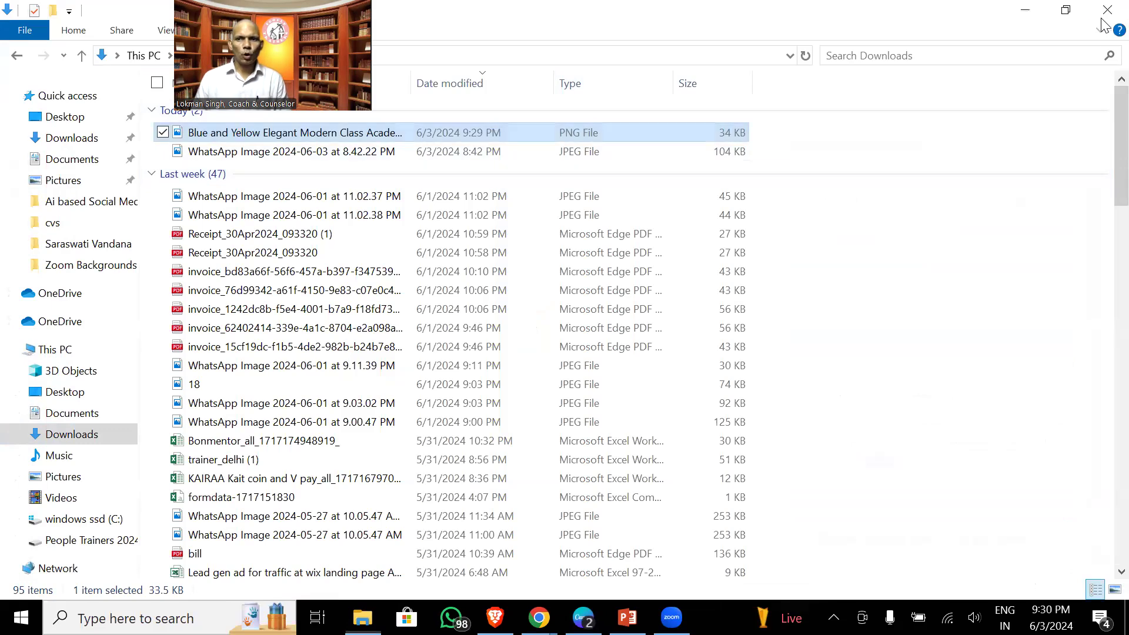
left_click(1102, 16)
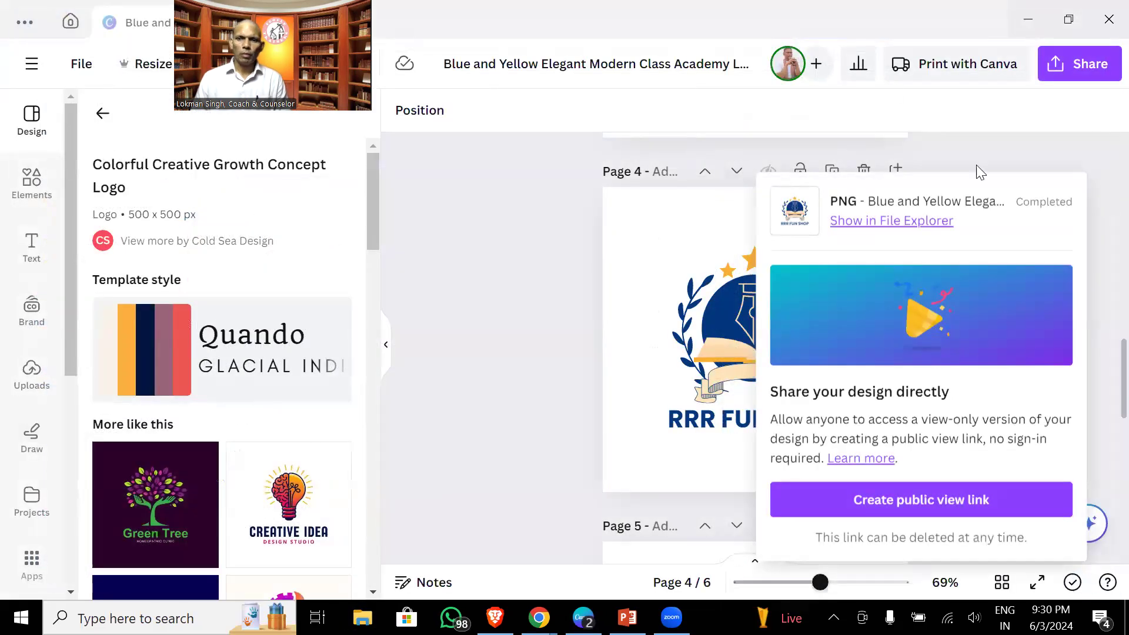
- Dismiss the completed download panel and return to Canva's home tab showing the Class Academy logo preview
left_click(1072, 165)
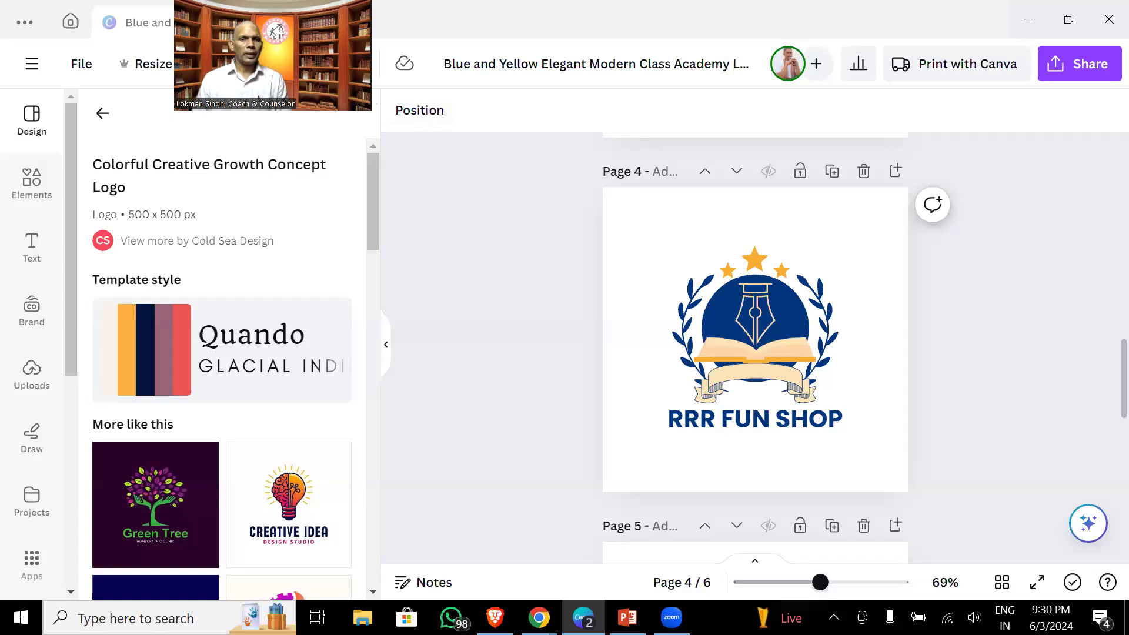
left_click_drag(258, 97, 355, 245)
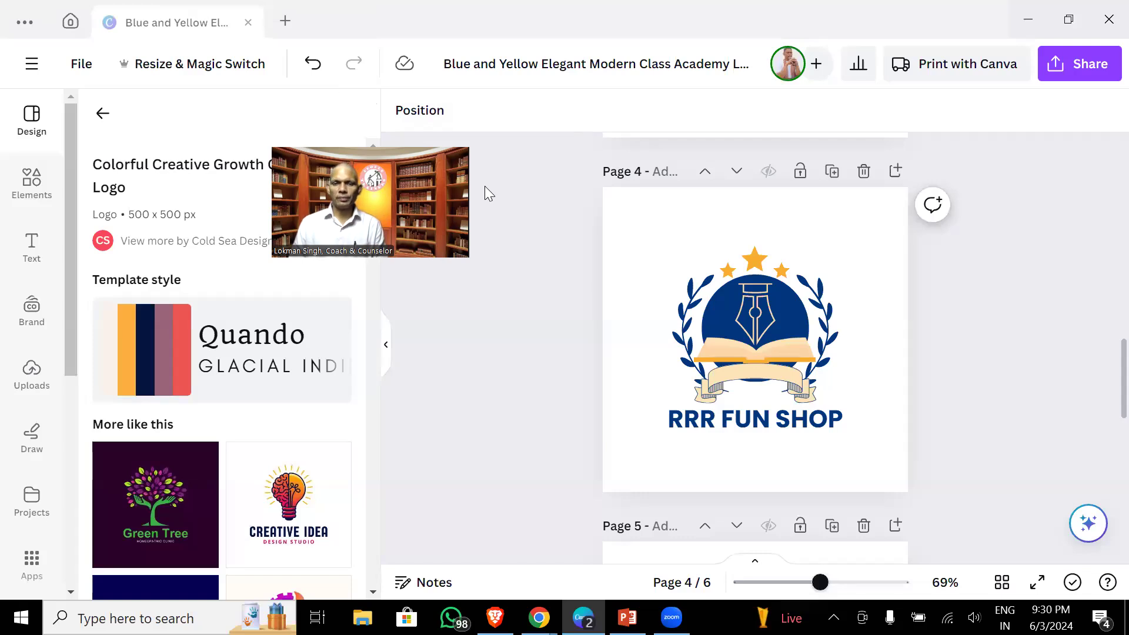
left_click(108, 115)
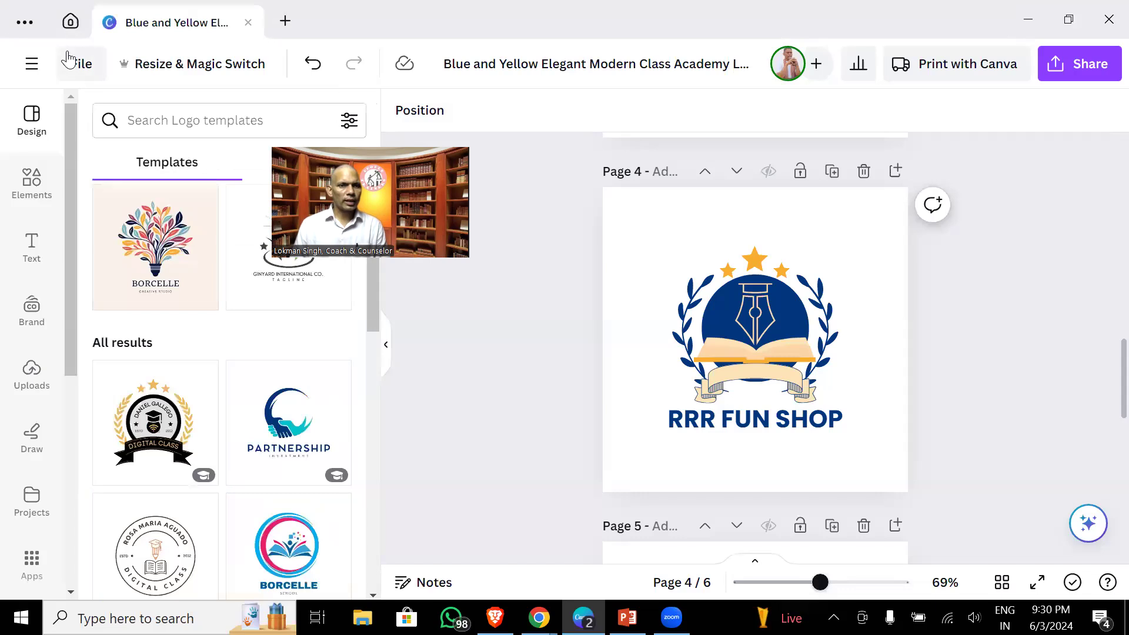
left_click(71, 26)
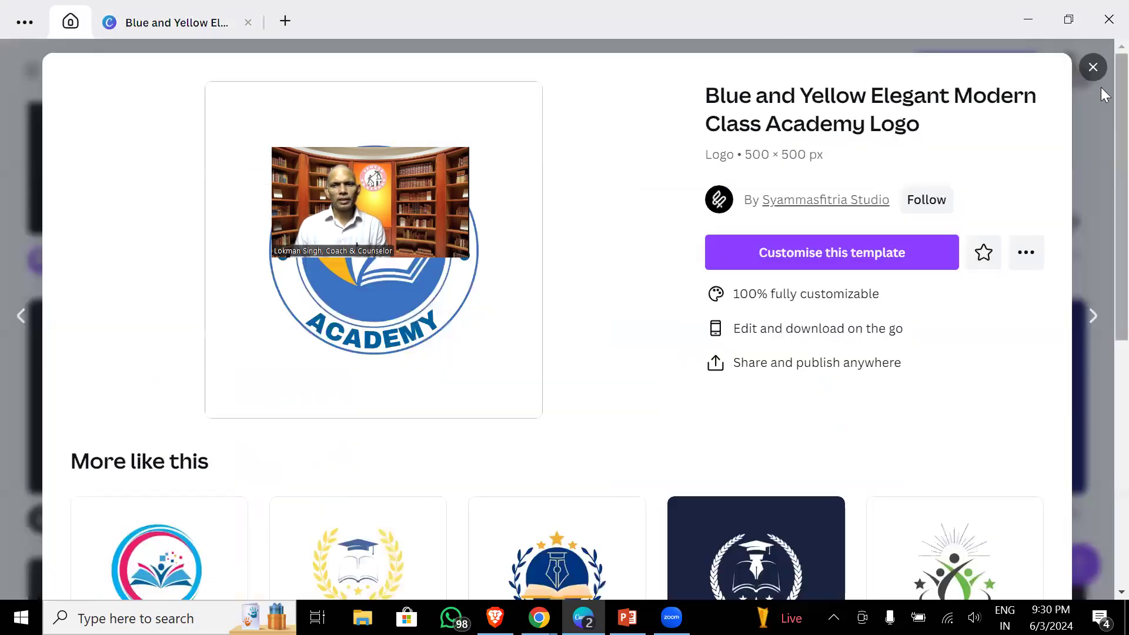
- Close the logo template preview and design tab, and return to the Canva home page
left_click(1095, 69)
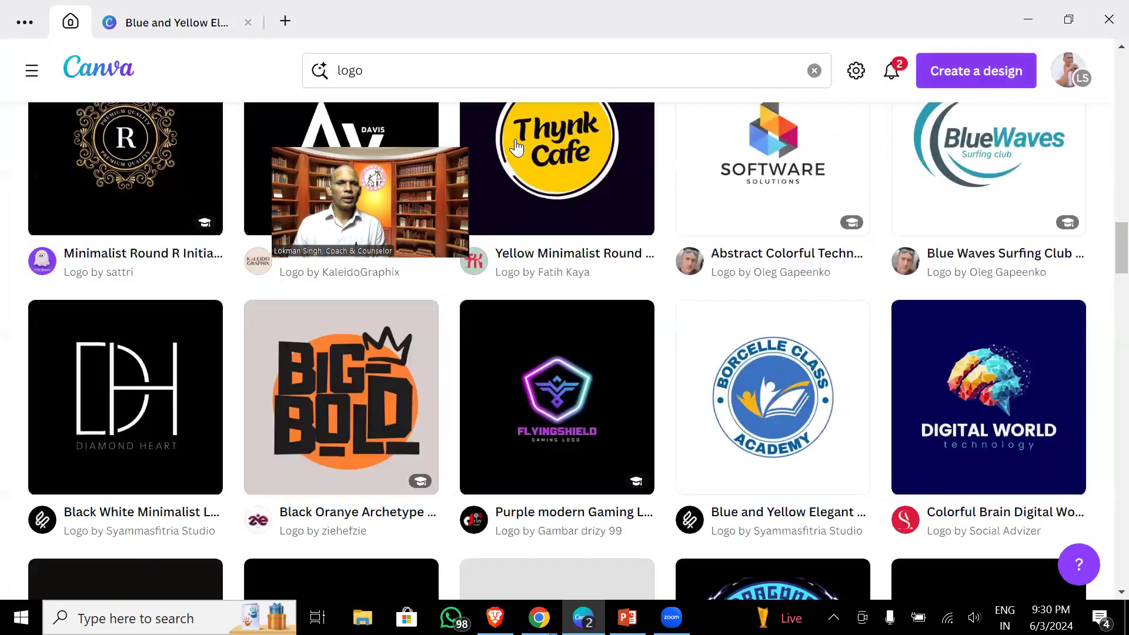
left_click(247, 22)
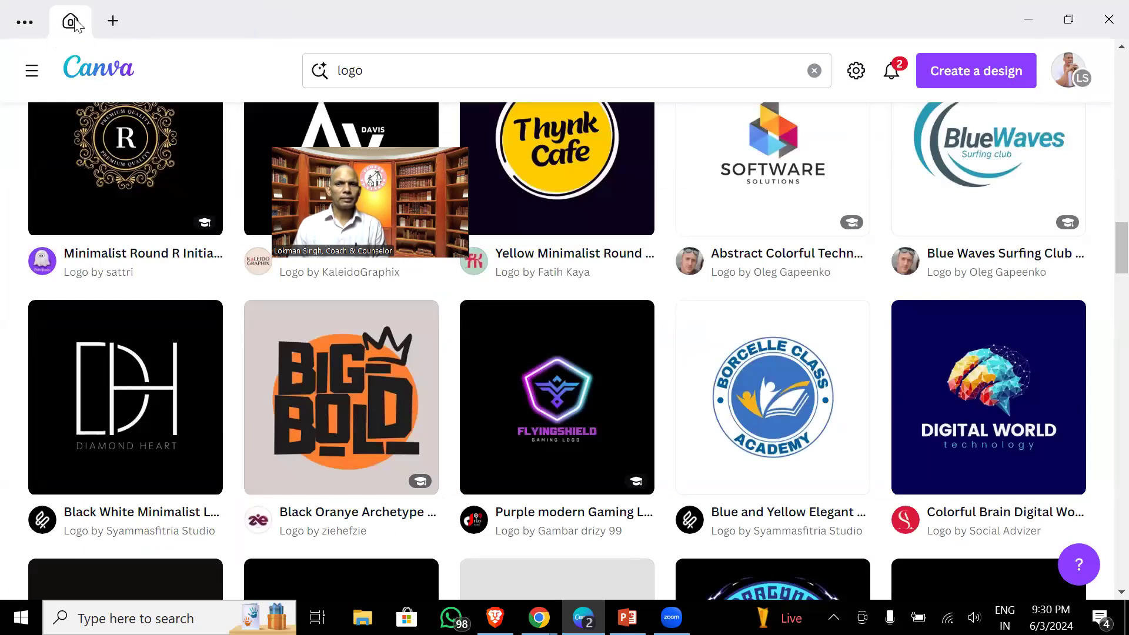
left_click(26, 24)
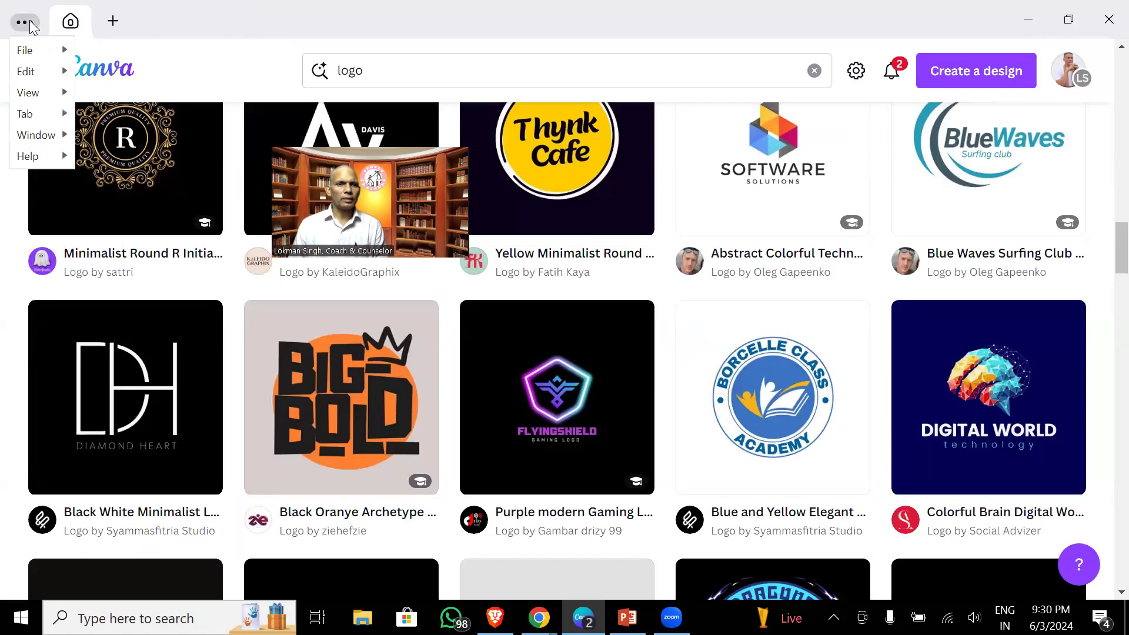
left_click(144, 18)
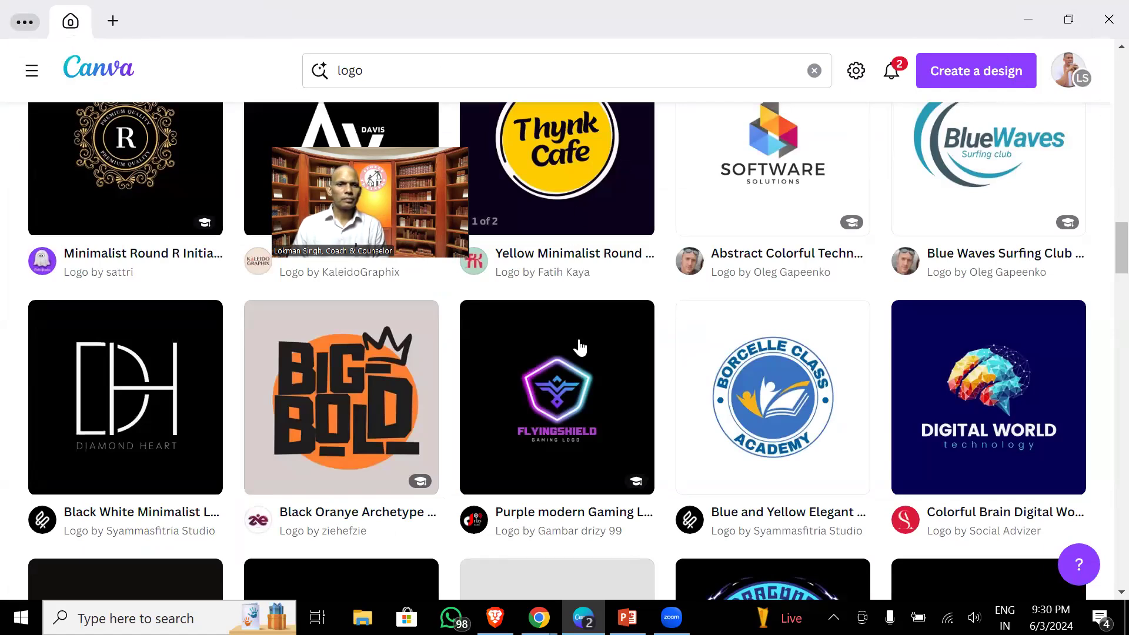
scroll(579, 347, "up", 20)
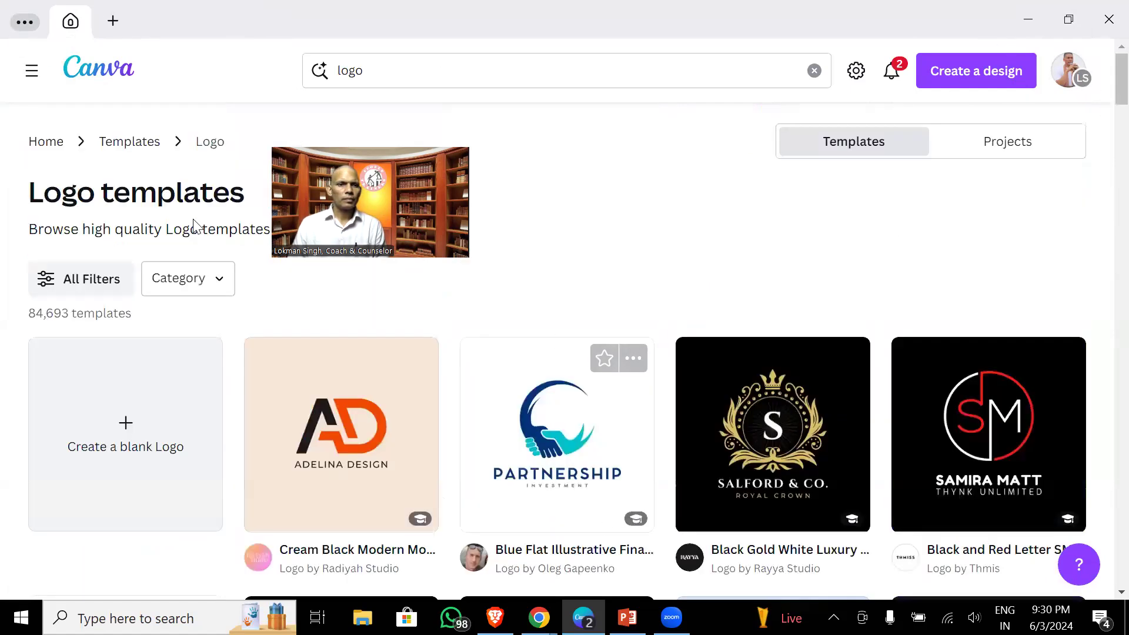
left_click(50, 144)
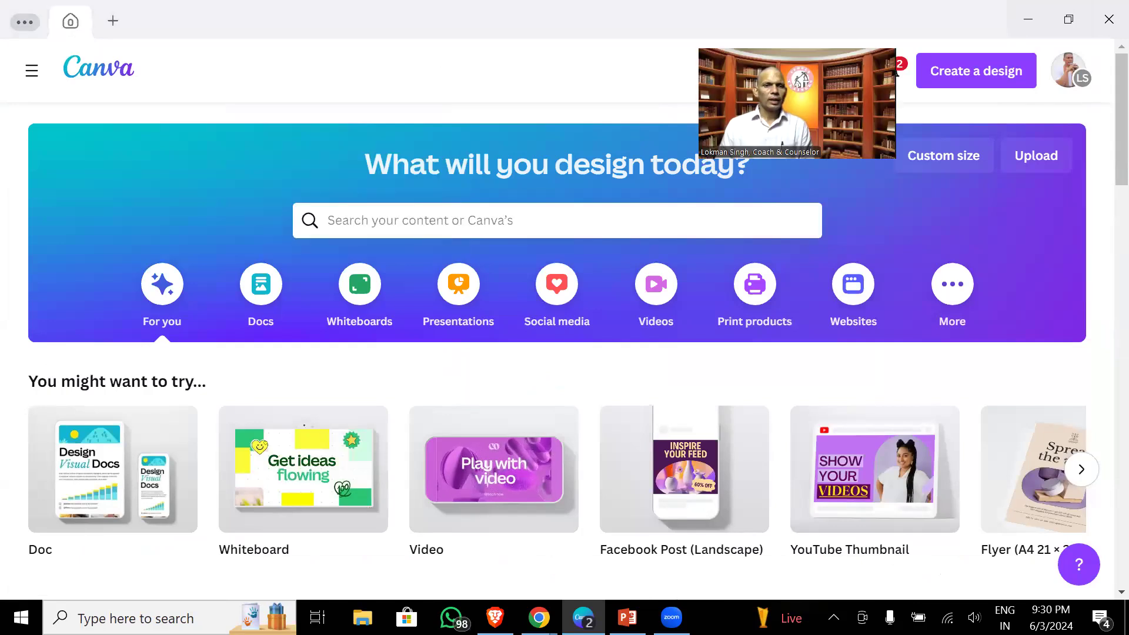
- Search 'poster' and preview the 36 × 48 in Student of the Month poster template
left_click(494, 221)
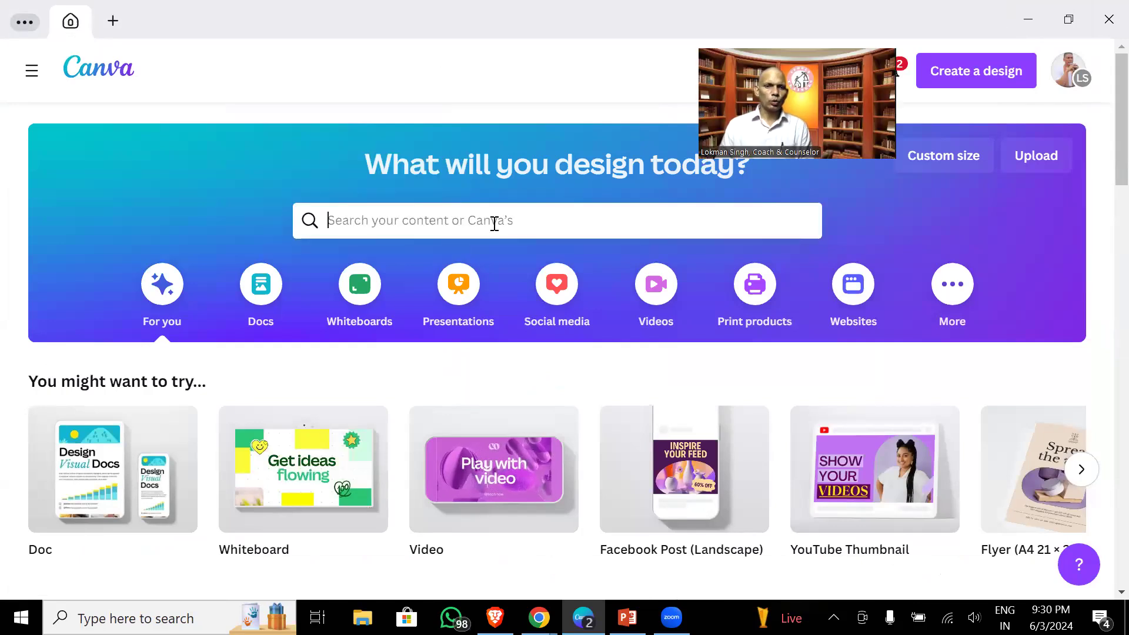
type("poster")
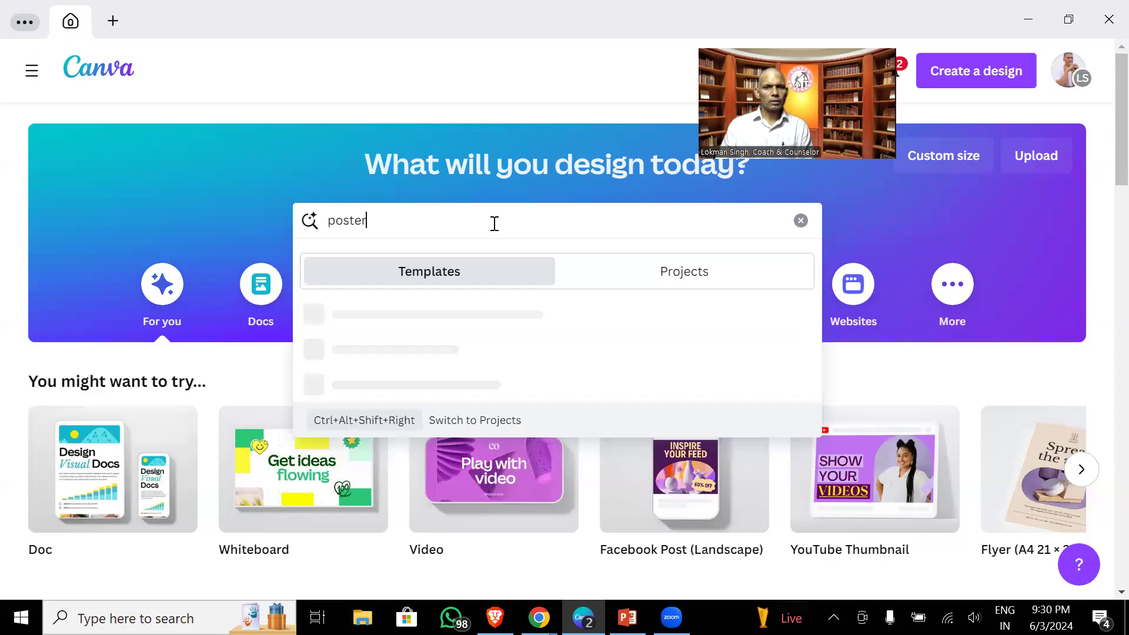
key("Return")
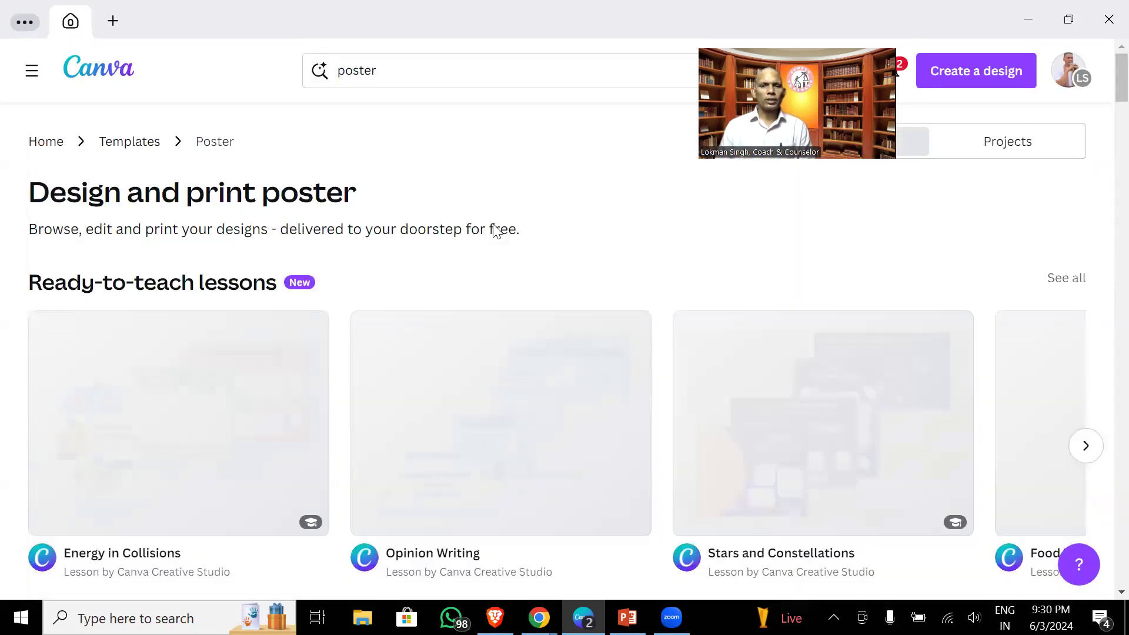
scroll(682, 406, "down", 10)
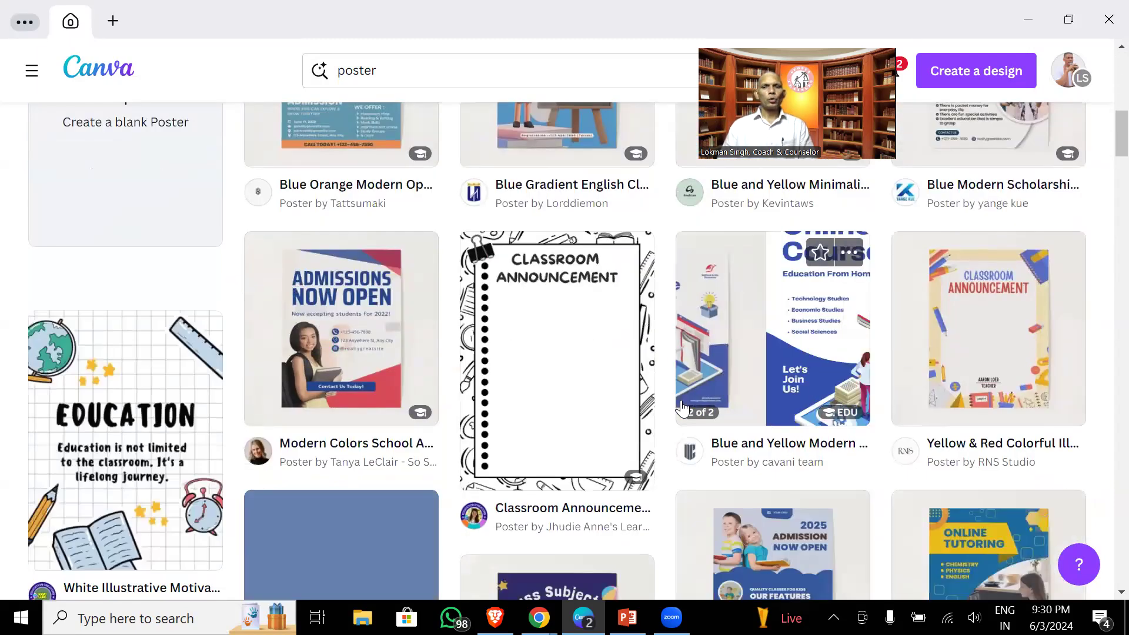
scroll(682, 406, "down", 6)
scroll(682, 412, "down", 10)
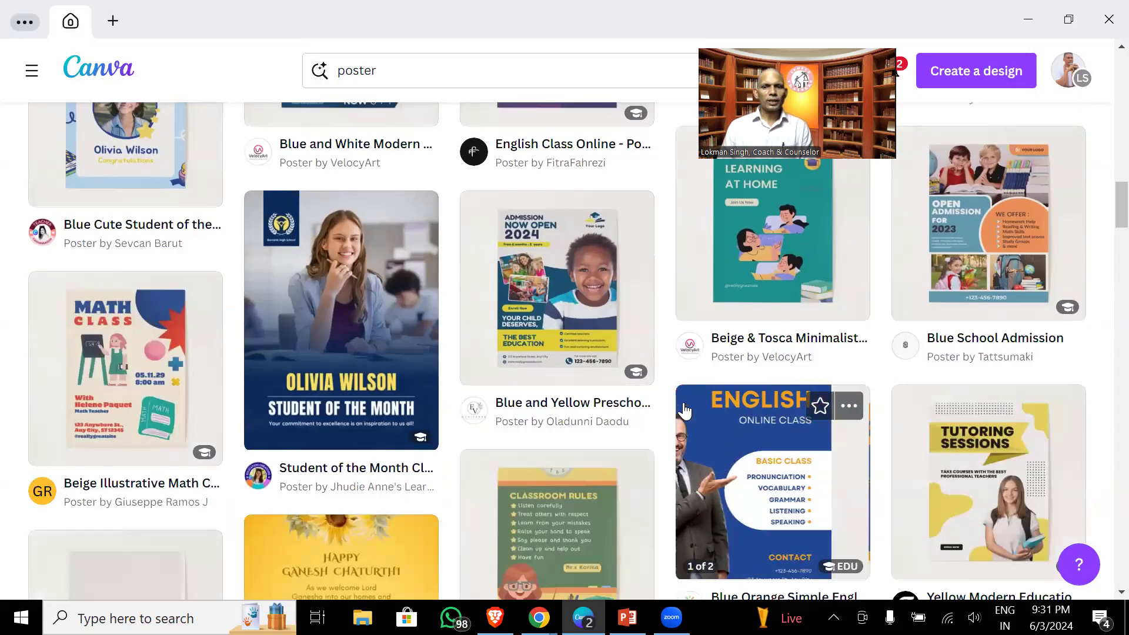
left_click(259, 338)
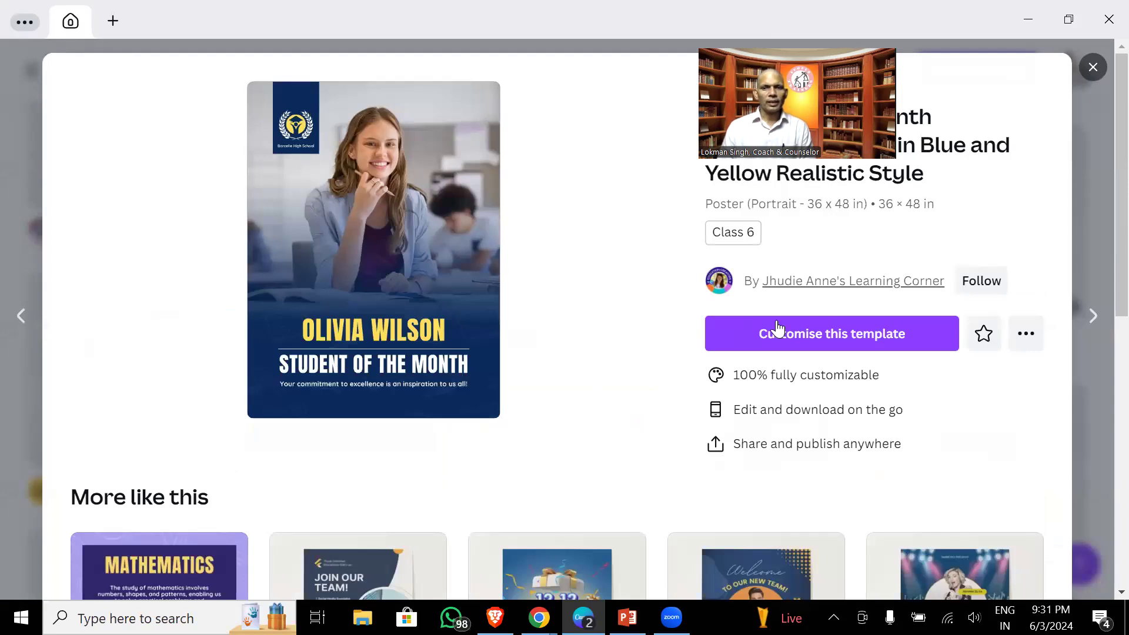
- Create an editable copy of the Student of the Month template and select the OLIVIA WILSON headline
left_click(823, 333)
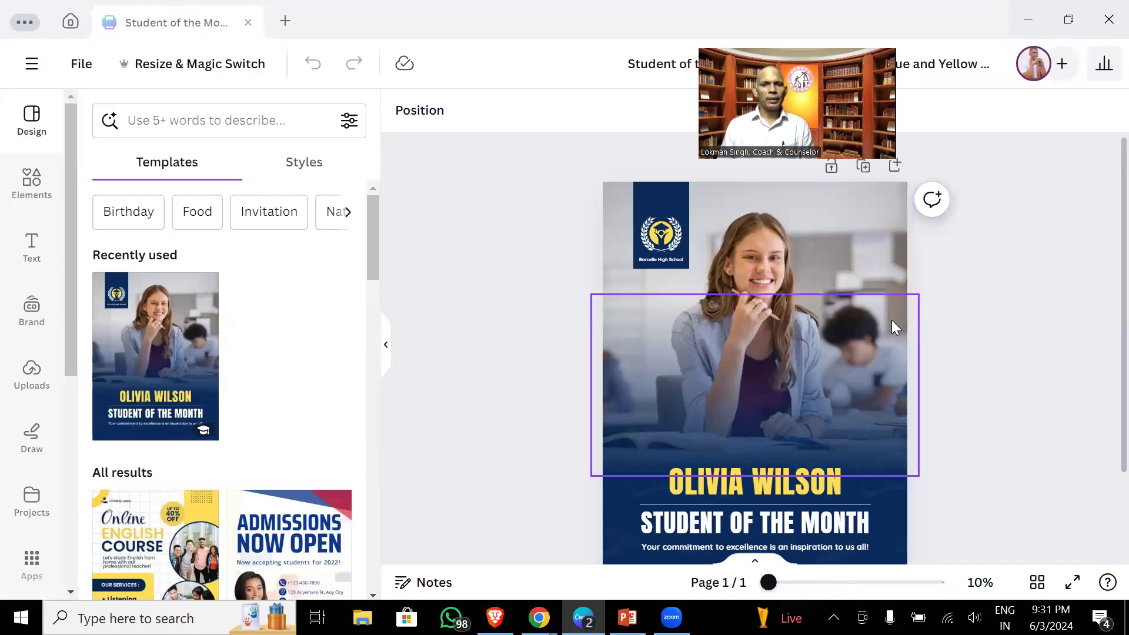
scroll(926, 340, "down", 2)
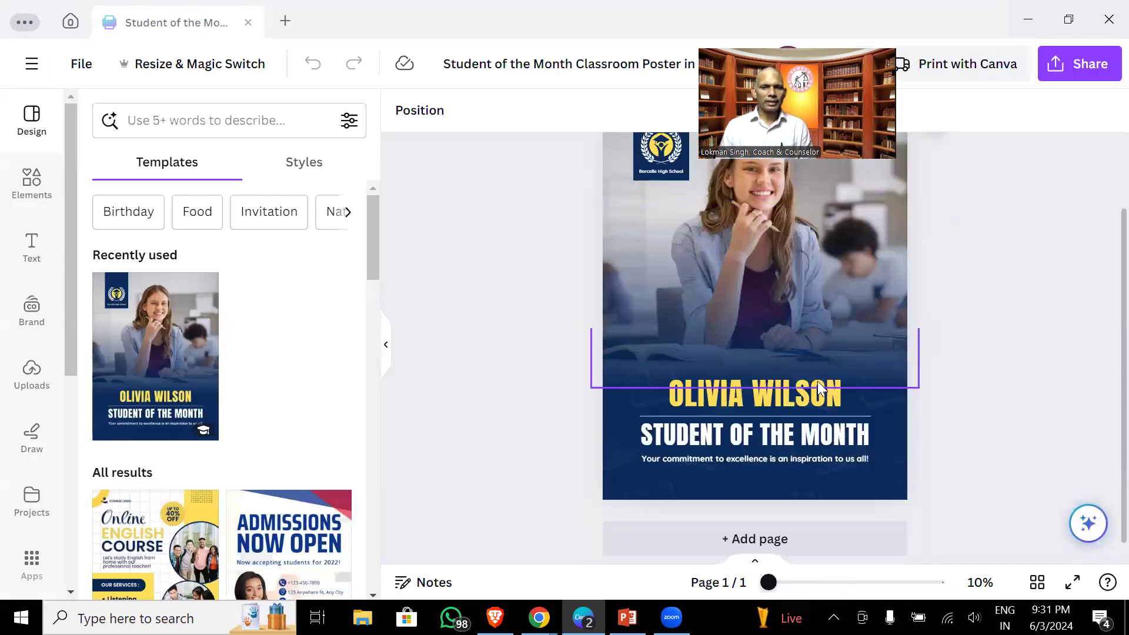
left_click(729, 390)
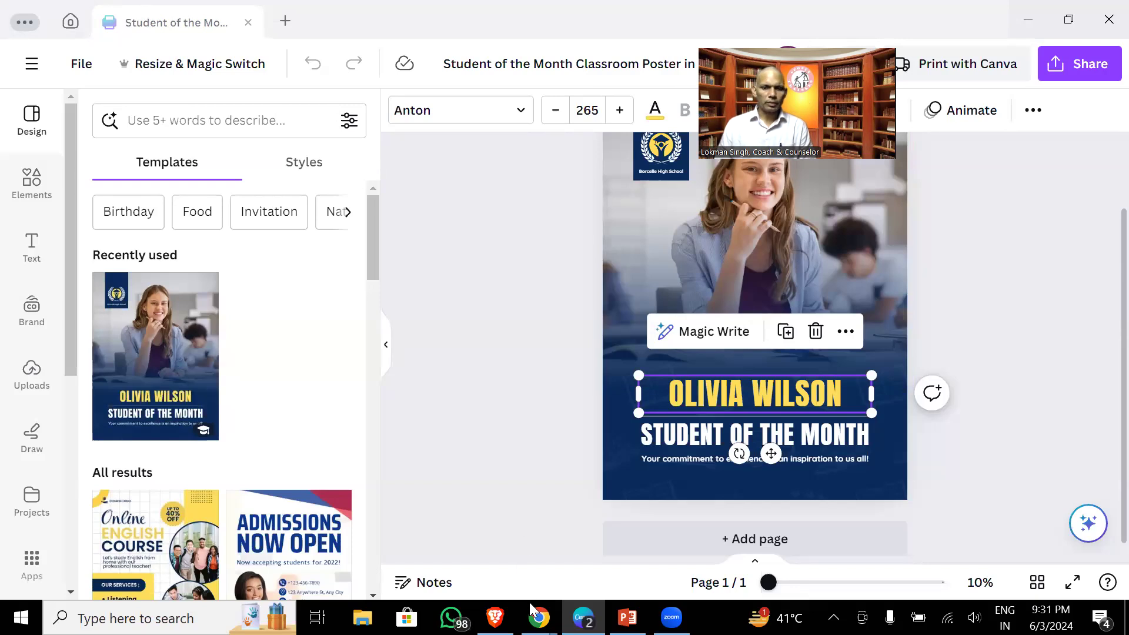
- In WhatsApp Web, download the young man's portrait photo from the chat that sent it
mouse_move(539, 617)
left_click(497, 539)
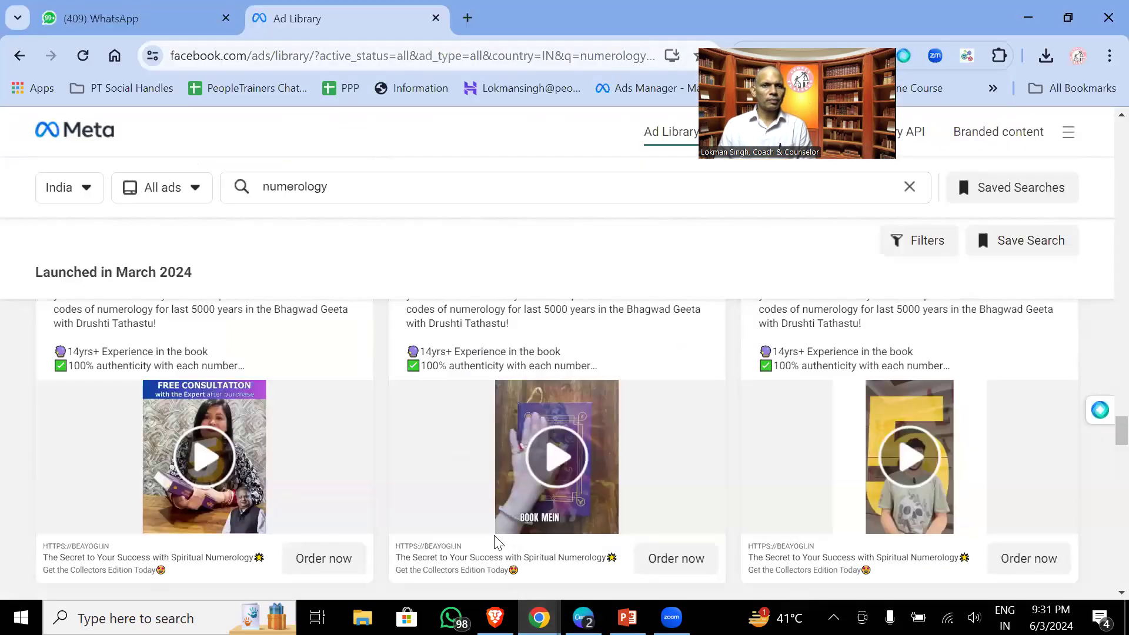
left_click(96, 5)
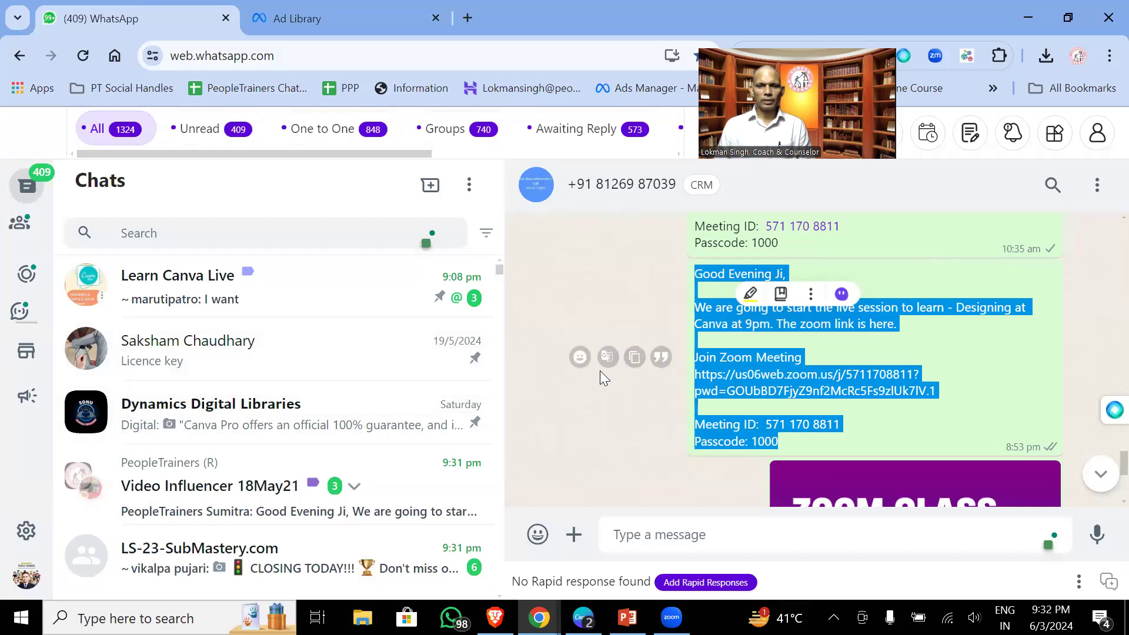
scroll(588, 364, "down", 4)
scroll(362, 407, "down", 3)
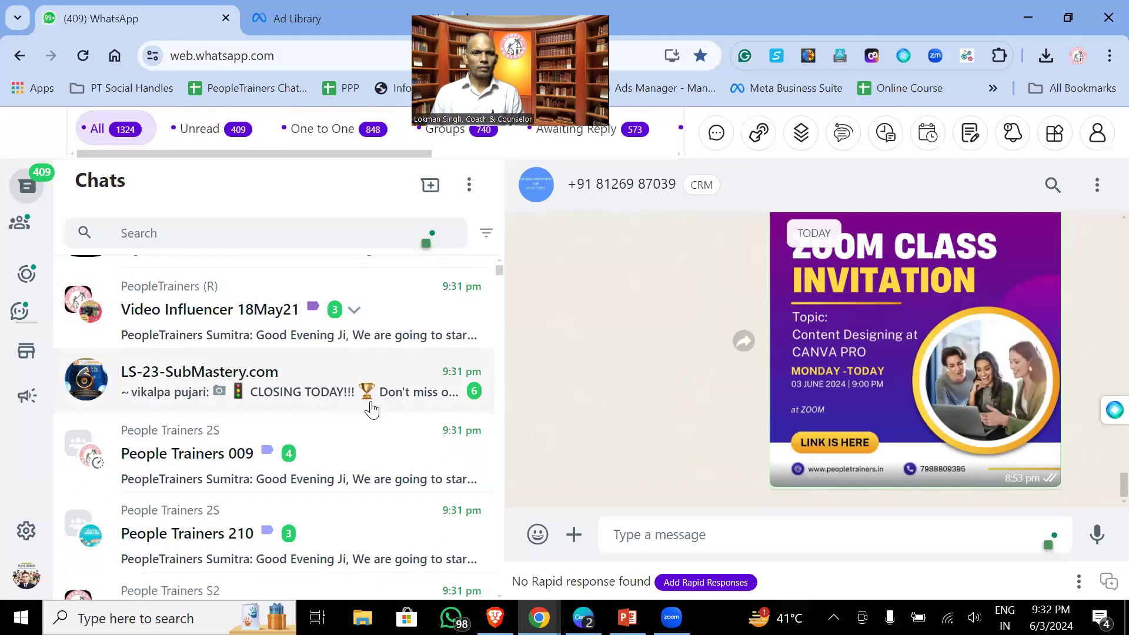
scroll(412, 412, "up", 3)
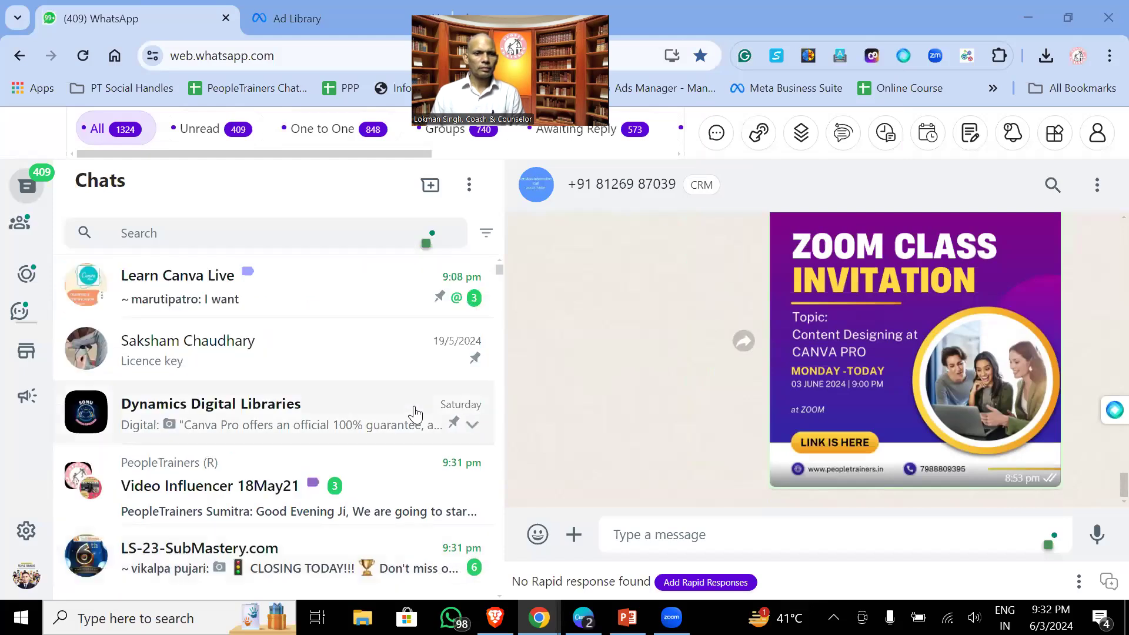
scroll(400, 415, "down", 1)
scroll(398, 420, "down", 9)
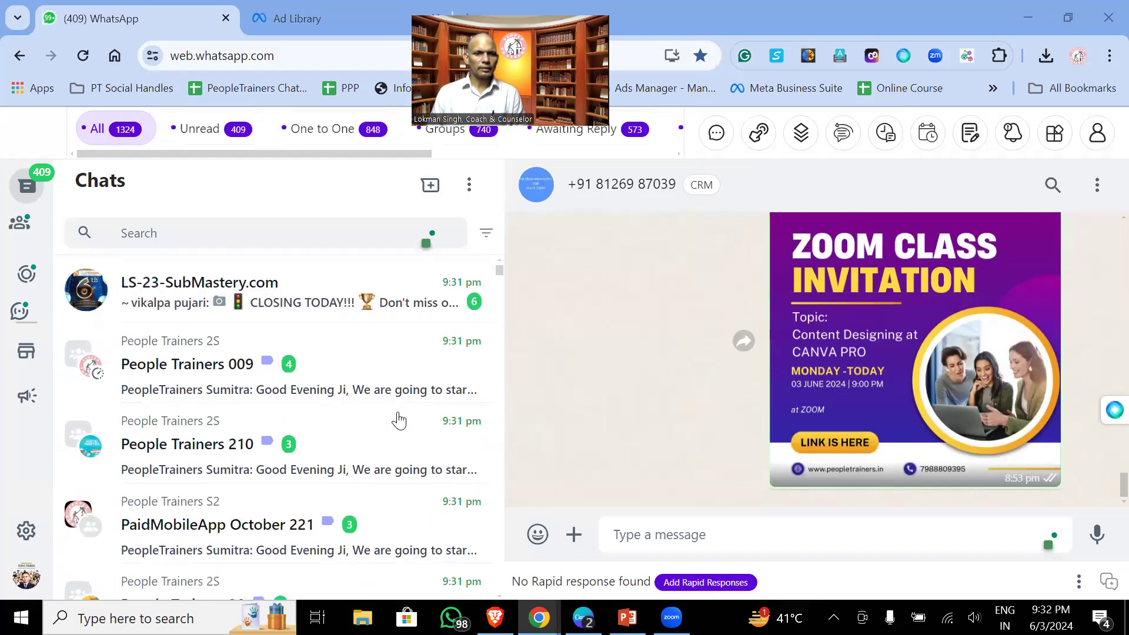
scroll(399, 420, "up", 5)
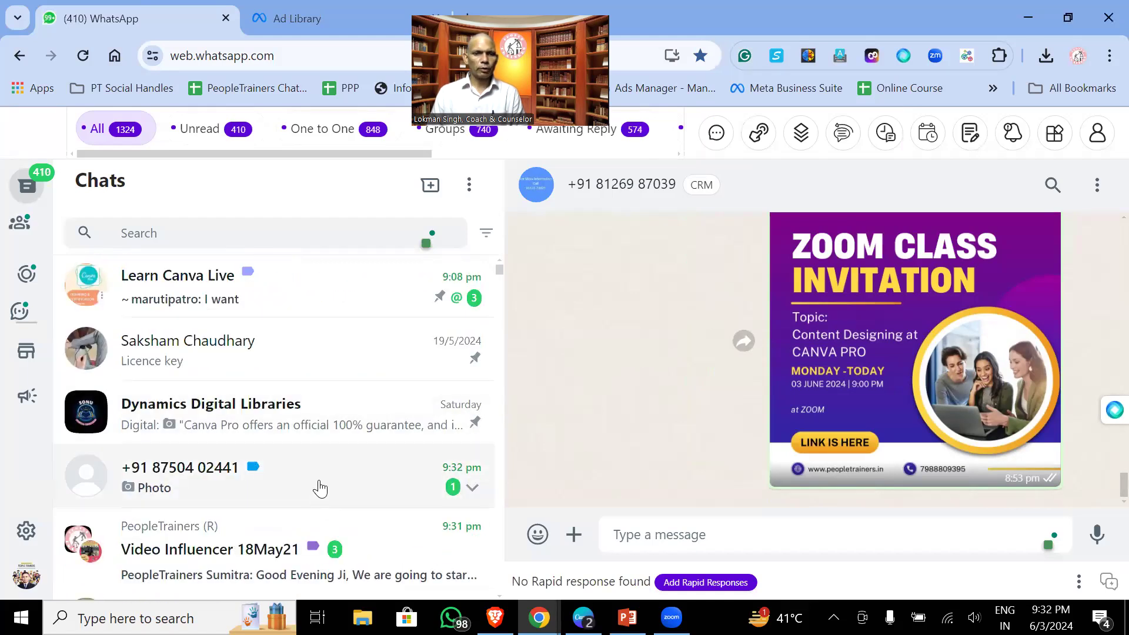
left_click(320, 488)
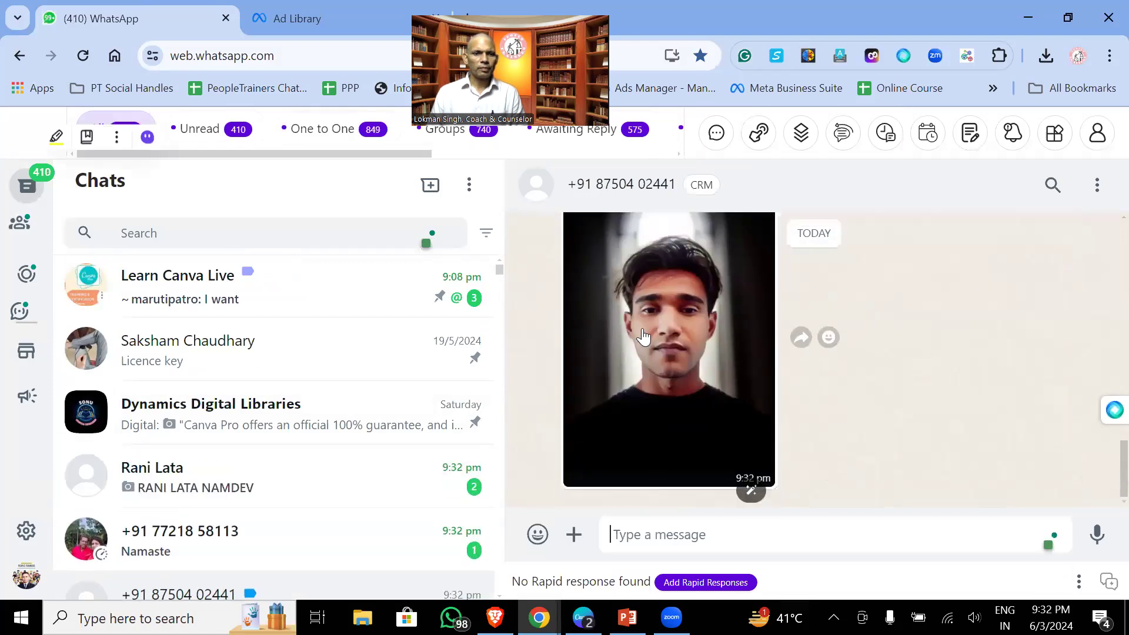
left_click(639, 335)
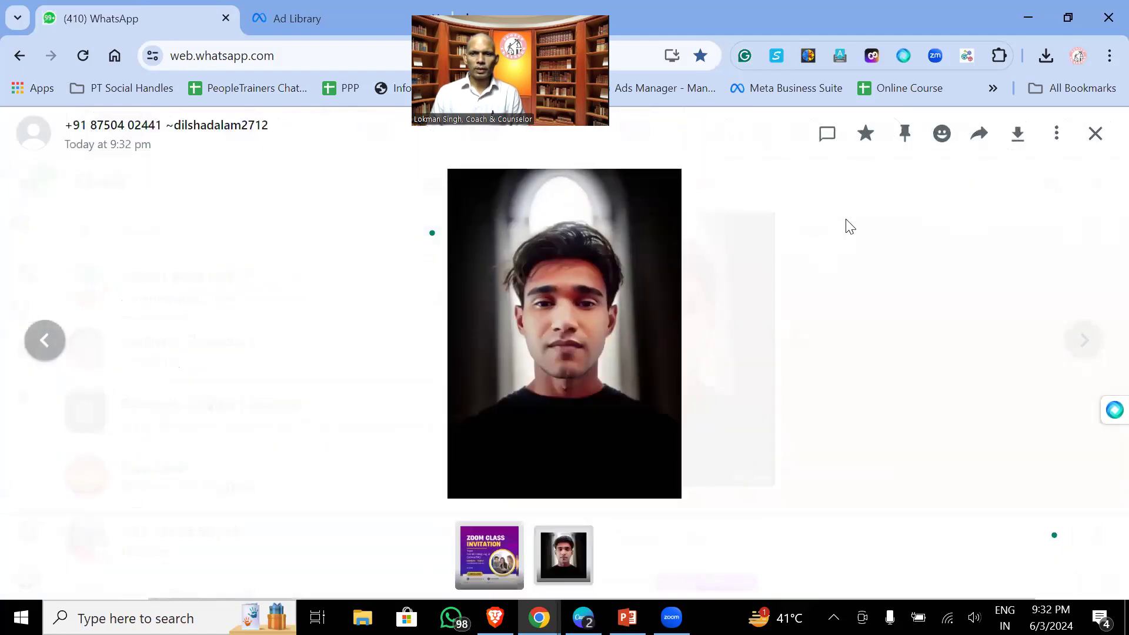
left_click(1017, 136)
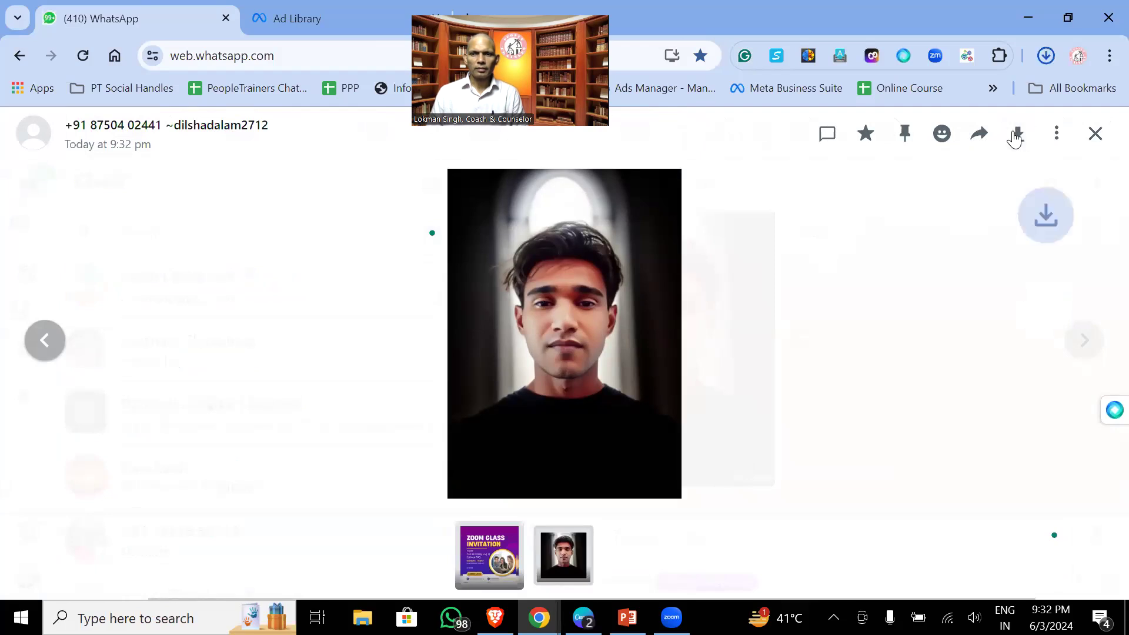
left_click(1094, 143)
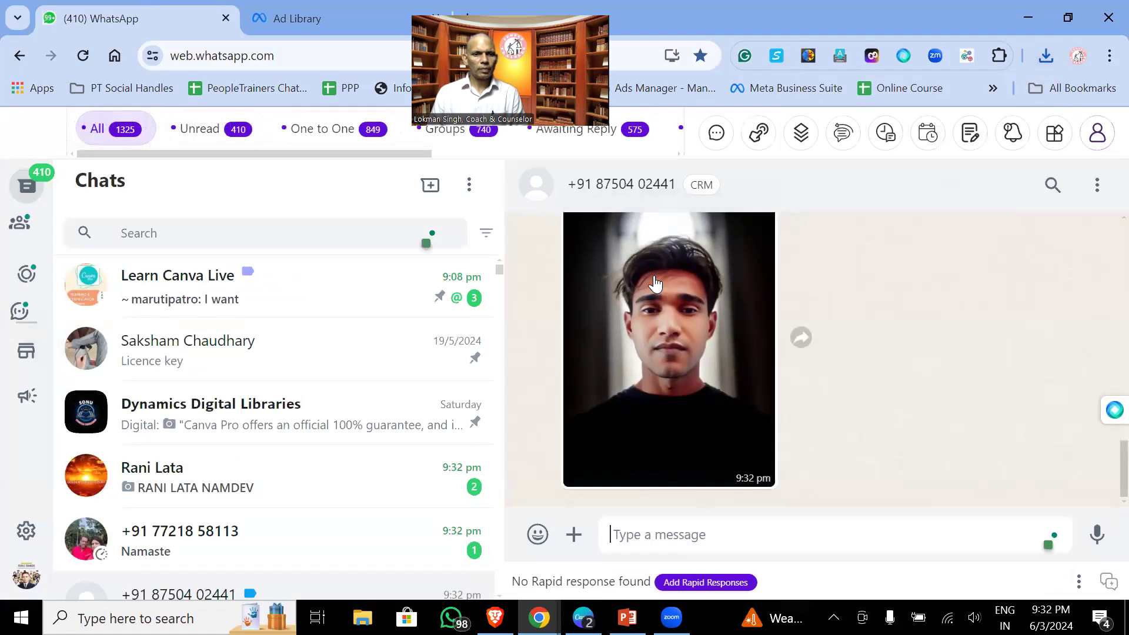
- Download the woman's portrait photo from her chat, then return to the Canva poster
left_click(257, 479)
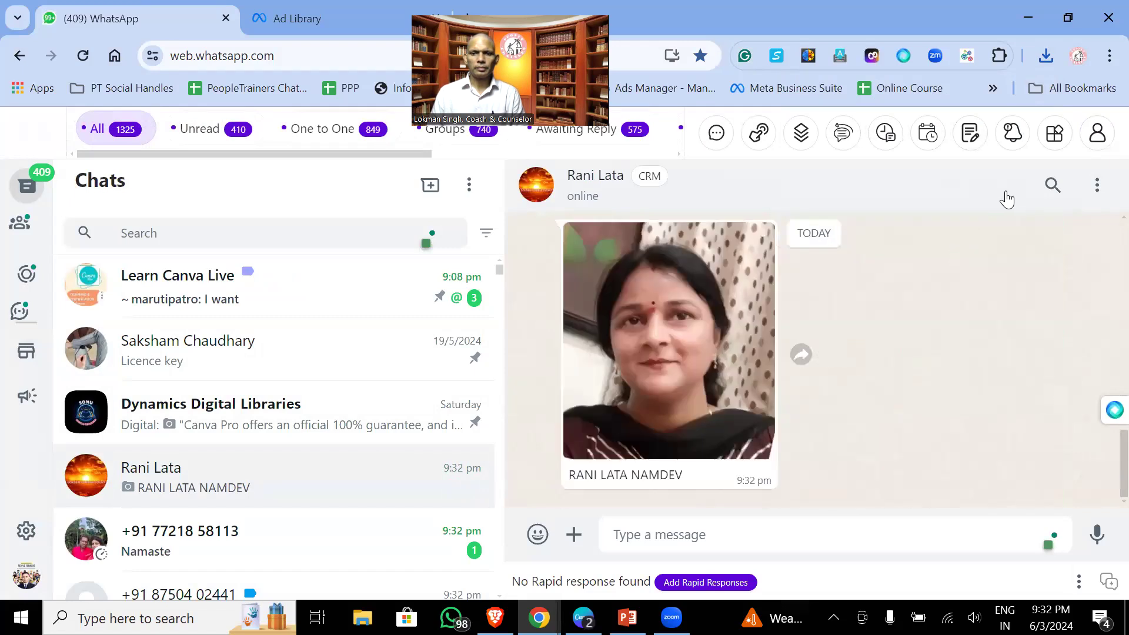
left_click(641, 309)
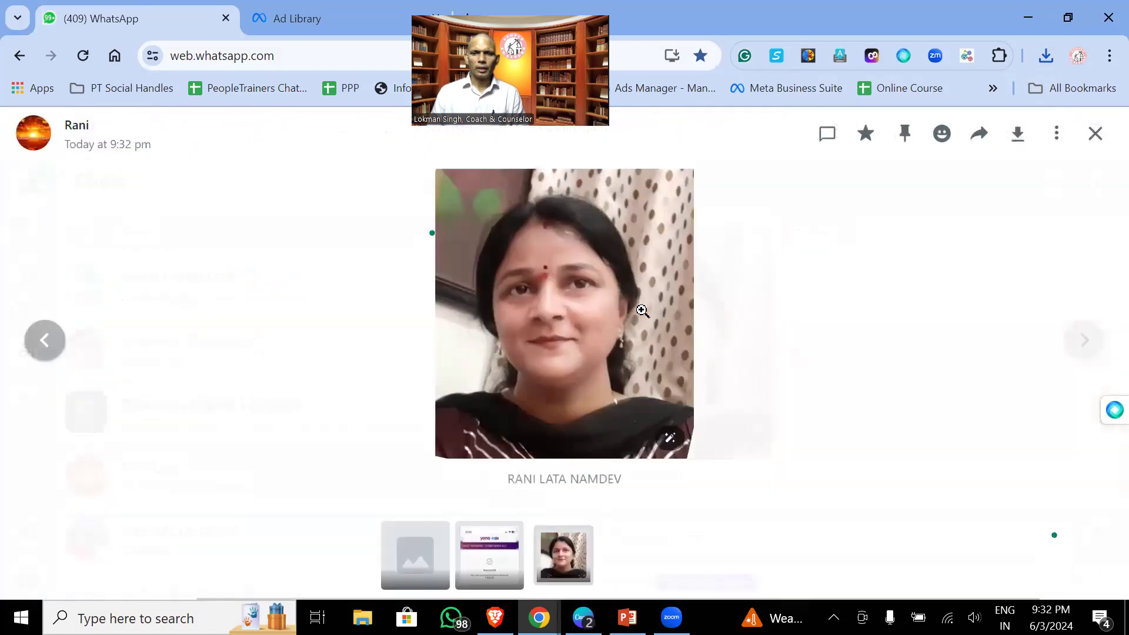
left_click(1022, 141)
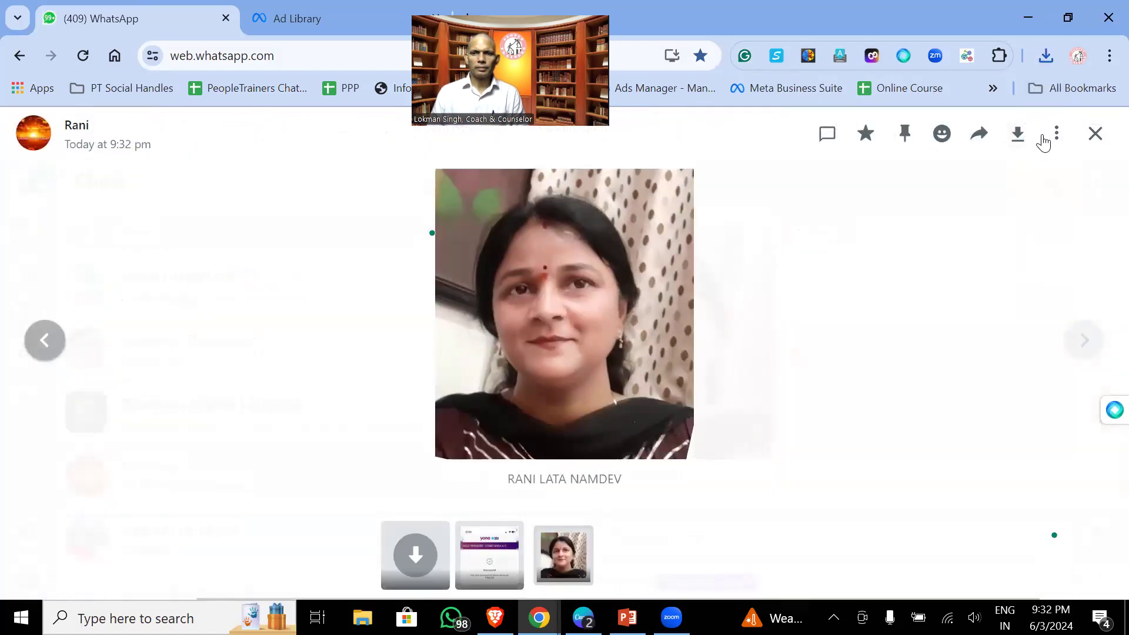
left_click(1091, 136)
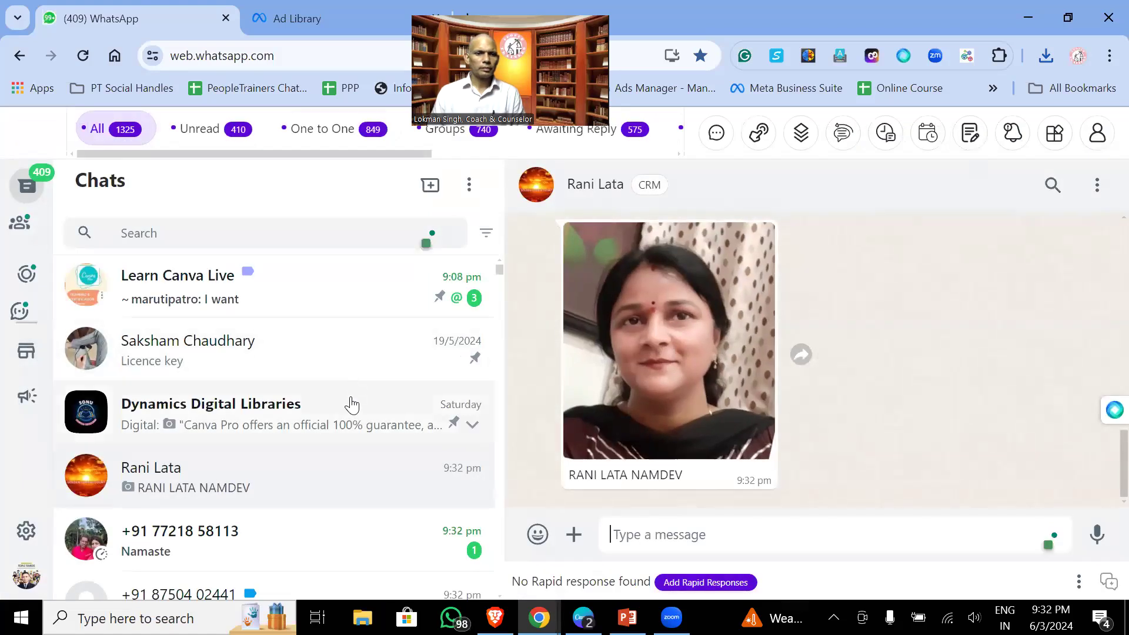
left_click(321, 524)
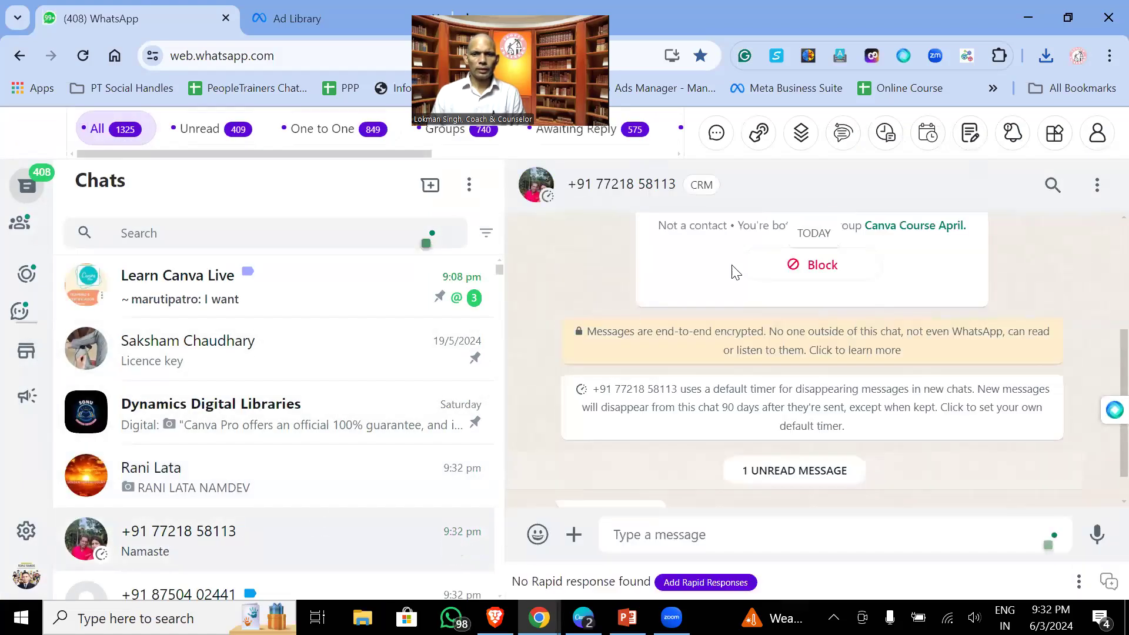
scroll(332, 416, "down", 4)
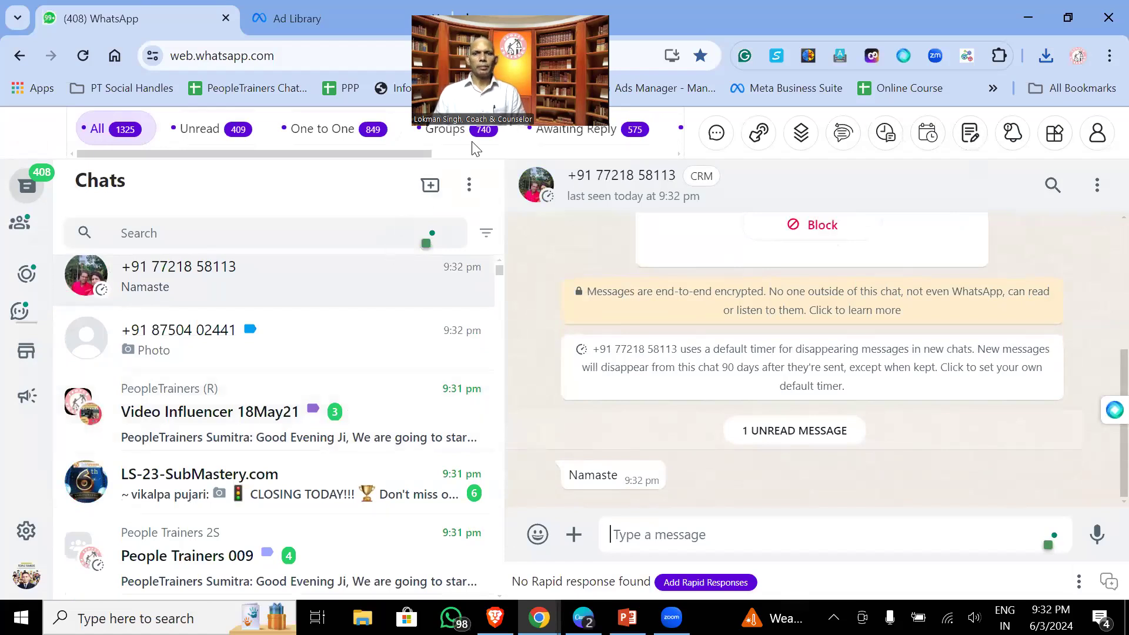
left_click(583, 618)
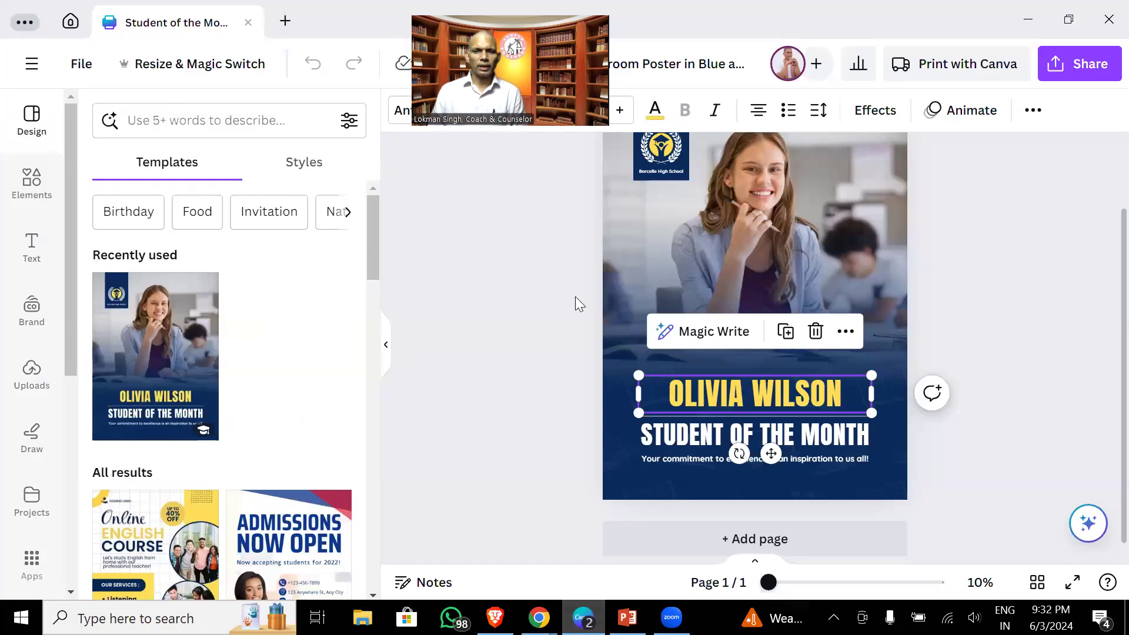
- Upload both new WhatsApp Image files from Downloads through Canva's Uploads panel
scroll(746, 287, "up", 2)
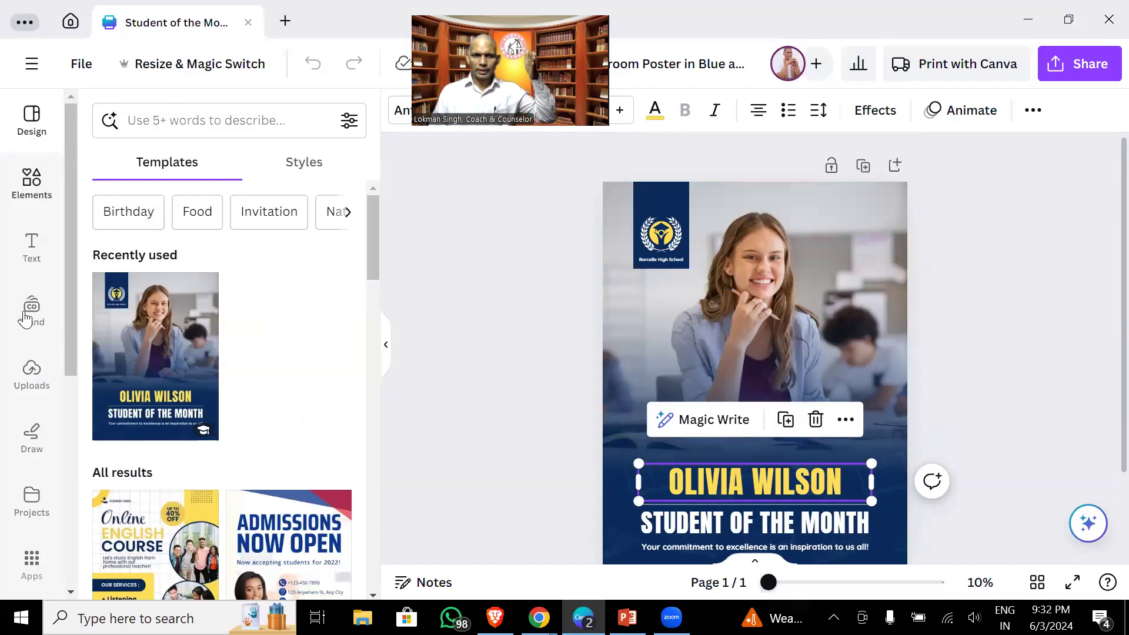
left_click(23, 388)
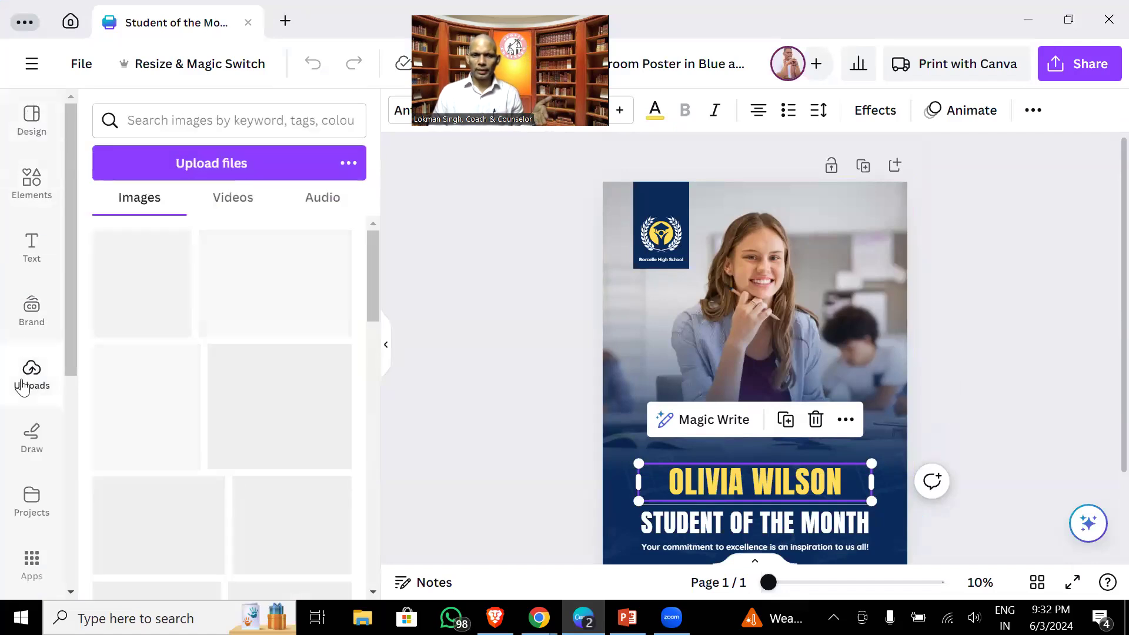
left_click(167, 175)
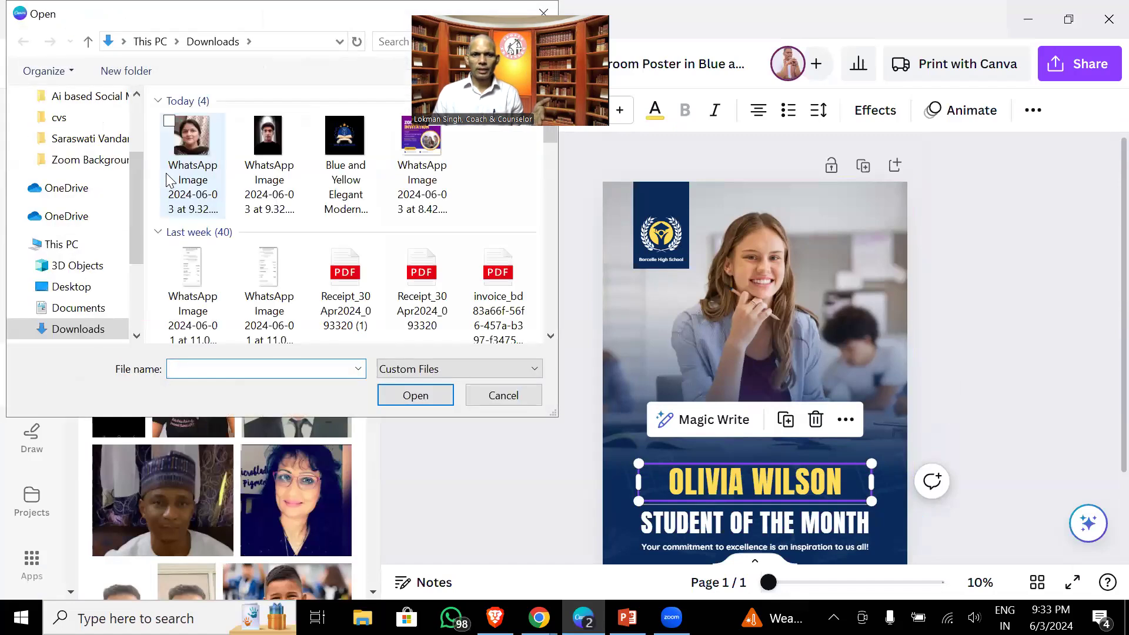
left_click(176, 148)
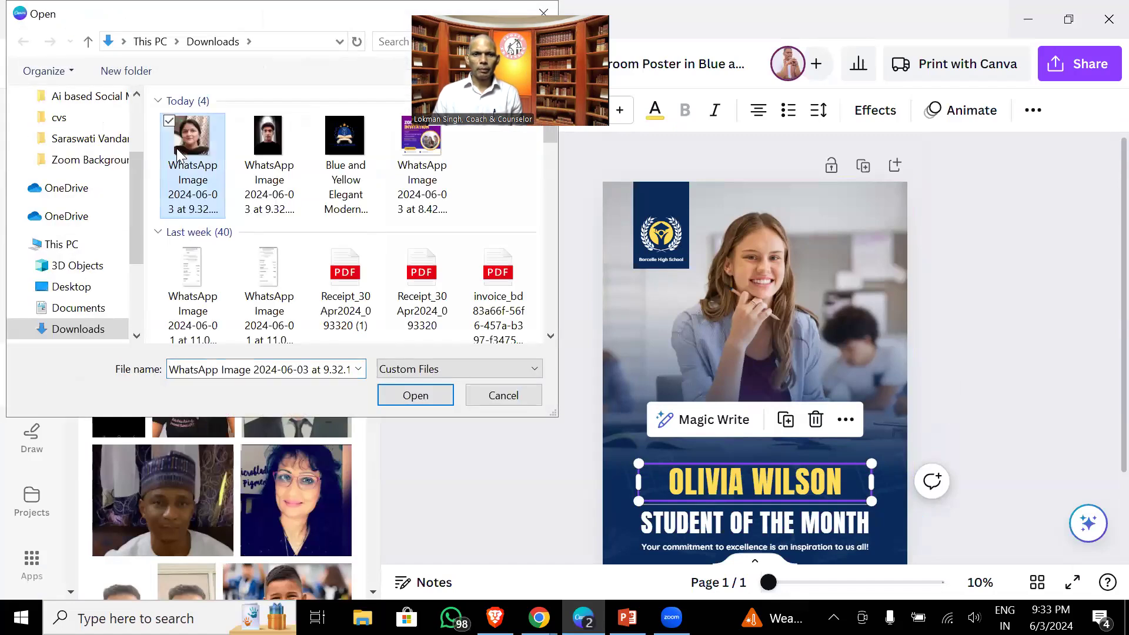
left_click(260, 139, "ctrl")
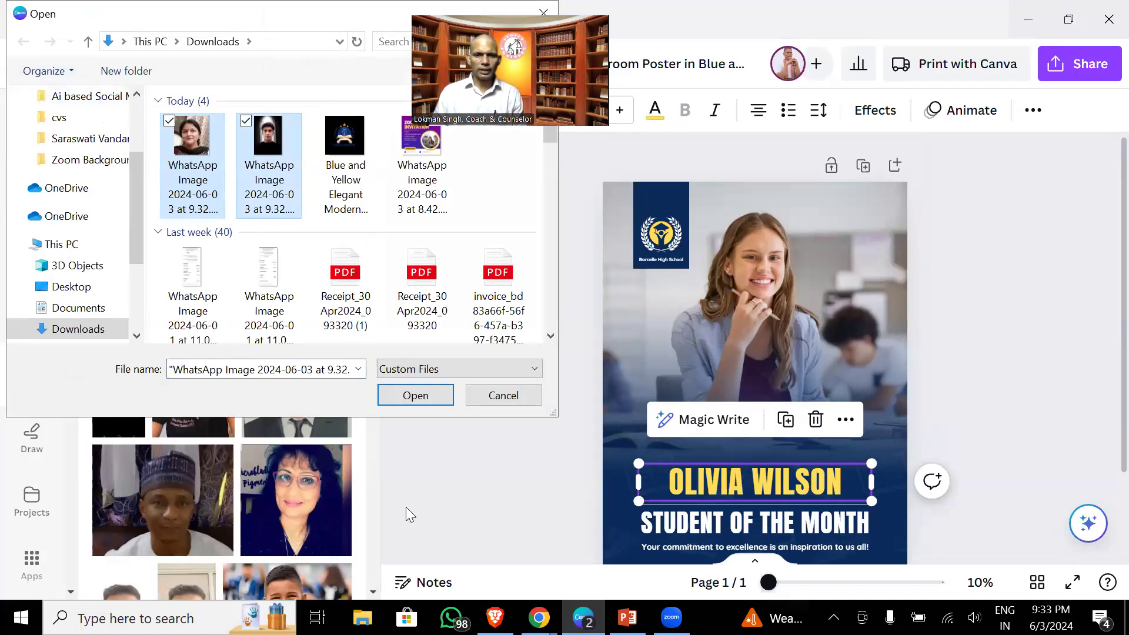
left_click(422, 396)
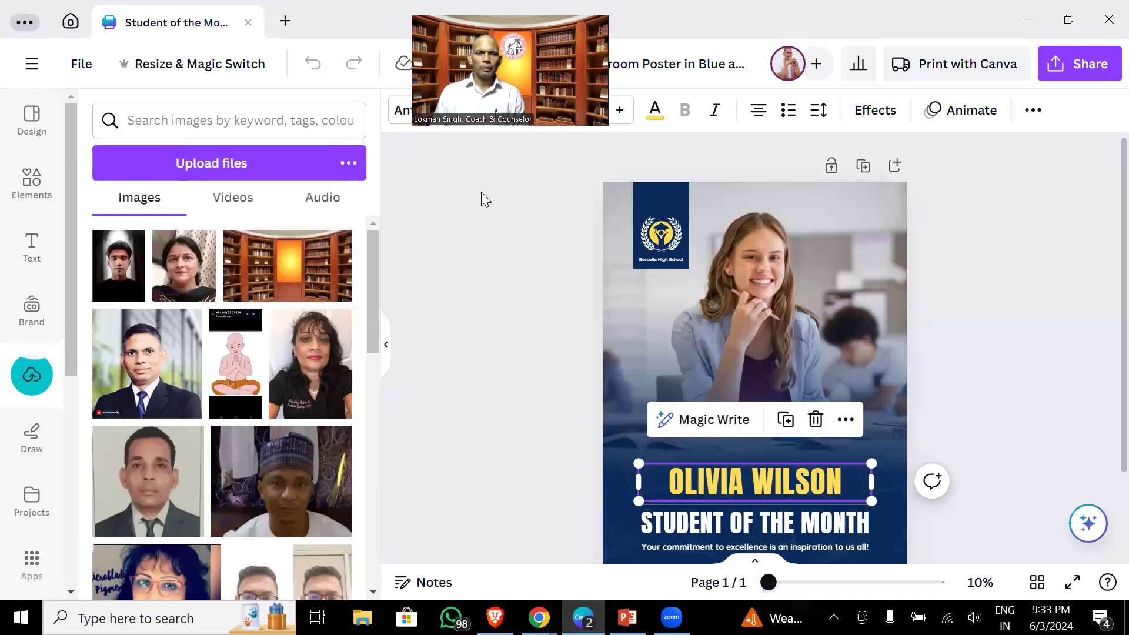
- Replace the poster's main photo with the uploaded woman's picture
left_click(483, 298)
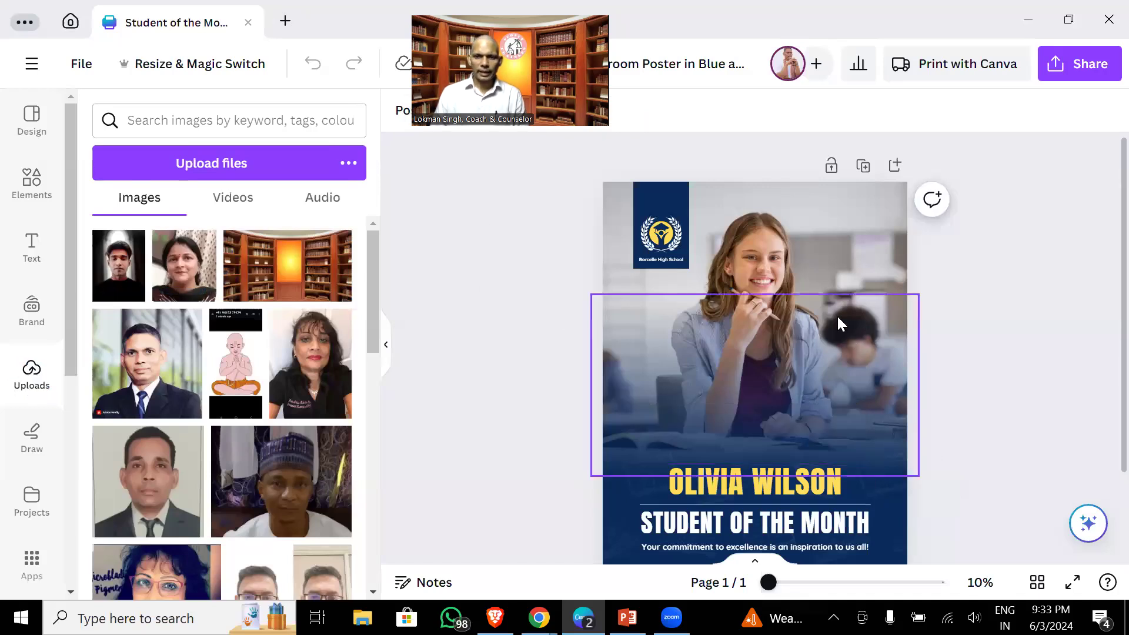
left_click(811, 222)
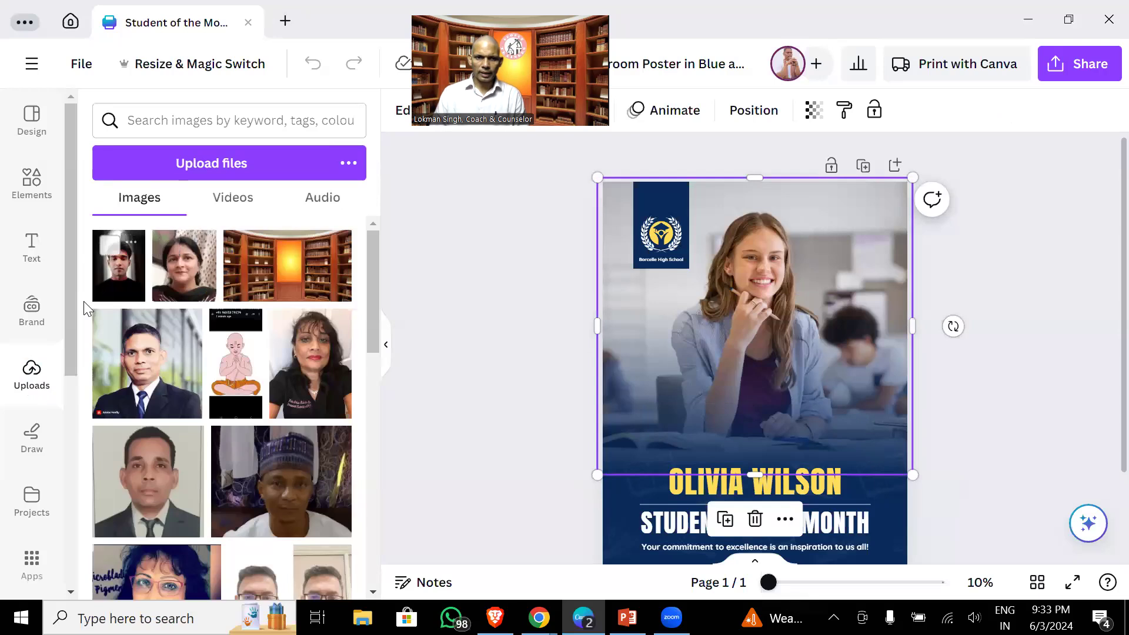
left_click_drag(172, 280, 662, 269)
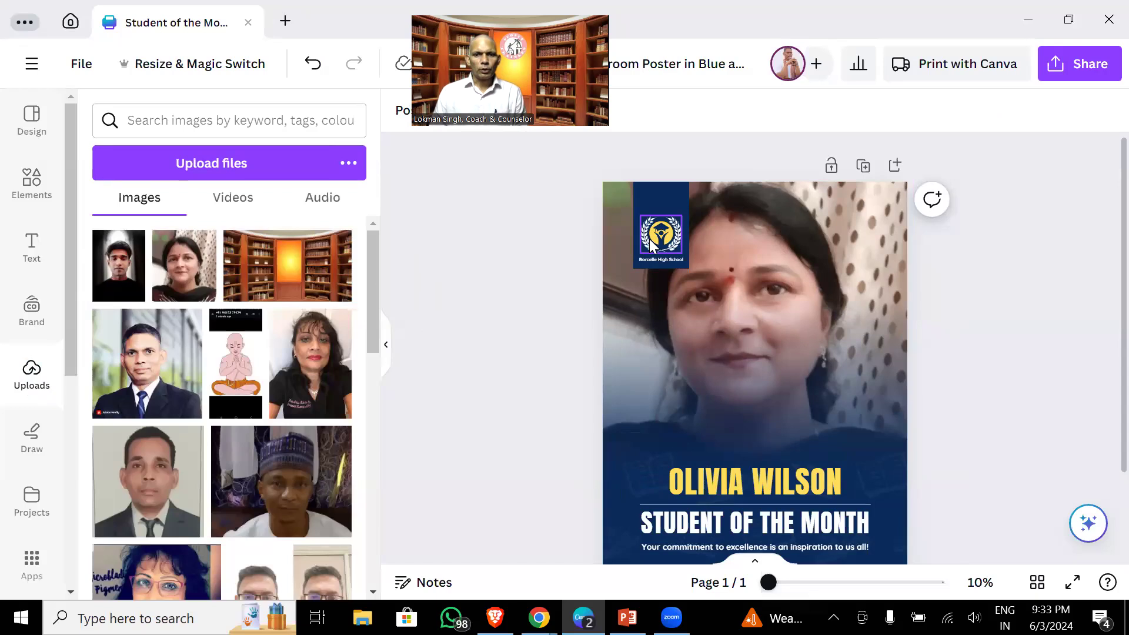
- Move the blue bar, school logo and school name to the top-right corner
left_click(653, 196)
left_click_drag(655, 196, 863, 194)
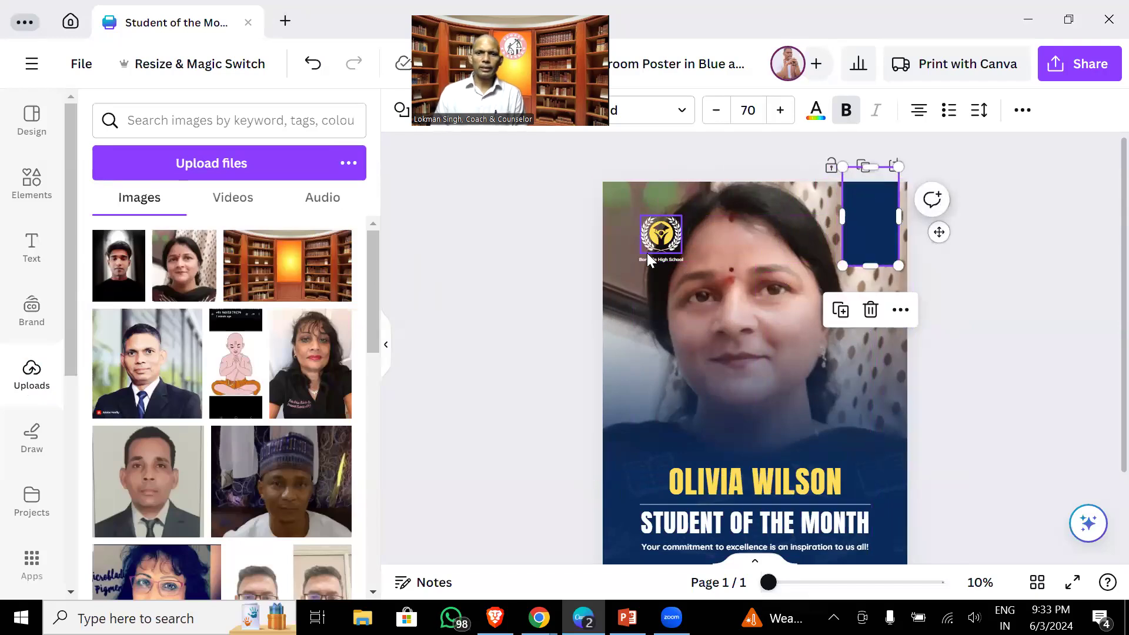
left_click_drag(659, 241, 871, 230)
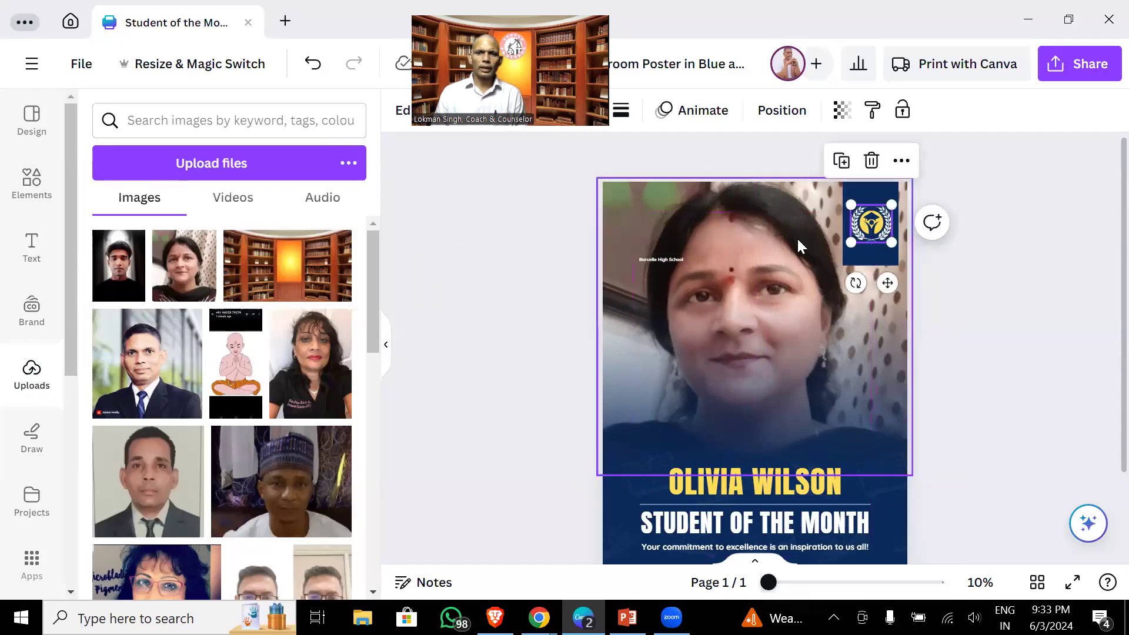
left_click_drag(671, 262, 898, 247)
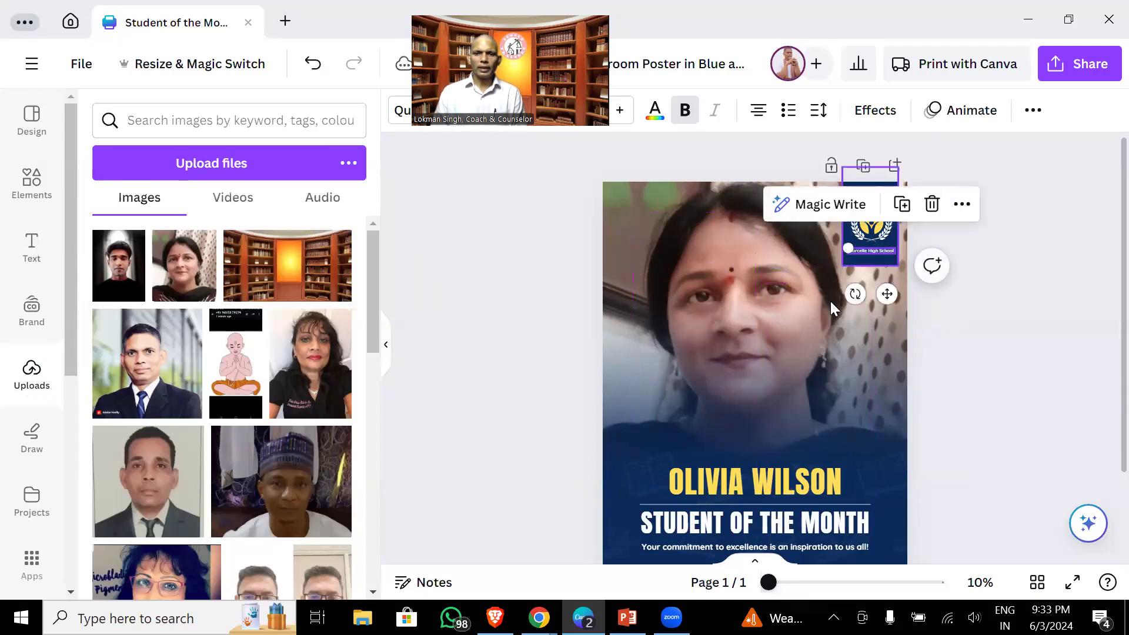
- Replace the headline with the woman's name and the subtitle with 'SPIRITUAL HEALER'
left_click(720, 482)
left_click(725, 479)
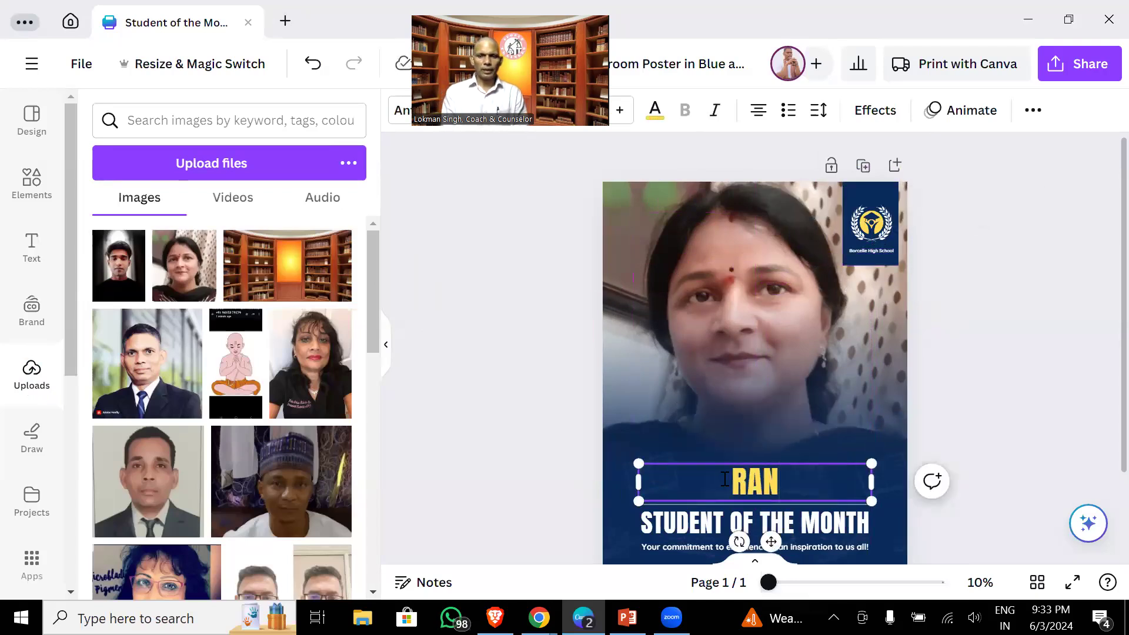
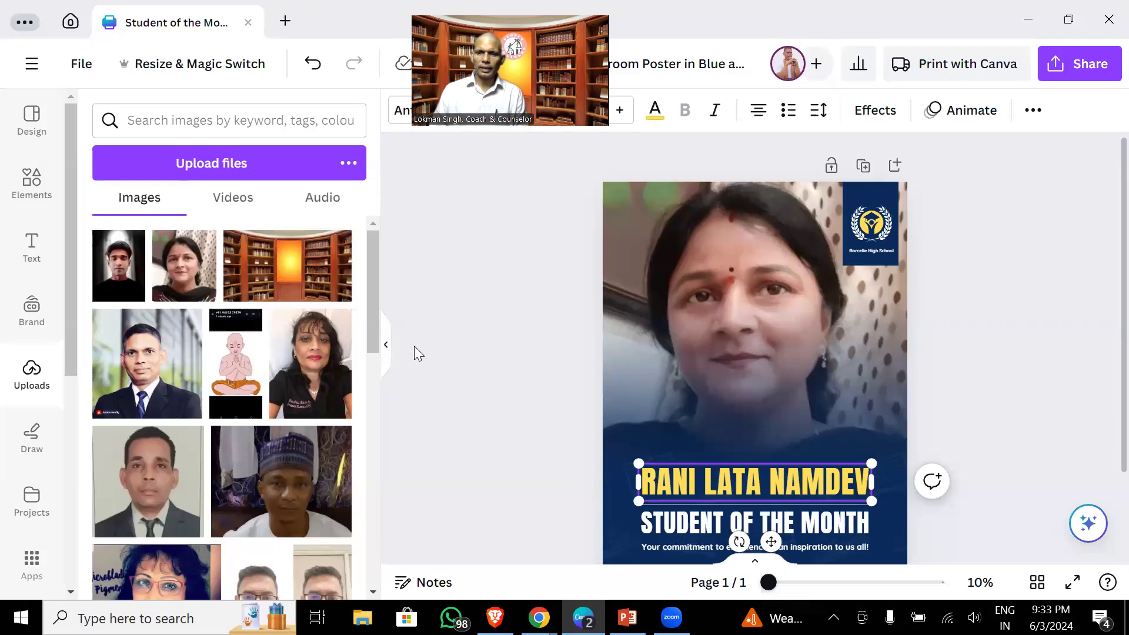
double_click(682, 532)
left_click(716, 525)
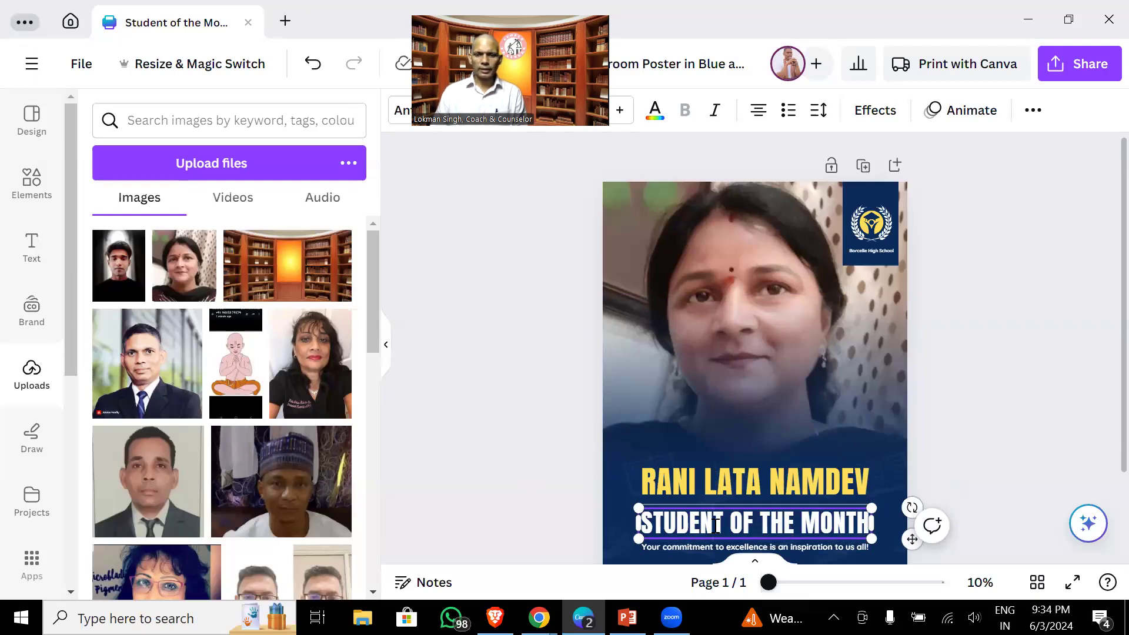
key("ctrl+a")
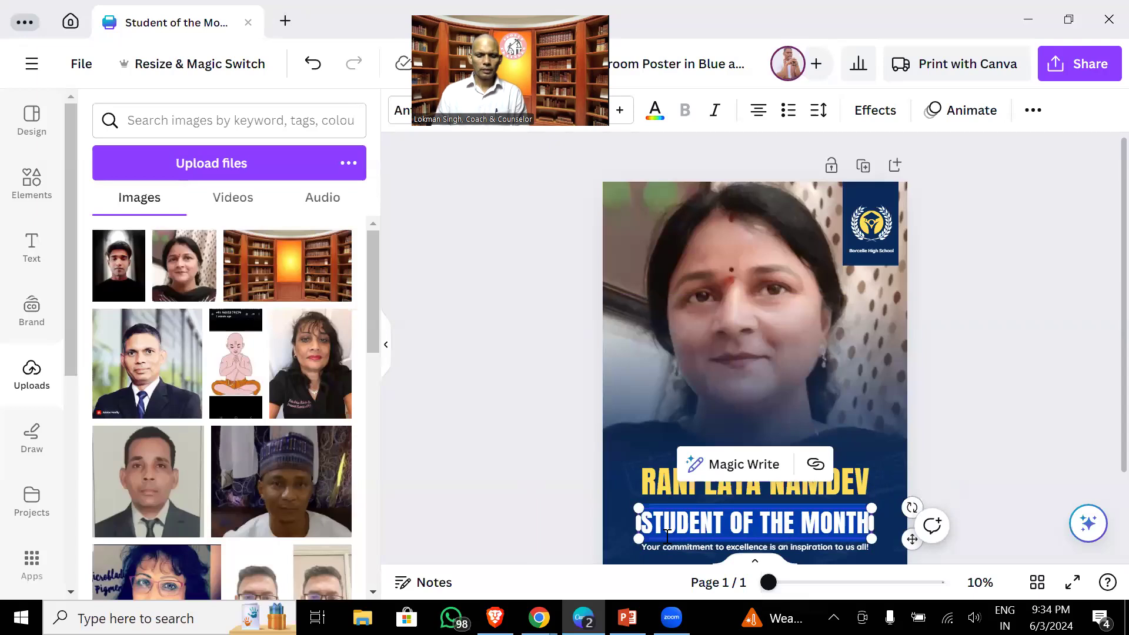
type("WELLNES")
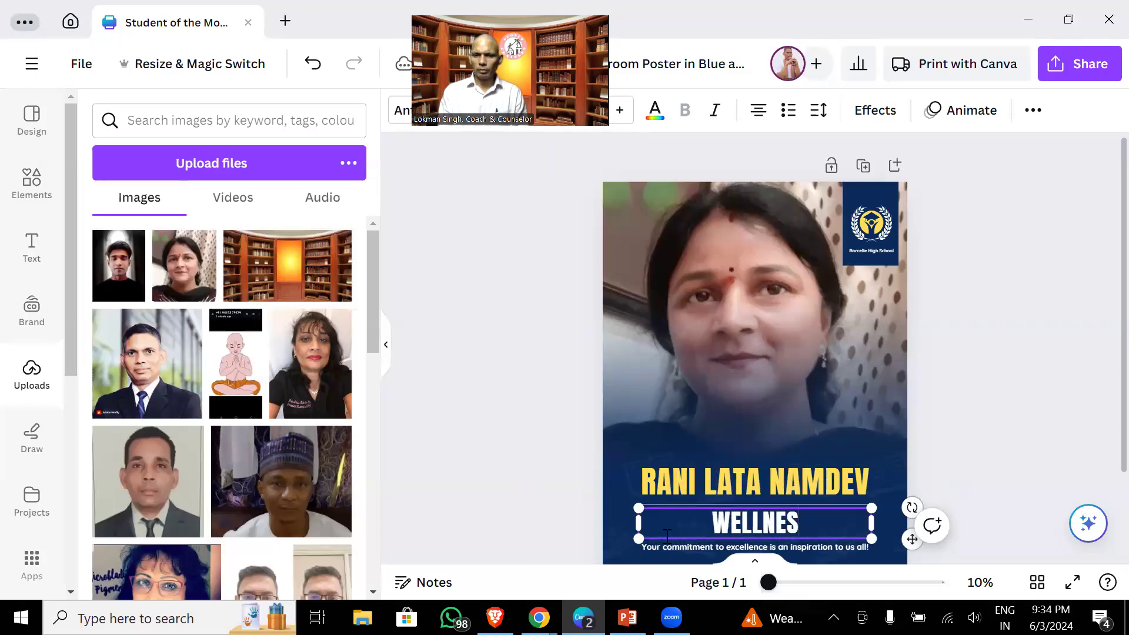
type("S COACH")
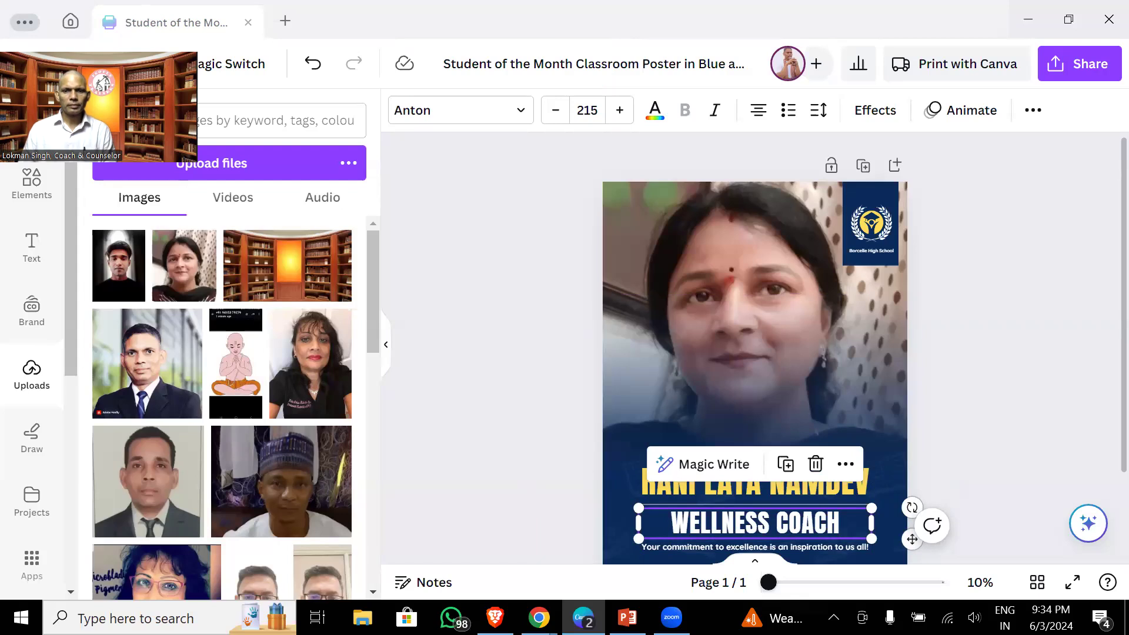
left_click(735, 522)
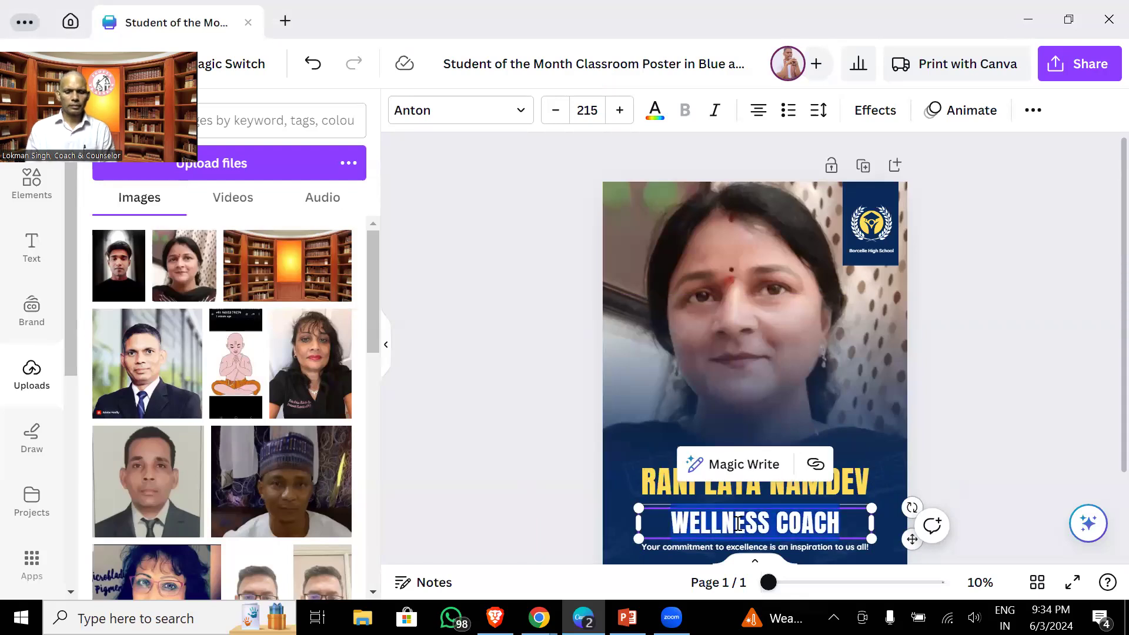
type("SPIRITUAL")
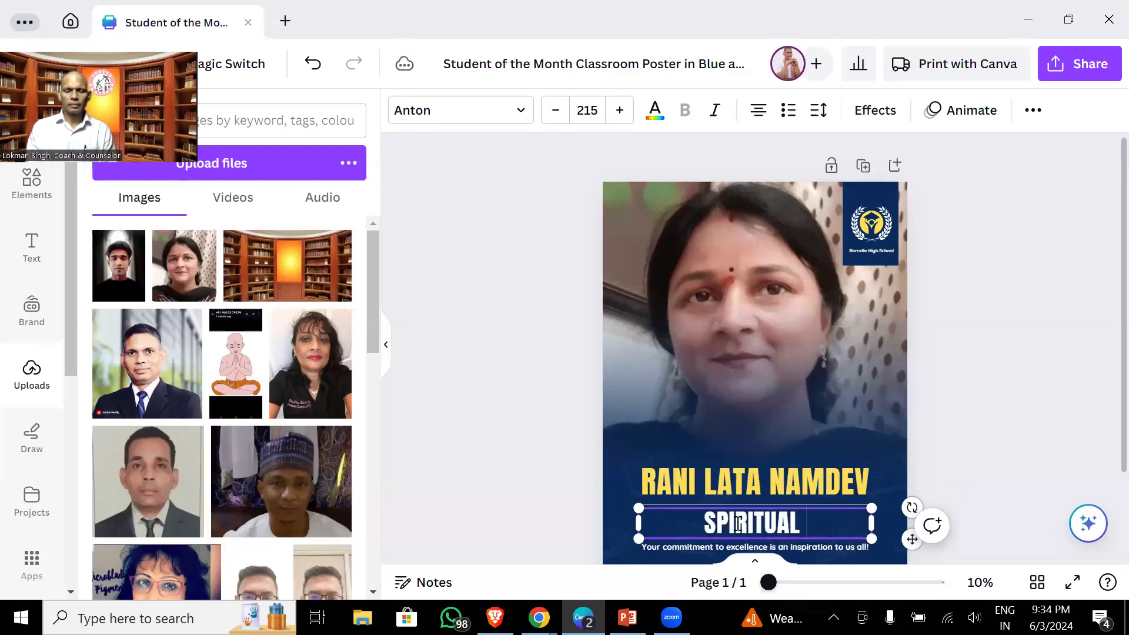
type(" HEALER")
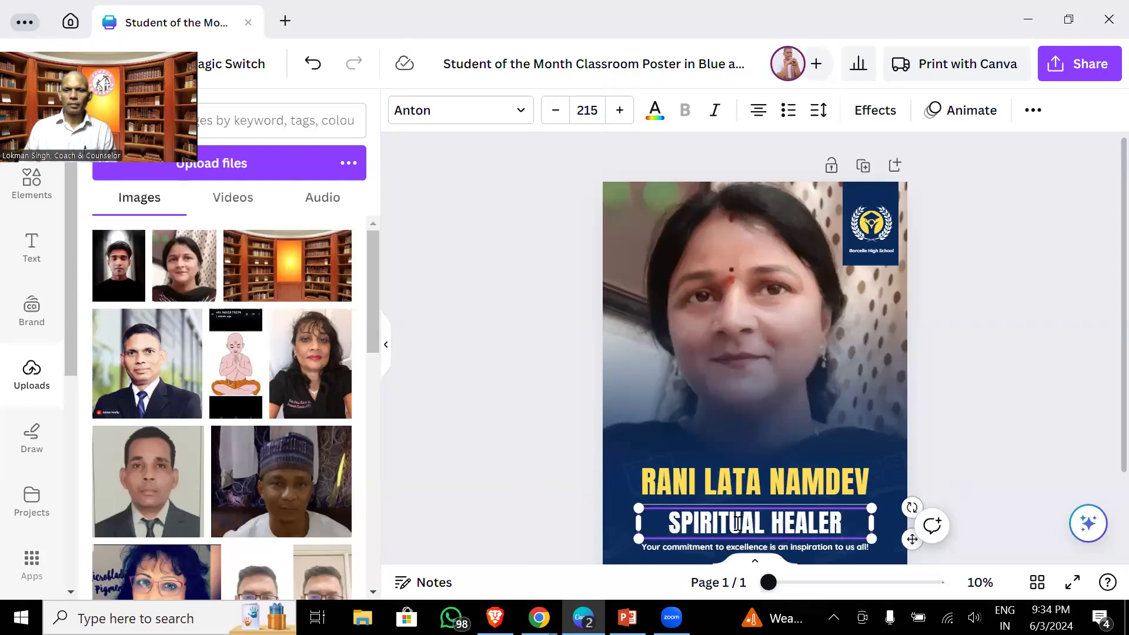
- Change the caption to 'Get your mind and body healed through spirituality with' and widen it to one line
left_click(716, 482)
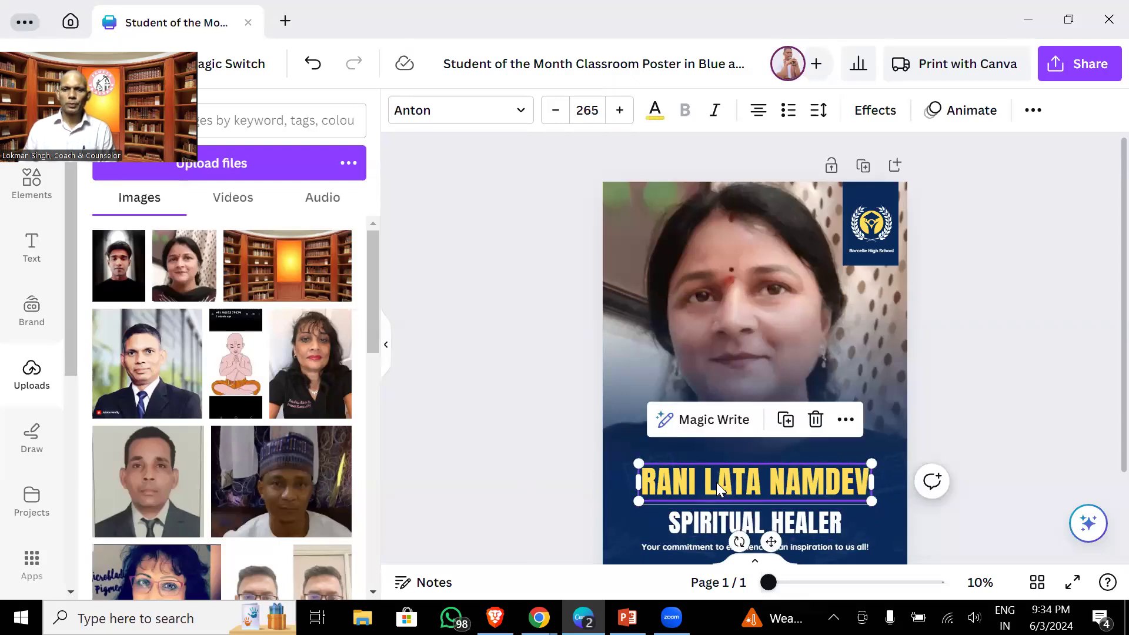
left_click(689, 547)
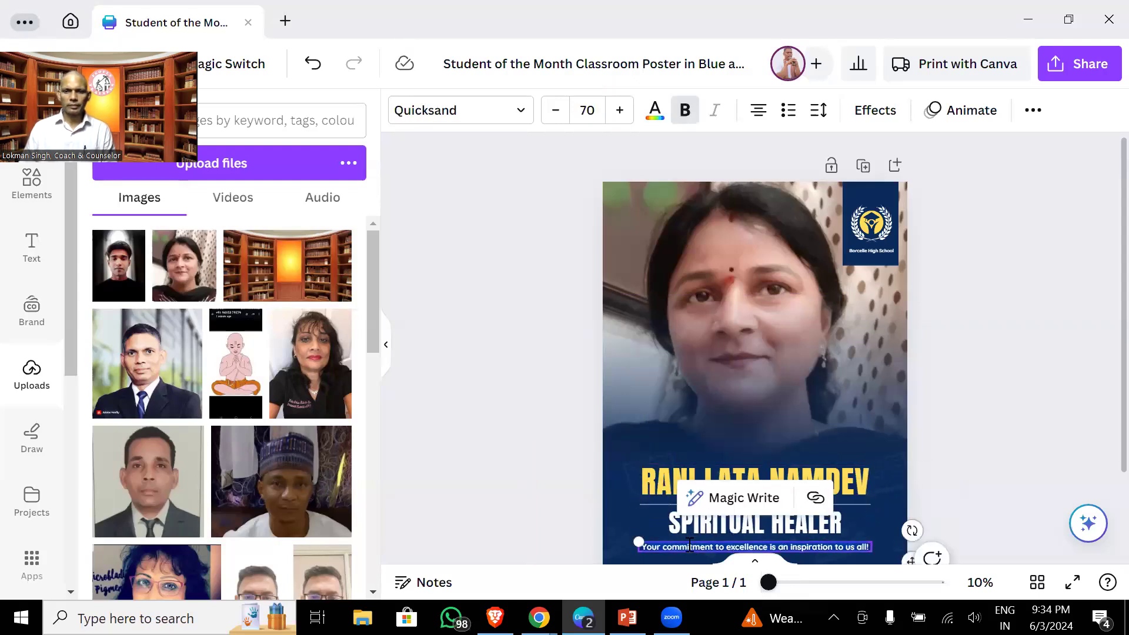
type("Get your")
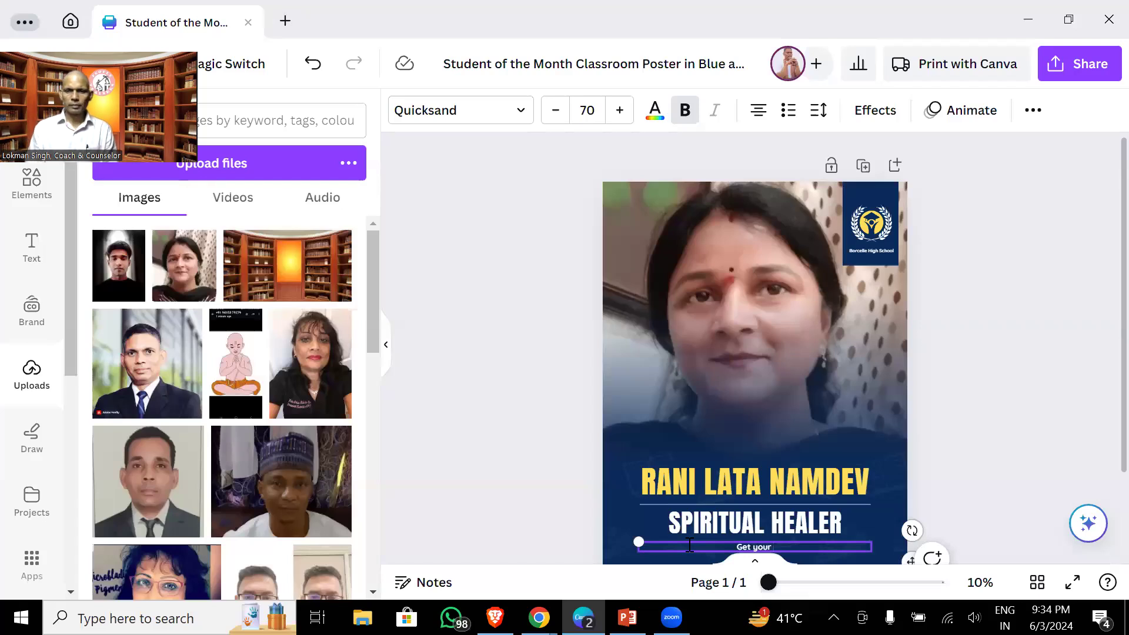
type("mind and")
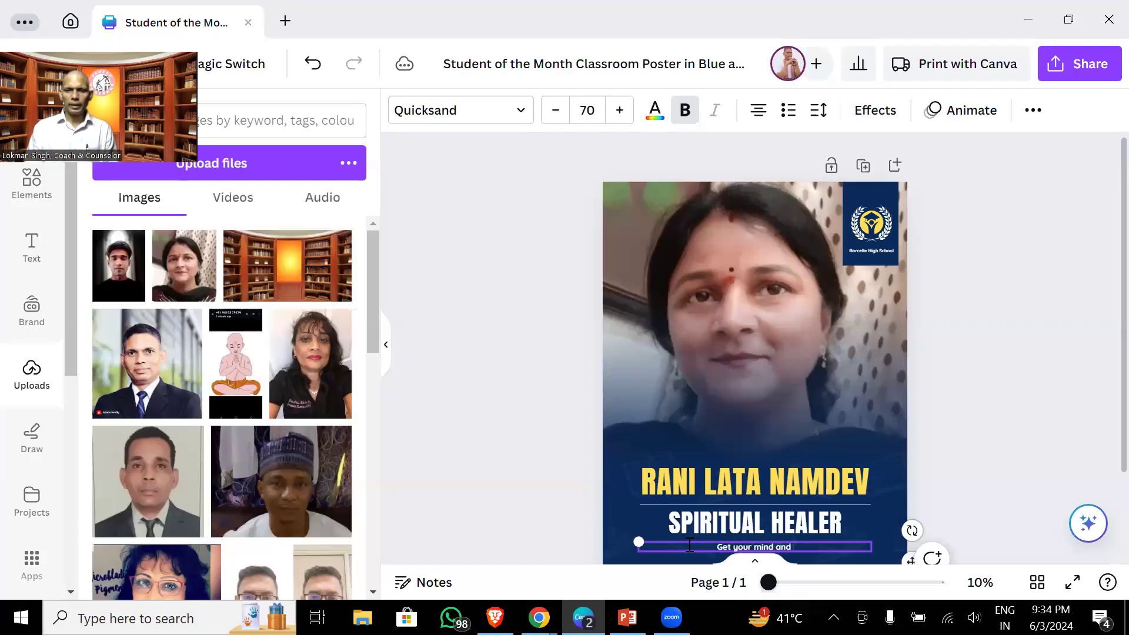
type(" body heal")
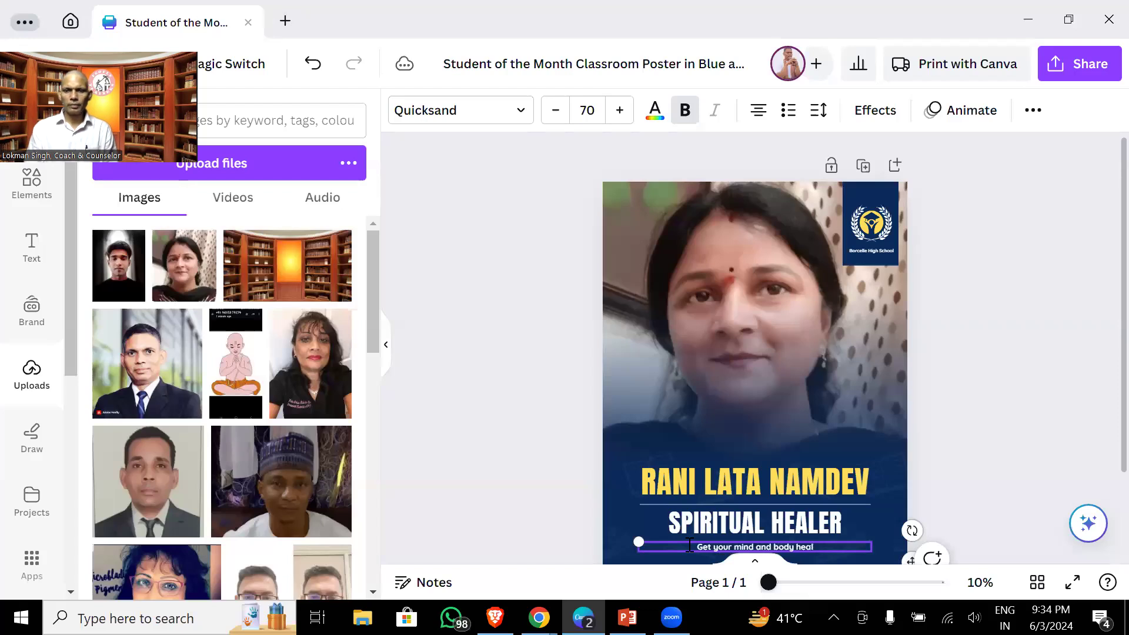
type("ed through")
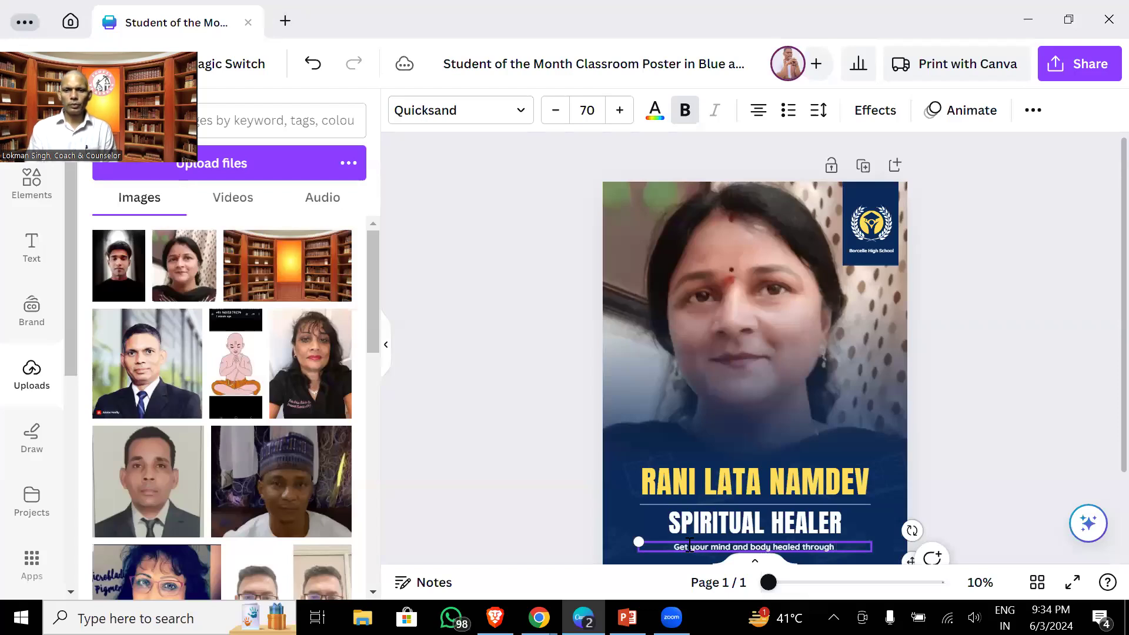
type(" spi")
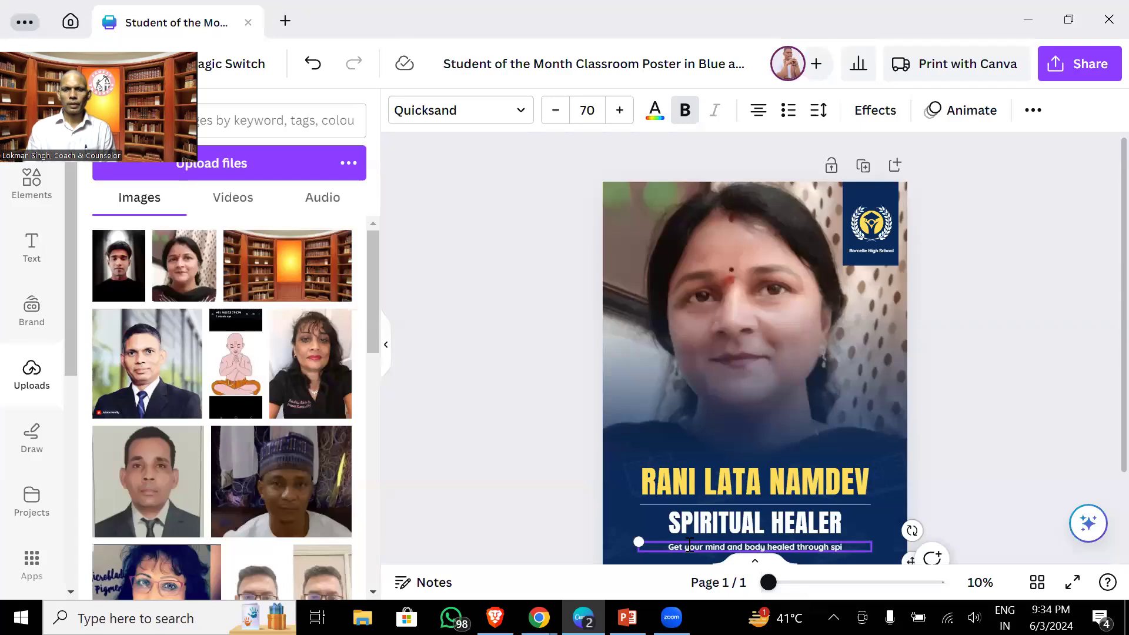
type("ritu")
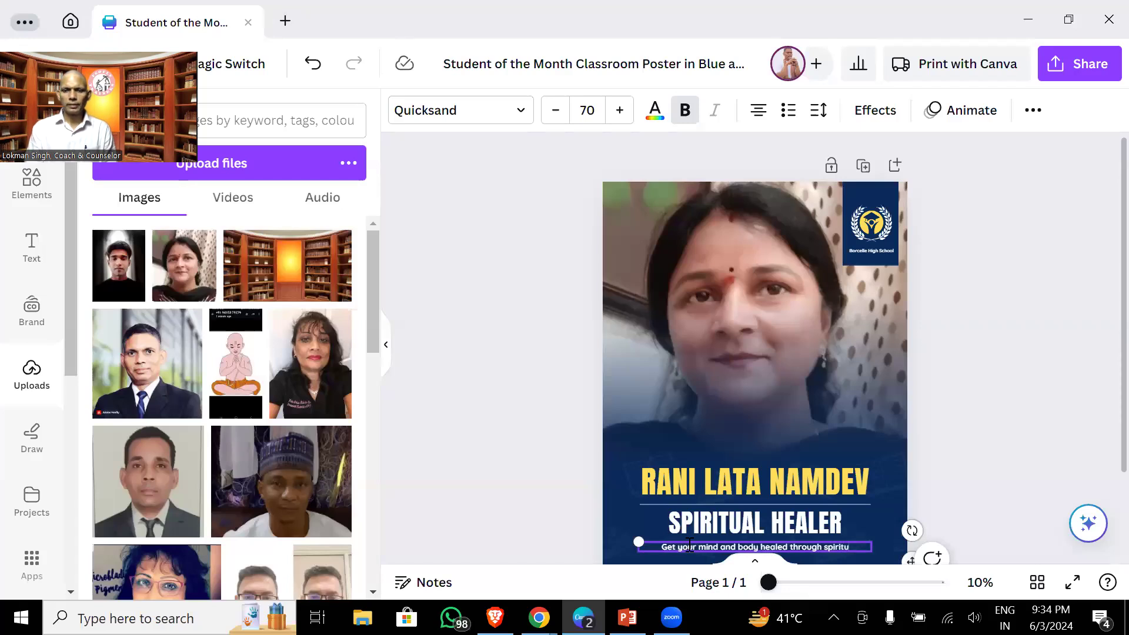
type("ality with")
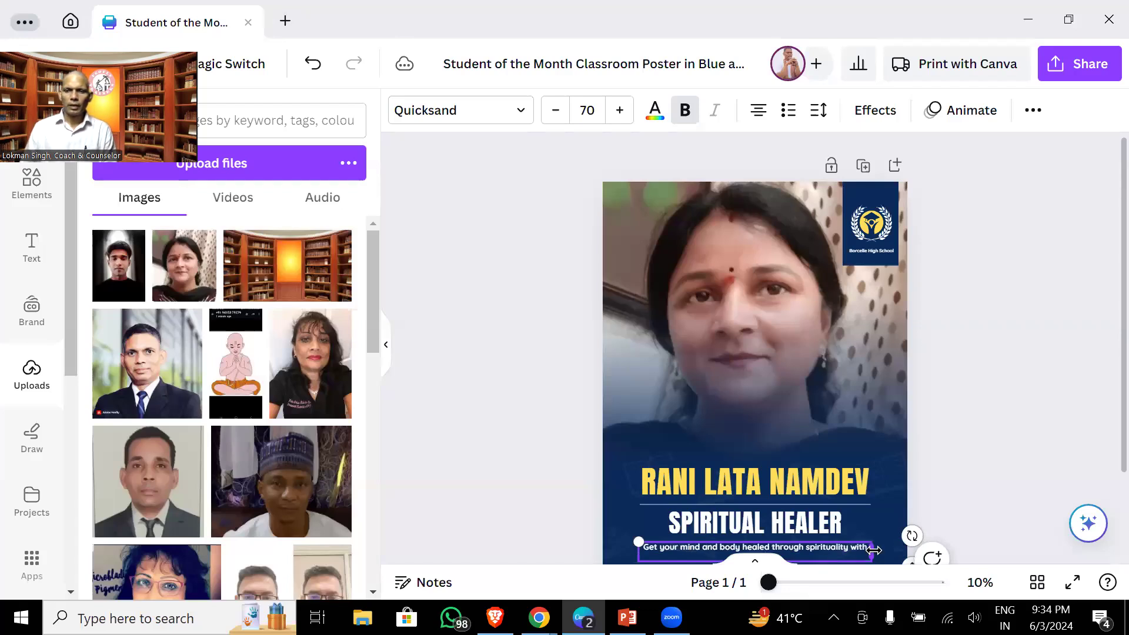
left_click_drag(875, 550, 893, 550)
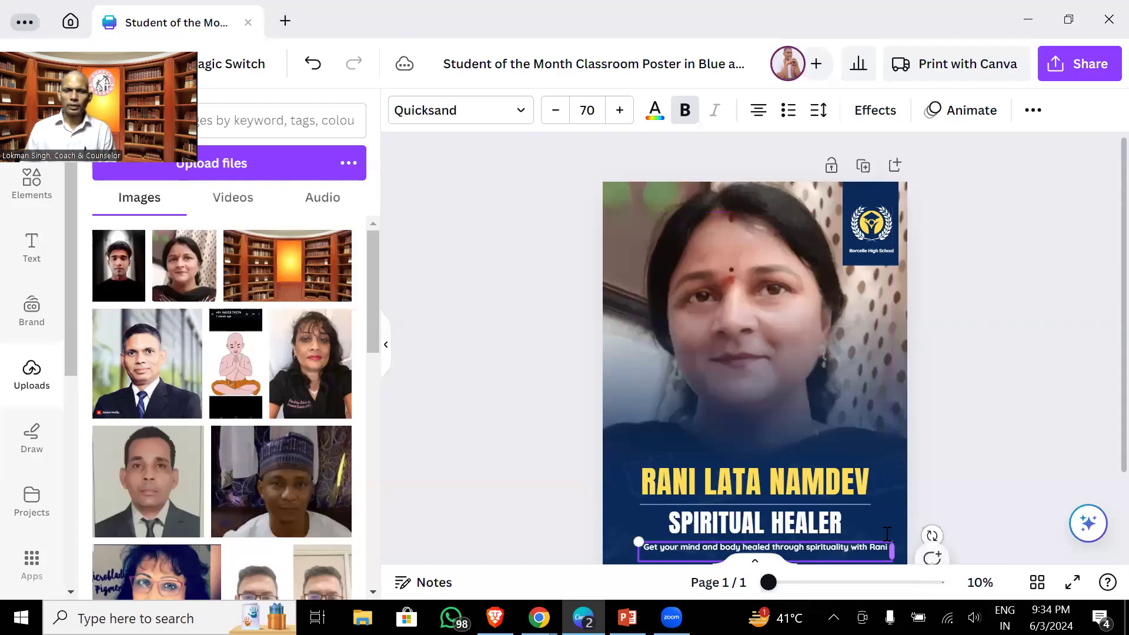
left_click(977, 363)
- Download the poster as a PNG via Share > Download and save it to Downloads
left_click(1085, 61)
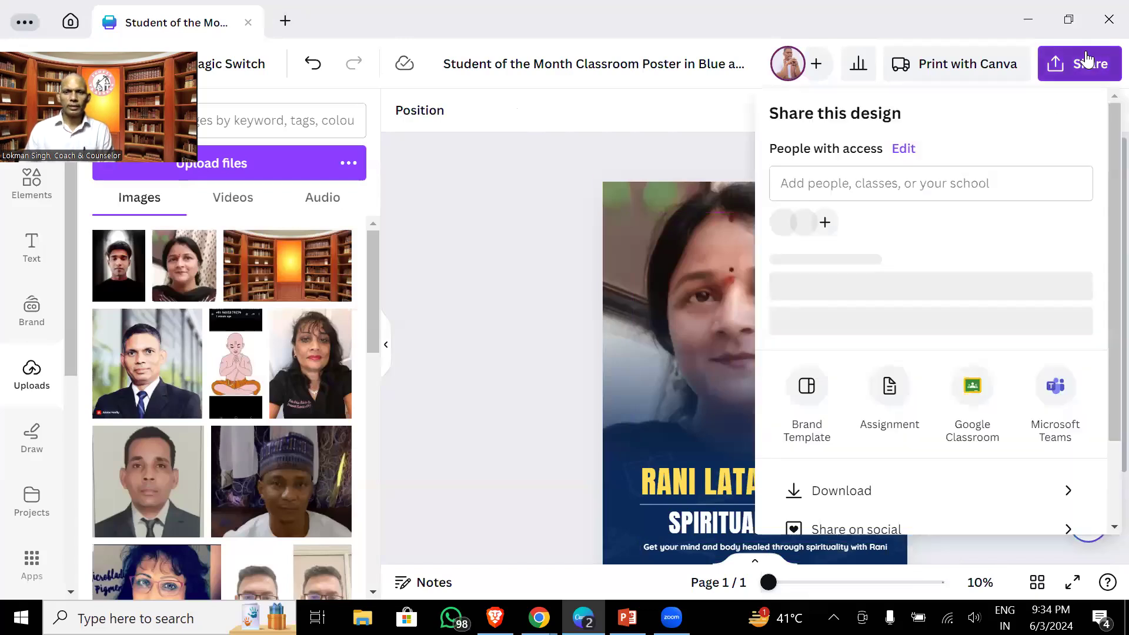
left_click(837, 510)
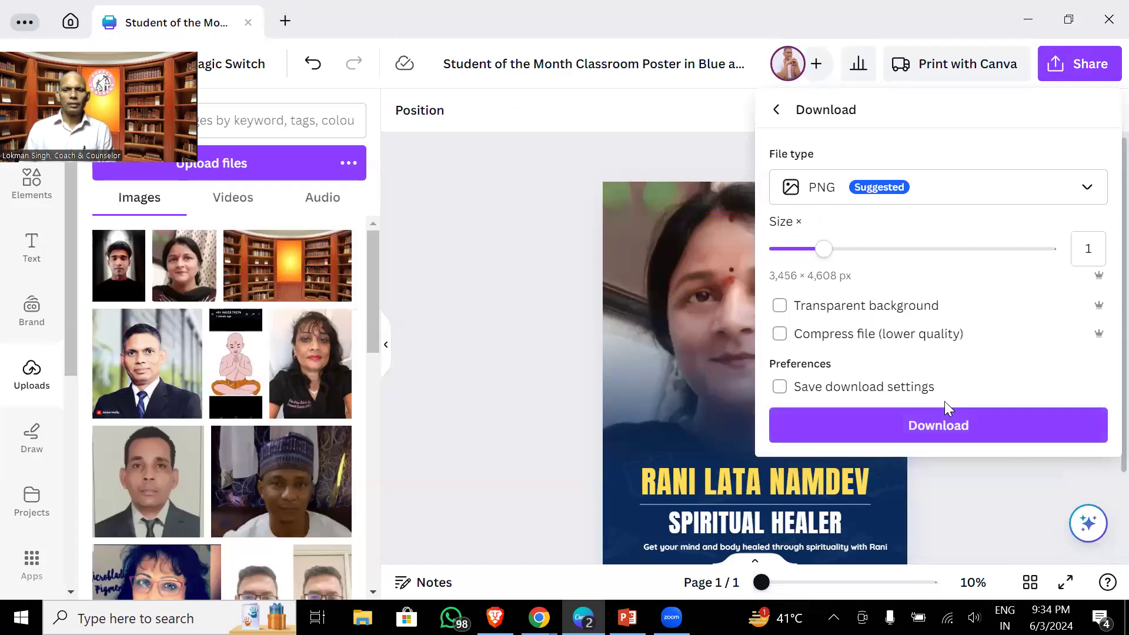
left_click(943, 415)
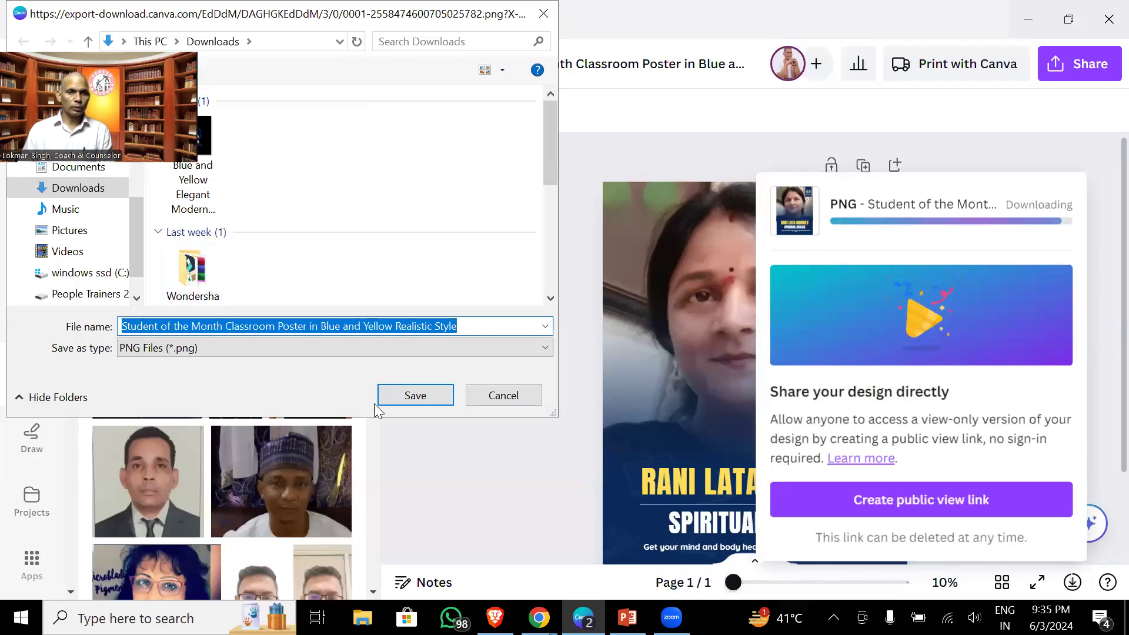
left_click(435, 401)
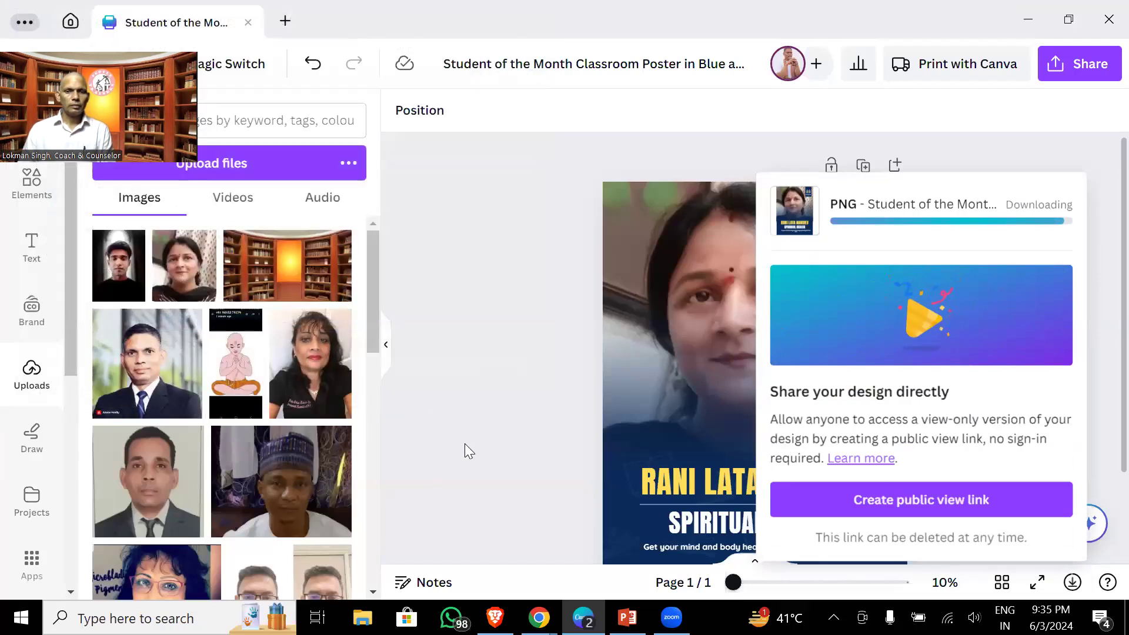
- Attach the woman's WhatsApp Image from Downloads in her WhatsApp chat and send it
mouse_move(539, 618)
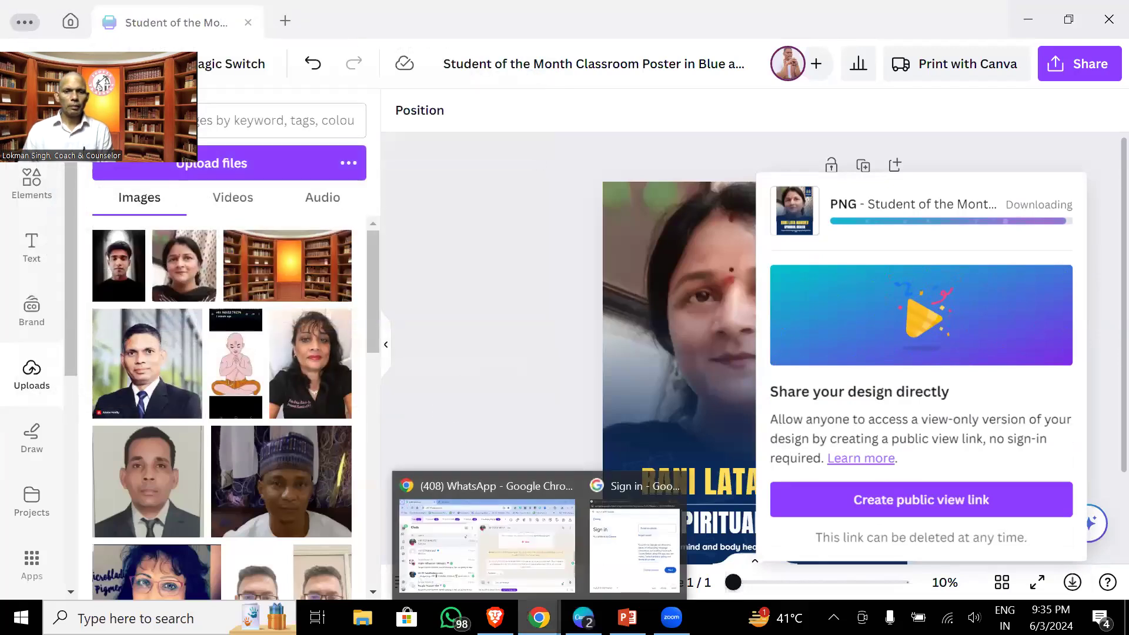
left_click(560, 579)
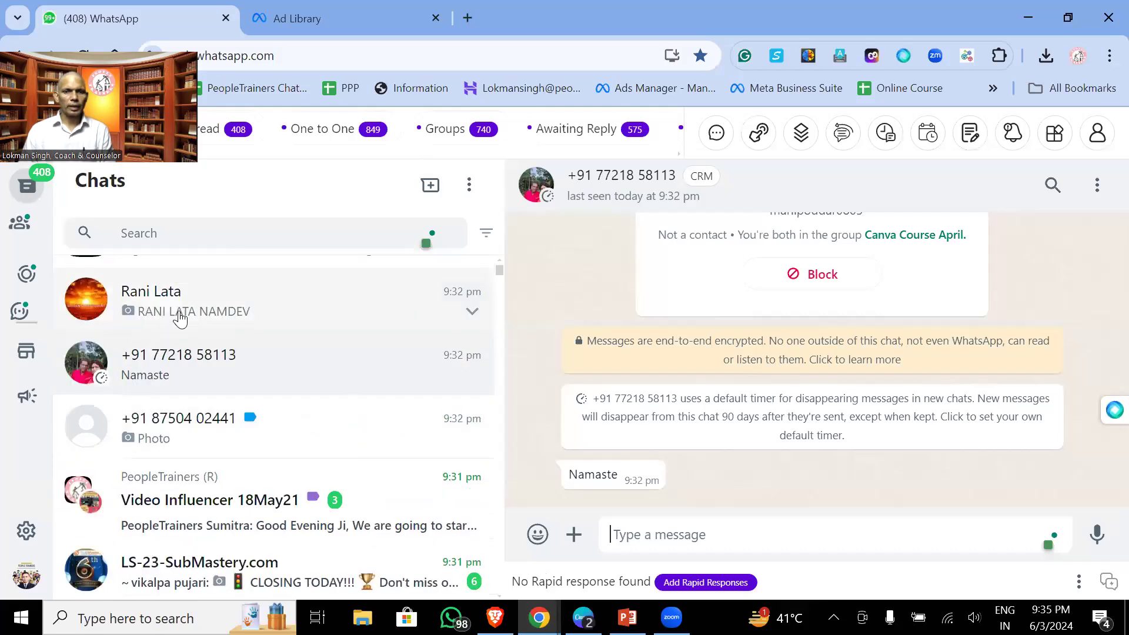
left_click(163, 322)
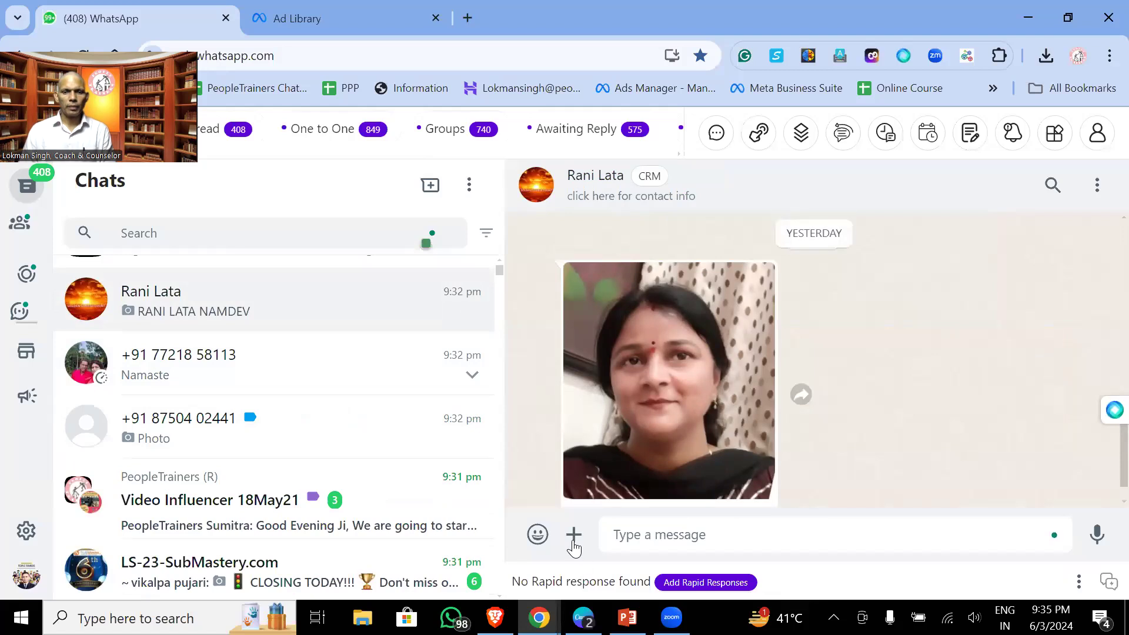
left_click(573, 536)
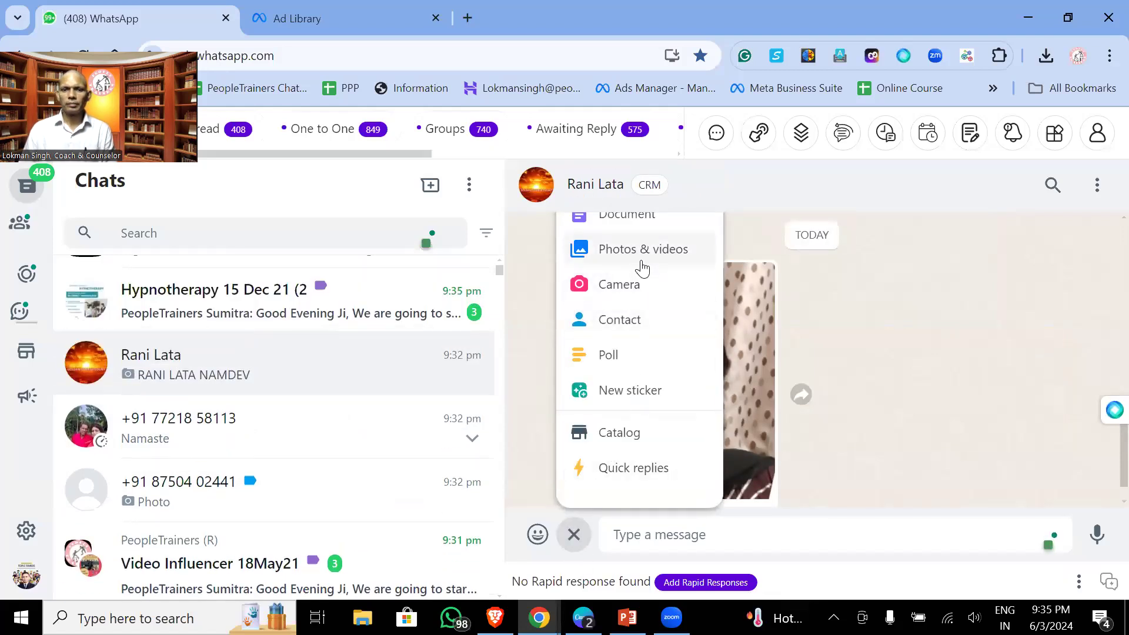
left_click(632, 250)
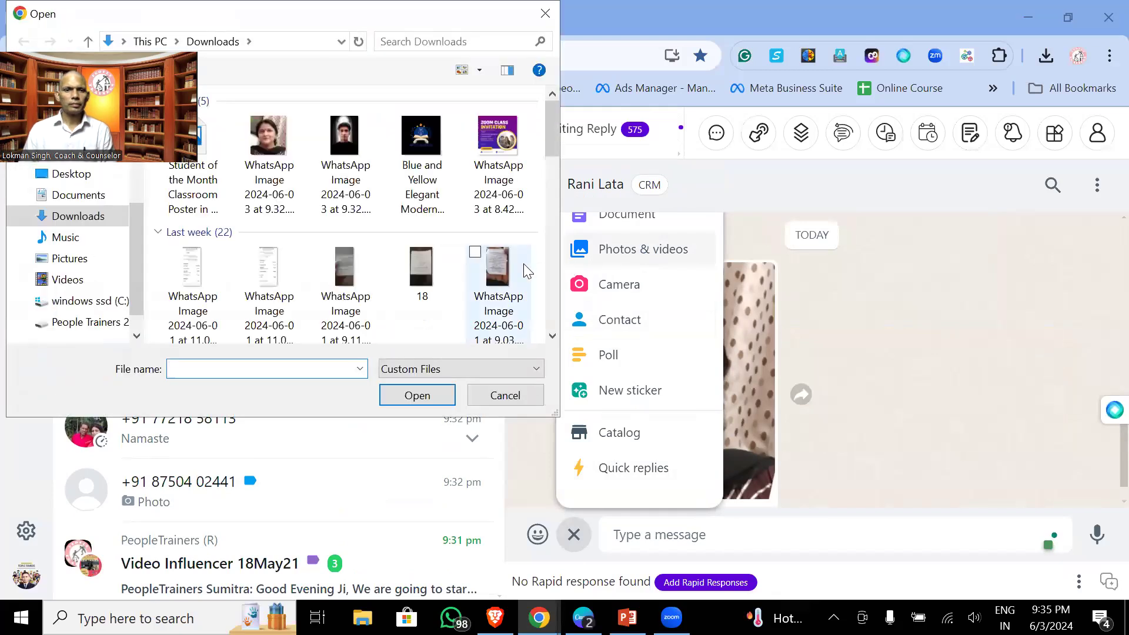
left_click(276, 144)
left_click(412, 399)
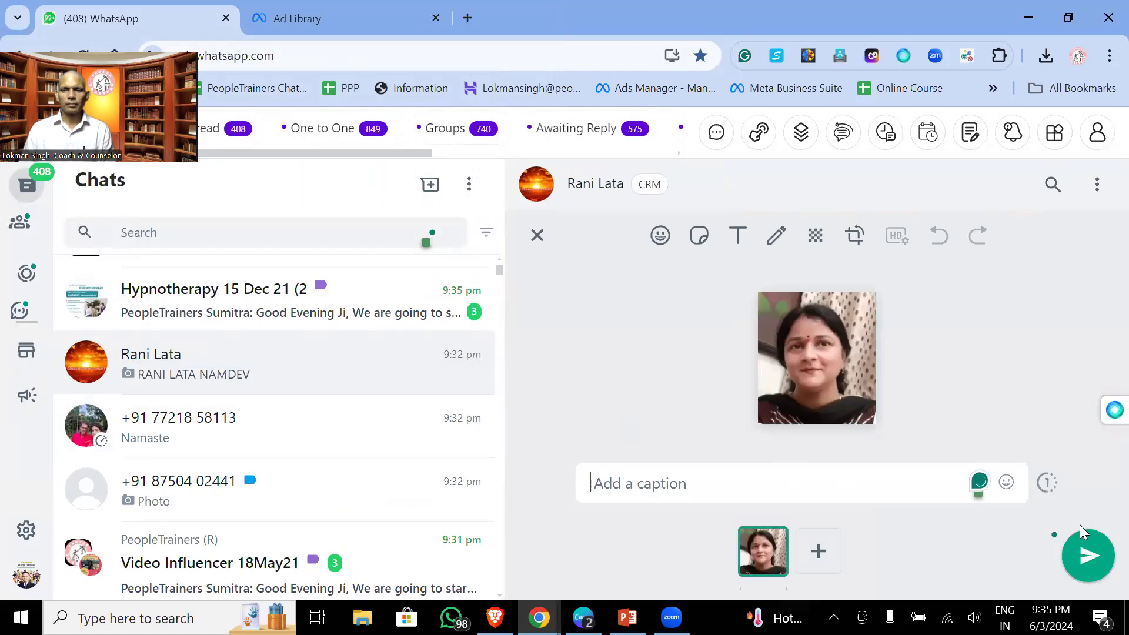
left_click(1082, 544)
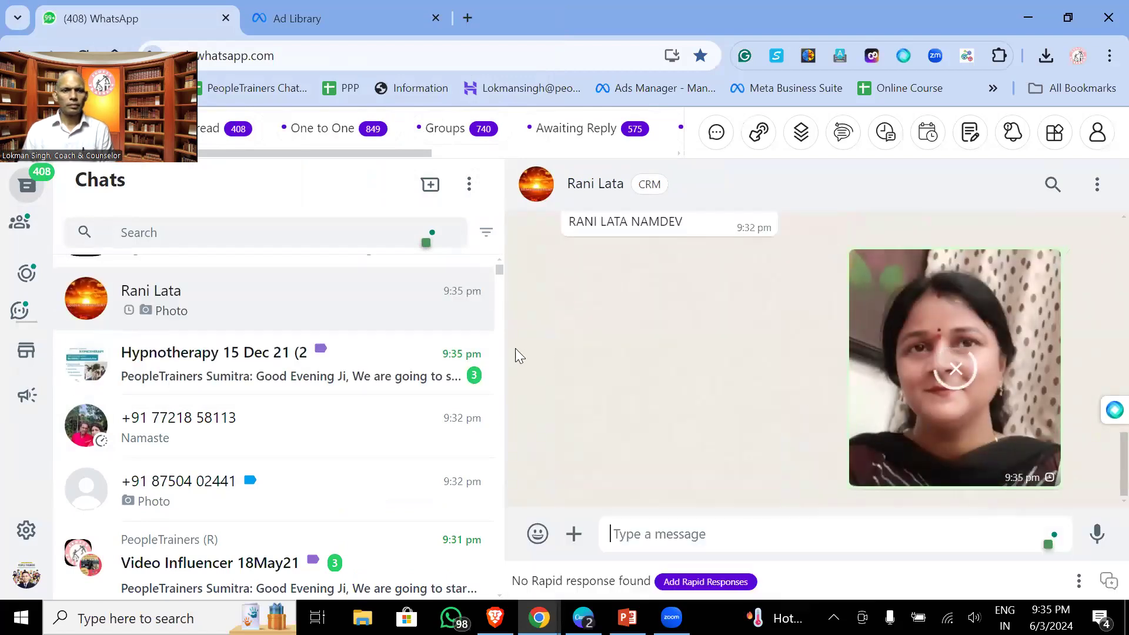
left_click(581, 536)
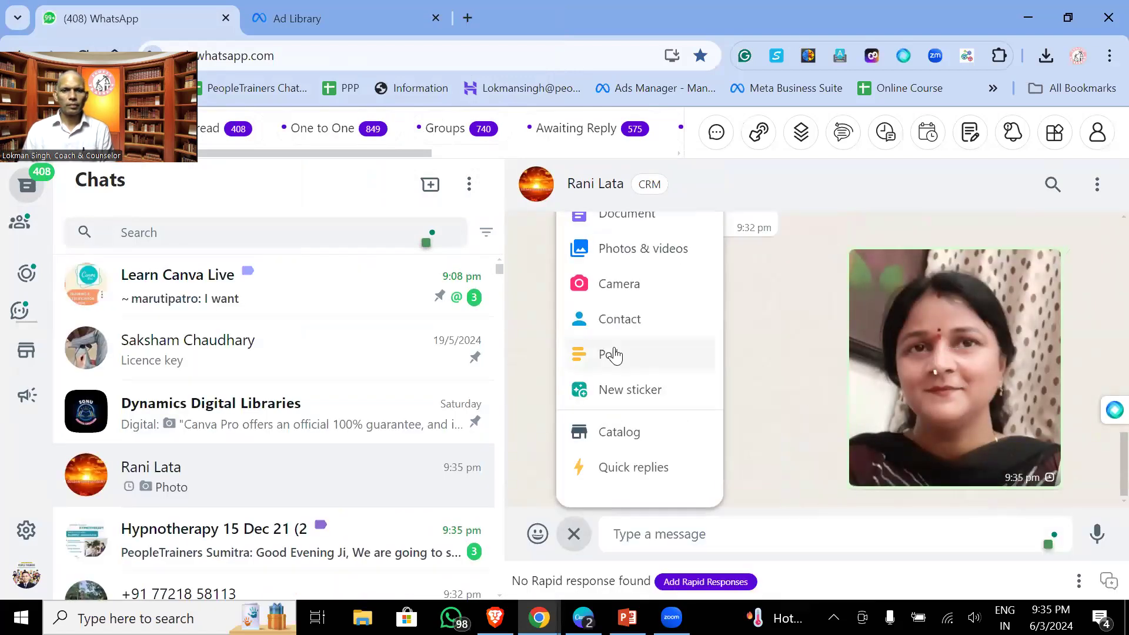
- Send the Student of the Month poster PNG, retry the failed upload, and preview it
left_click(645, 265)
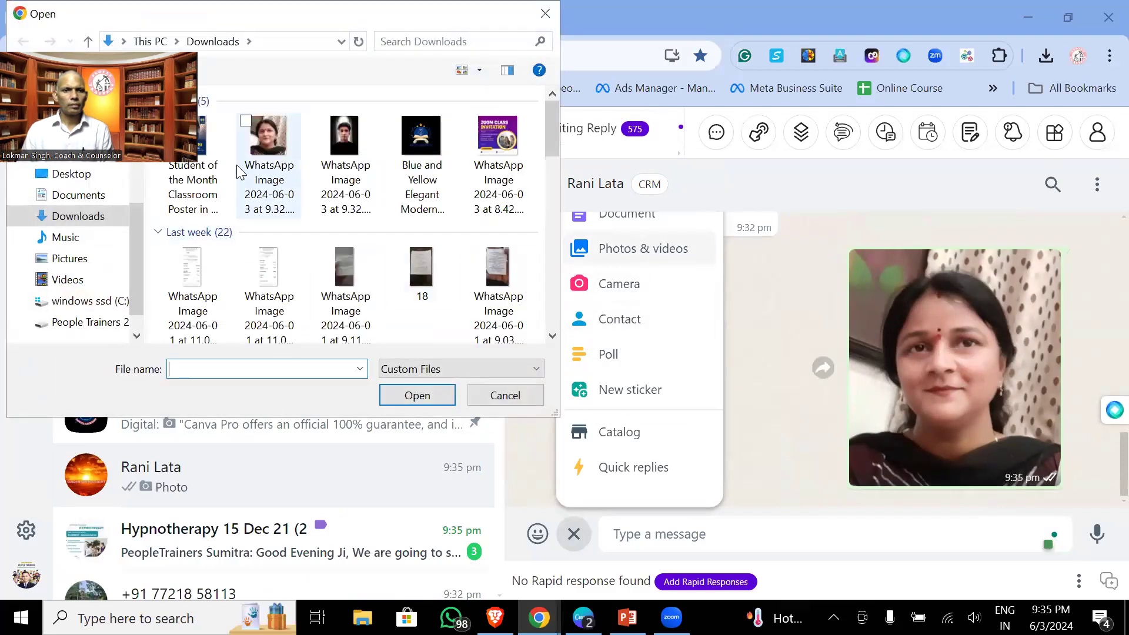
left_click(193, 176)
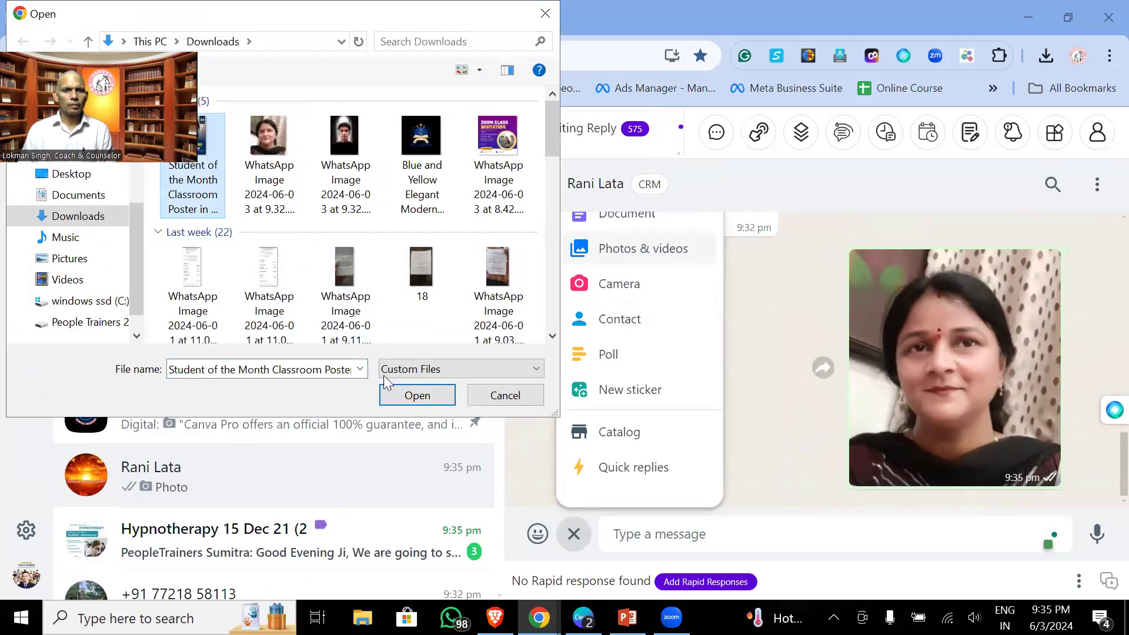
left_click(398, 395)
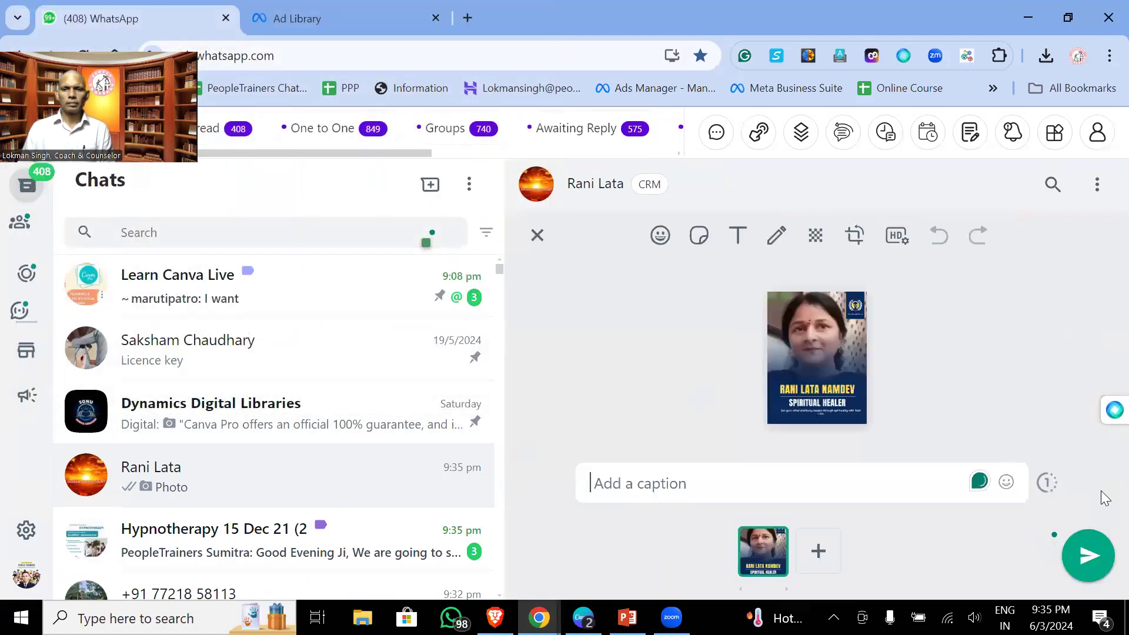
left_click(1086, 558)
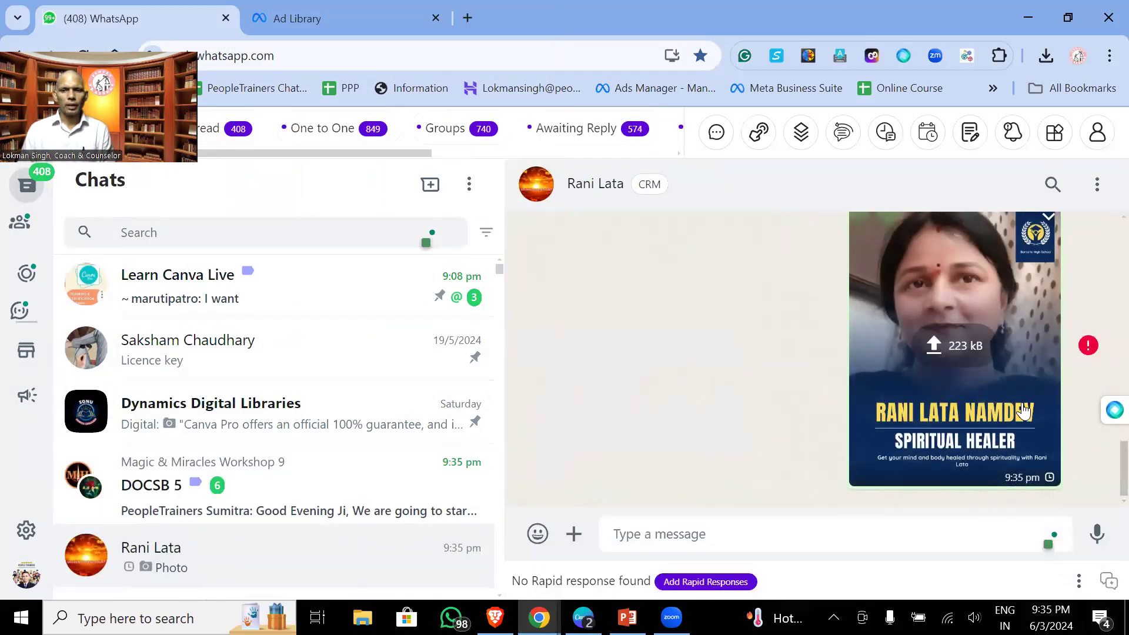
left_click(953, 346)
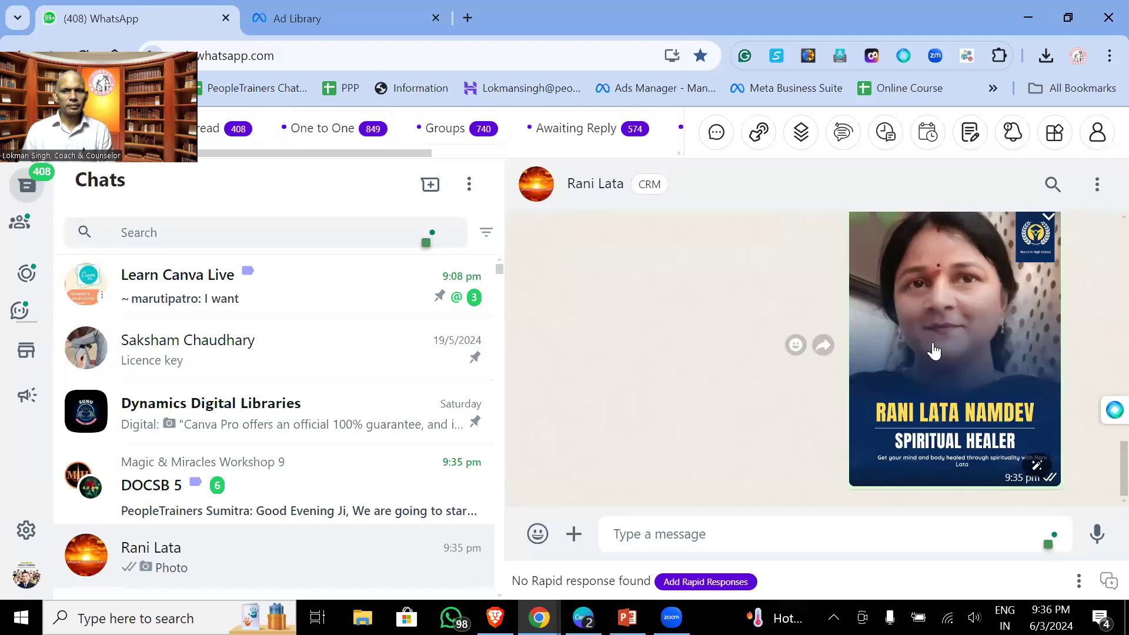
left_click(933, 343)
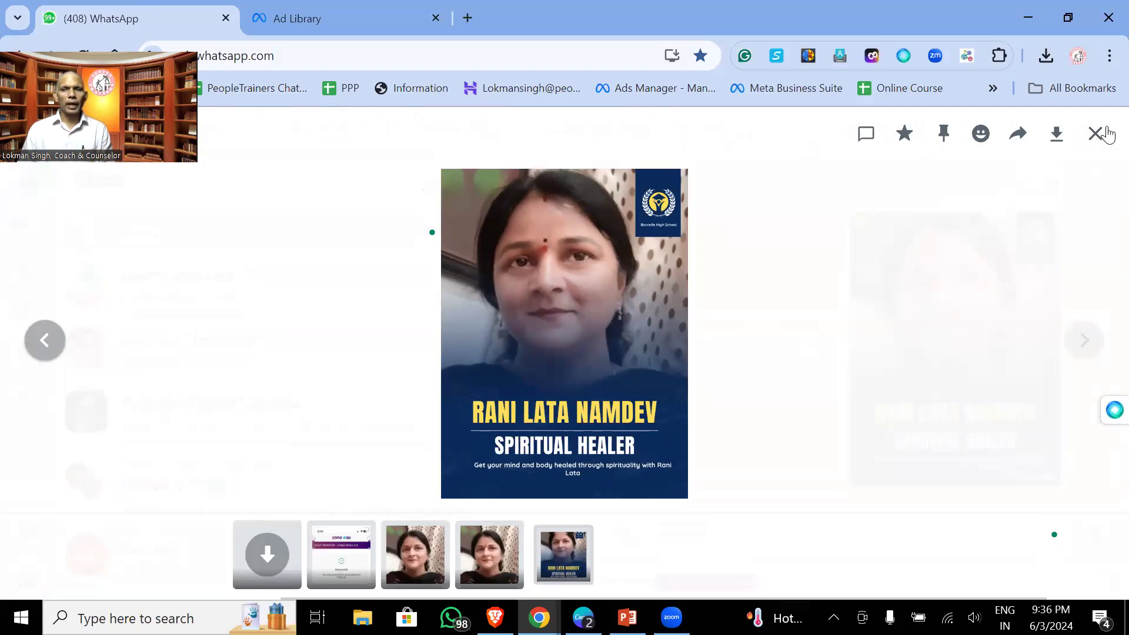
left_click(1095, 134)
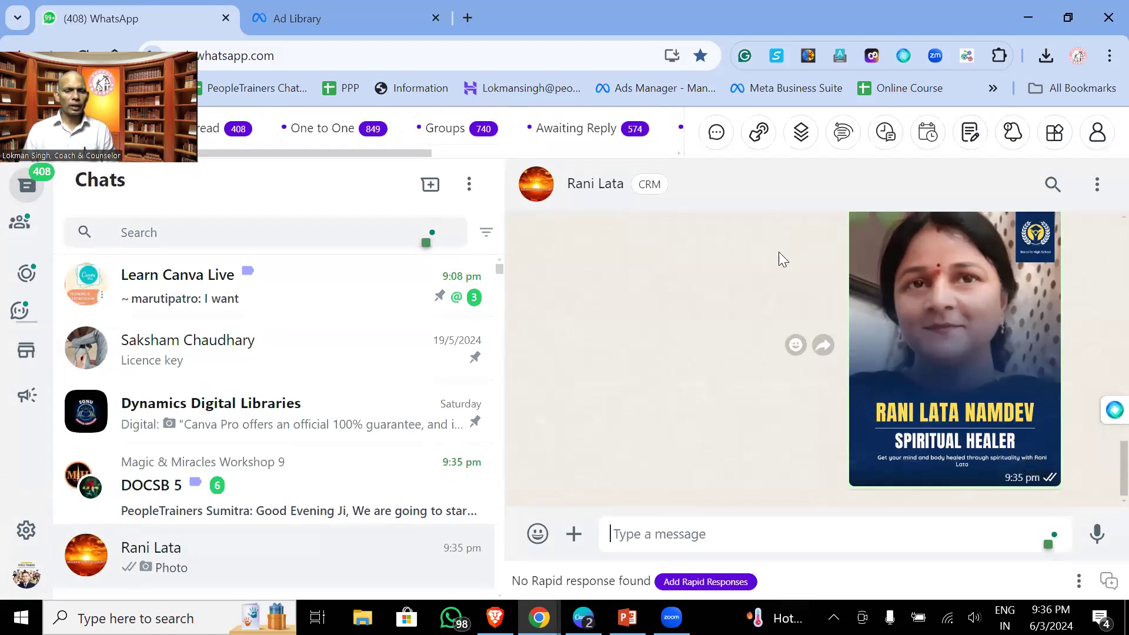
- Back in Canva, dismiss the download panel and add a blank page below the poster
left_click(582, 616)
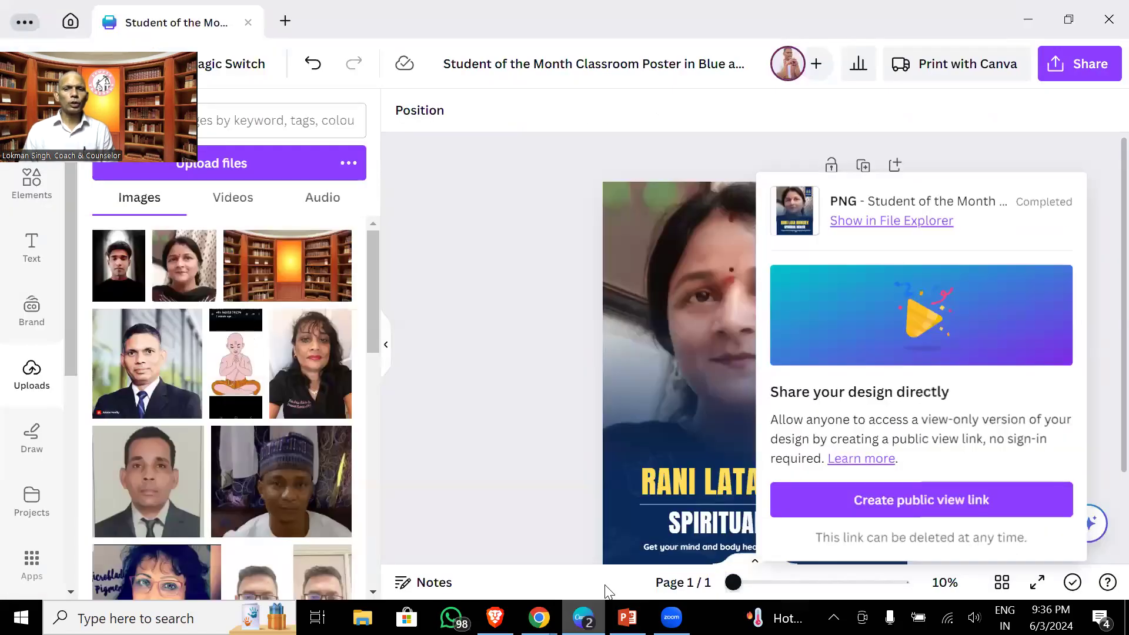
left_click(418, 268)
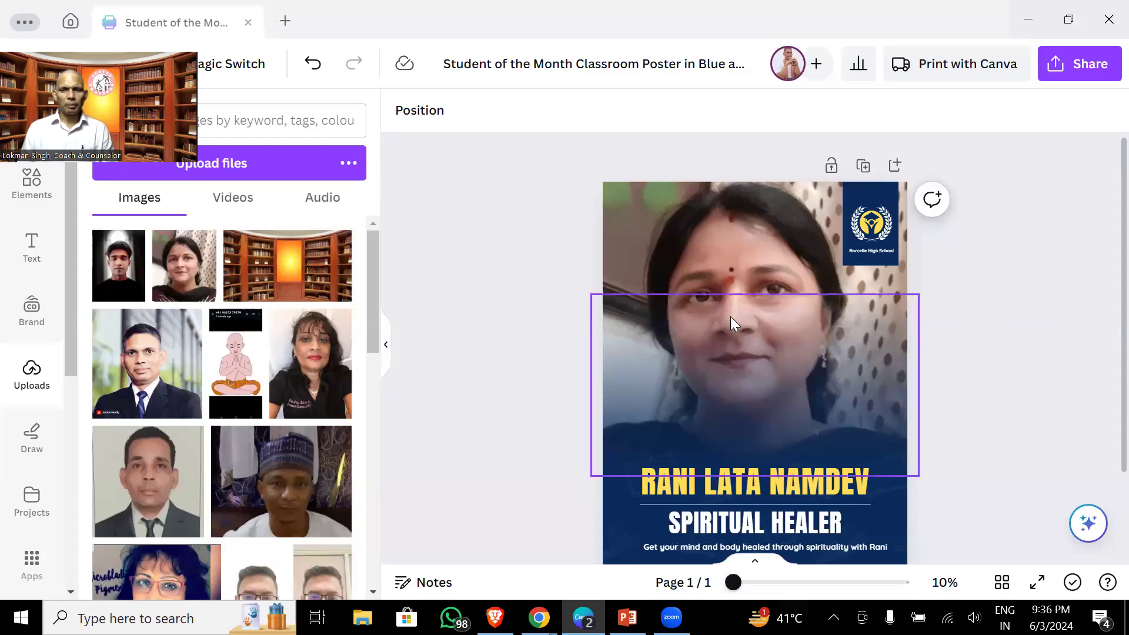
scroll(763, 345, "down", 2)
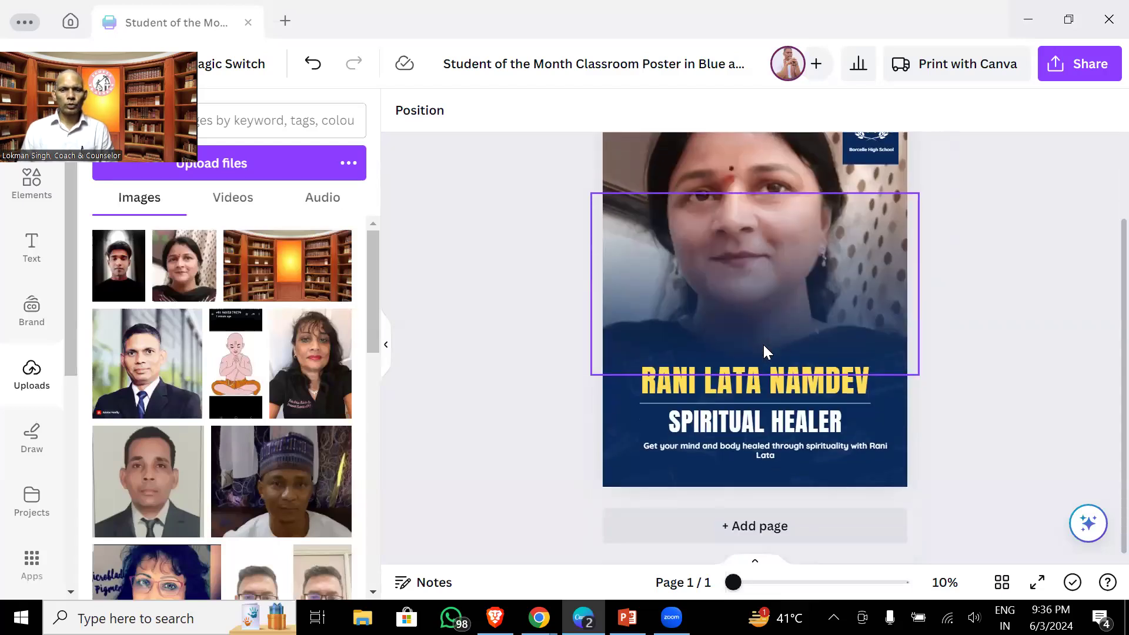
left_click(831, 531)
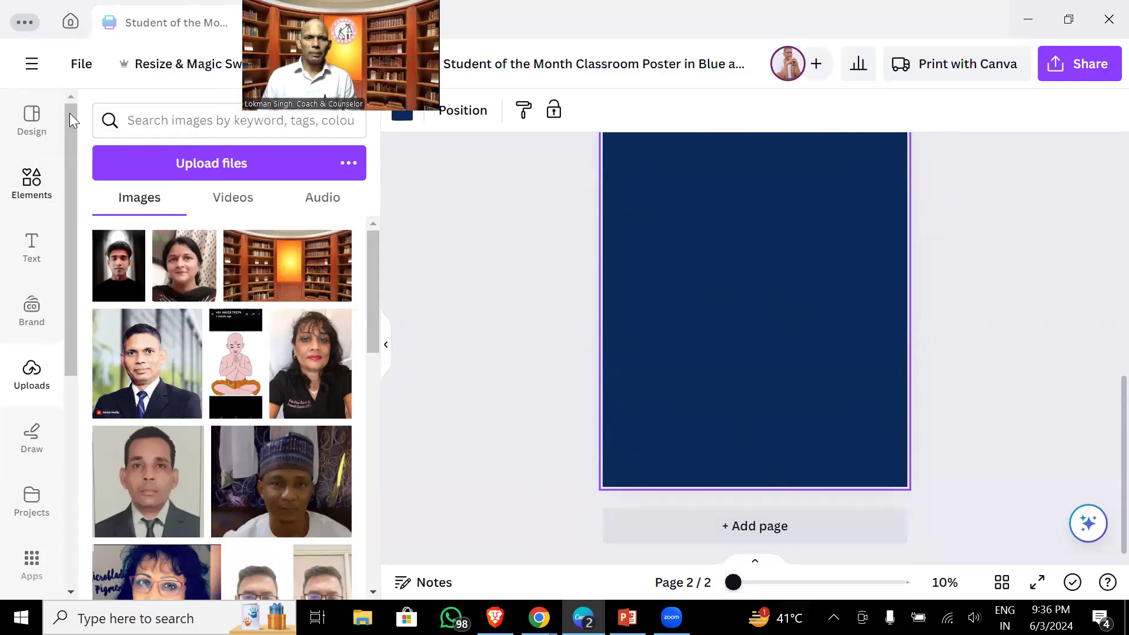
- Browse the Design panel templates and filter them to Birthday results for page 2
left_click(35, 124)
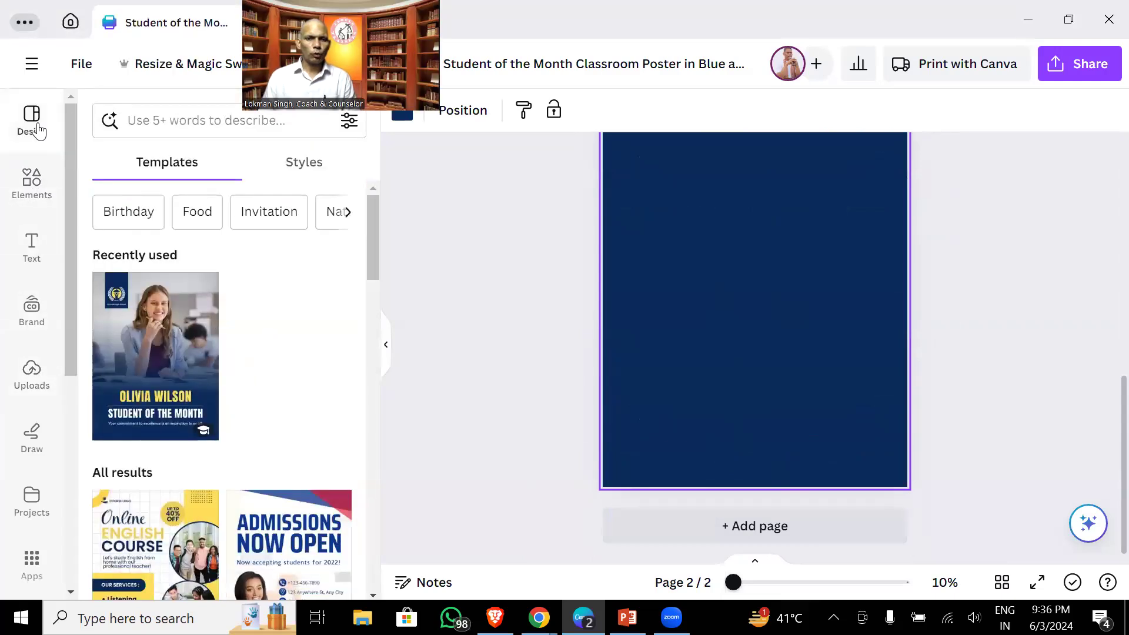
scroll(268, 390, "down", 3)
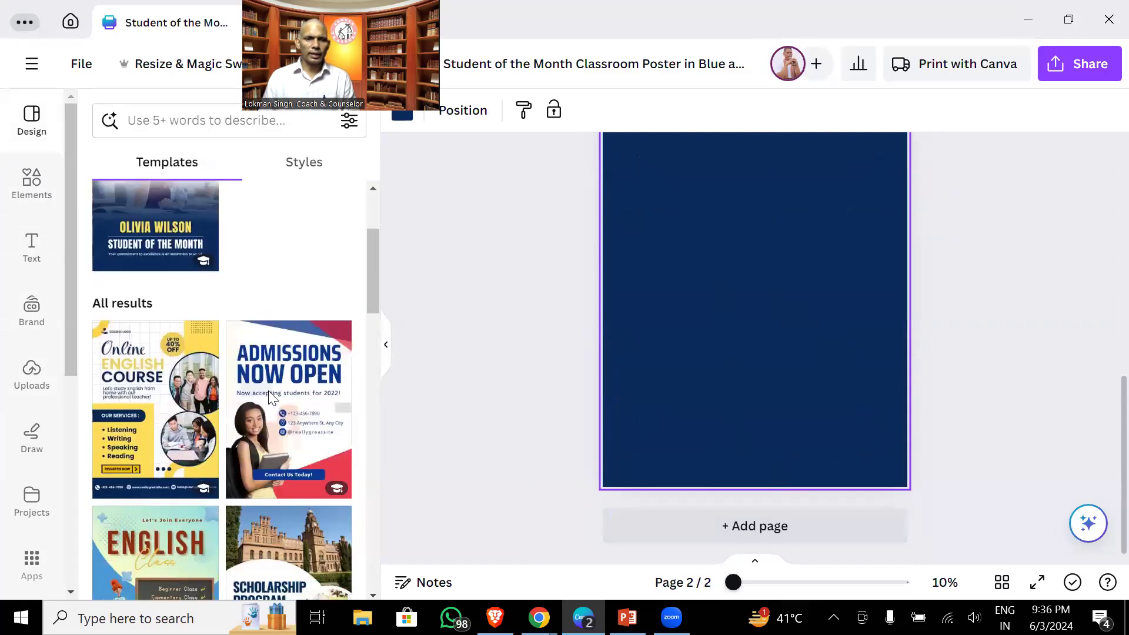
scroll(304, 394, "down", 5)
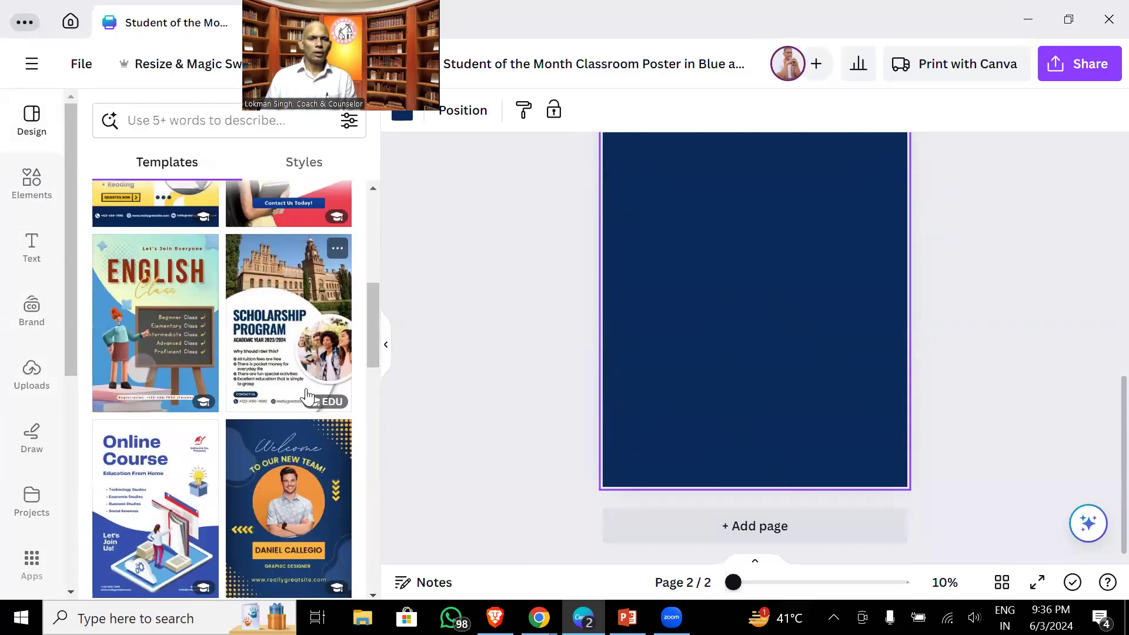
scroll(306, 397, "down", 10)
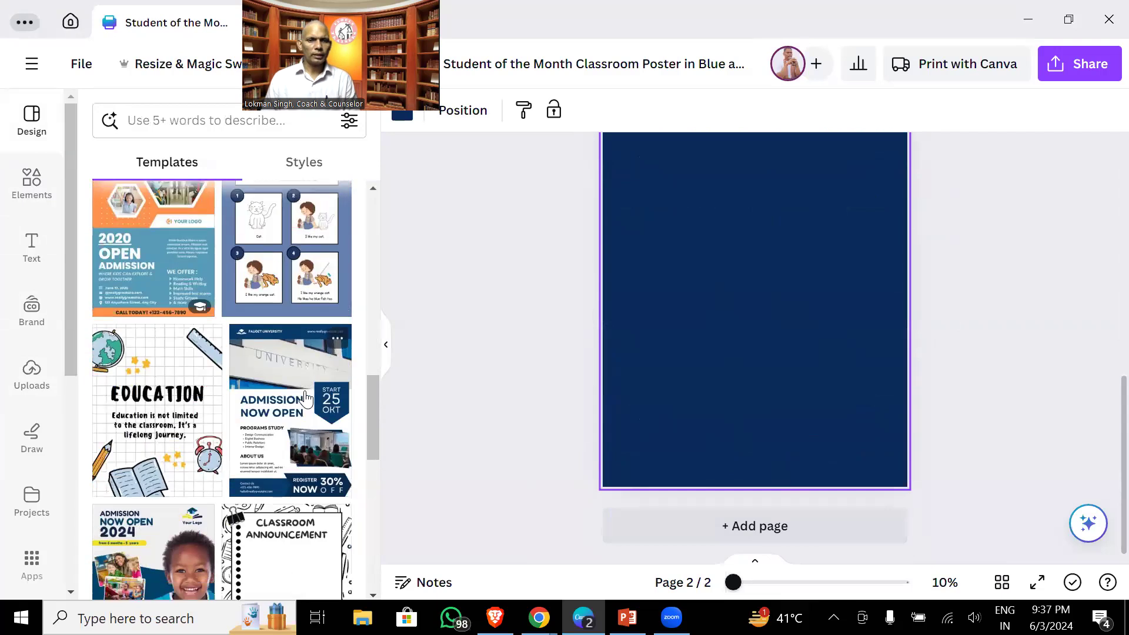
scroll(305, 398, "down", 10)
scroll(307, 398, "down", 3)
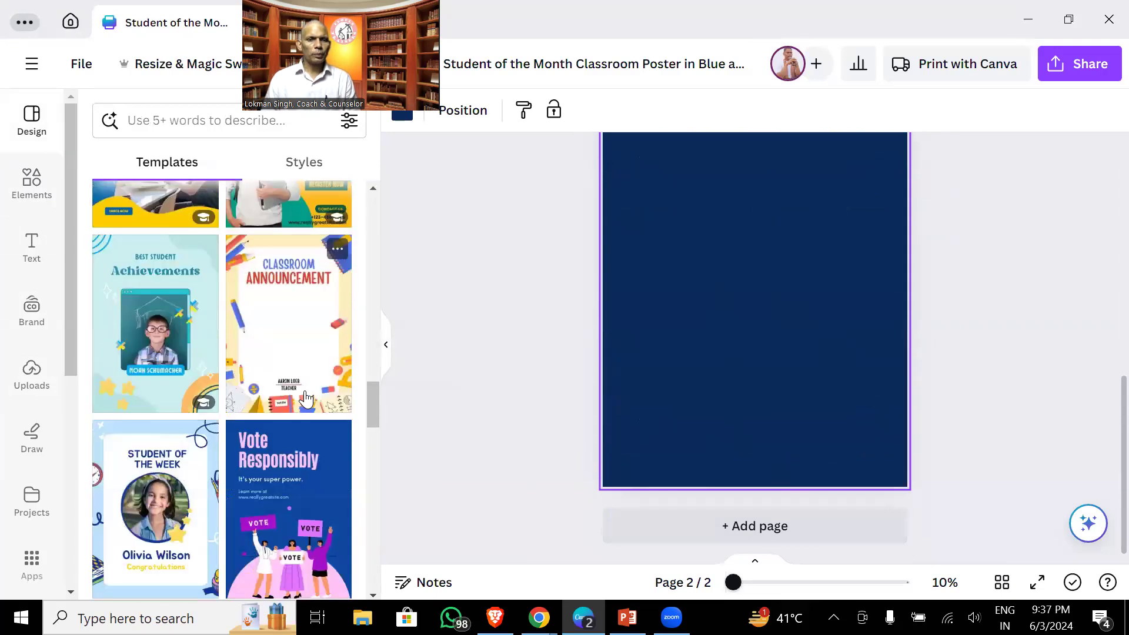
scroll(306, 398, "down", 8)
scroll(306, 398, "down", 9)
scroll(306, 399, "up", 20)
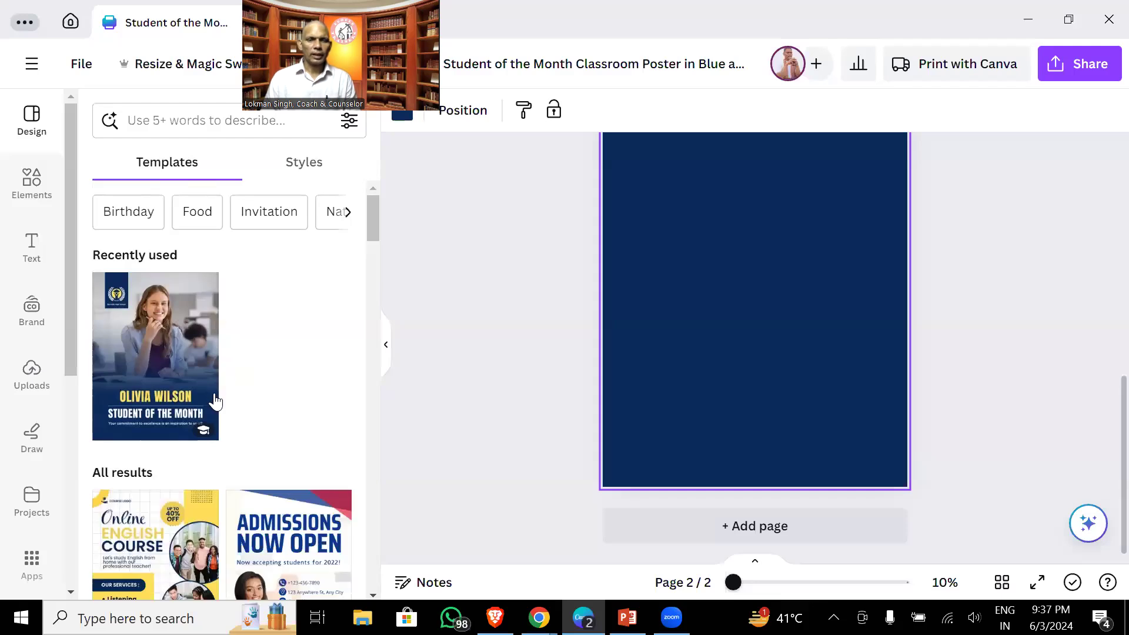
left_click(129, 212)
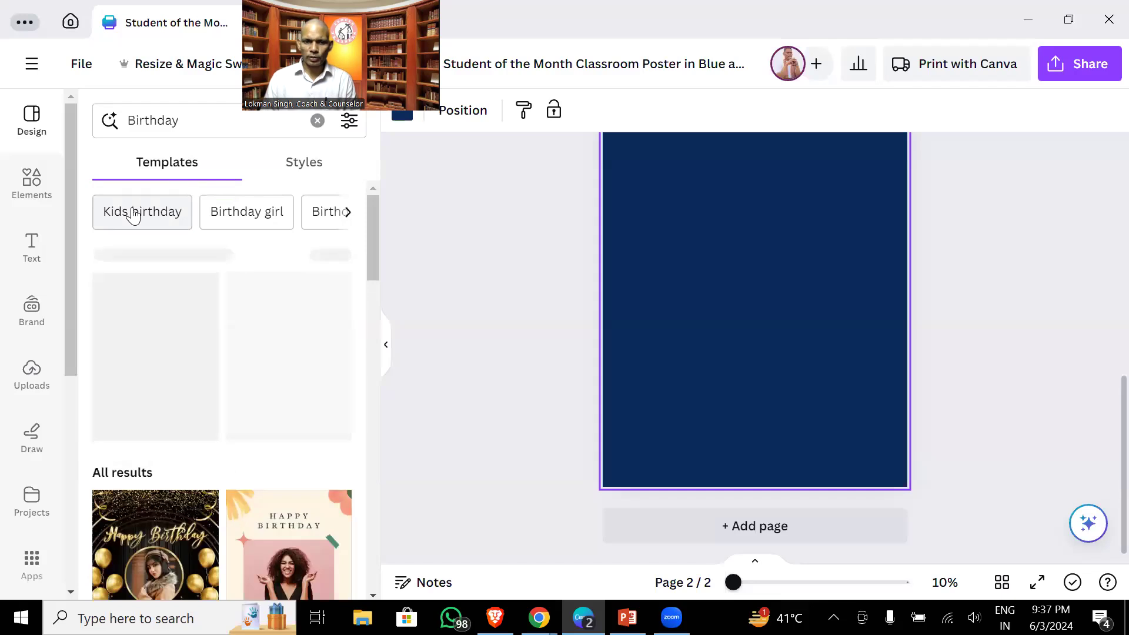
scroll(250, 365, "down", 3)
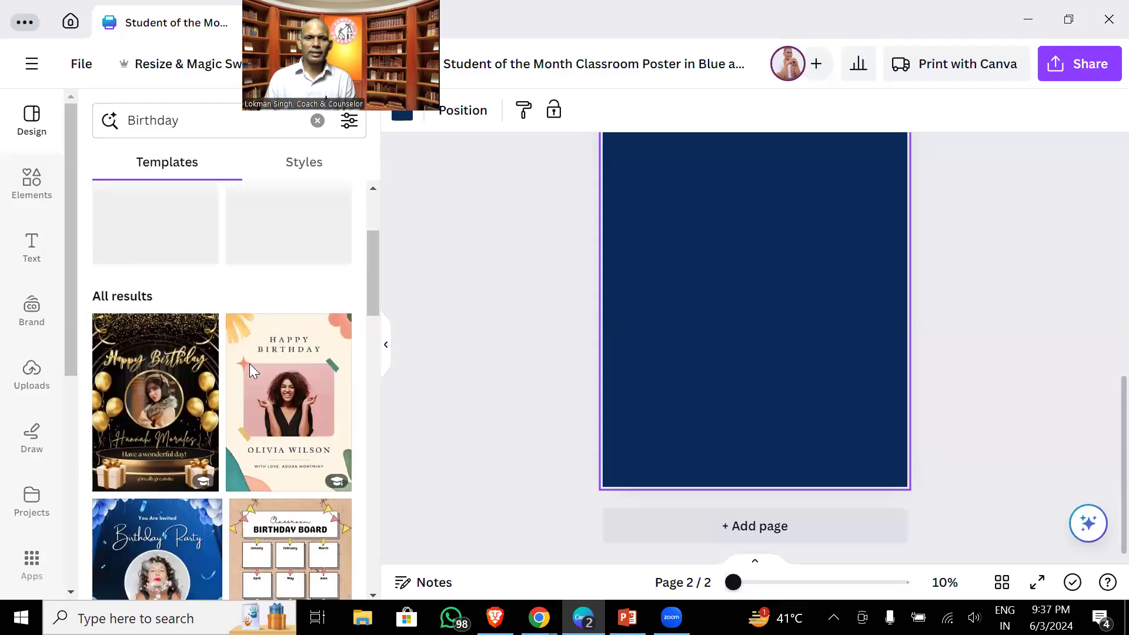
scroll(250, 364, "down", 10)
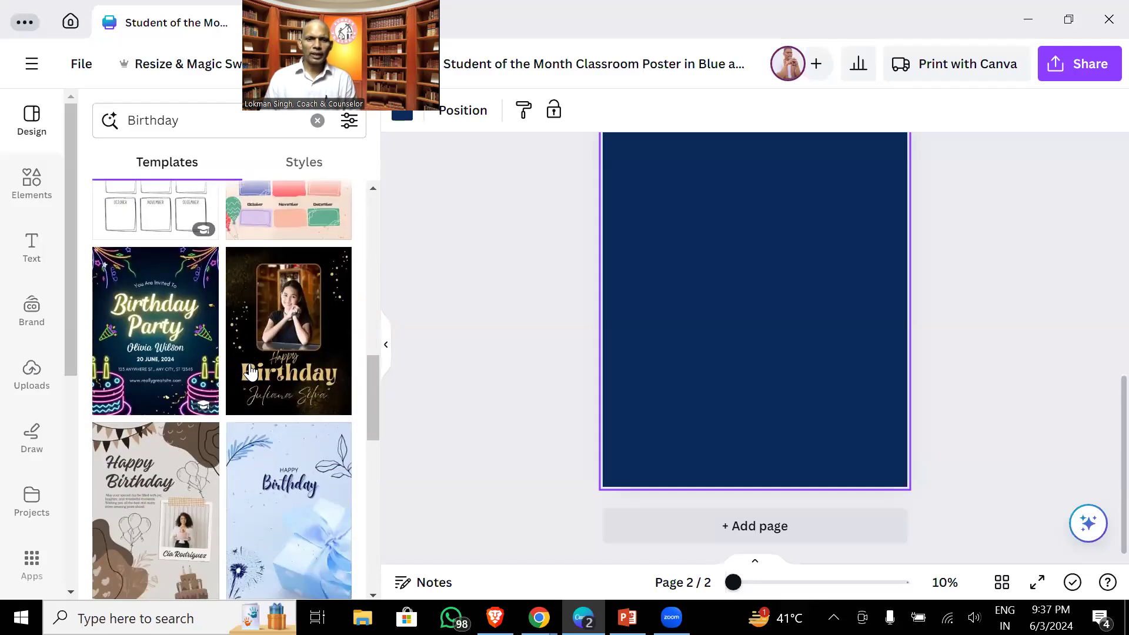
- Apply the Happy Birthday template to page 2 and drop the first uploaded portrait into its photo frame
left_click(306, 324)
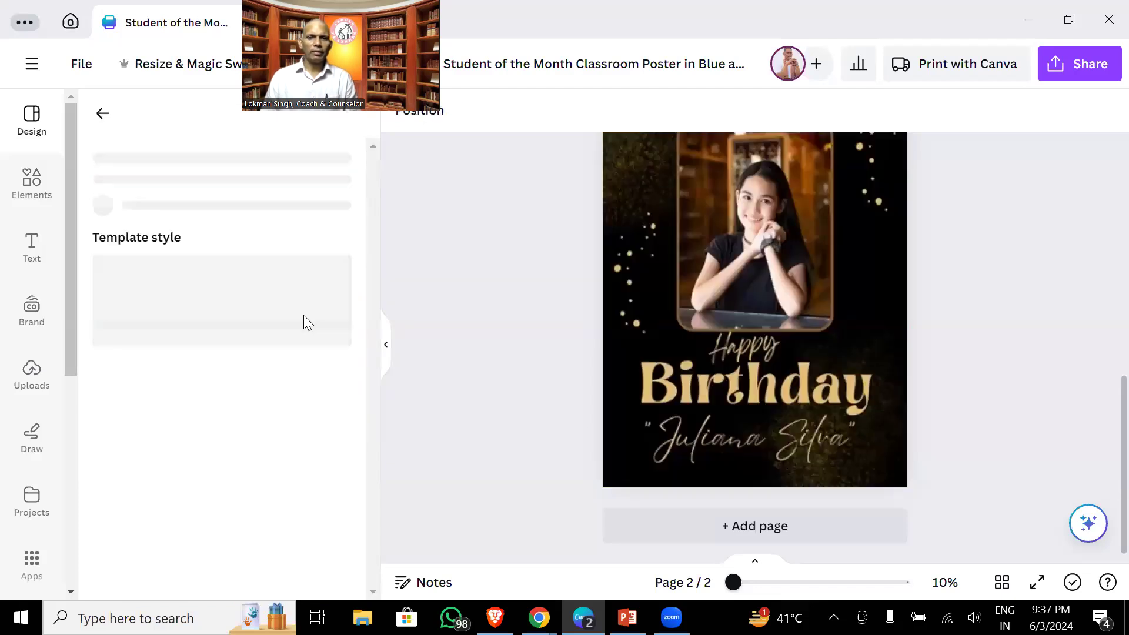
scroll(1028, 403, "up", 3)
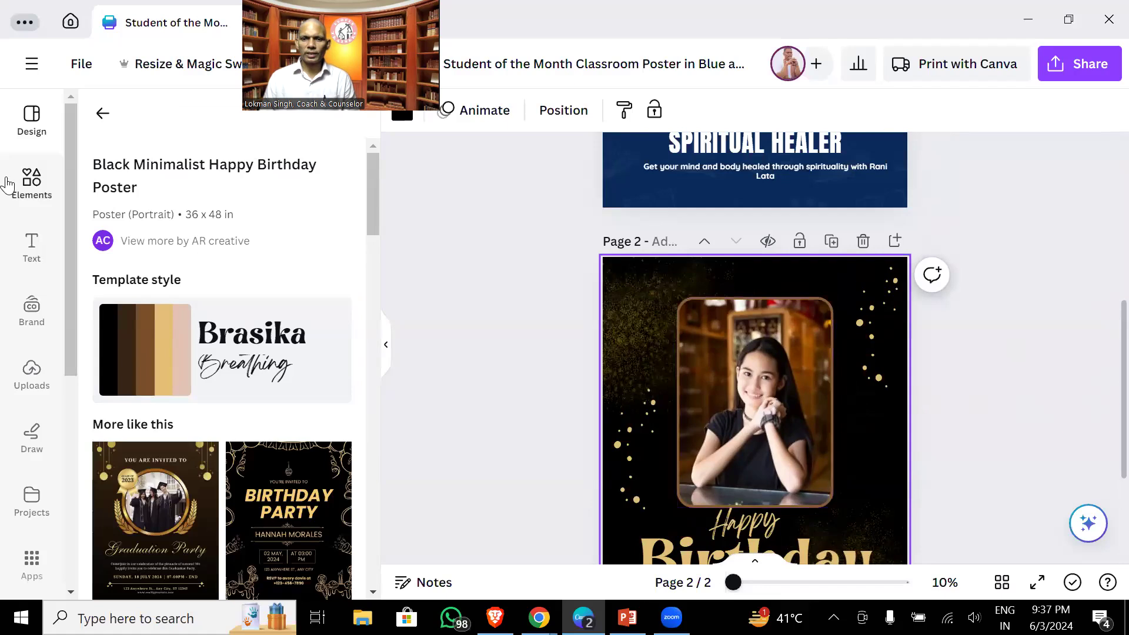
left_click(27, 365)
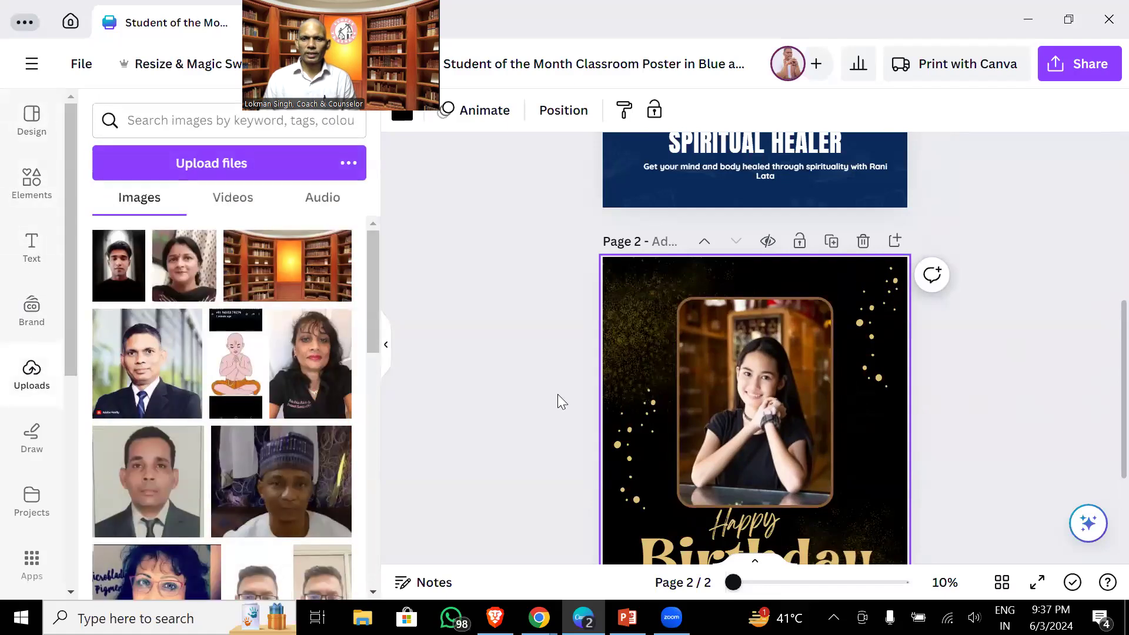
scroll(768, 393, "down", 2)
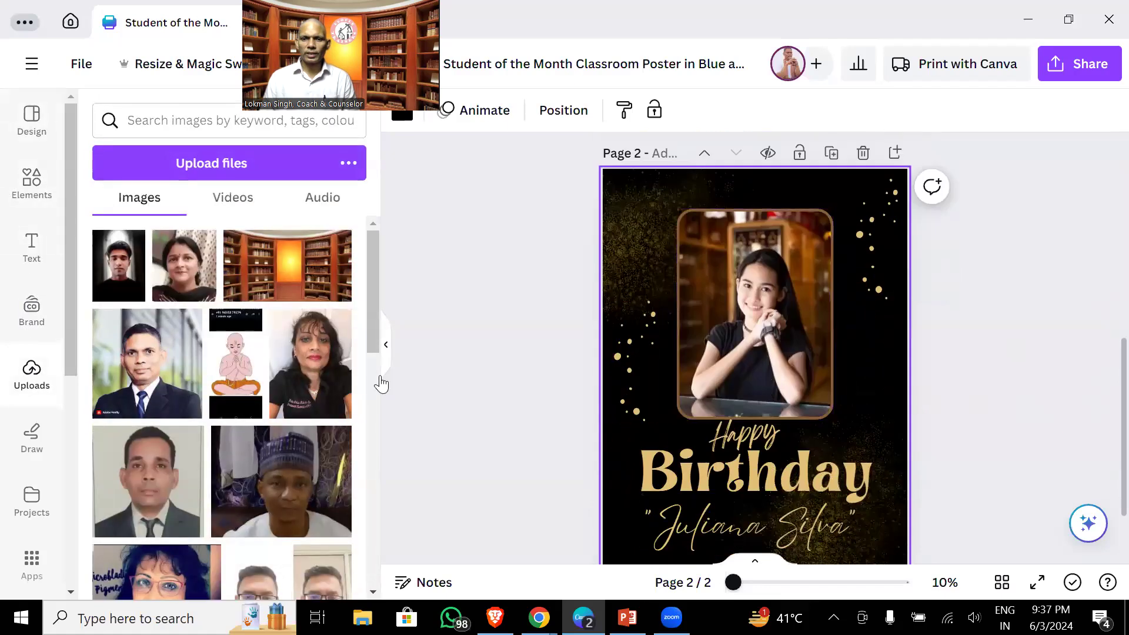
left_click(109, 247)
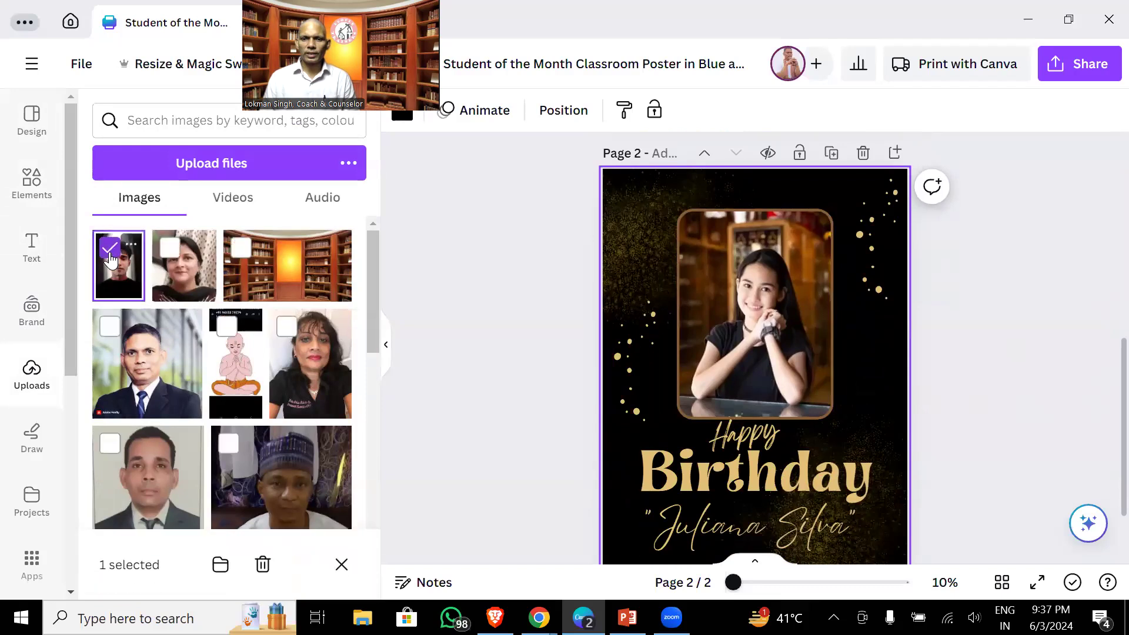
left_click_drag(110, 263, 721, 285)
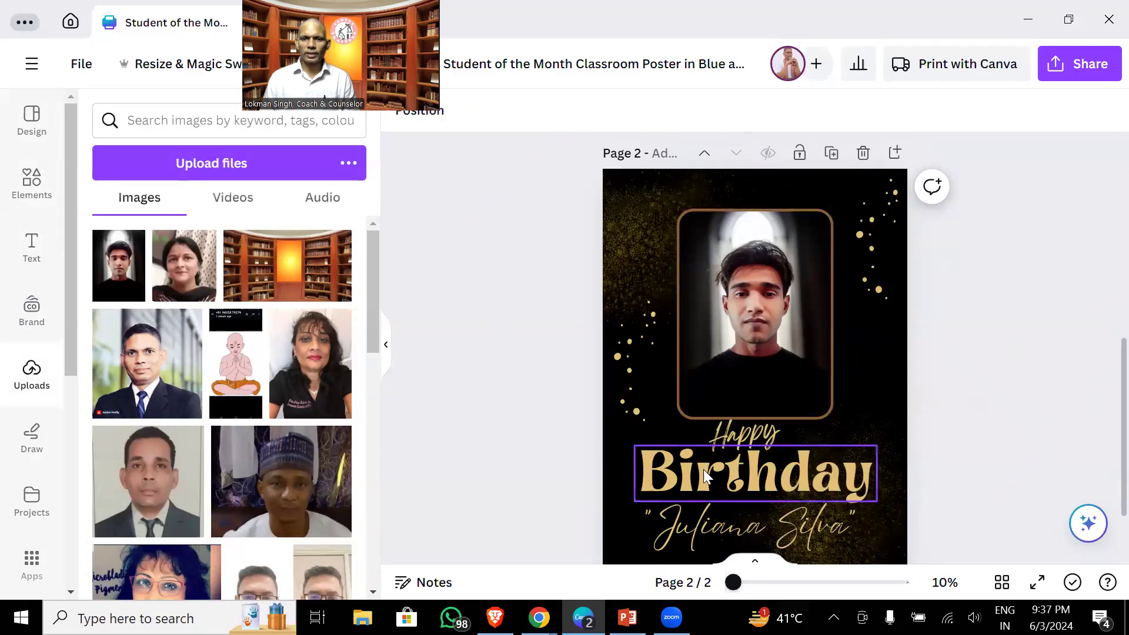
- Replace the poster's placeholder name text with the birthday person's name
double_click(725, 528)
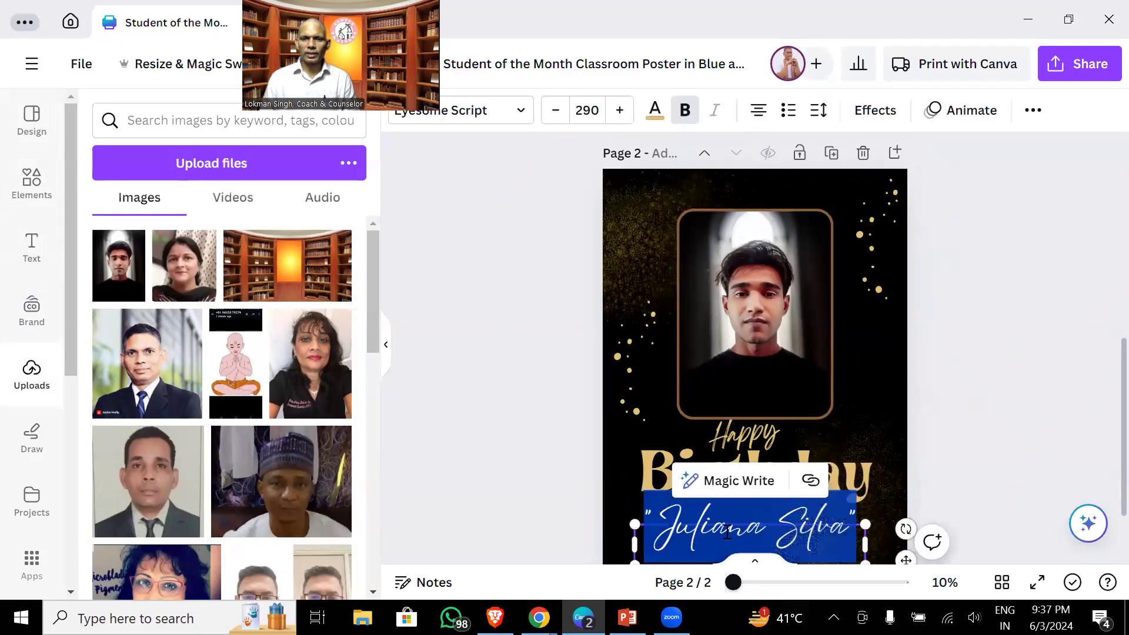
type("Shourya")
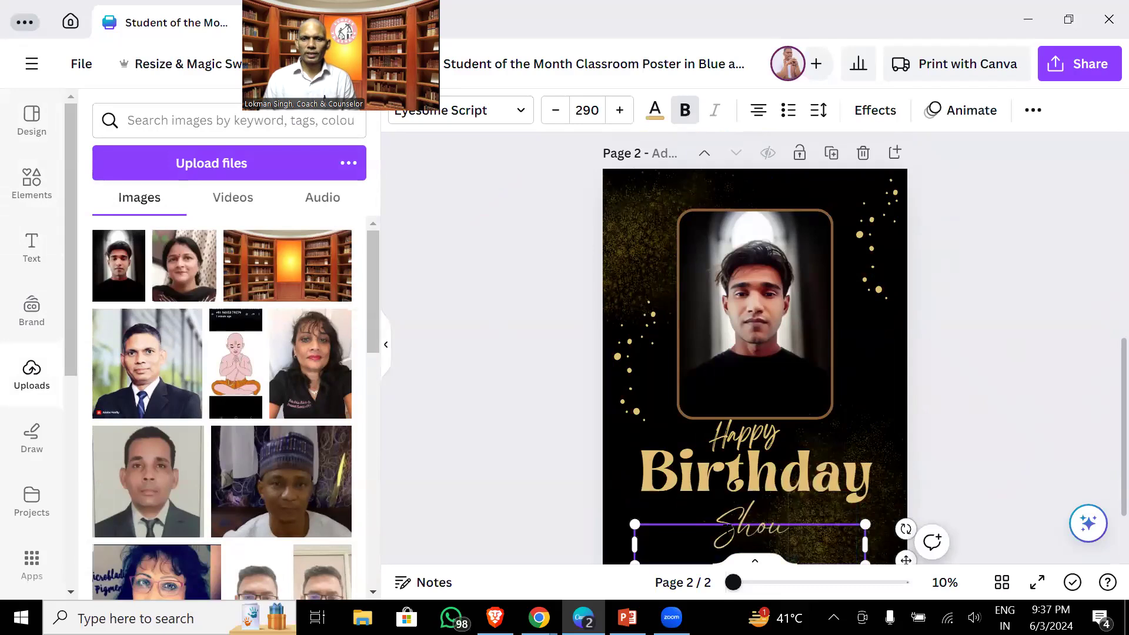
left_click(1006, 326)
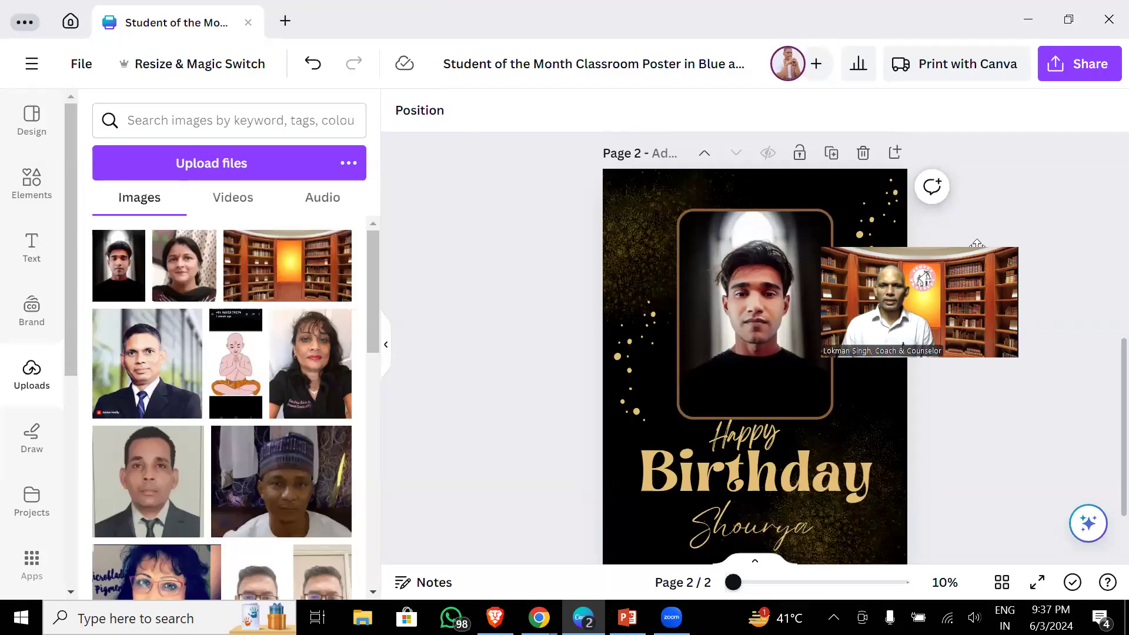
left_click(976, 244)
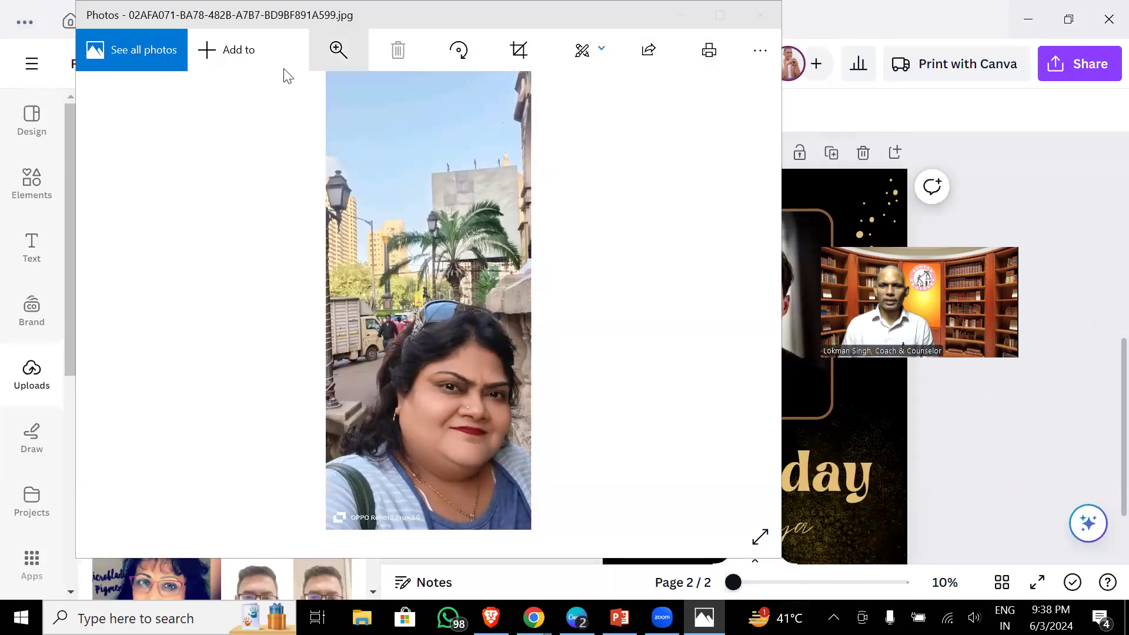
- Copy the woman's selfie from Windows Photos to the clipboard and go back to Canva
left_click(135, 618)
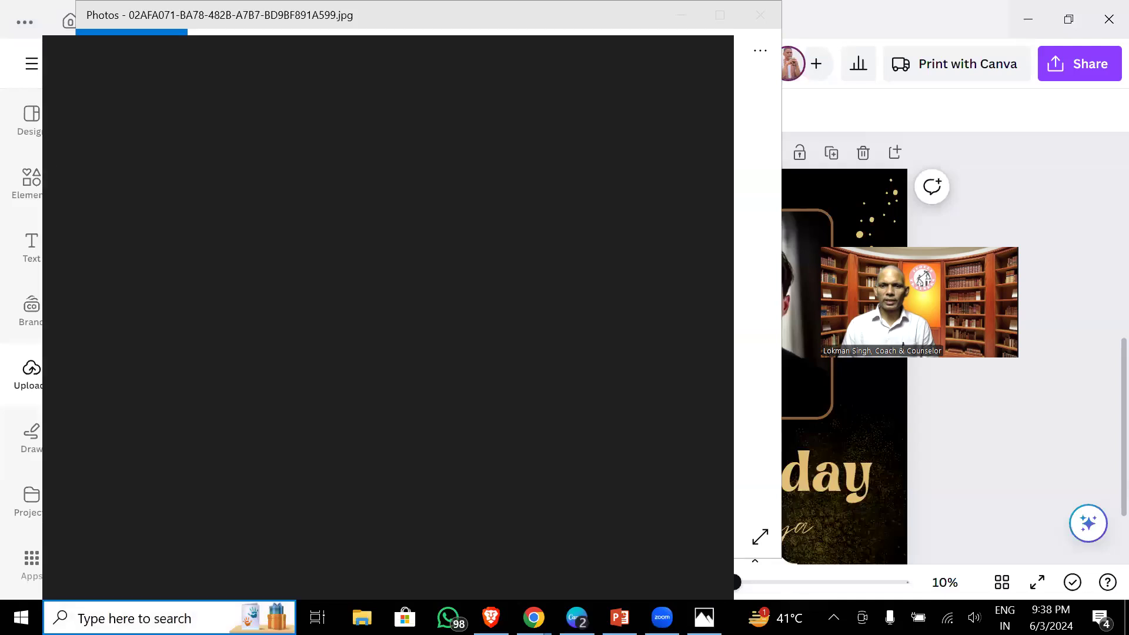
type("s")
key("Escape")
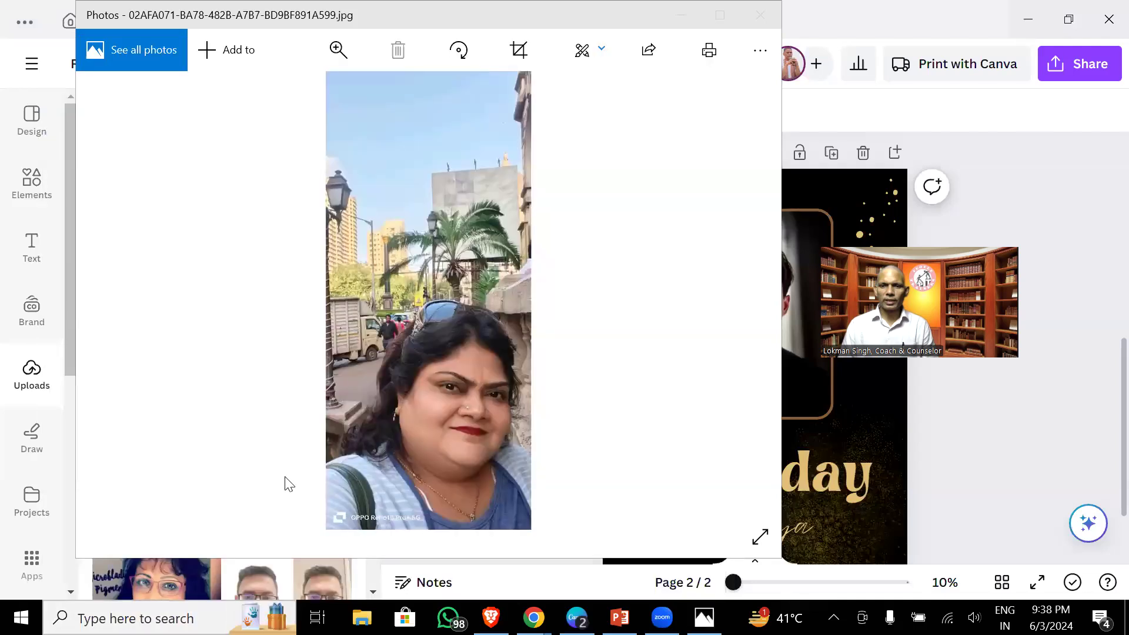
right_click(405, 311)
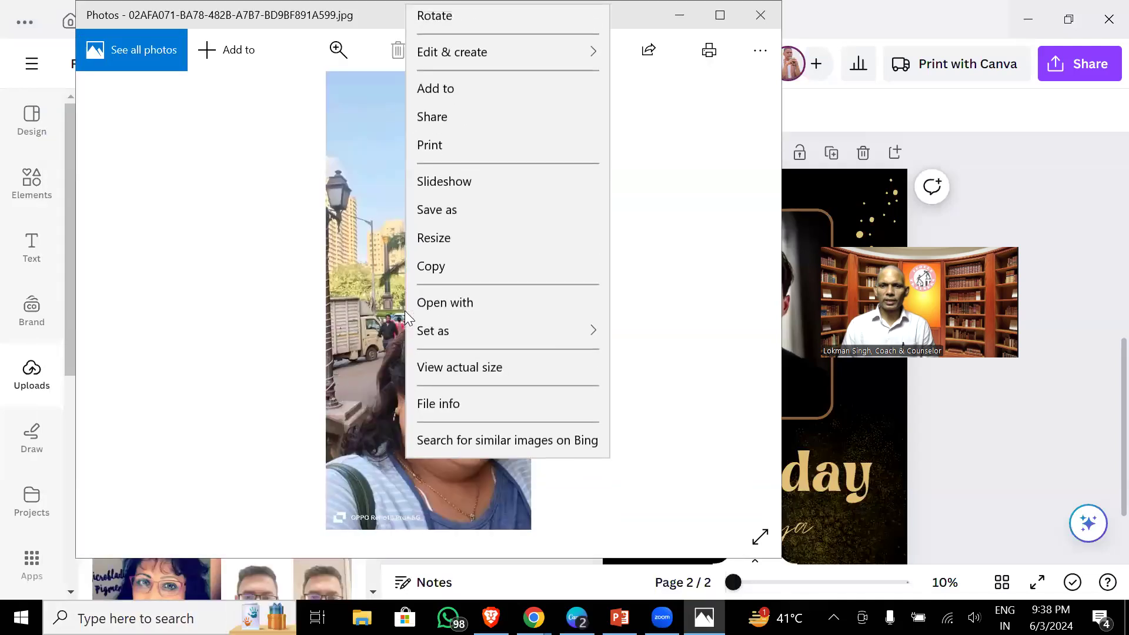
left_click(423, 274)
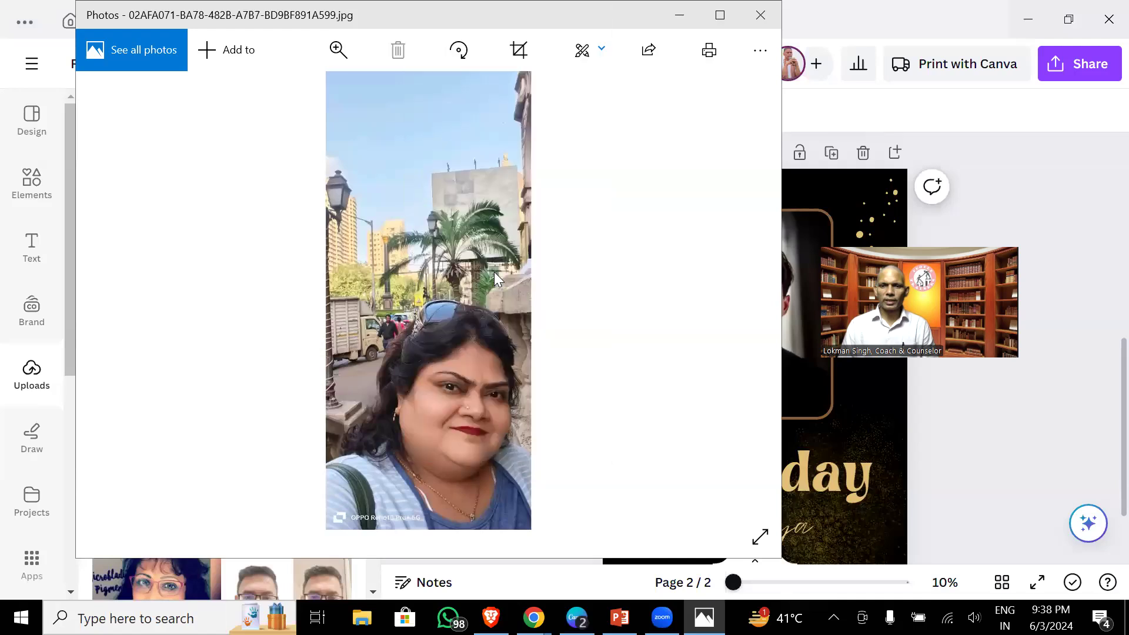
left_click(872, 390)
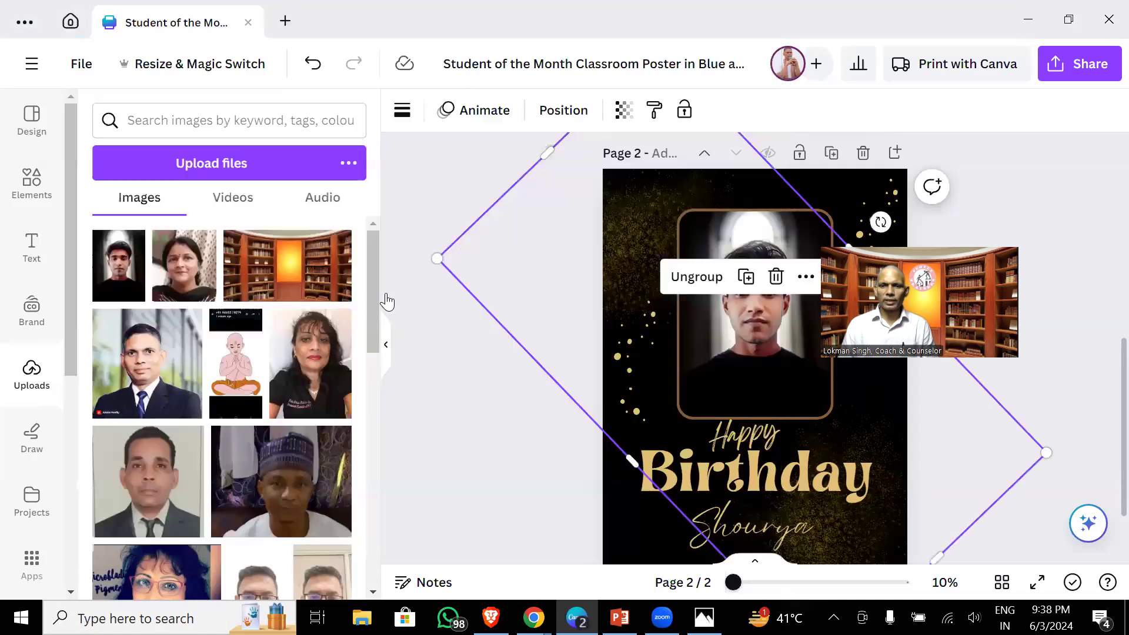
- Add a blank third page and bring back the Birthday template results
left_click(505, 388)
scroll(611, 415, "down", 1)
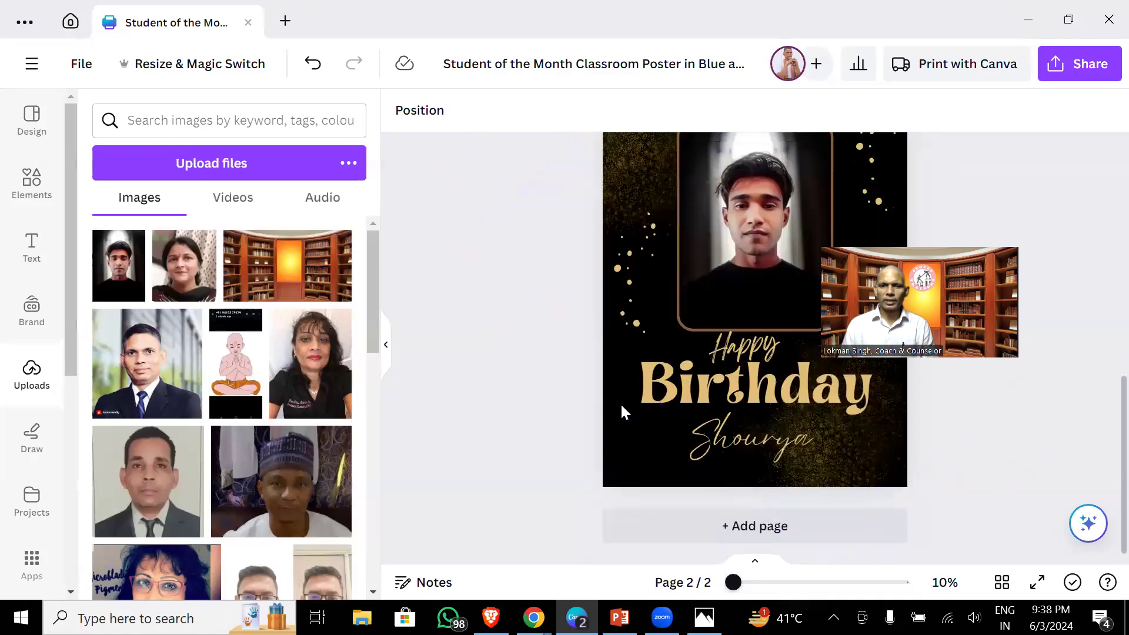
left_click(755, 536)
left_click(32, 117)
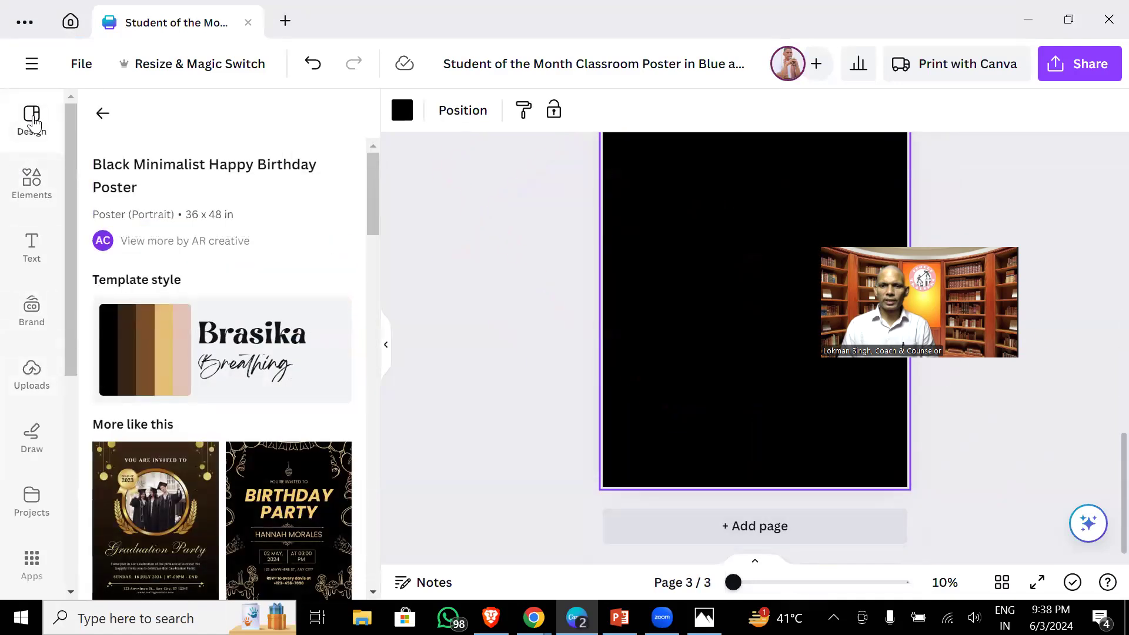
scroll(101, 227, "down", 4)
scroll(100, 227, "up", 4)
left_click(101, 113)
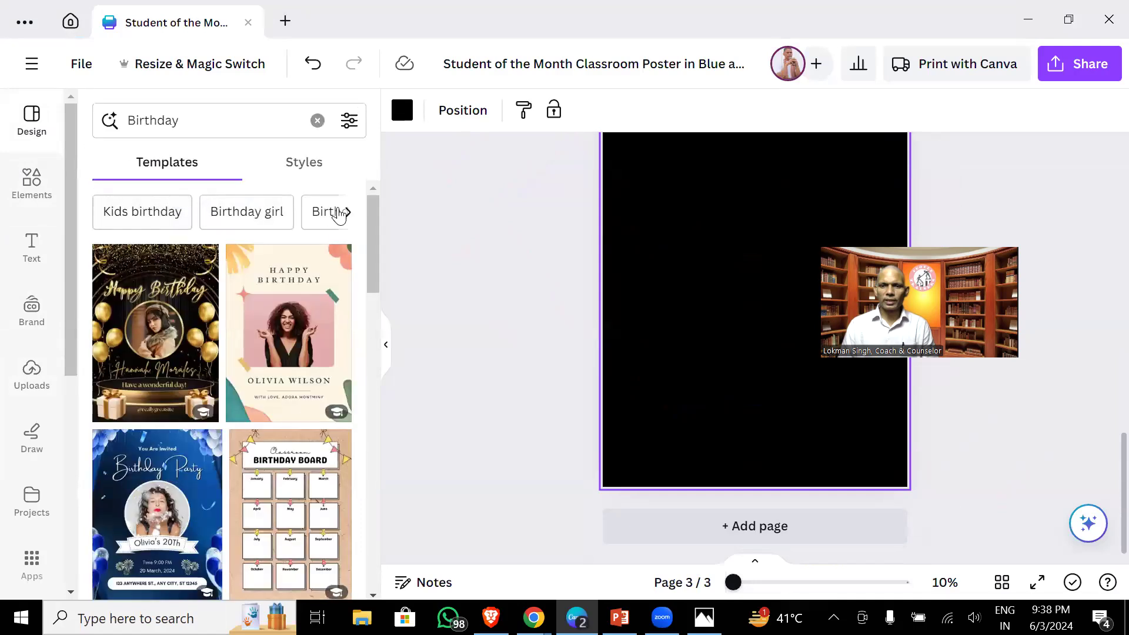
- Search the templates for 'poste' and browse the poster results
left_click(210, 120)
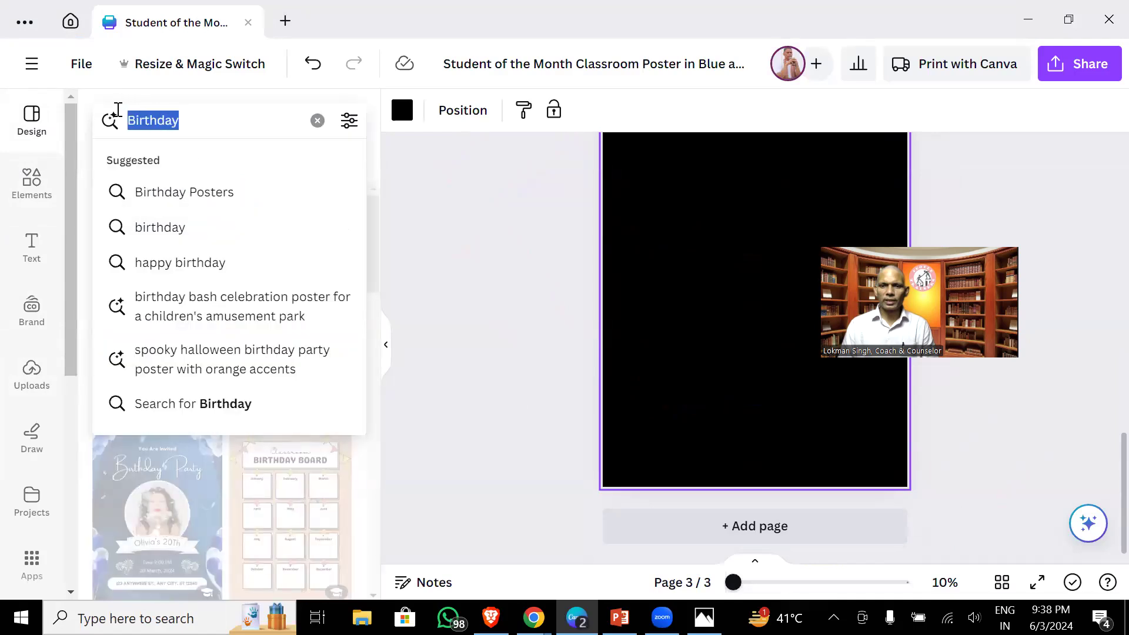
type("poster")
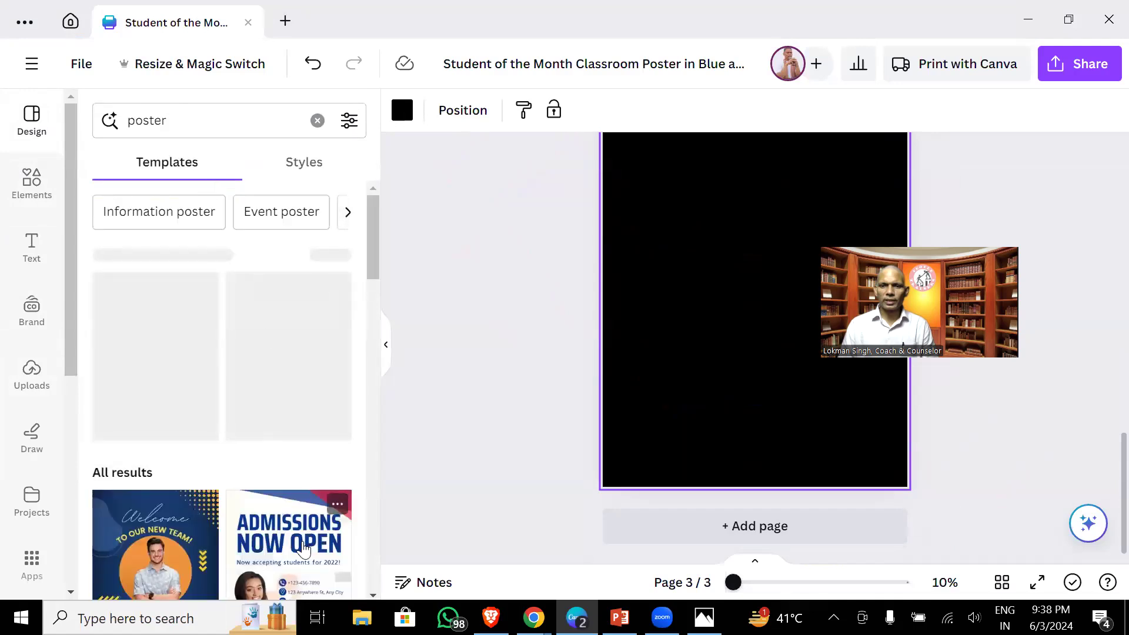
scroll(300, 552, "down", 6)
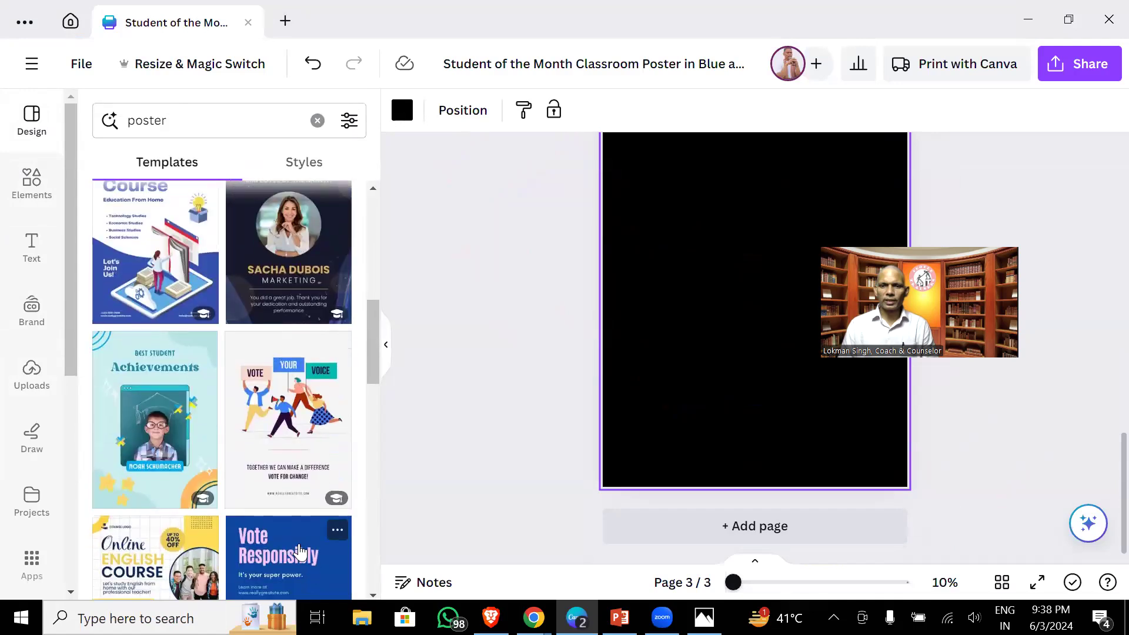
scroll(299, 551, "down", 10)
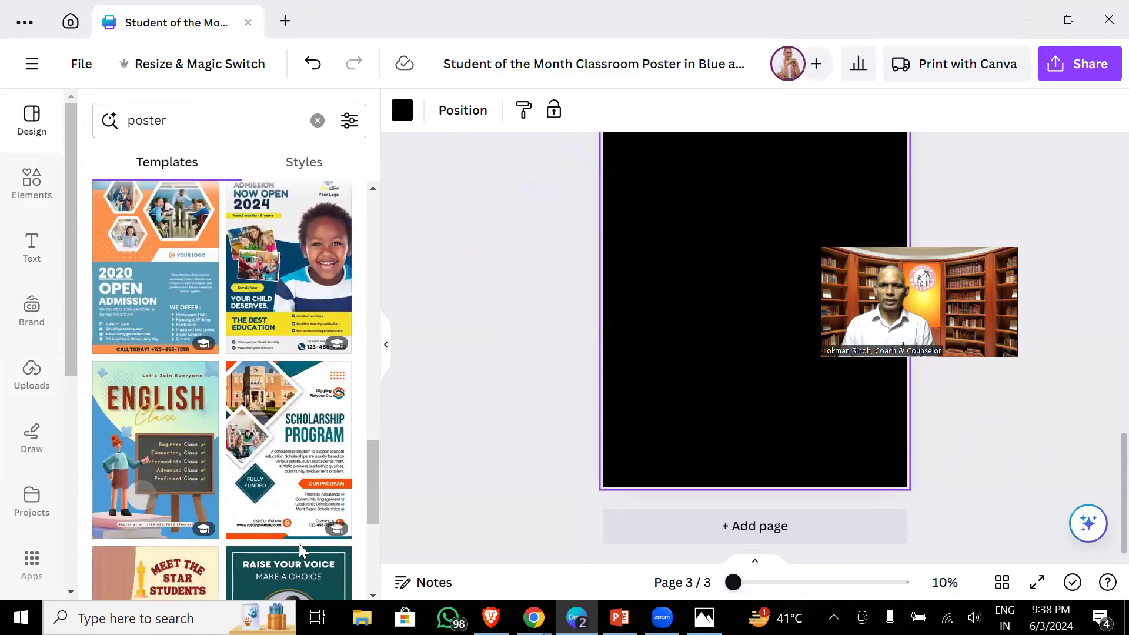
scroll(299, 543, "down", 5)
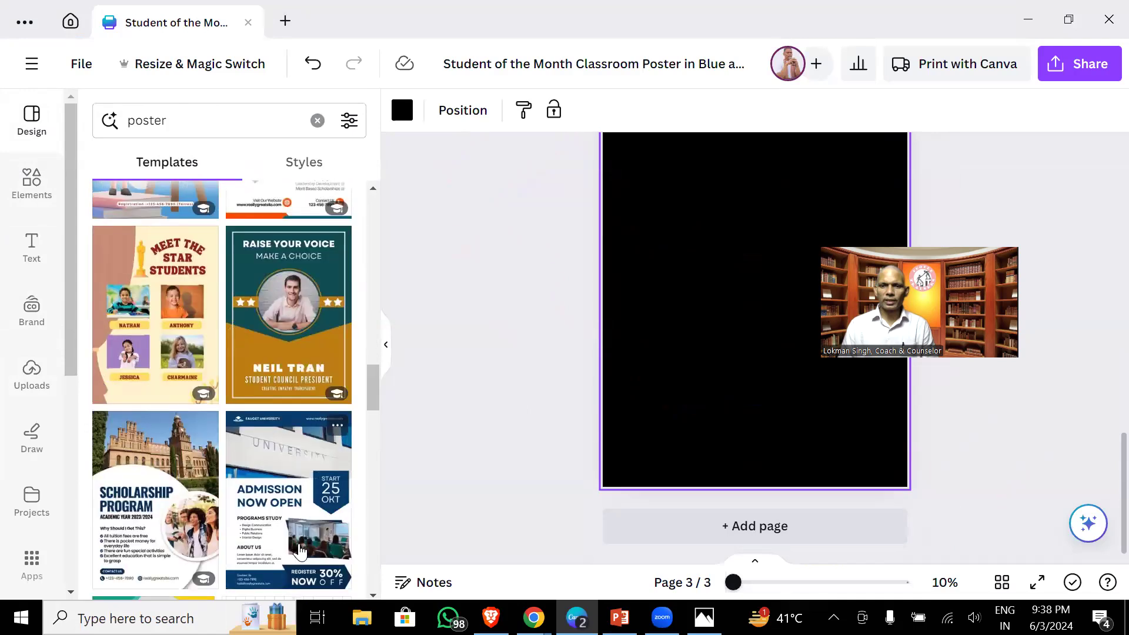
scroll(299, 549, "up", 10)
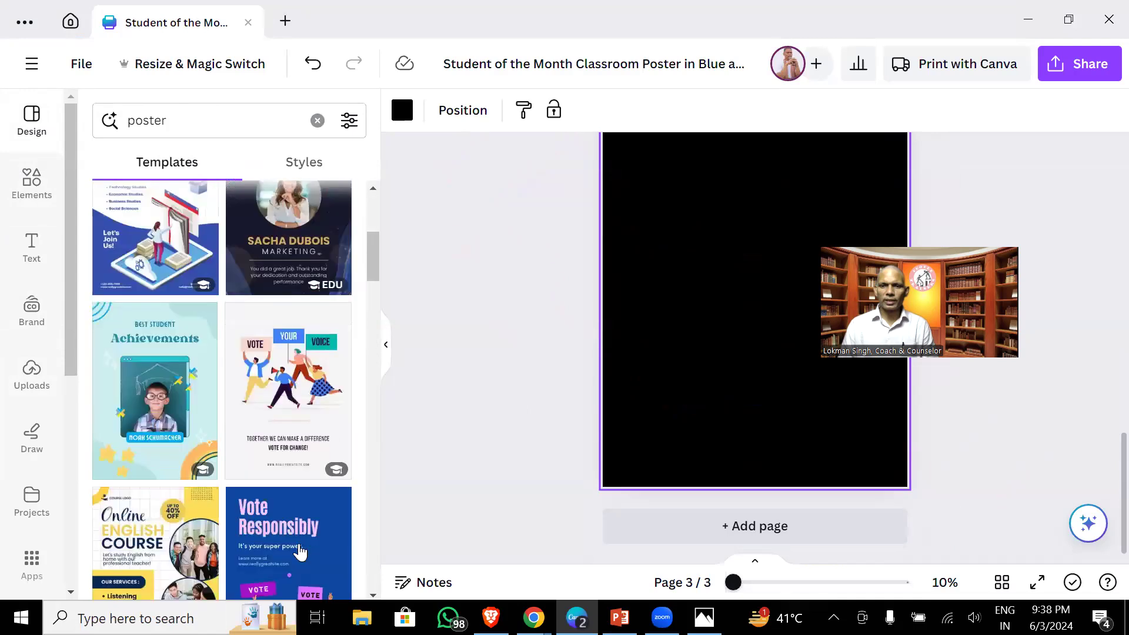
mouse_move(300, 551)
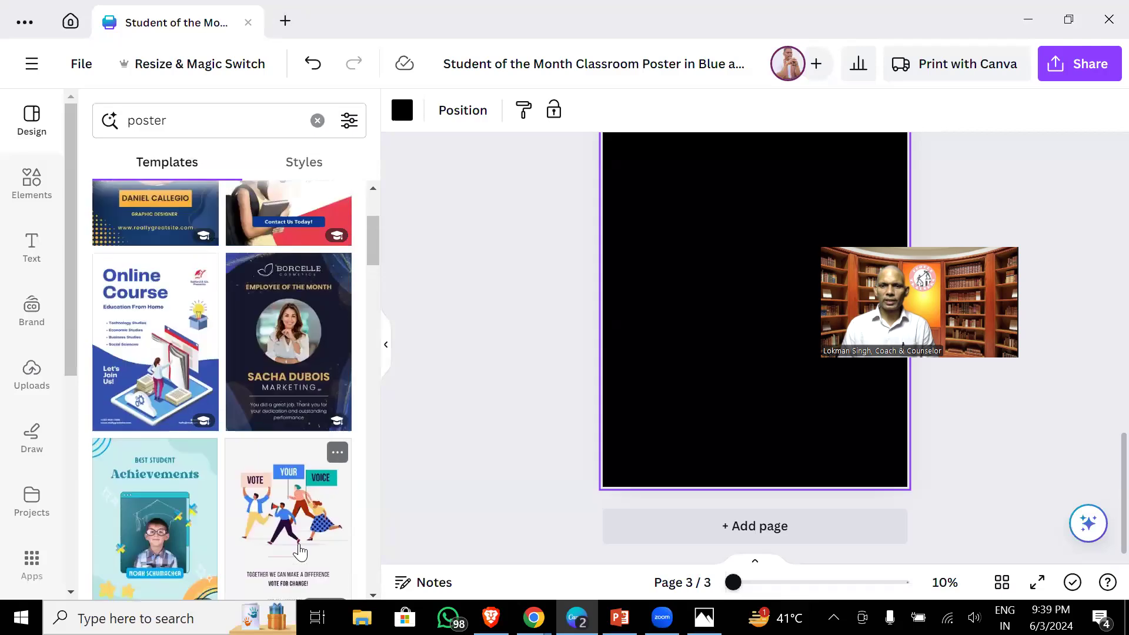
scroll(299, 545, "up", 3)
scroll(299, 543, "down", 15)
scroll(299, 543, "up", 9)
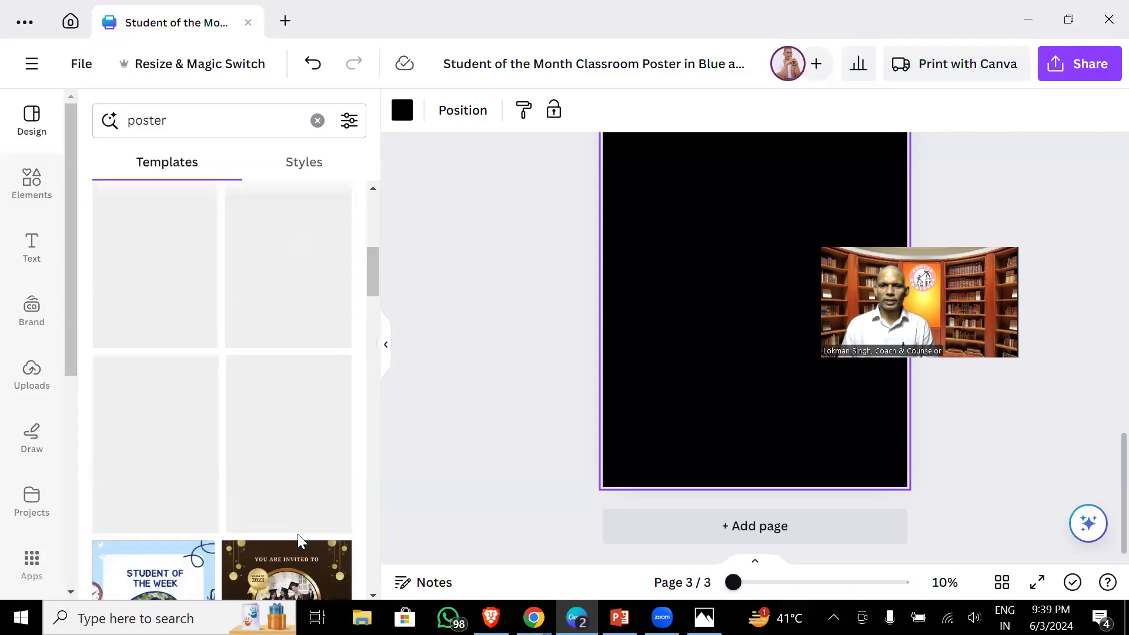
- Search 'instagram post' templates and apply the Q&A Law Firm template to page 3
left_click(167, 120)
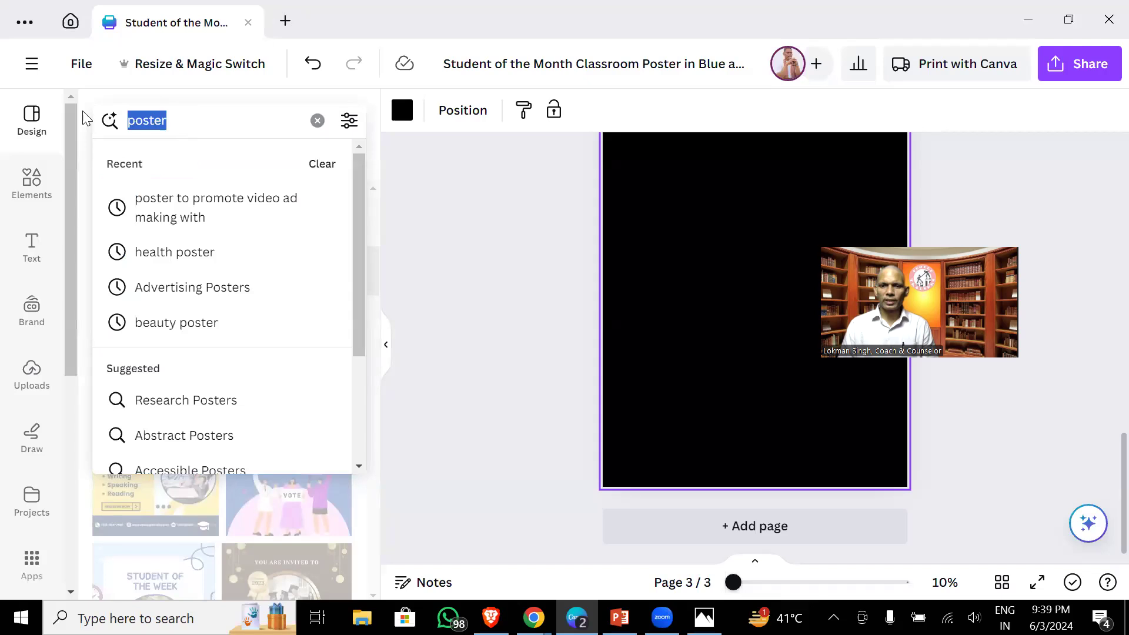
type("instagram post")
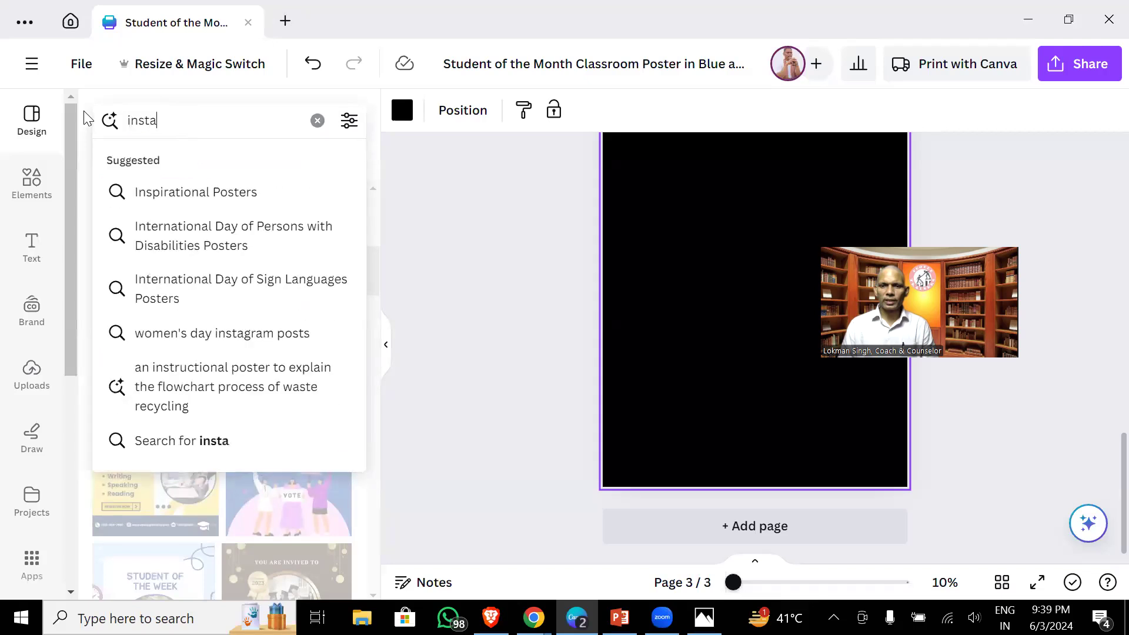
key("Return")
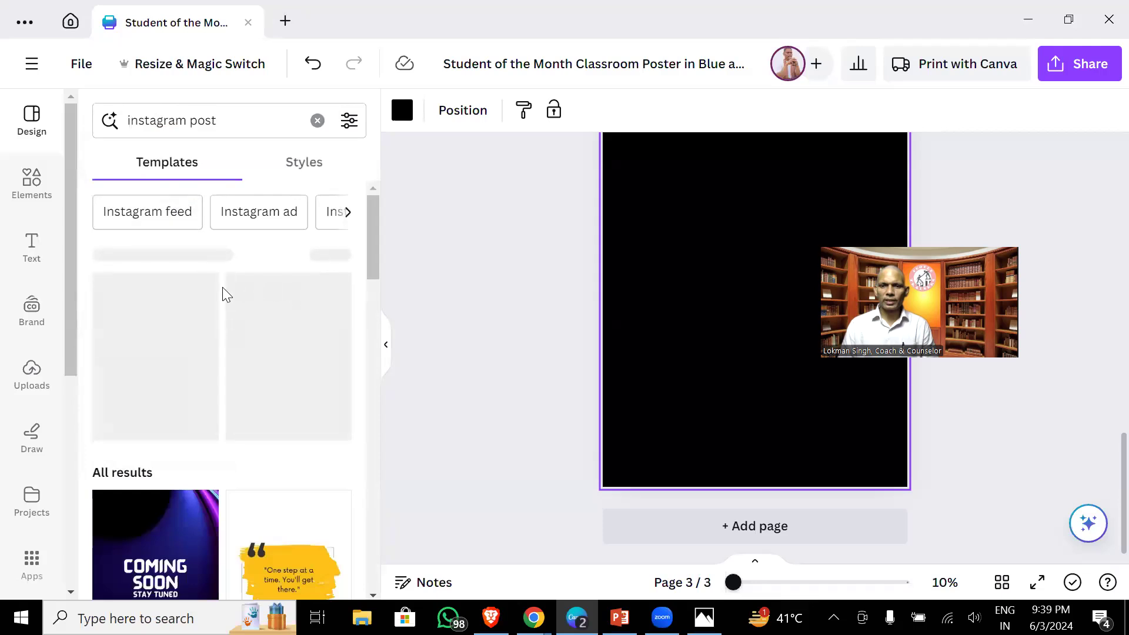
scroll(224, 288, "down", 6)
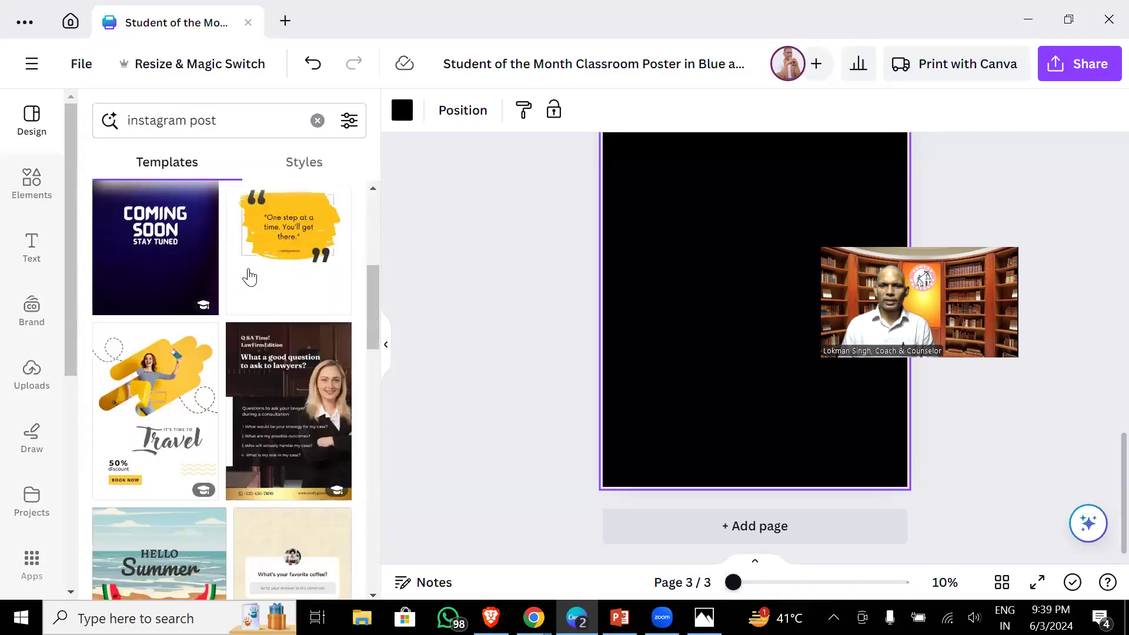
left_click(288, 388)
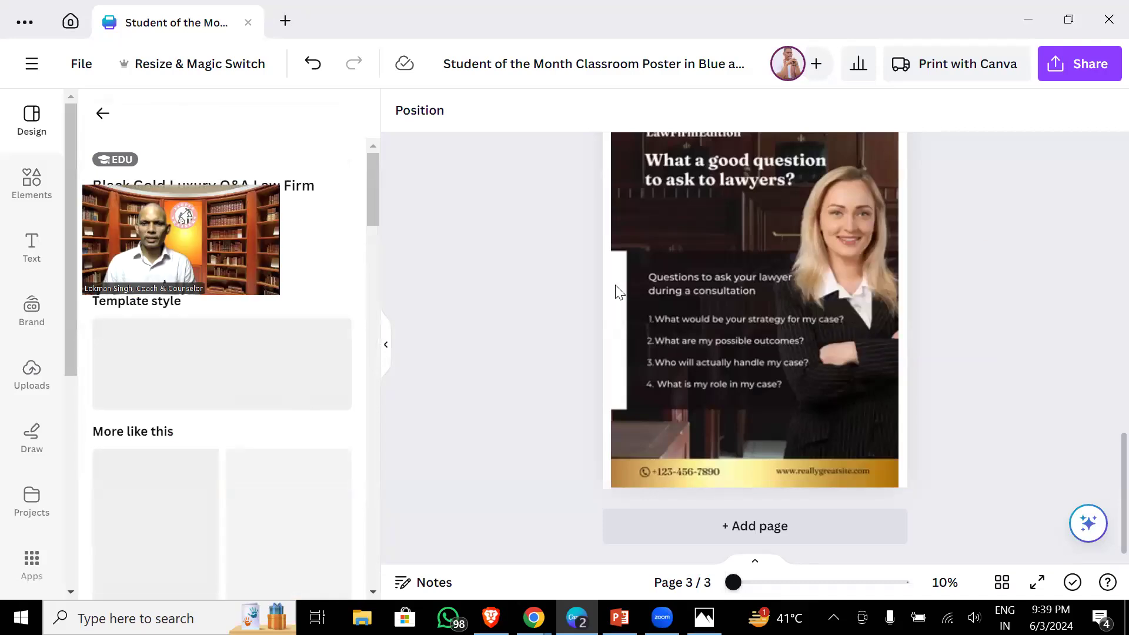
- Paste the copied woman's photo onto page 3 and drag it over the right side
scroll(594, 282, "up", 3)
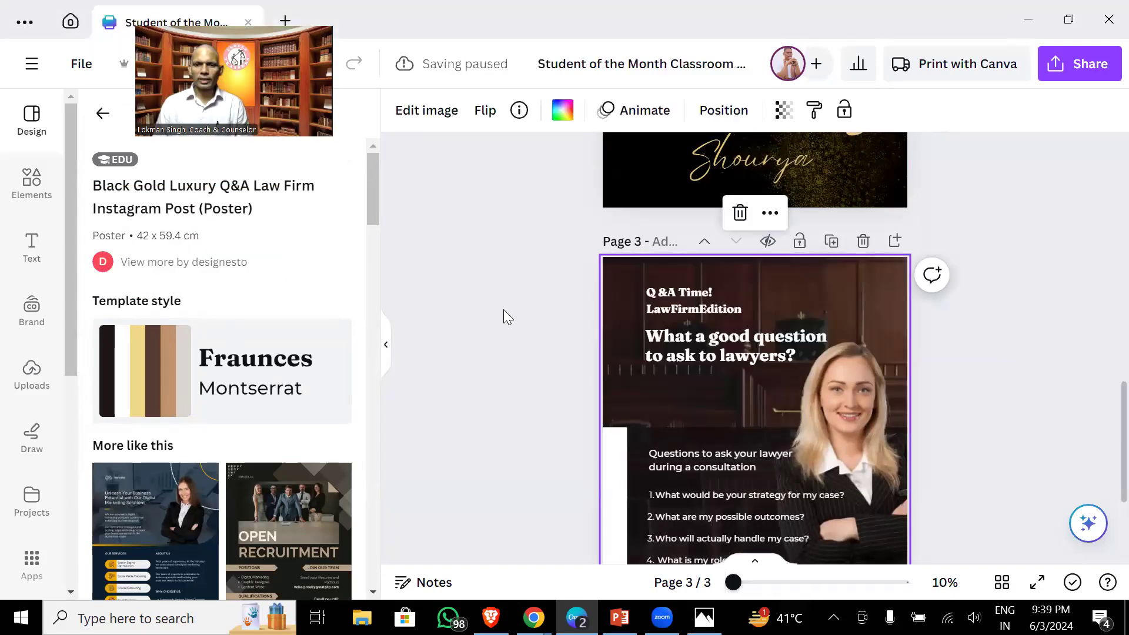
right_click(842, 280)
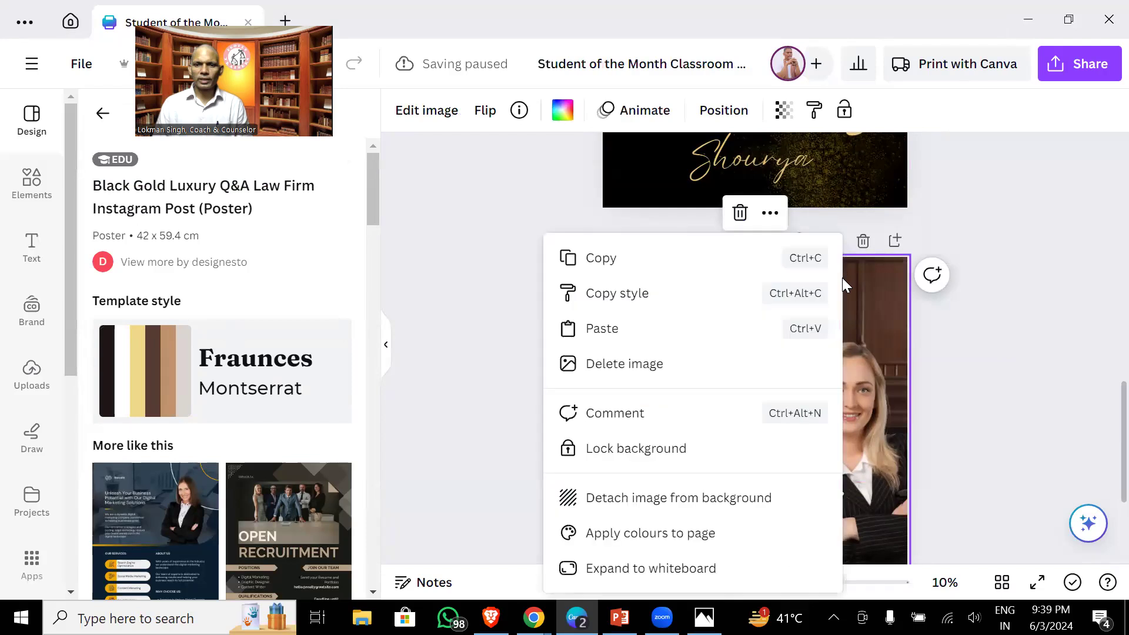
left_click(729, 321)
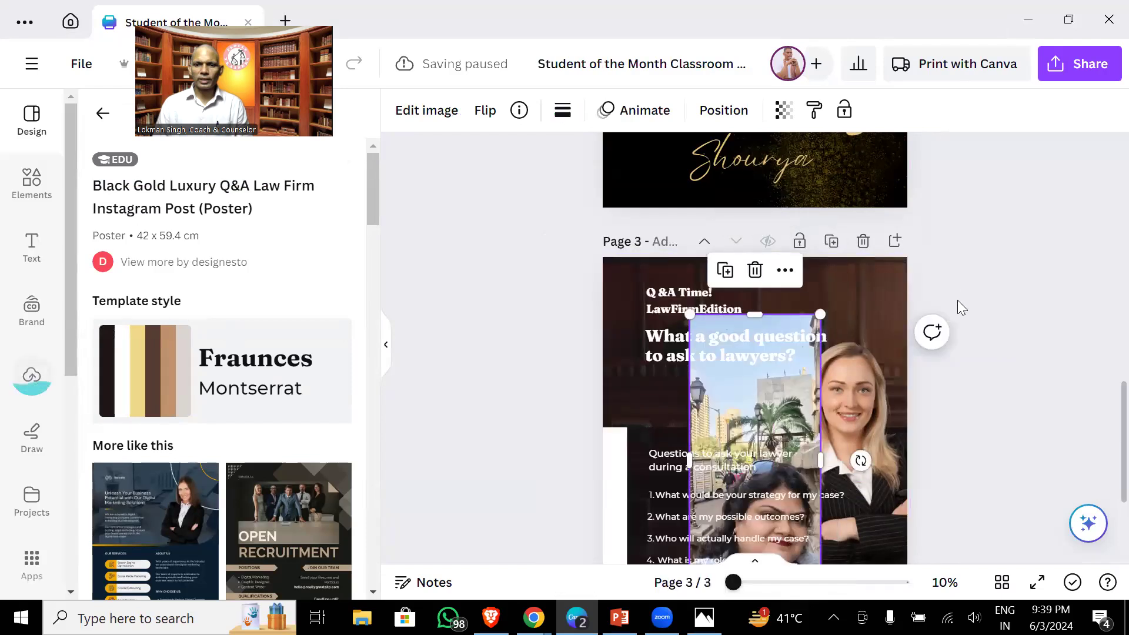
left_click_drag(806, 382, 755, 303)
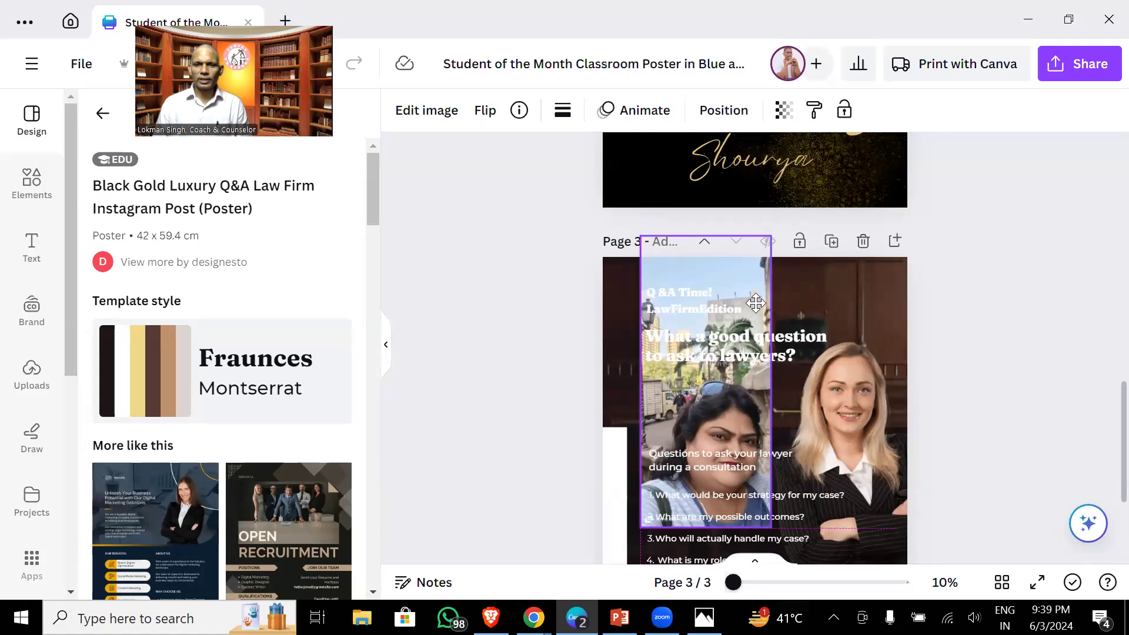
left_click_drag(756, 303, 895, 326)
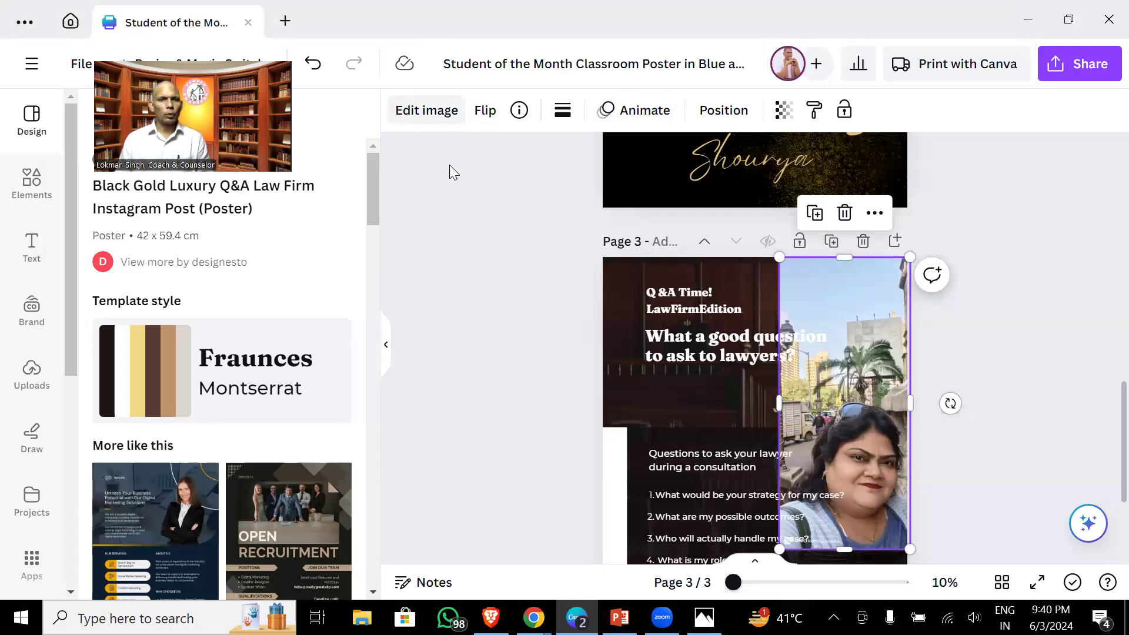
- Remove the pasted photo's background with BG Remover and crop the top off the cut-out
left_click(427, 110)
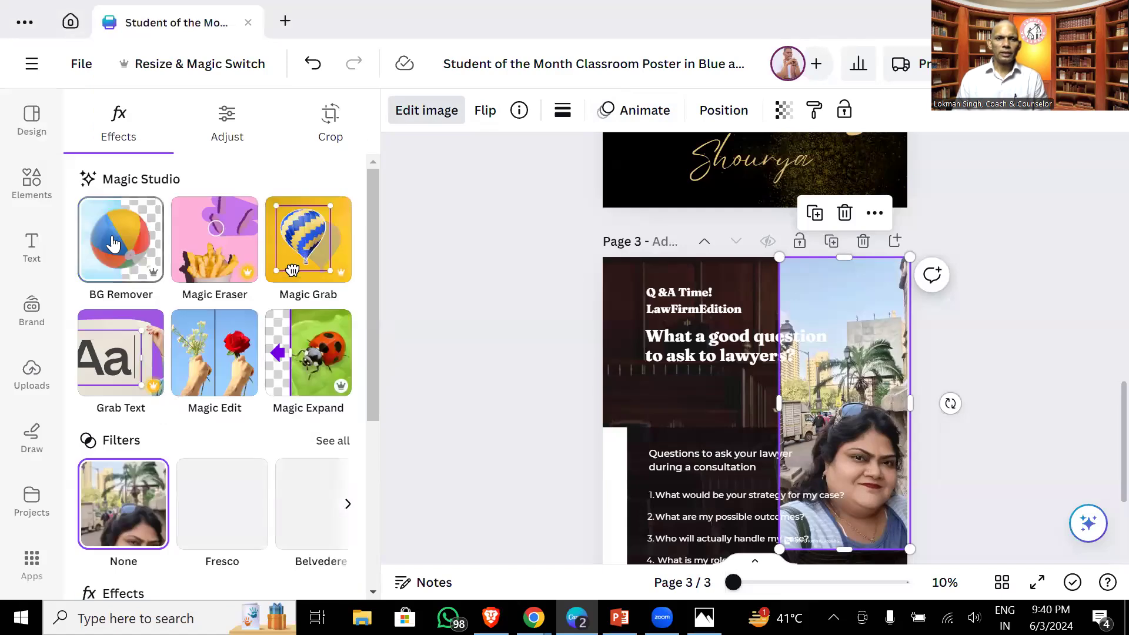
left_click(114, 244)
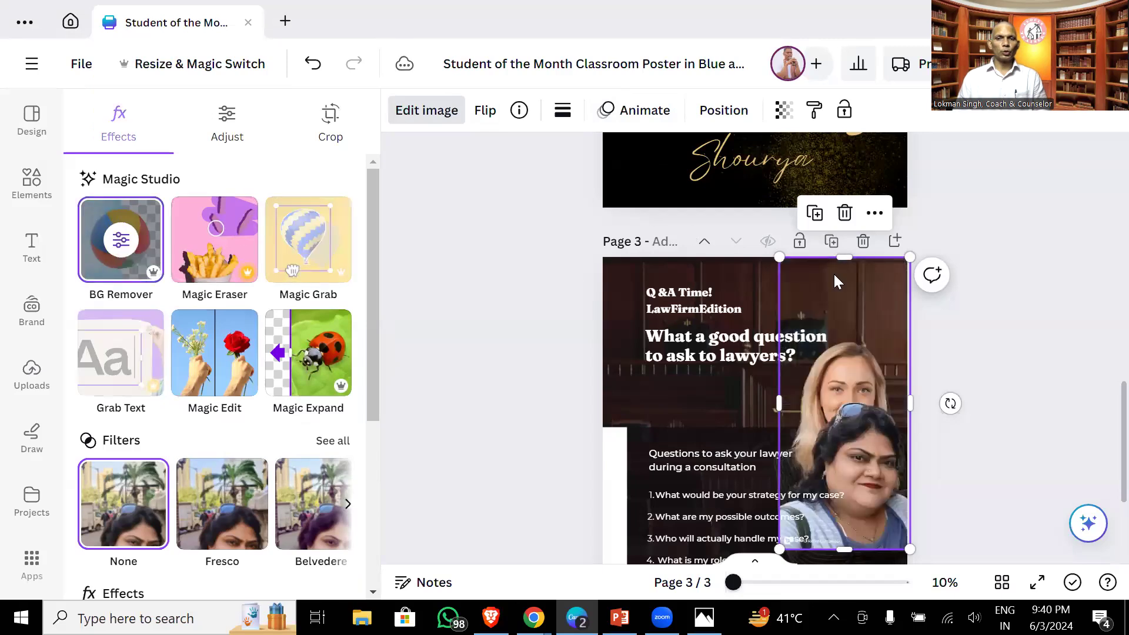
left_click_drag(815, 444, 726, 434)
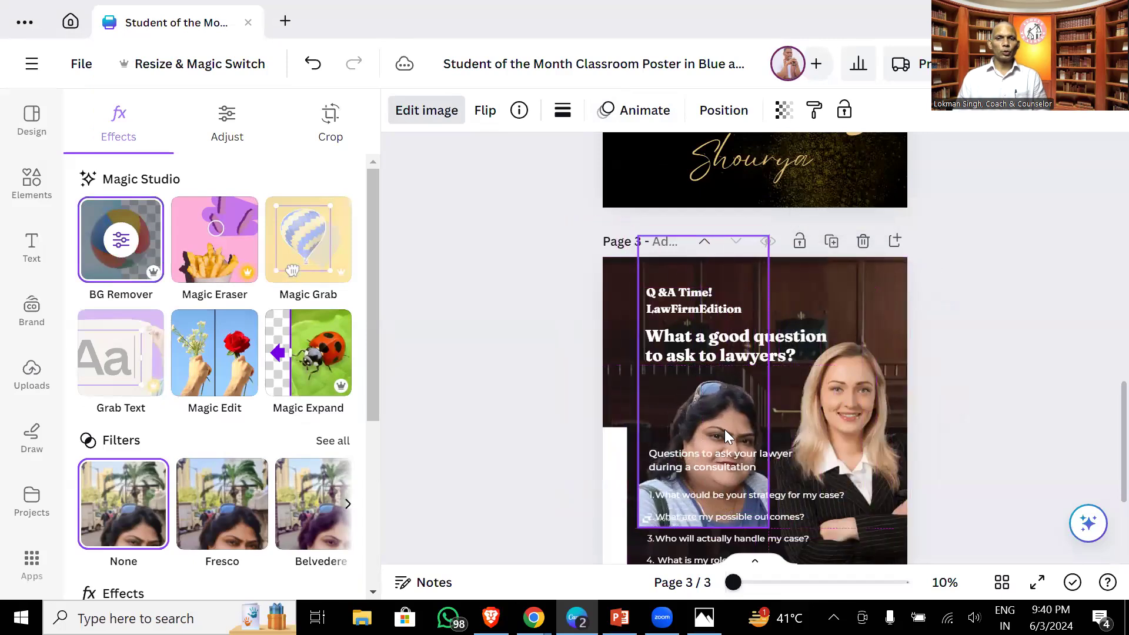
left_click_drag(706, 318, 859, 381)
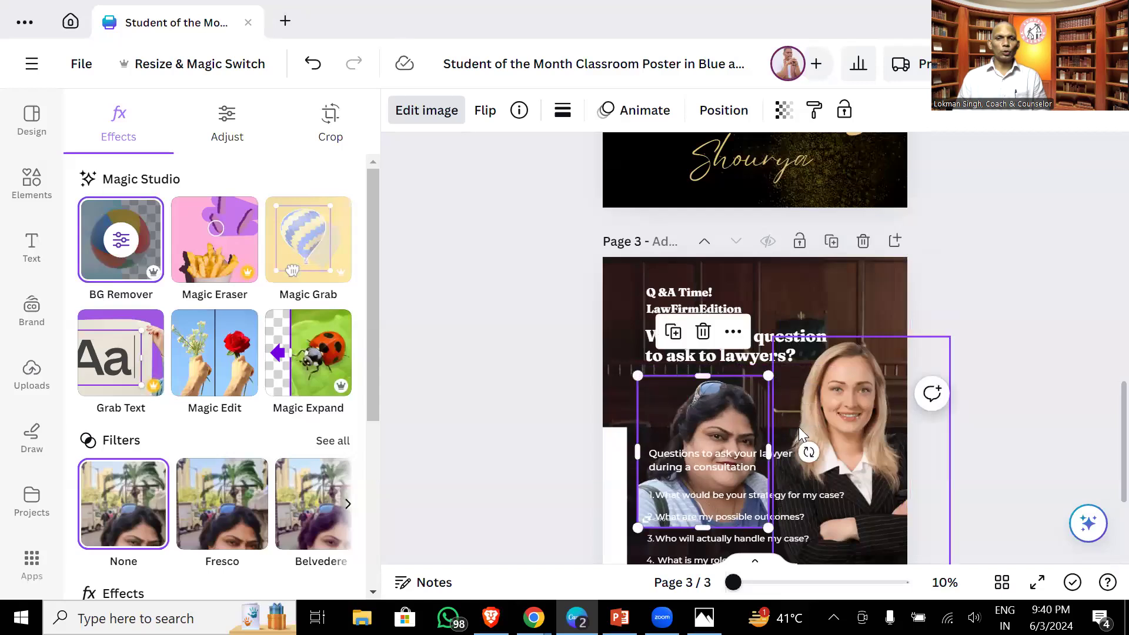
- Delete the template's blonde model photo and move the cut-out woman to the right
left_click(820, 420)
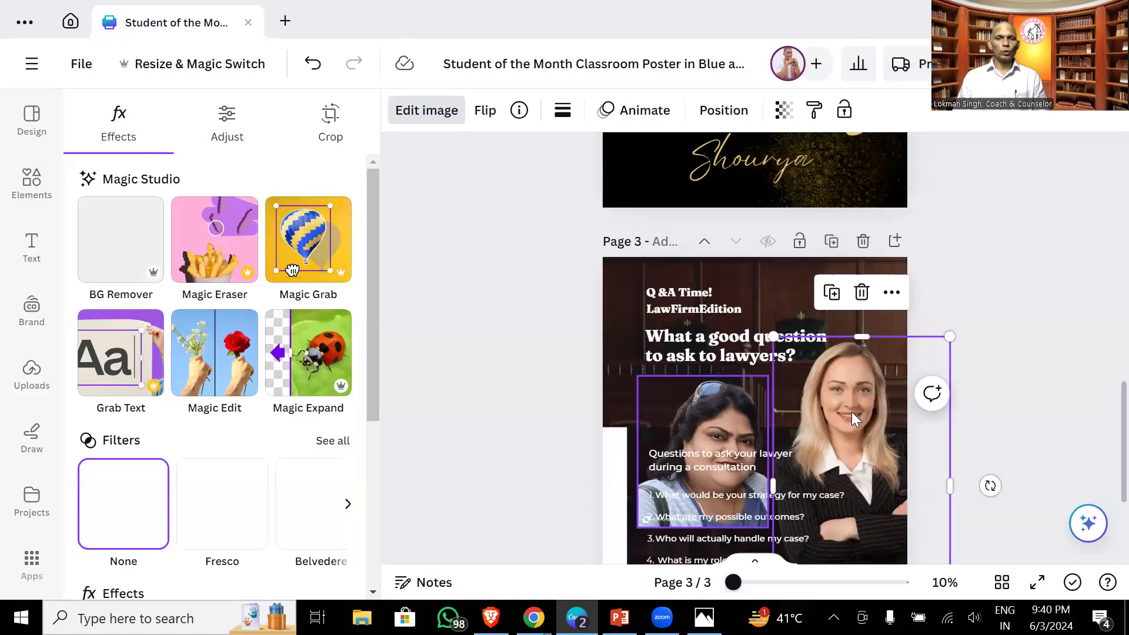
left_click_drag(700, 435, 808, 413)
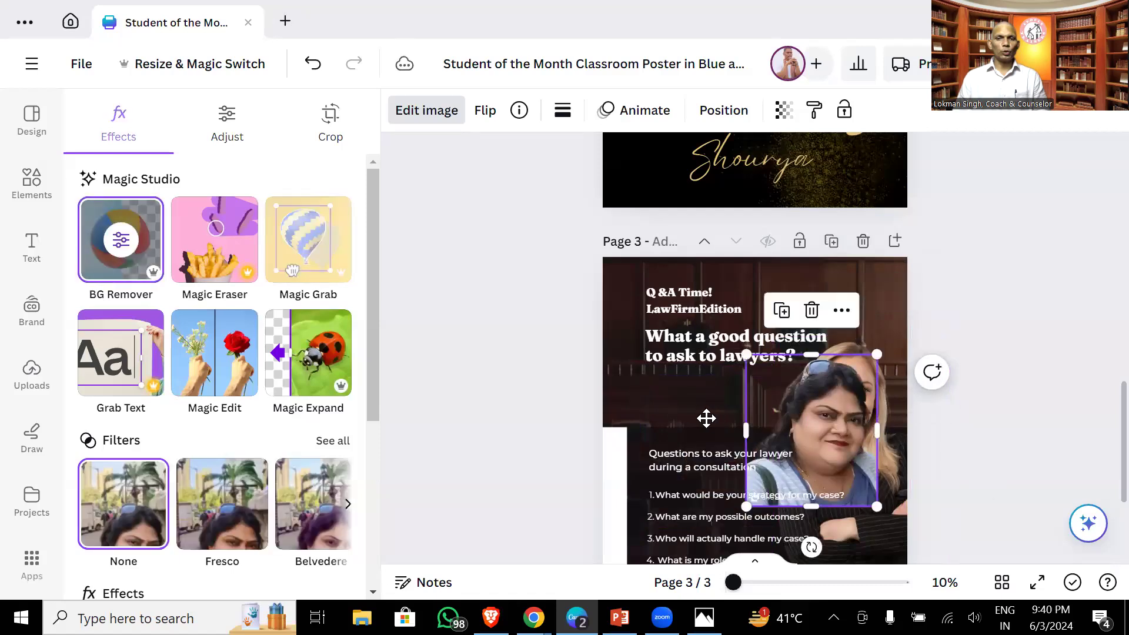
key("ctrl+z")
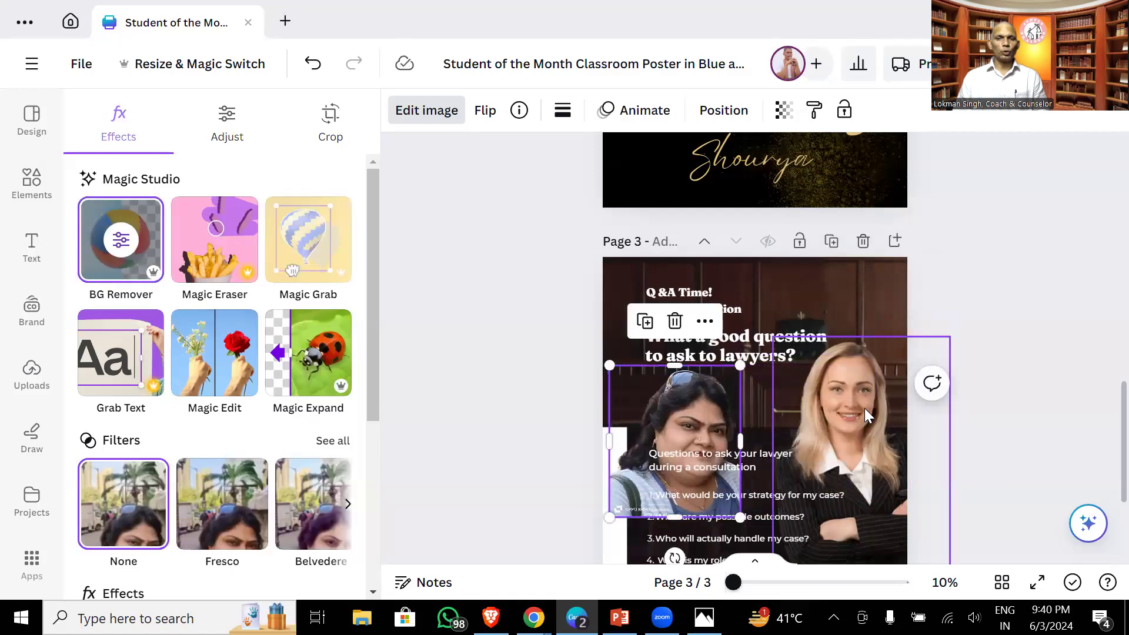
key("Delete")
left_click_drag(697, 403, 897, 428)
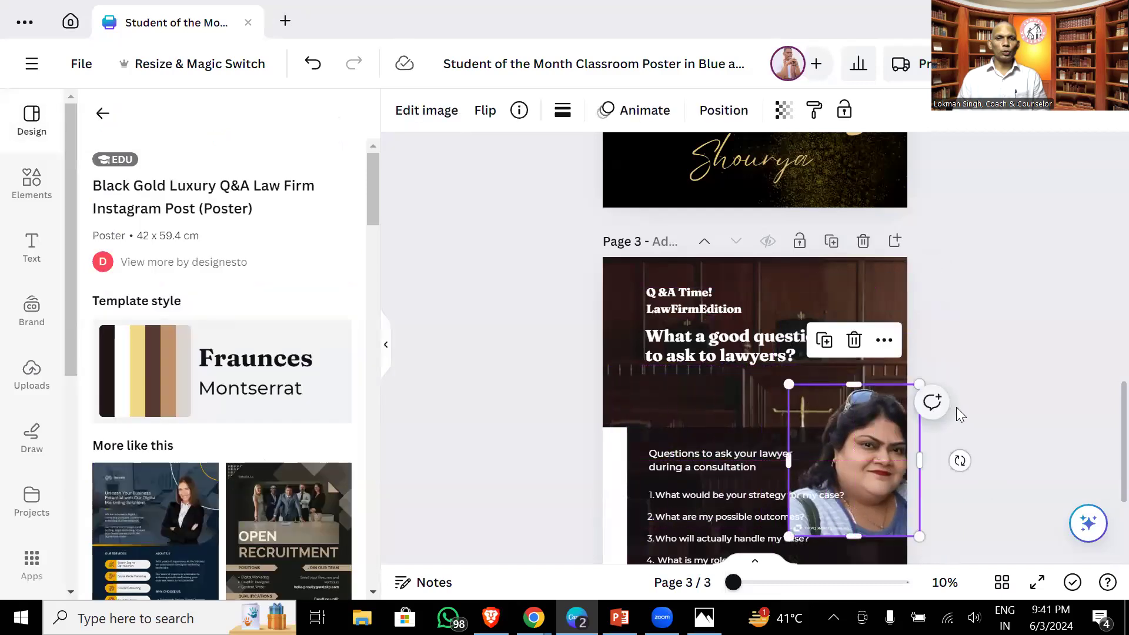
- Move the woman's photo lower and enlarge it from its corner
scroll(956, 407, "down", 3)
left_click_drag(882, 309, 876, 370)
left_click_drag(788, 304, 690, 187)
left_click(1014, 288)
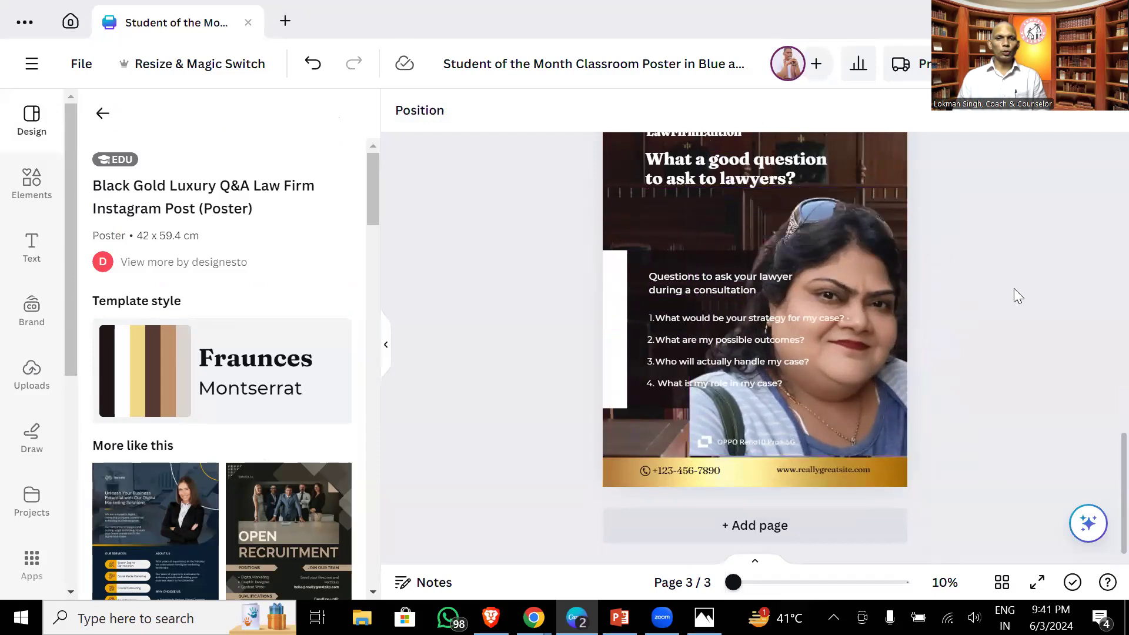
- Move the consultation subtitle up and shrink the numbered question list beneath it
scroll(1013, 288, "up", 1)
scroll(1014, 288, "up", 3)
scroll(1012, 294, "down", 3)
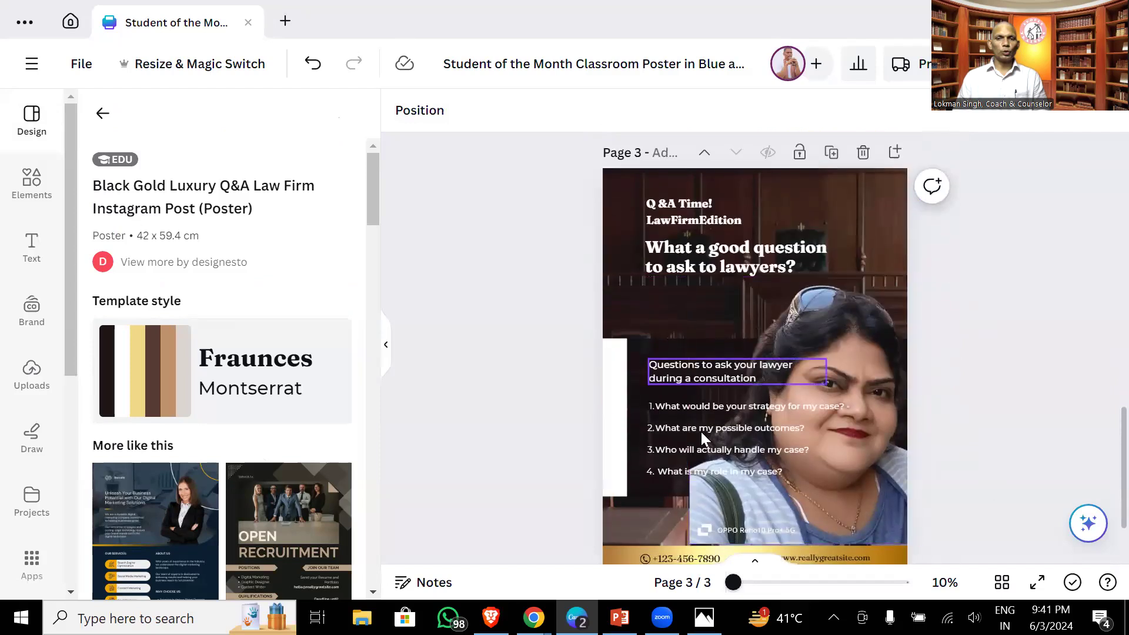
left_click(684, 373)
left_click_drag(686, 368, 650, 306)
left_click_drag(715, 417, 676, 357)
left_click_drag(865, 421, 692, 374)
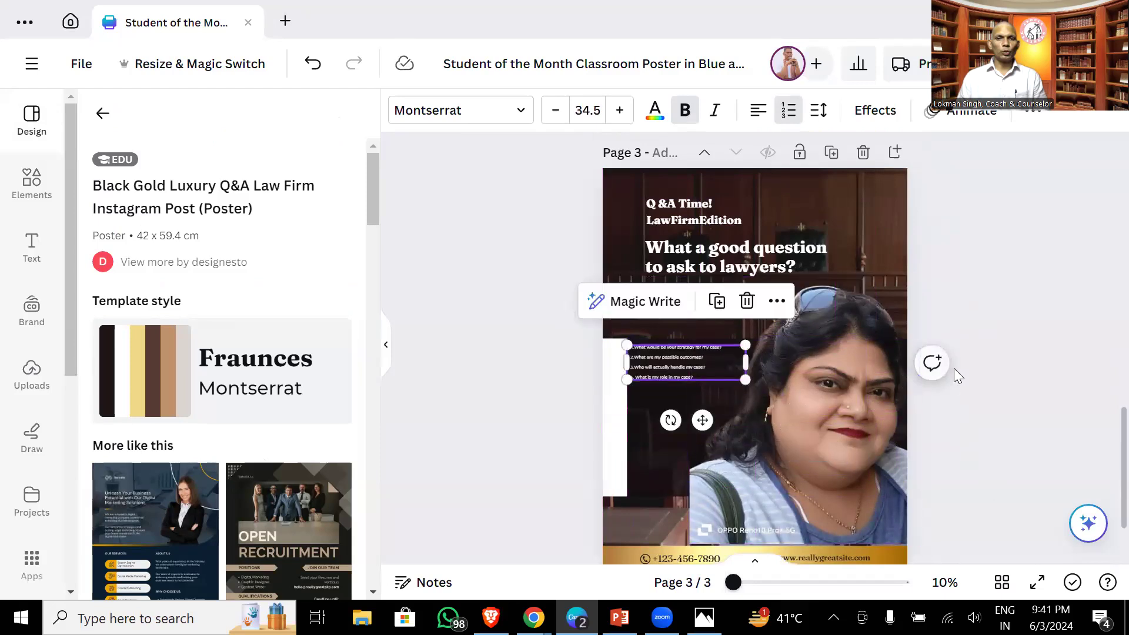
left_click(958, 363)
- Enlarge the woman's photo slightly
scroll(969, 387, "down", 2)
left_click(725, 406)
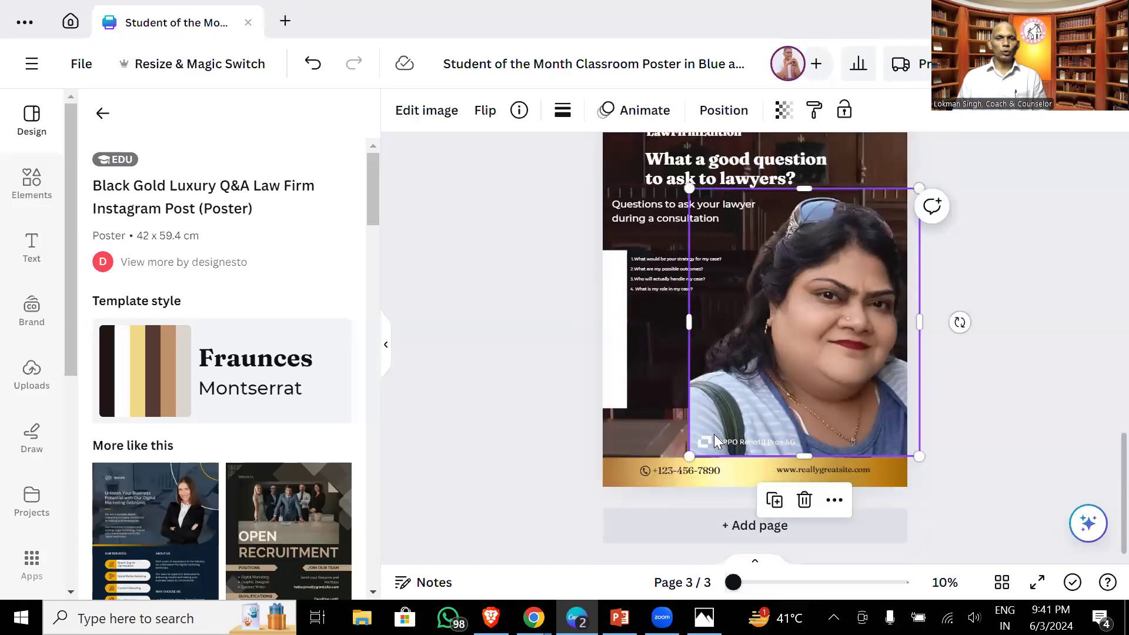
left_click_drag(689, 456, 688, 458)
left_click(1002, 317)
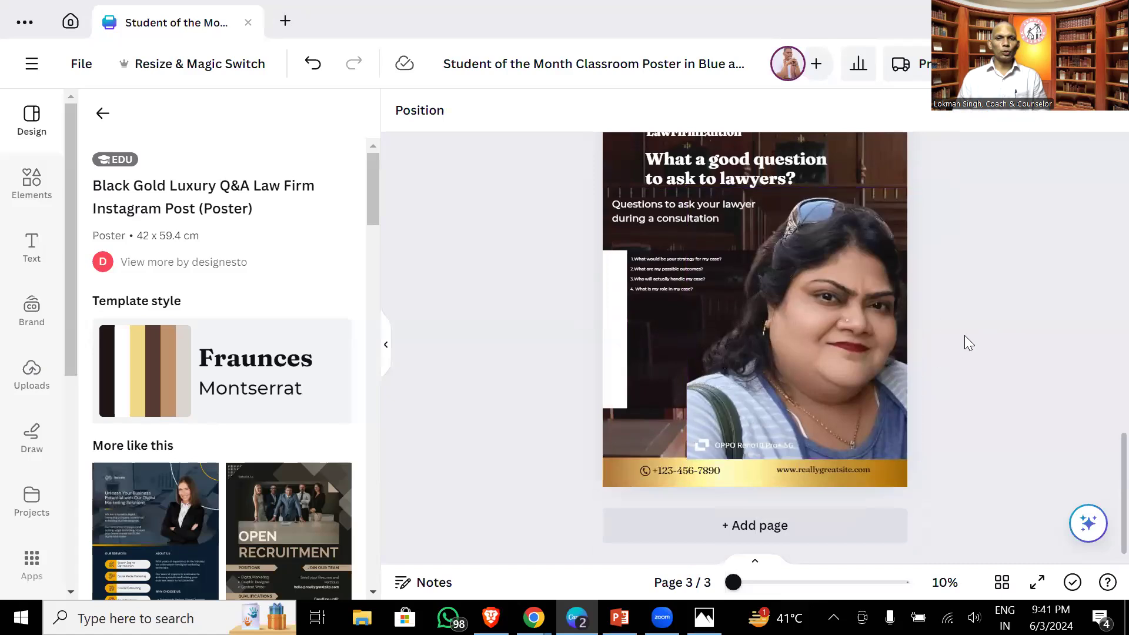
scroll(964, 336, "up", 3)
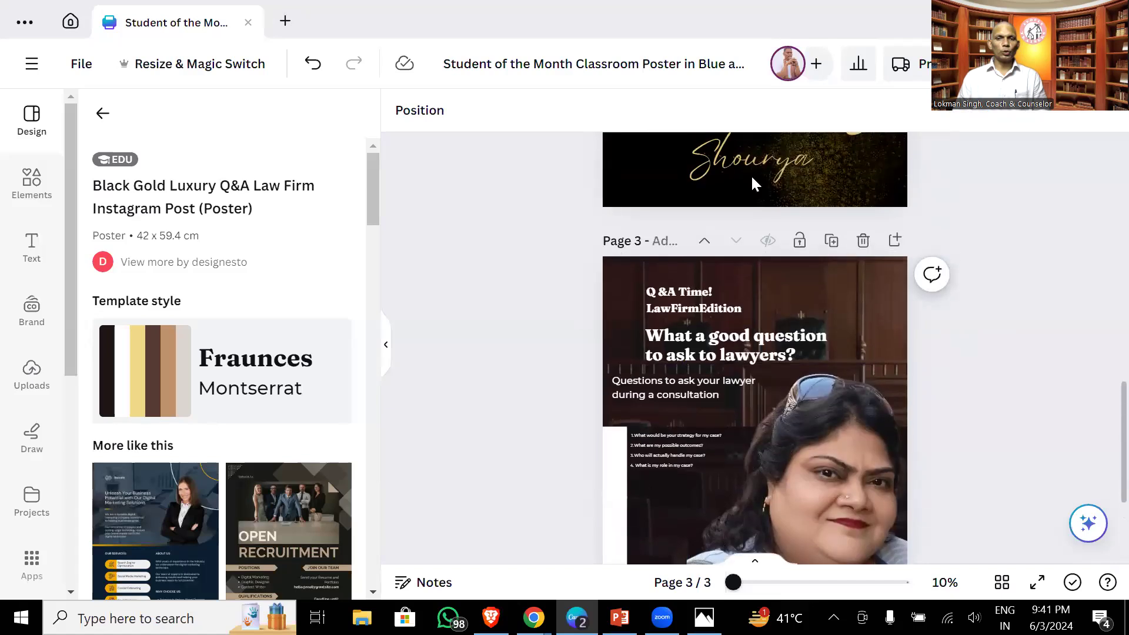
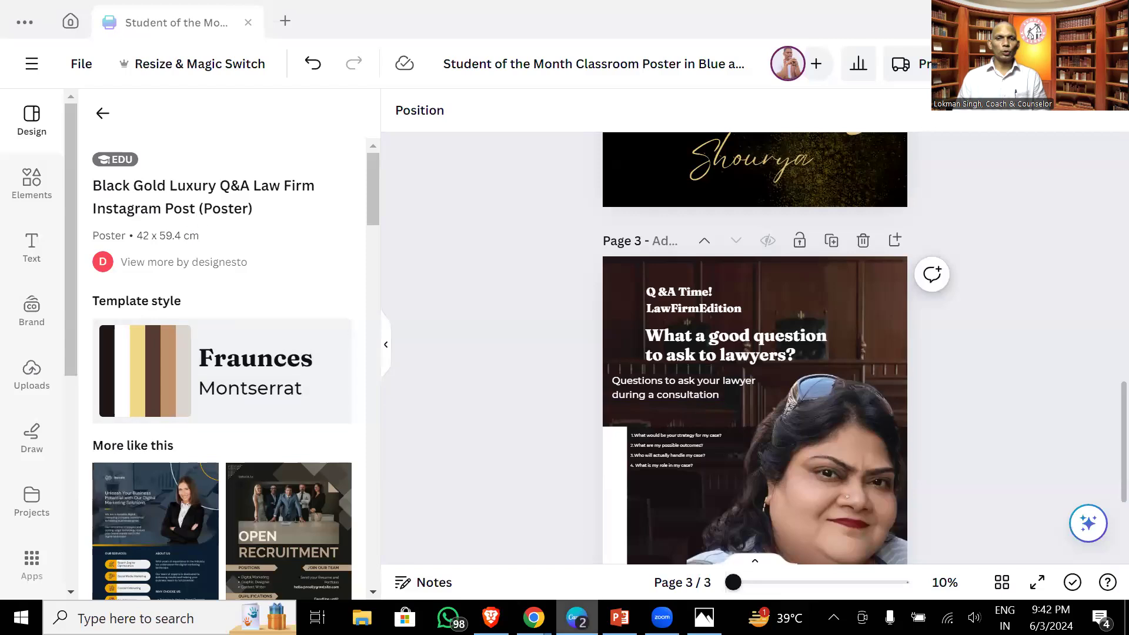
- Look through the numerology ad search results in another browser window, then return to Canva
mouse_move(534, 618)
left_click(525, 576)
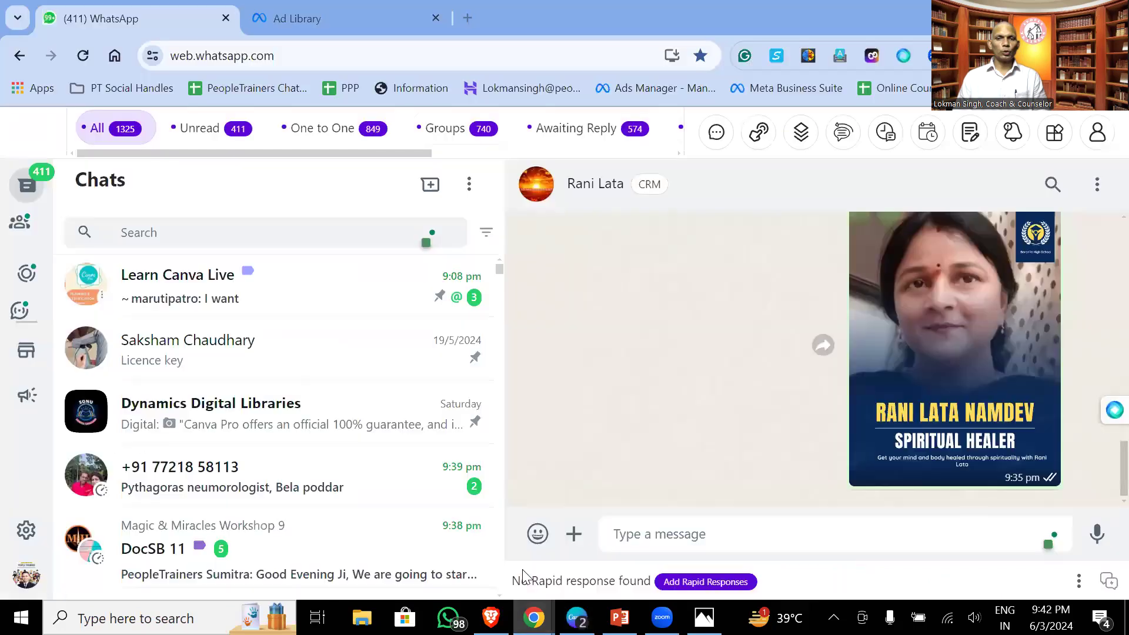
left_click(303, 18)
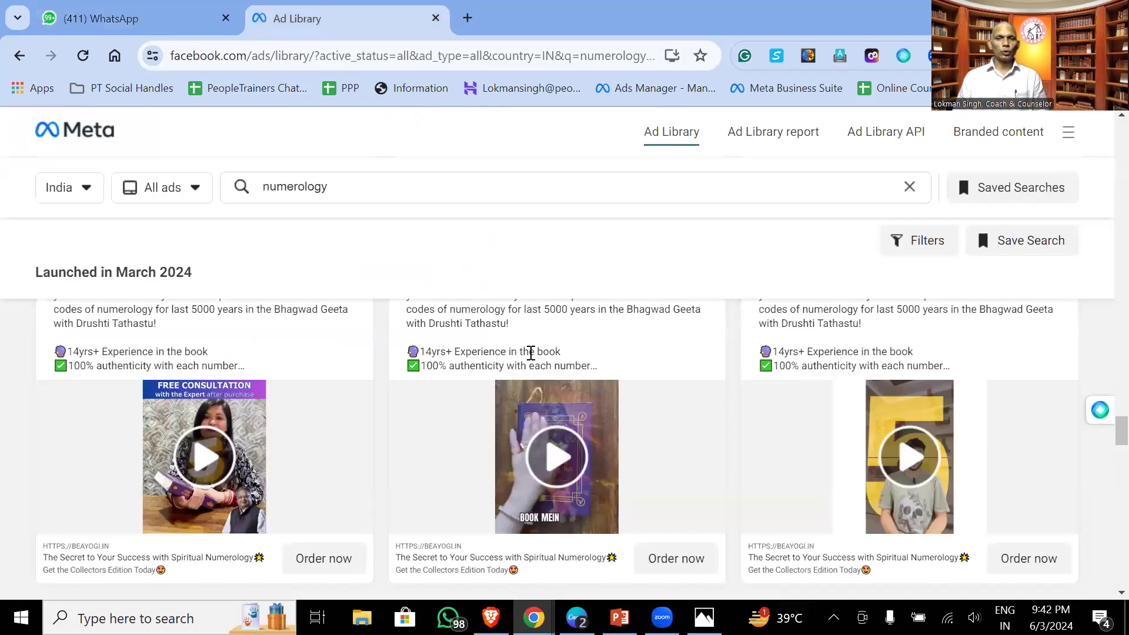
scroll(590, 434, "down", 3)
scroll(589, 436, "down", 10)
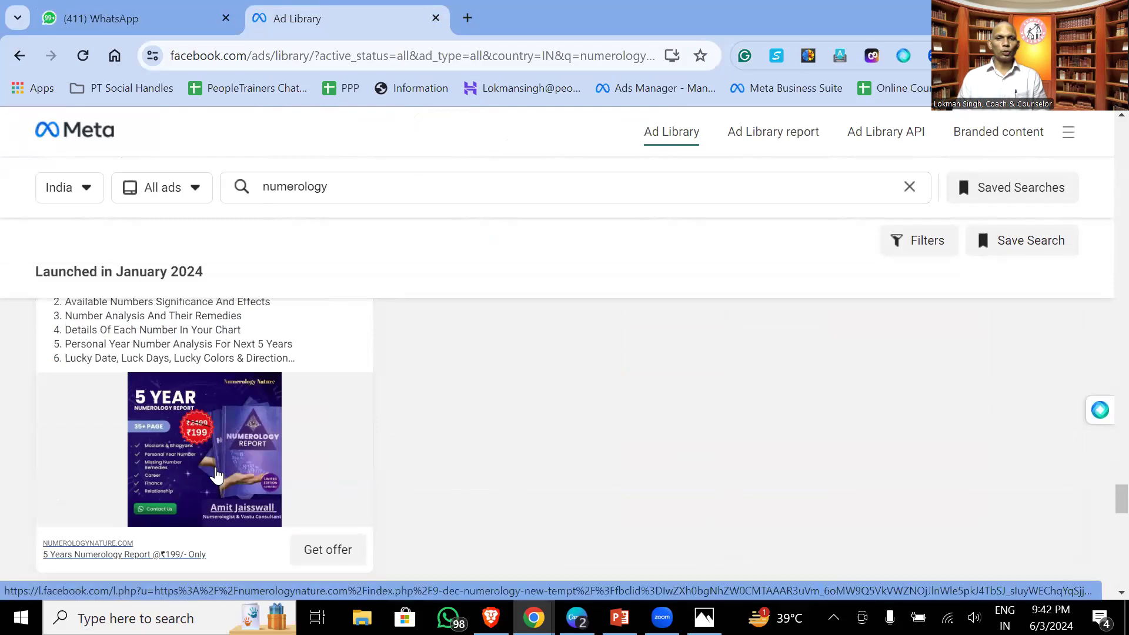
scroll(218, 471, "down", 8)
scroll(221, 463, "down", 10)
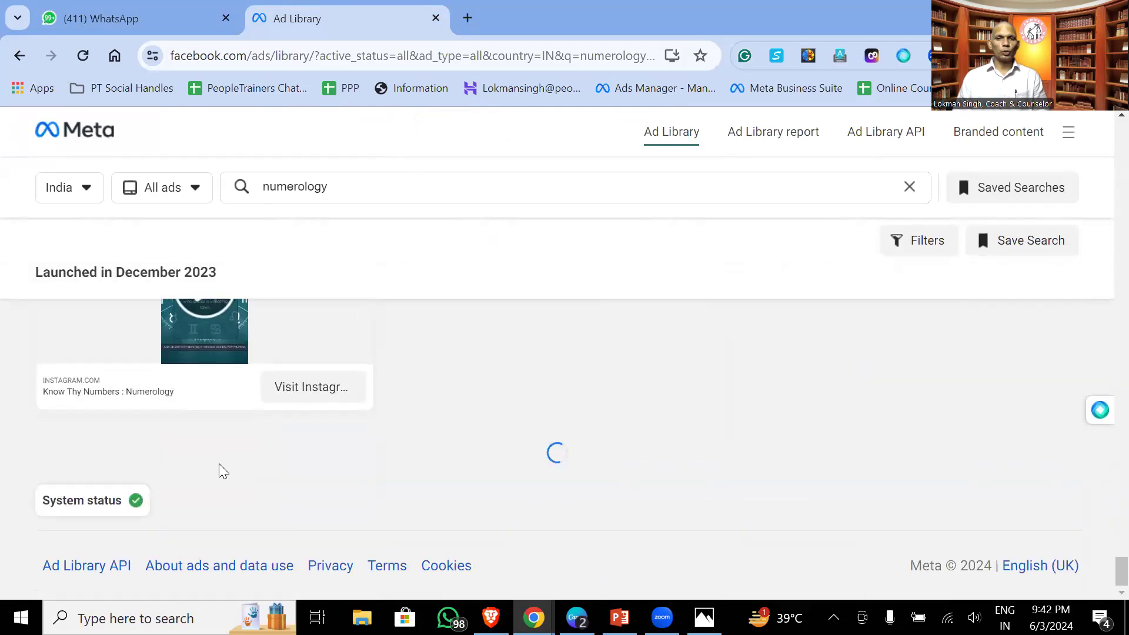
scroll(222, 471, "up", 5)
scroll(220, 470, "up", 10)
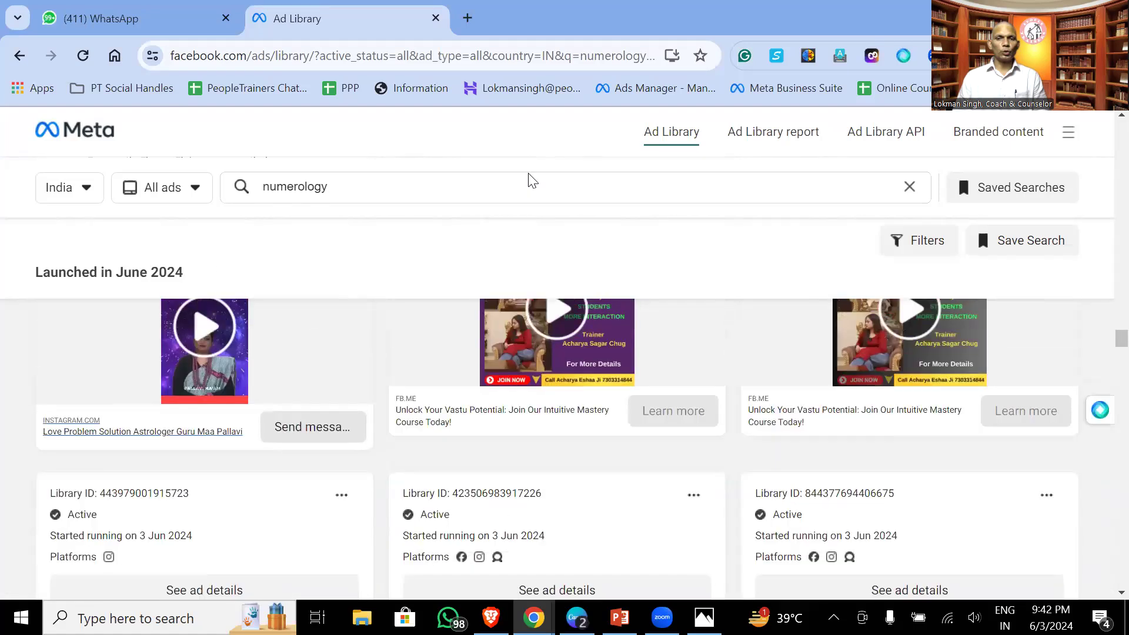
scroll(532, 179, "up", 1)
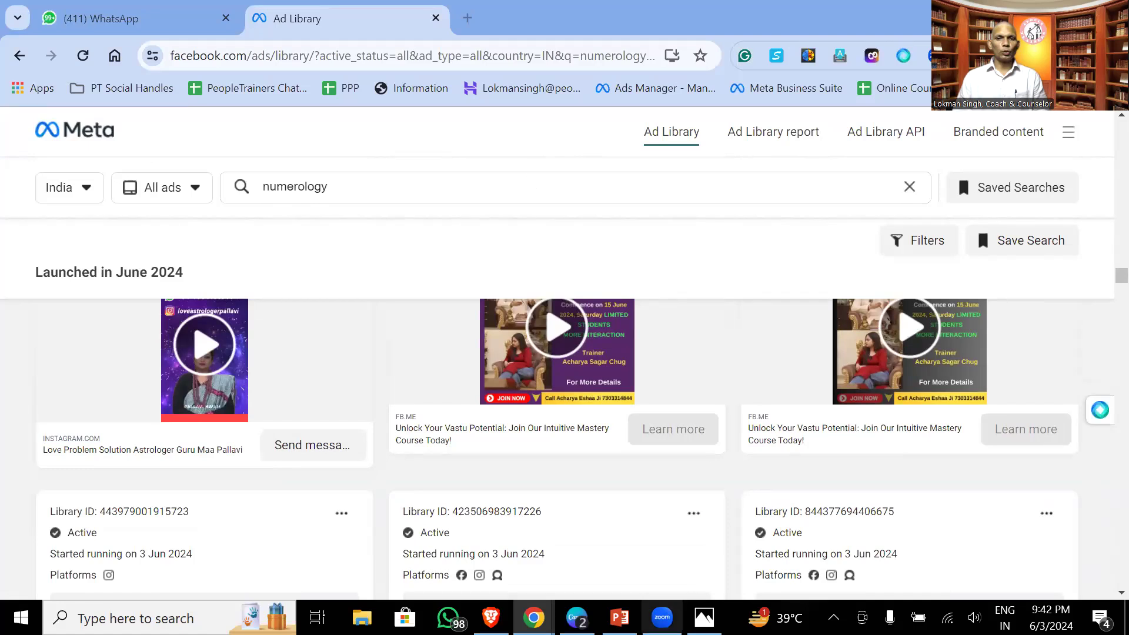
mouse_move(662, 618)
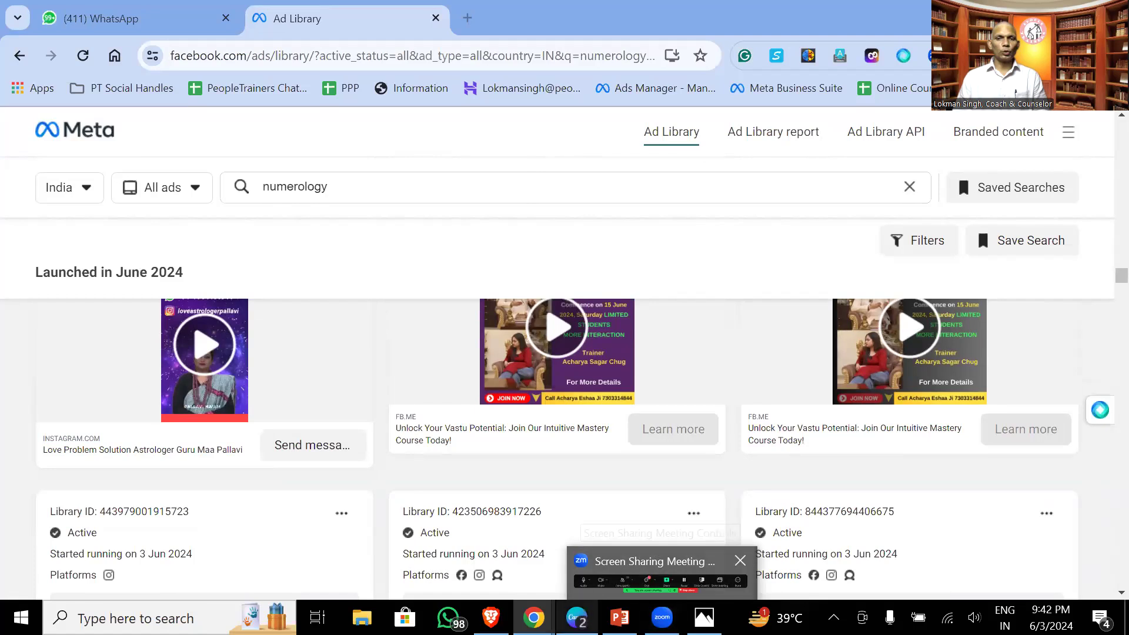
left_click(577, 618)
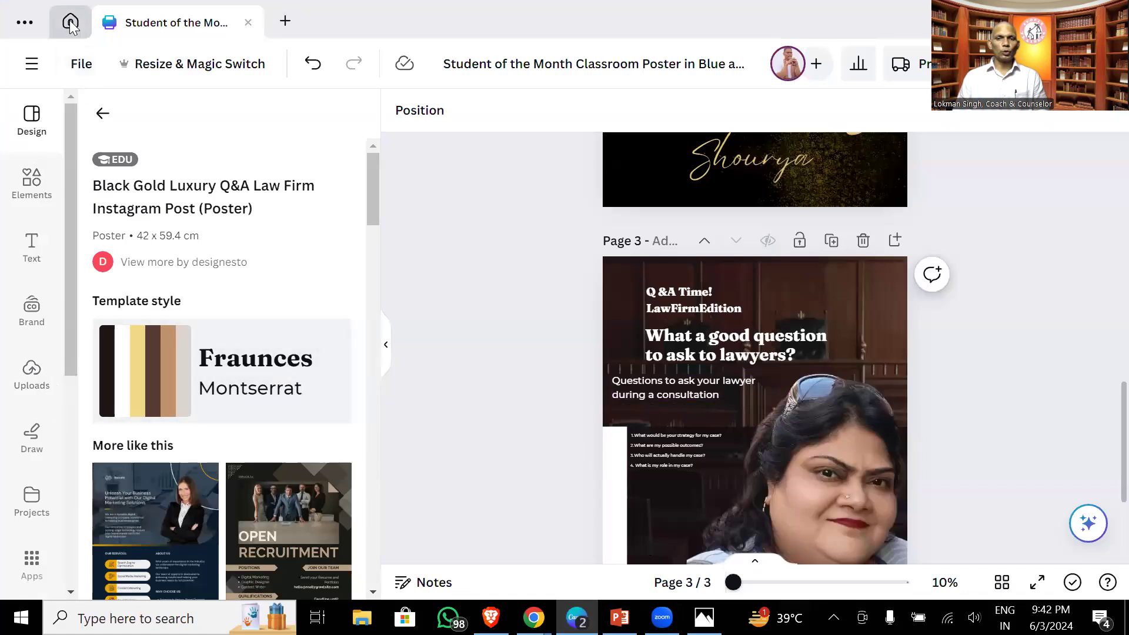
- Close the Student of the Month design and go back to Canva's home page
left_click(87, 26)
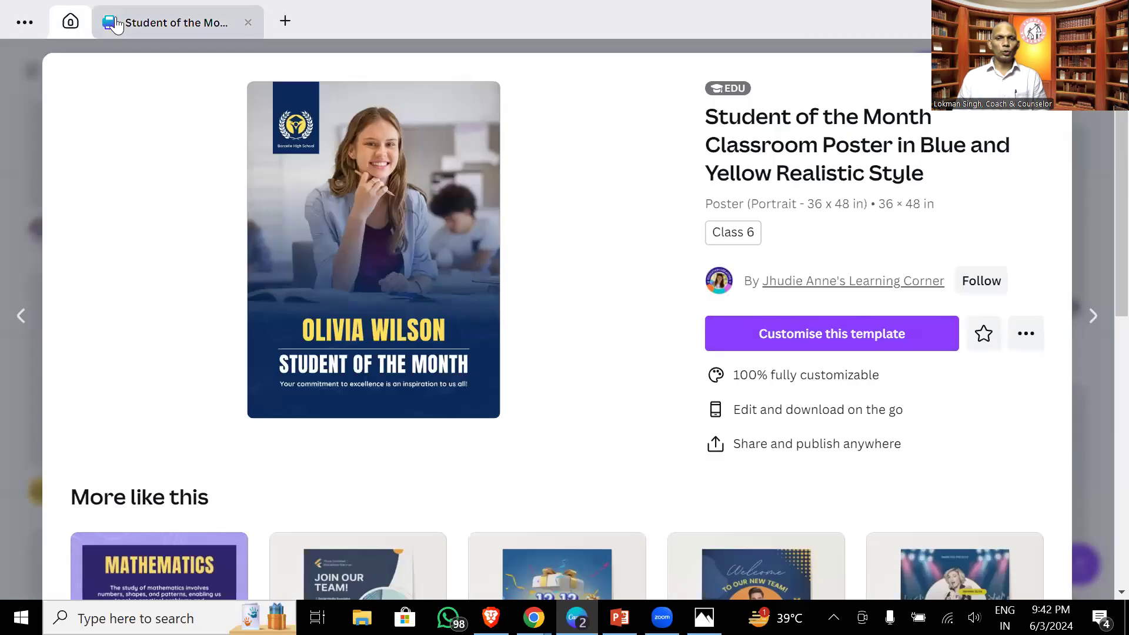
left_click(1091, 70)
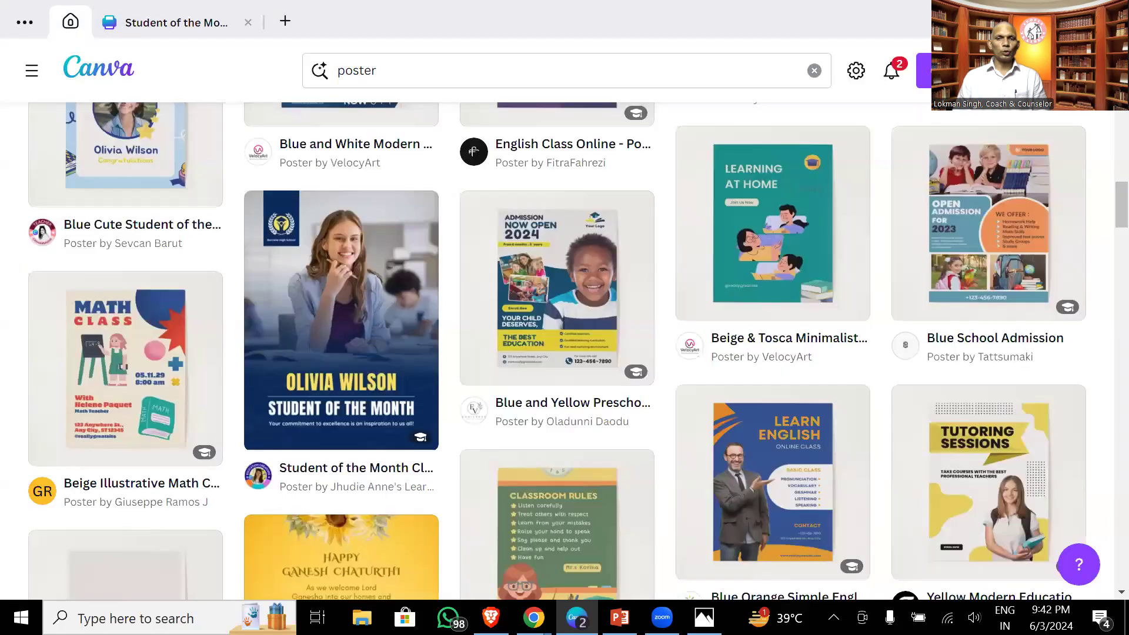
left_click(196, 32)
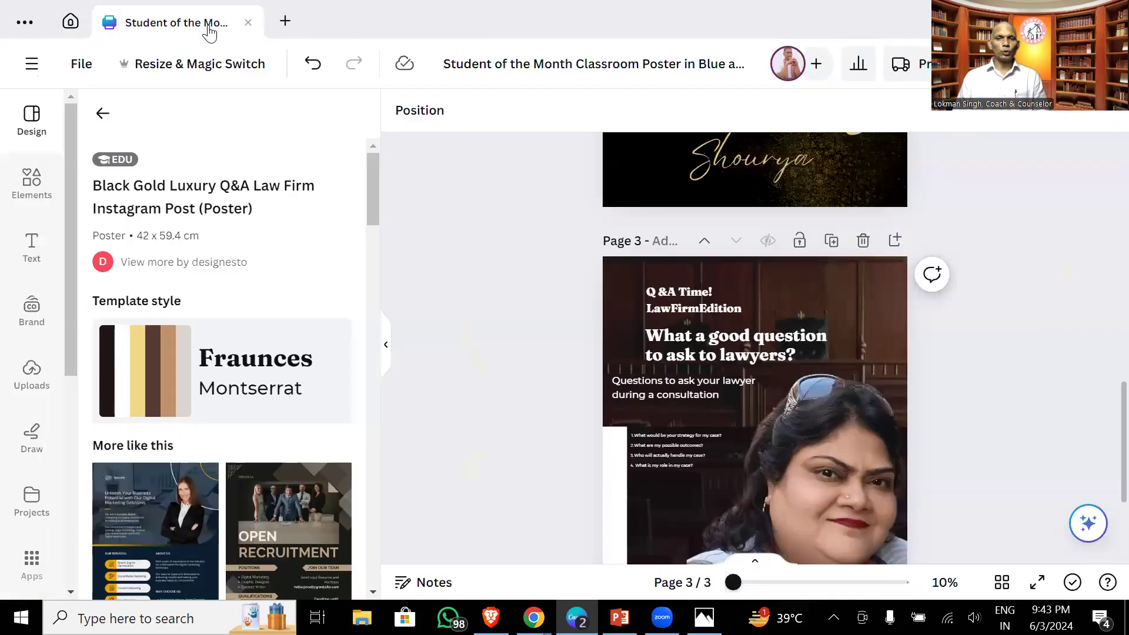
left_click(248, 23)
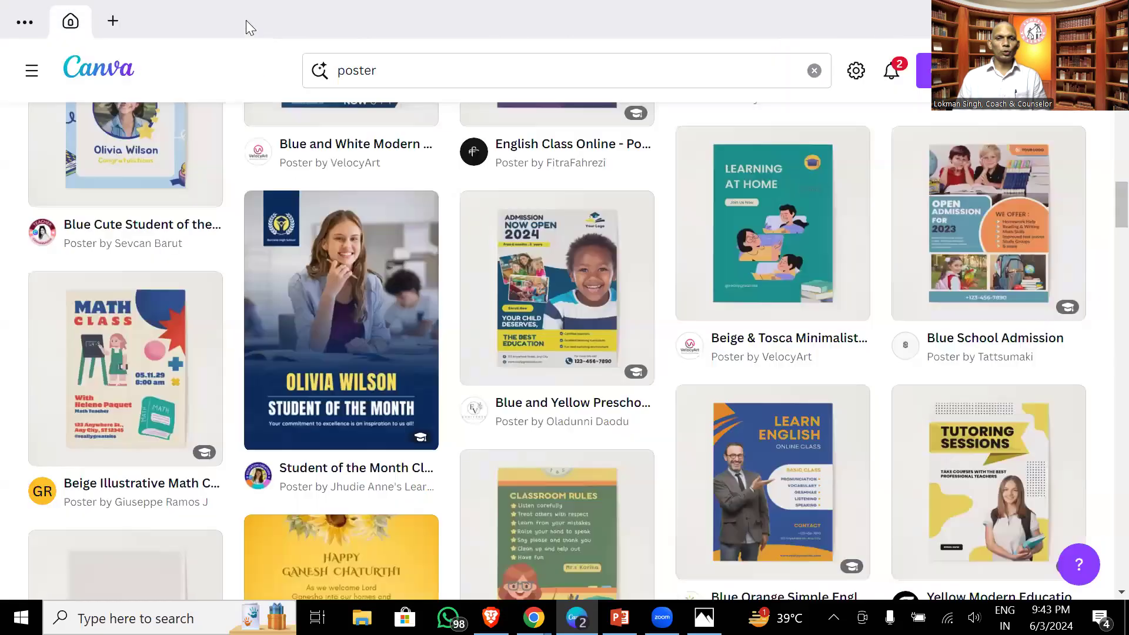
left_click(27, 28)
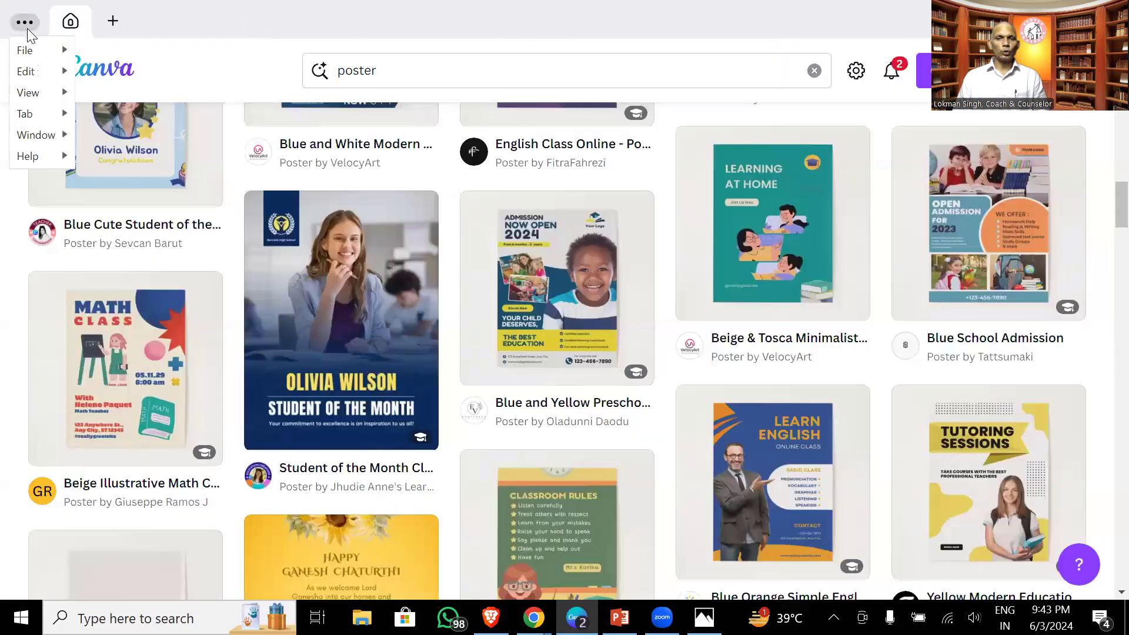
scroll(274, 239, "up", 10)
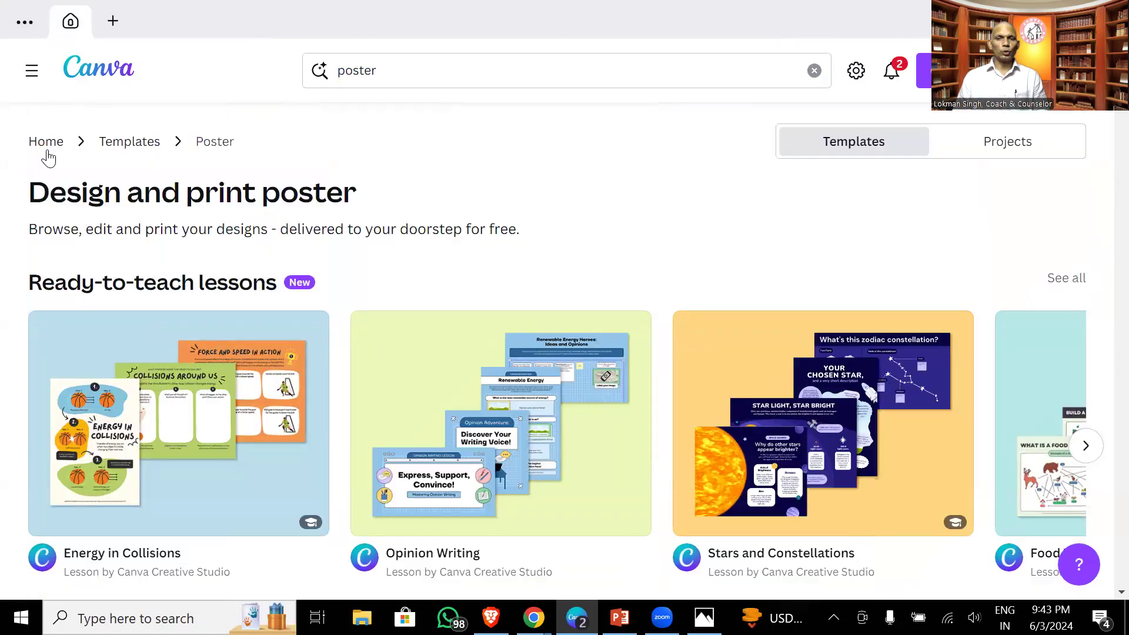
left_click(48, 142)
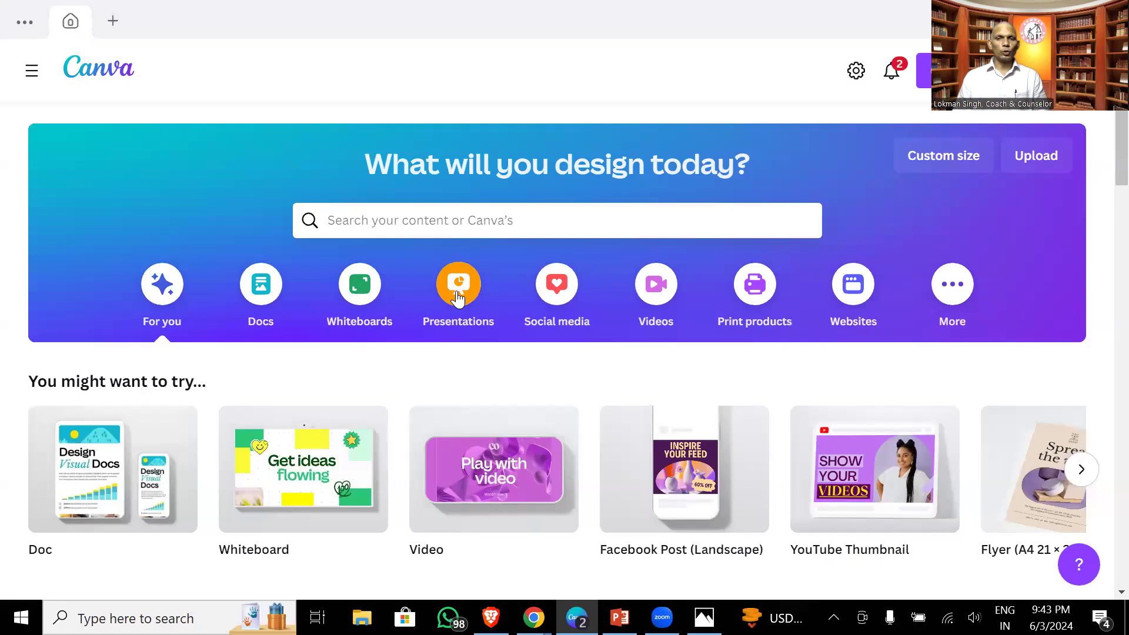
- Under Social media, create a blank Instagram Post (Square) design
left_click(557, 289)
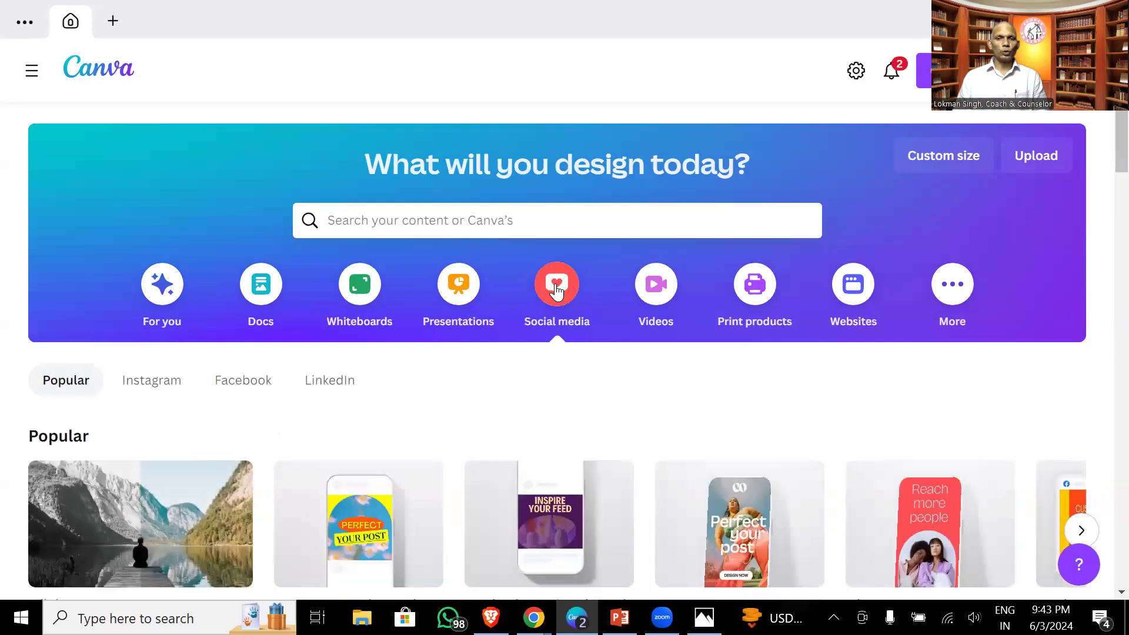
scroll(557, 289, "down", 3)
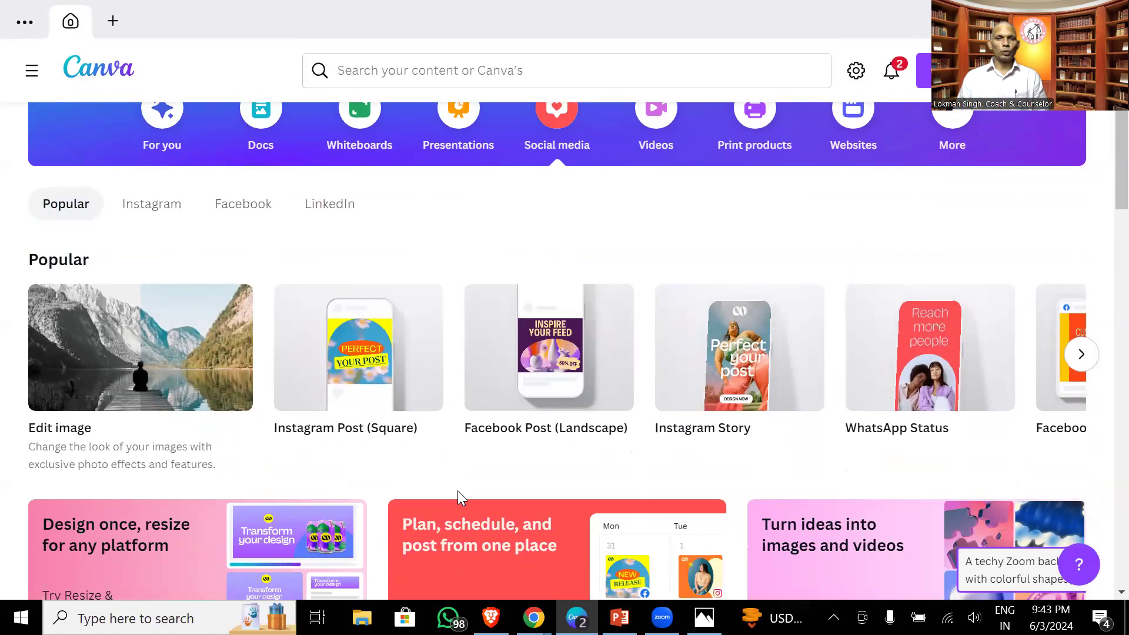
left_click(370, 362)
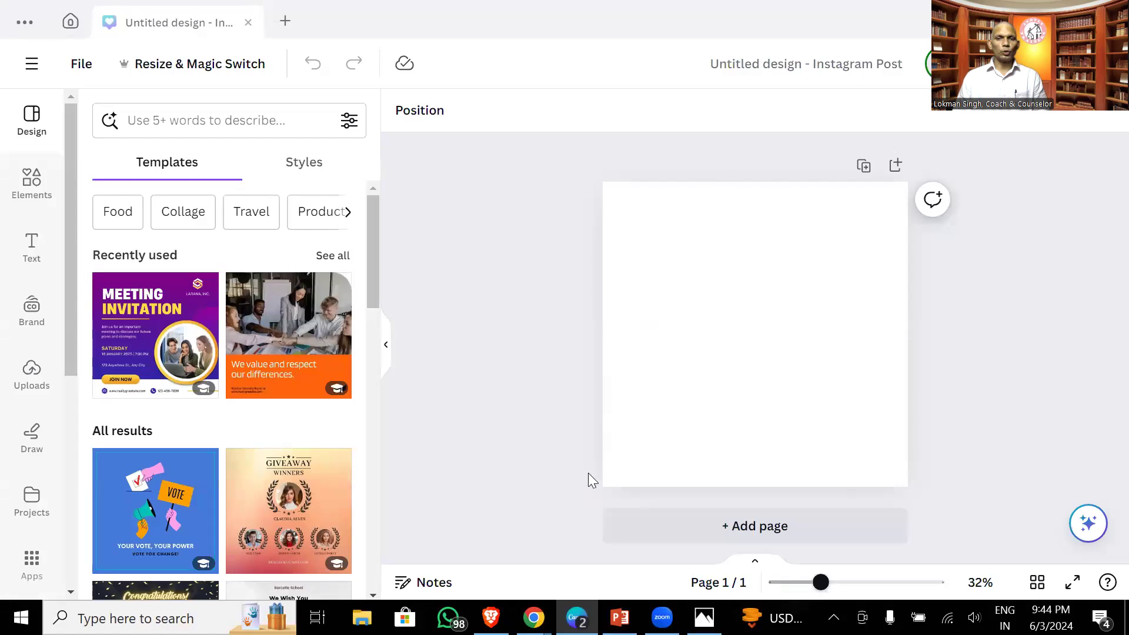
- In WhatsApp Web, open the unread chat and download its shared photo
mouse_move(533, 617)
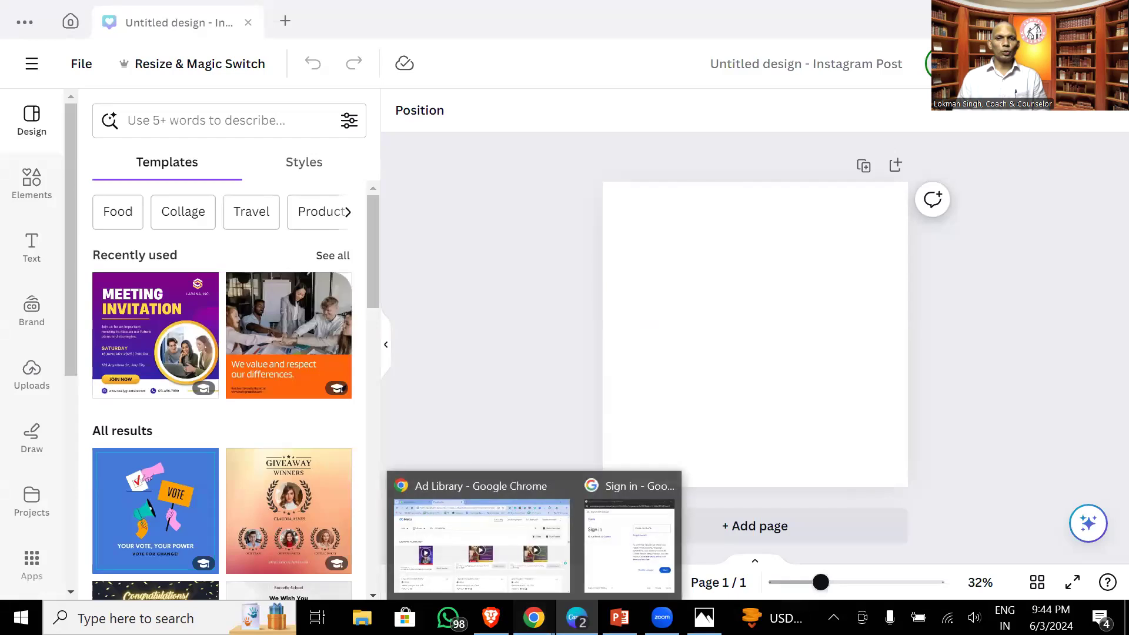
left_click(507, 583)
left_click(36, 9)
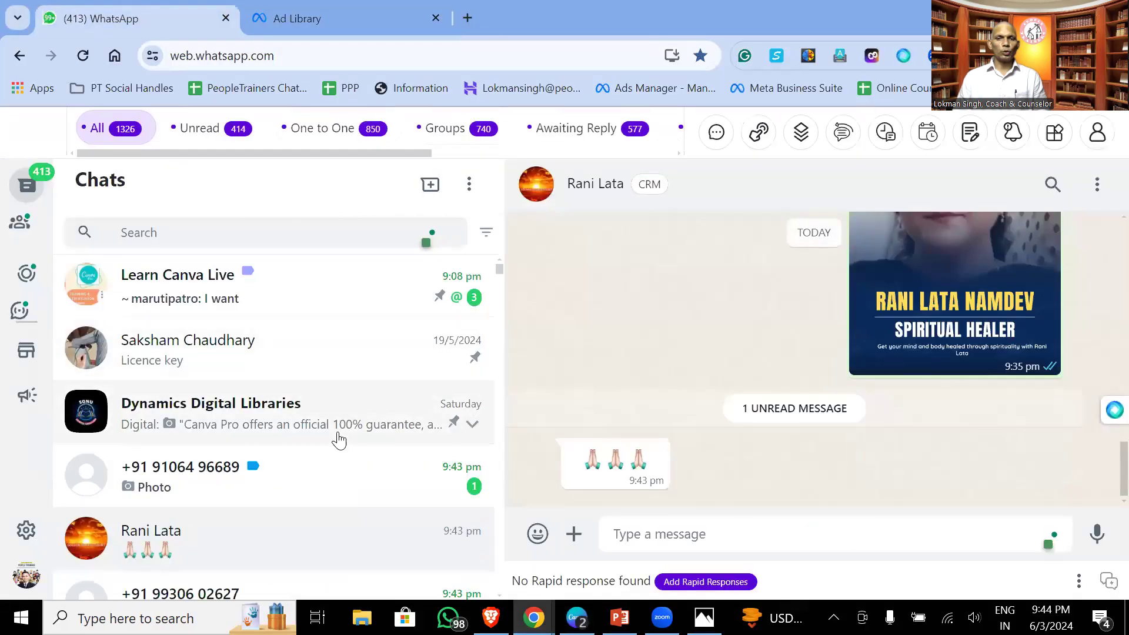
left_click(334, 467)
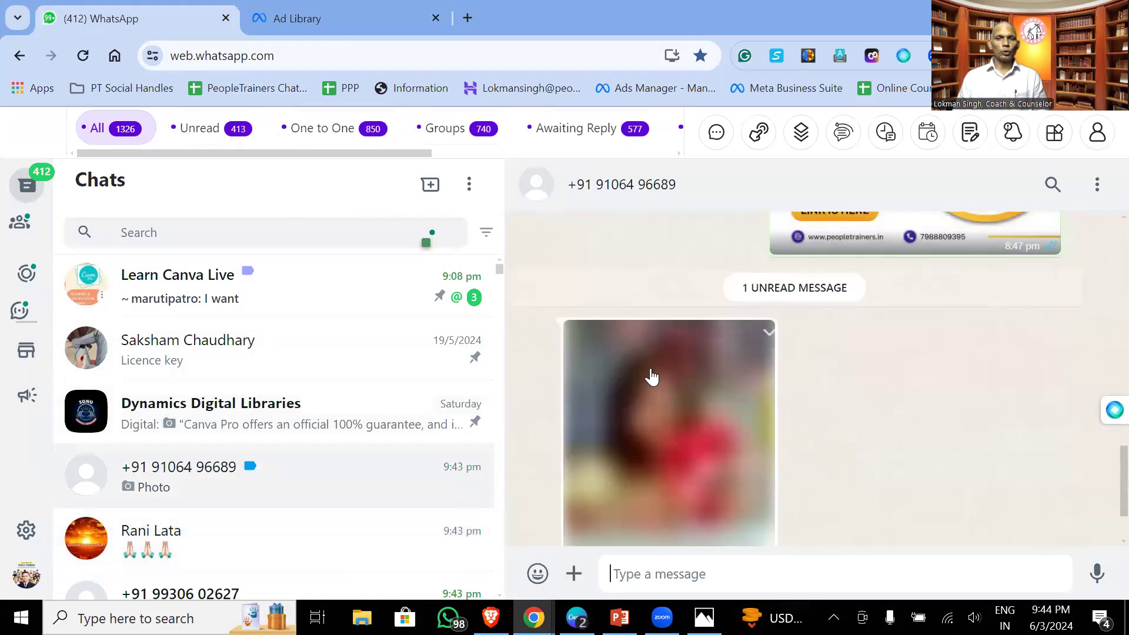
scroll(676, 385, "down", 2)
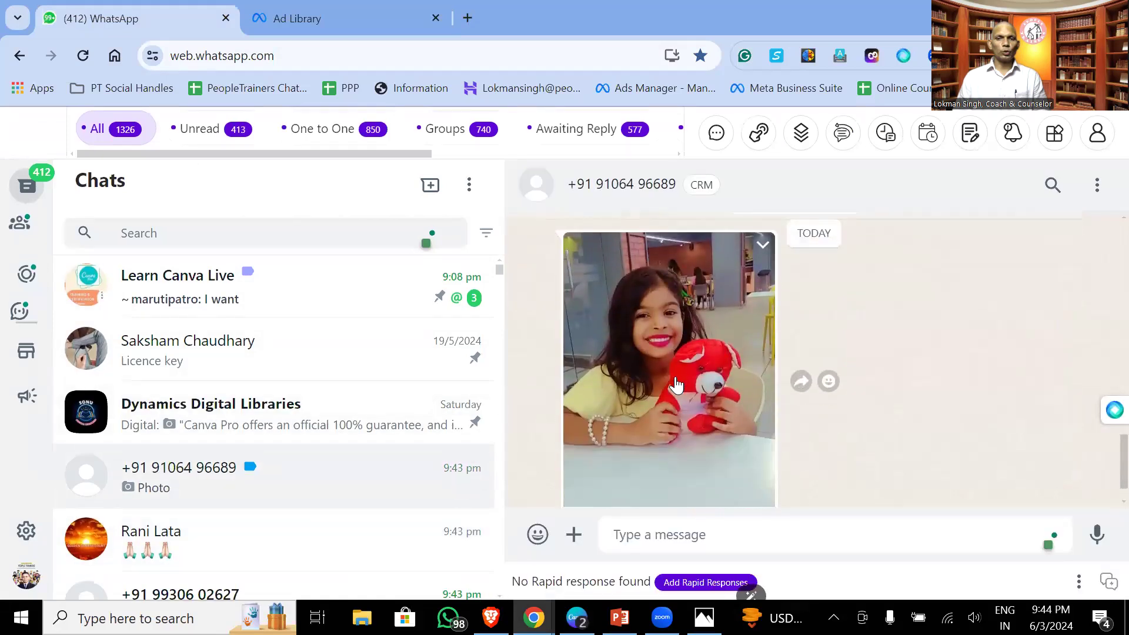
scroll(685, 379, "up", 2)
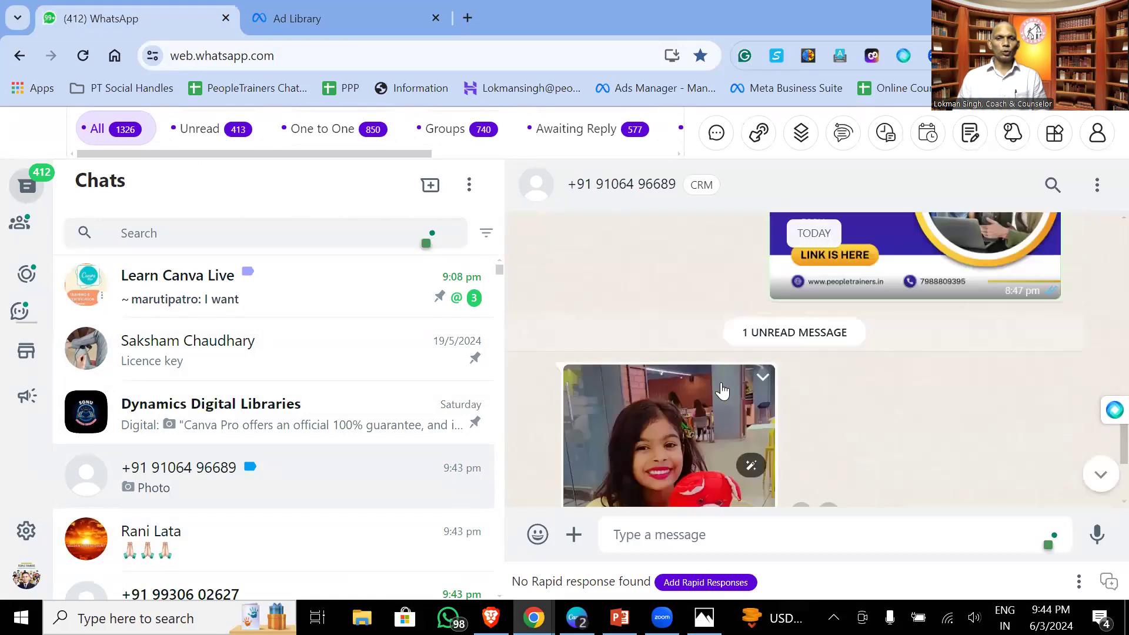
left_click(722, 388)
left_click(1017, 134)
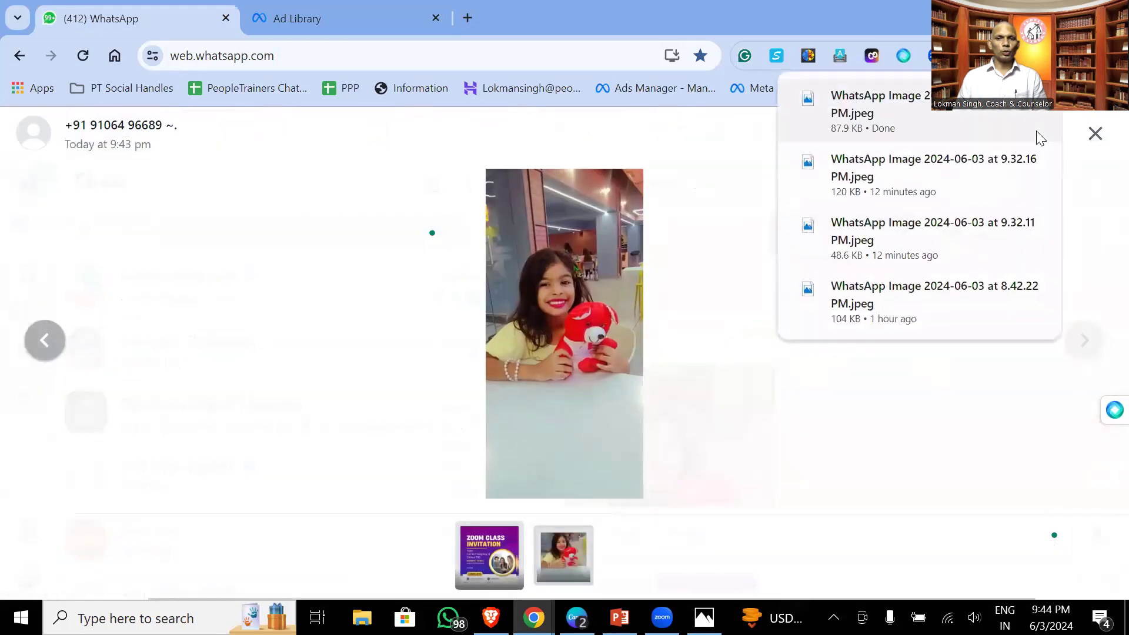
left_click(1091, 144)
scroll(418, 336, "down", 4)
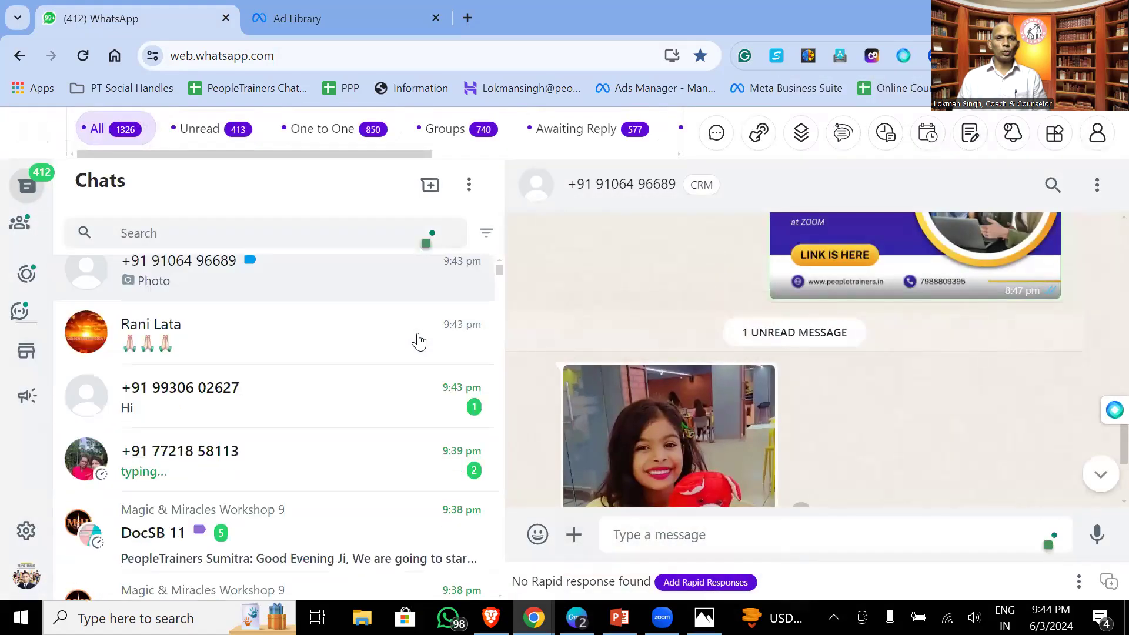
- Open the next unread chats and download the photo shared in one of them
left_click(364, 351)
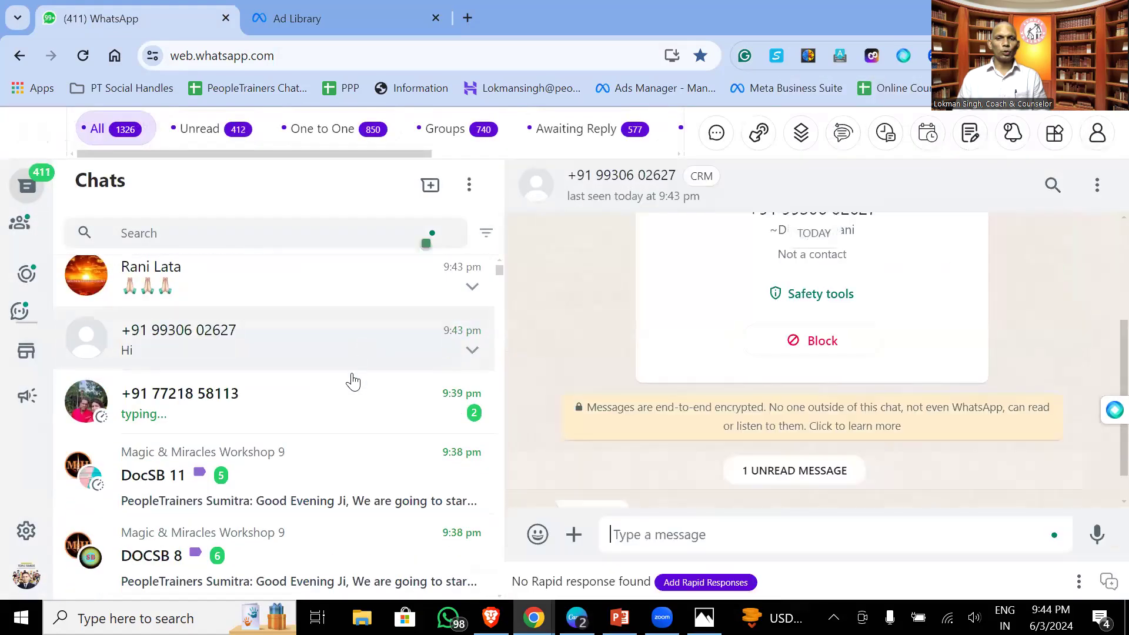
left_click(352, 401)
left_click(647, 379)
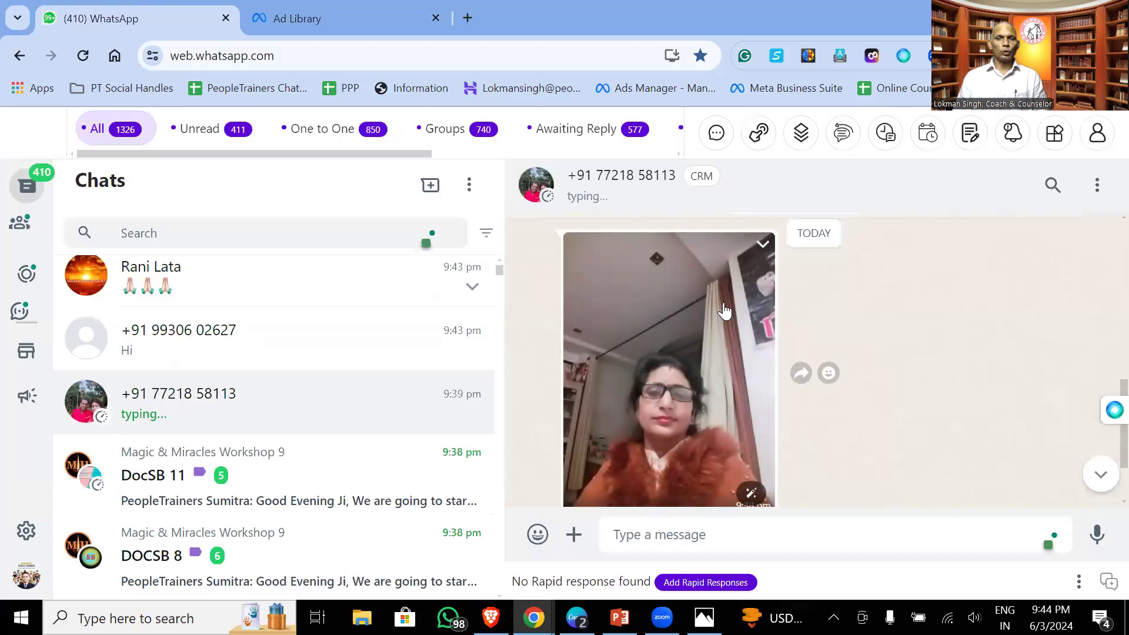
left_click(759, 251)
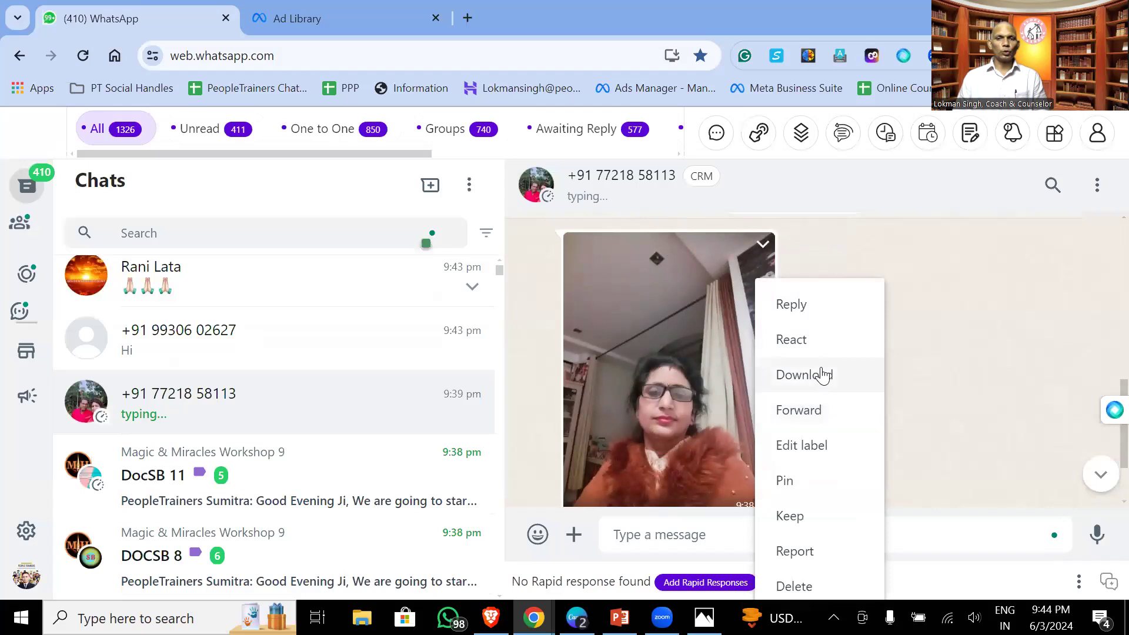
left_click(824, 374)
scroll(856, 361, "down", 2)
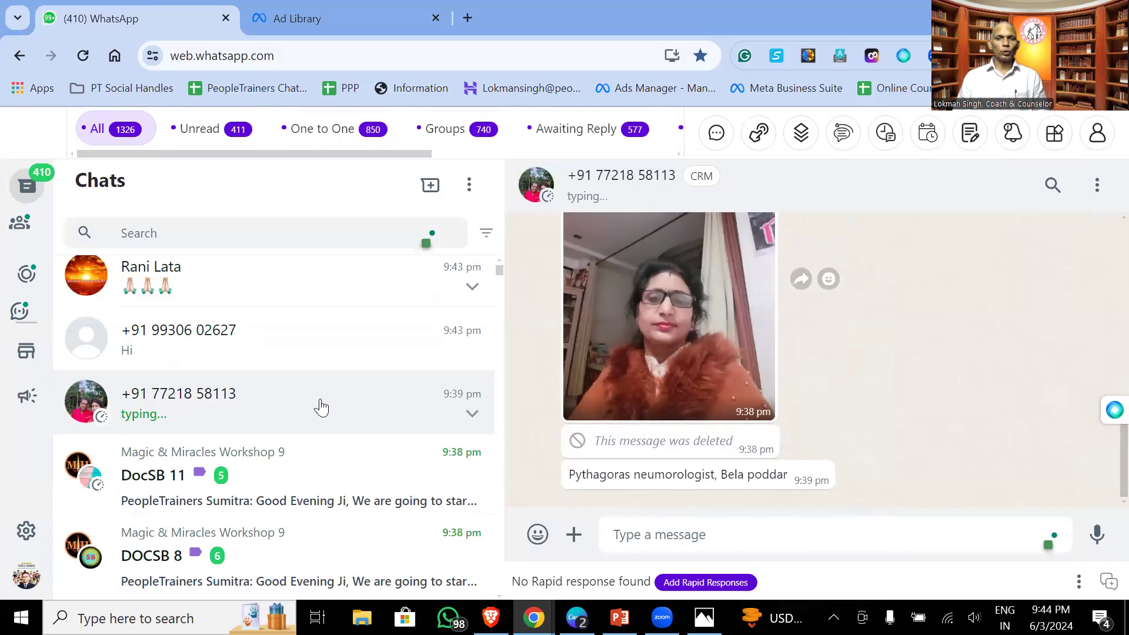
scroll(290, 438, "down", 4)
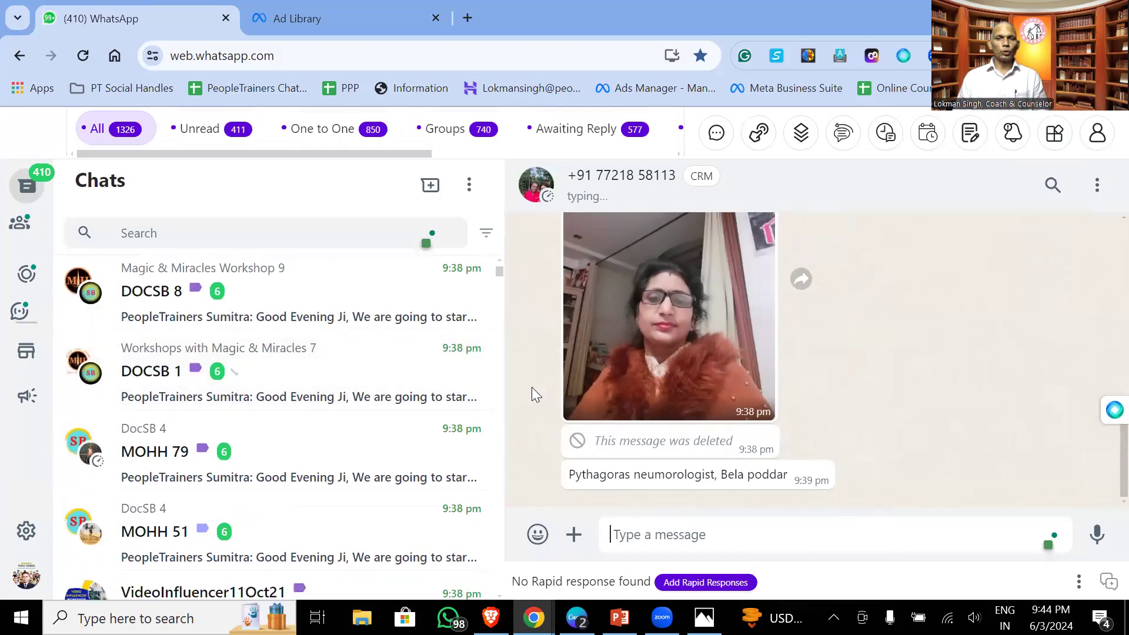
- Scroll through the DOCSB 1 group chat to the Canva for Design poster and fees, then return to Canva
left_click(371, 400)
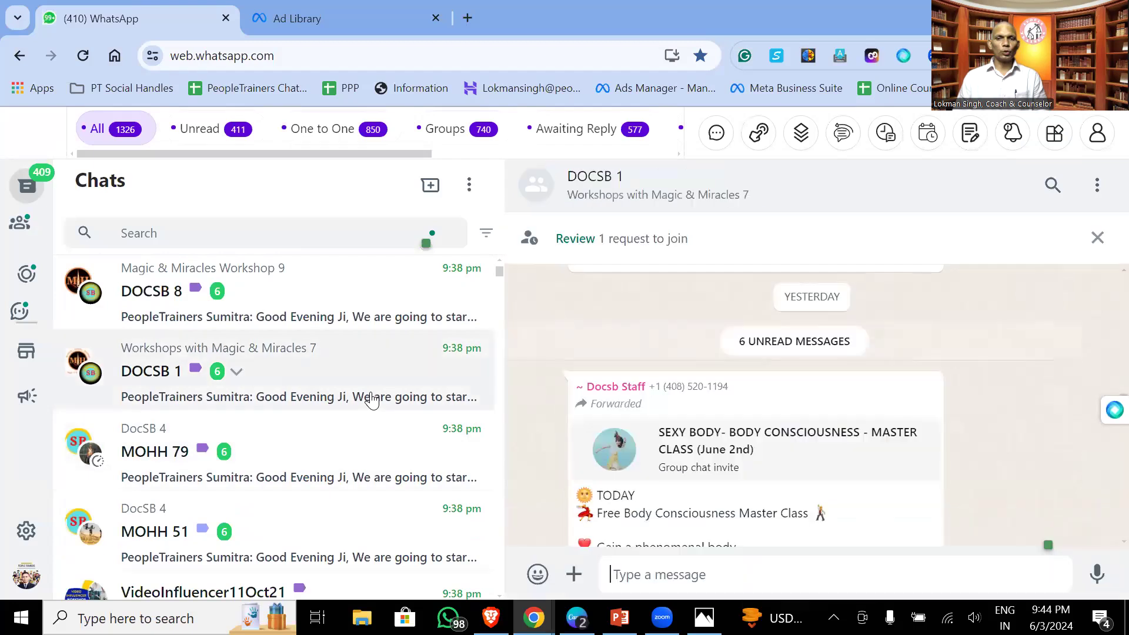
scroll(676, 446, "up", 5)
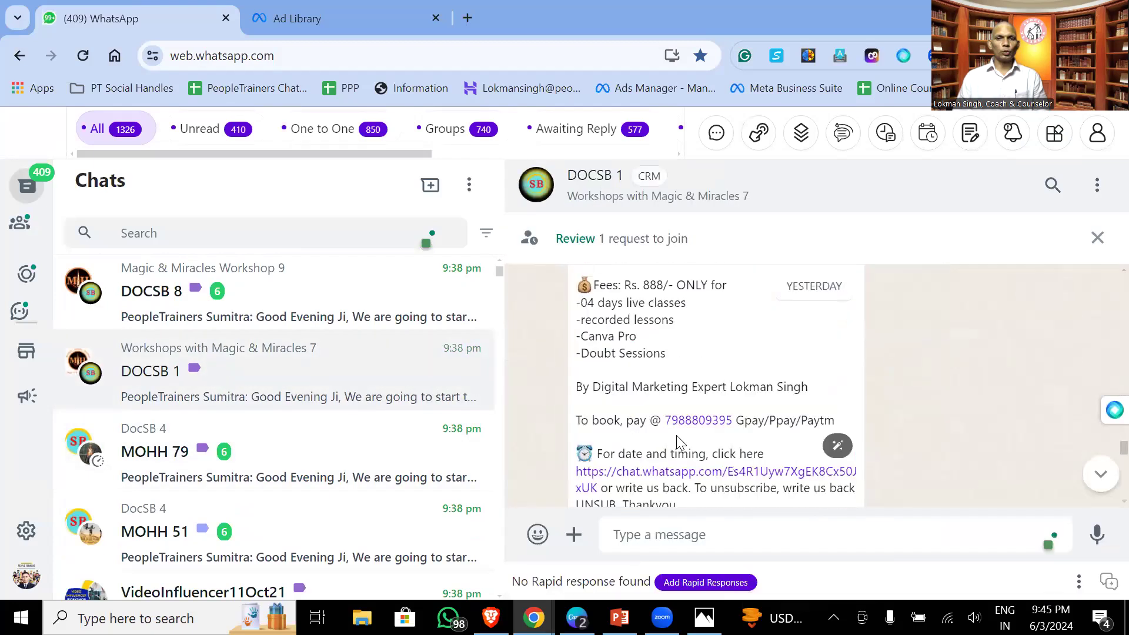
scroll(679, 441, "up", 2)
scroll(679, 441, "up", 2)
scroll(679, 441, "up", 5)
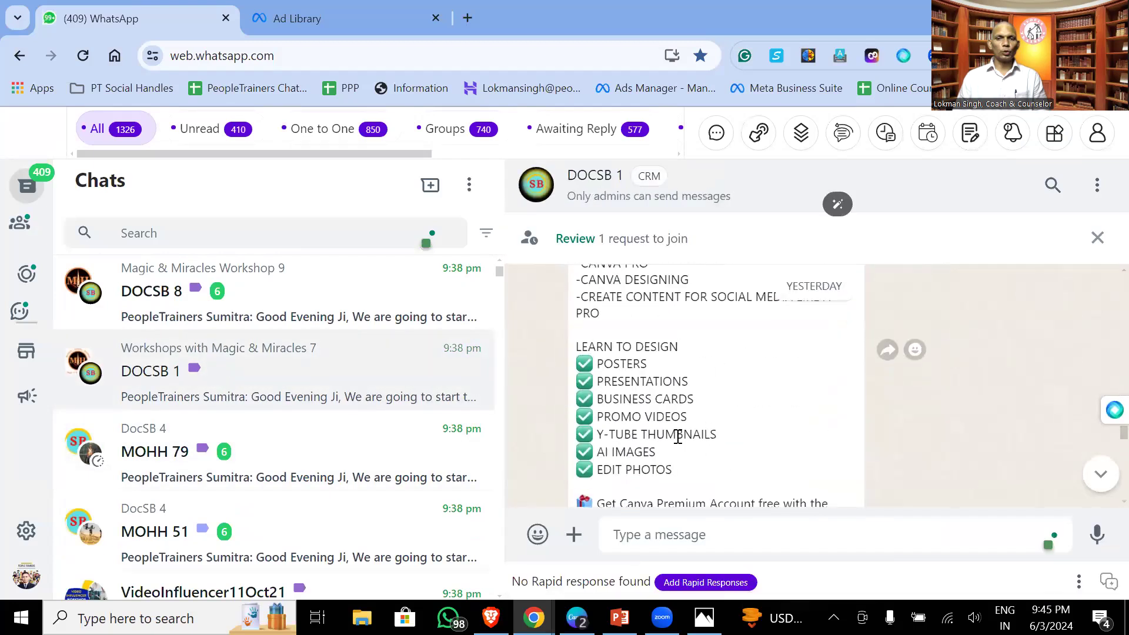
scroll(677, 444, "up", 2)
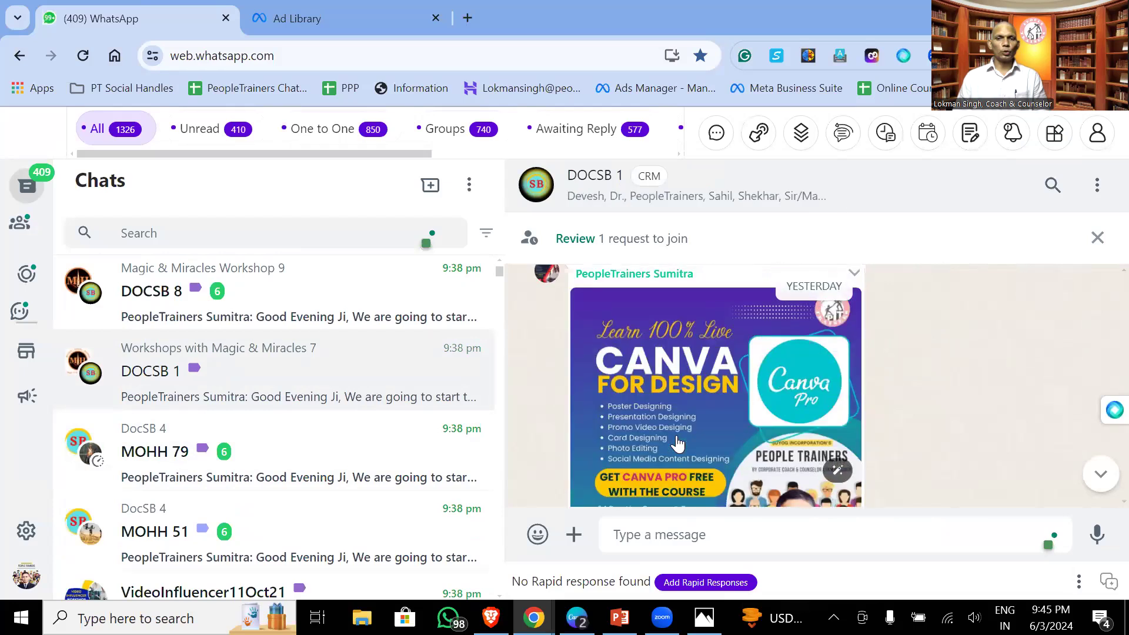
scroll(678, 442, "down", 2)
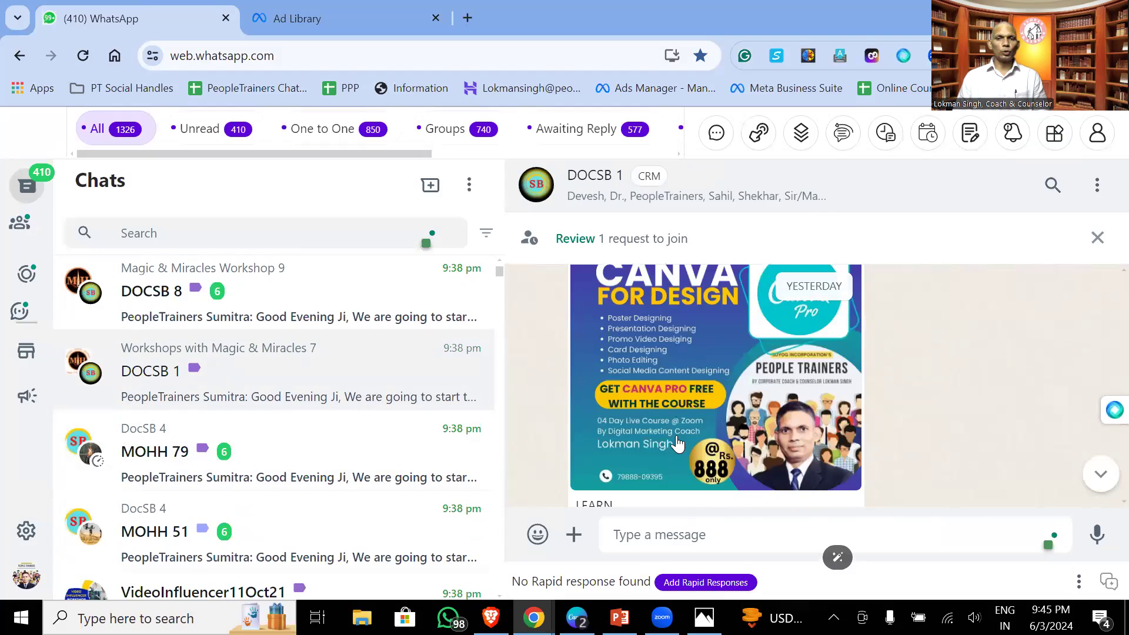
scroll(677, 443, "up", 1)
scroll(677, 443, "down", 5)
scroll(679, 441, "down", 3)
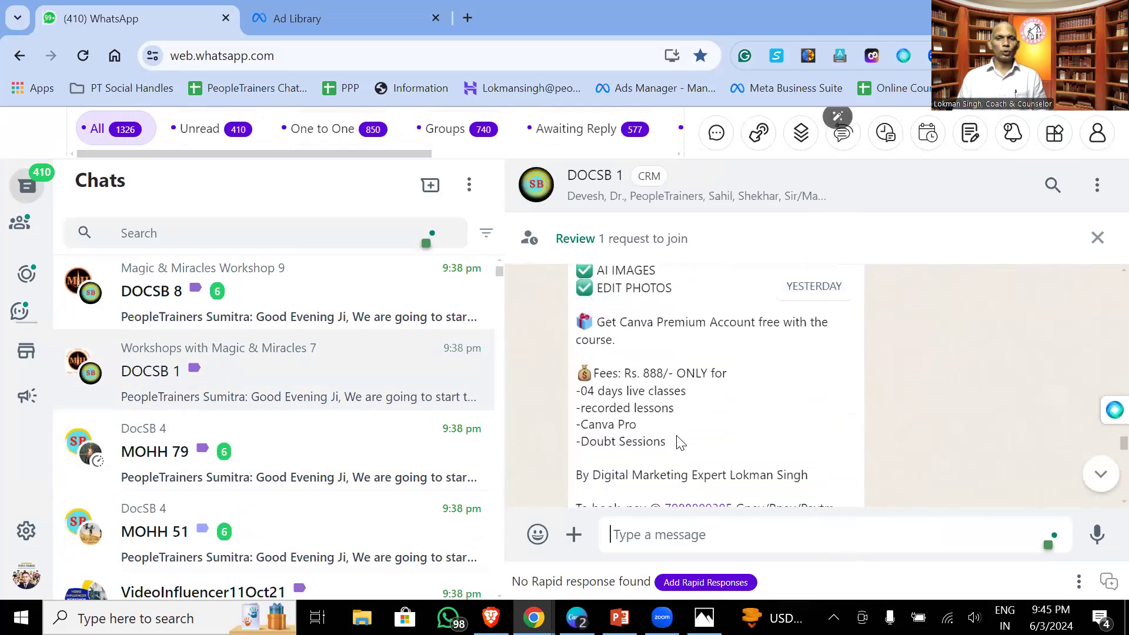
scroll(680, 442, "down", 3)
scroll(680, 442, "up", 9)
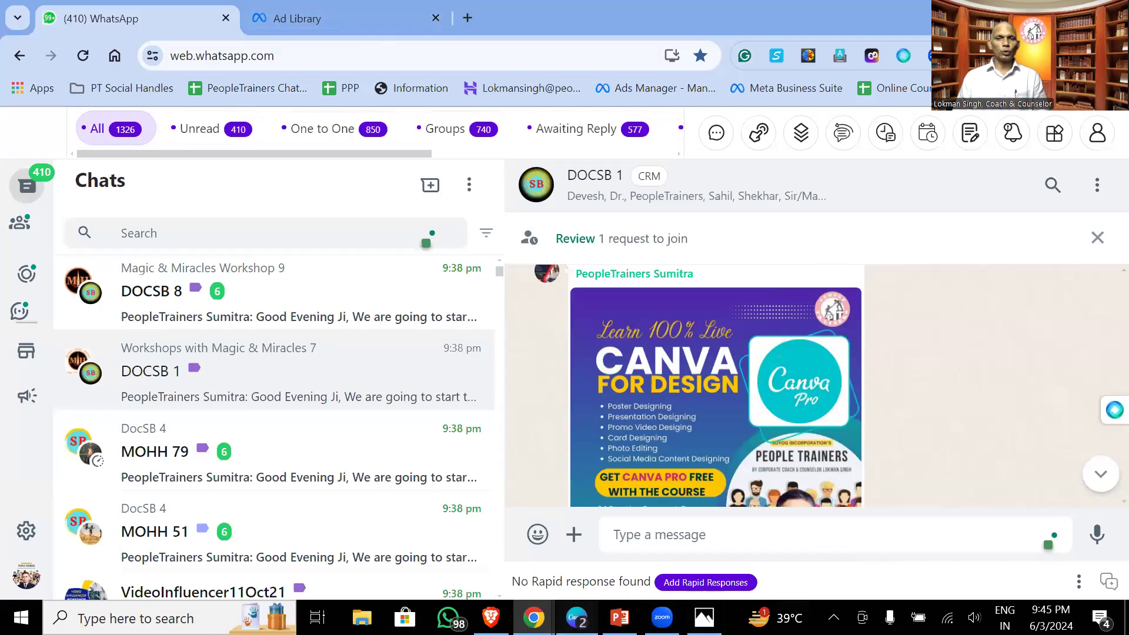
left_click(576, 617)
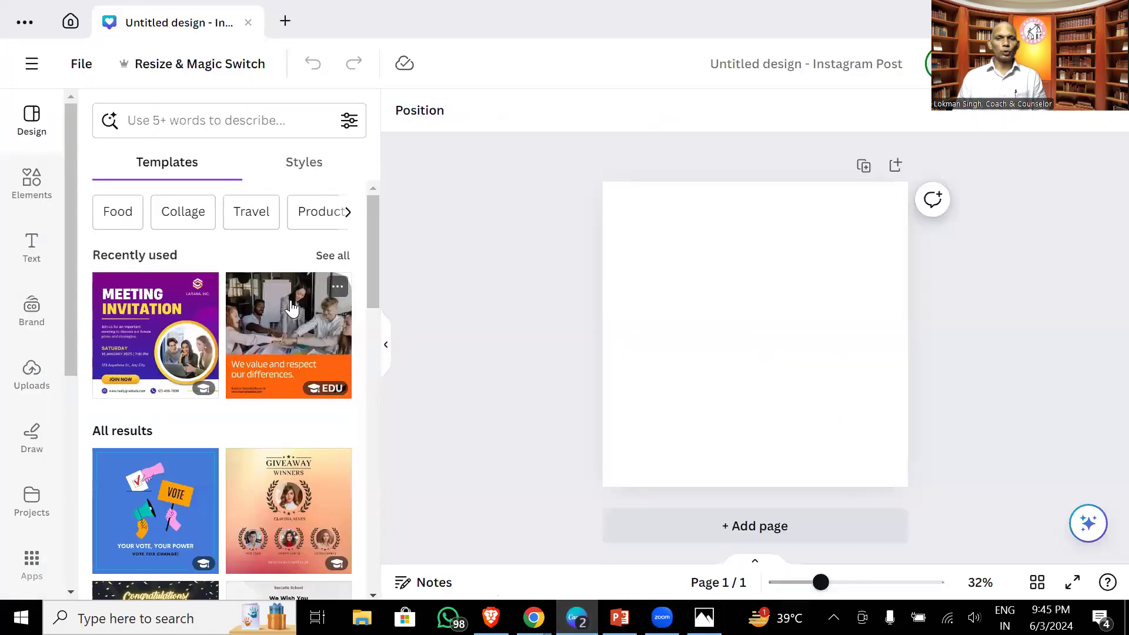
- Apply the White And Green Modern School Admission template and select the girl's photo
scroll(292, 308, "down", 8)
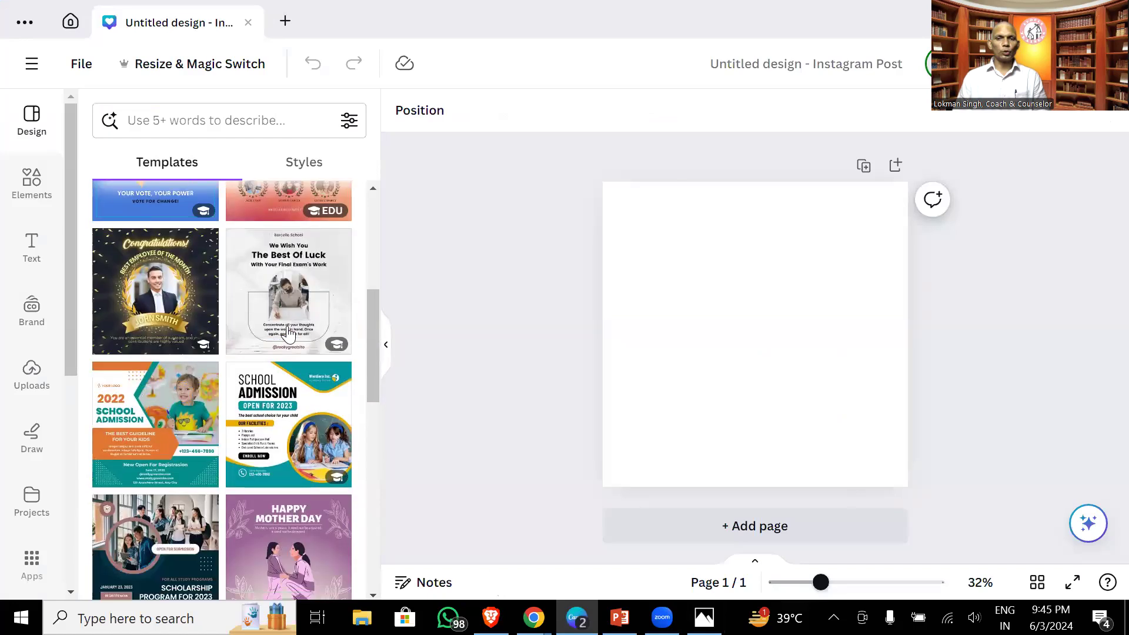
scroll(288, 334, "down", 2)
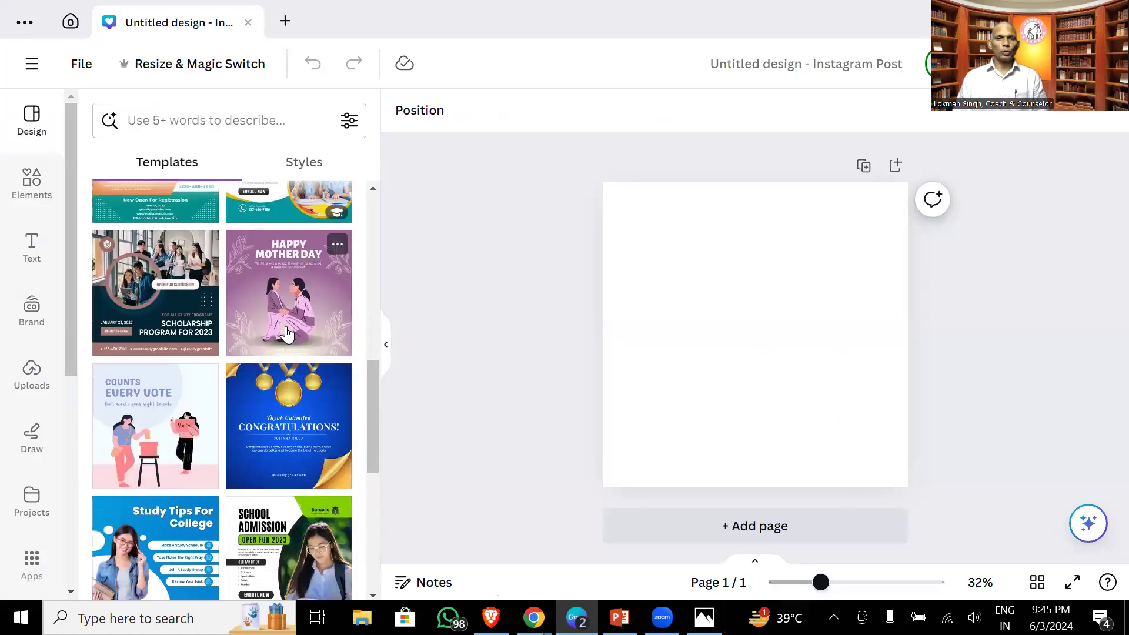
scroll(288, 334, "down", 3)
scroll(287, 334, "down", 2)
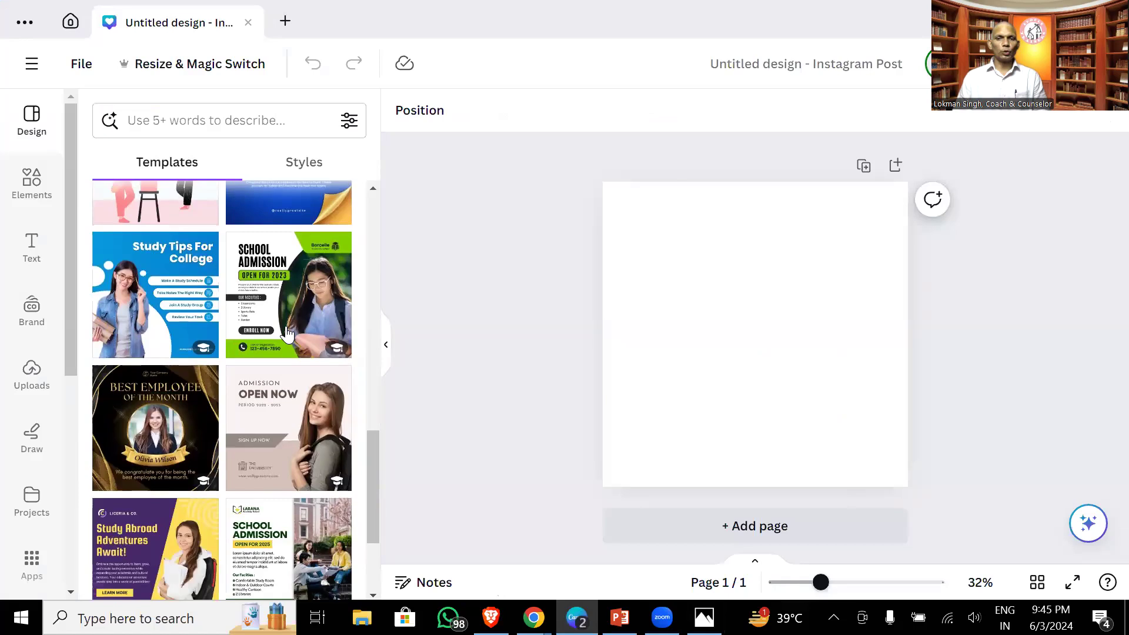
left_click(286, 308)
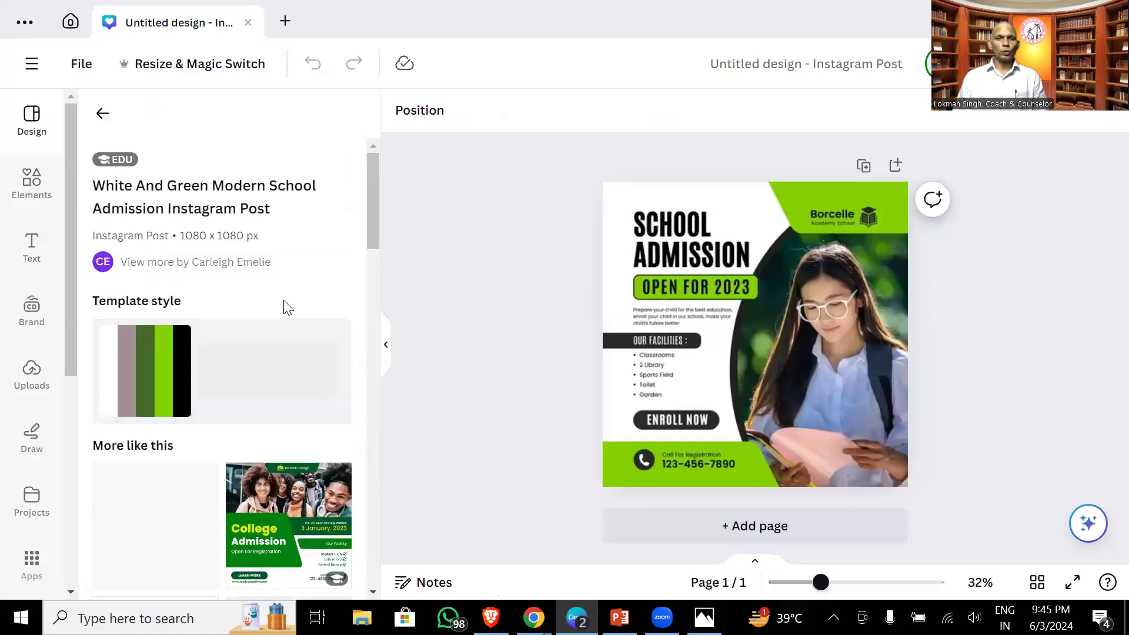
left_click(809, 315)
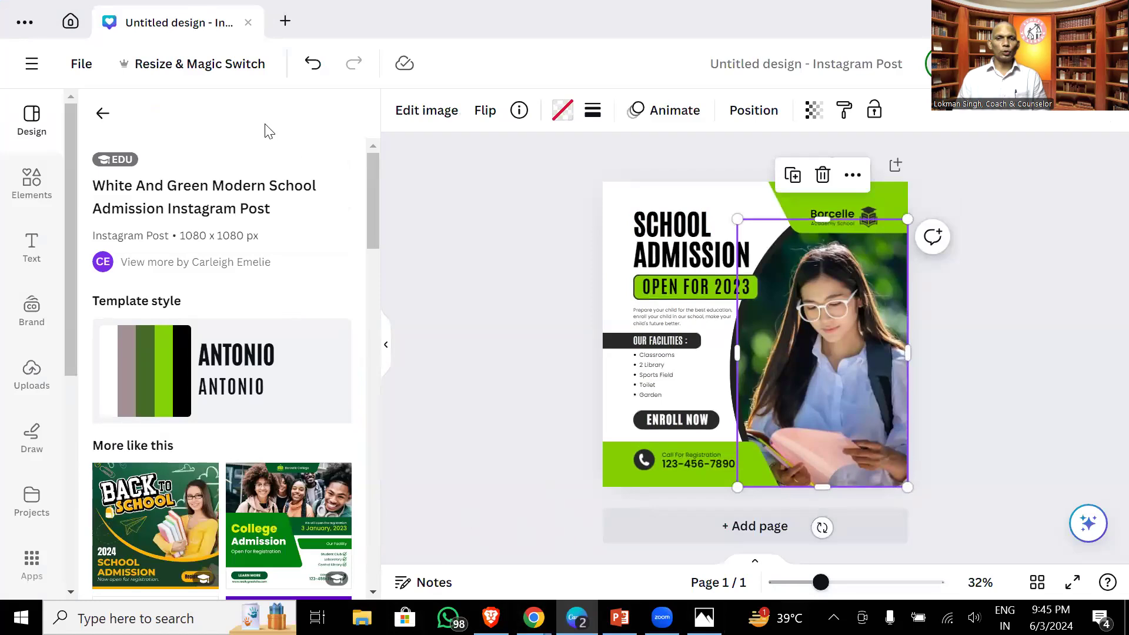
left_click(32, 372)
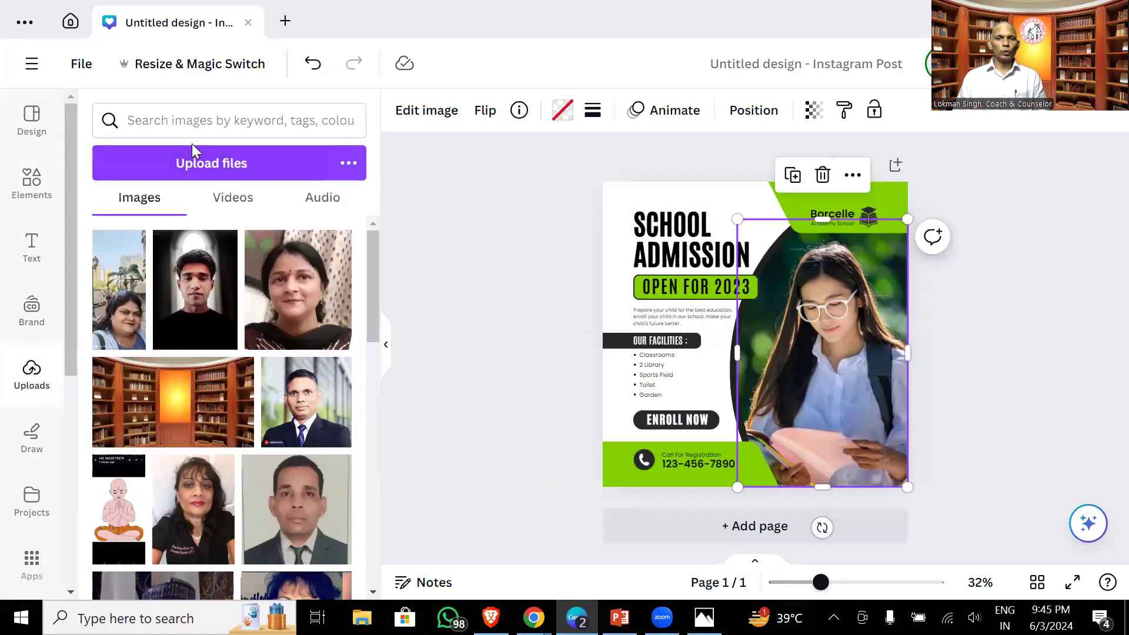
- Upload the latest WhatsApp photo from Downloads and drag it into the girl's photo frame
left_click(189, 175)
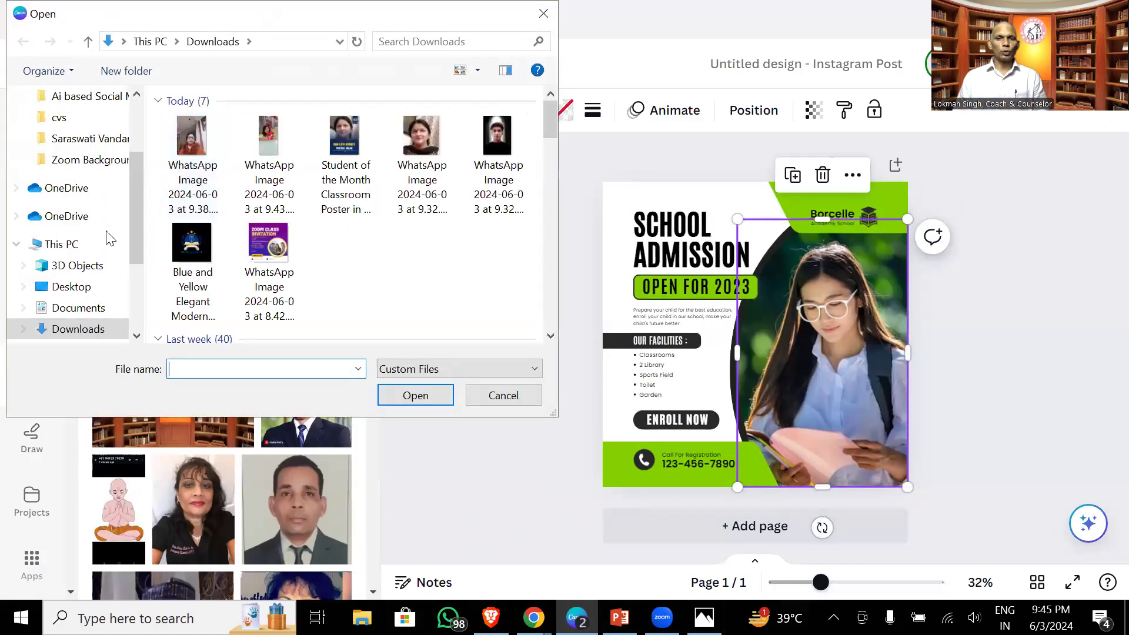
left_click(189, 136)
left_click(393, 390)
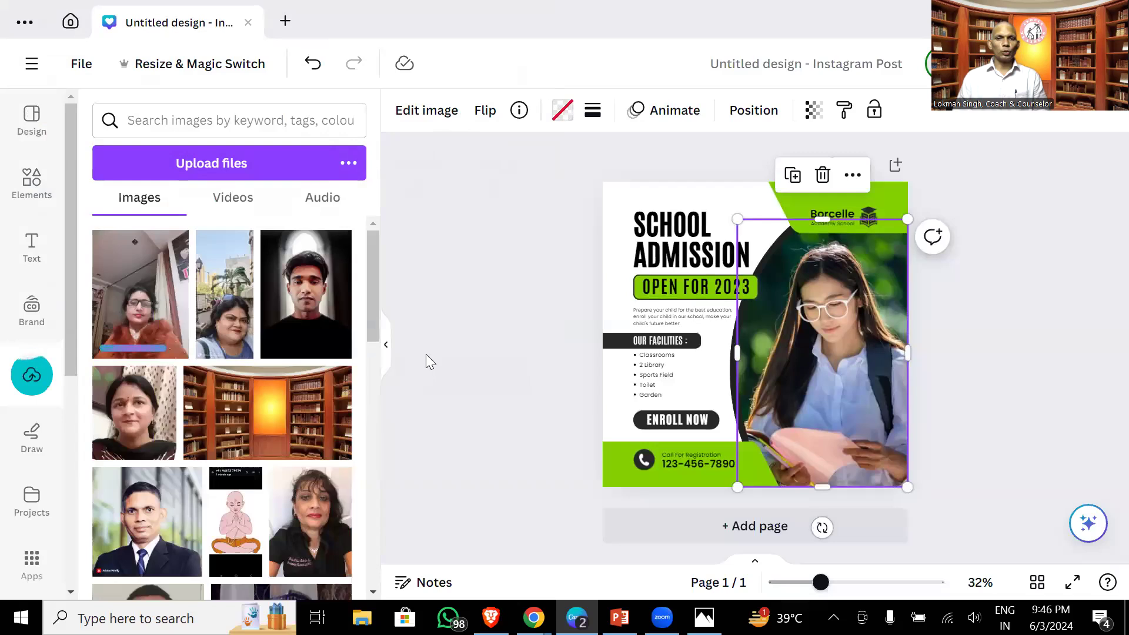
left_click_drag(163, 320, 768, 341)
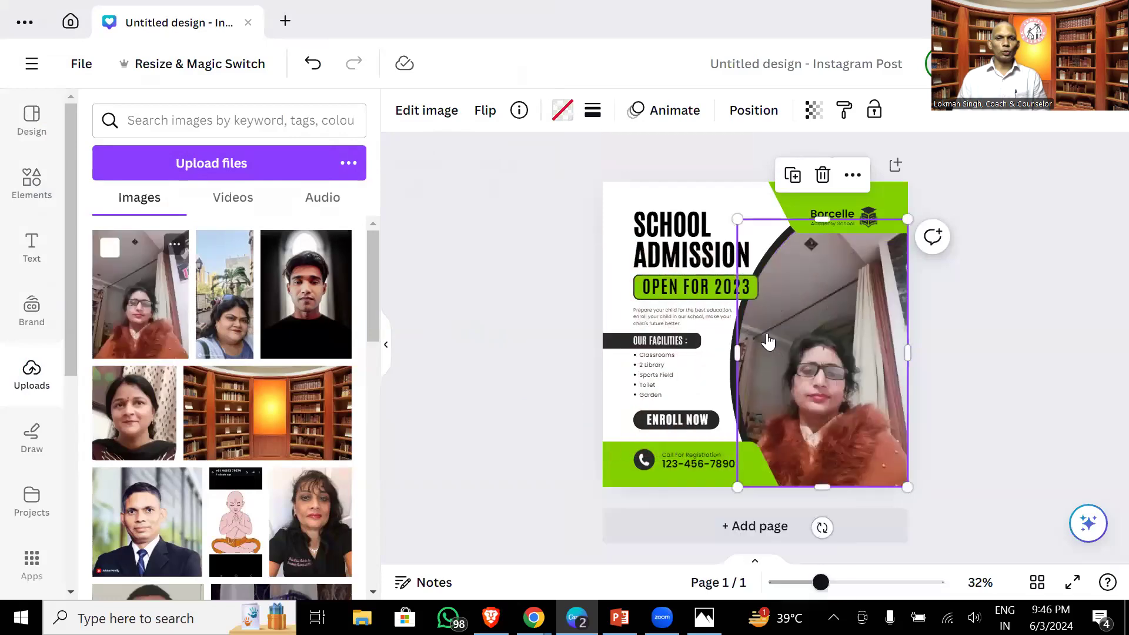
- Remove the woman's photo background with Magic Studio's BG Remover
left_click(526, 363)
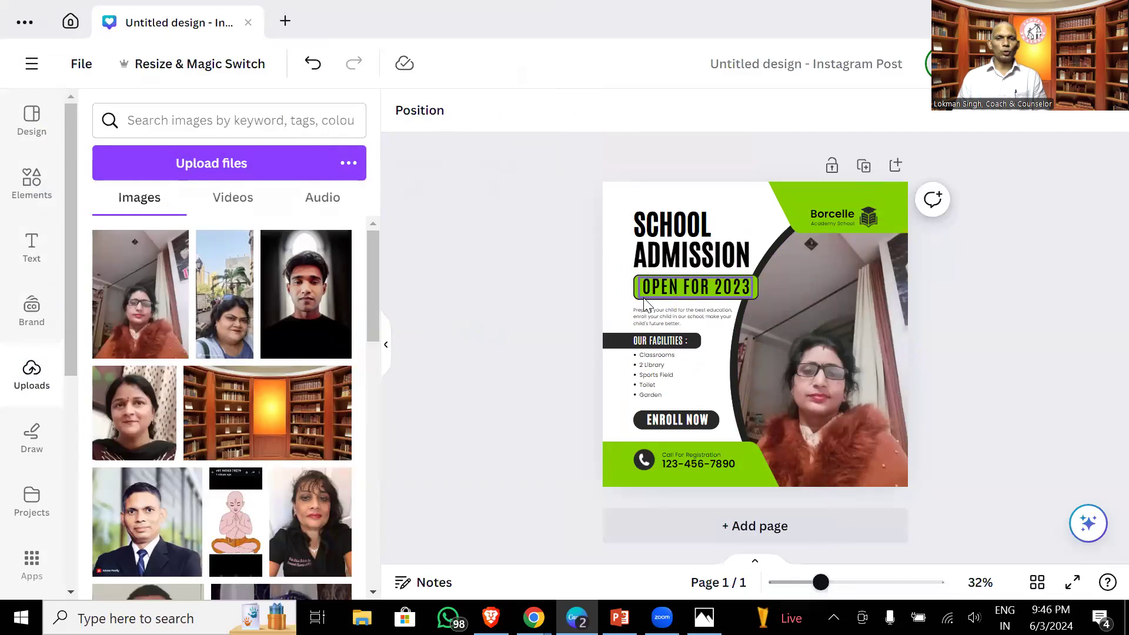
left_click(868, 277)
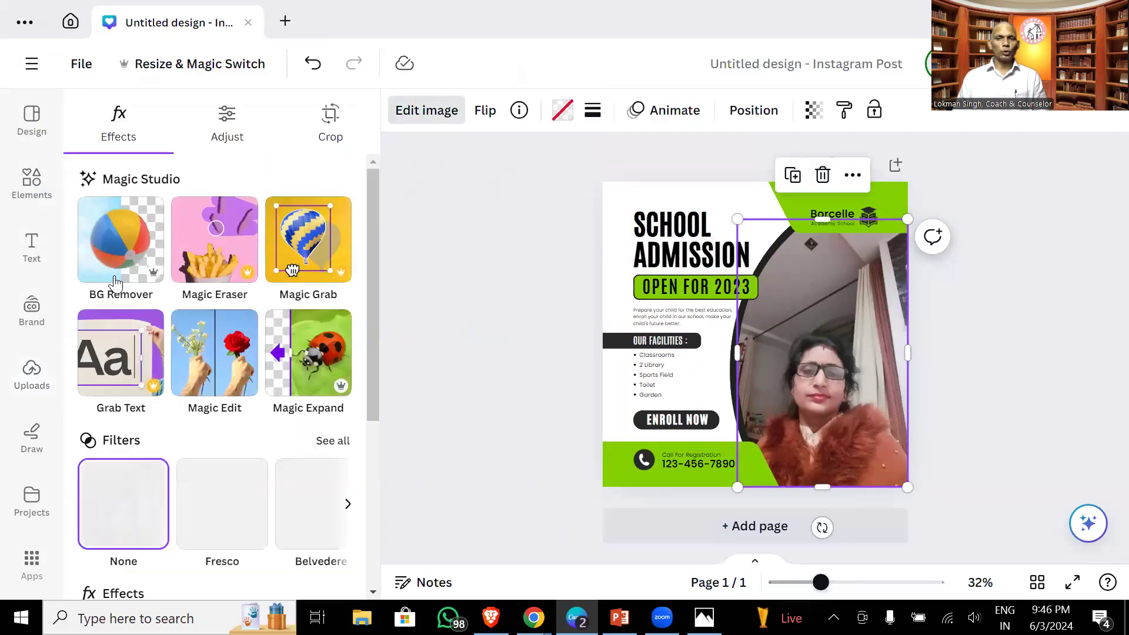
left_click(122, 253)
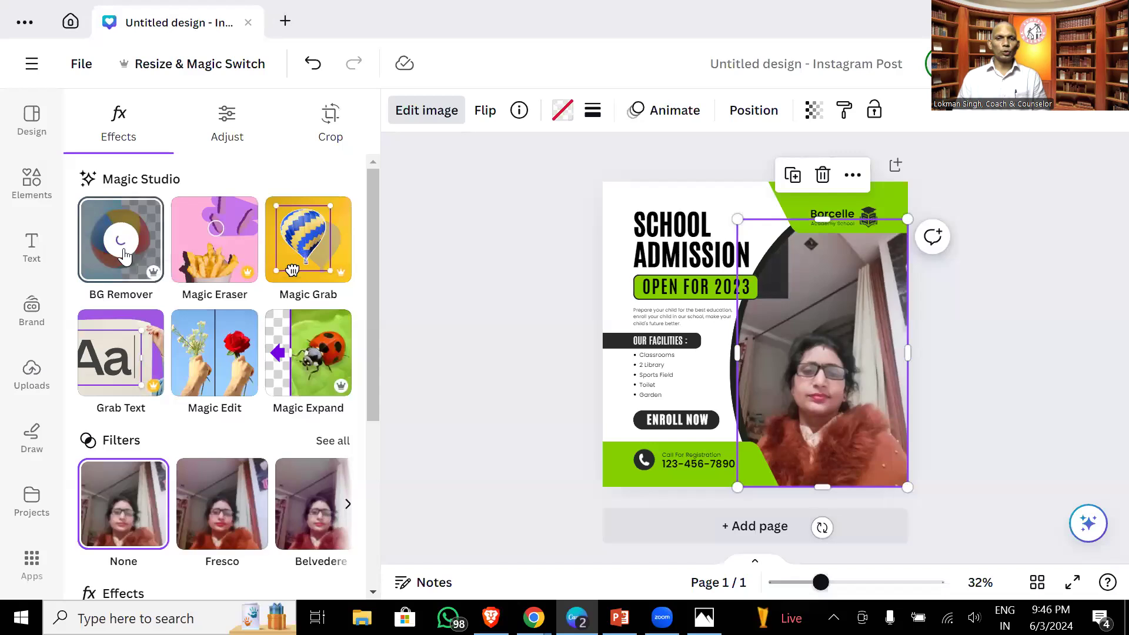
left_click(992, 326)
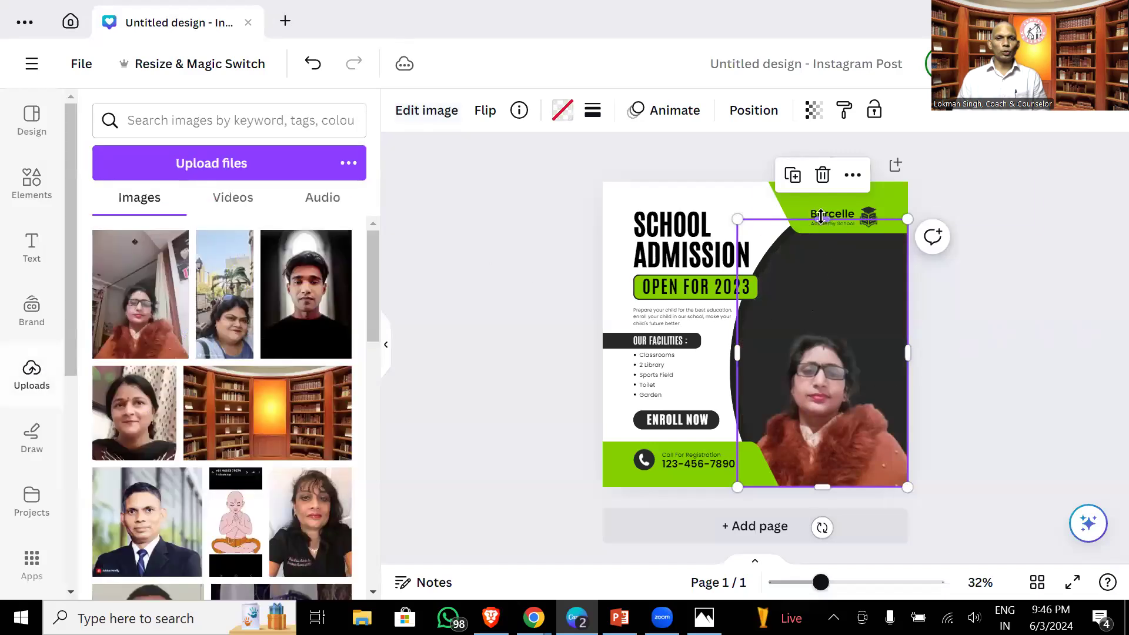
- Resize the woman's photo frame and crop her photo's top edge lower
mouse_move(821, 217)
left_mouse_down()
mouse_move(820, 281)
mouse_move(821, 226)
left_mouse_up()
left_click_drag(907, 228, 995, 167)
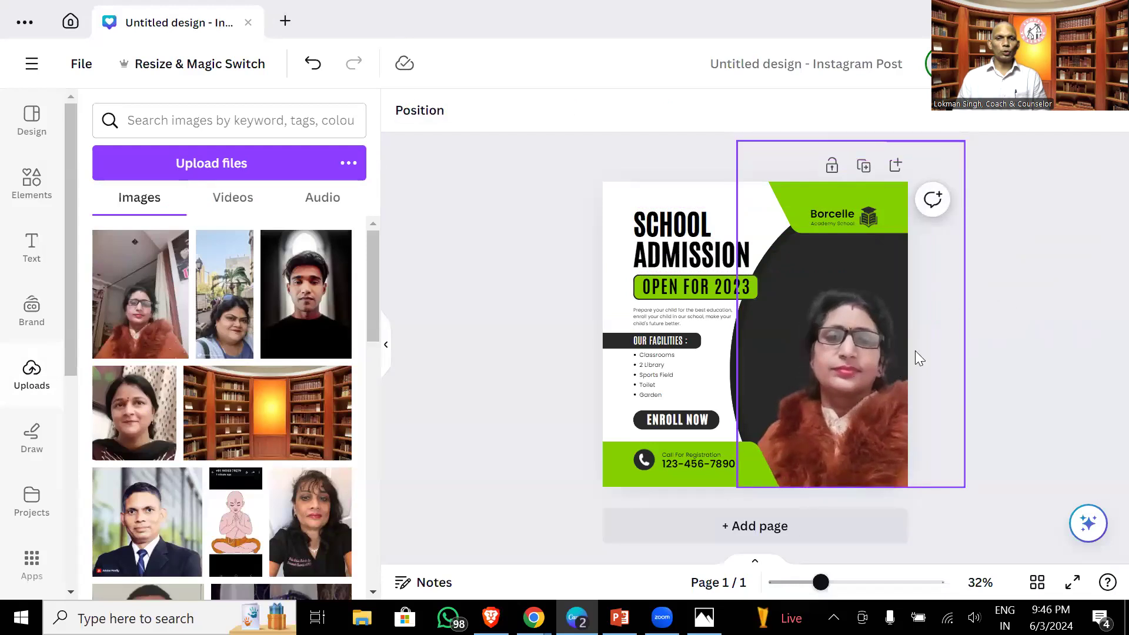
left_click(863, 338)
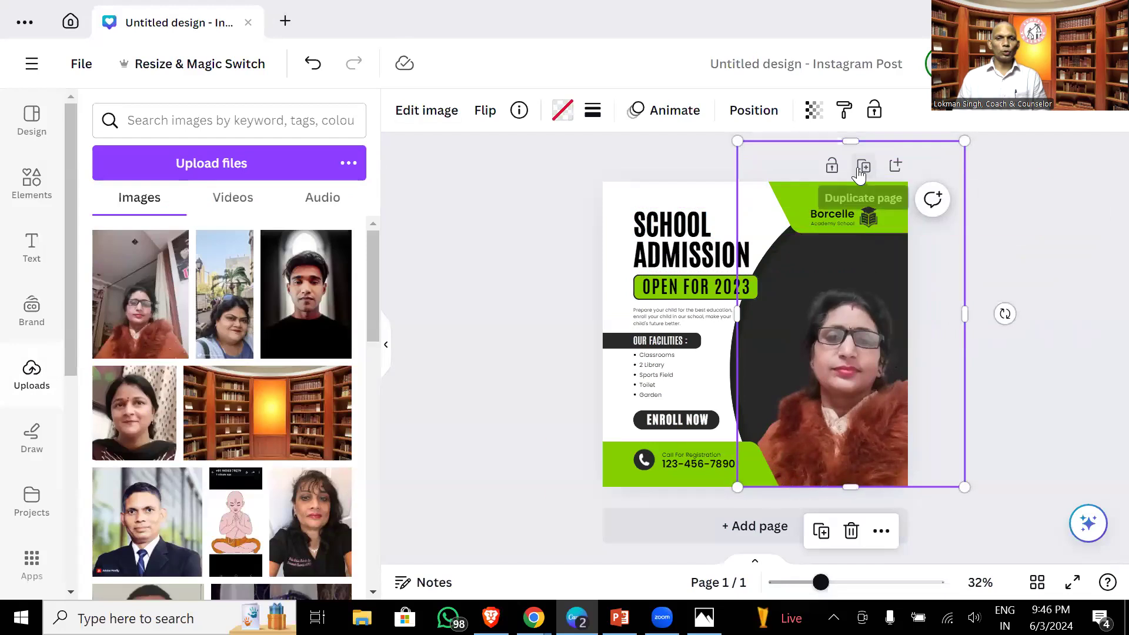
left_click_drag(850, 142, 849, 190)
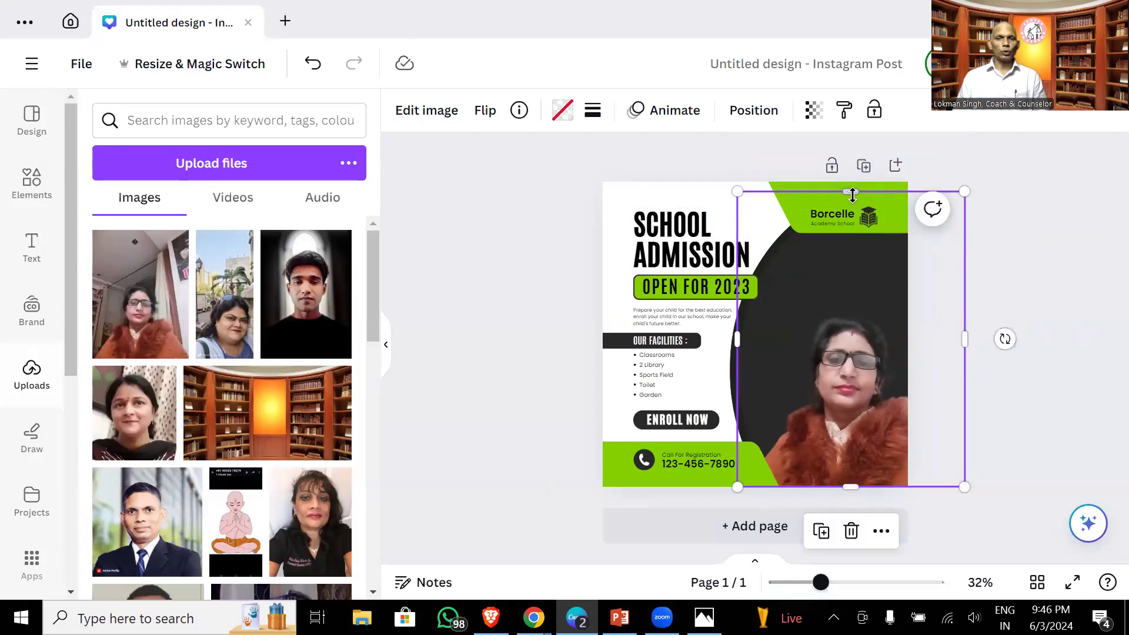
left_click_drag(851, 194, 826, 178)
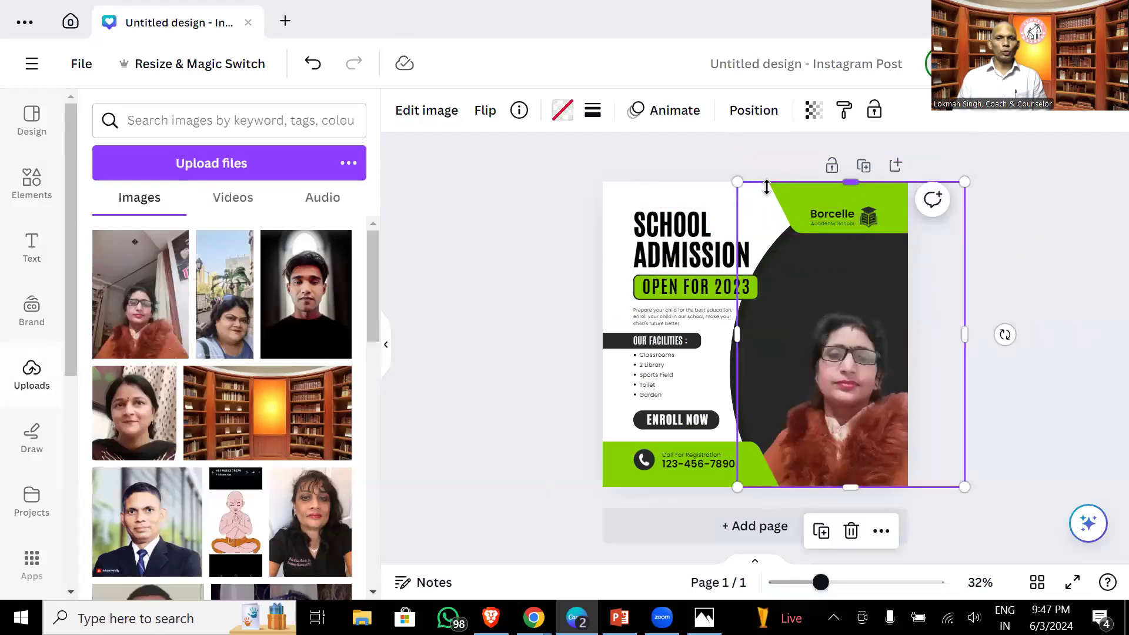
left_click_drag(737, 181, 711, 163)
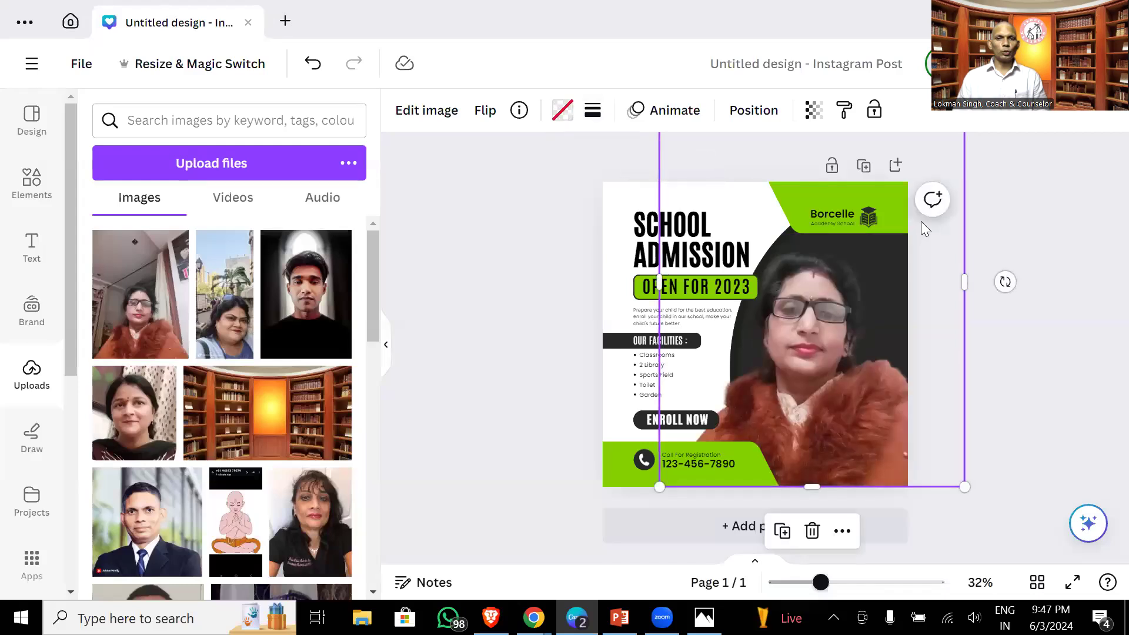
left_click(924, 218)
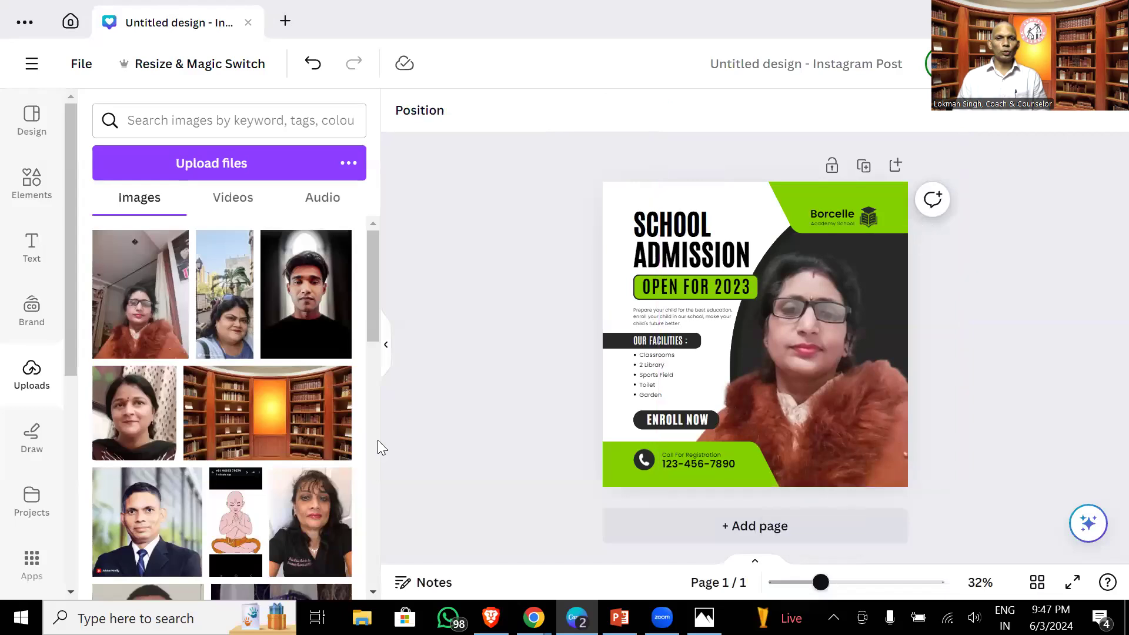
- Move the woman's photo further left and select the dark backdrop shape
scroll(377, 440, "down", 5)
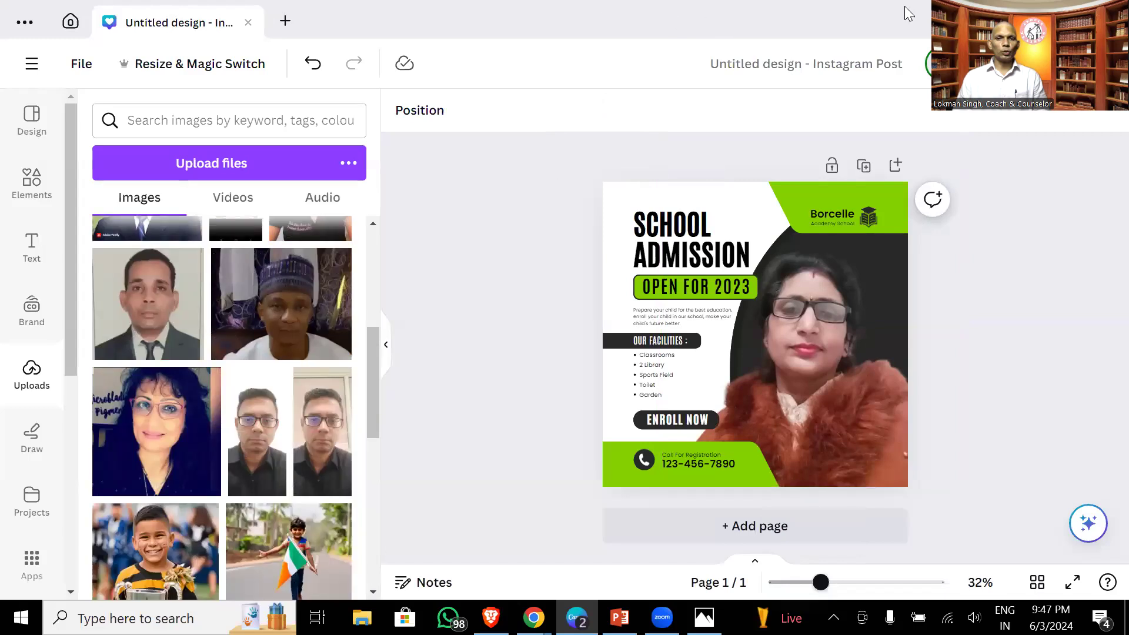
left_click(827, 270)
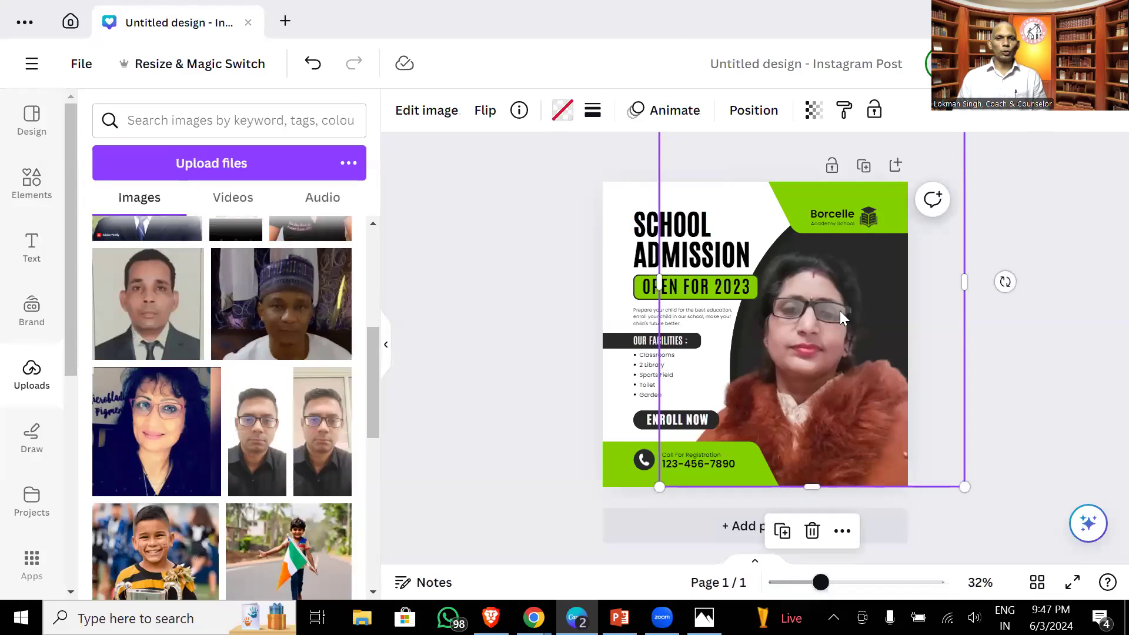
left_click_drag(787, 335, 726, 335)
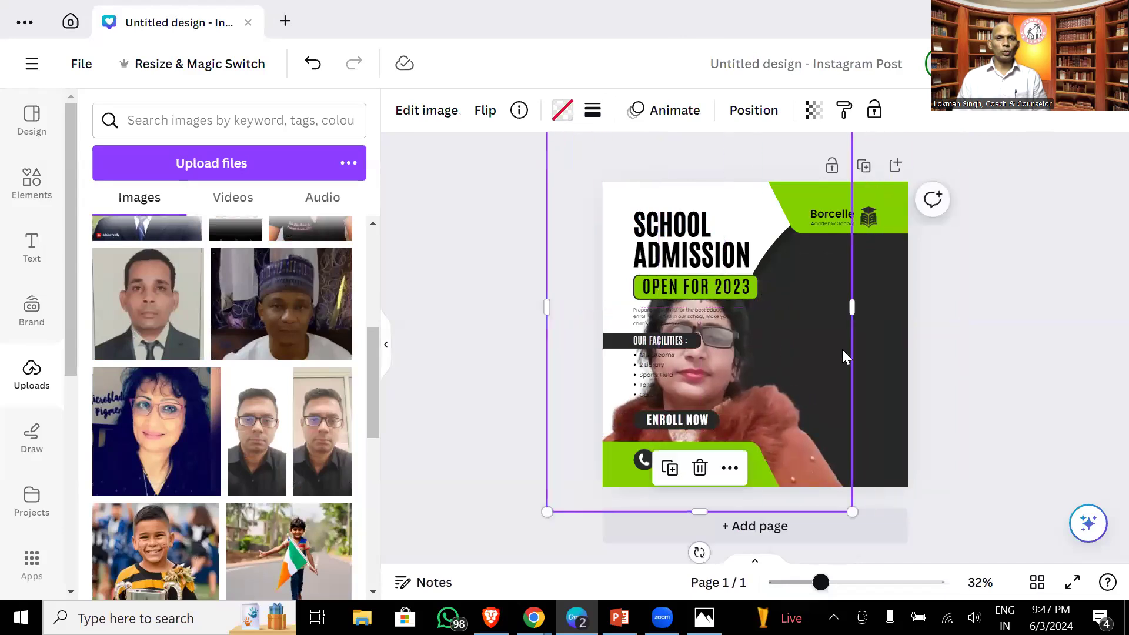
left_click(890, 364)
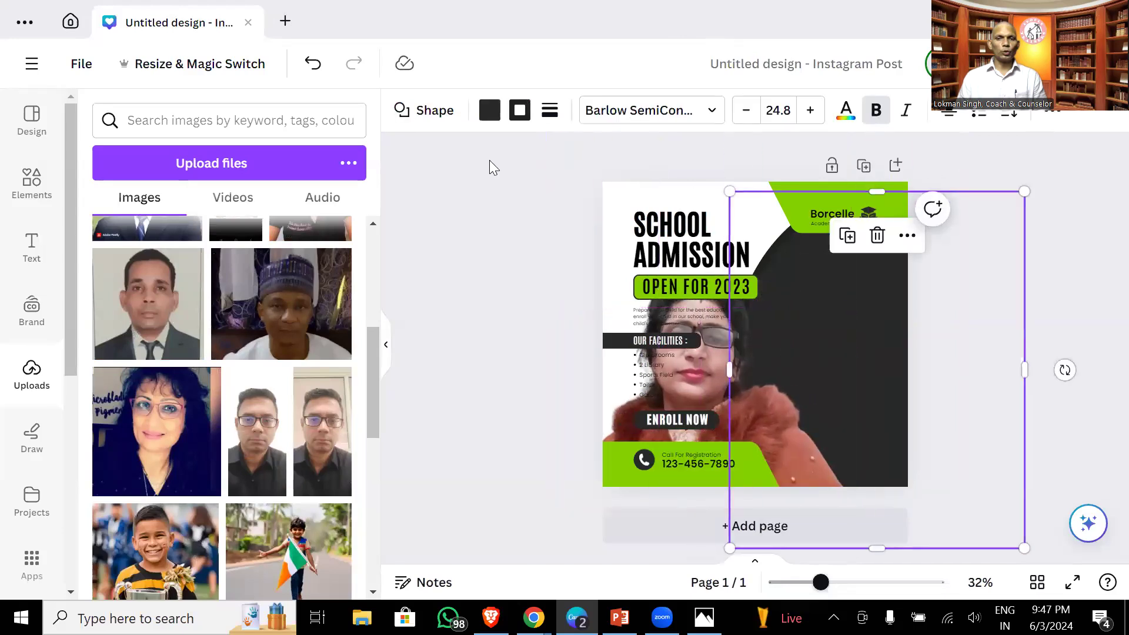
- Make the backdrop shape green and move the woman's photo to the right side
left_click(489, 110)
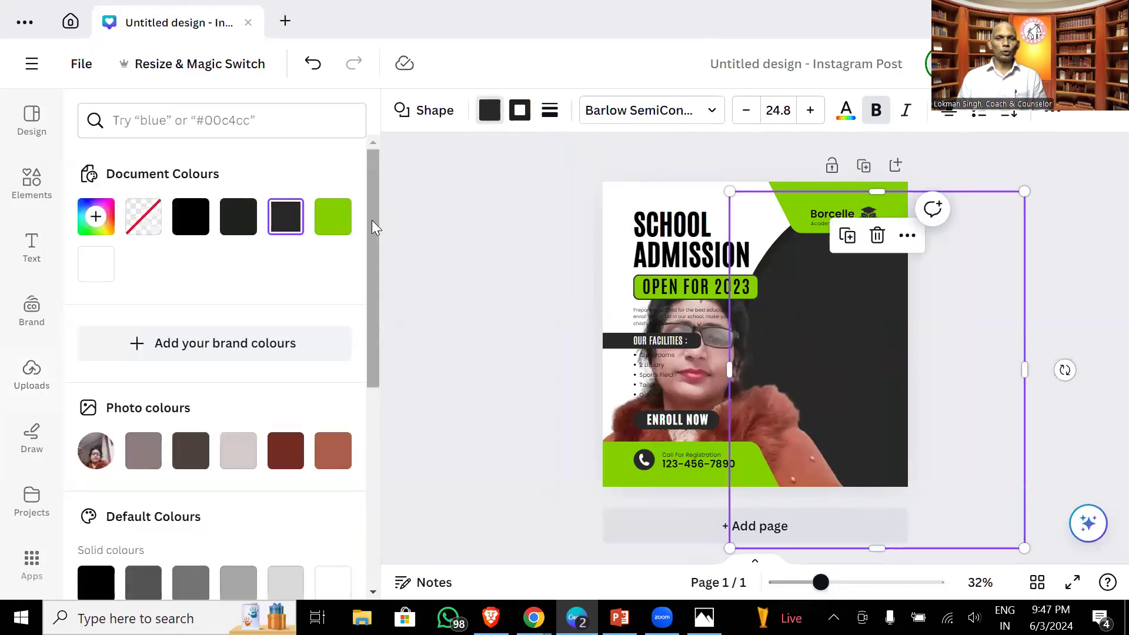
left_click(333, 218)
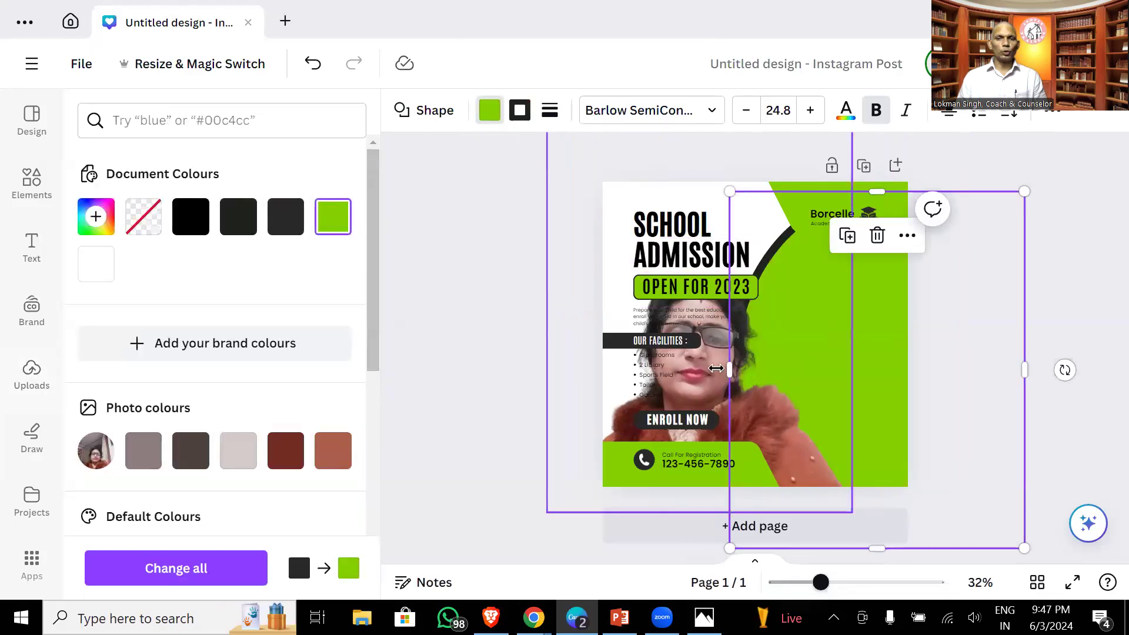
left_click_drag(693, 375, 808, 344)
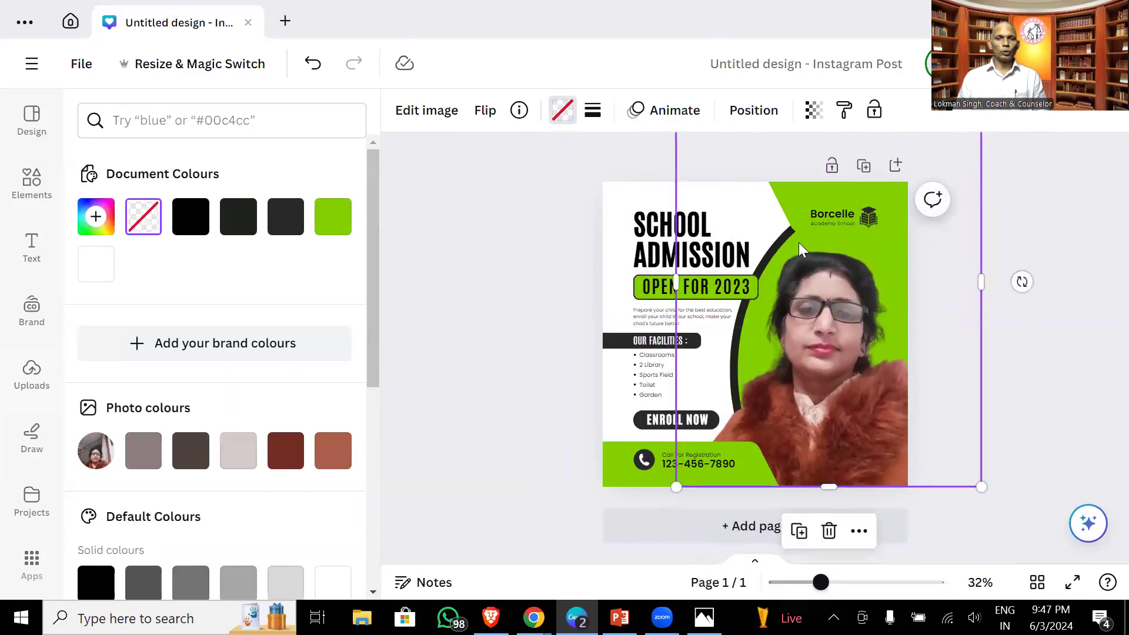
- Try black on the Borcelle shape, then undo it to keep it green
left_click(798, 196)
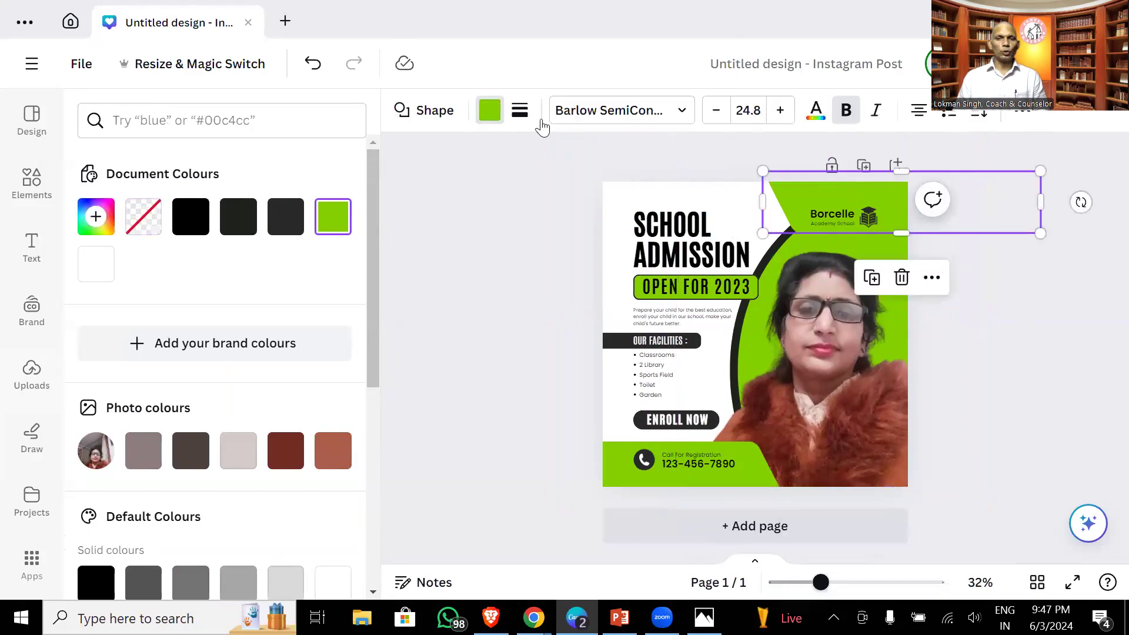
left_click(492, 114)
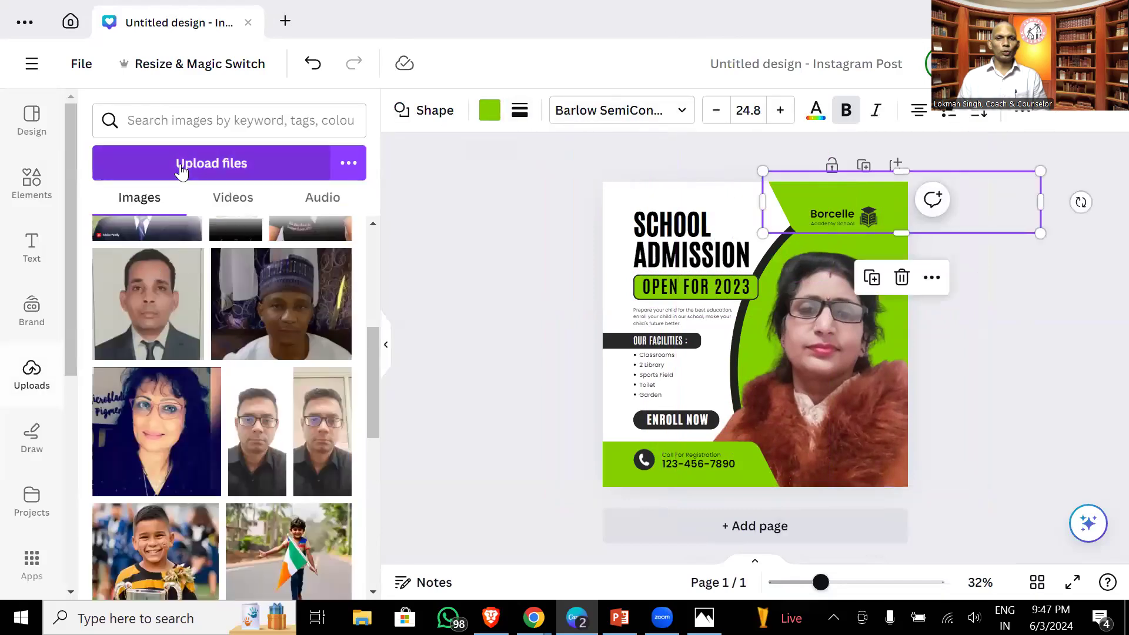
left_click(486, 112)
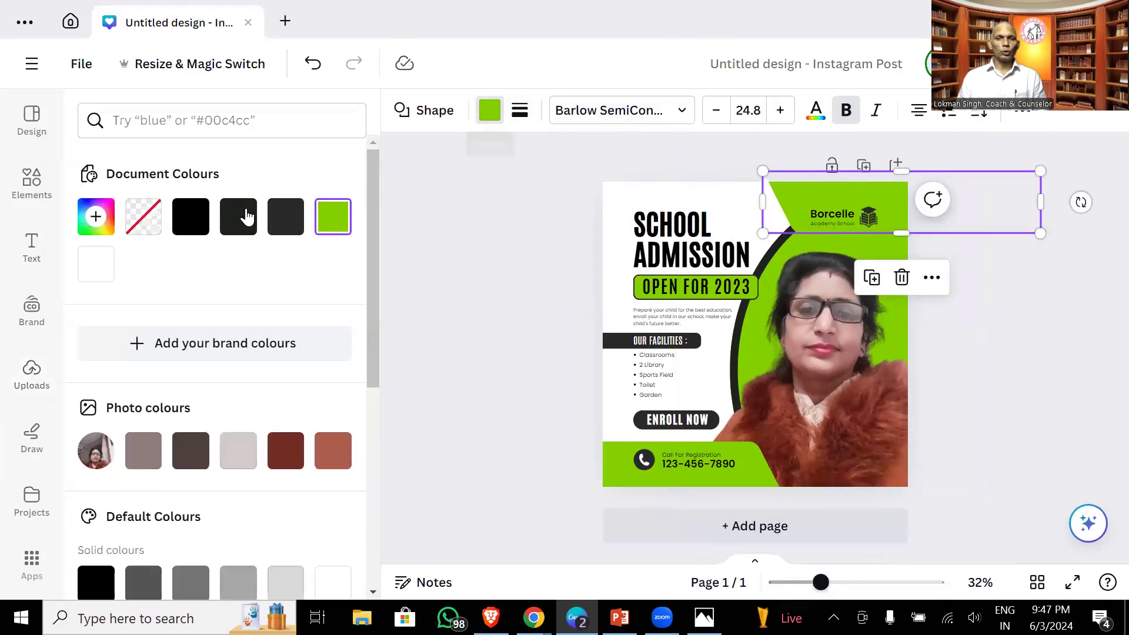
left_click(191, 217)
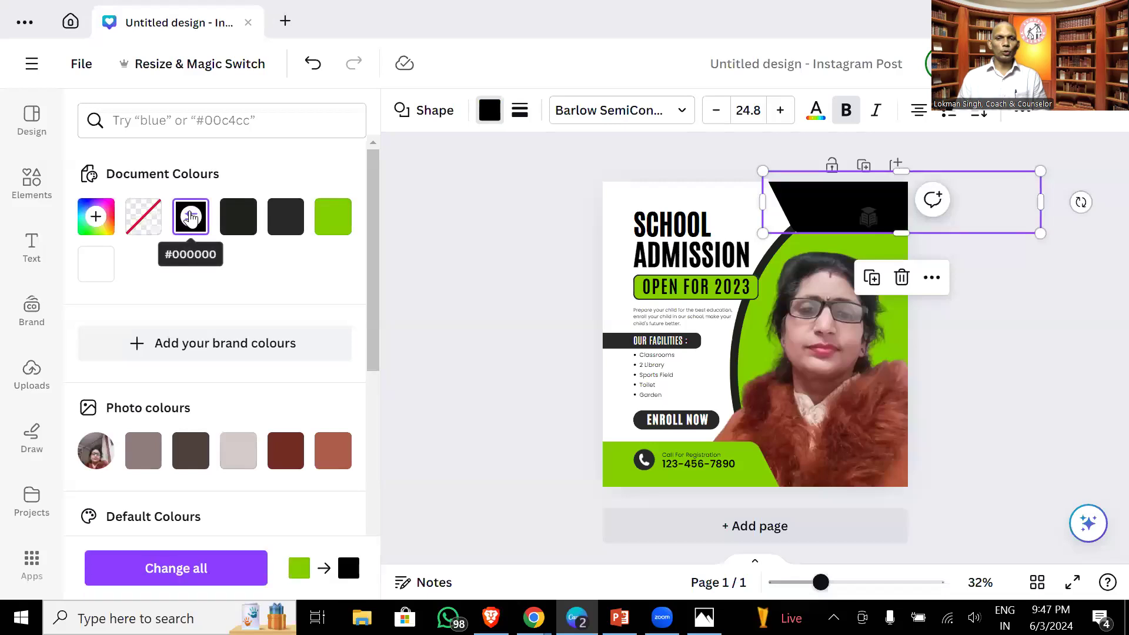
key("ctrl+z")
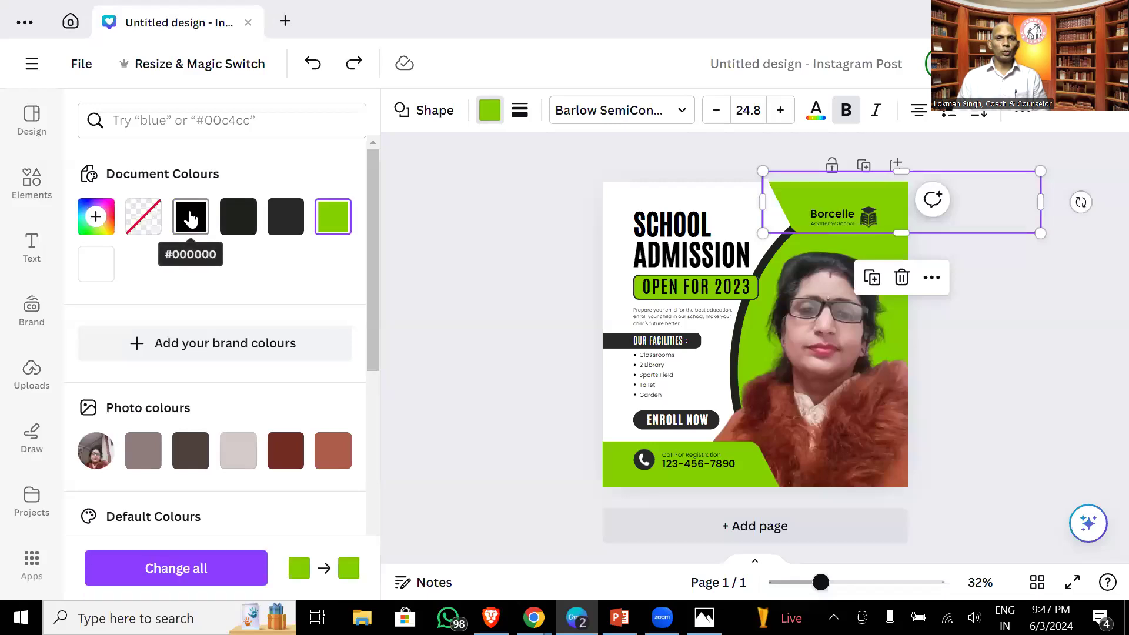
left_click(717, 226)
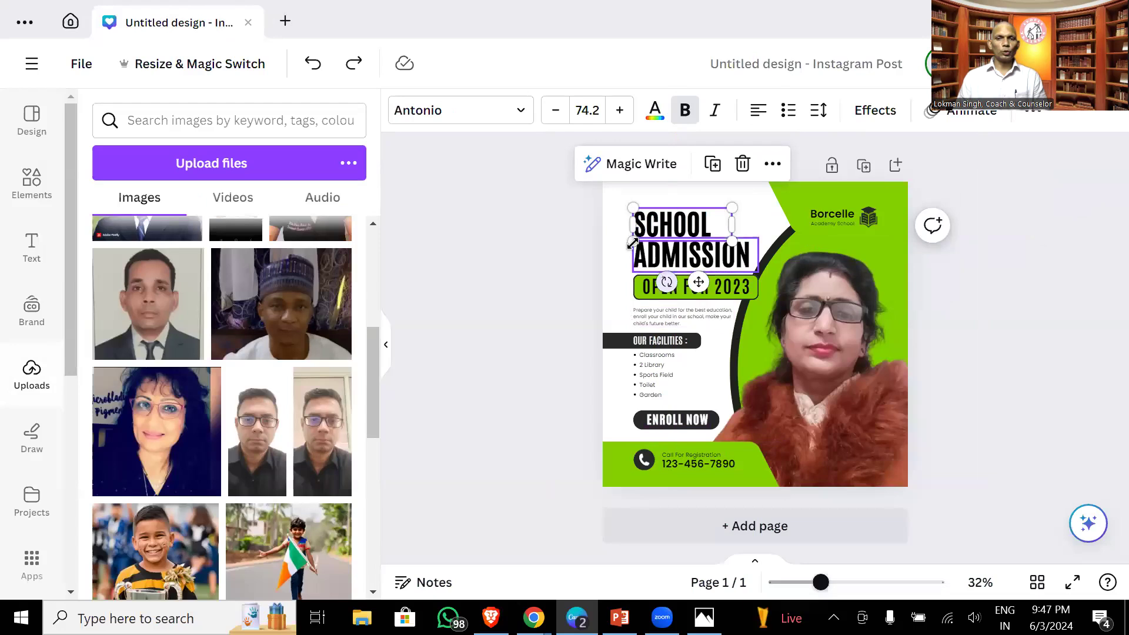
- Briefly edit the SCHOOL heading, then add a blank second page after the poster
double_click(662, 231)
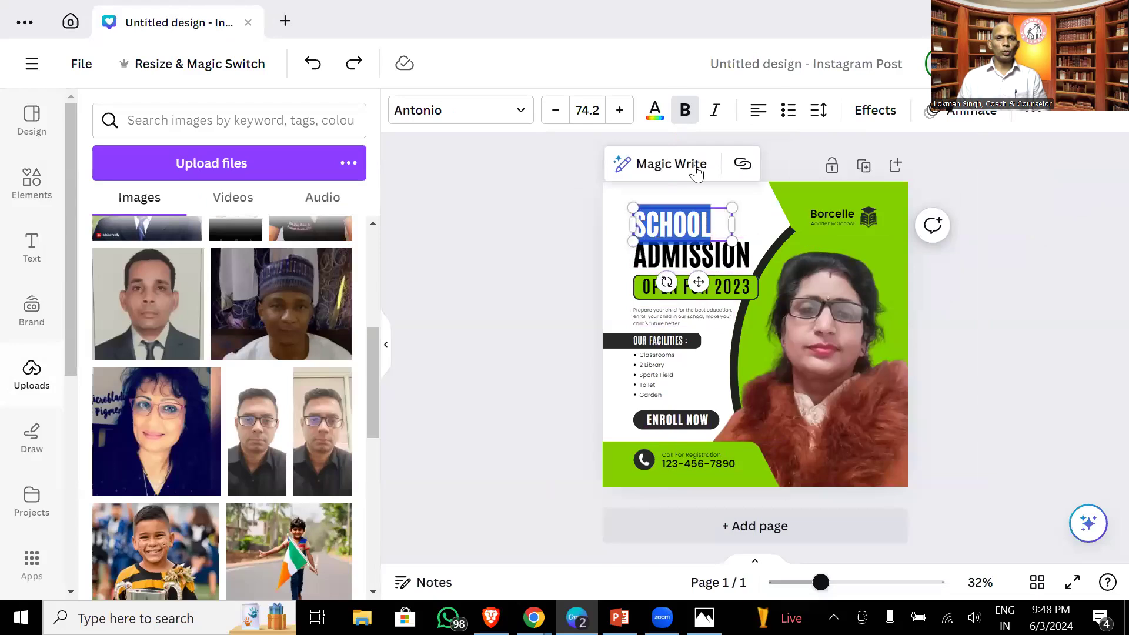
key("Escape")
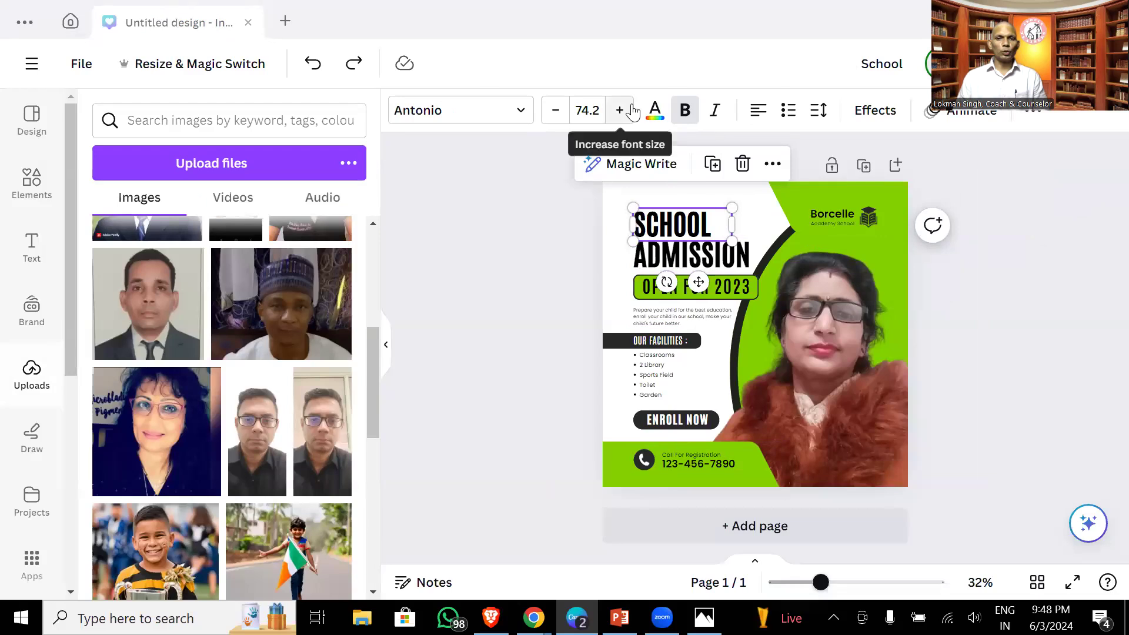
left_click(827, 298)
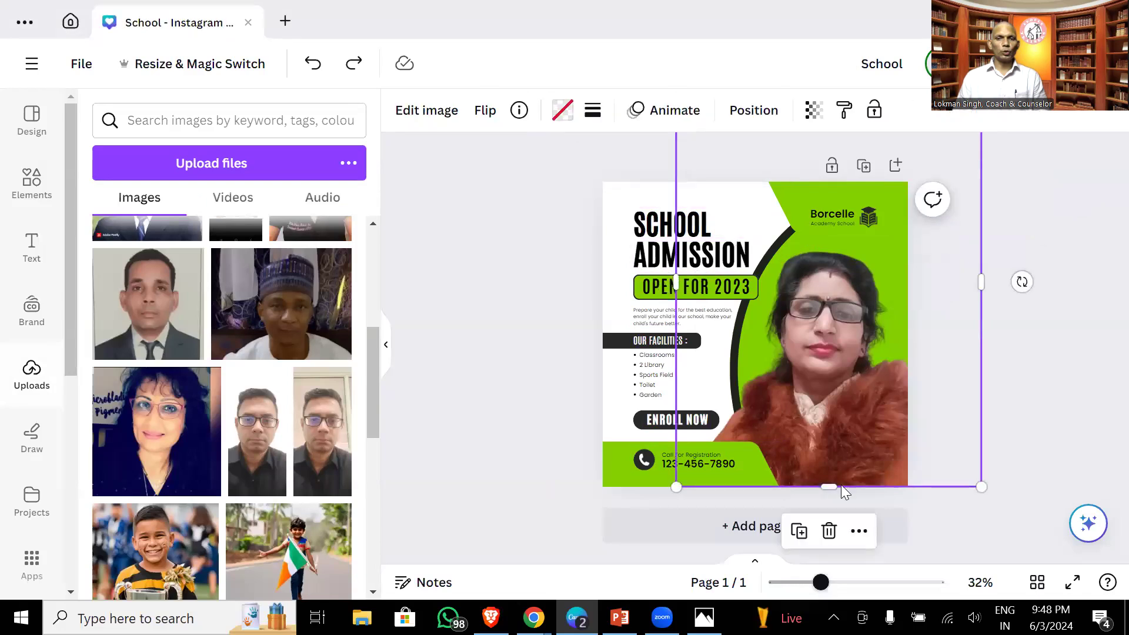
left_click(737, 537)
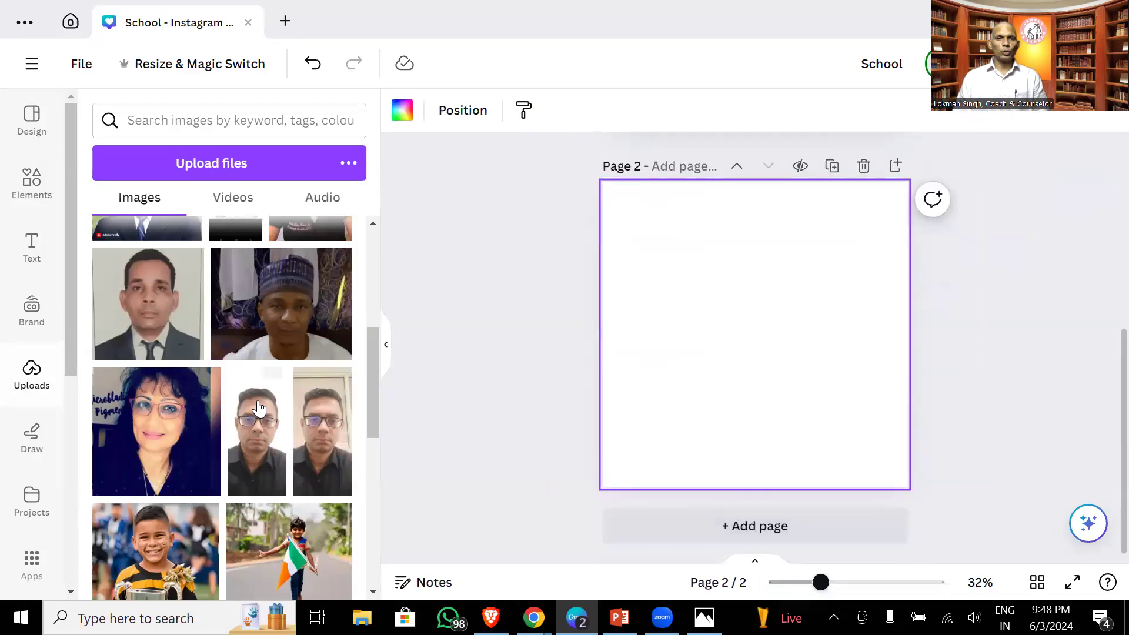
- Put the man-in-cap photo on page 2, stretch it to page width, and remove its background
left_click(255, 302)
left_click_drag(731, 328, 779, 250)
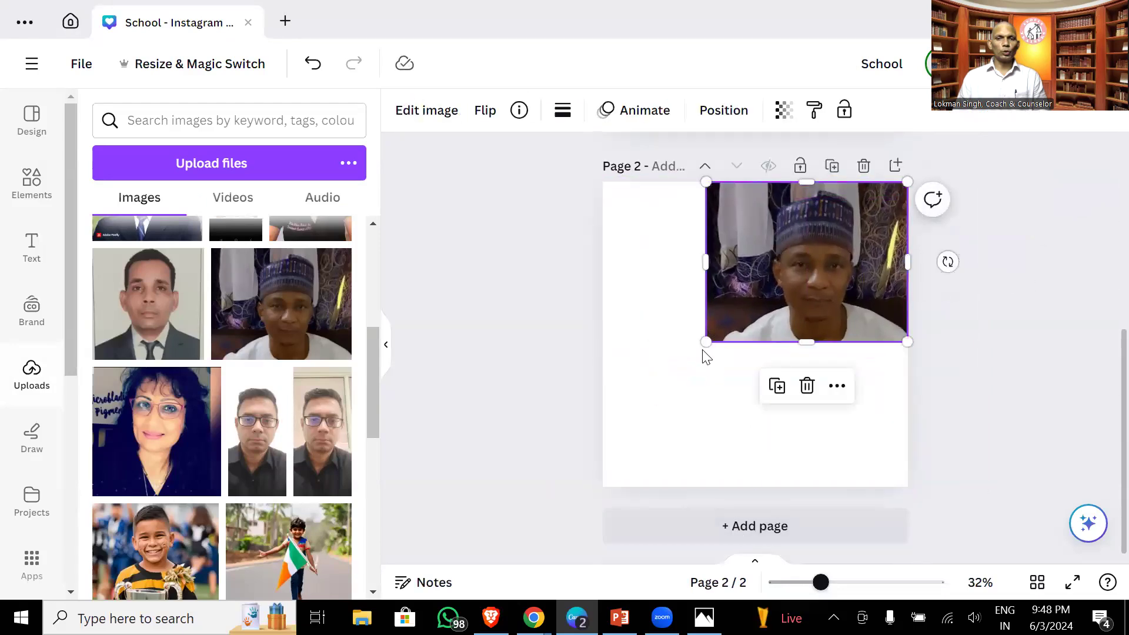
left_click_drag(676, 397, 587, 564)
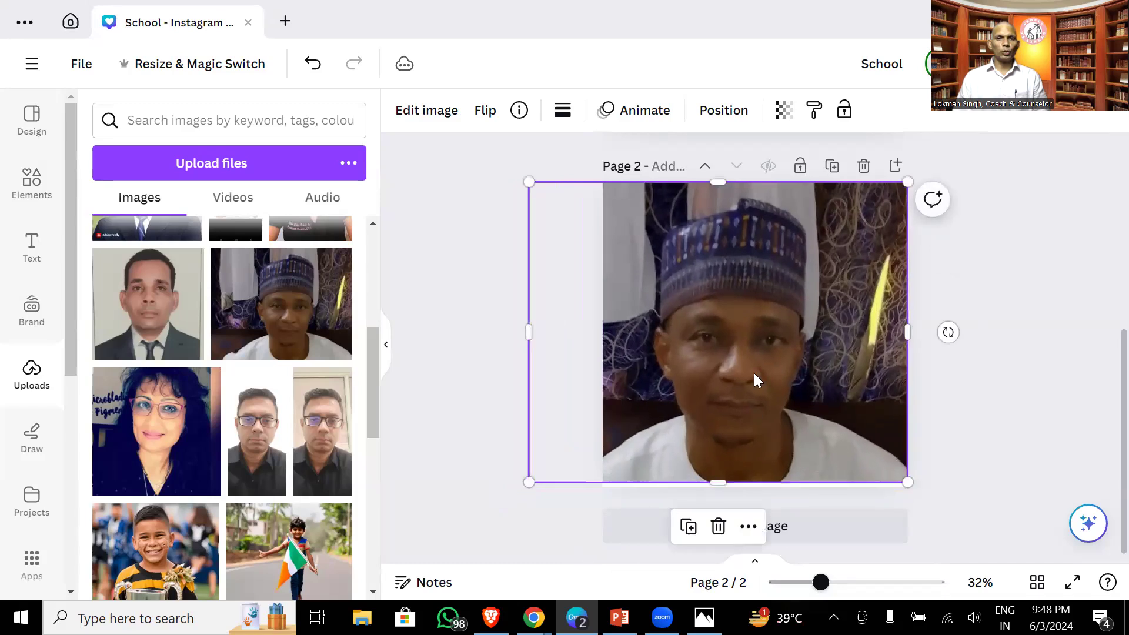
left_click(427, 110)
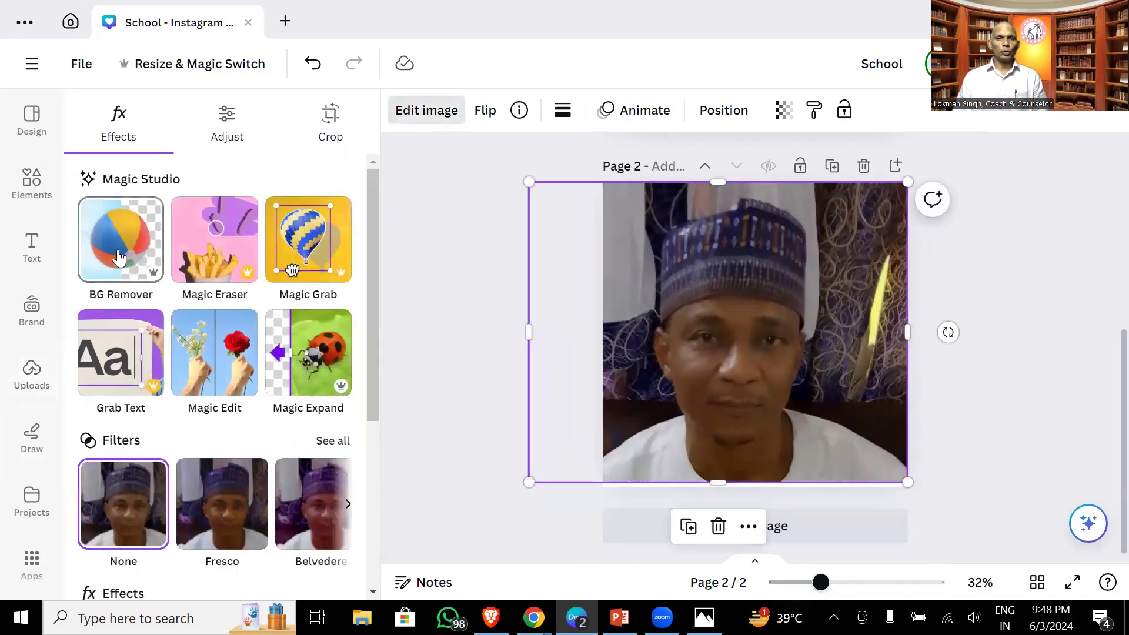
left_click(118, 257)
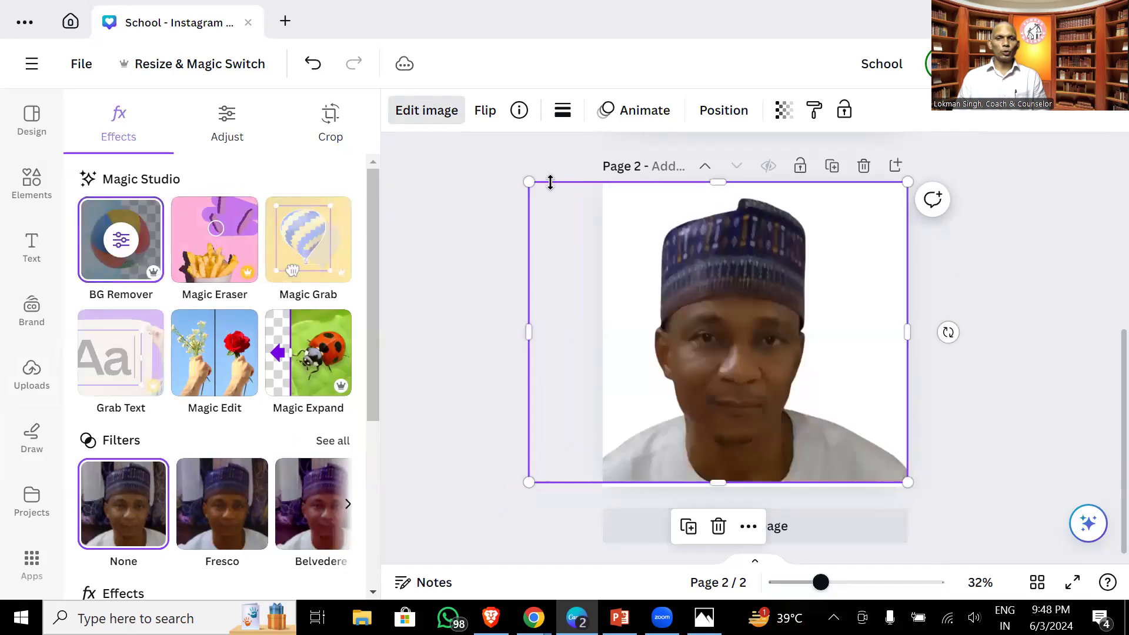
- Shrink the cut-out man photo, place it at the page's bottom centre, and apply the Aero filter
left_click_drag(529, 182, 633, 202)
left_click_drag(665, 307, 704, 331)
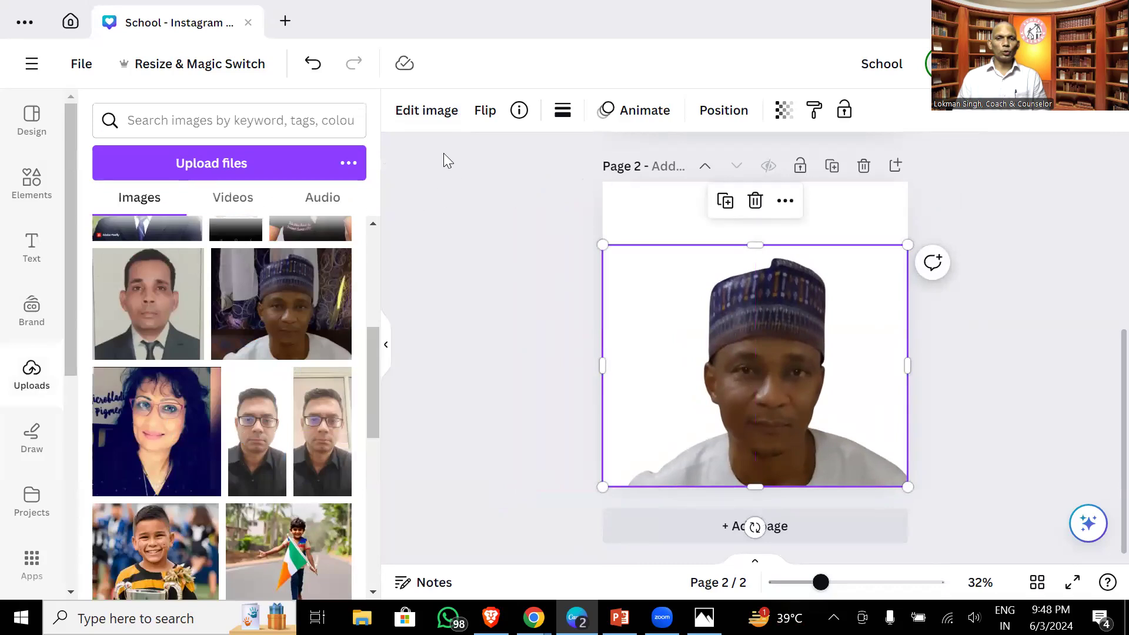
left_click(431, 116)
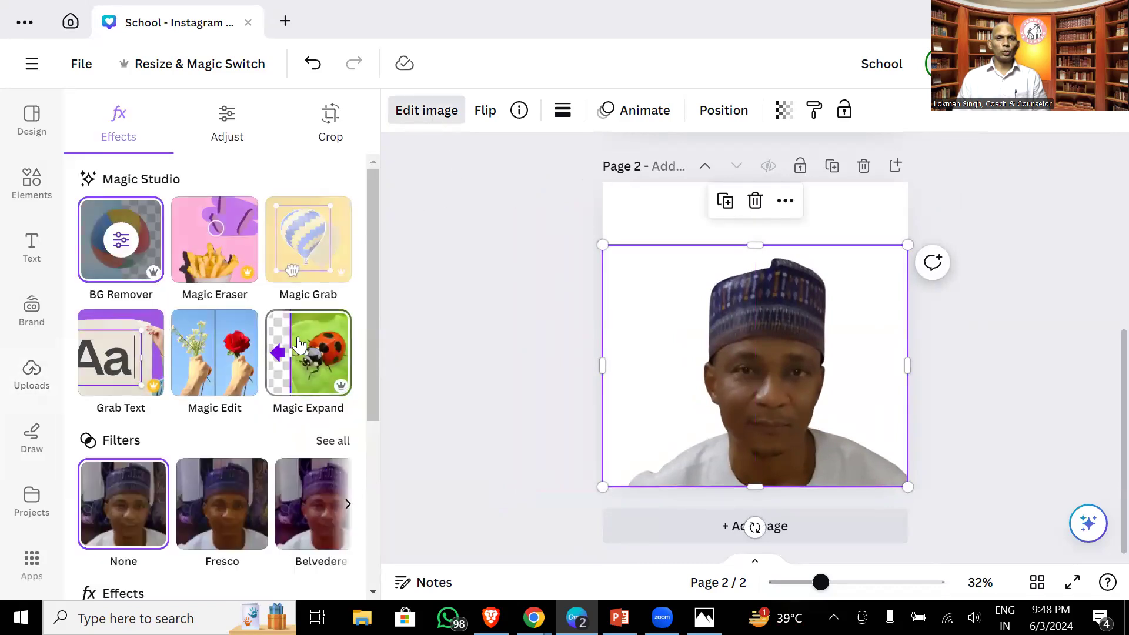
left_click(348, 505)
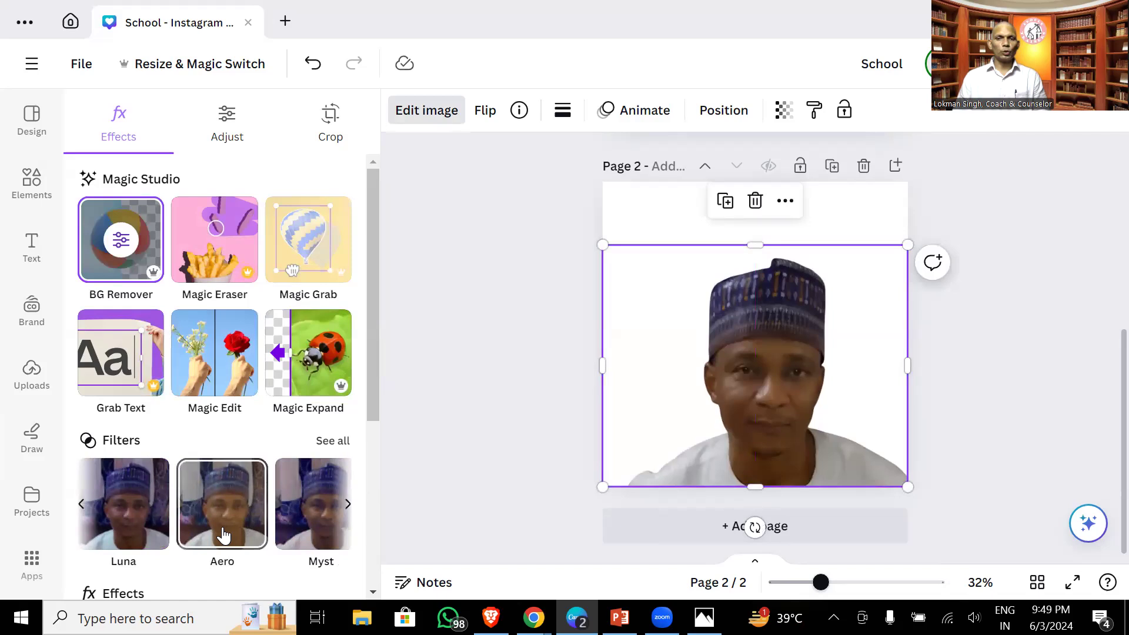
left_click(222, 535)
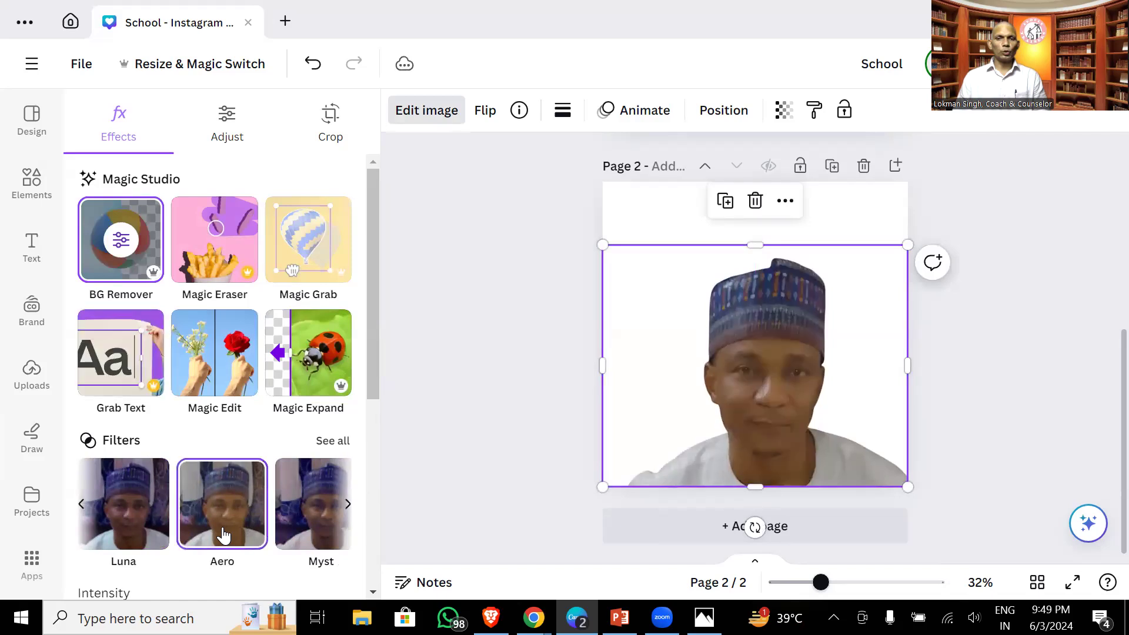
- Browse further filter options, then open Magic Edit on the photo
left_click(347, 504)
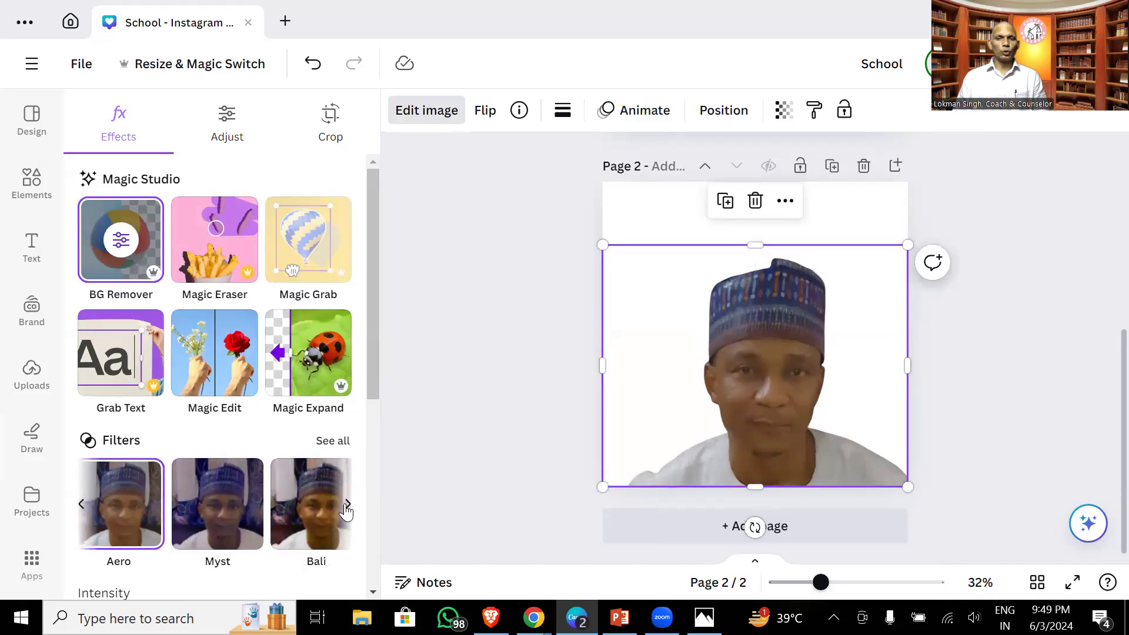
left_click(347, 505)
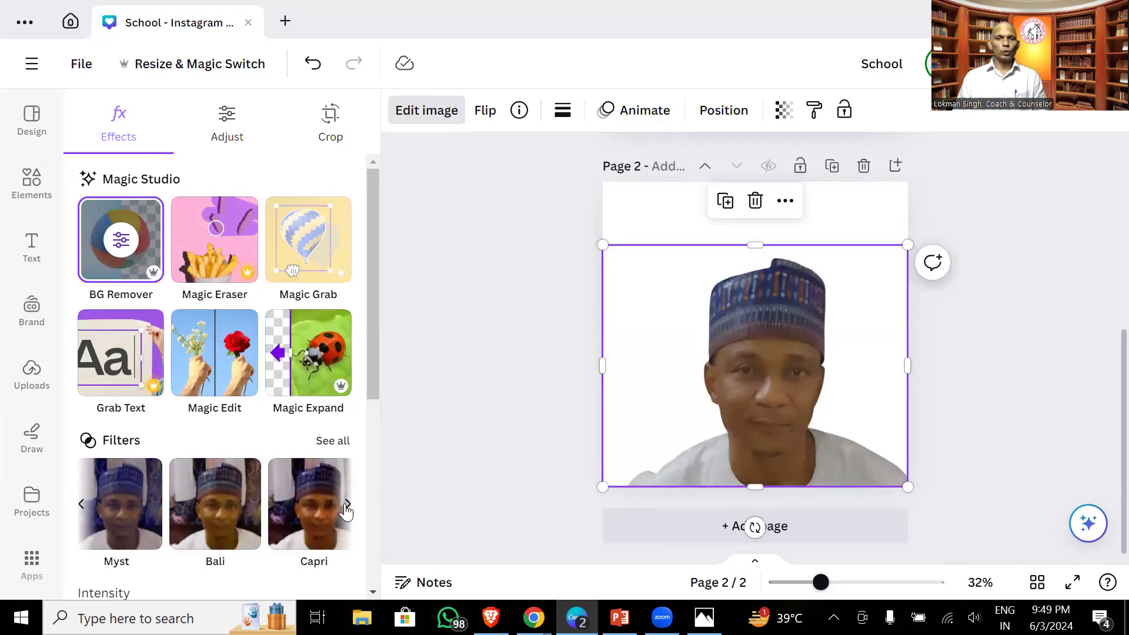
left_click(213, 350)
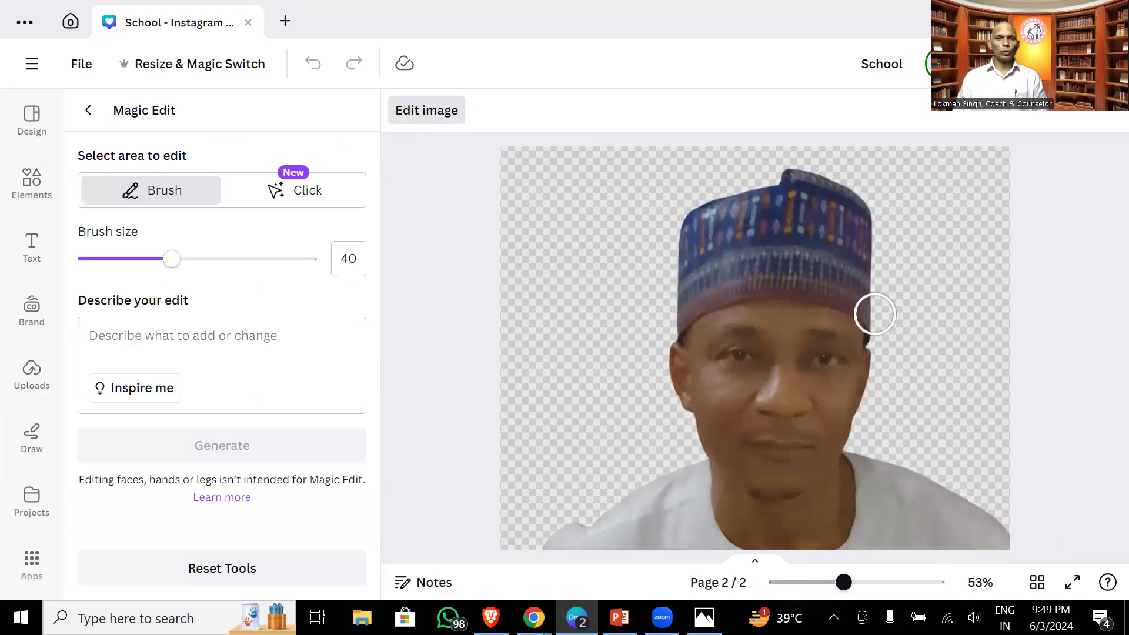
- Brush over the cap in Magic Edit, back out without generating, and return to the Canva home page
left_click(875, 314)
mouse_move(875, 314)
left_mouse_down()
mouse_move(660, 218)
mouse_move(537, 212)
mouse_move(522, 223)
left_mouse_up()
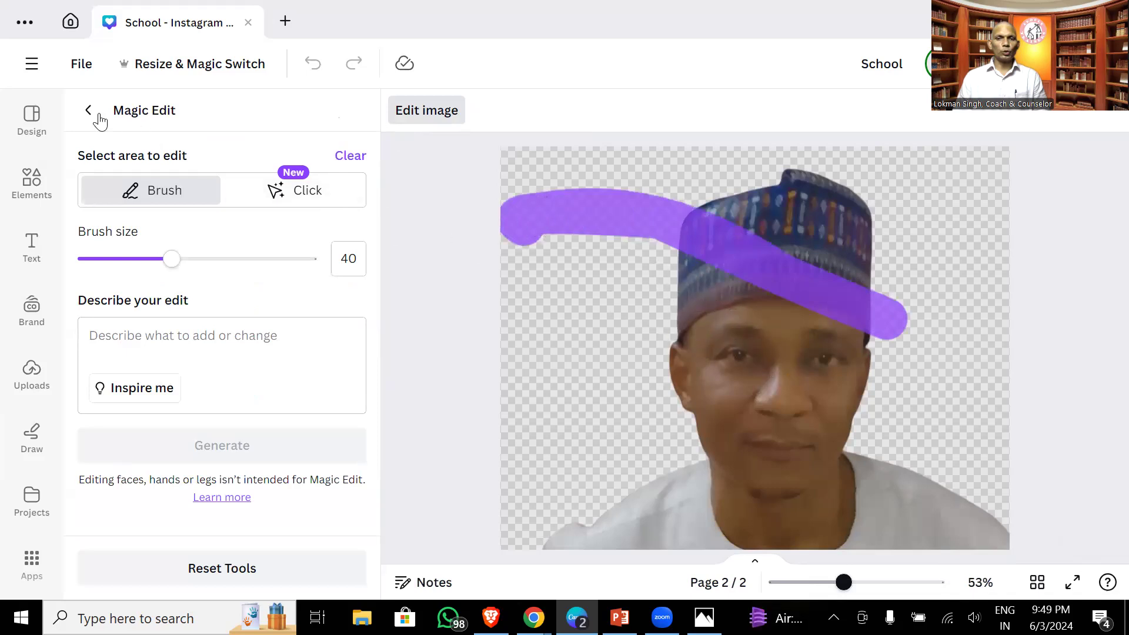
left_click(88, 111)
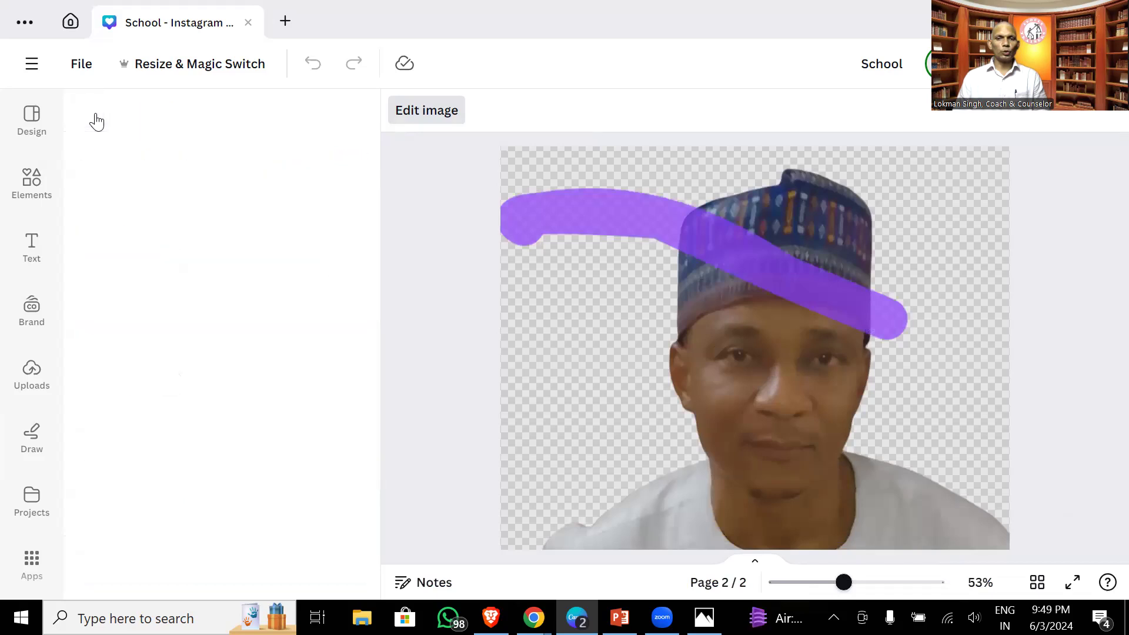
left_click(70, 24)
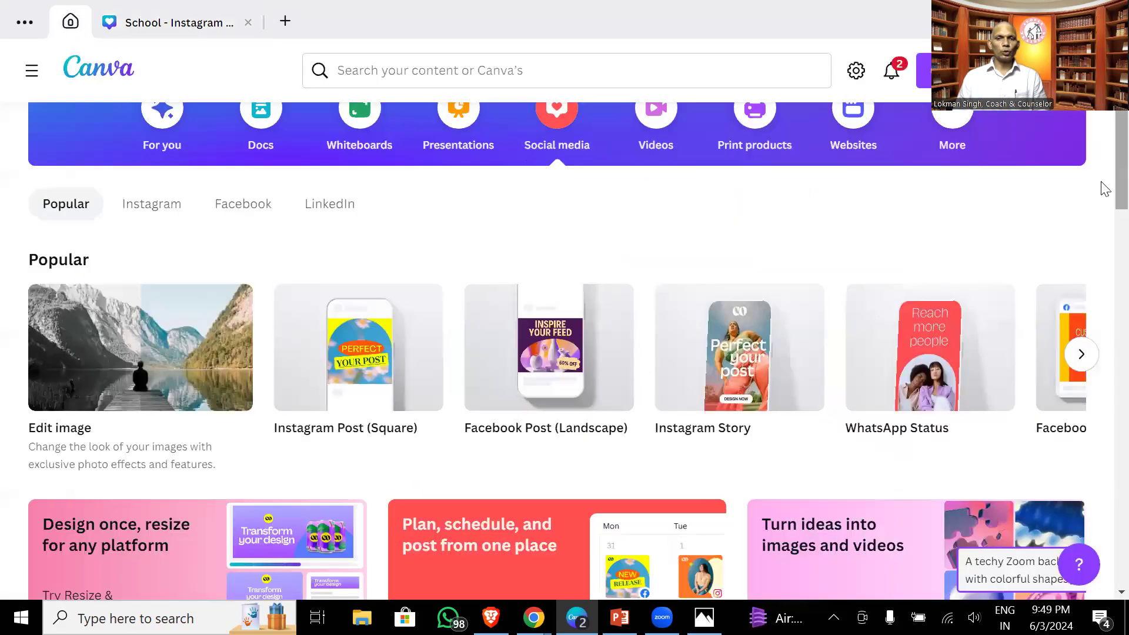
scroll(1102, 176, "up", 3)
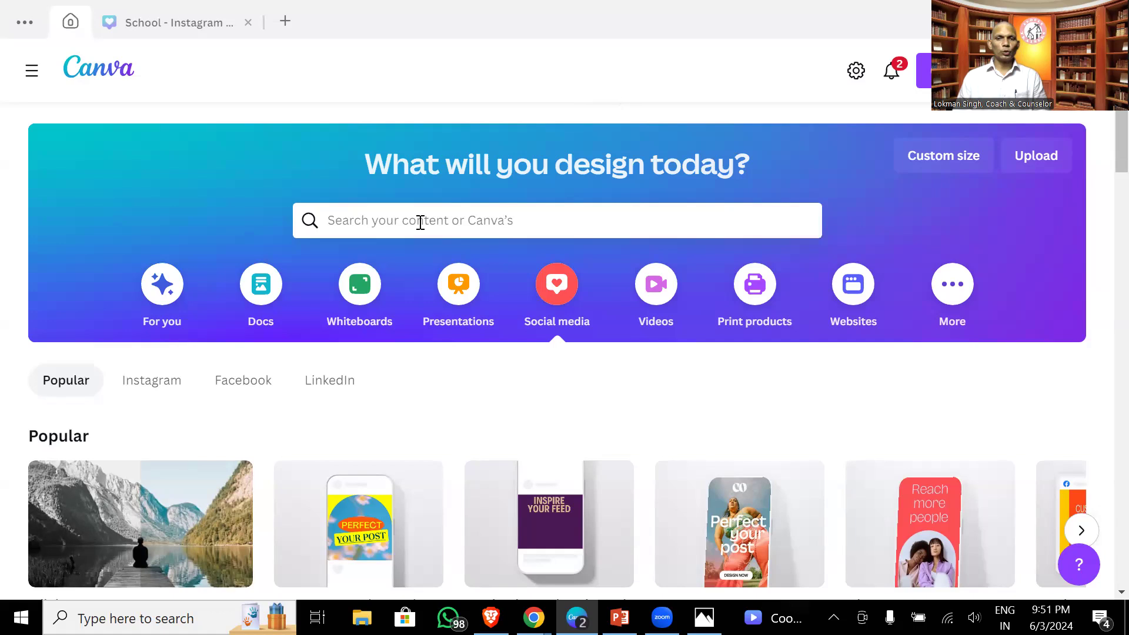
- Browse more design types and create a blank 1410 × 2250 px Book Cover
left_click(954, 288)
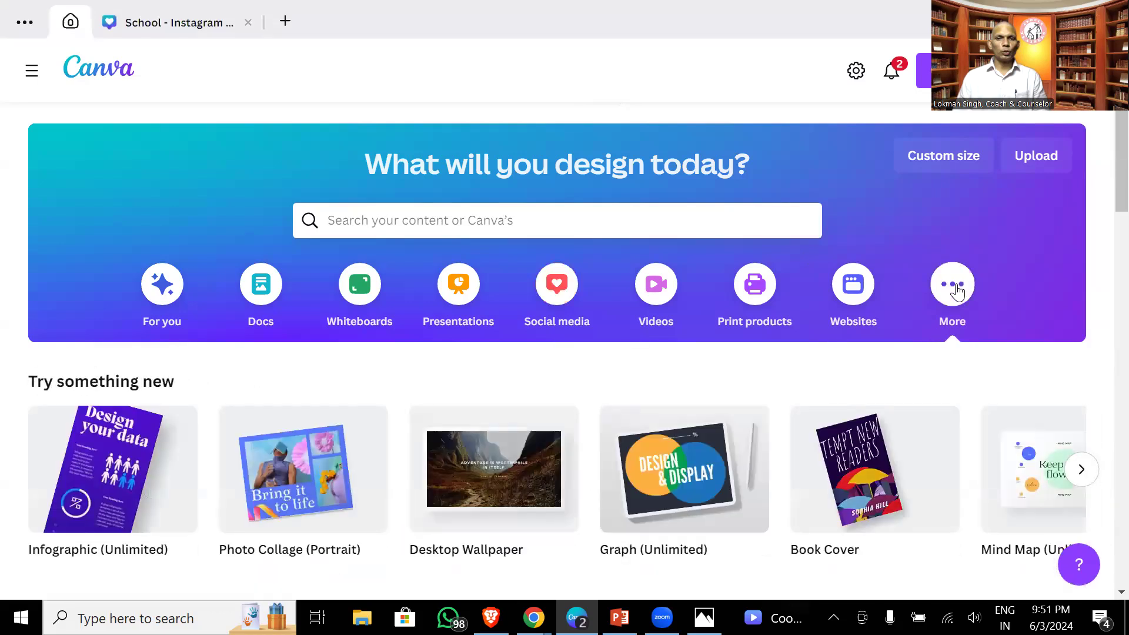
scroll(1104, 185, "down", 1)
scroll(1104, 185, "down", 2)
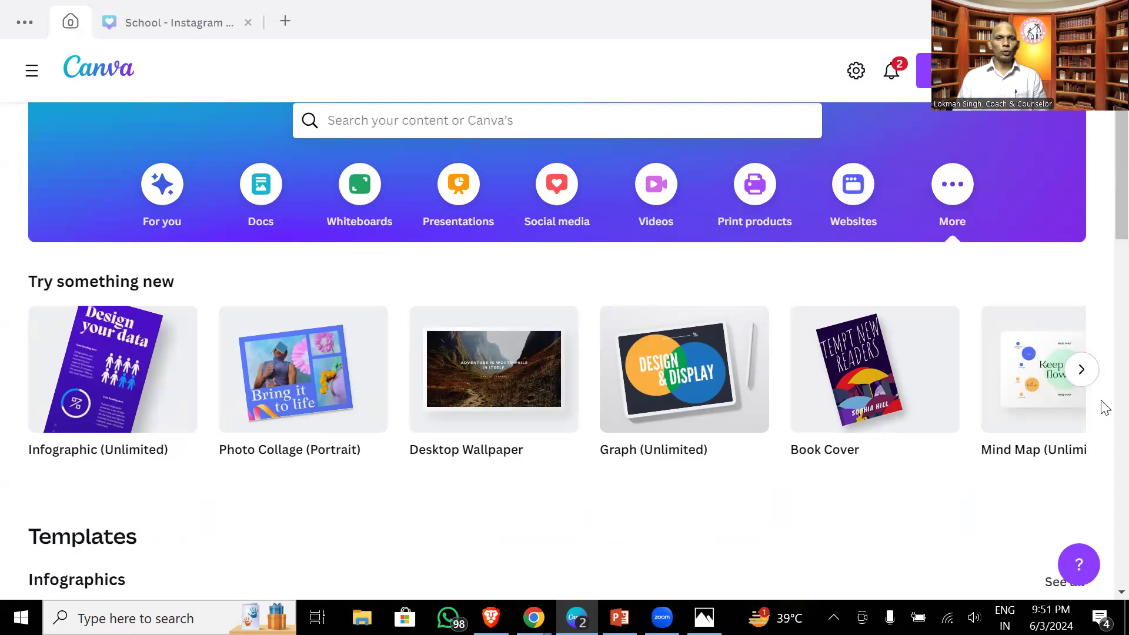
left_click(850, 379)
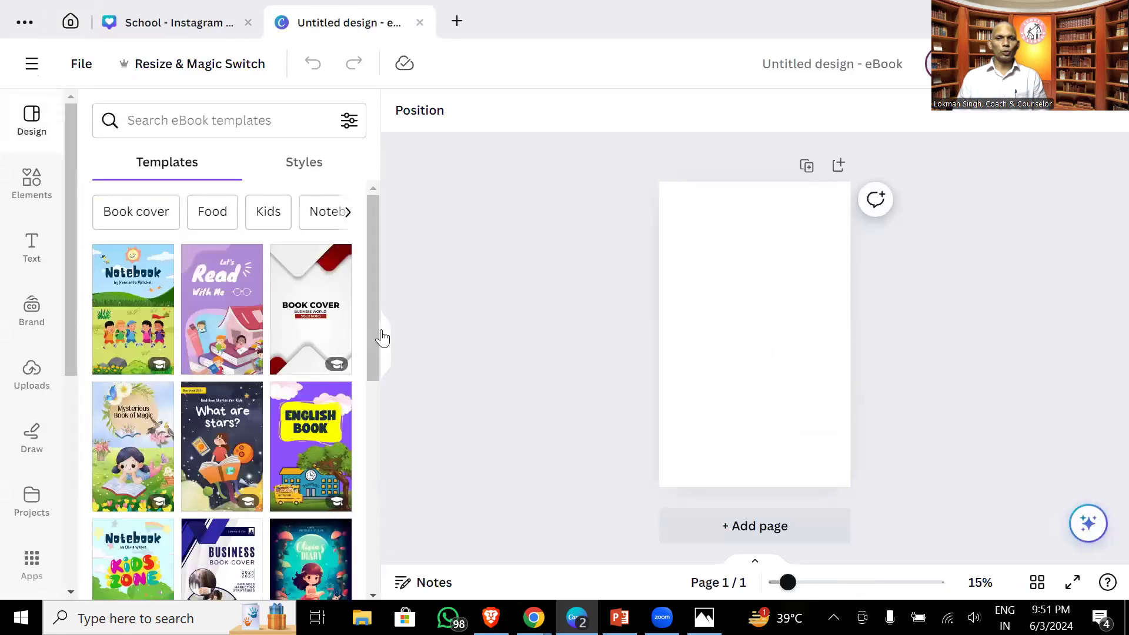
- Apply the White and Blue Modern Business Book Cover template and select its BUSINESS heading
left_click_drag(371, 354, 390, 459)
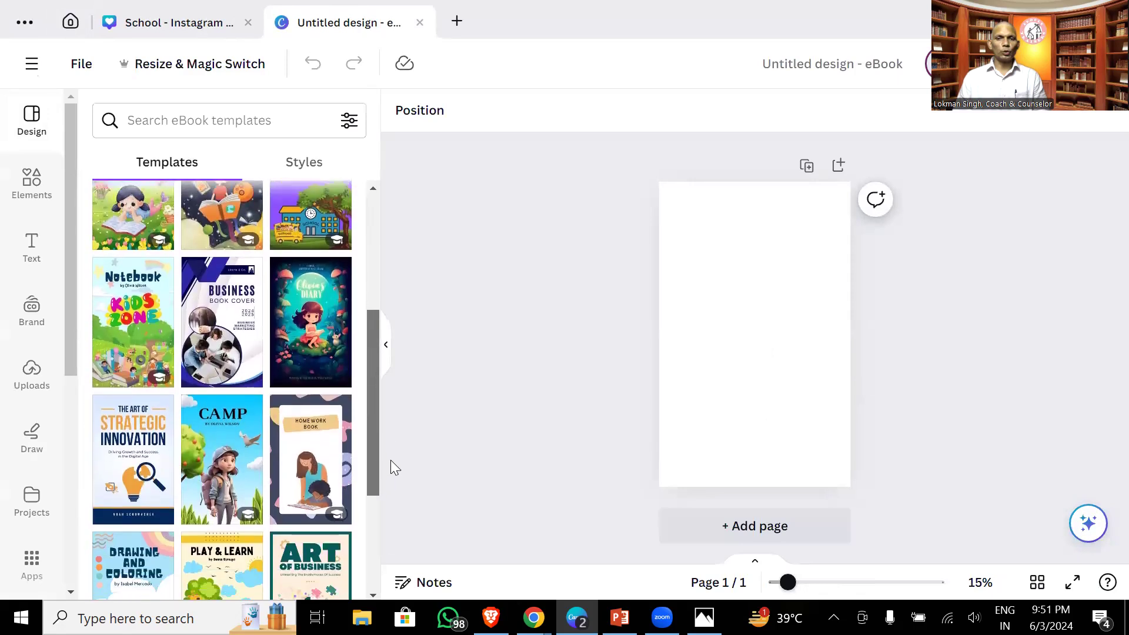
left_click(223, 323)
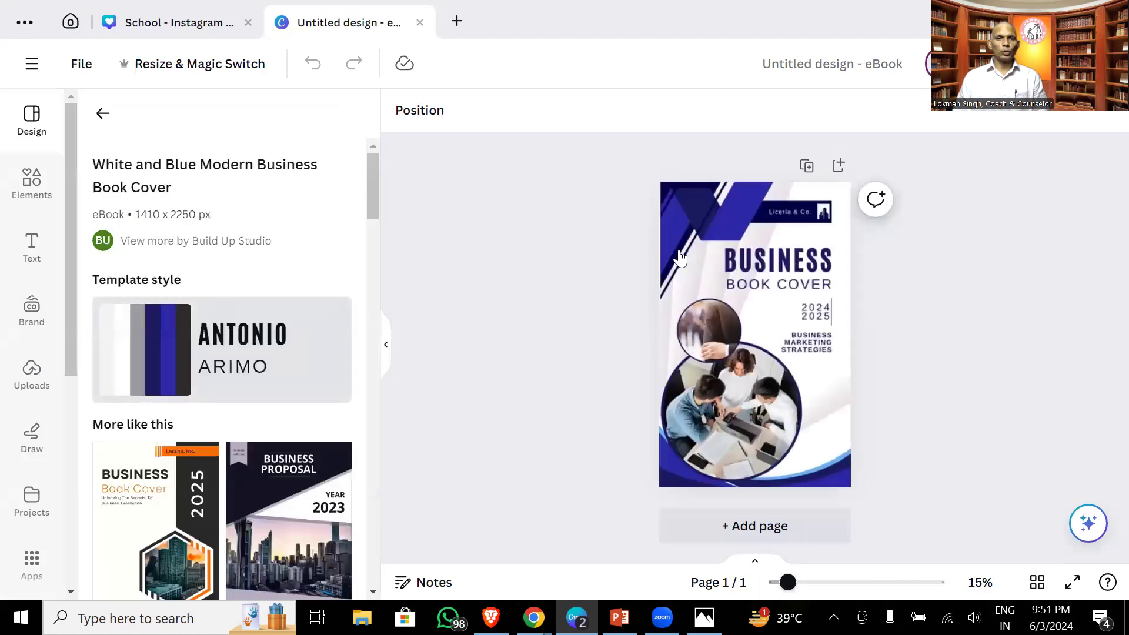
left_click(747, 329)
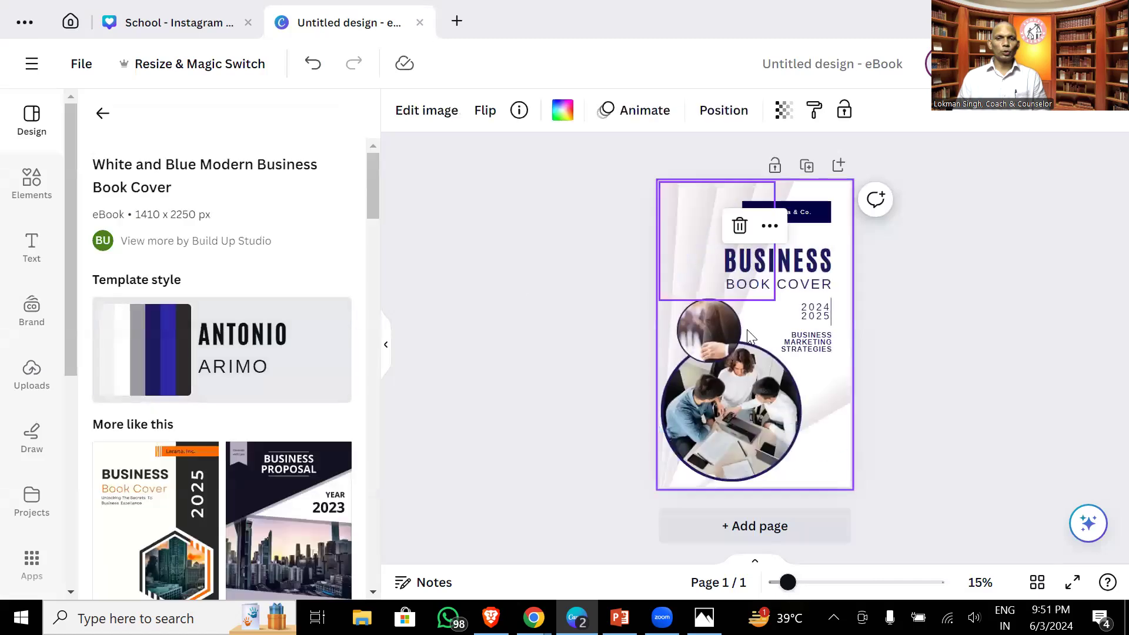
left_click(802, 264)
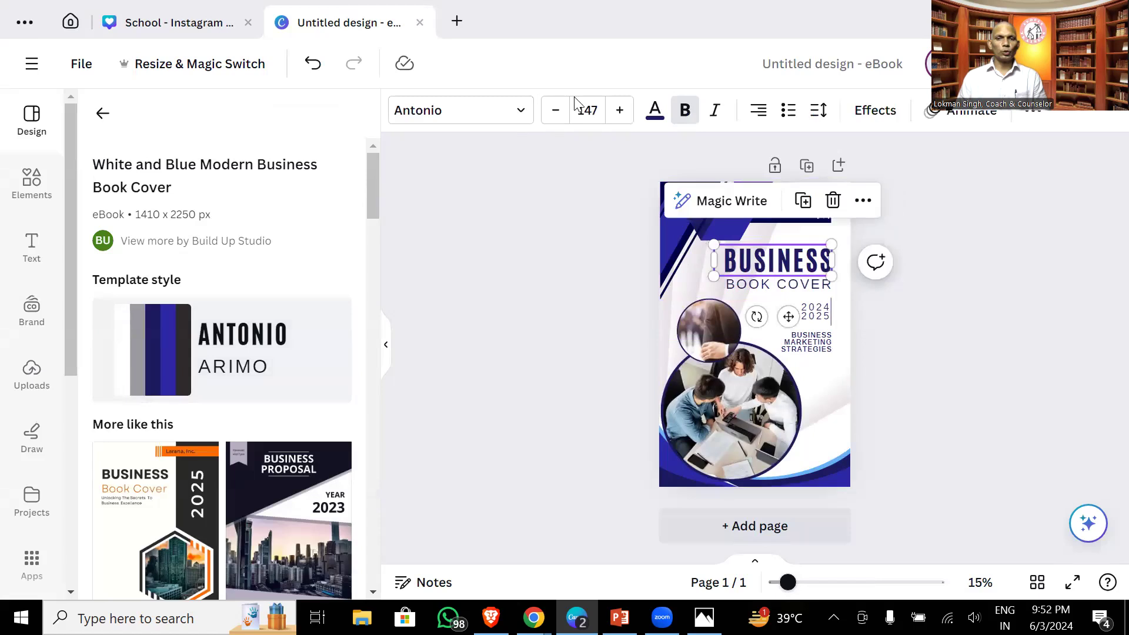
left_click_drag(369, 181, 370, 234)
left_click_drag(372, 262, 371, 422)
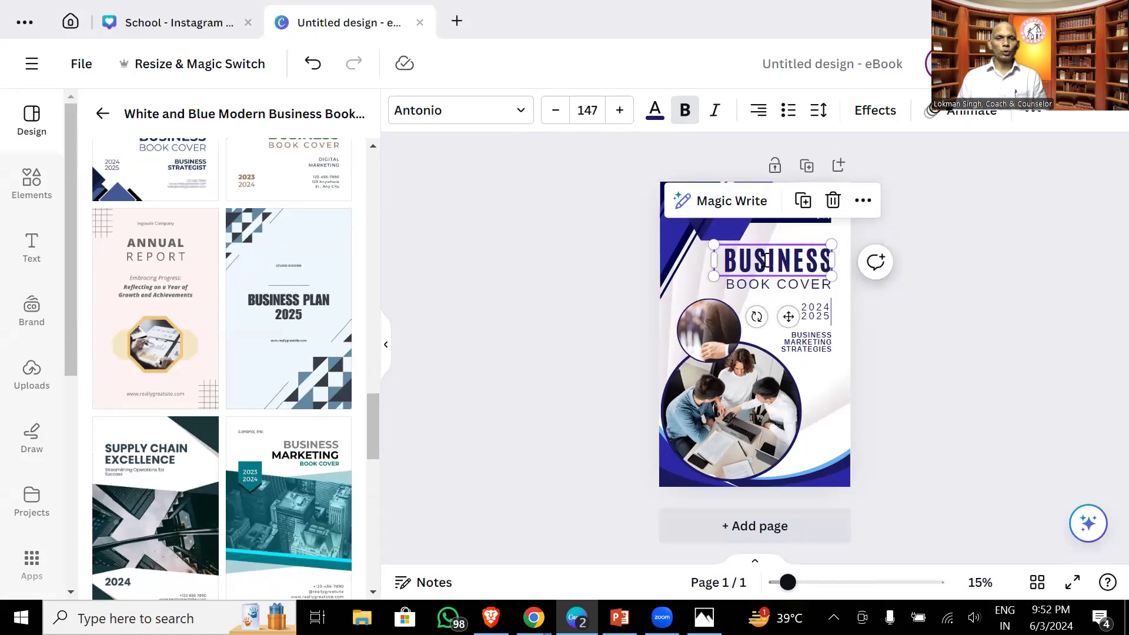
- Retitle the cover FALSE IS FATAL, replacing BUSINESS and BOOK COVER
double_click(765, 259)
type("FALSE")
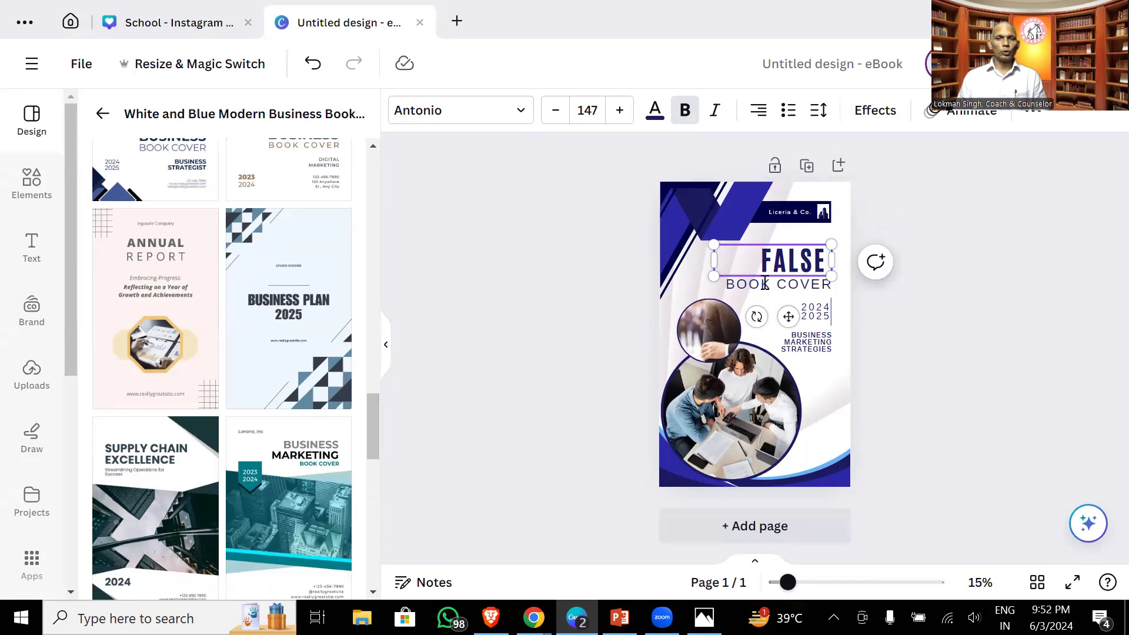
double_click(764, 284)
type("IS FATAL")
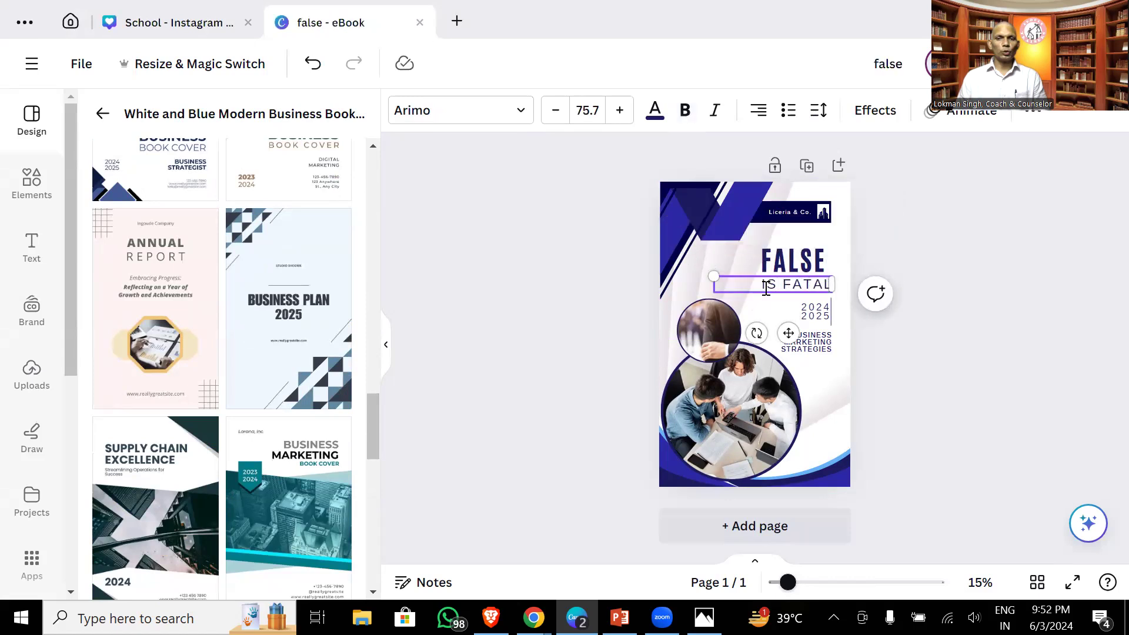
- Delete the 2024 2025 years and start replacing the strategies line with B
left_click(806, 318)
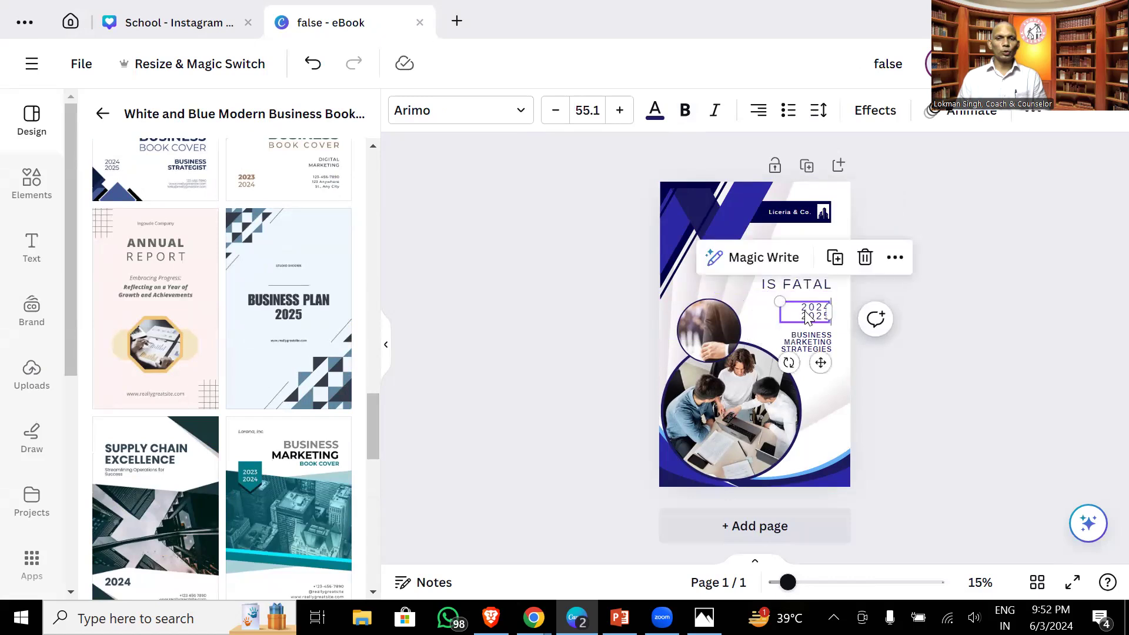
key("Delete")
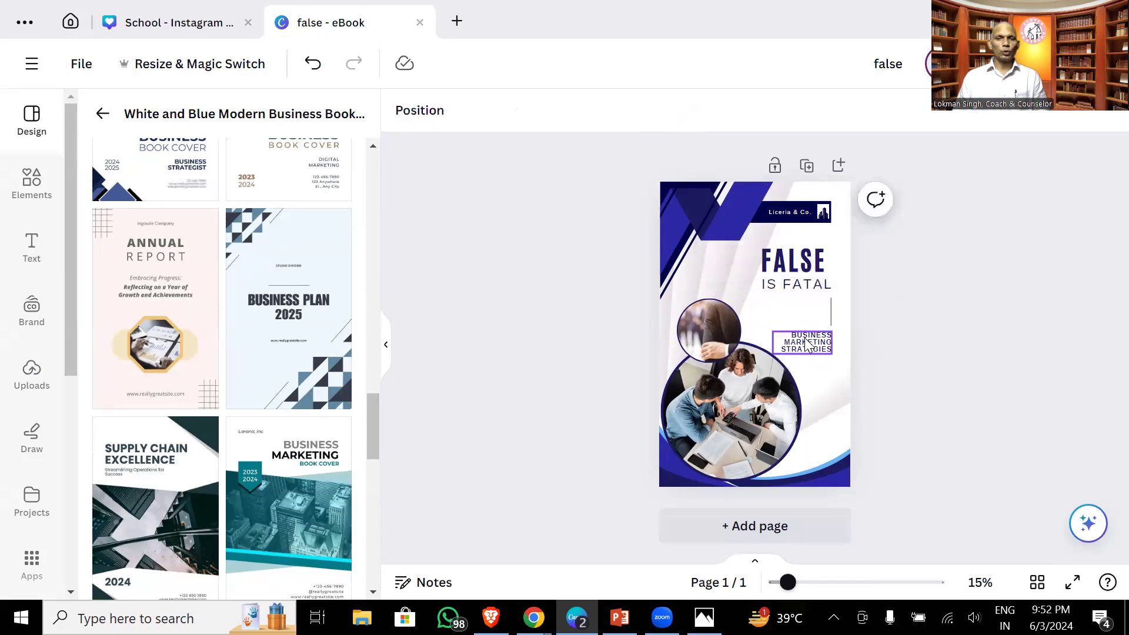
double_click(806, 344)
type("BY")
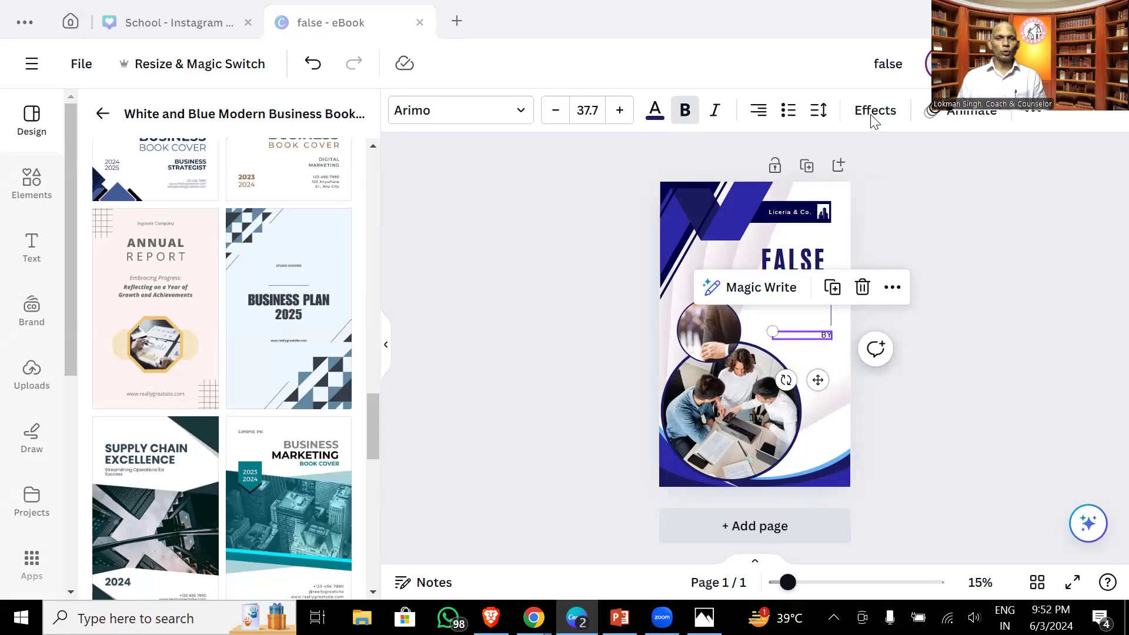
- Replace the BY line with the author's full name on its own line
left_click(975, 277)
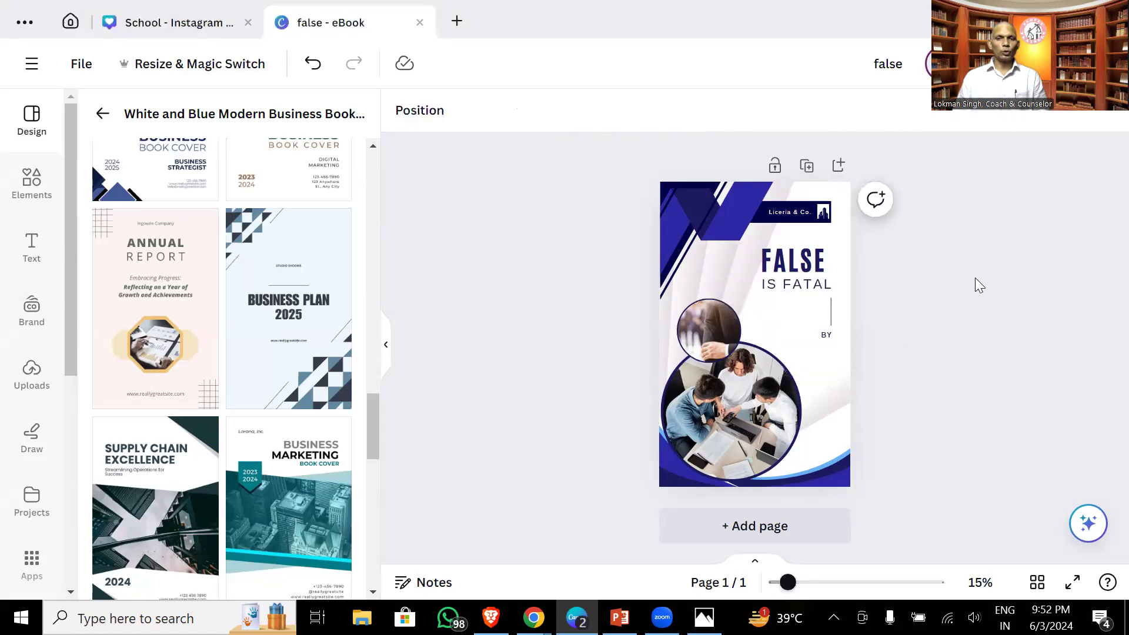
left_click(819, 338)
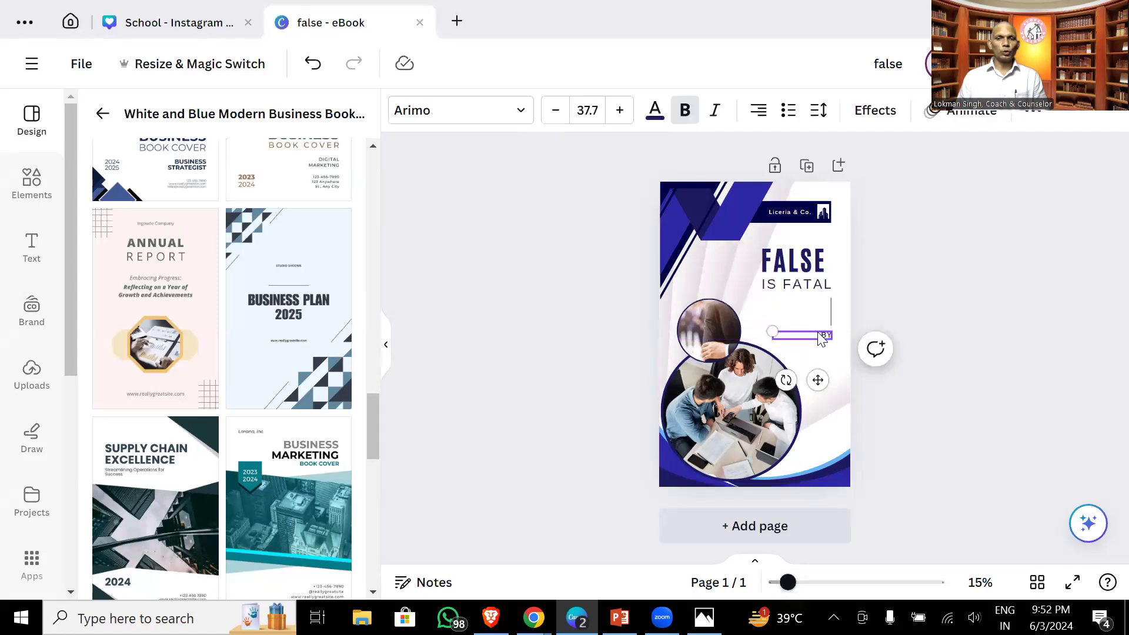
double_click(820, 334)
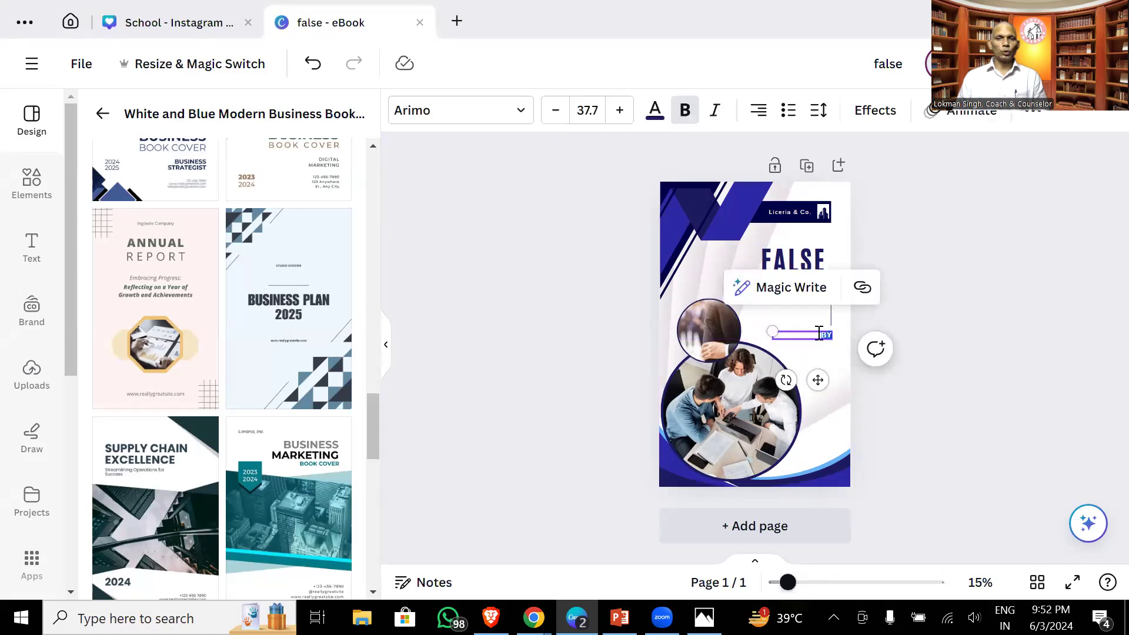
type("BY")
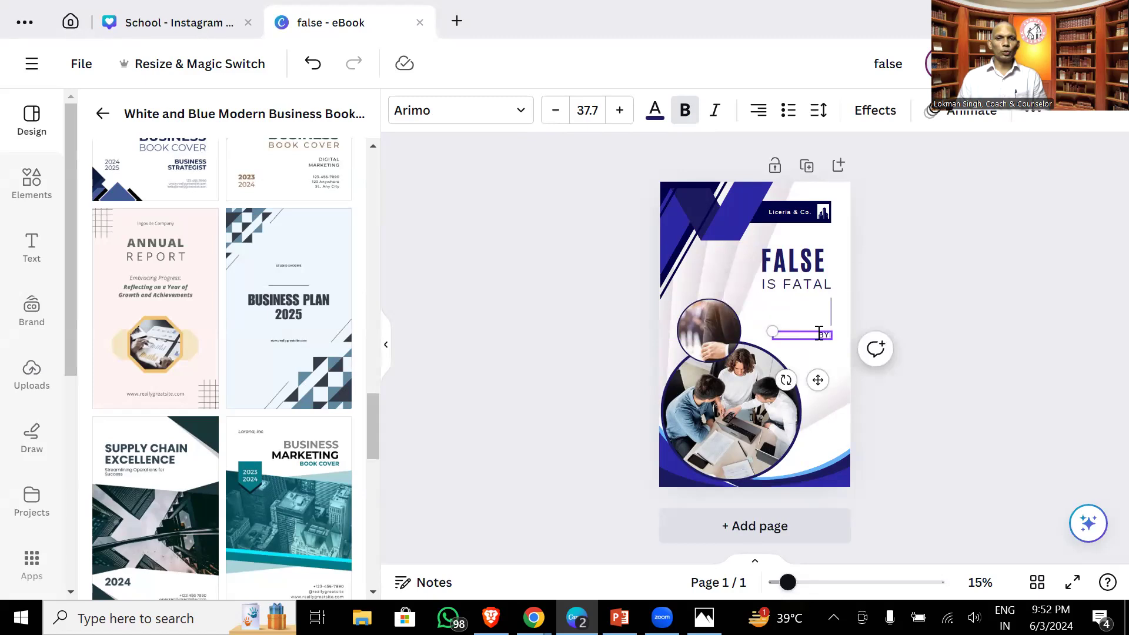
key("Return")
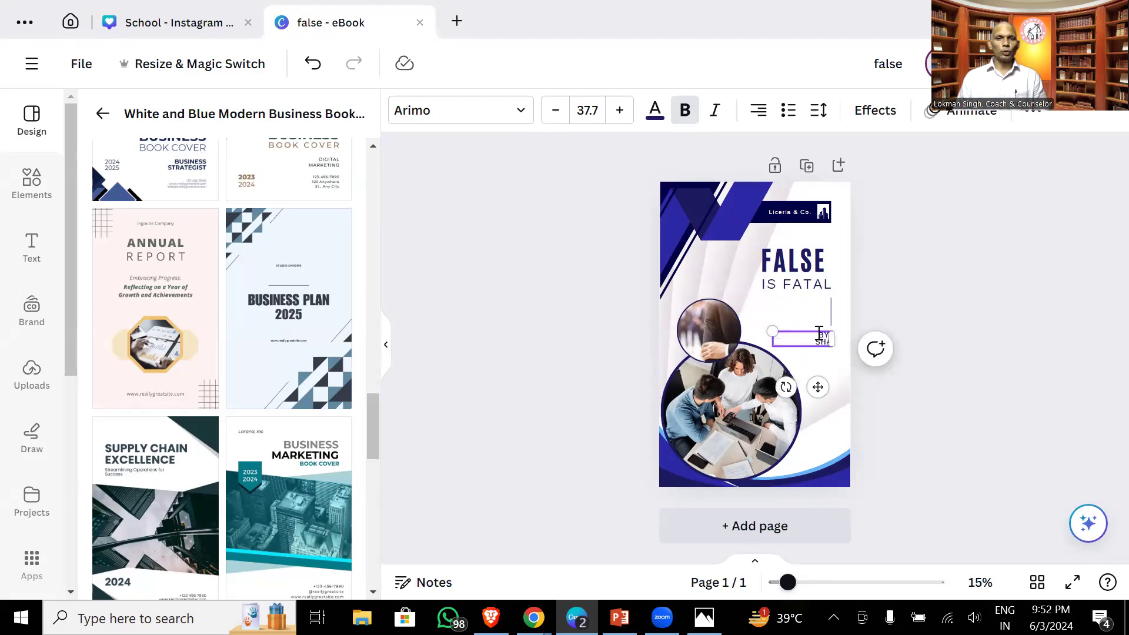
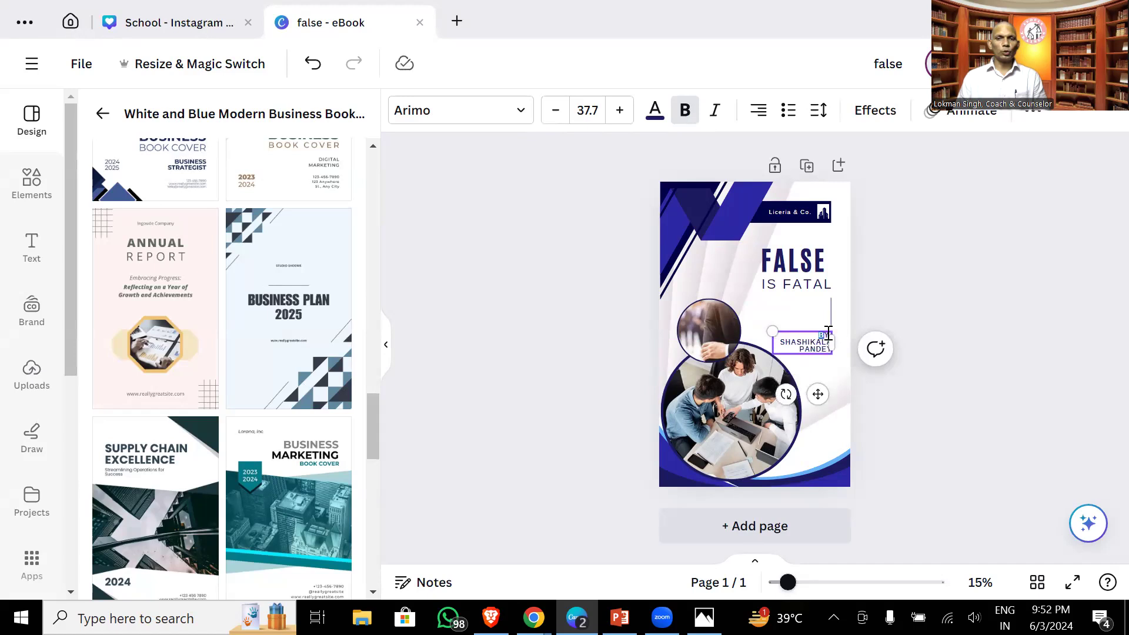
left_click(898, 298)
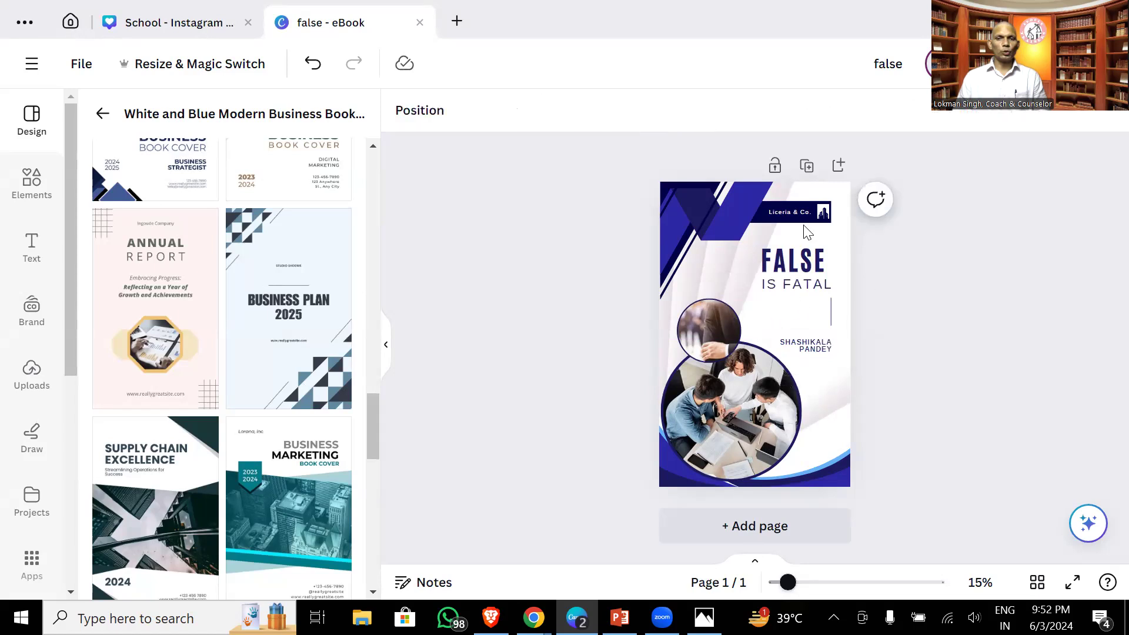
- Enlarge the author name text by dragging its corner handle
left_click(800, 344)
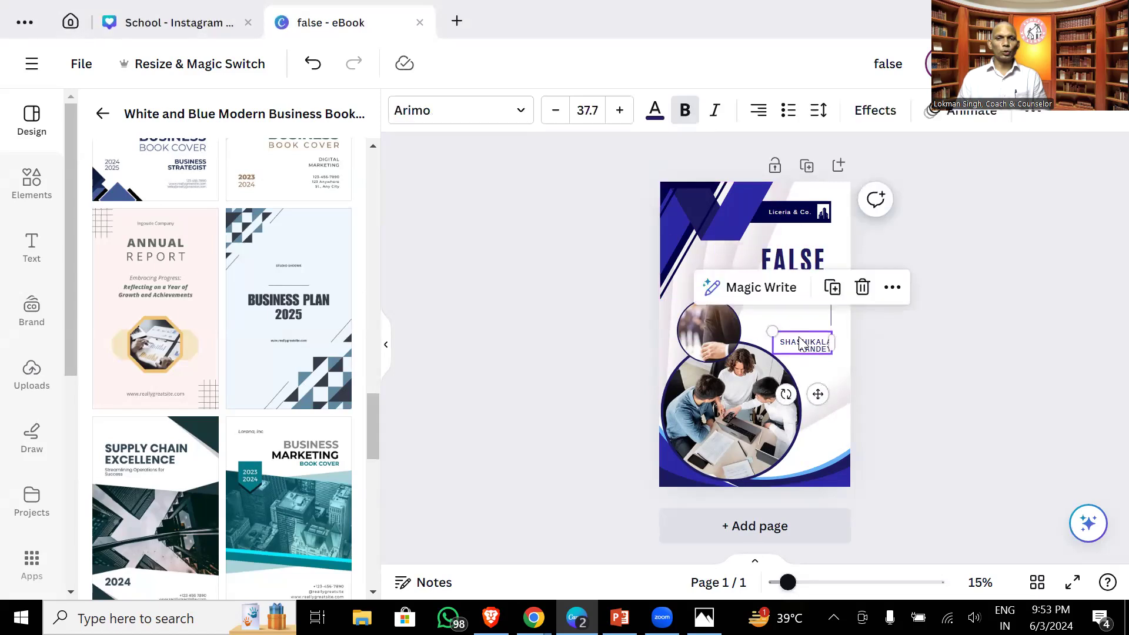
left_click_drag(773, 330, 805, 304)
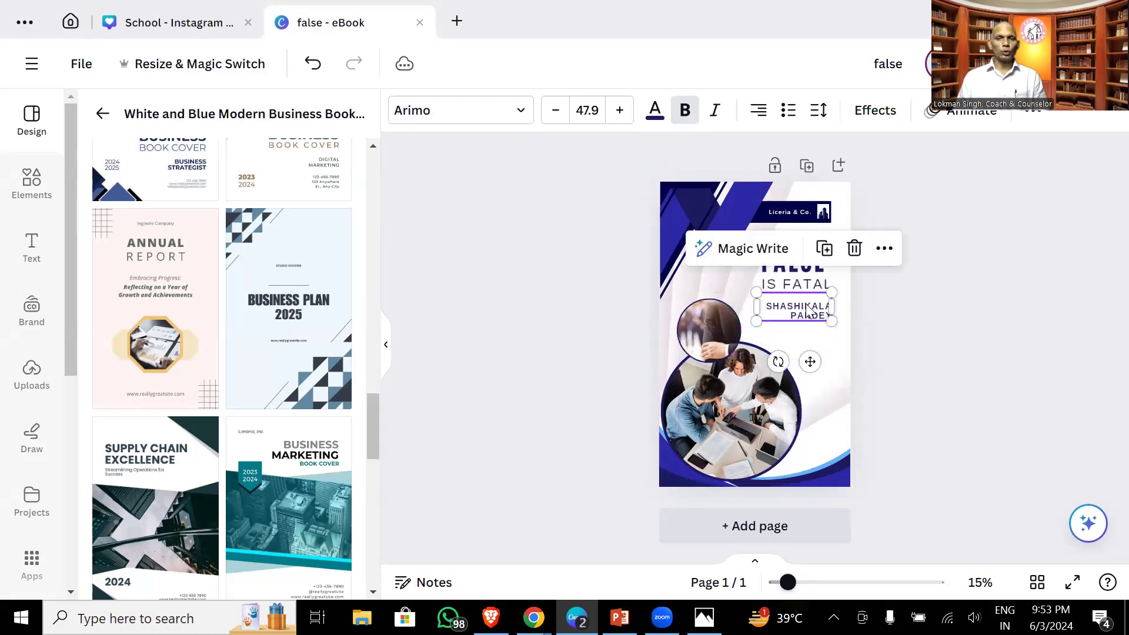
left_click(962, 370)
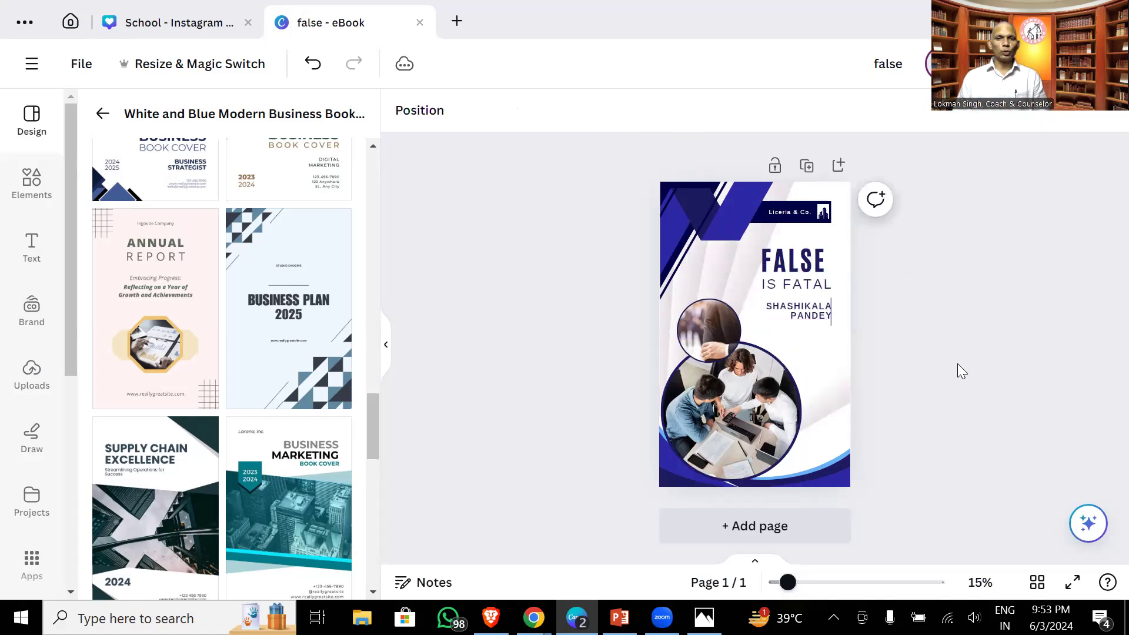
- Enlarge the FALSE title and set a larger, bold IS FATAL directly beneath it
left_click(796, 310)
left_click_drag(797, 310, 817, 365)
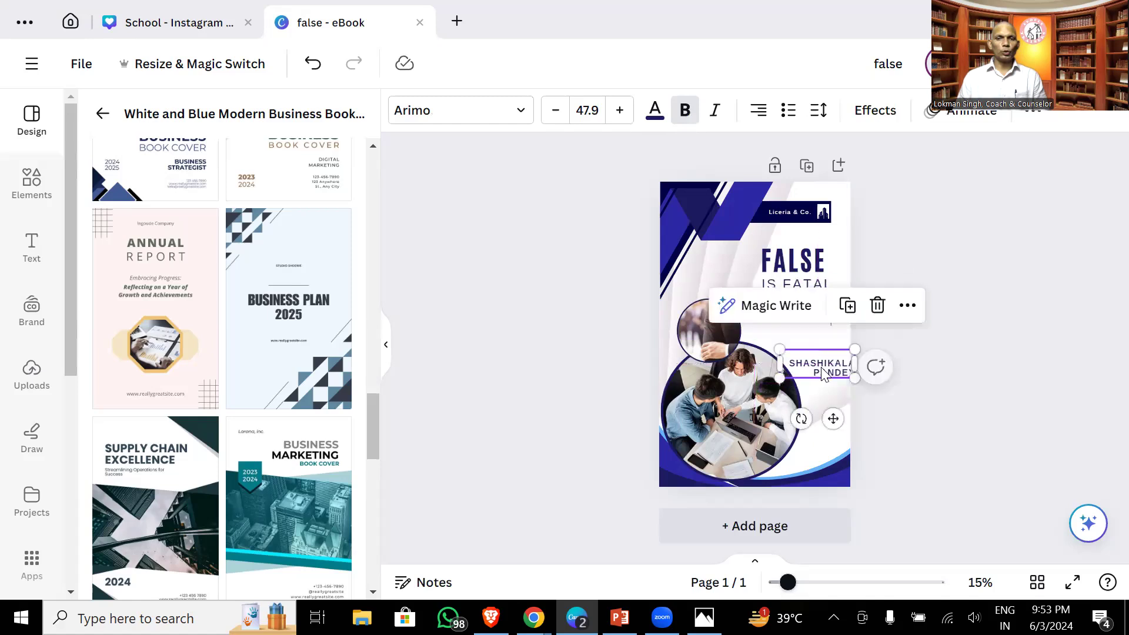
left_click(756, 268)
left_click_drag(712, 274, 594, 279)
left_click(770, 292)
left_click_drag(770, 292, 773, 336)
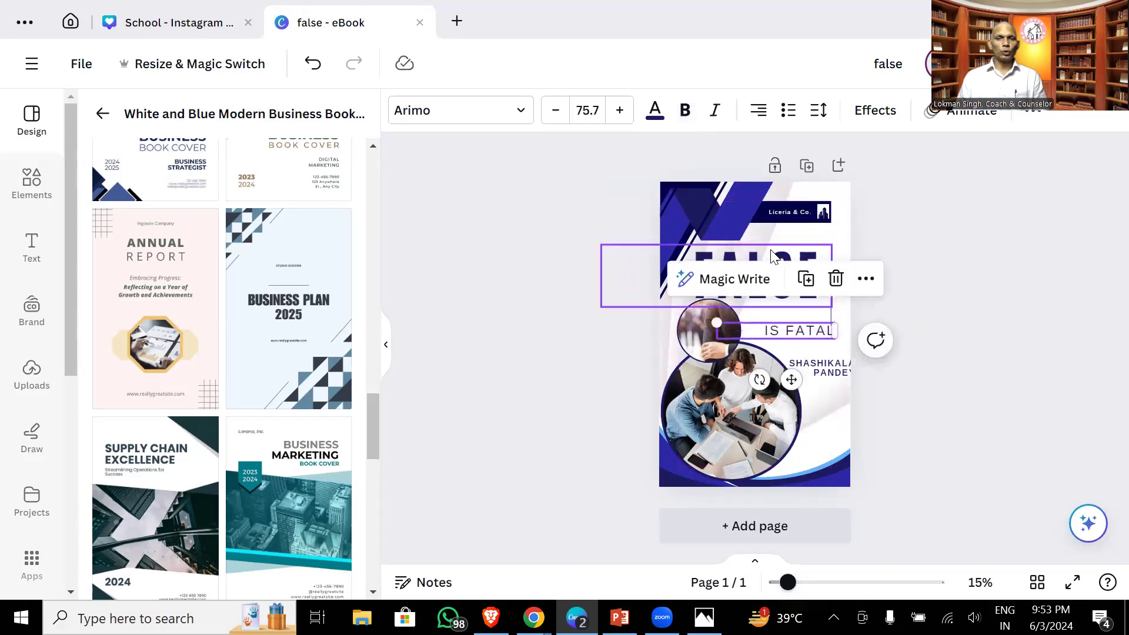
left_click_drag(771, 259, 796, 259)
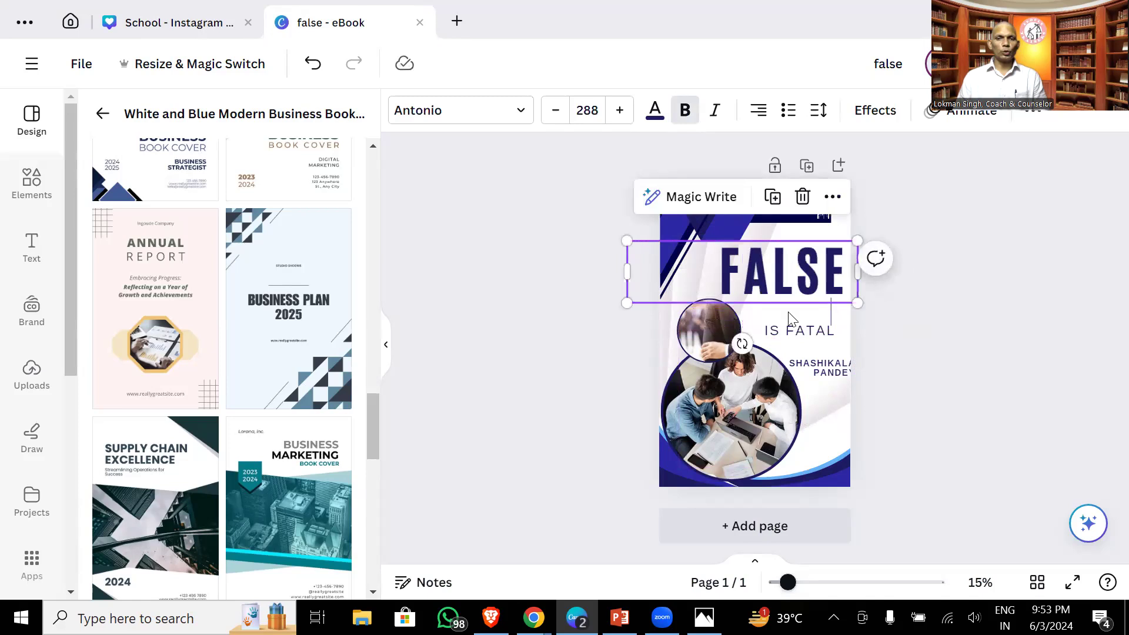
left_click_drag(791, 337, 783, 314)
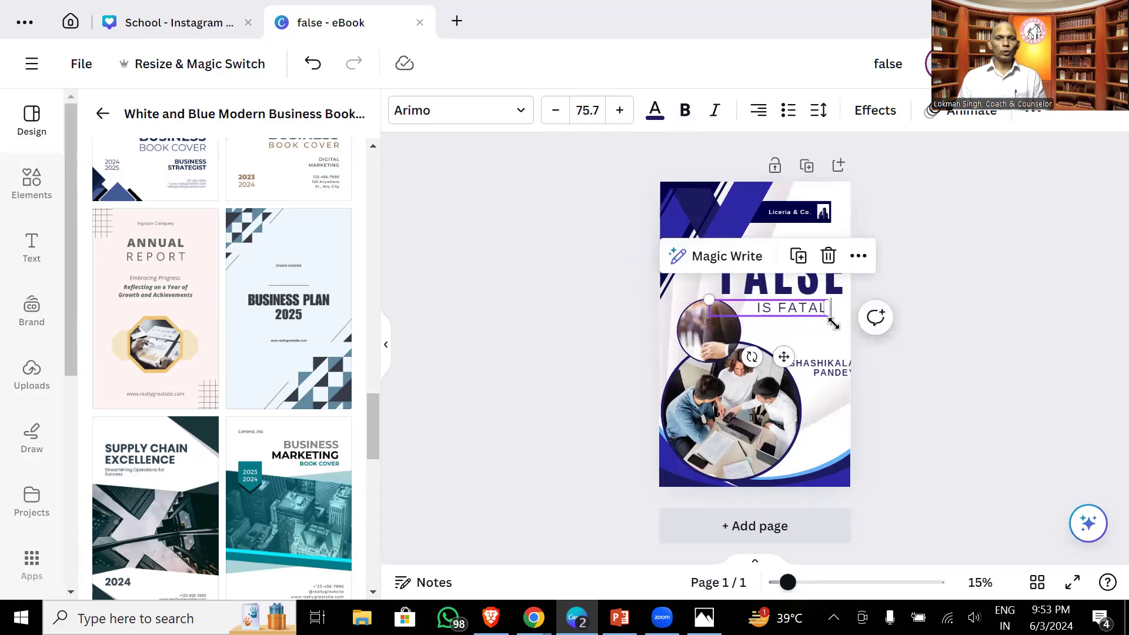
left_click_drag(709, 300, 683, 296)
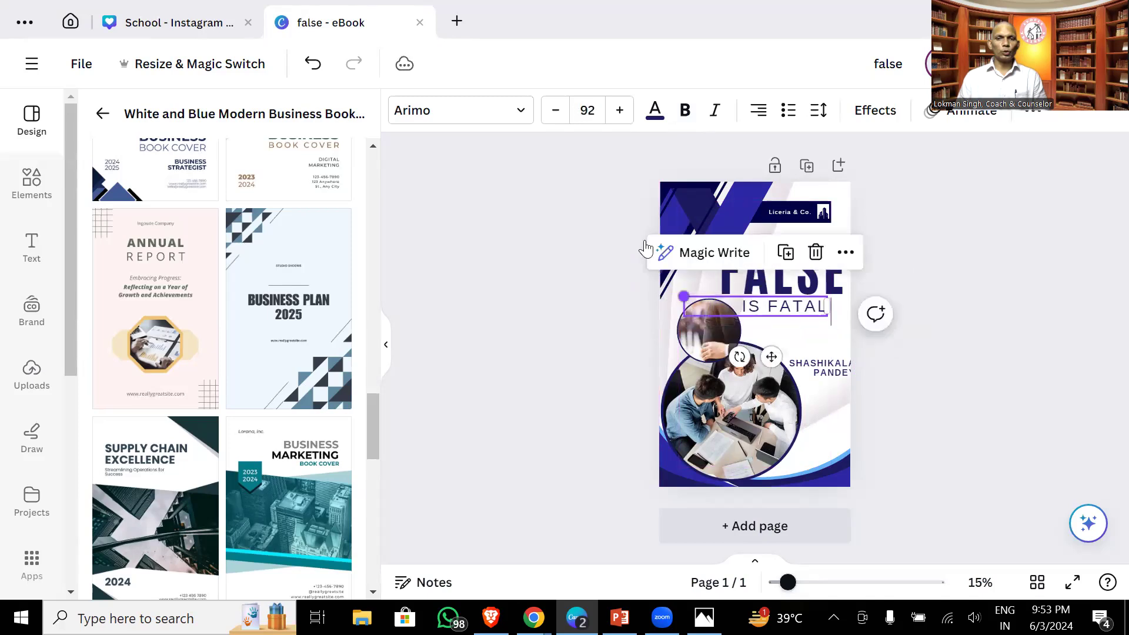
left_click(685, 110)
- Move the thin vertical line down and reposition IS FATAL and the author name beside it
left_click(557, 247)
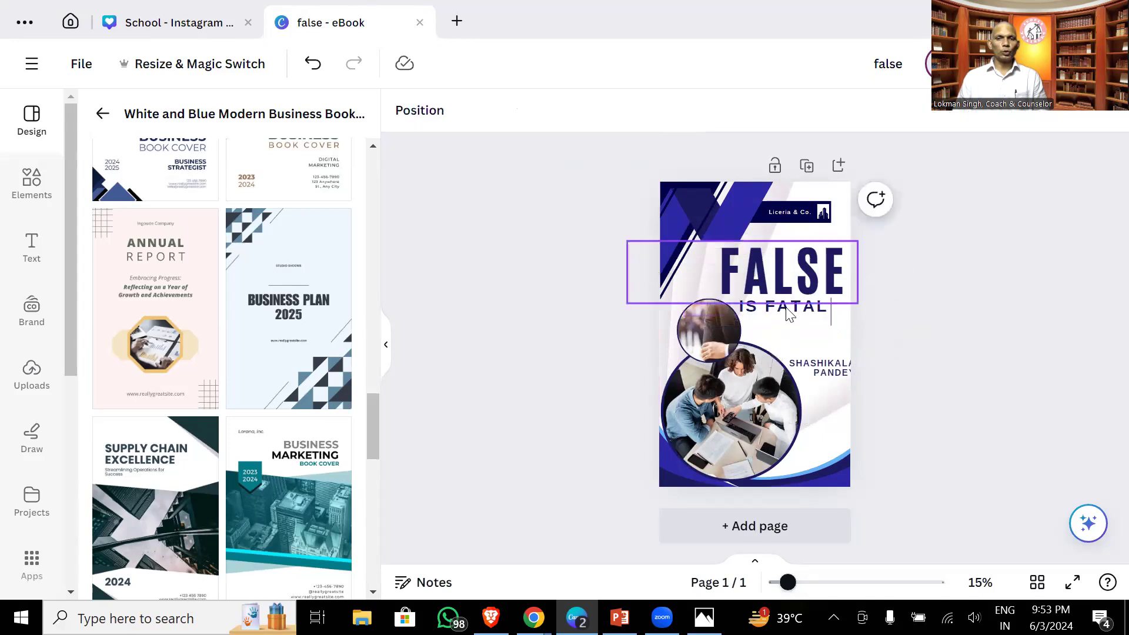
left_click_drag(831, 323, 826, 405)
left_click(791, 307)
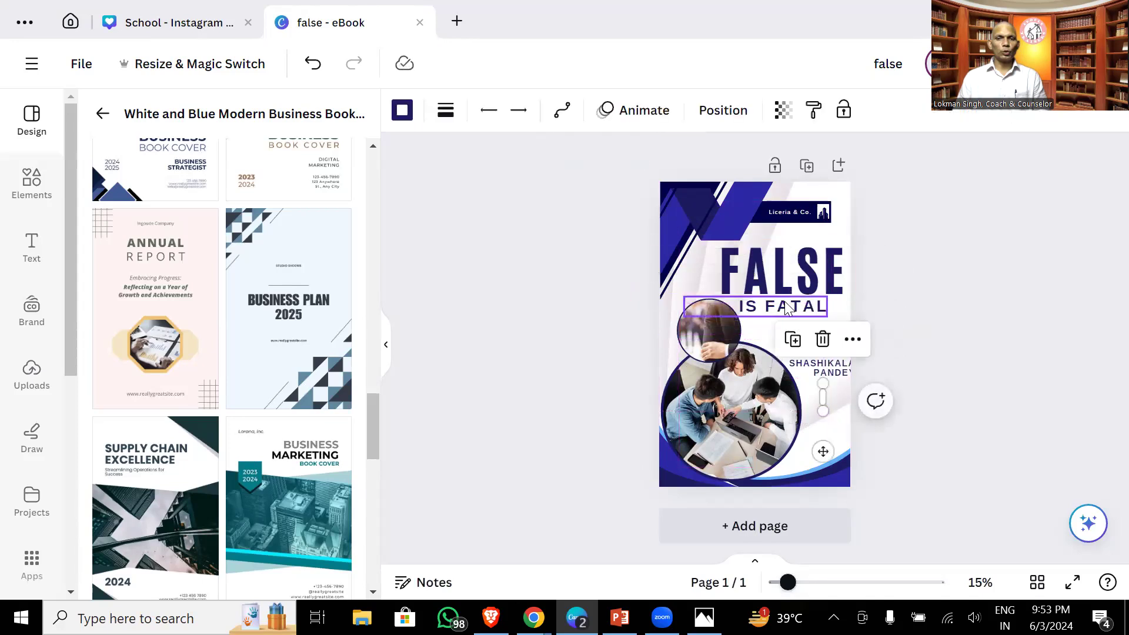
left_click_drag(790, 307, 809, 308)
left_click_drag(823, 375, 852, 323)
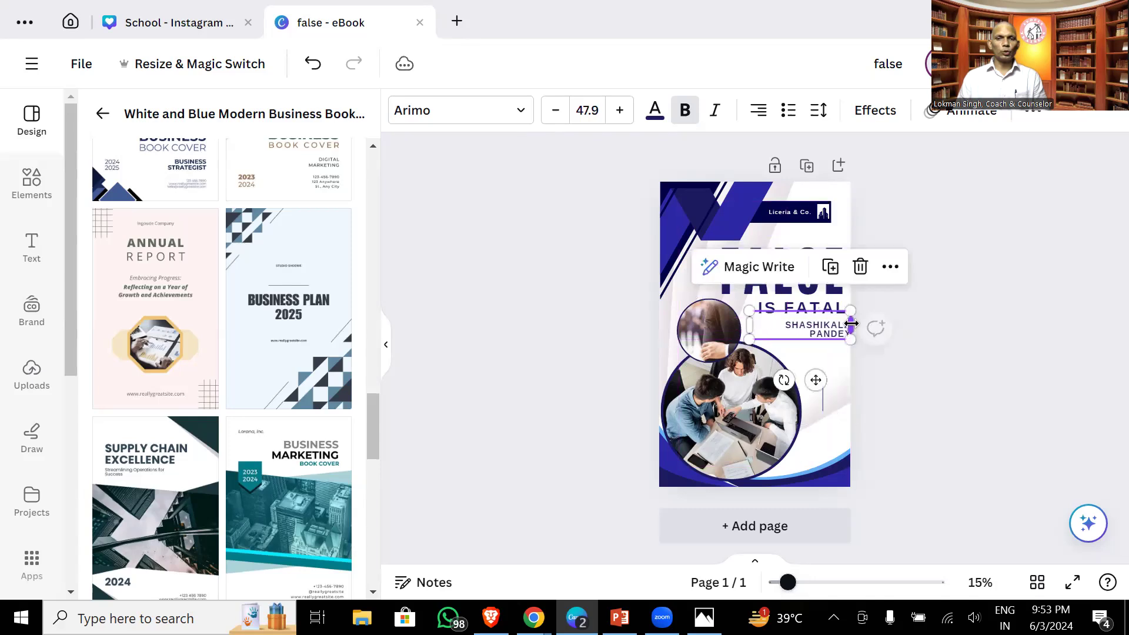
- Widen the author name box and reduce its font size so it fits on one line
double_click(815, 325)
left_click(815, 323)
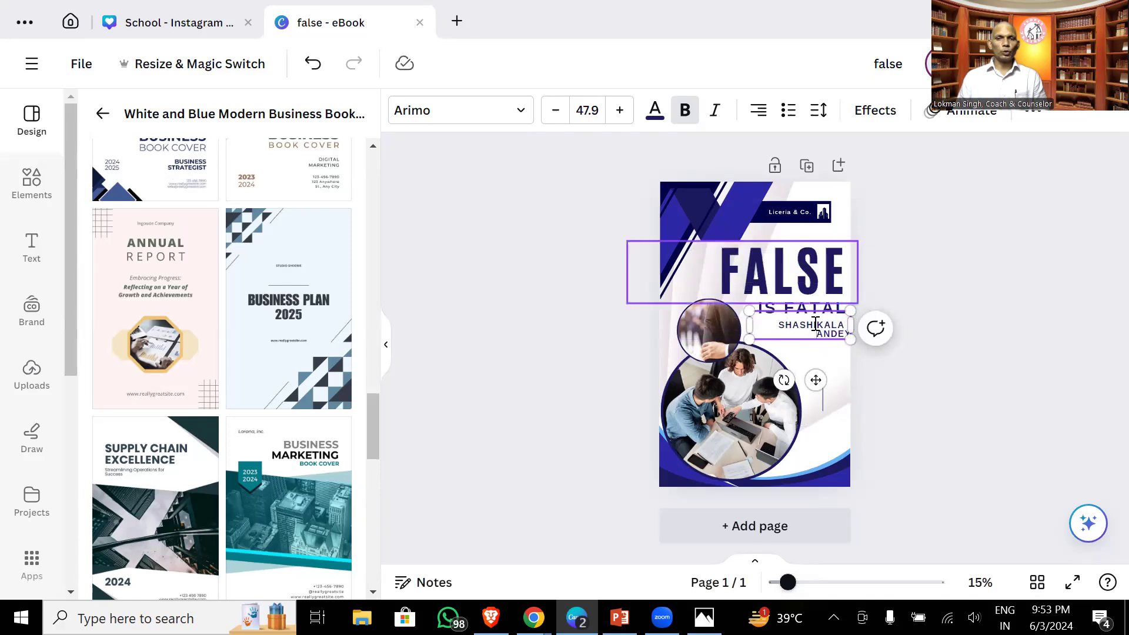
right_click(198, 6)
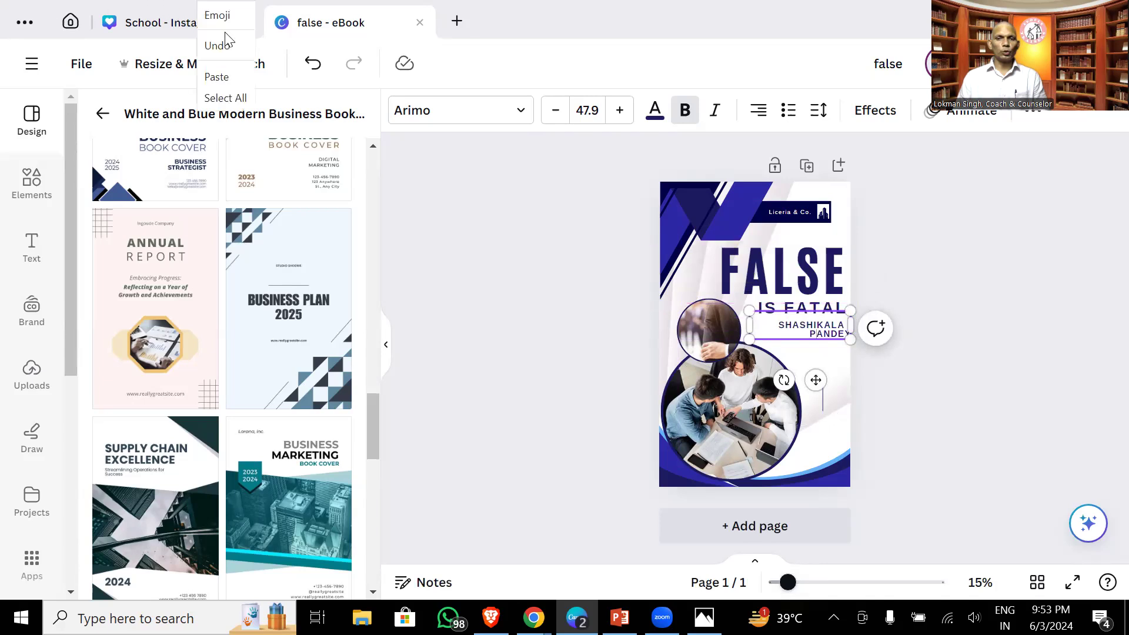
left_click(751, 323)
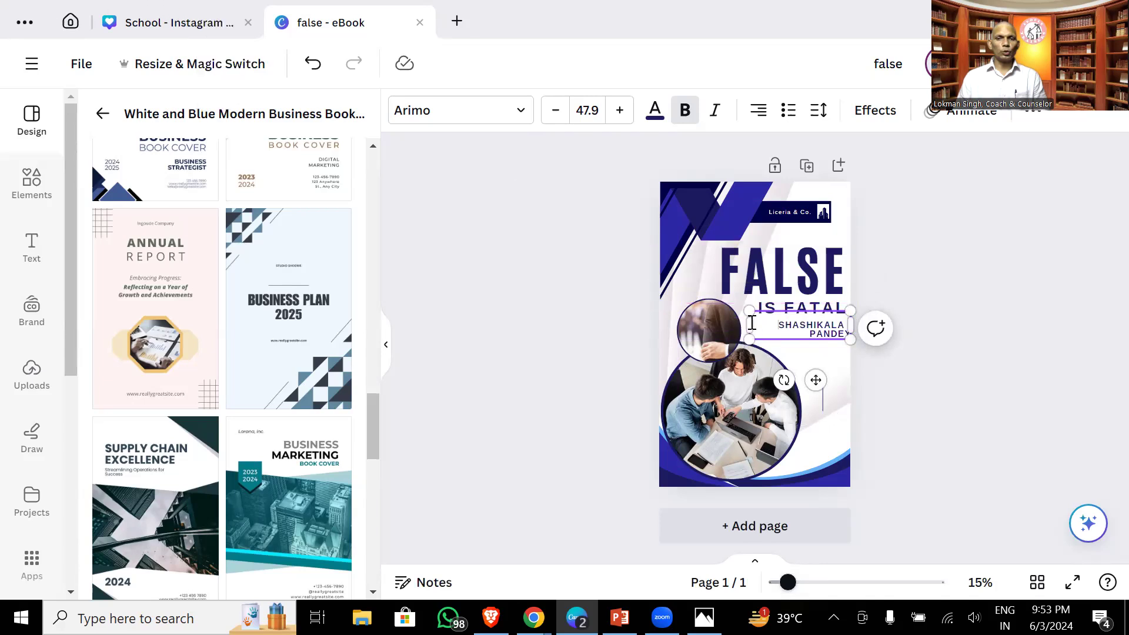
left_click_drag(748, 322, 729, 322)
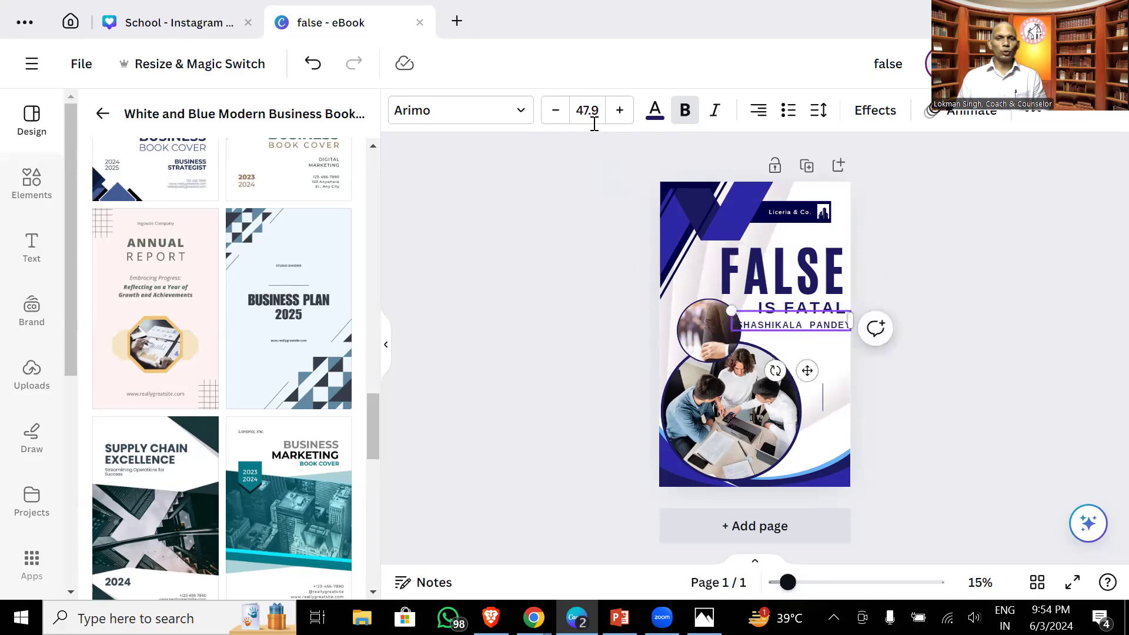
left_click(554, 110)
left_click(554, 110)
left_click(554, 110)
left_click(567, 257)
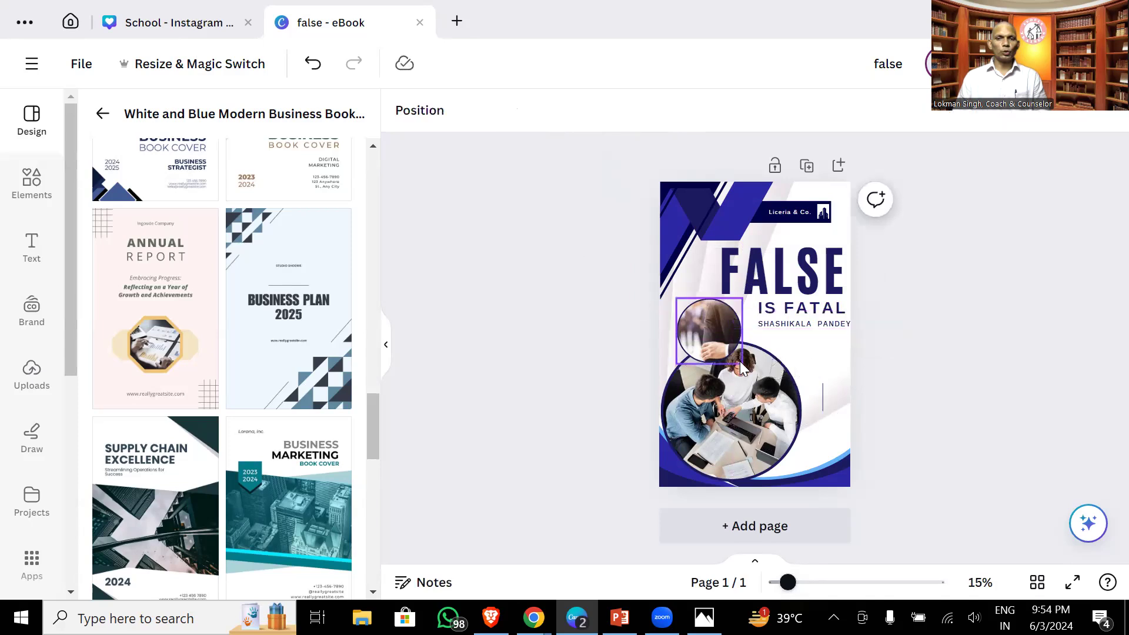
- Select the circular group photo on the cover
left_click(822, 397)
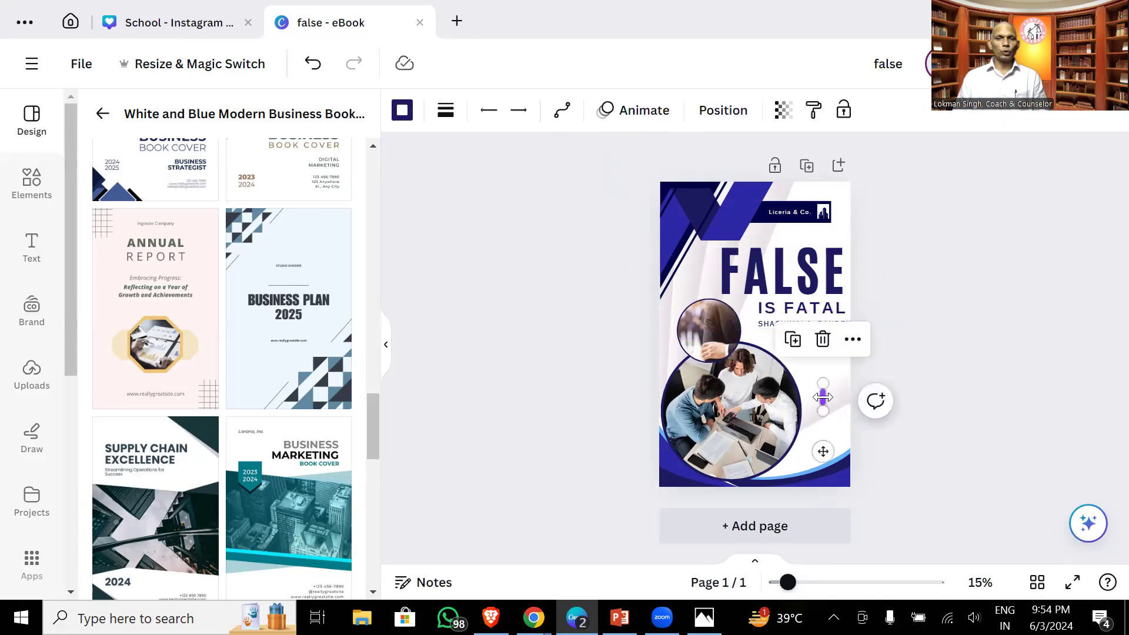
left_click(824, 403)
left_click(745, 411)
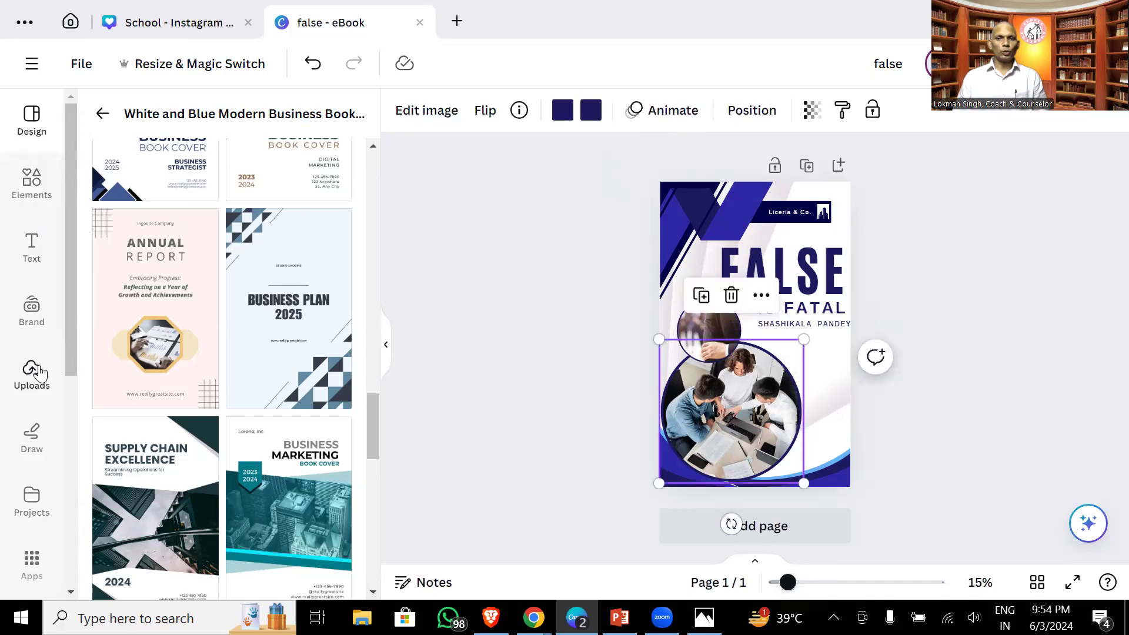
- Drop the uploaded woman-in-red portrait into the circular photo frame, then go to the home page
left_click(37, 371)
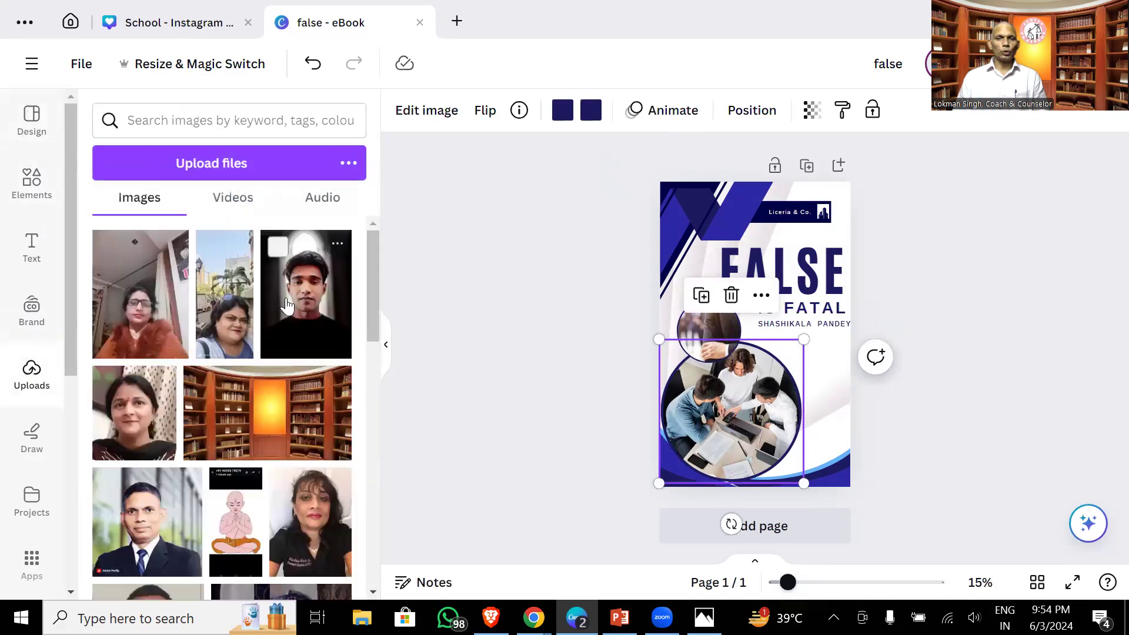
left_click_drag(376, 288, 376, 214)
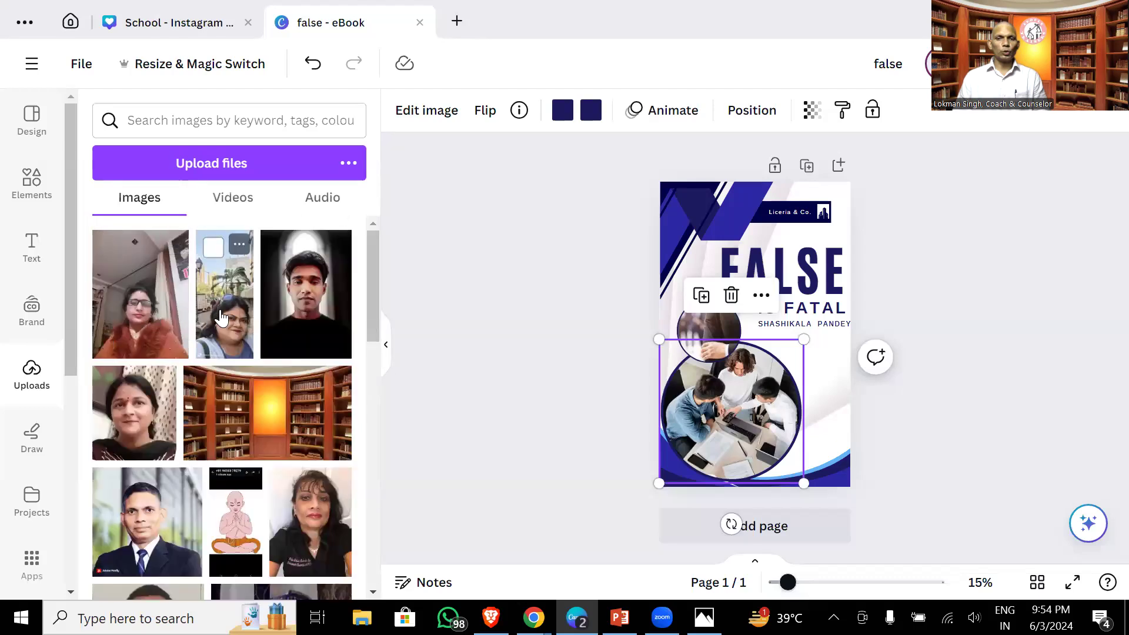
left_click_drag(161, 308, 717, 370)
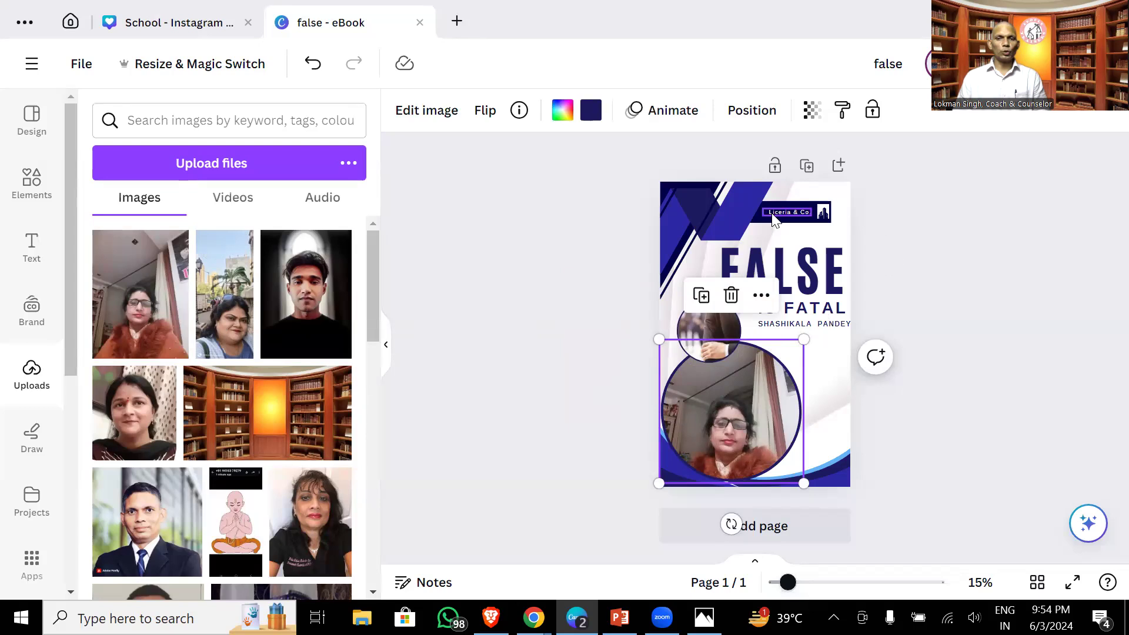
left_click(170, 25)
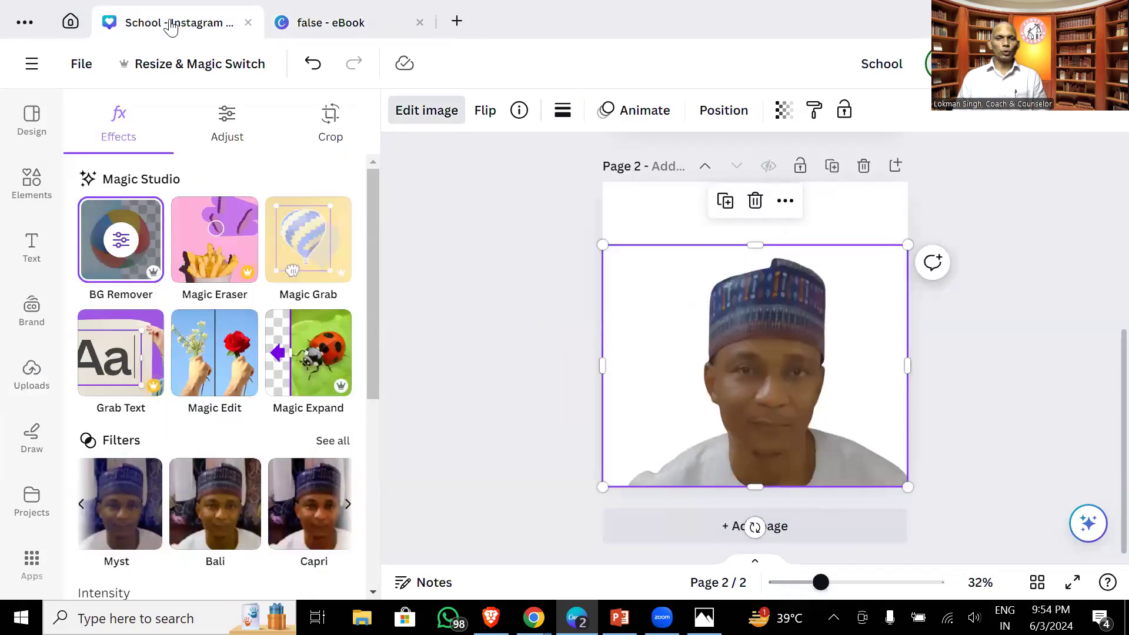
left_click(71, 22)
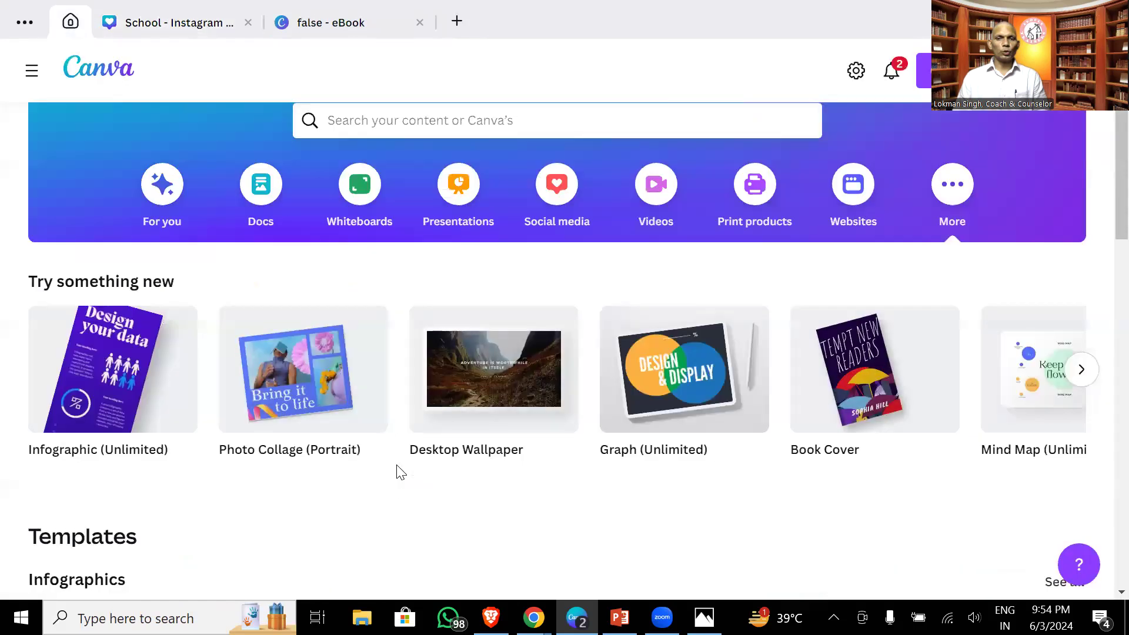
- Search templates for 'book' and start a design from the Brown Rusty Mystery Book Cover
left_click(392, 122)
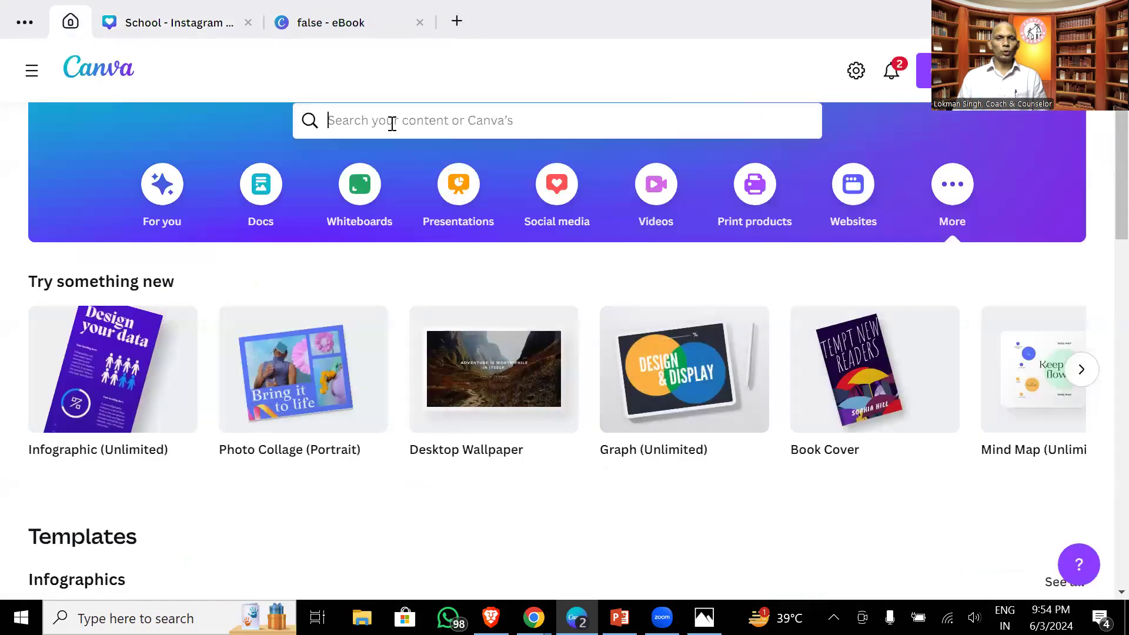
type("book")
key("Return")
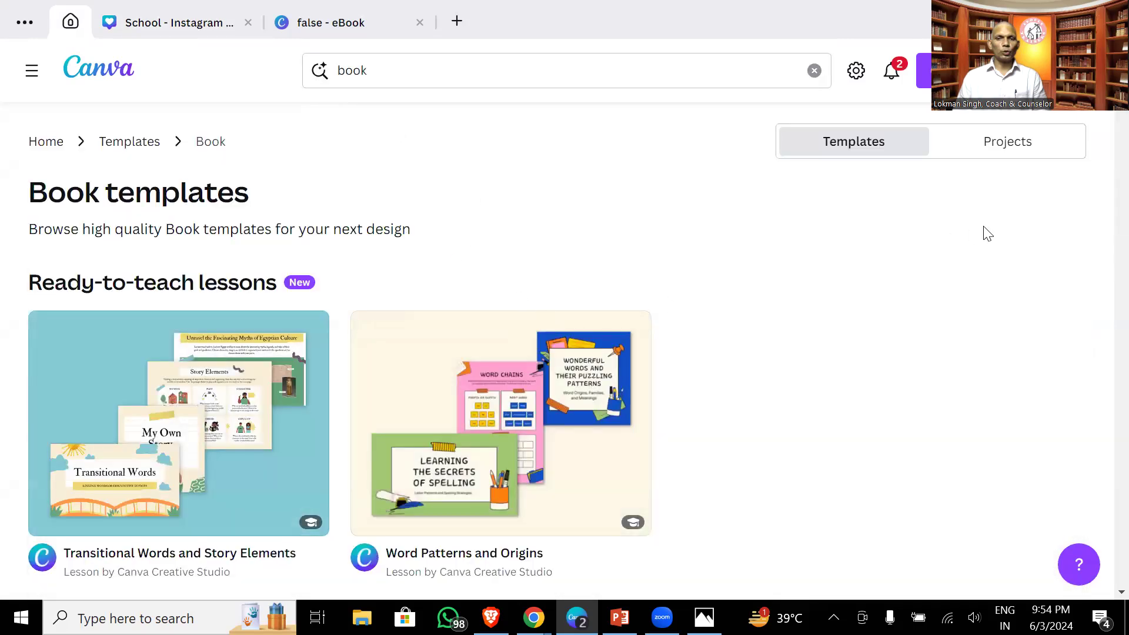
scroll(1105, 139, "down", 8)
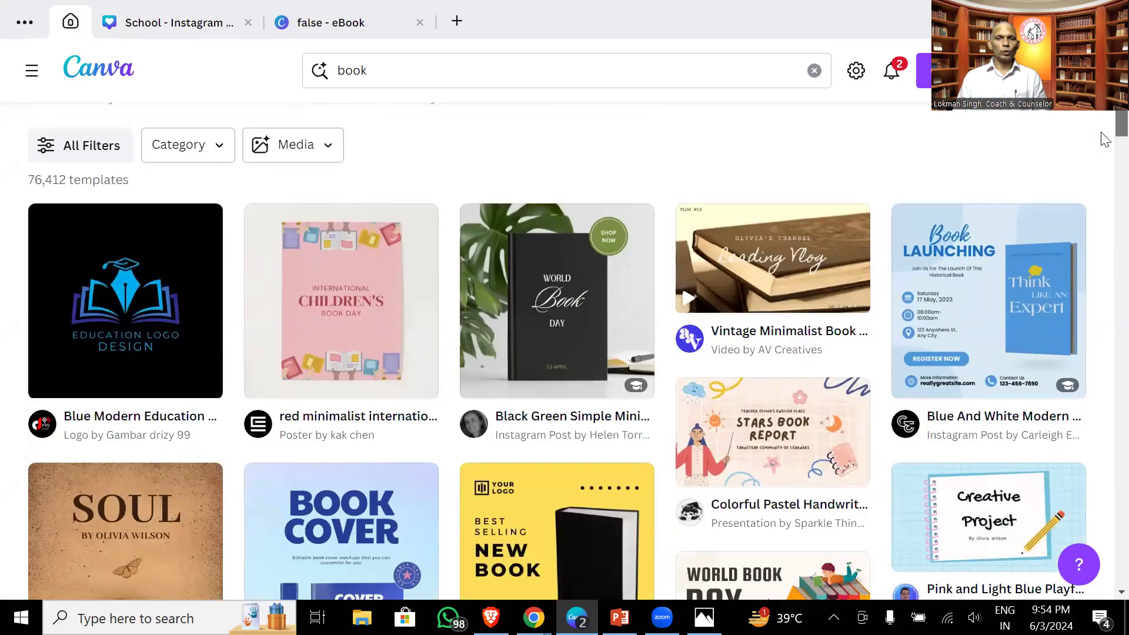
scroll(1105, 139, "down", 5)
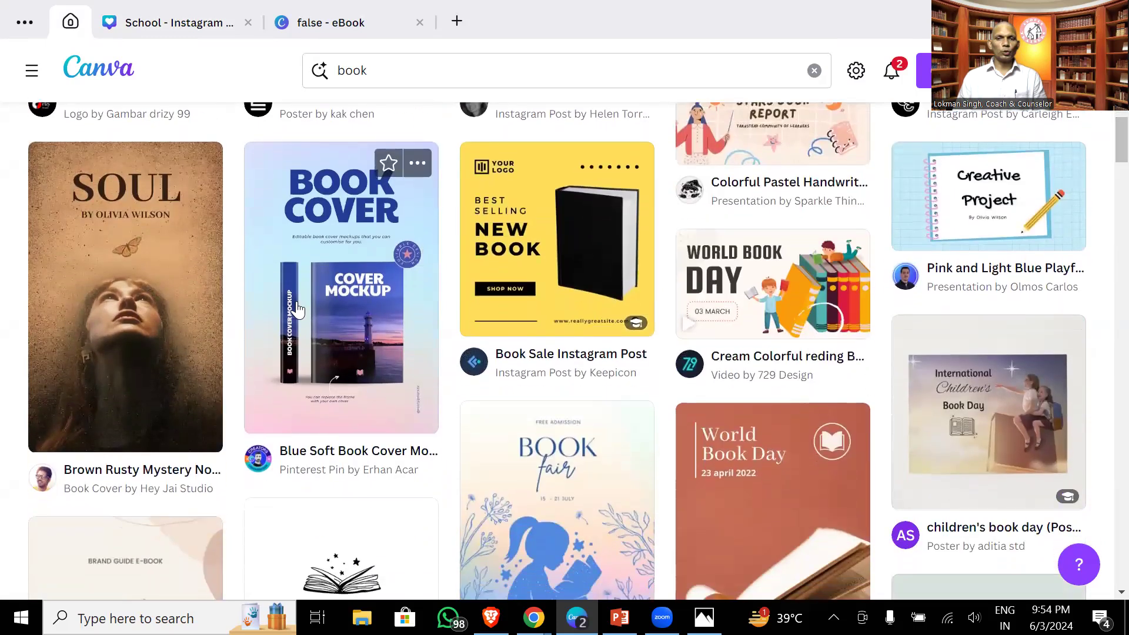
left_click(148, 332)
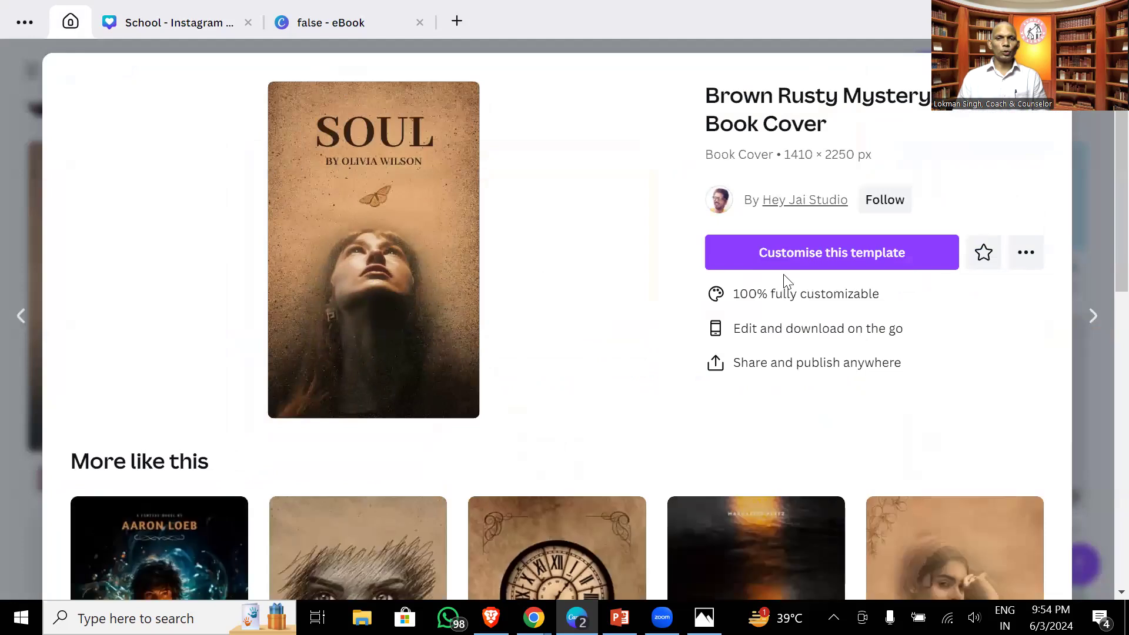
left_click(858, 261)
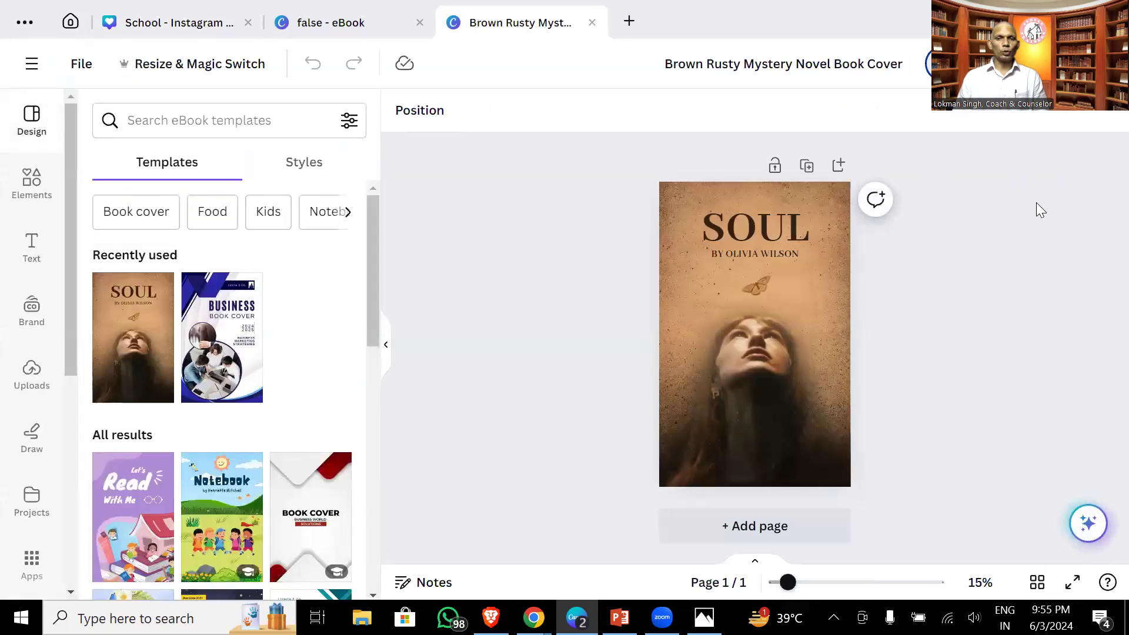
- Replace SOUL with FALSE and add IS FATAL, stacking the title on three lines
double_click(723, 230)
type("FALSE")
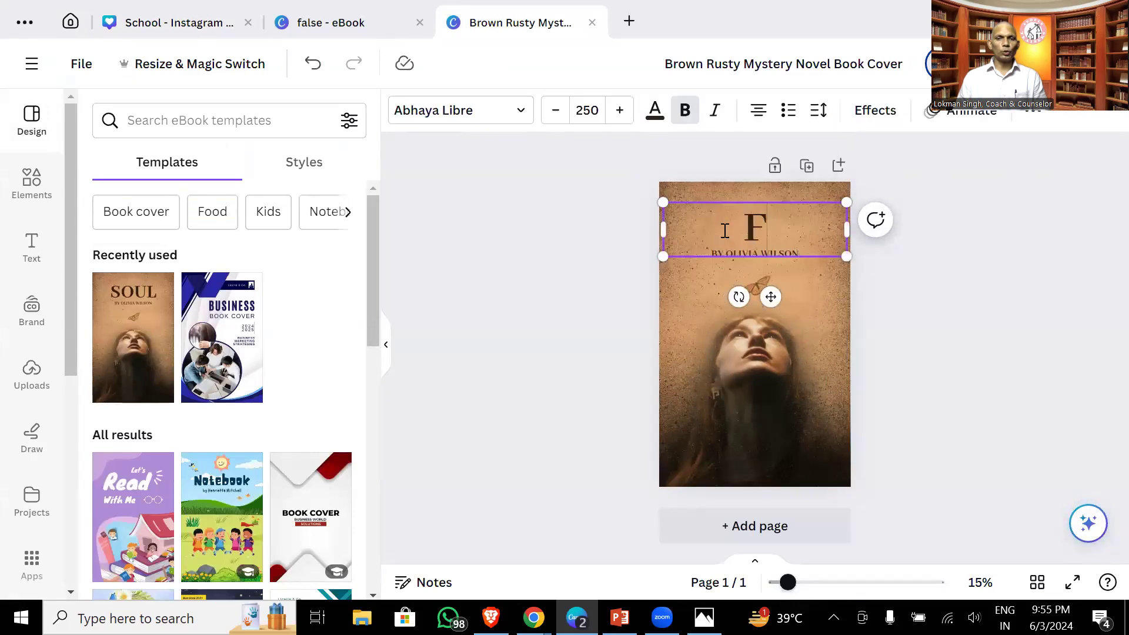
left_click(702, 286)
left_click(803, 223)
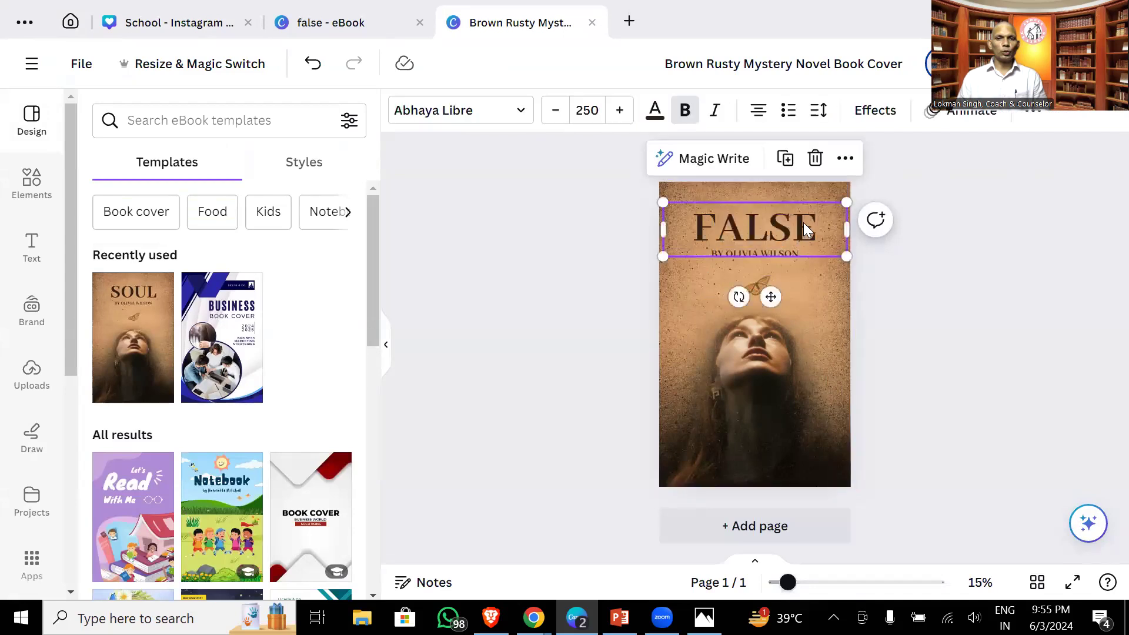
left_click(804, 222)
key("Escape")
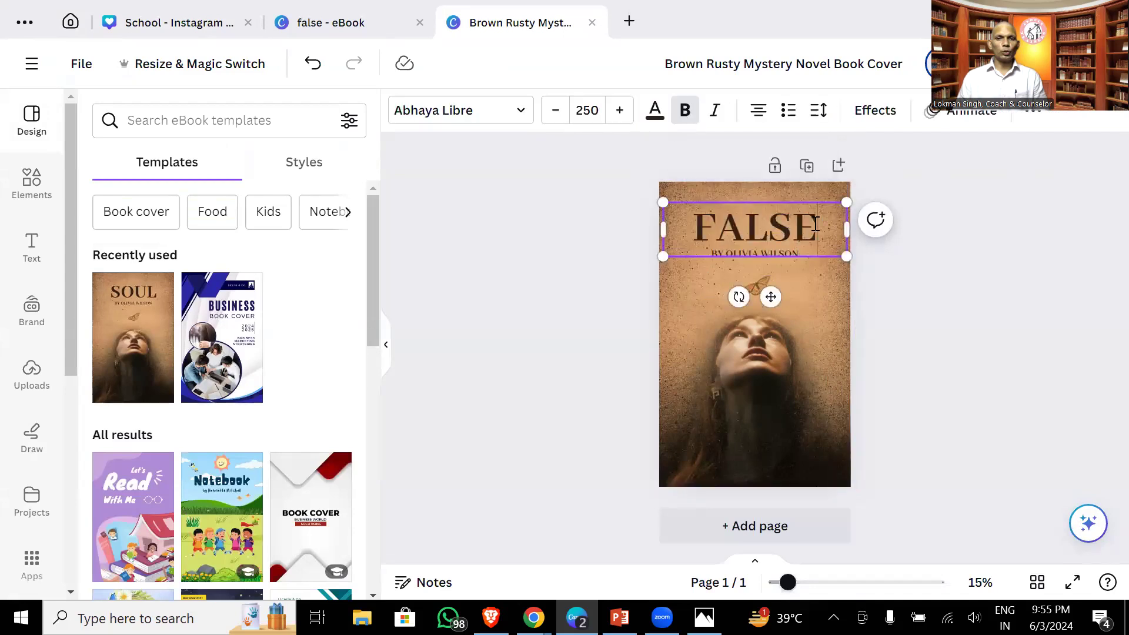
type("IS FATAL")
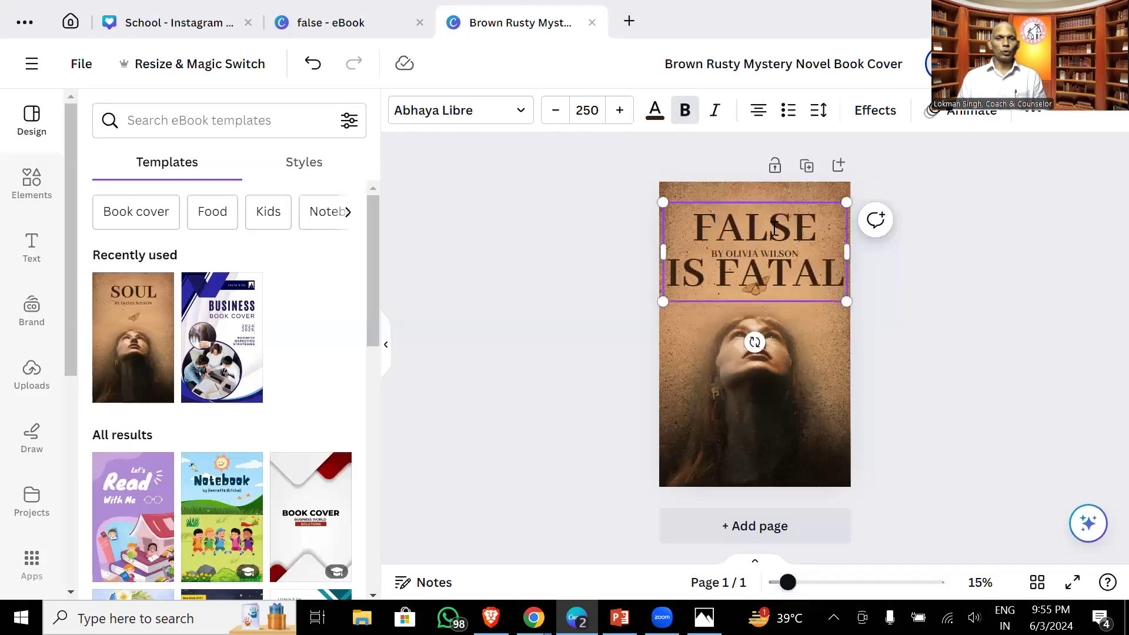
left_click(719, 267)
key("Return")
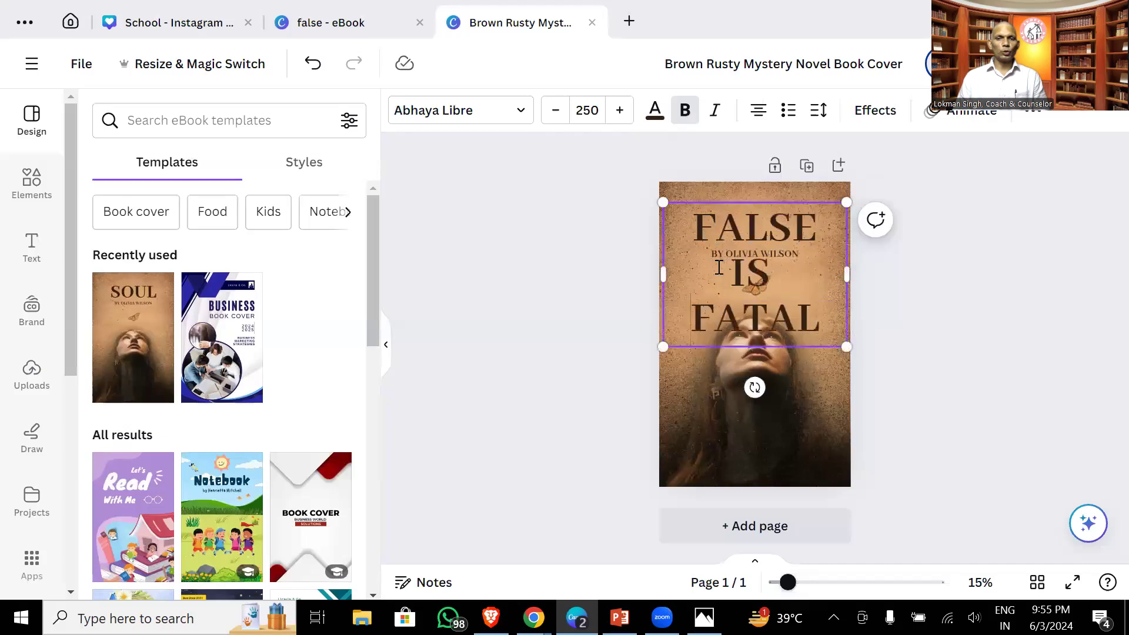
- Move the title to the top, drop the byline lower, and widen the title across the cover
left_click(581, 282)
left_click(741, 301)
left_click_drag(742, 301, 741, 278)
left_click_drag(661, 322, 748, 225)
left_click_drag(742, 258, 782, 397)
left_click(810, 234)
left_click_drag(763, 248, 605, 284)
left_click(496, 298)
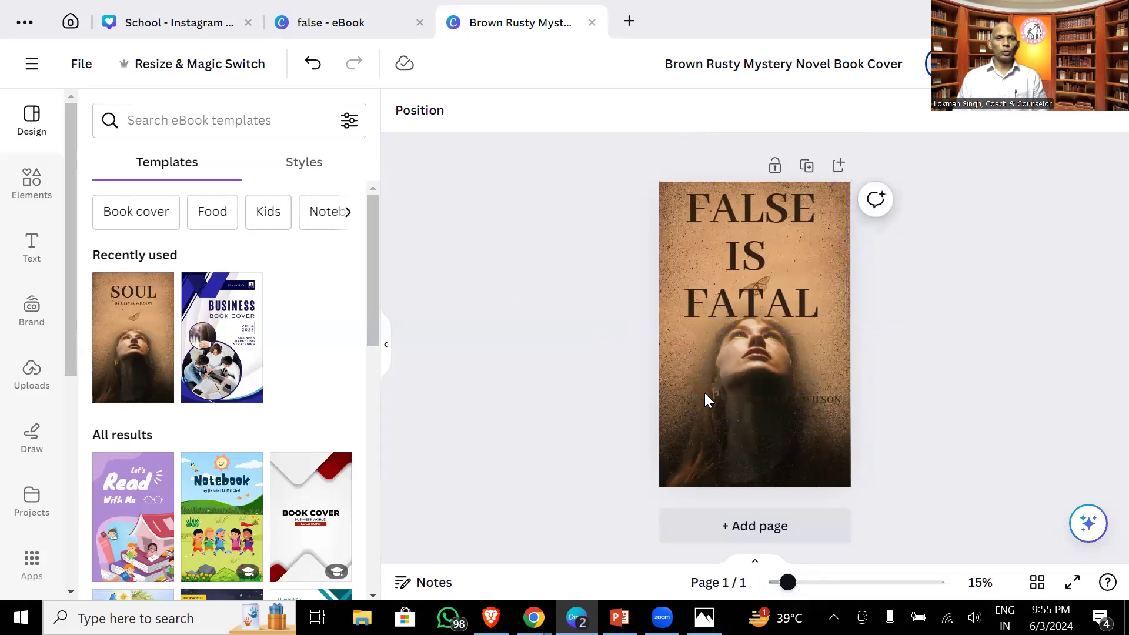
- Move the author byline to the bottom edge of the cover and make its text white
left_click(806, 406)
left_click_drag(806, 403, 758, 475)
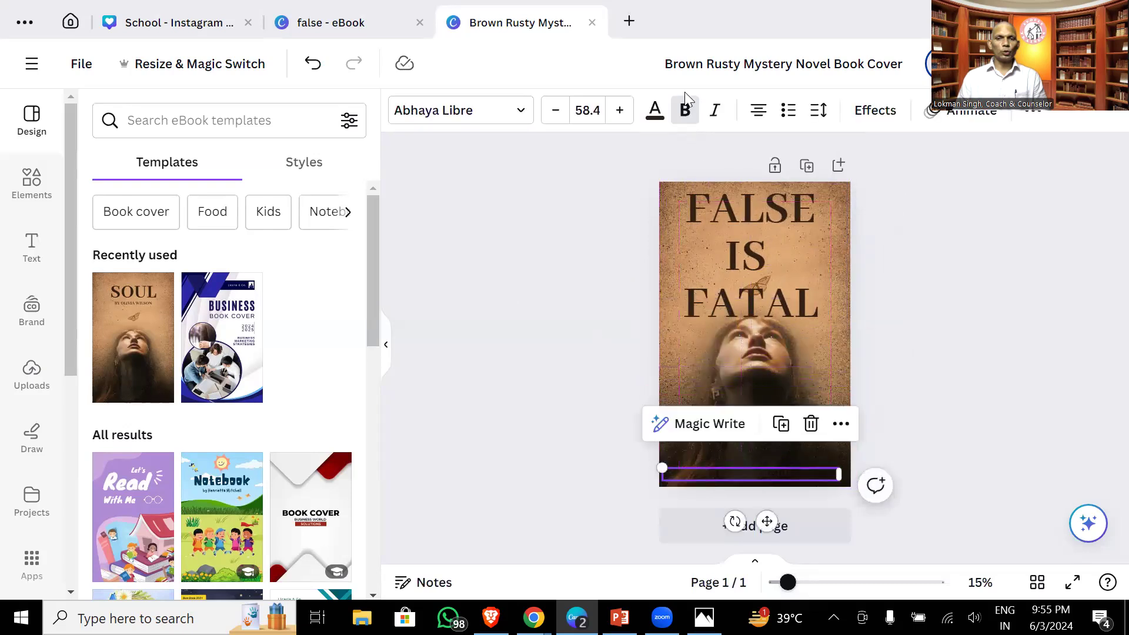
left_click(655, 115)
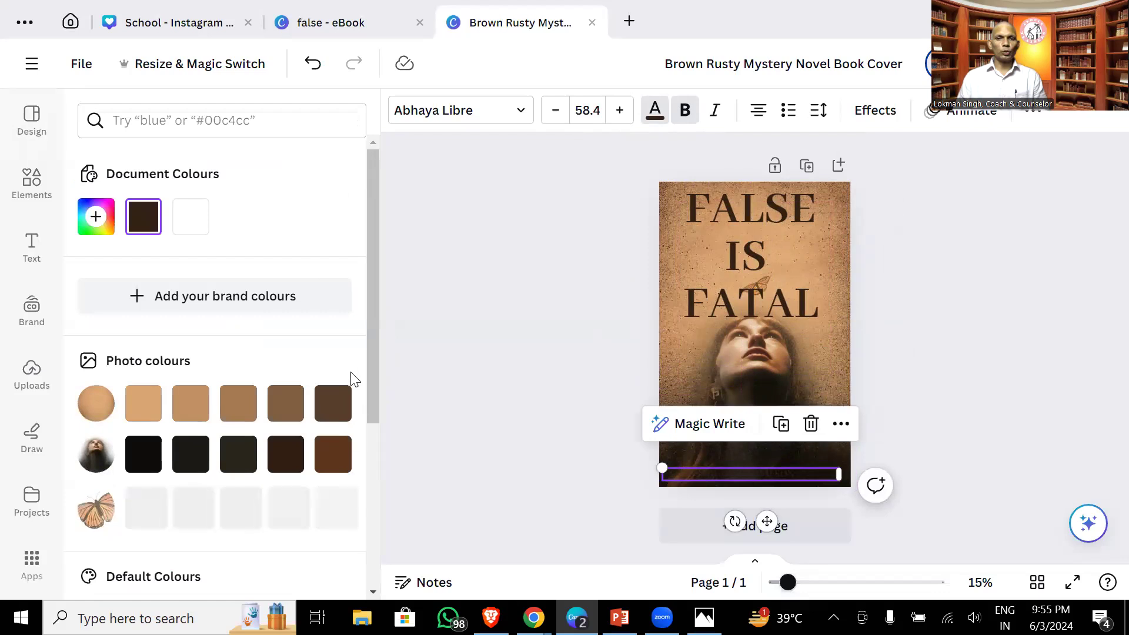
left_click(193, 223)
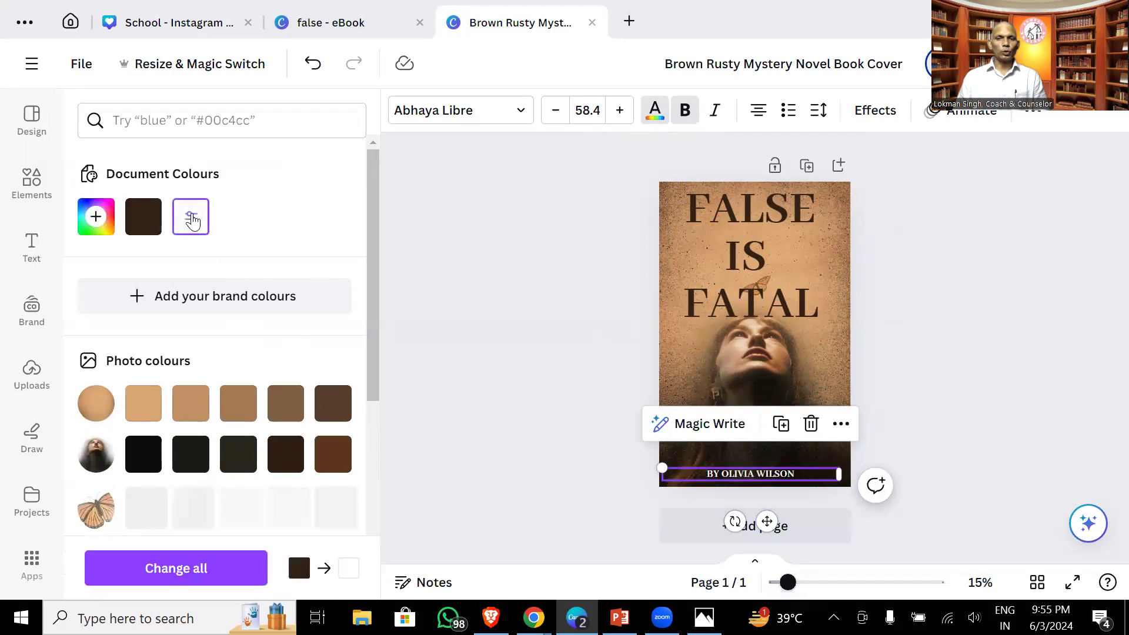
left_click(739, 470)
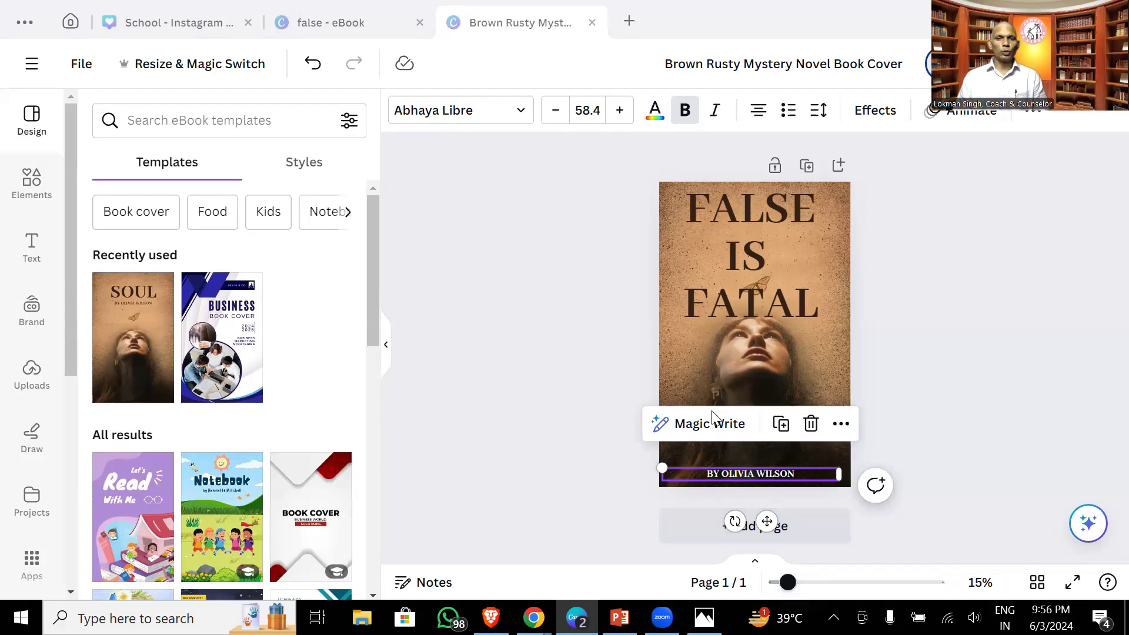
- Replace FALSE IS FATAL with 'NUMEROLOGY WITH DIVINE SOULS' at font size 100
left_click(728, 215)
left_click_drag(692, 205, 842, 303)
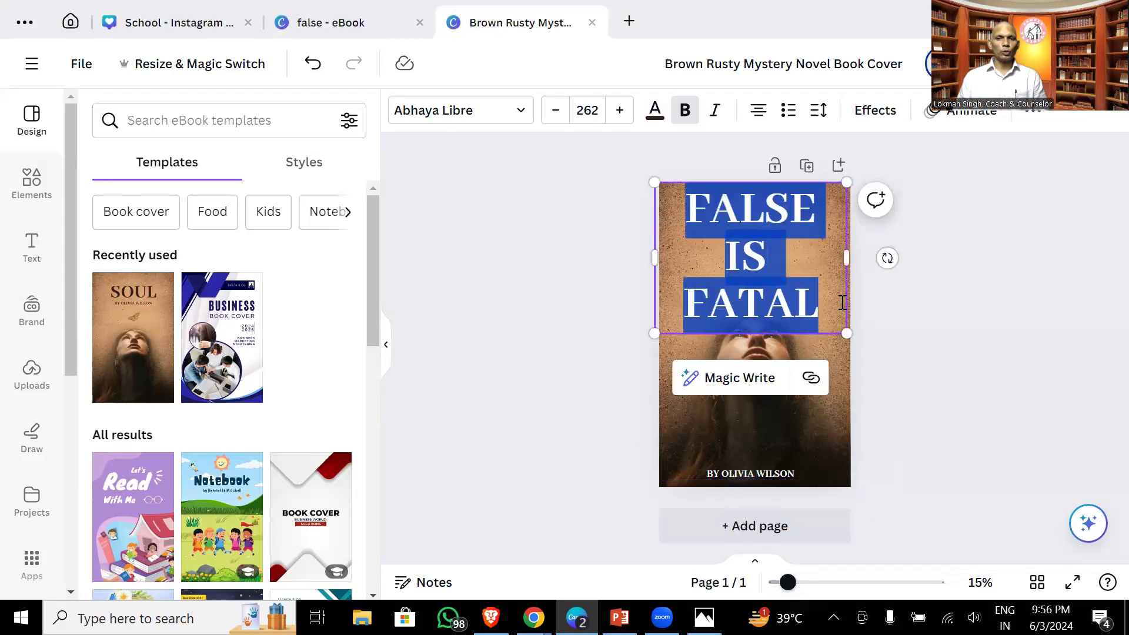
type("NUMEROLOGY WITH DIVINE")
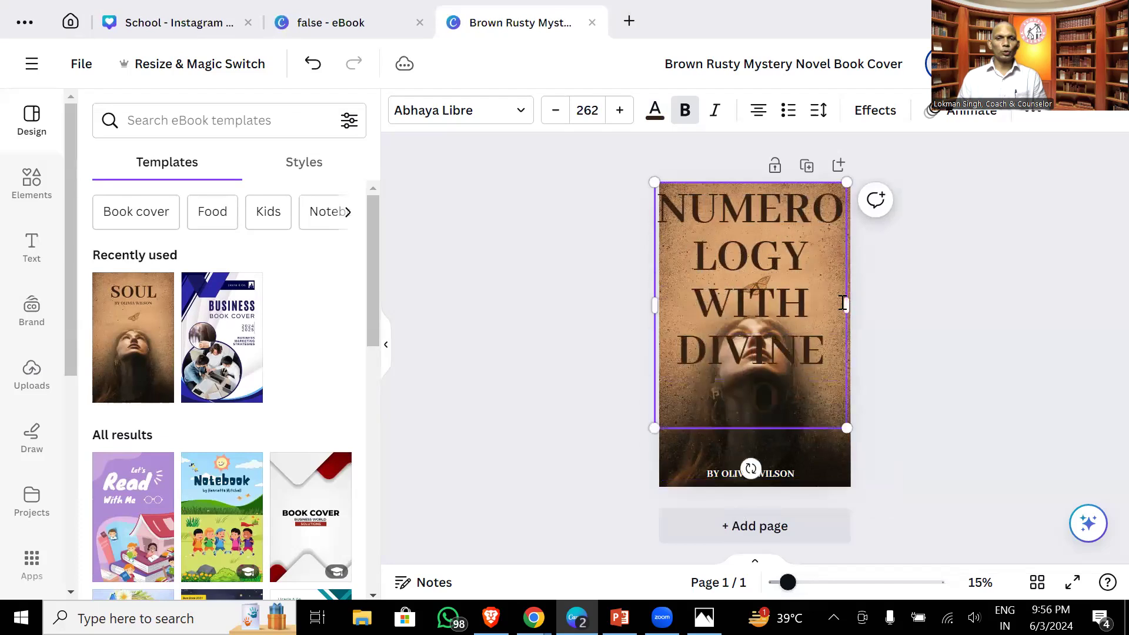
type(" SOULS")
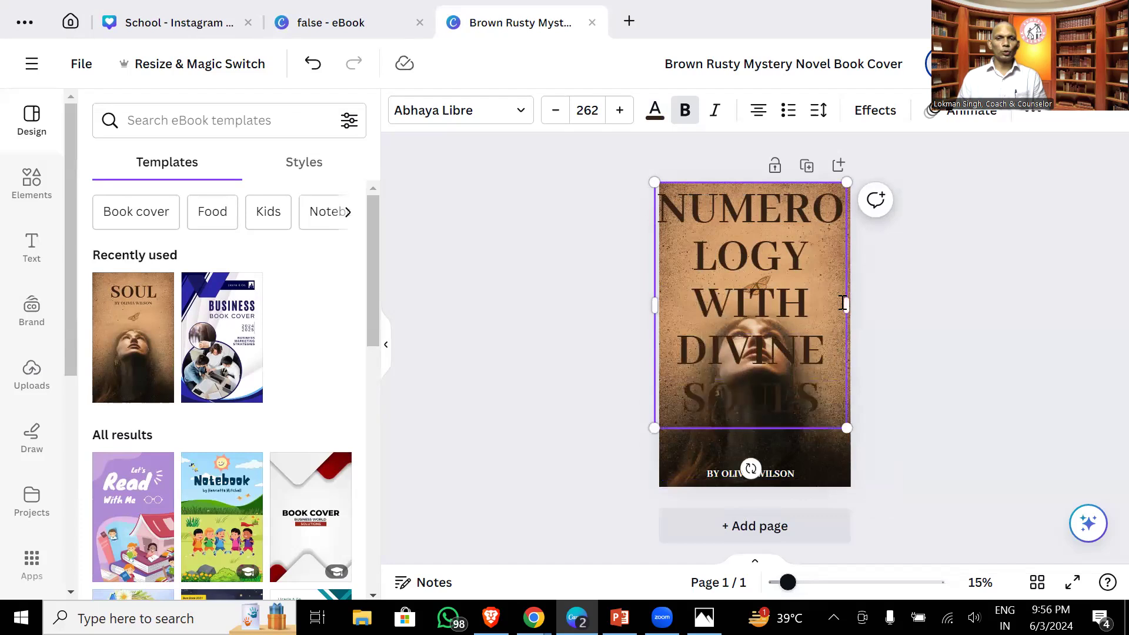
triple_click(777, 250)
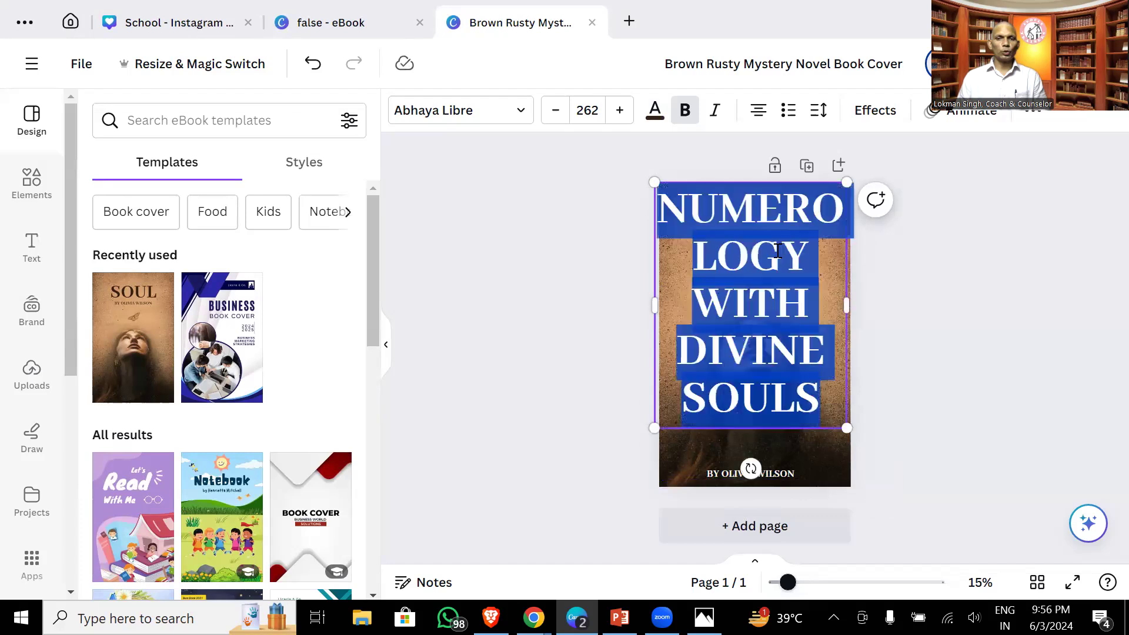
left_click(585, 110)
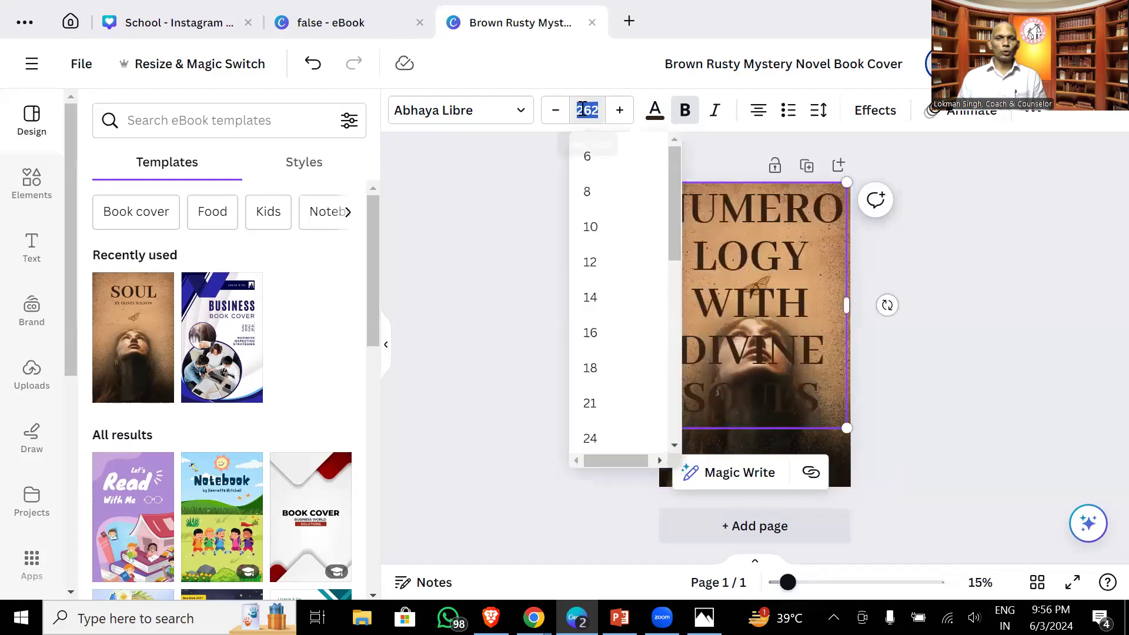
key("Return")
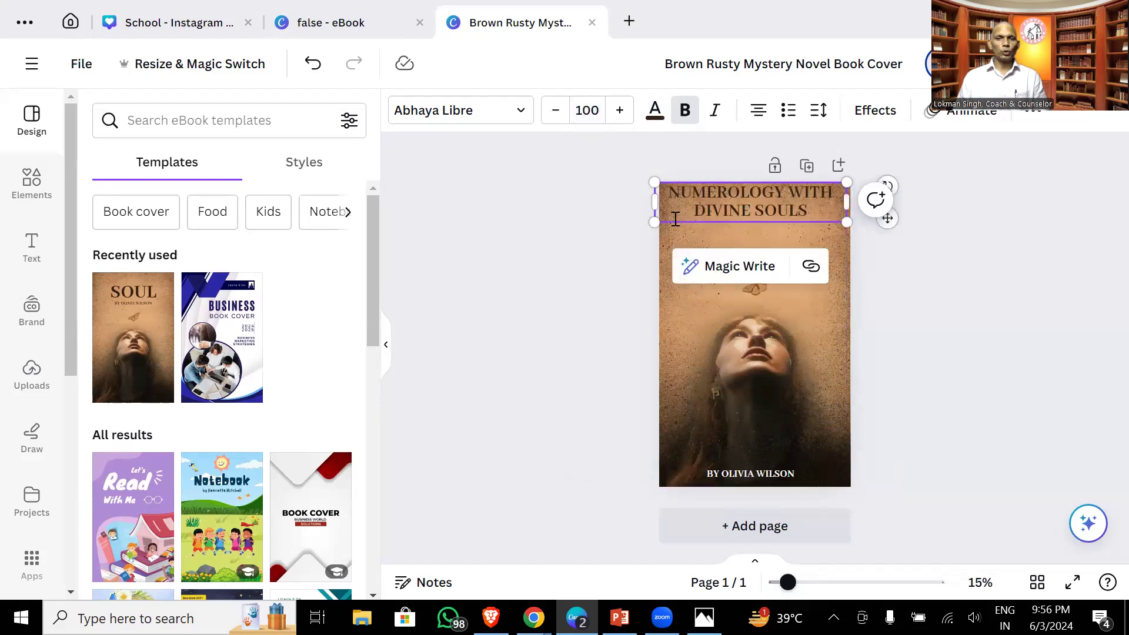
left_click_drag(739, 213, 744, 247)
- Split the title into three lines and set DIVINE SOULS to size 150
left_click(793, 226)
key("Return")
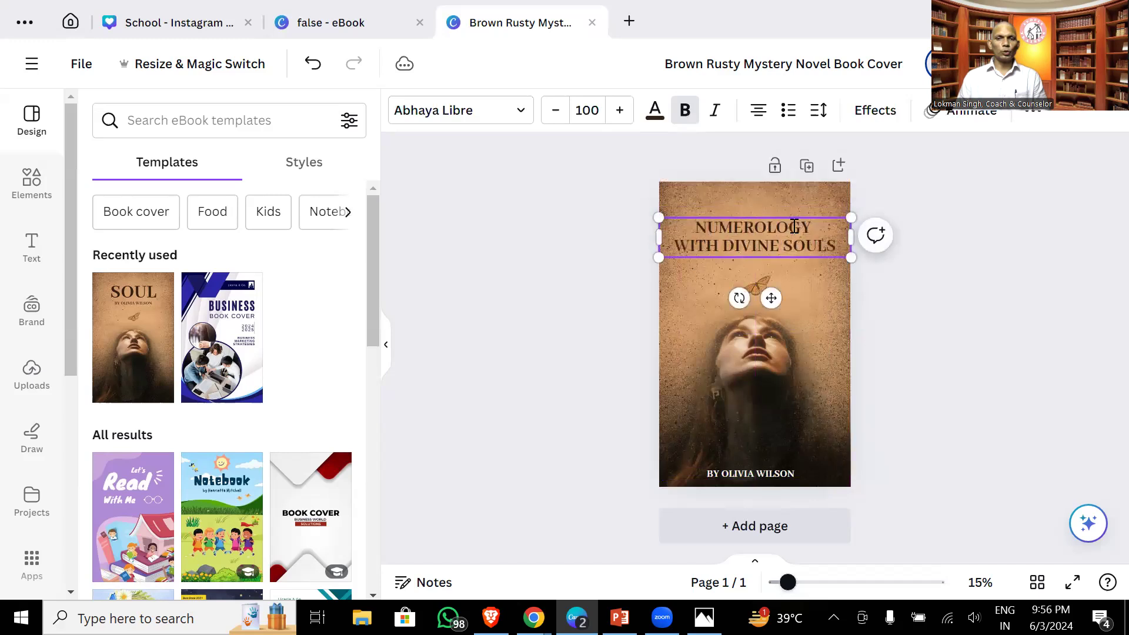
left_click(729, 246)
key("Return")
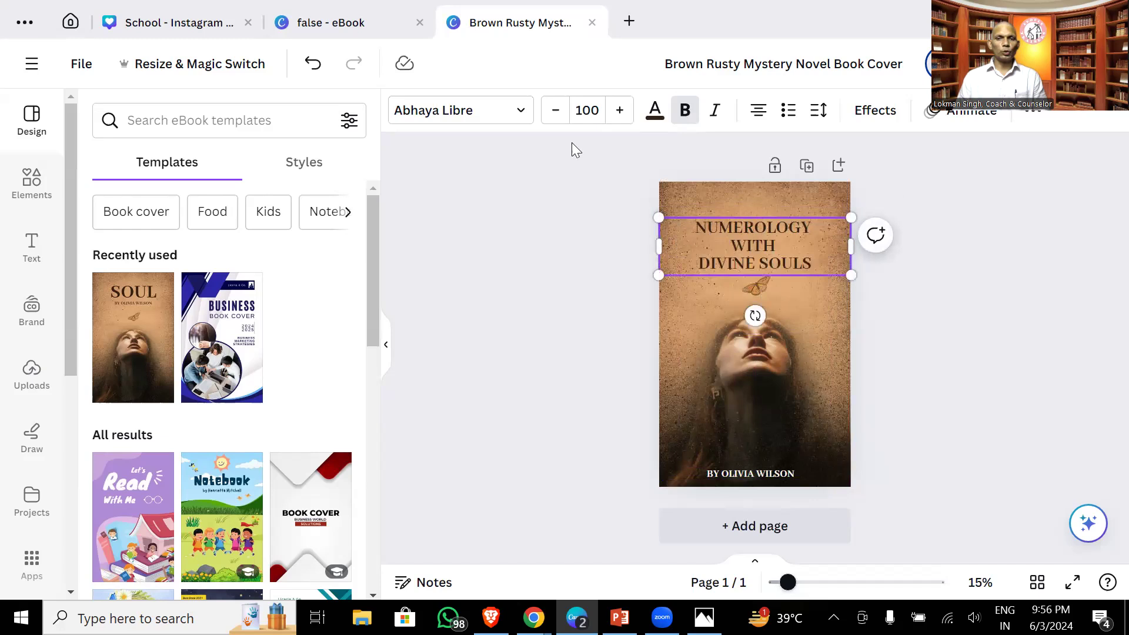
left_click(581, 111)
type("150")
key("Return")
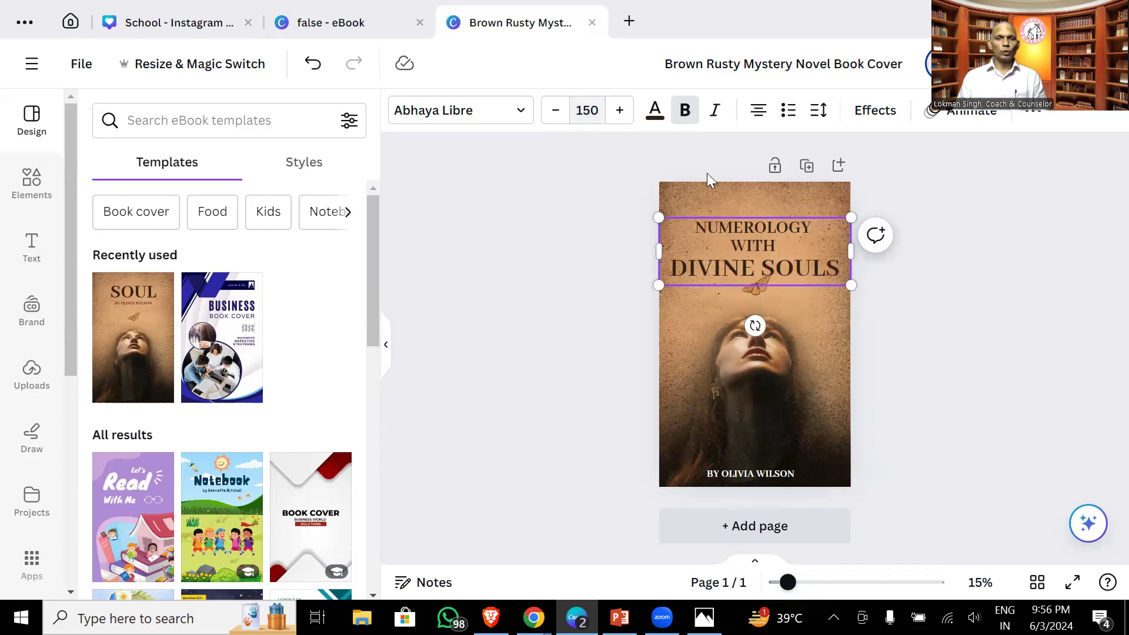
- Set NUMEROLOGY WITH to size 150, move the title to the top, and add a blank page
left_click_drag(794, 244, 689, 228)
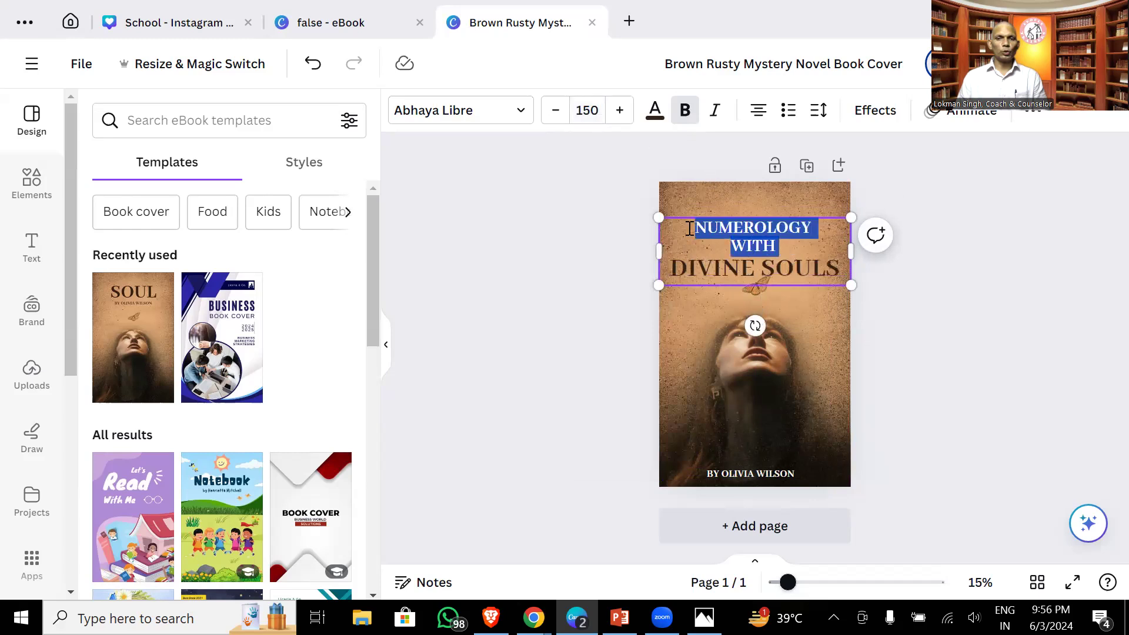
left_click(582, 110)
type("15")
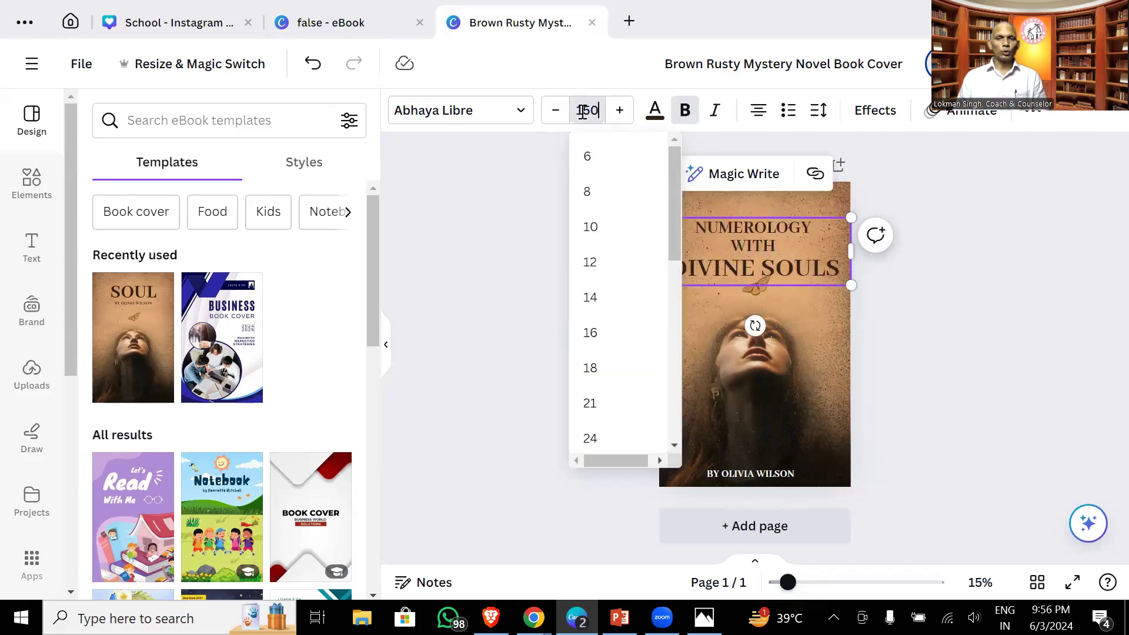
key("Return")
left_click(650, 263)
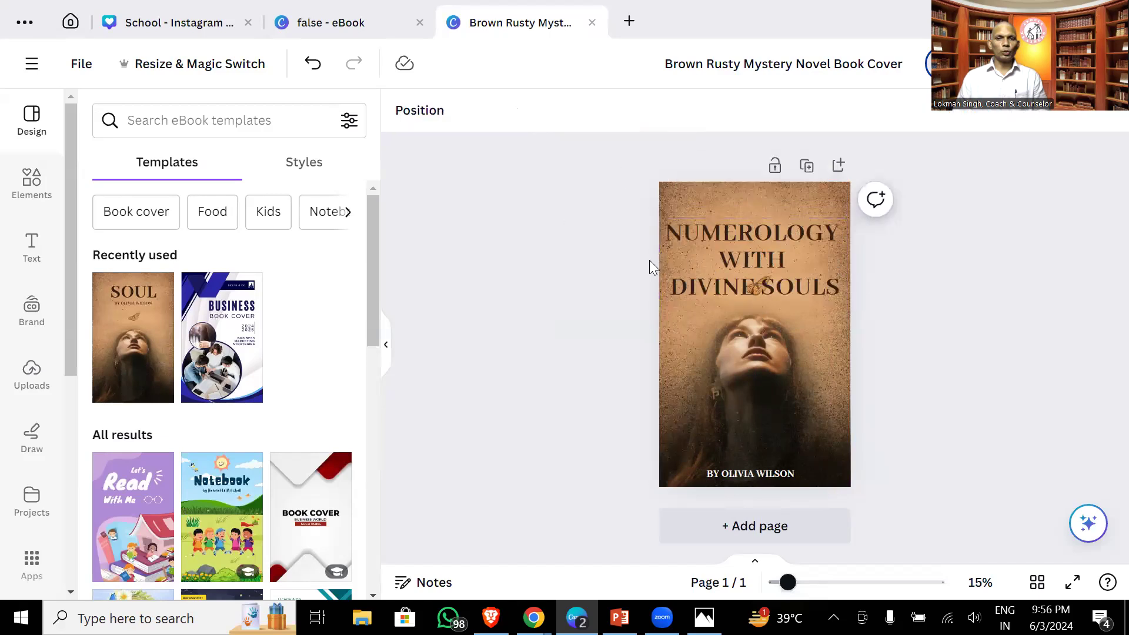
left_click_drag(739, 261, 740, 241)
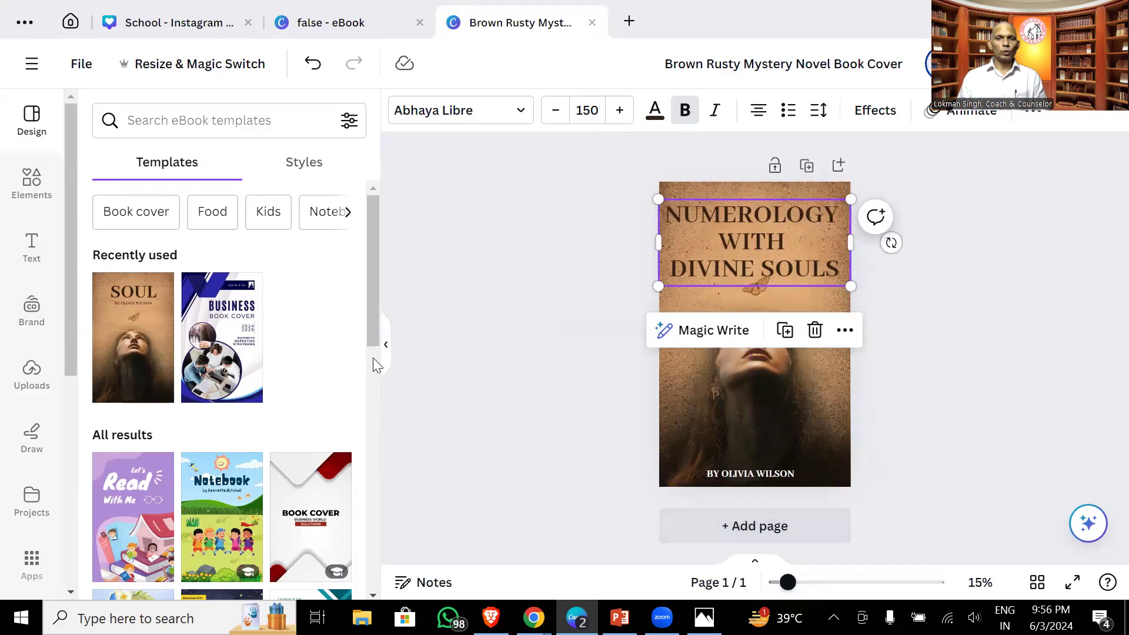
left_click_drag(372, 332, 378, 408)
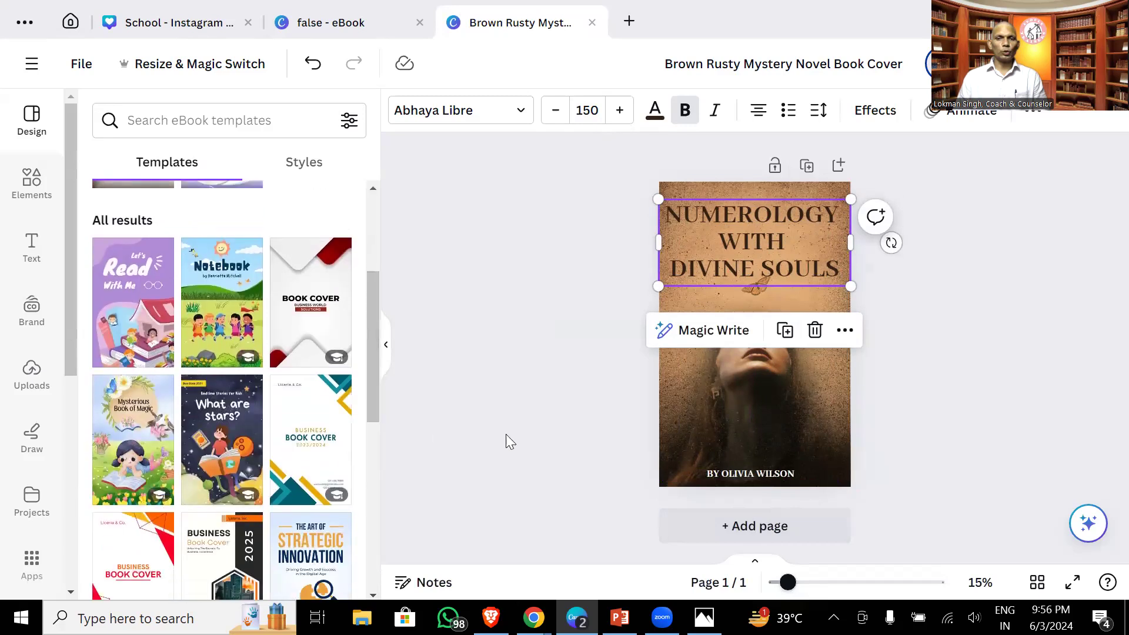
left_click(749, 526)
- Add five more blank pages to reach seven, then return to the template preview tab
left_click(749, 526)
left_click(748, 526)
left_click(750, 527)
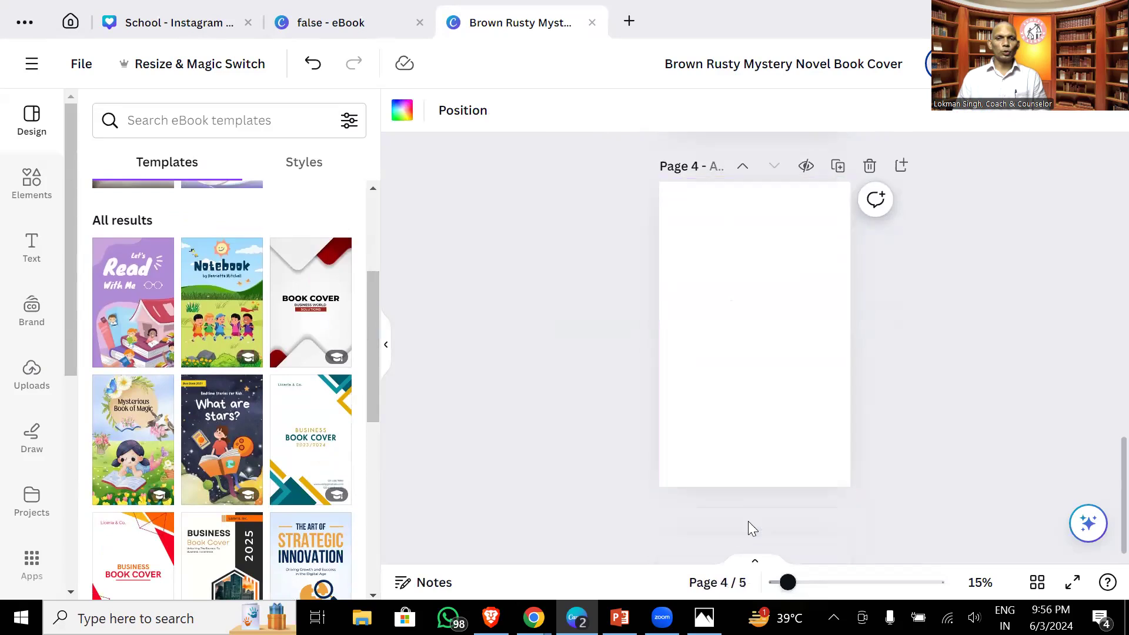
left_click(748, 526)
left_click(748, 527)
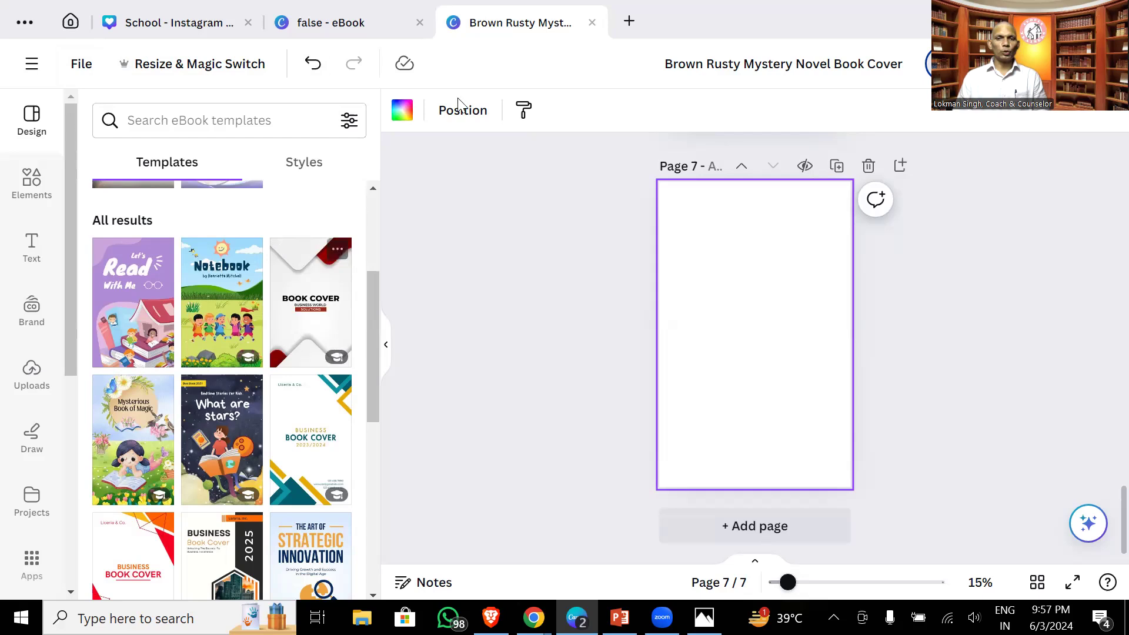
left_click(70, 22)
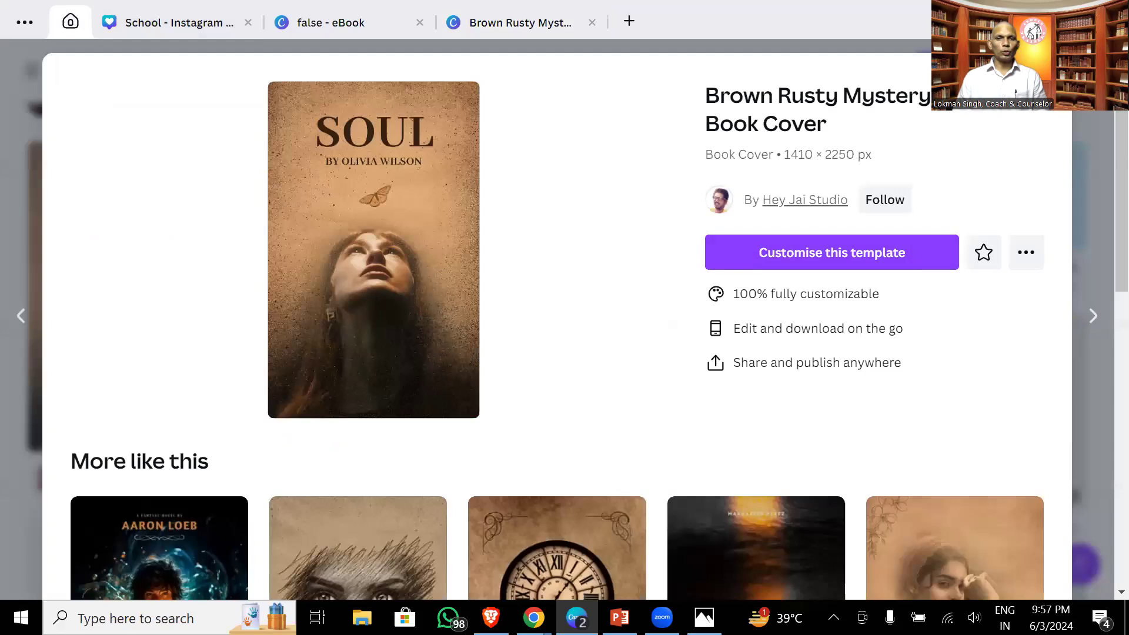
- Close the template preview, return to the Canva home page, and show the Docs formats
key("Escape")
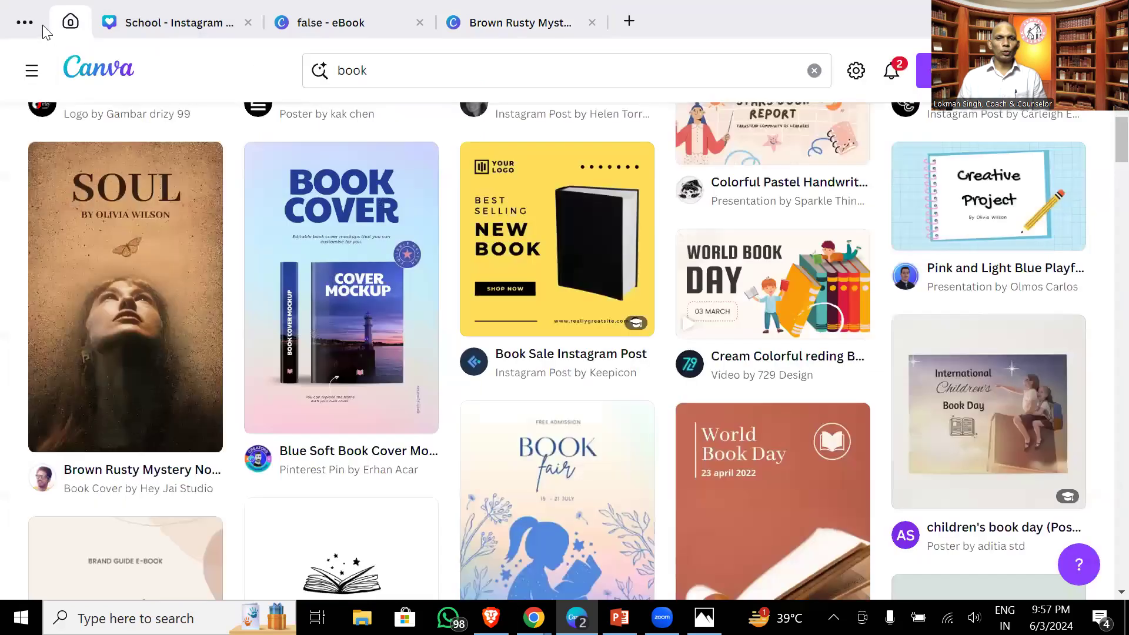
left_click_drag(1121, 144, 1121, 88)
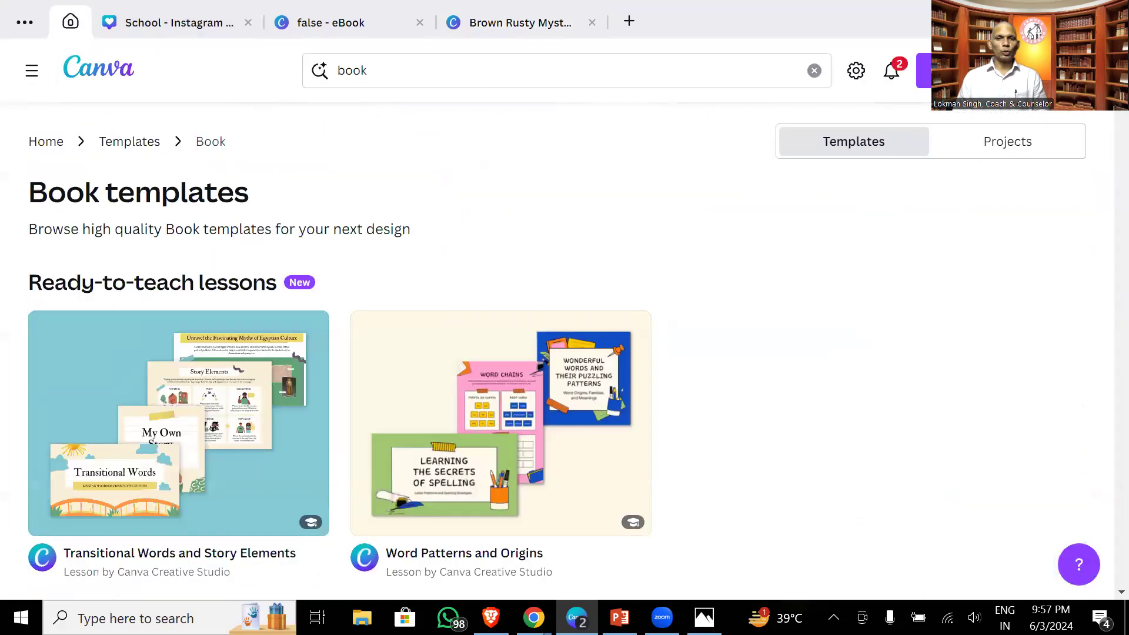
left_click(47, 142)
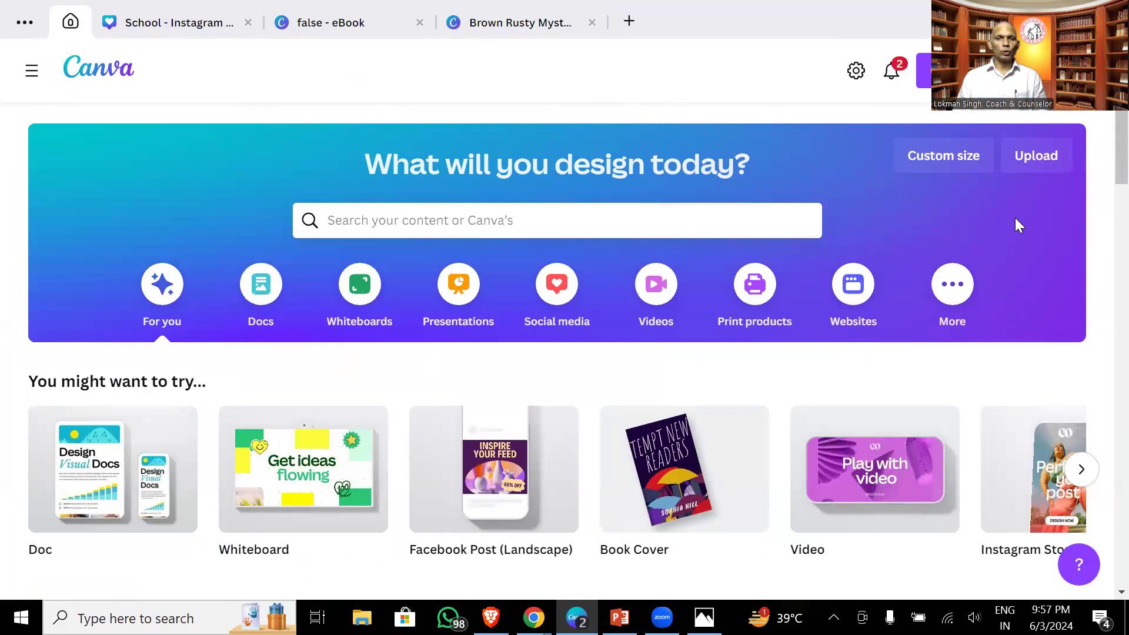
scroll(1102, 170, "down", 2)
scroll(1103, 195, "down", 2)
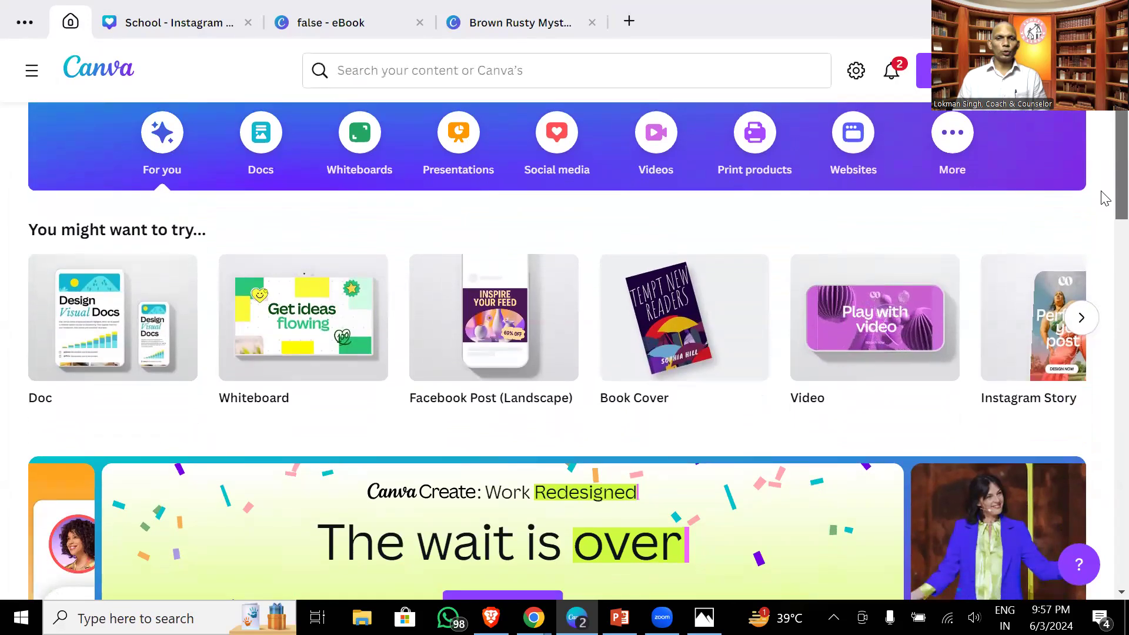
scroll(1104, 177, "up", 3)
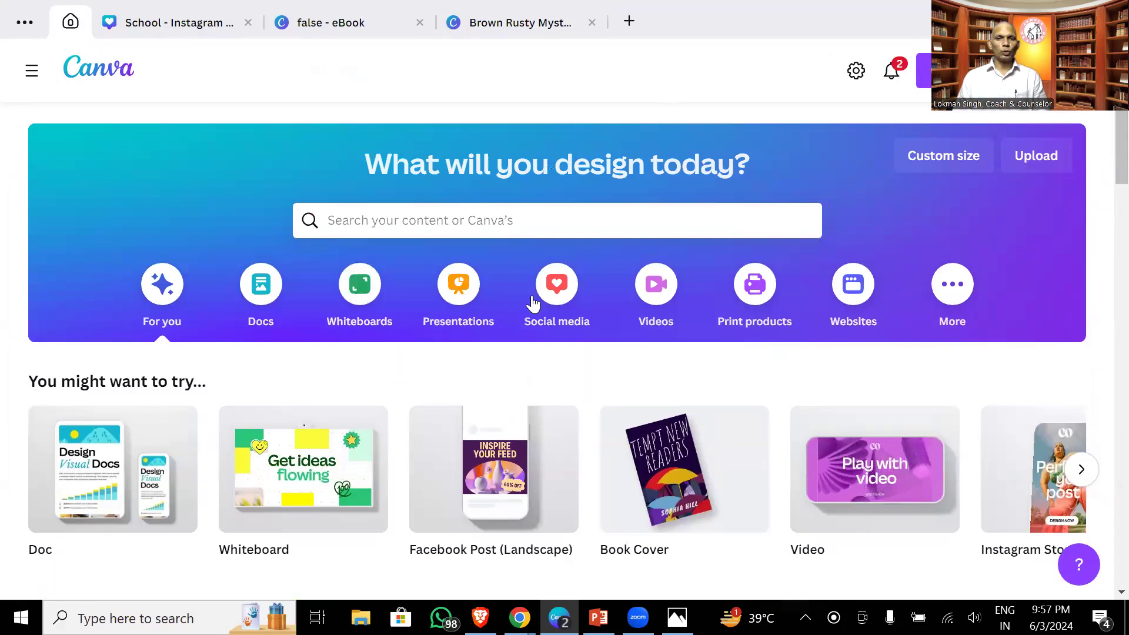
left_click(273, 277)
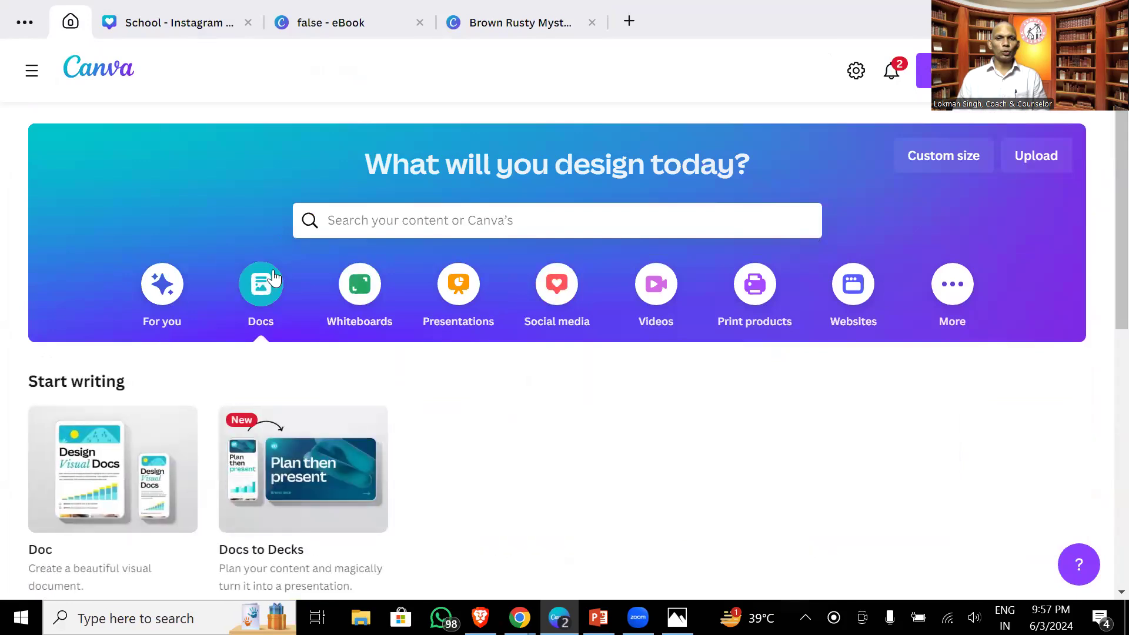
- Create a blank Doc headed 'Write a short book at numerology' and return to the home tab
left_click(109, 493)
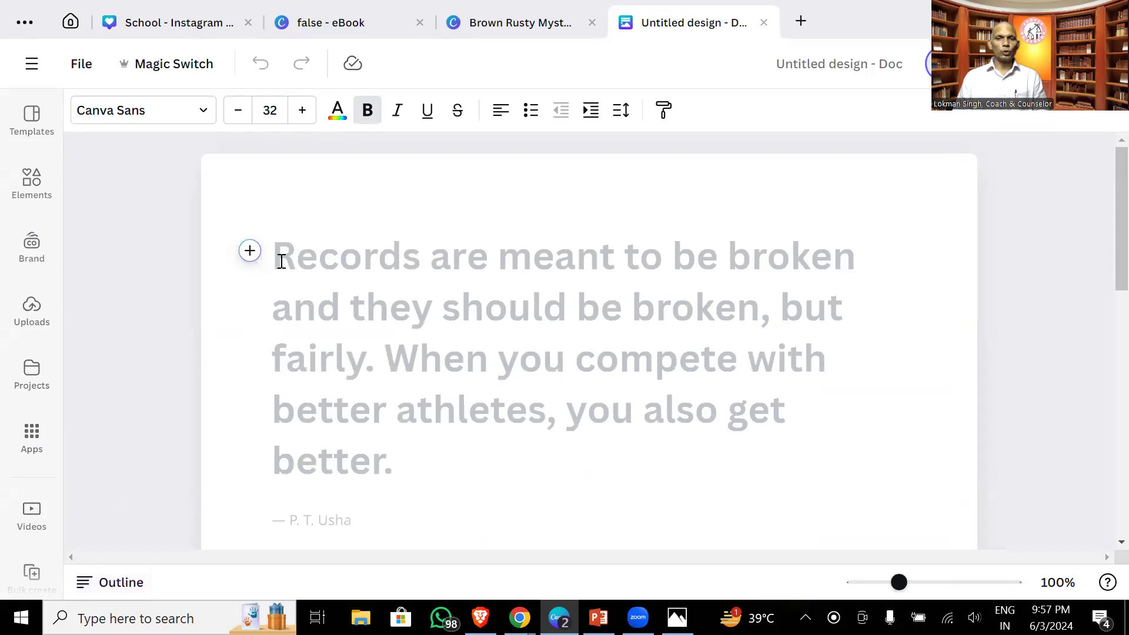
type("Write ")
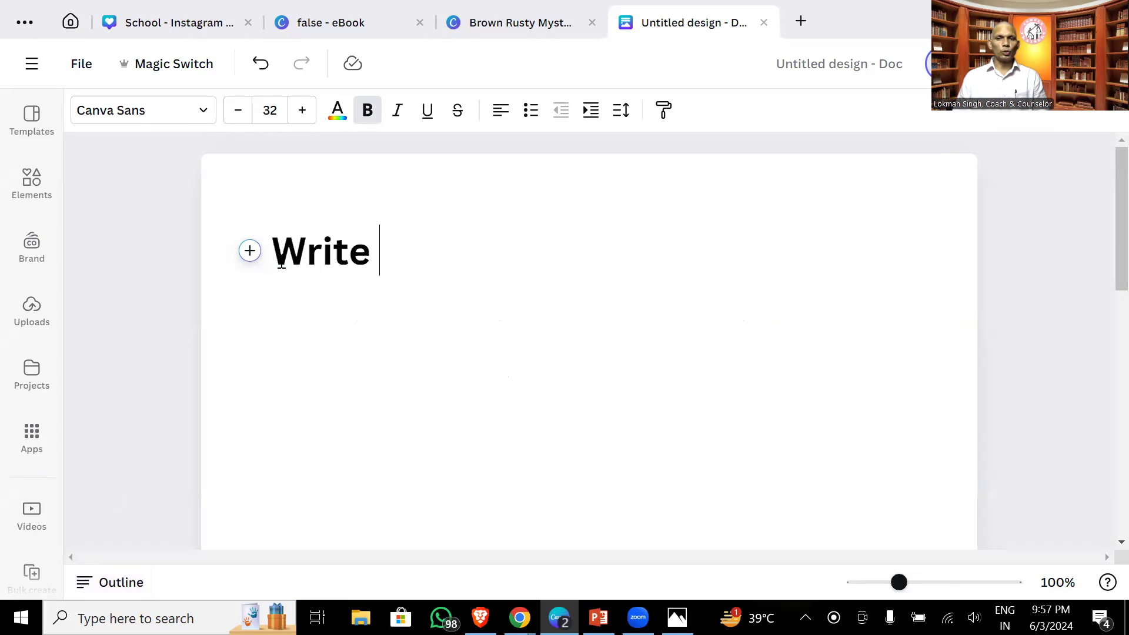
type("a short boo")
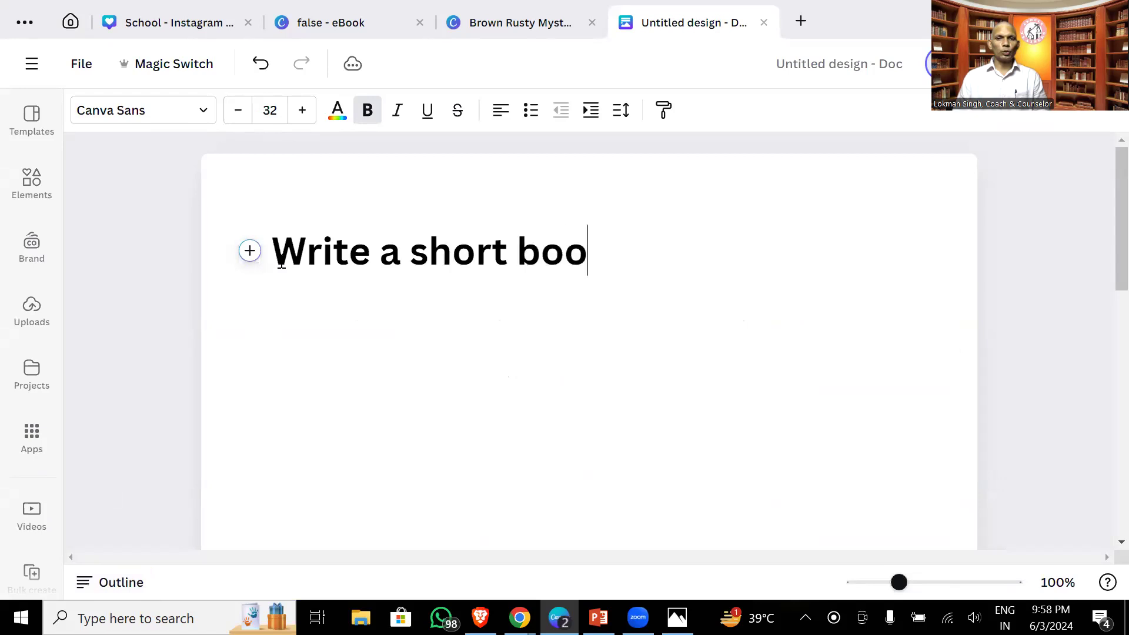
type("k at numerology")
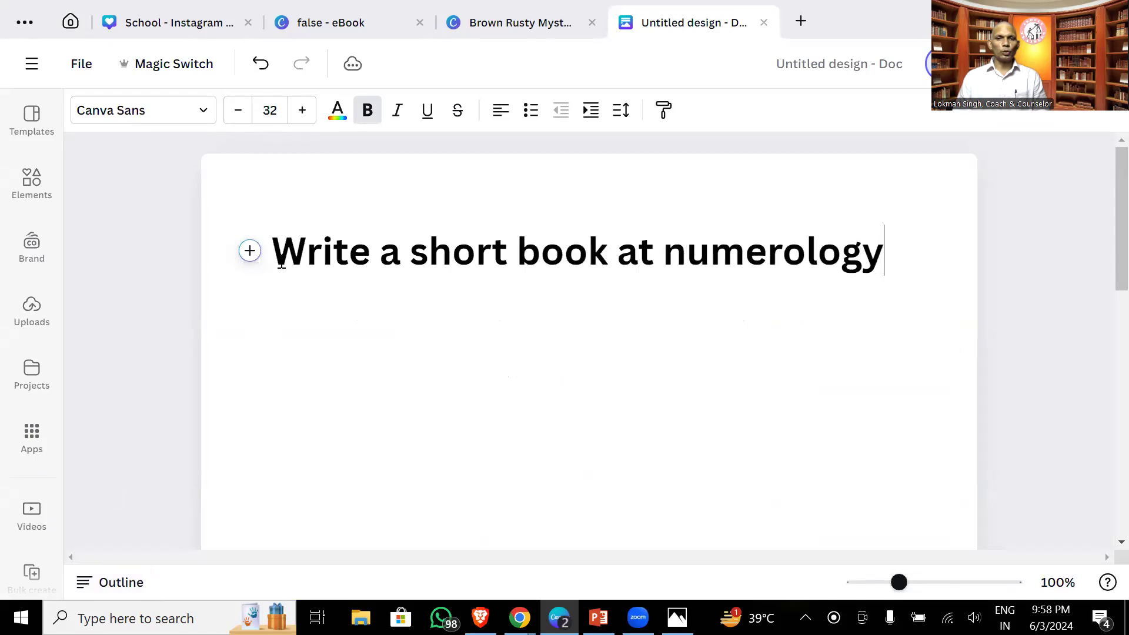
key("Return")
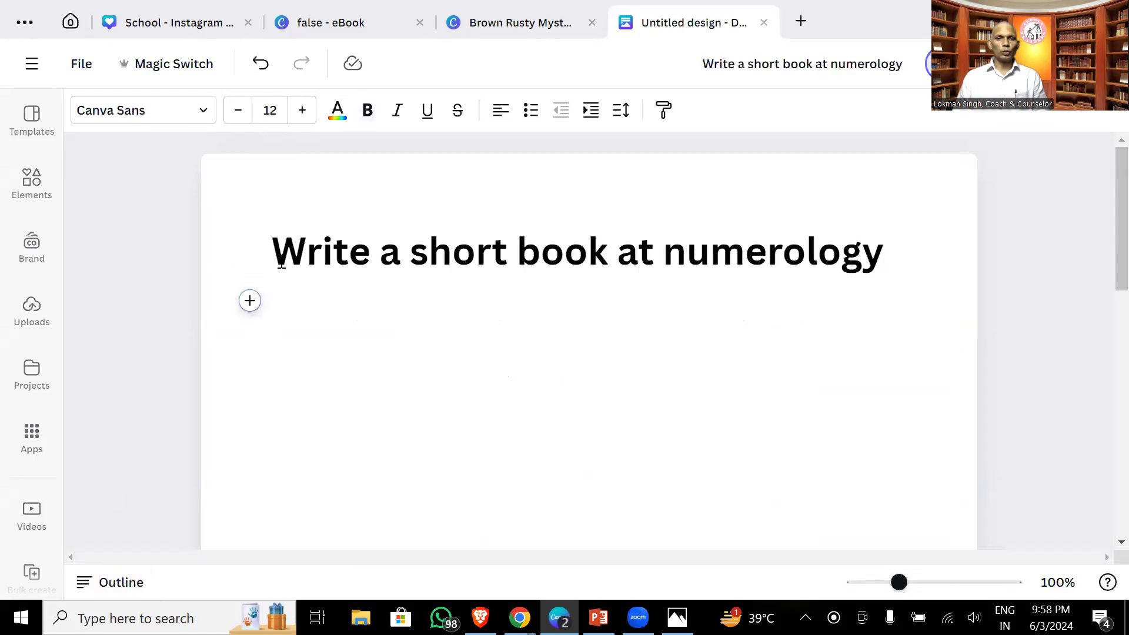
left_click_drag(281, 247, 912, 259)
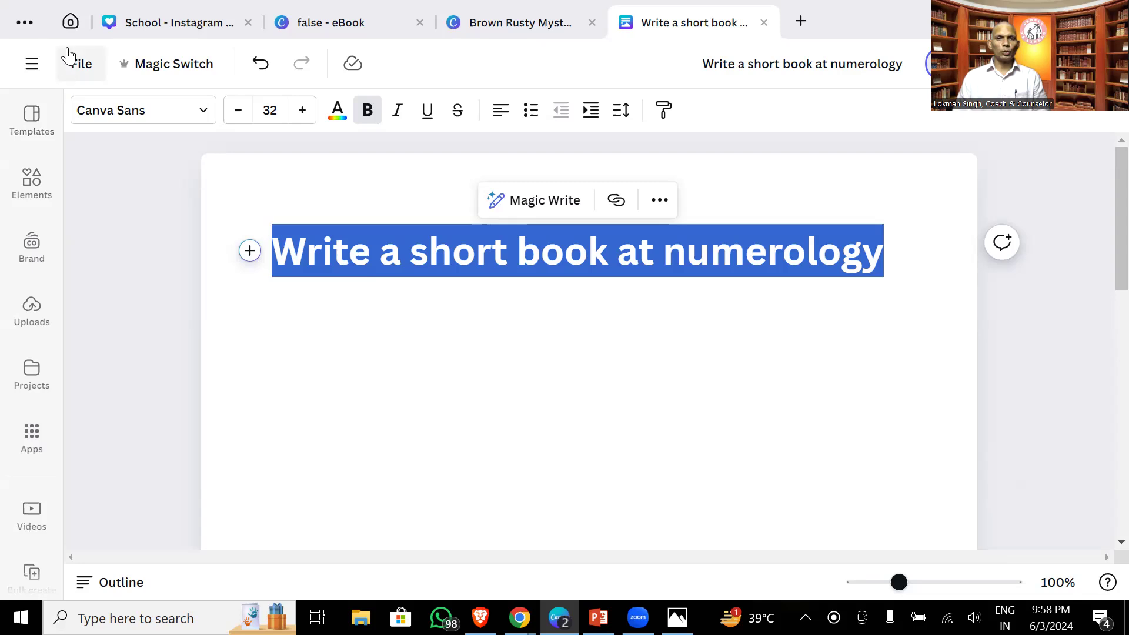
left_click(69, 27)
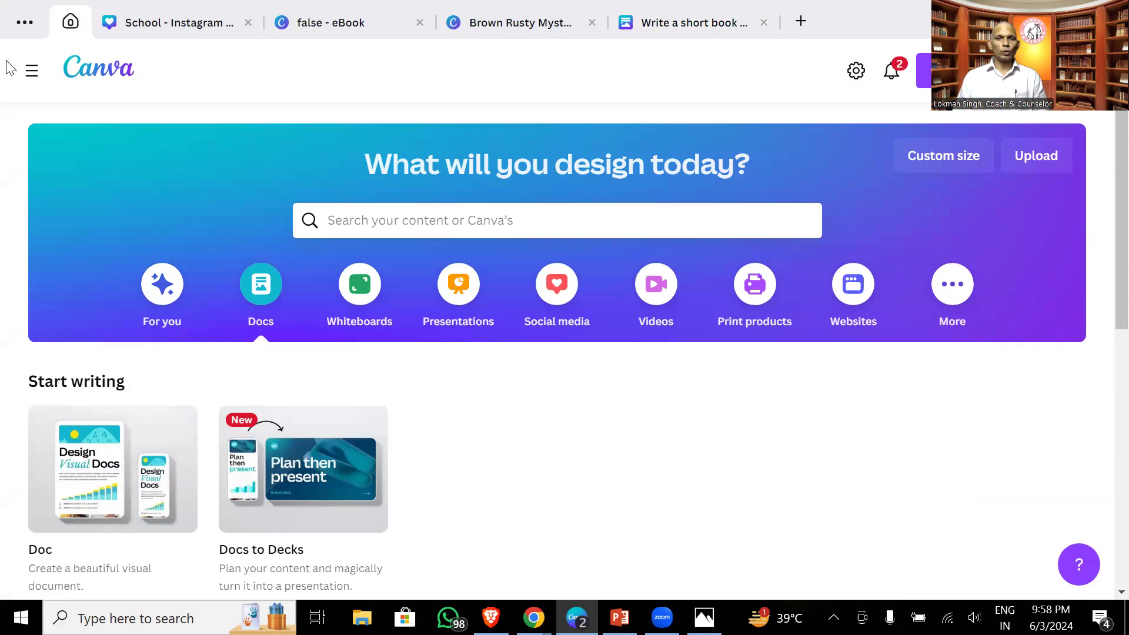
- Return to the top of the home page and browse Instagram, Facebook and LinkedIn social media formats
left_click(32, 70)
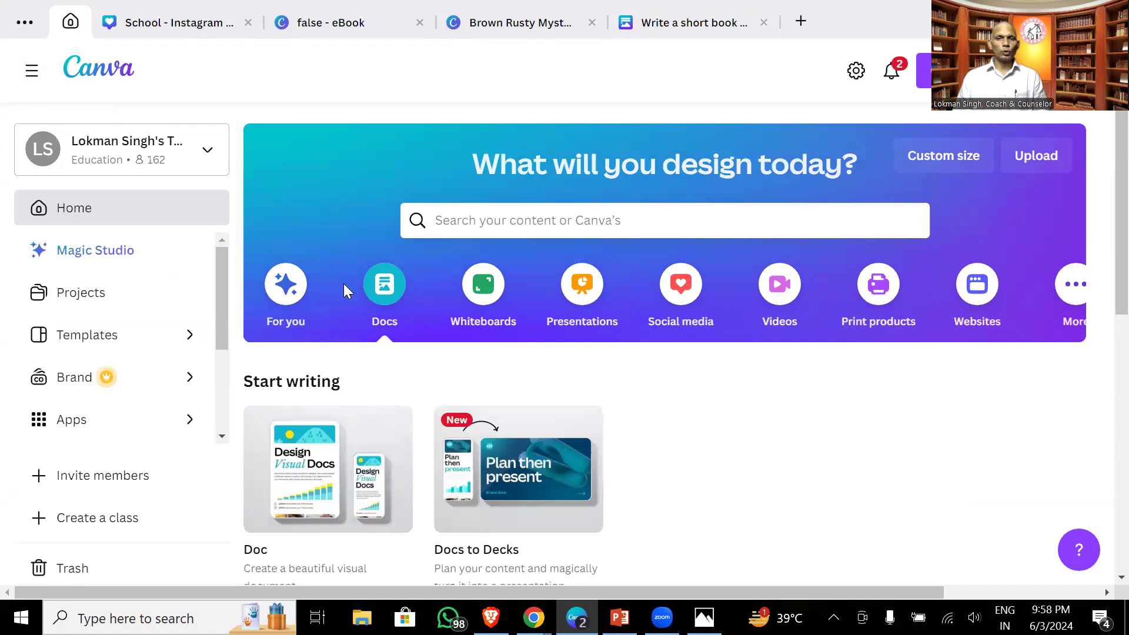
scroll(326, 296, "down", 10)
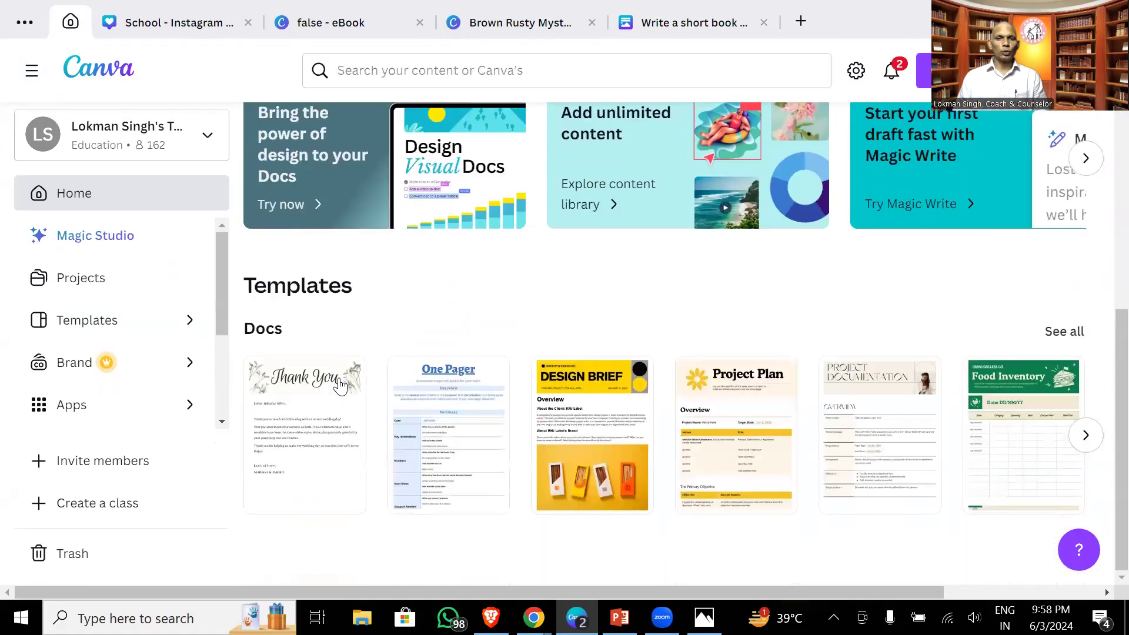
left_click(198, 205)
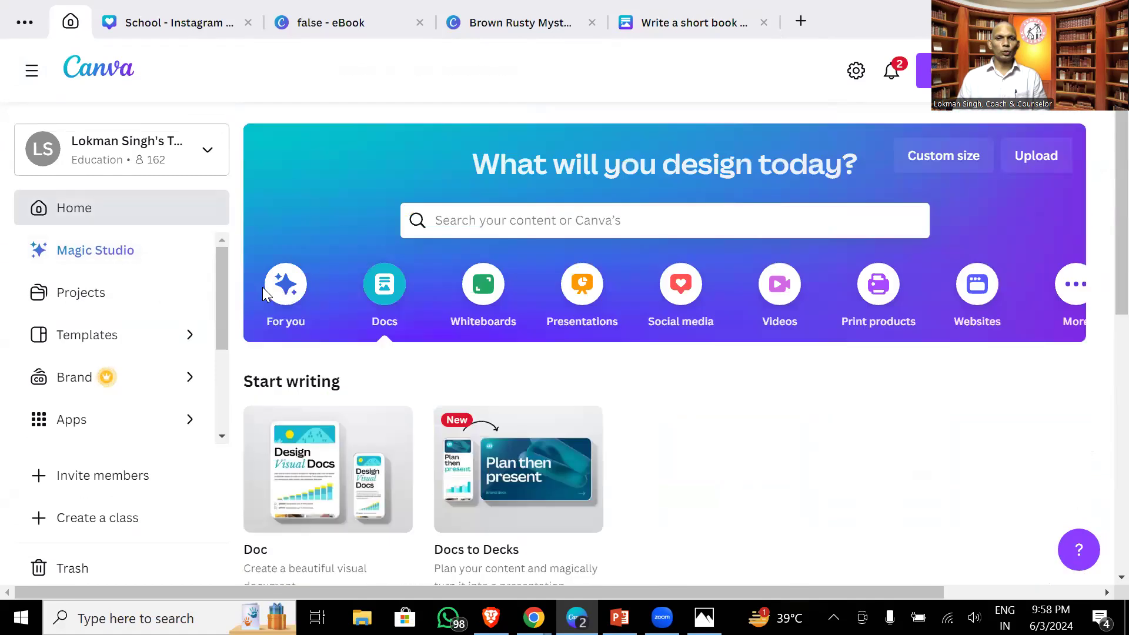
left_click(659, 304)
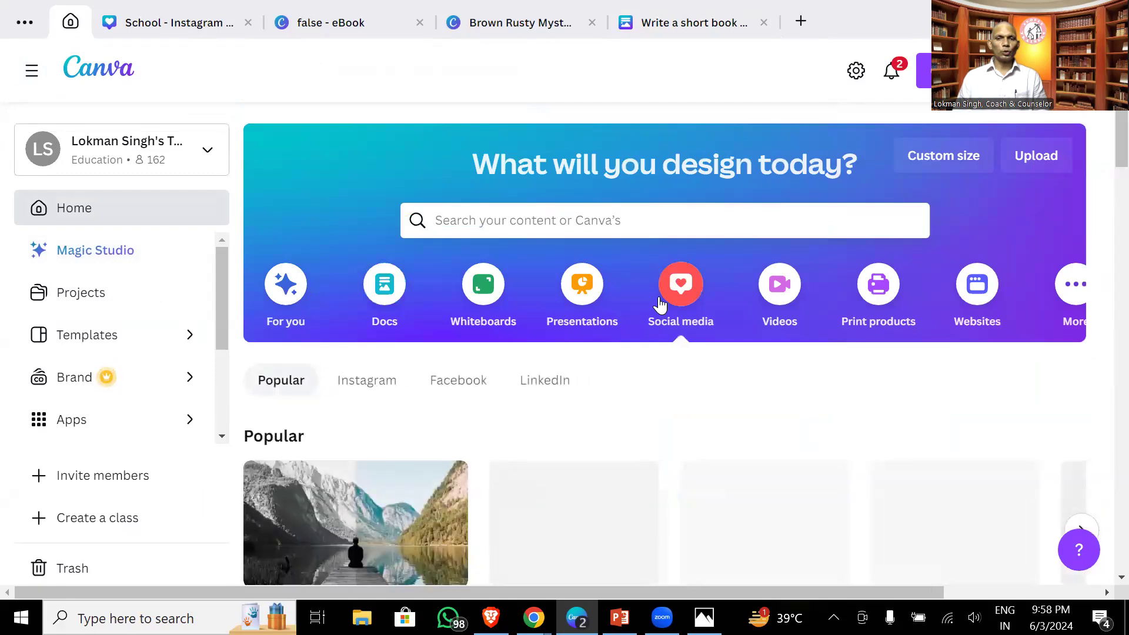
scroll(558, 482, "down", 12)
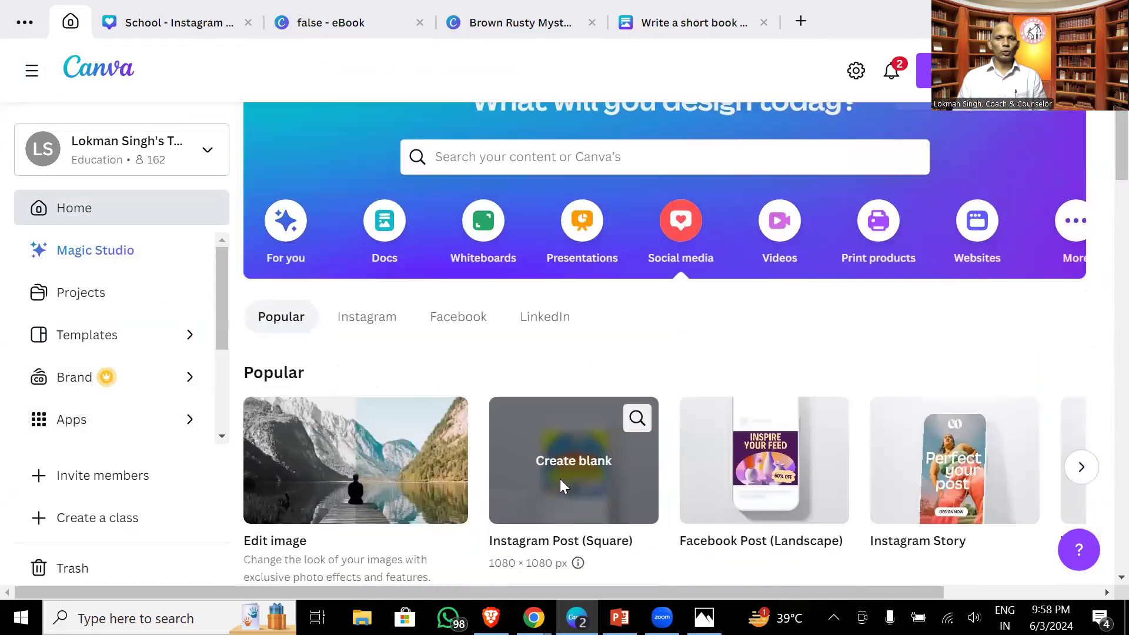
scroll(561, 485, "down", 15)
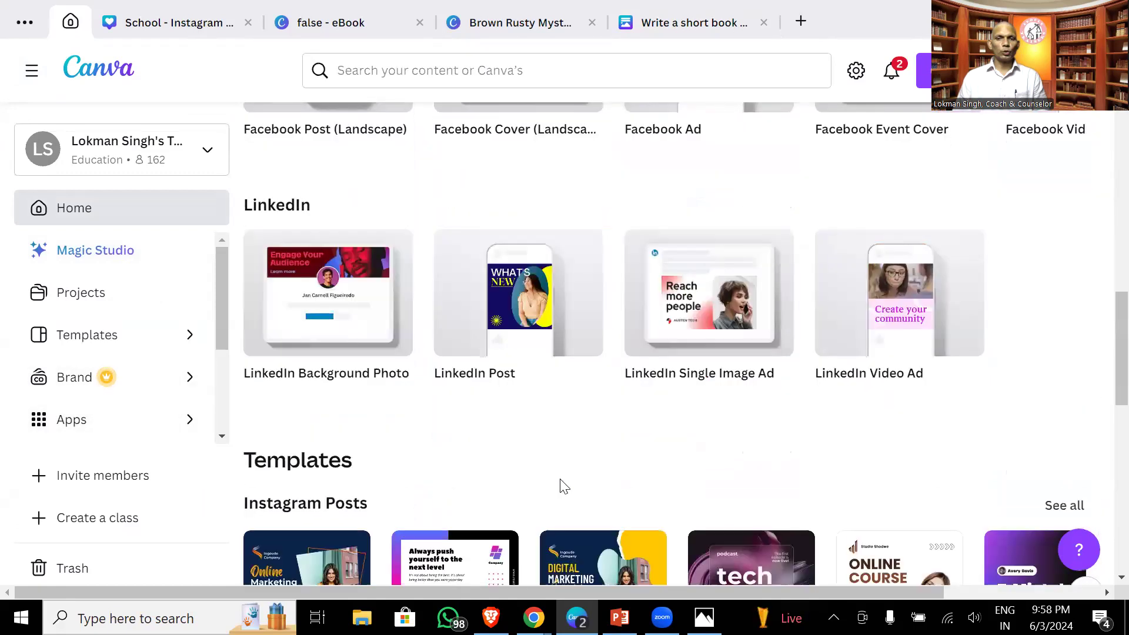
scroll(563, 486, "down", 2)
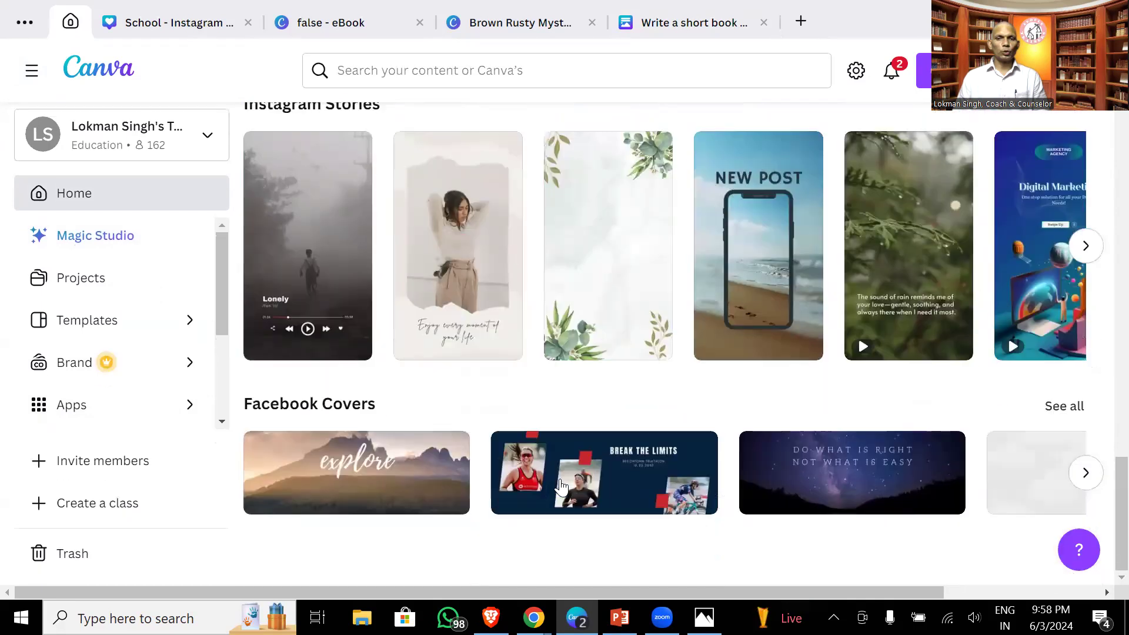
scroll(623, 529, "up", 20)
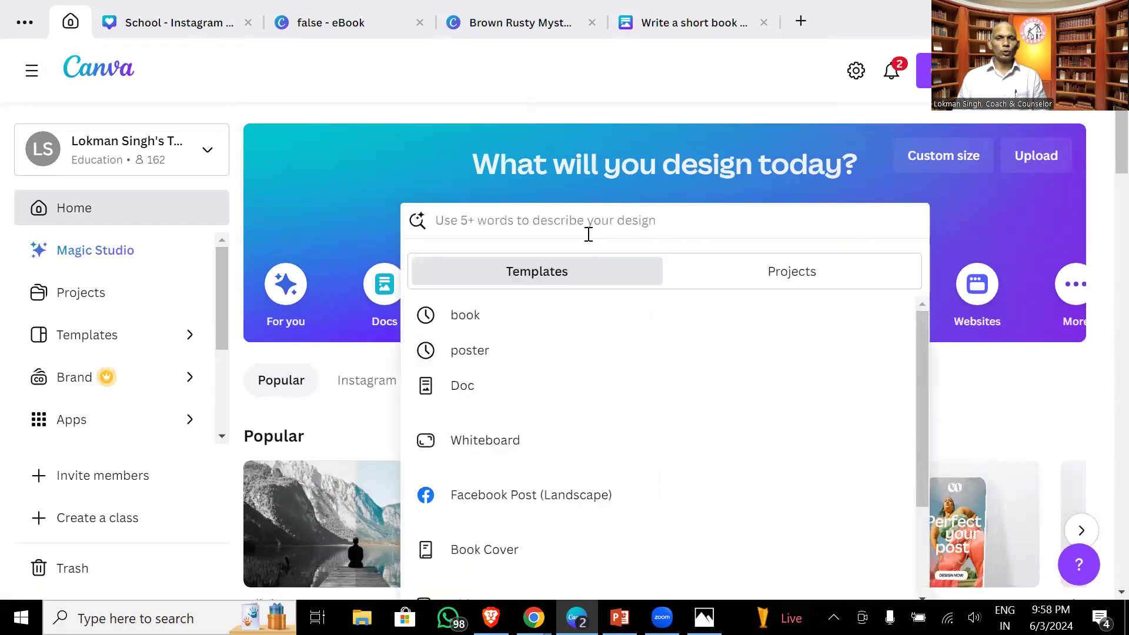
- Search templates for 'magic write' and scroll through the matching results
type("magic write")
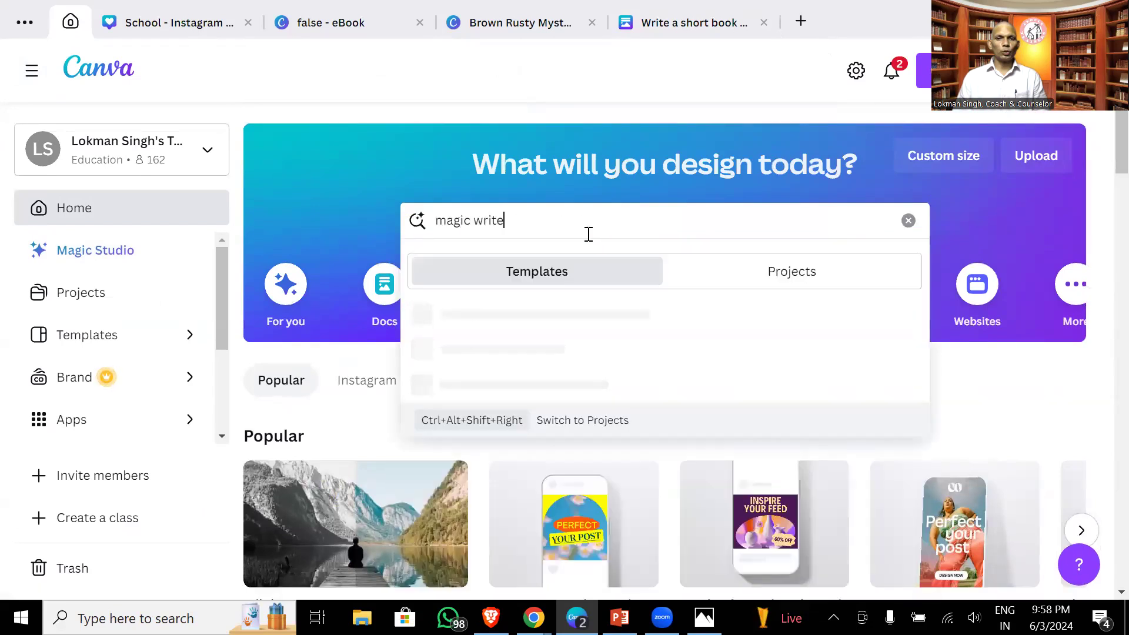
key("Return")
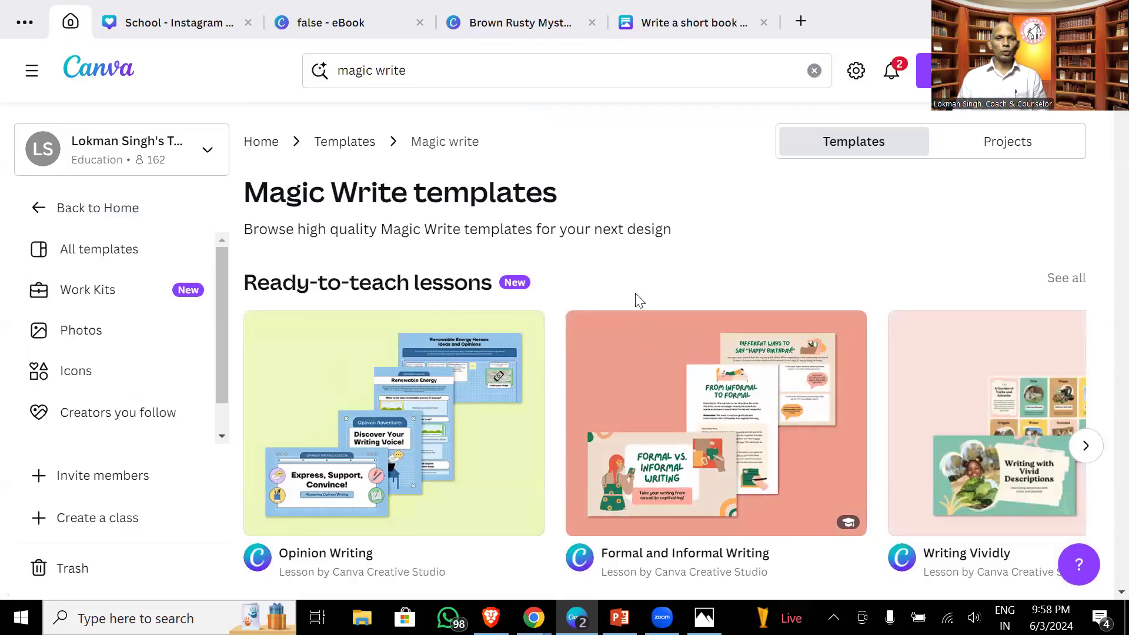
scroll(634, 300, "down", 2)
scroll(633, 300, "down", 5)
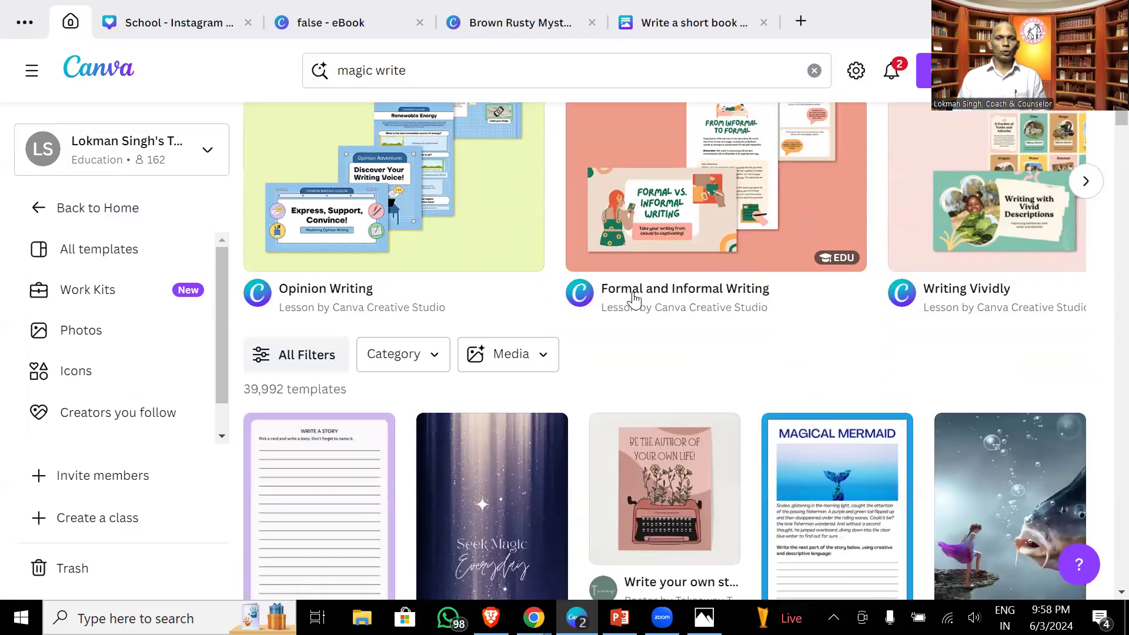
scroll(634, 300, "down", 9)
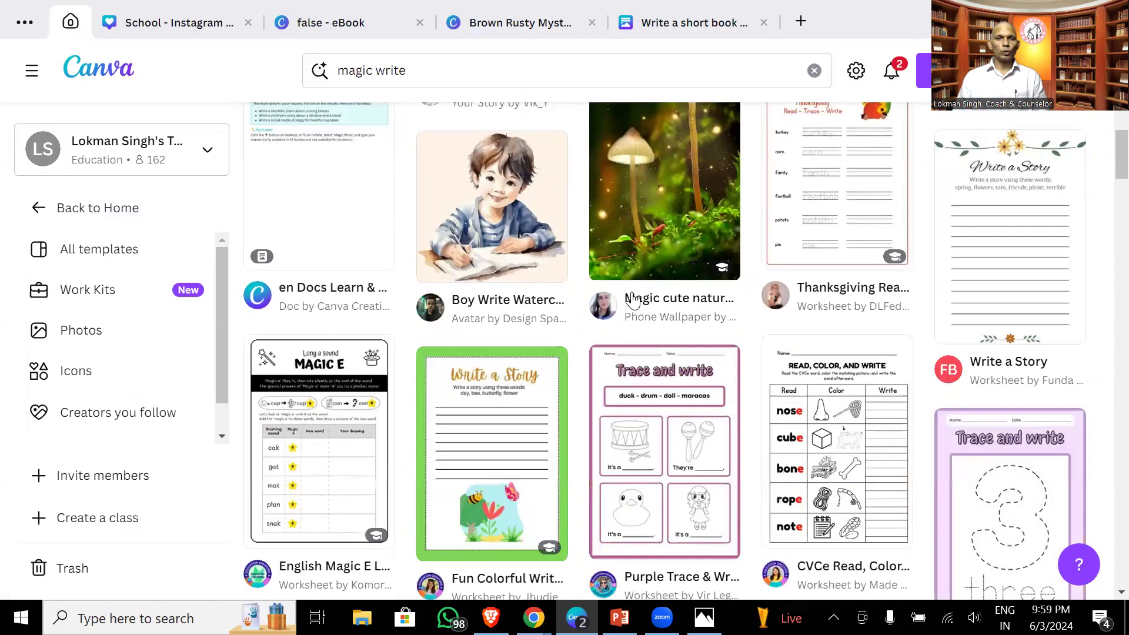
scroll(633, 301, "down", 14)
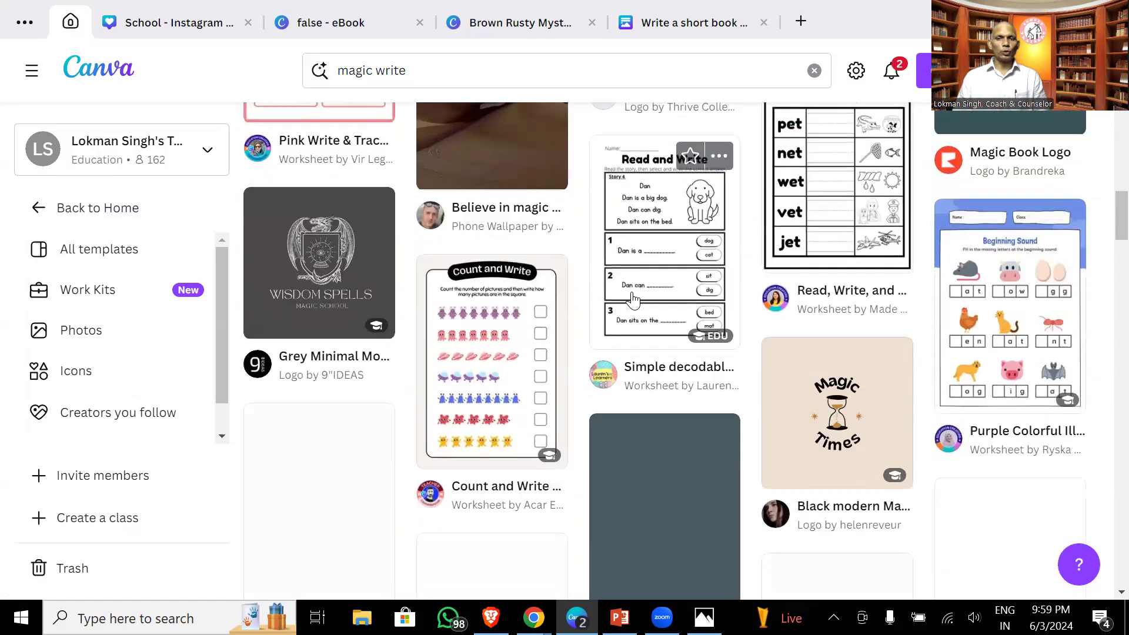
scroll(633, 300, "down", 3)
scroll(633, 301, "up", 20)
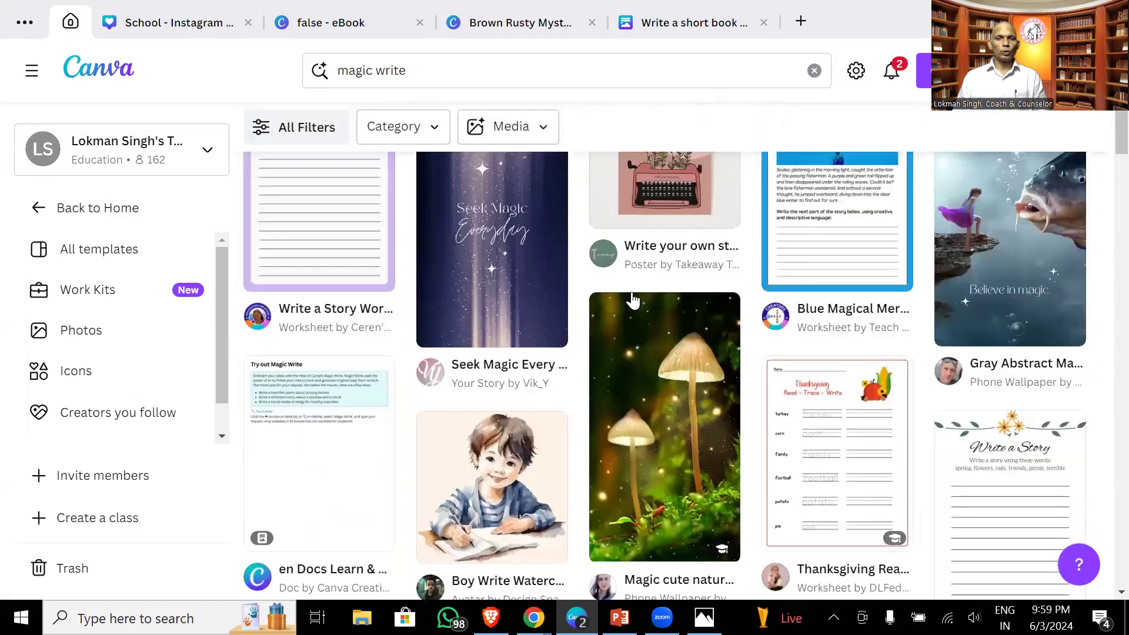
scroll(632, 291, "up", 4)
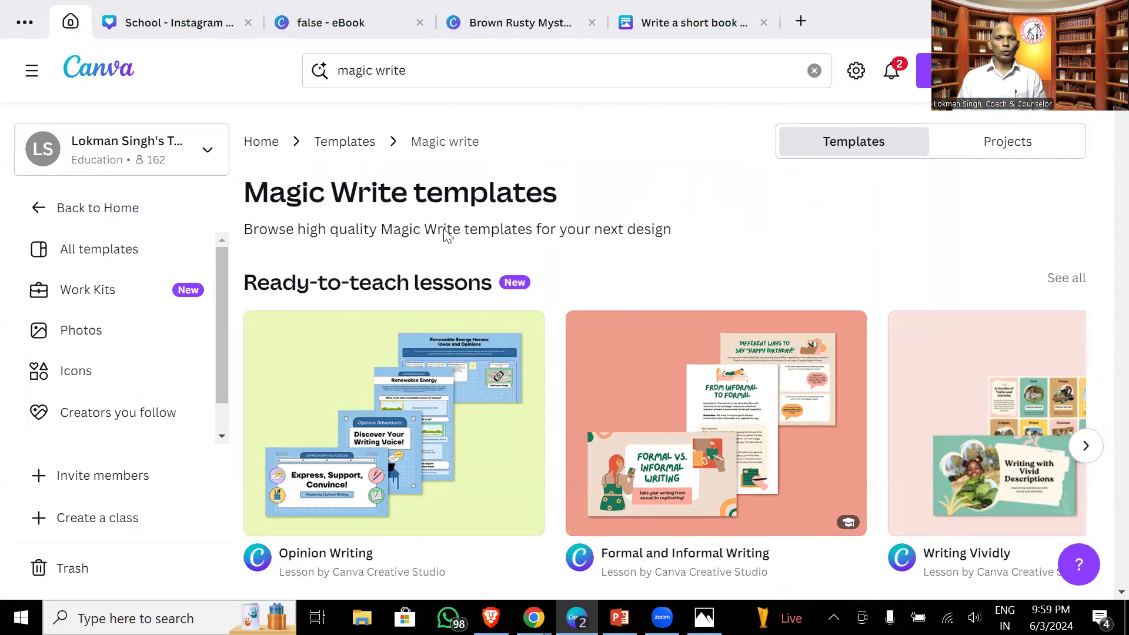
- Switch to Projects results for 'magic write' and load more matching designs
left_click(1008, 147)
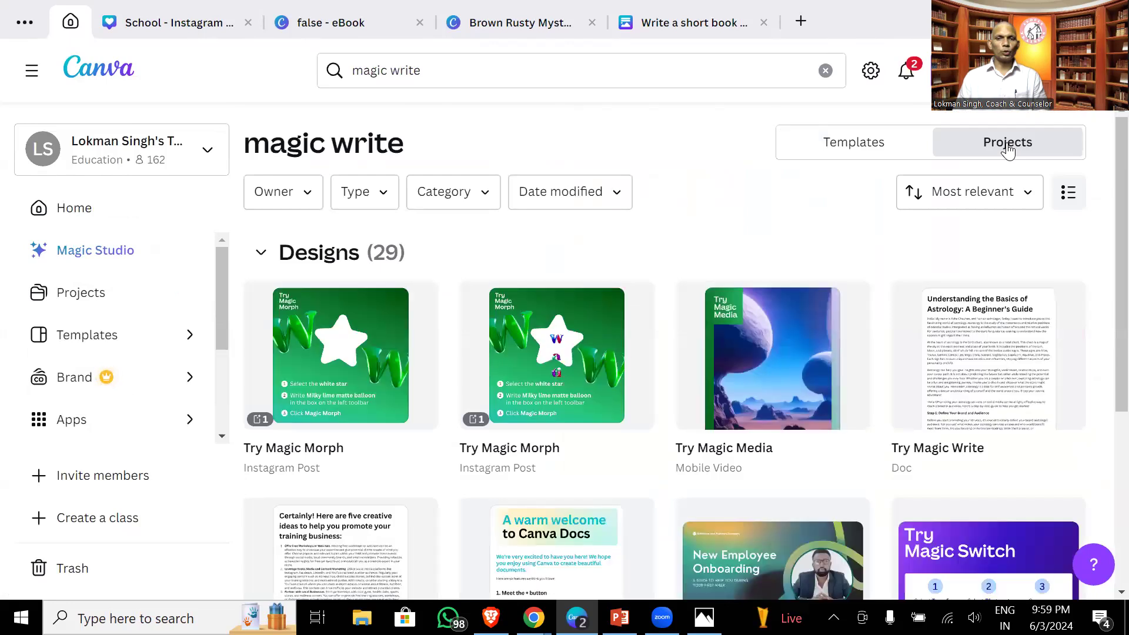
scroll(758, 293, "down", 5)
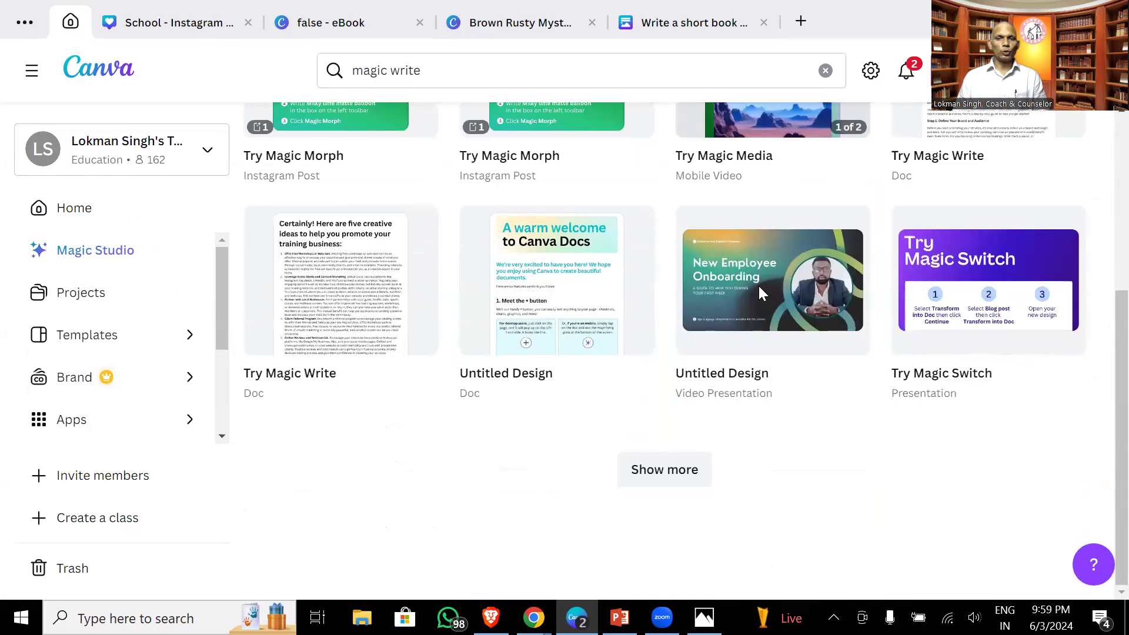
left_click(667, 471)
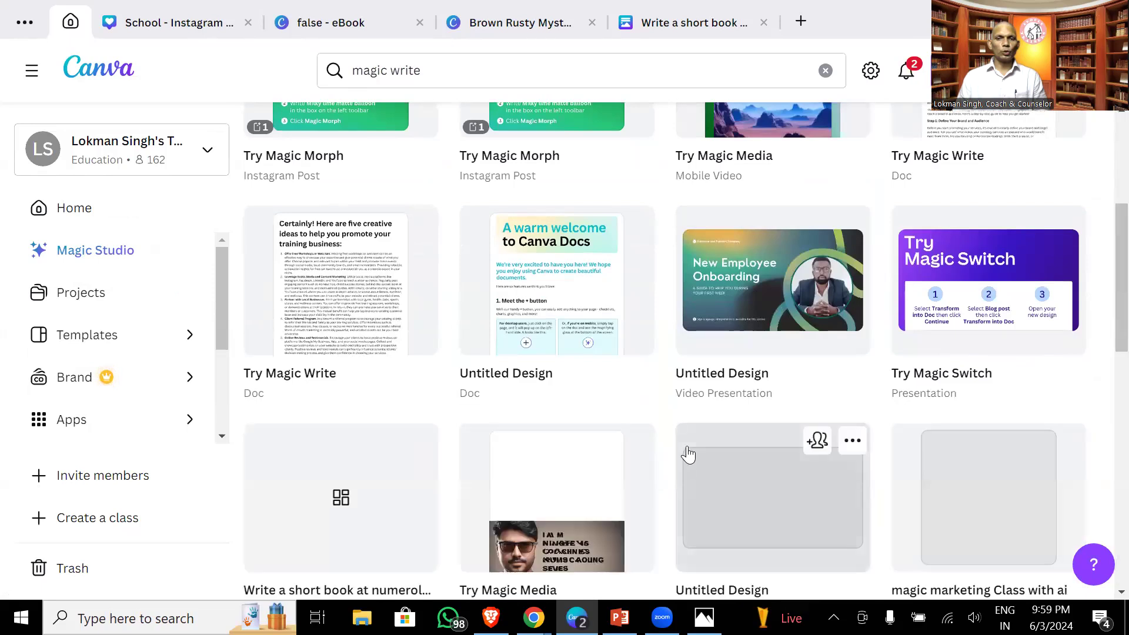
scroll(688, 454, "down", 3)
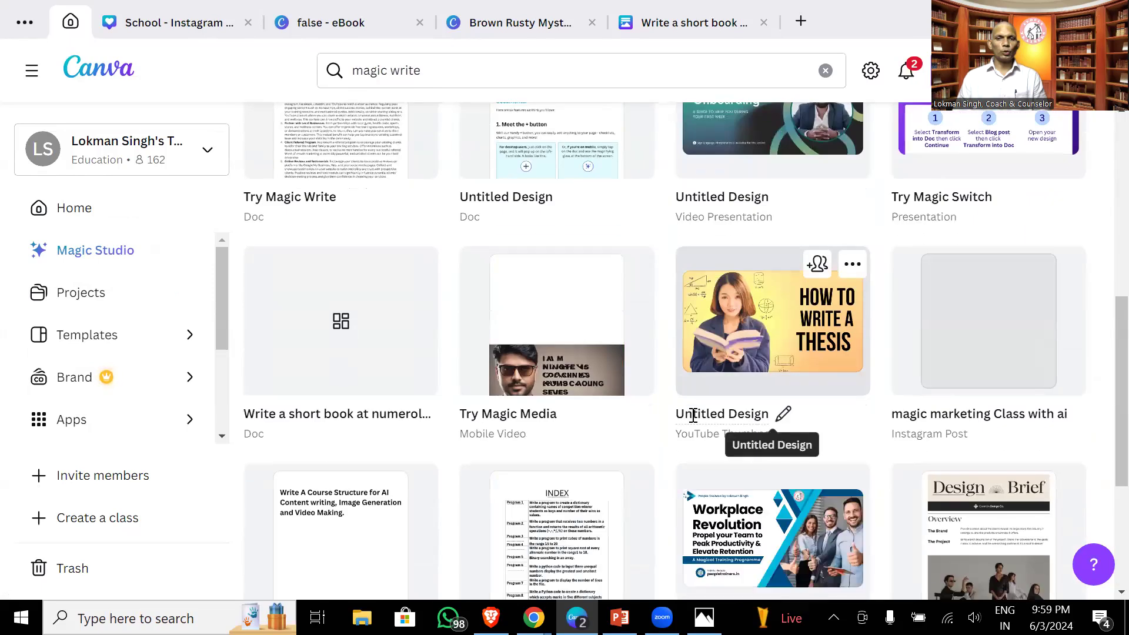
scroll(693, 416, "up", 10)
- Open Magic Studio and go to its Try Magic Write section
left_click(81, 250)
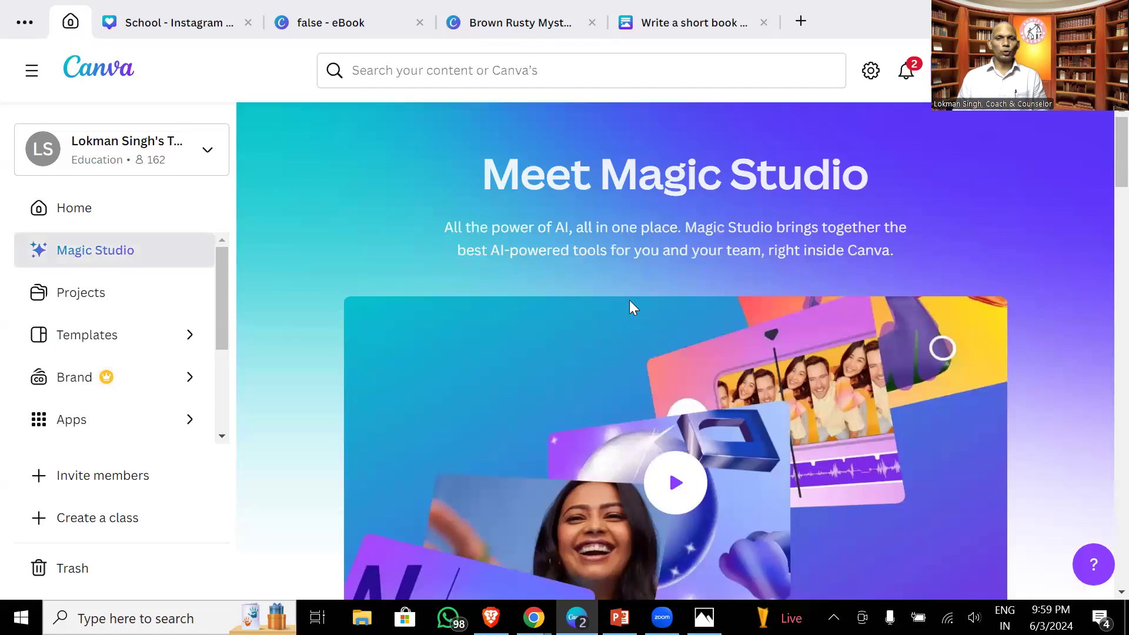
scroll(630, 303, "down", 10)
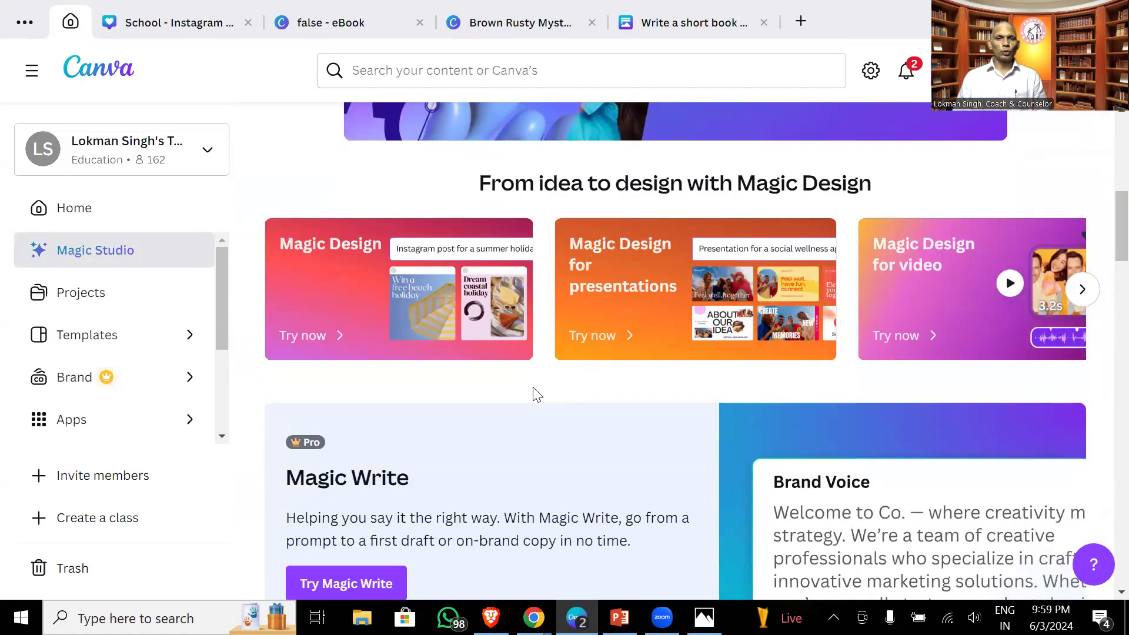
scroll(535, 391, "down", 3)
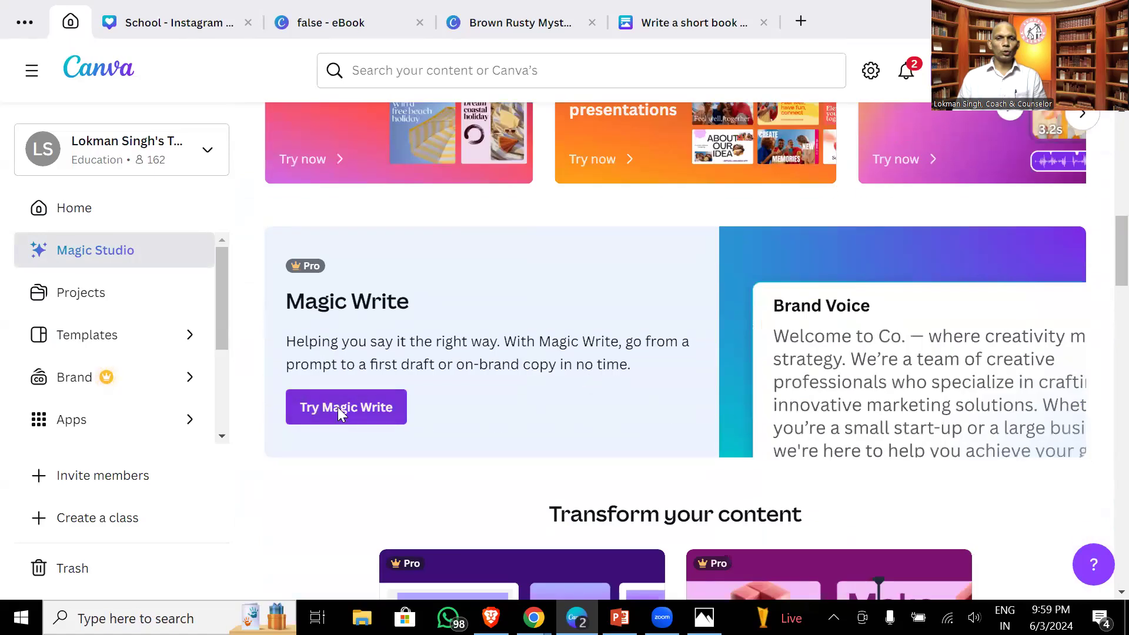
left_click(337, 407)
- Open a new Magic Write doc and enter 'Write a short e book at the topic' plus the pasted topic
left_click(343, 388)
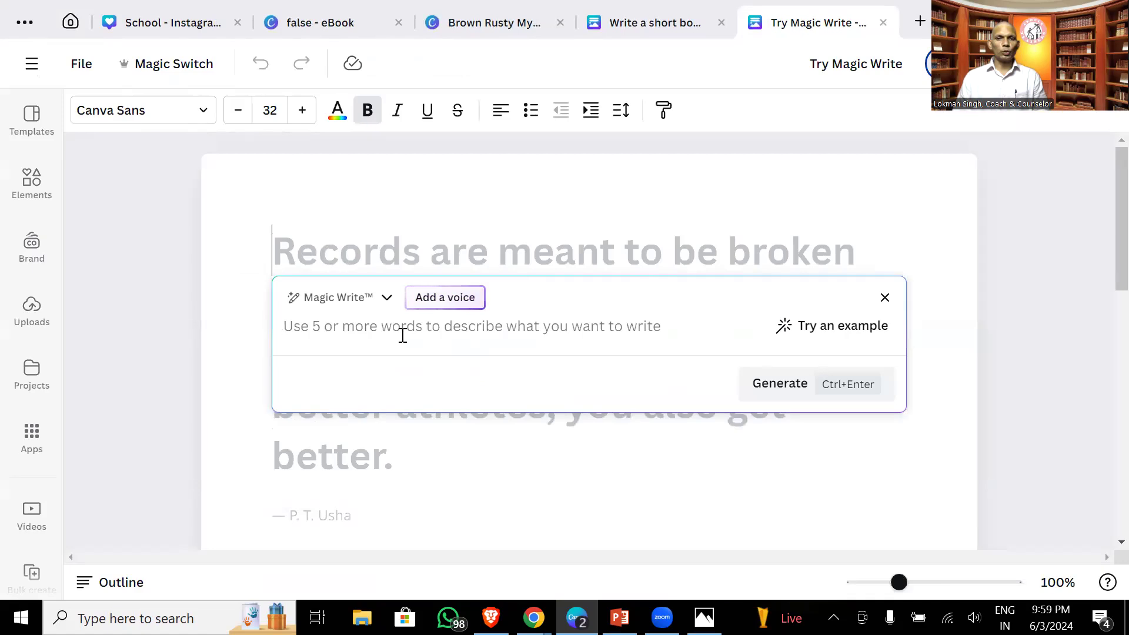
type("Wri")
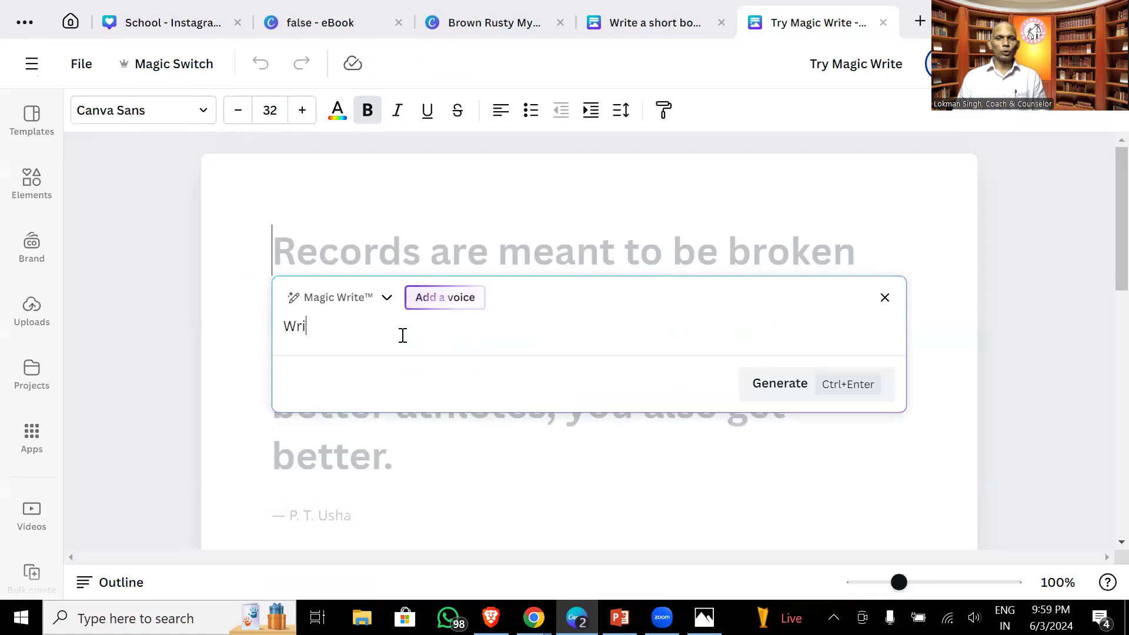
type("te a s")
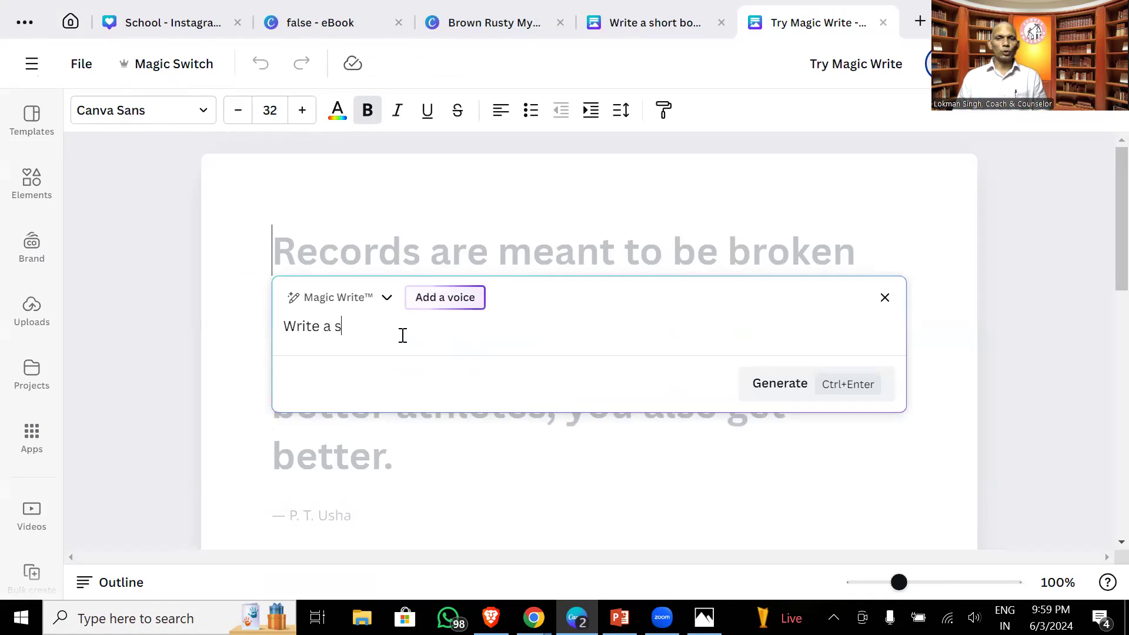
type("hort e book at the topic")
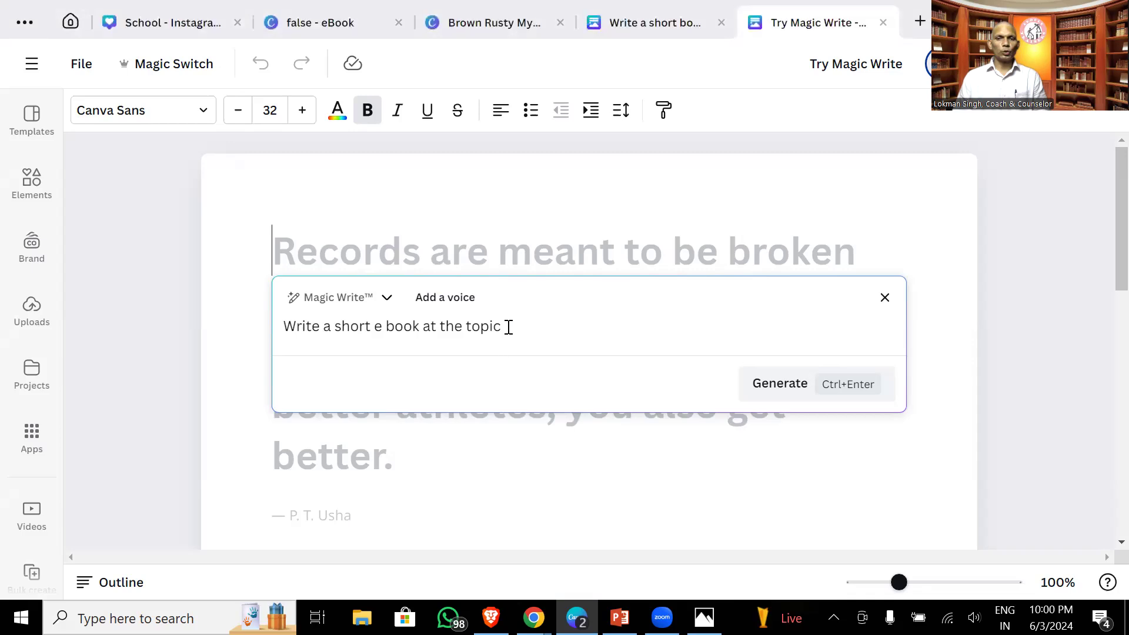
type("Journey from house wife to a successful executive manager")
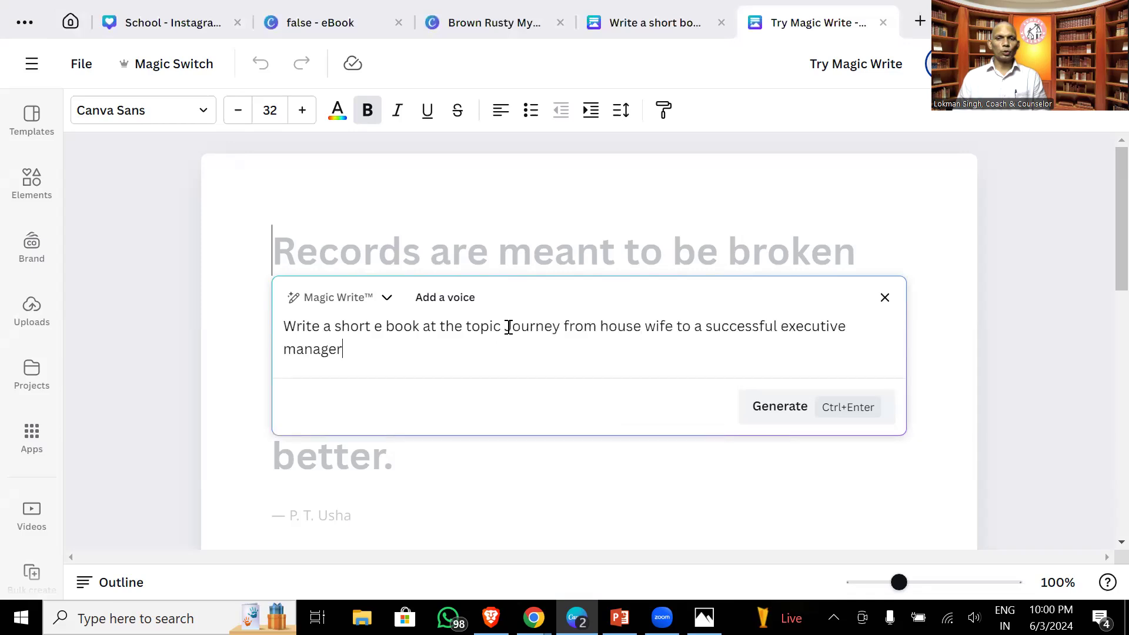
- Add a hyphen and 'The author name is' with the author's name, then close Magic Write
left_click(509, 327)
type("-")
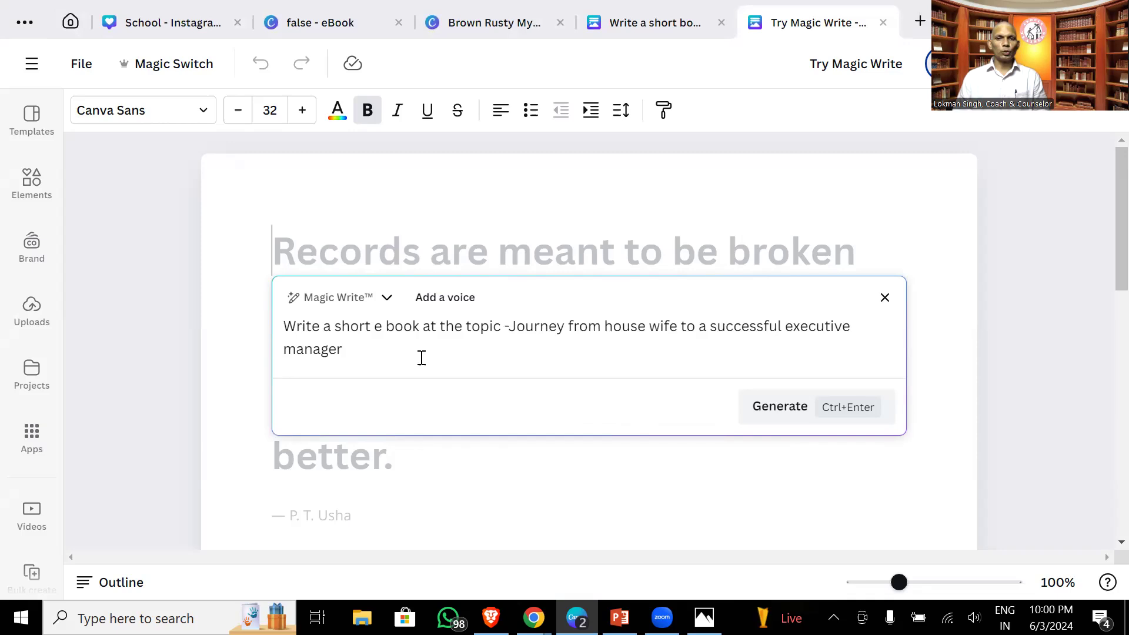
type(" The author name ")
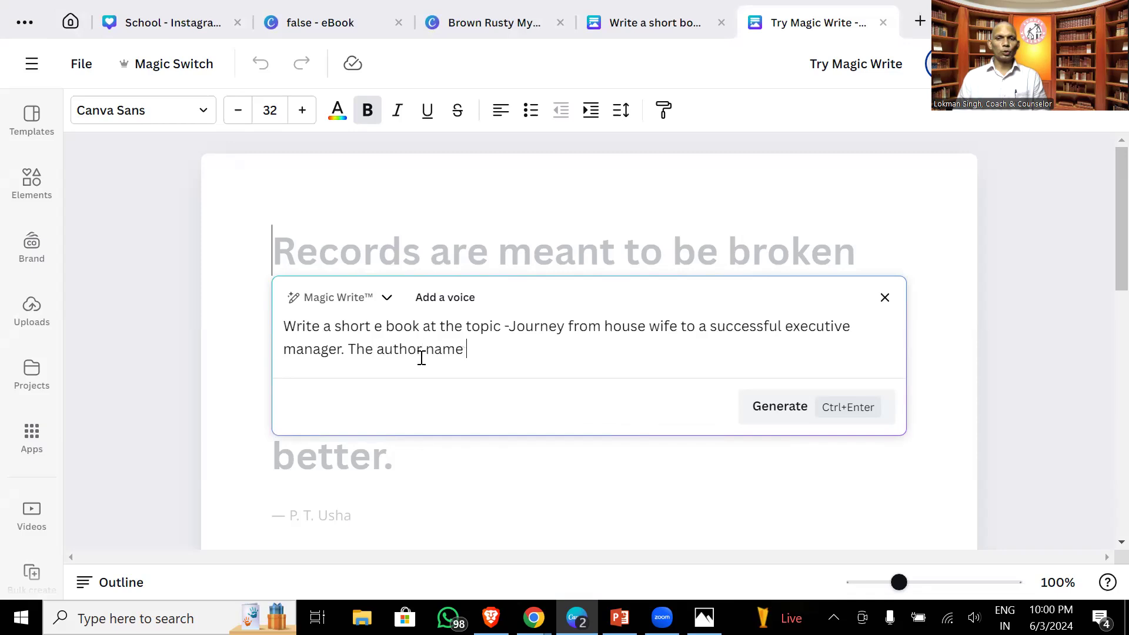
type("is Dipali")
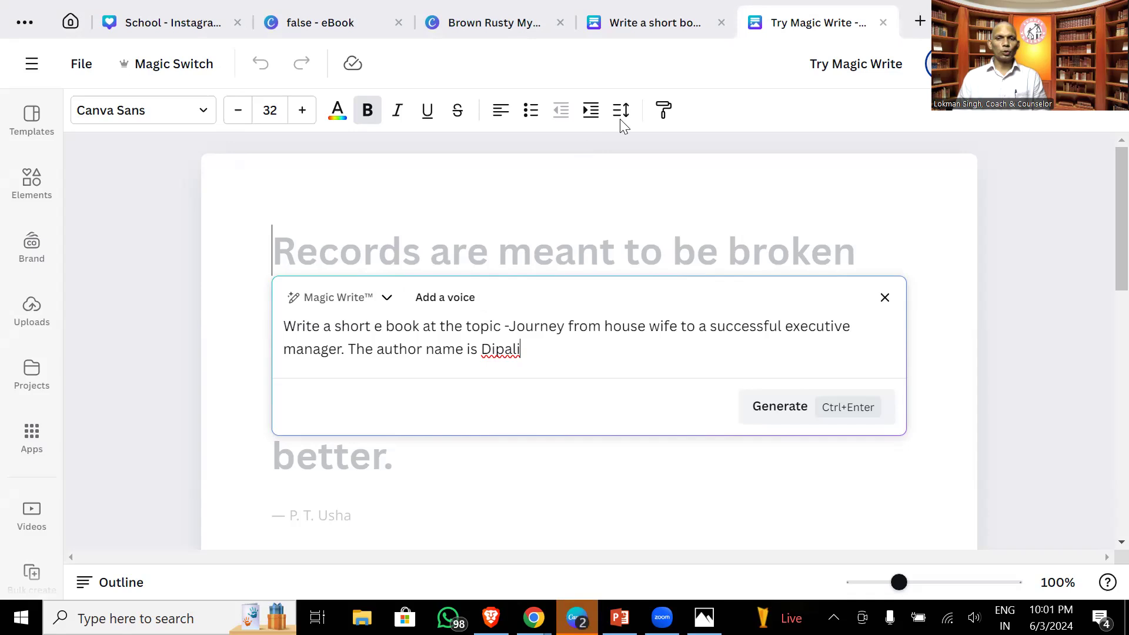
key("Escape")
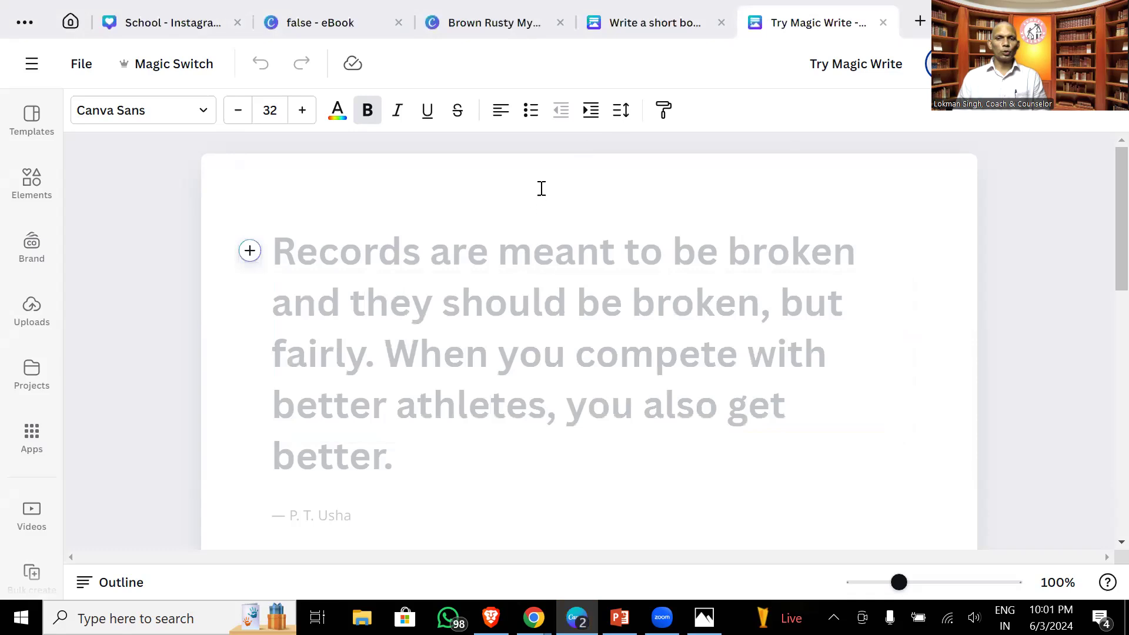
- Cycle through the School, false eBook and Brown Rusty tabs, ending on the numerology Magic Write doc
left_click(656, 7)
key("ctrl+Tab")
scroll(277, 348, "down", 3)
scroll(278, 348, "up", 3)
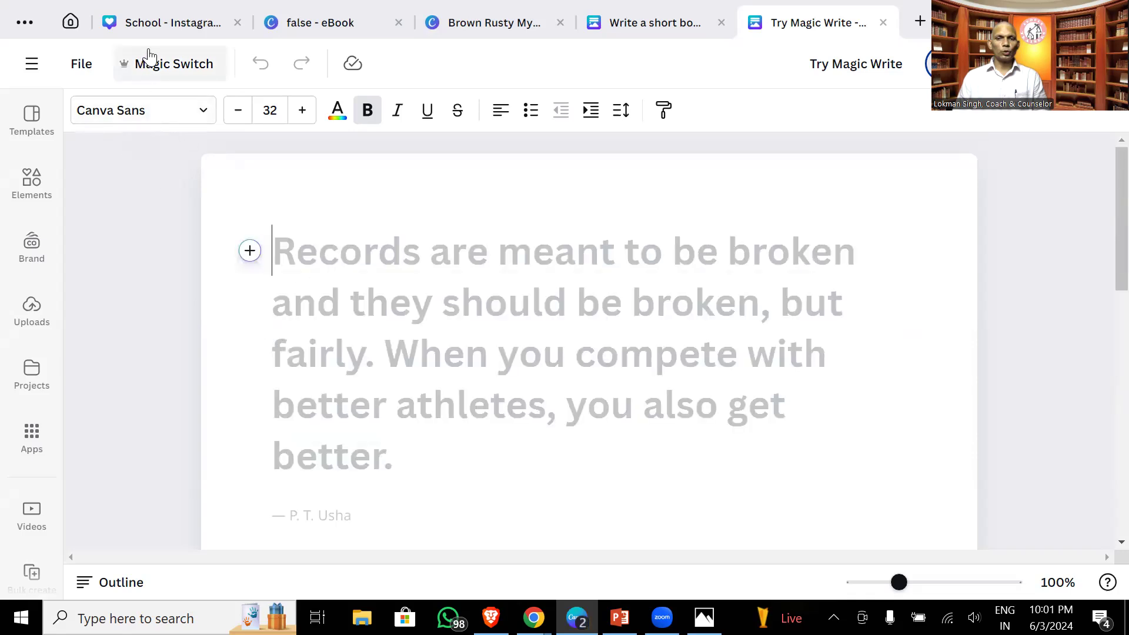
left_click(159, 28)
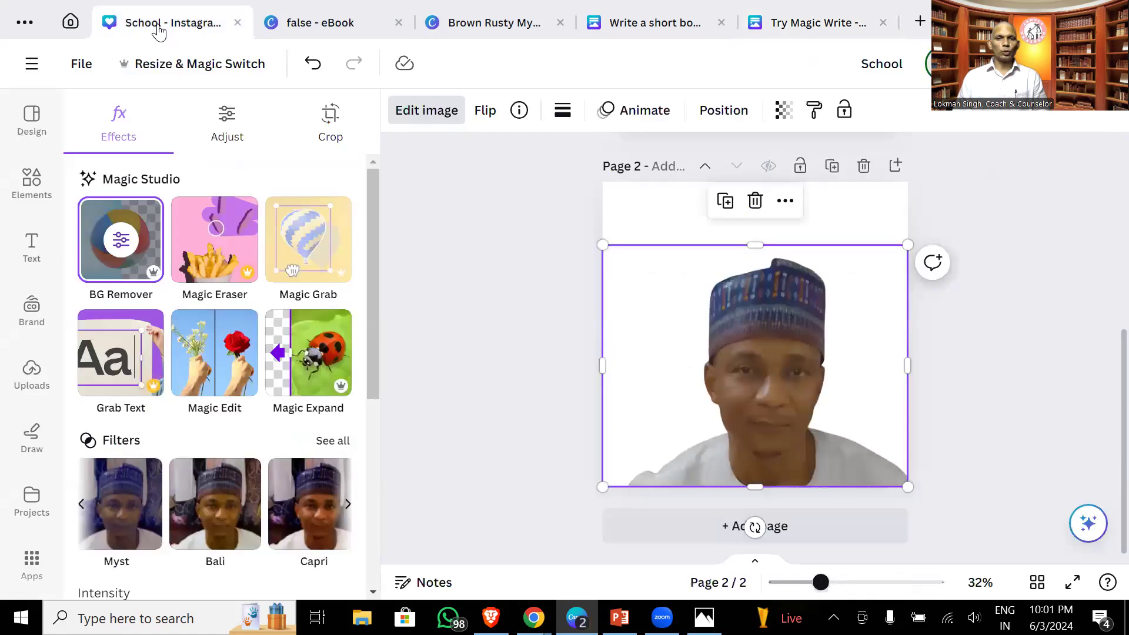
left_click(279, 26)
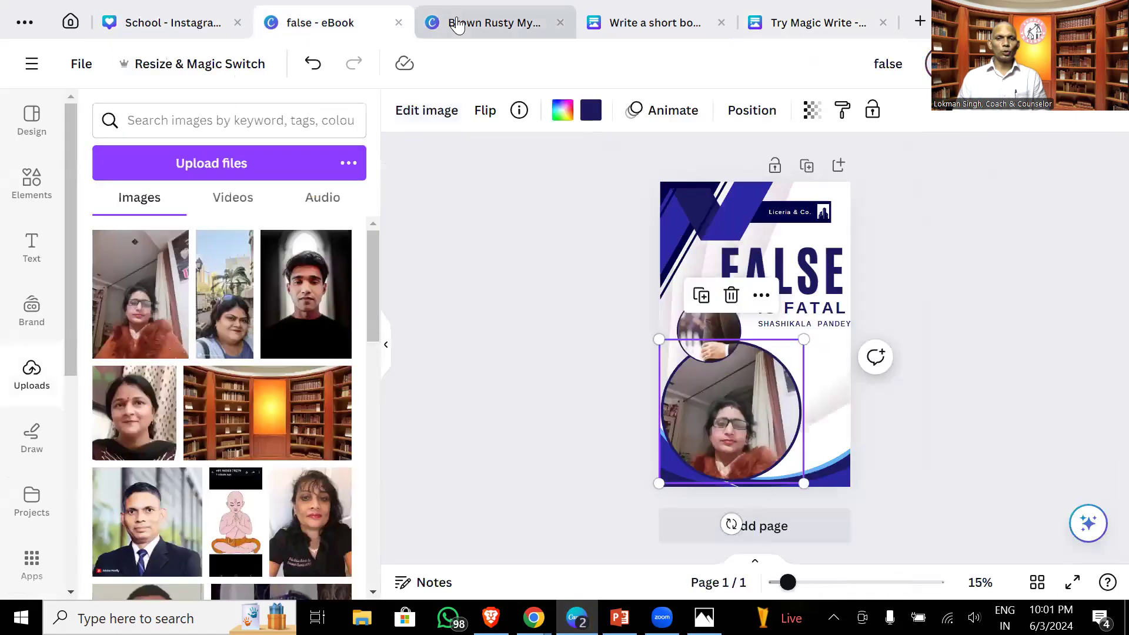
left_click(532, 23)
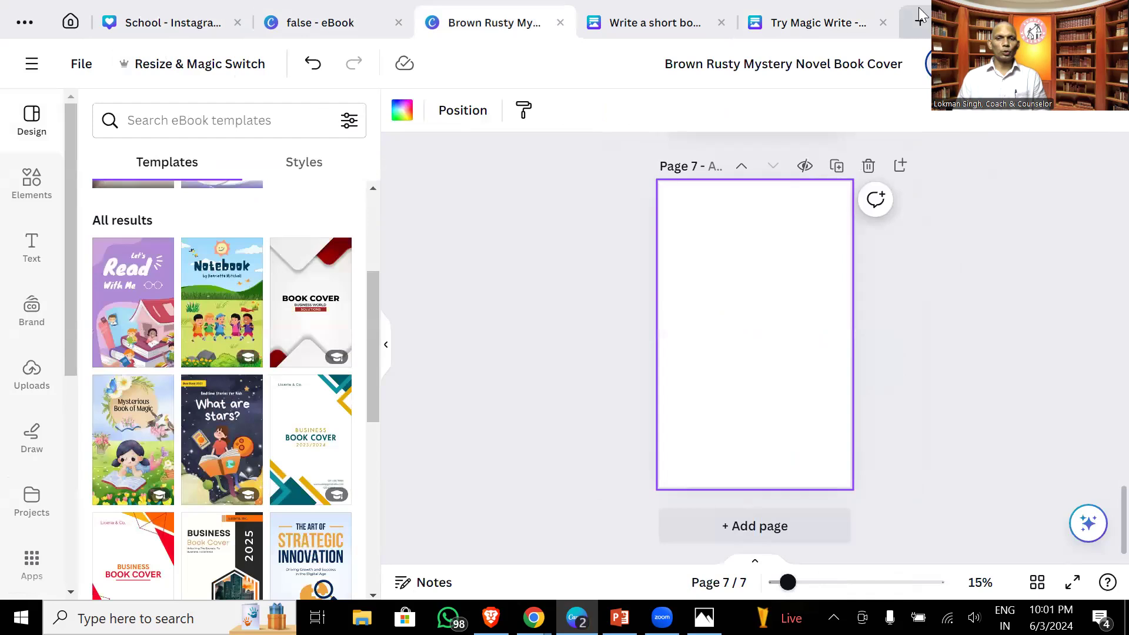
left_click(838, 27)
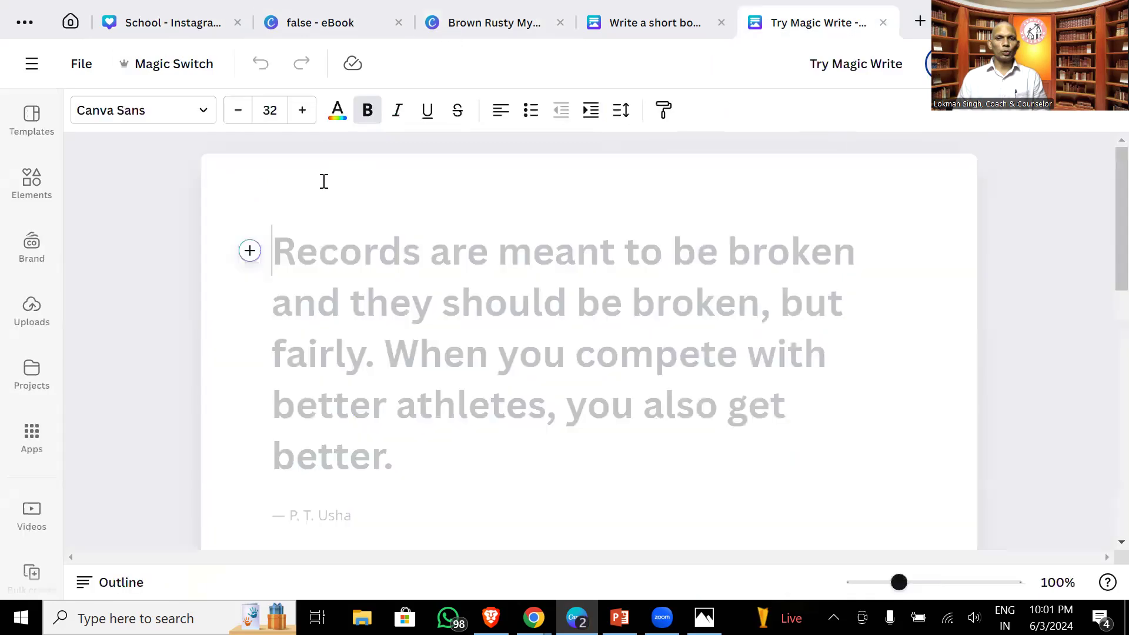
key("ctrl+shift+Tab")
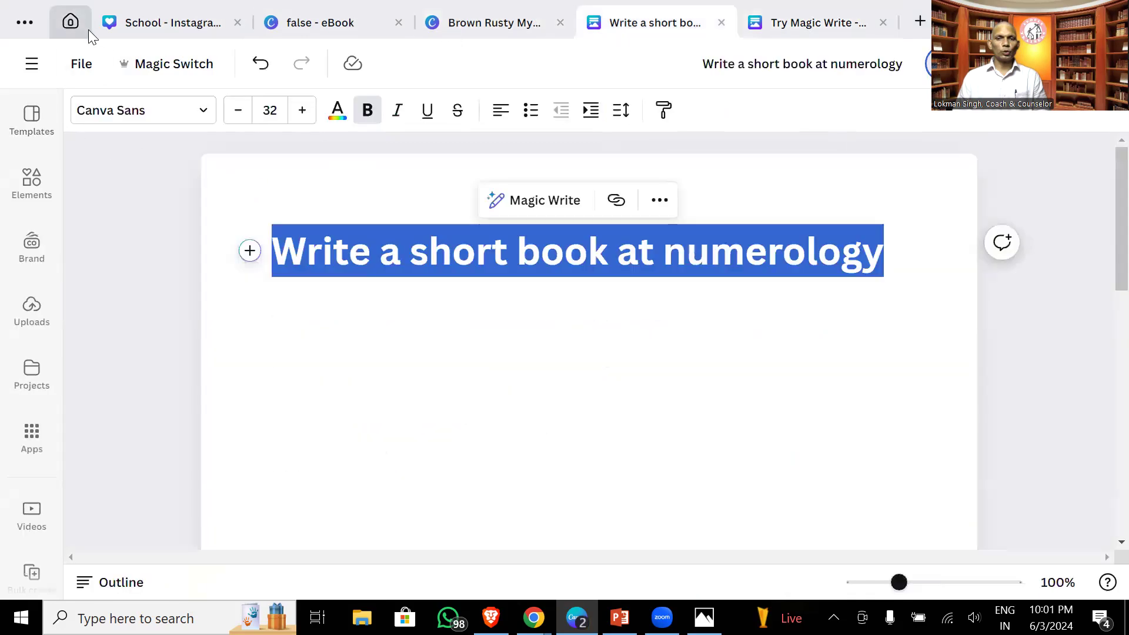
- Start a new Magic Write document from the Magic Studio page on Canva Home
left_click(71, 21)
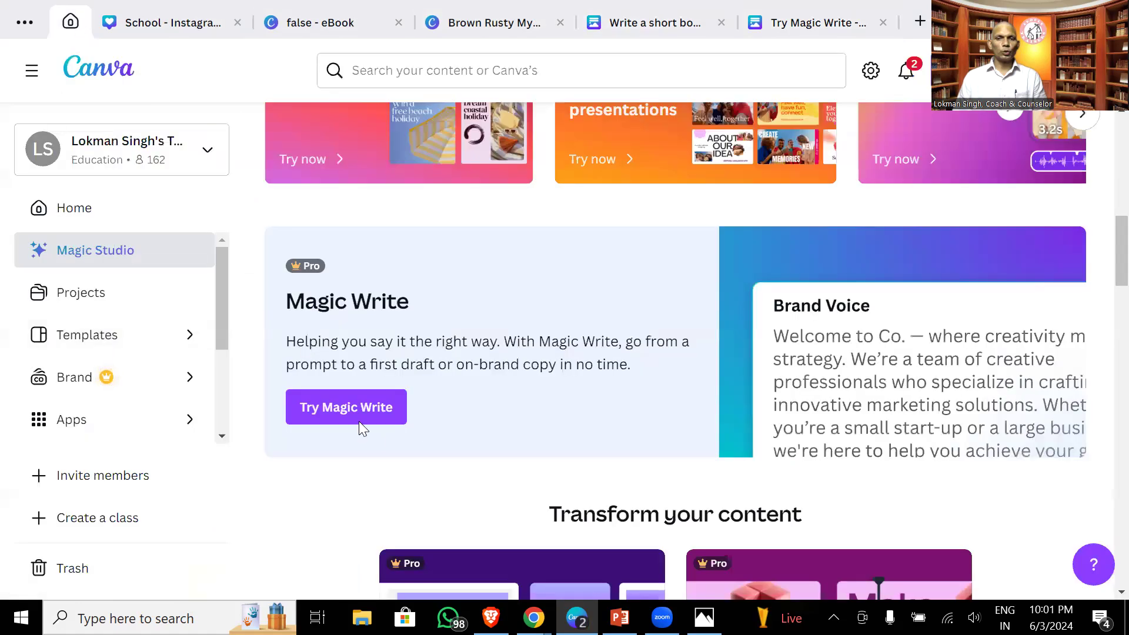
left_click(346, 407)
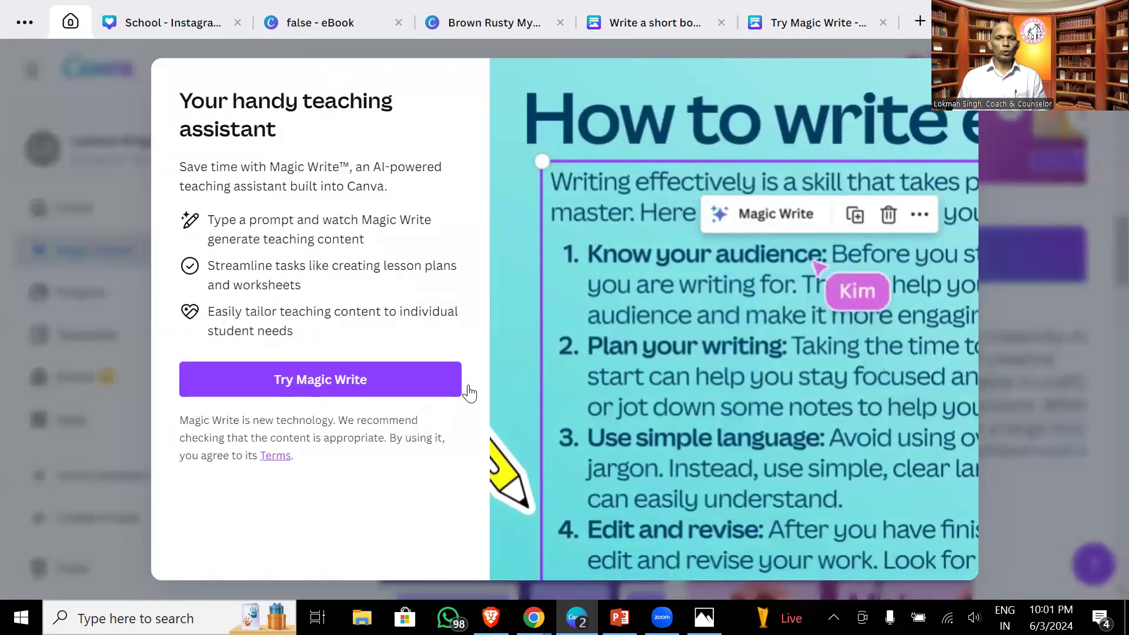
left_click(368, 386)
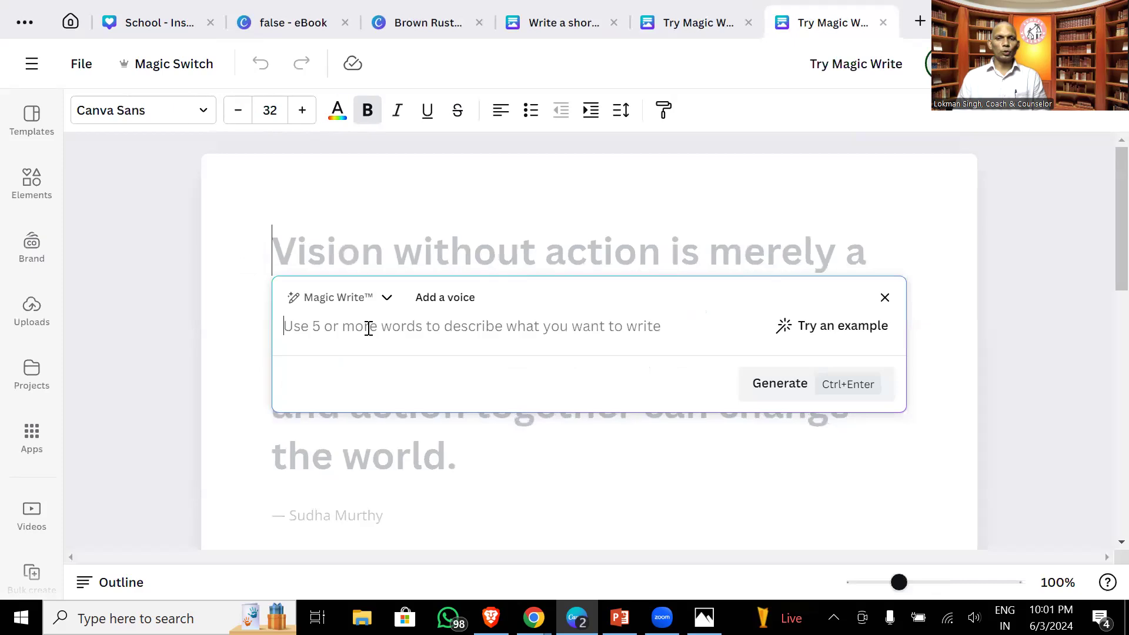
- Prompt Magic Write for a 5-page ebook on the pasted topic, with author name and different headings, and generate
type("Write")
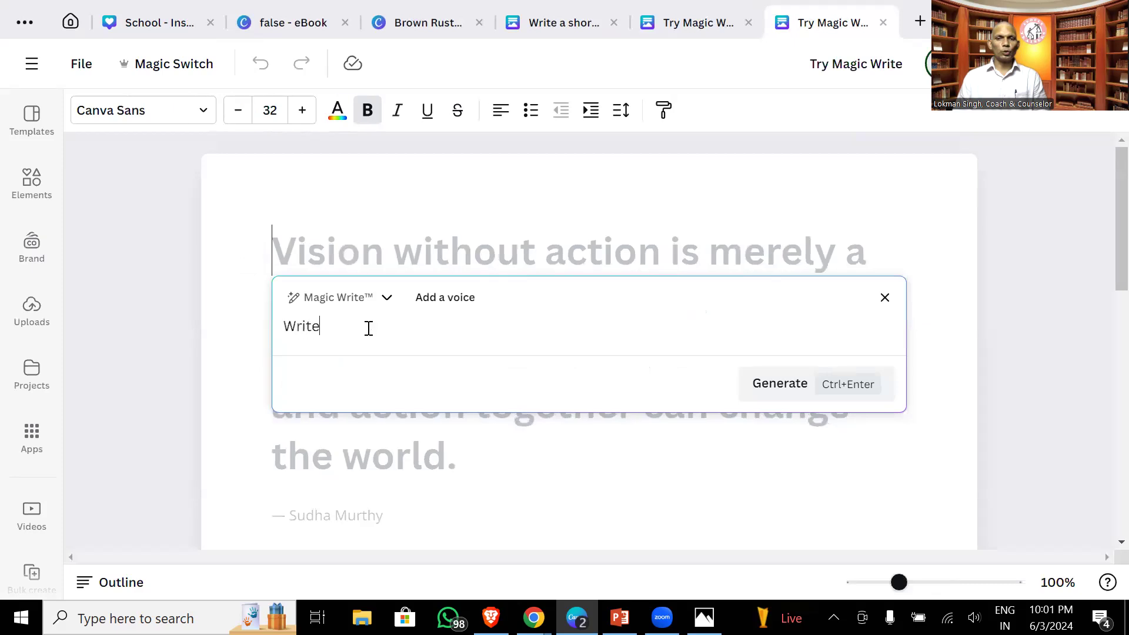
type(" a short ebook at topic")
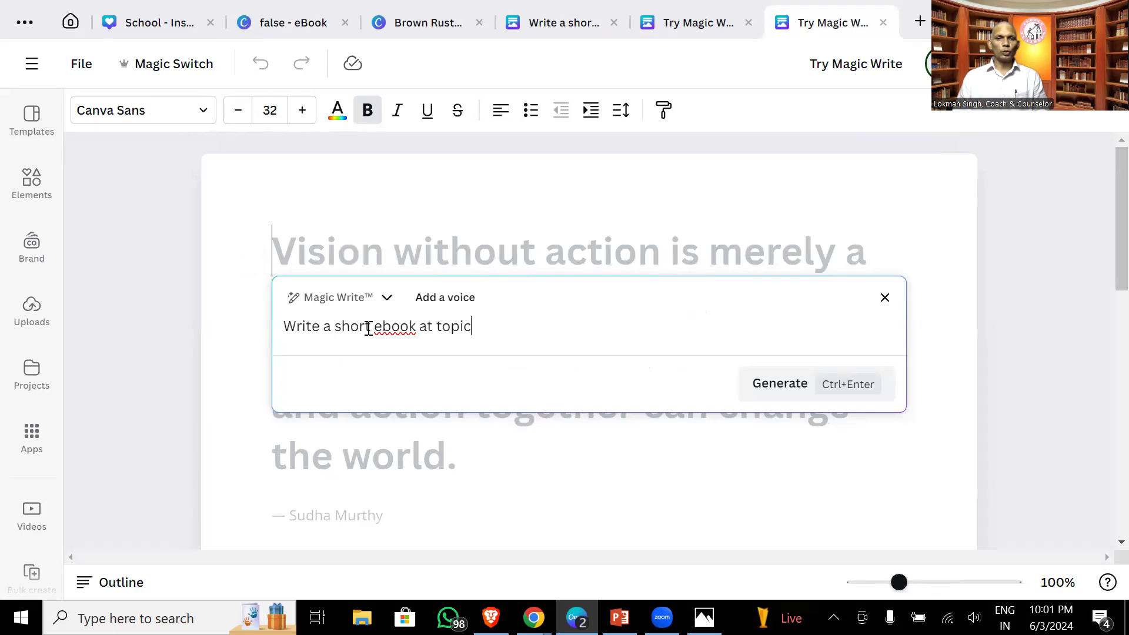
type(" -")
type("Journey from house wife to a successful executive manager")
type(". Author nam")
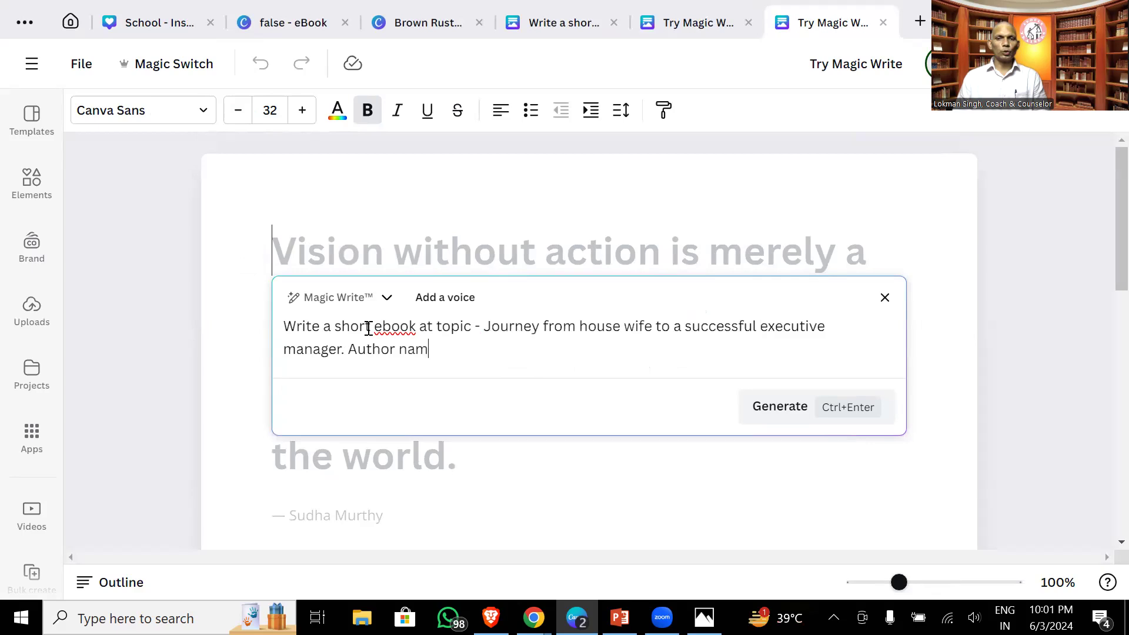
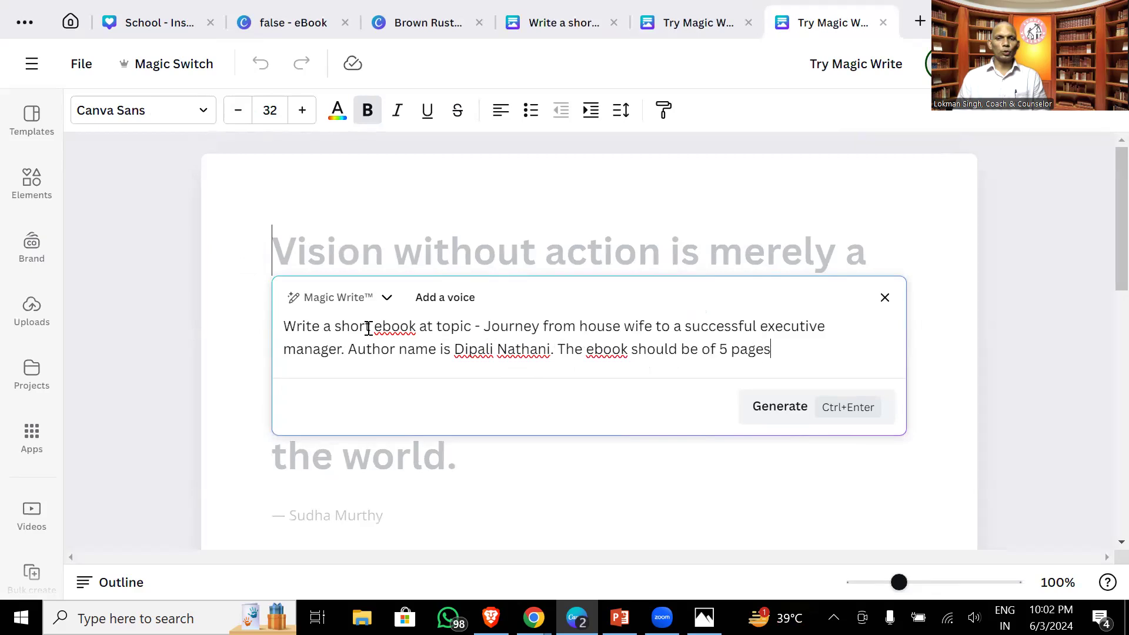
type(". Use")
type("different he")
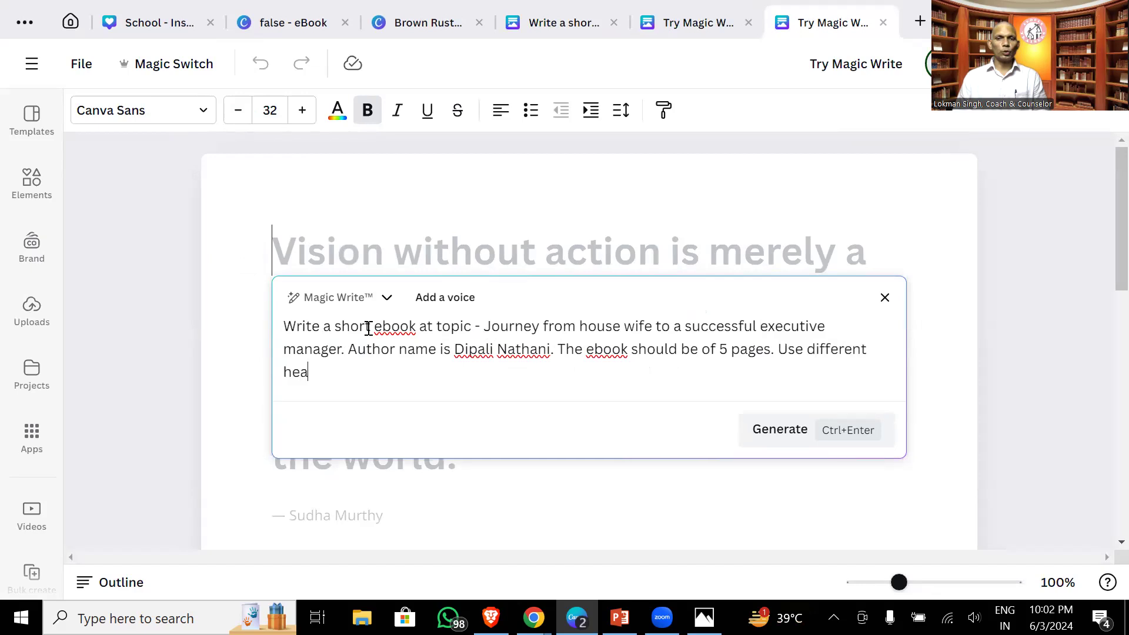
type("adign")
key("BackSpace")
type("ngs a")
type("nd ")
type("top")
type("relevant")
type(" topics")
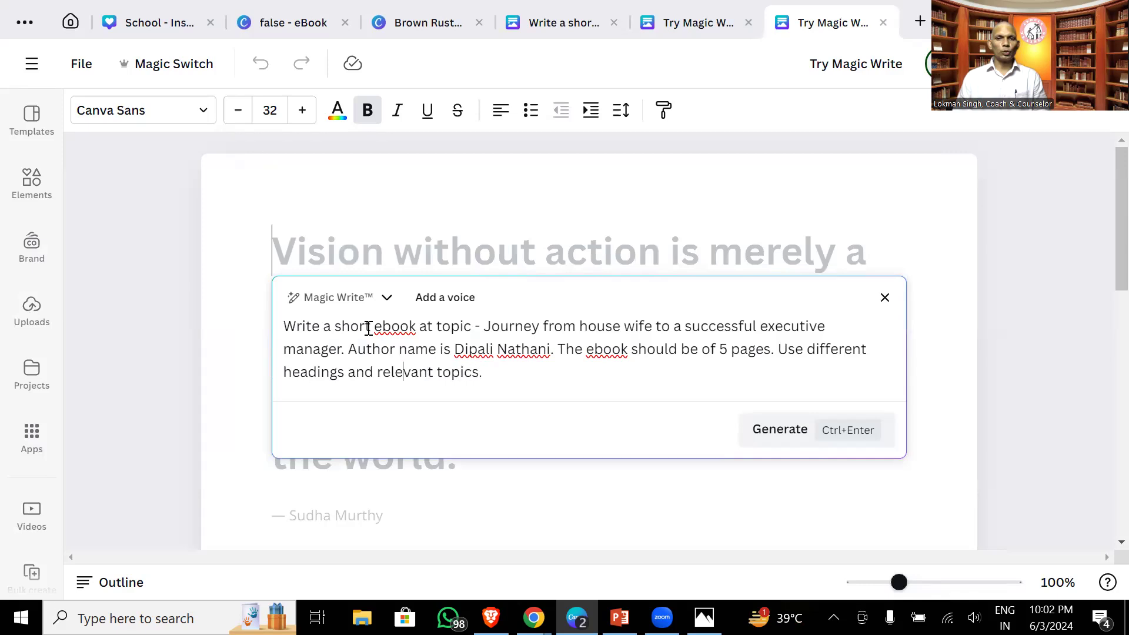
type("include")
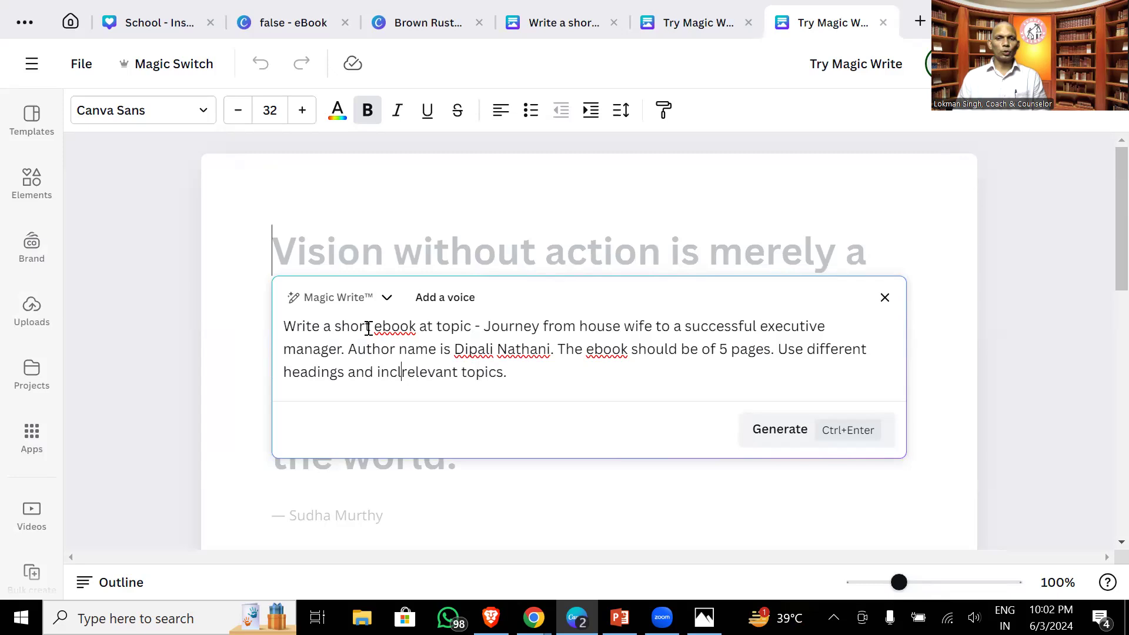
left_click(772, 438)
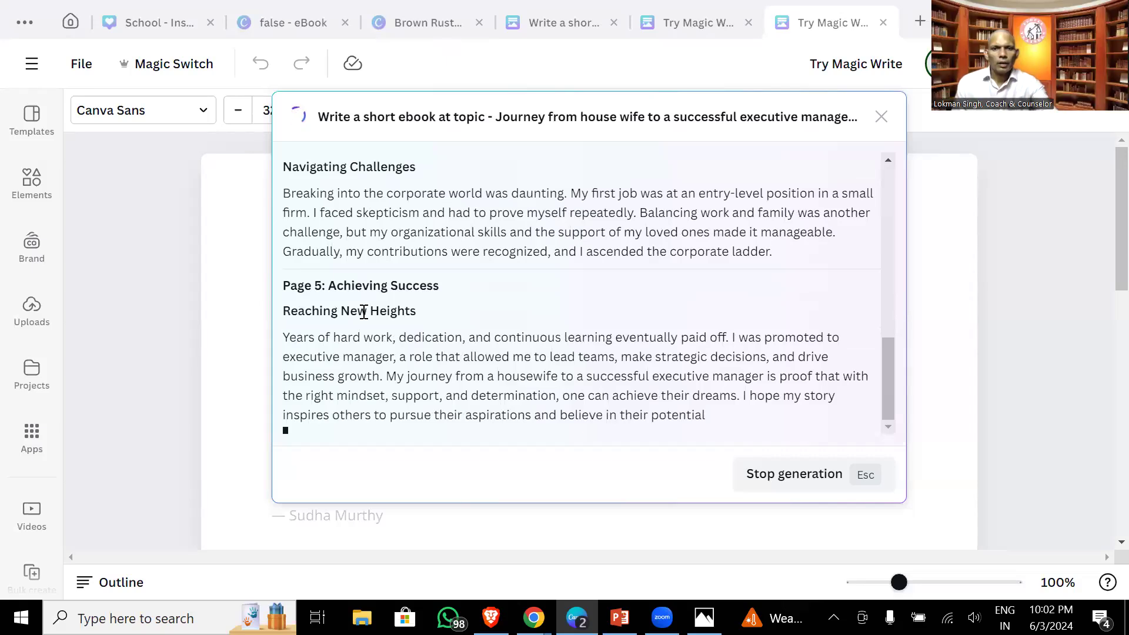
- Scroll the generated ebook draft from the closing thank-you note back up to the title
mouse_move(886, 391)
left_mouse_down()
mouse_move(886, 194)
mouse_move(896, 406)
left_mouse_up()
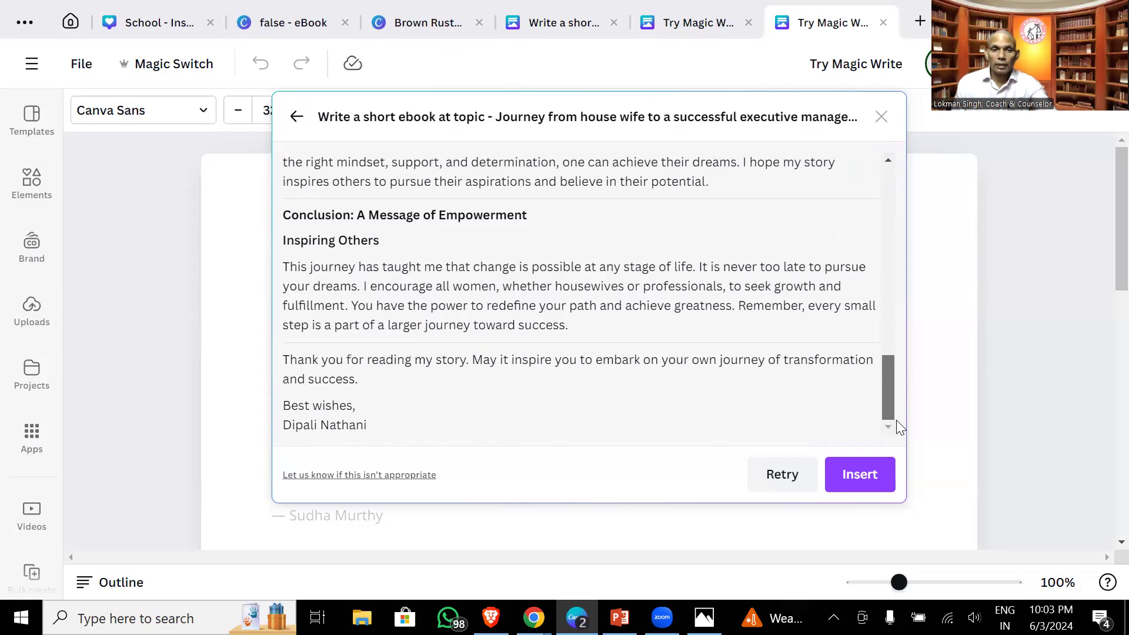
left_click_drag(897, 391, 878, 140)
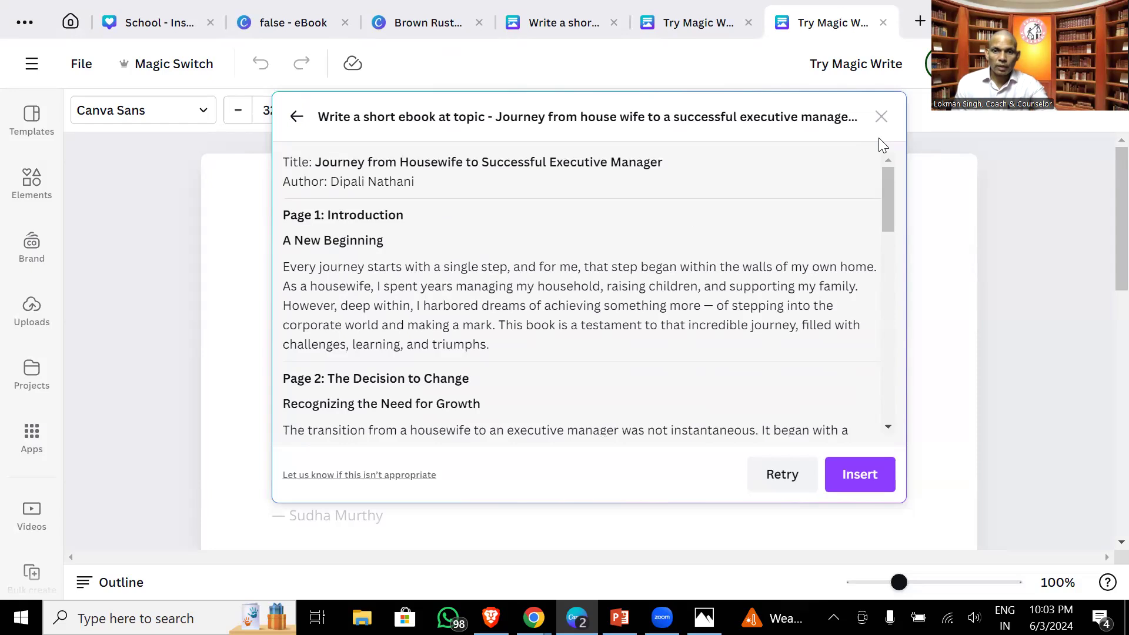
- Insert the generated ebook text into the doc, review it, then switch to the earlier Magic Write tab
left_click(862, 474)
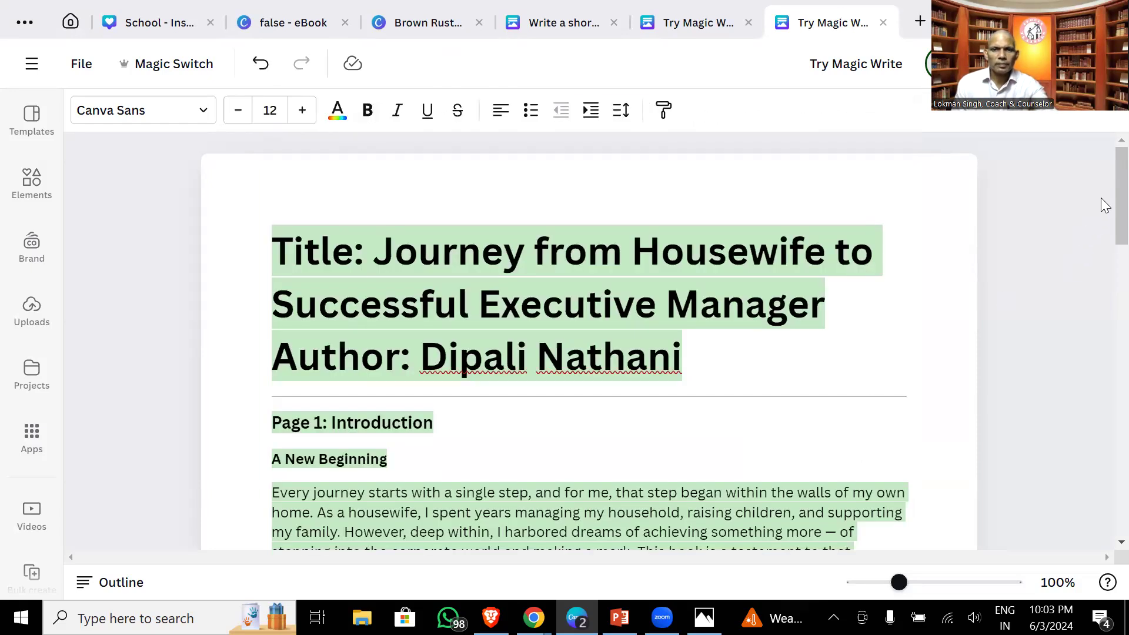
scroll(1101, 197, "down", 1)
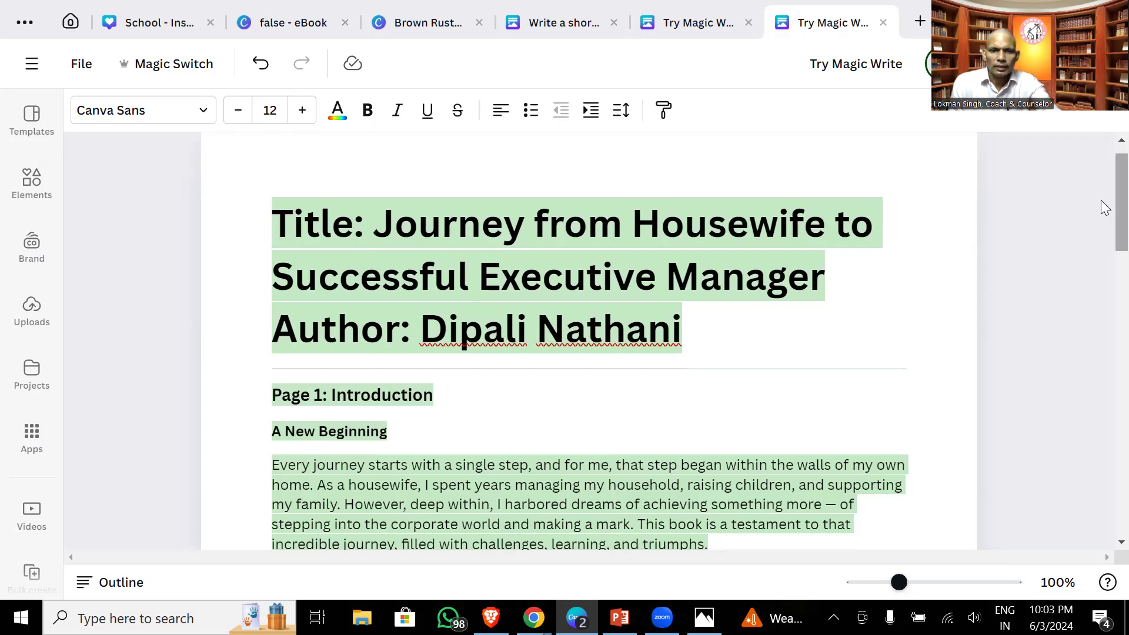
left_click_drag(1104, 196, 1103, 105)
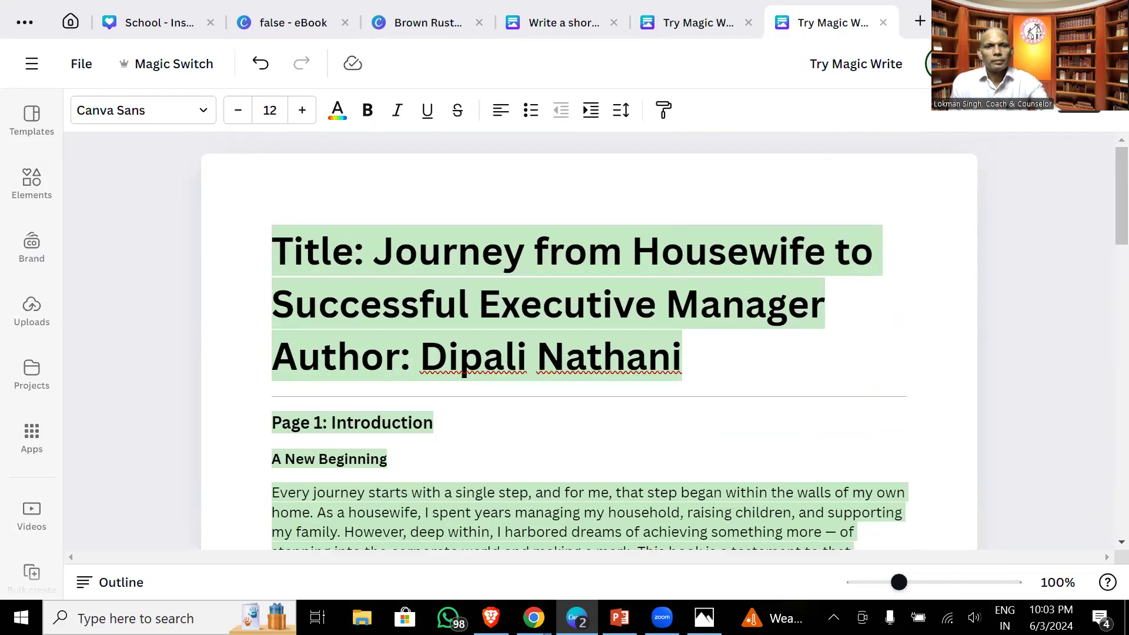
left_click(704, 27)
- Cycle through the numerology, Brown Rusty, false eBook and School tabs, settling on the Brown Rusty book cover
left_click(557, 32)
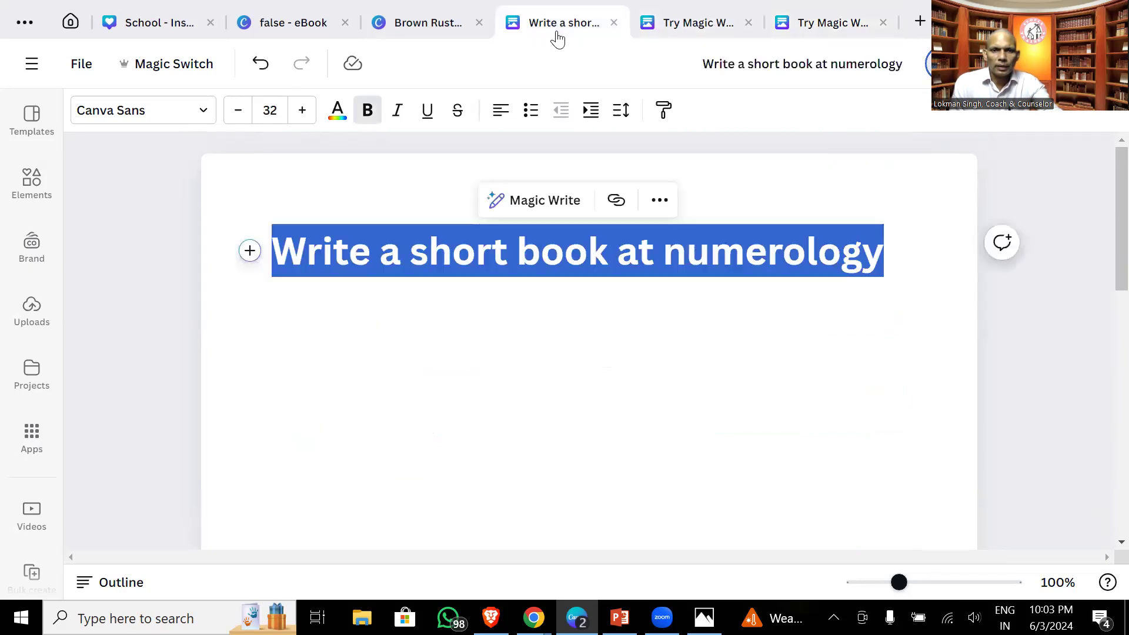
left_click(437, 34)
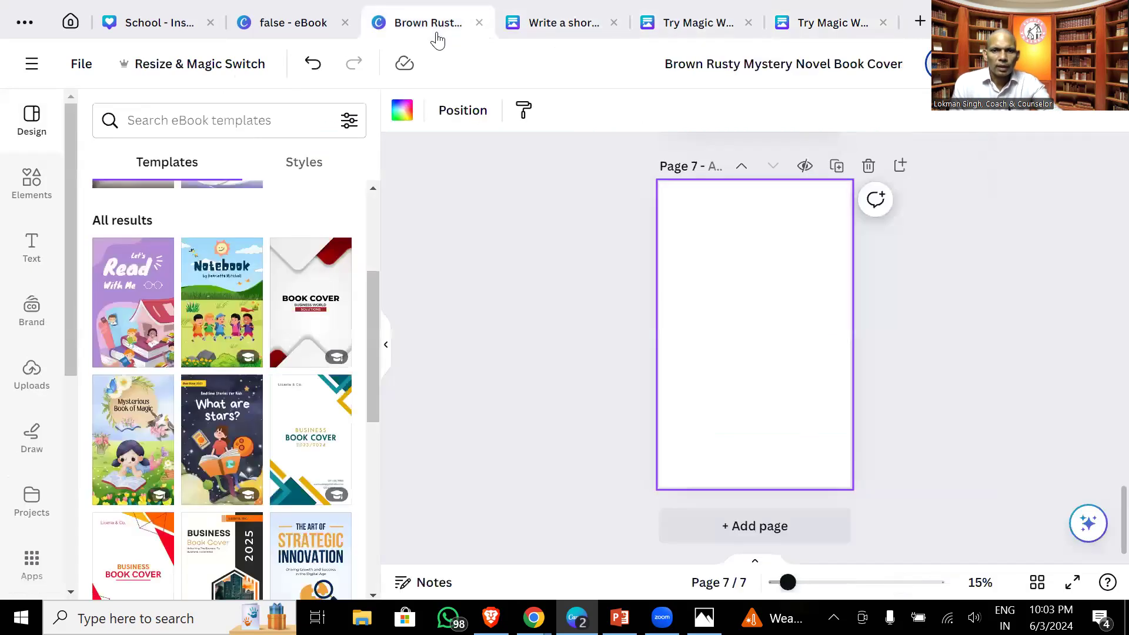
left_click(285, 27)
left_click(151, 34)
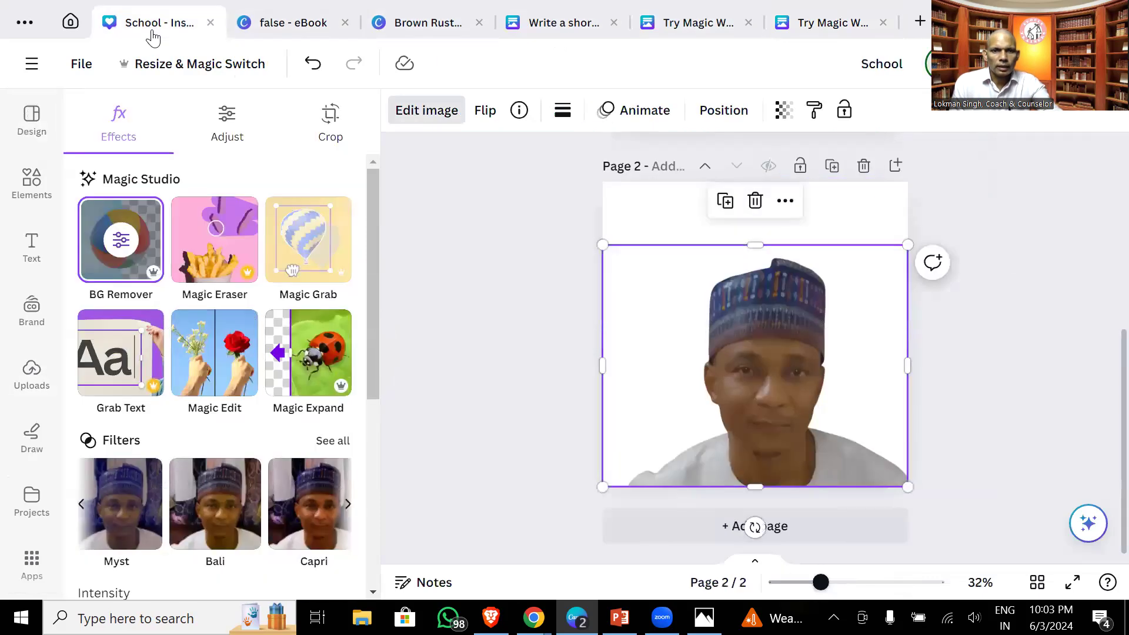
left_click(431, 25)
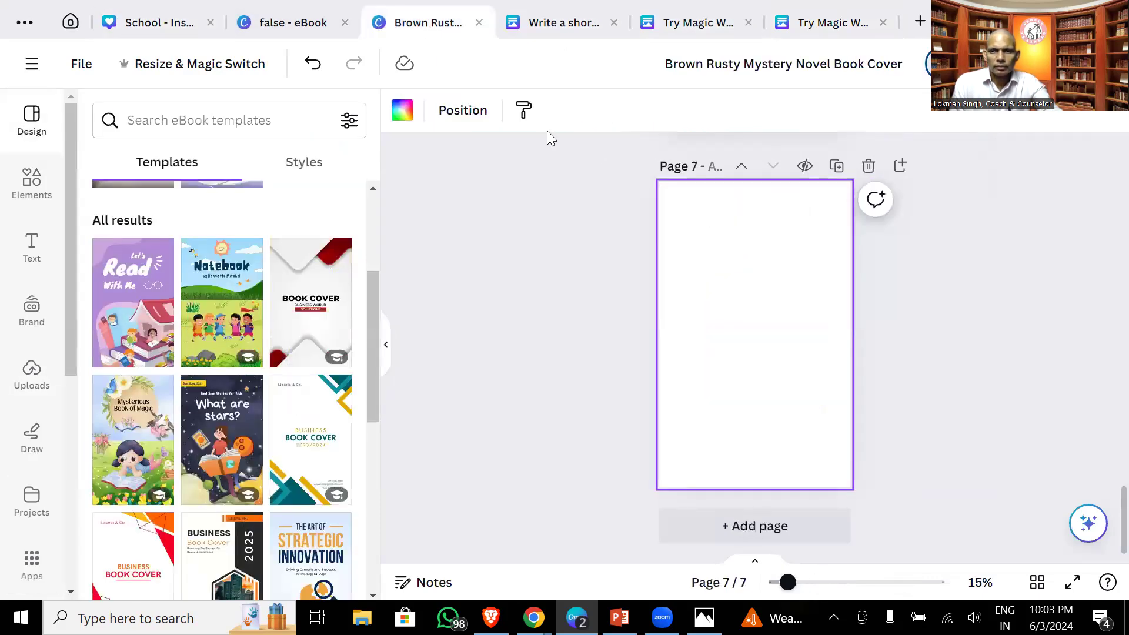
scroll(1101, 464, "up", 10)
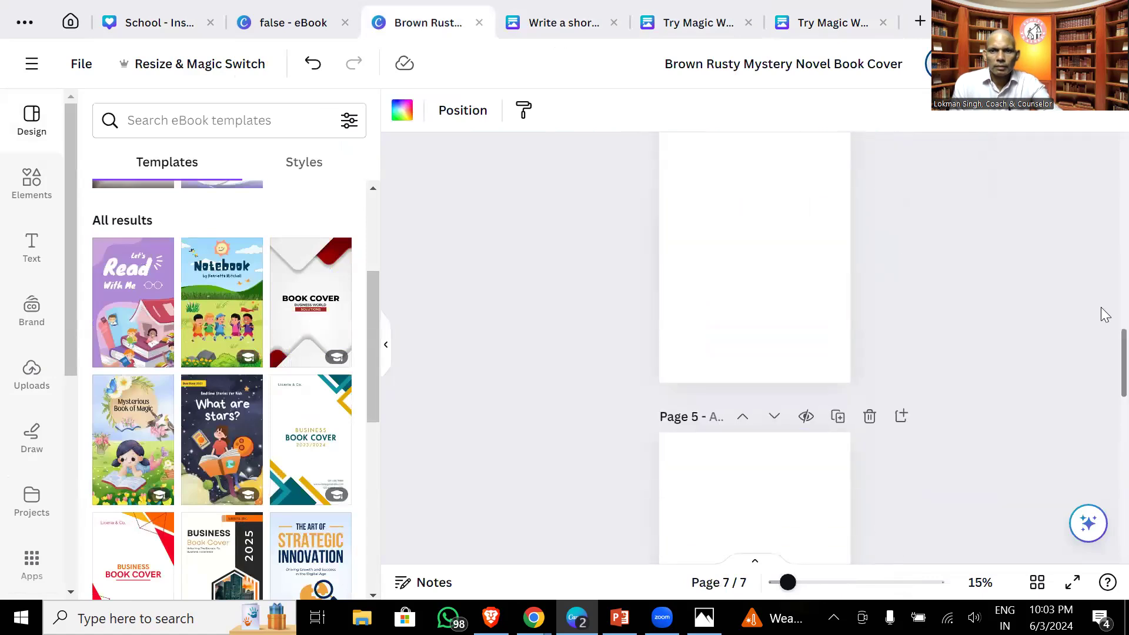
scroll(1103, 235, "up", 20)
scroll(1104, 205, "down", 3)
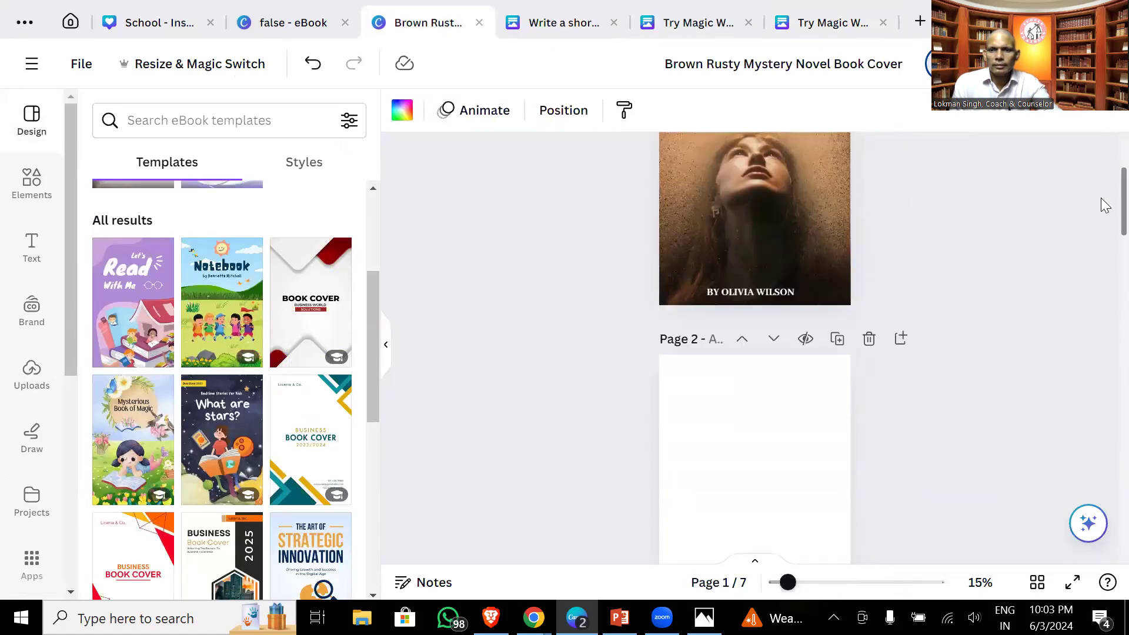
- Paste the journey title onto the blank Page 2 of the book
left_click(723, 282)
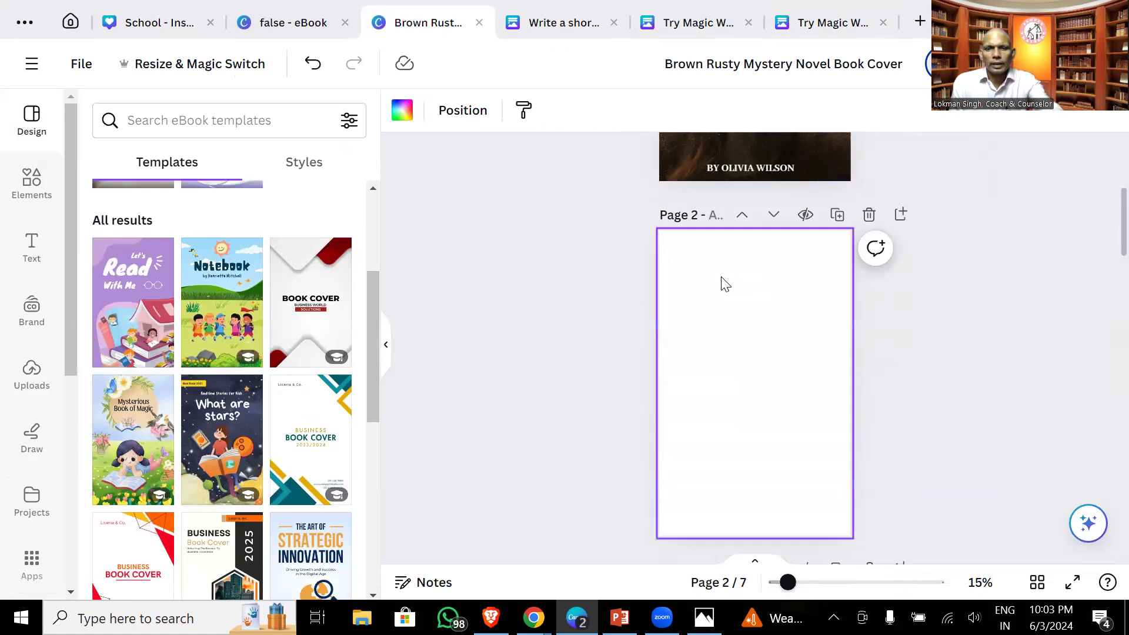
type("JOURNEY FROM HOUSE WIFE TO A SUCCESSFUL EXECUTIVE MANAGER")
left_click(894, 387)
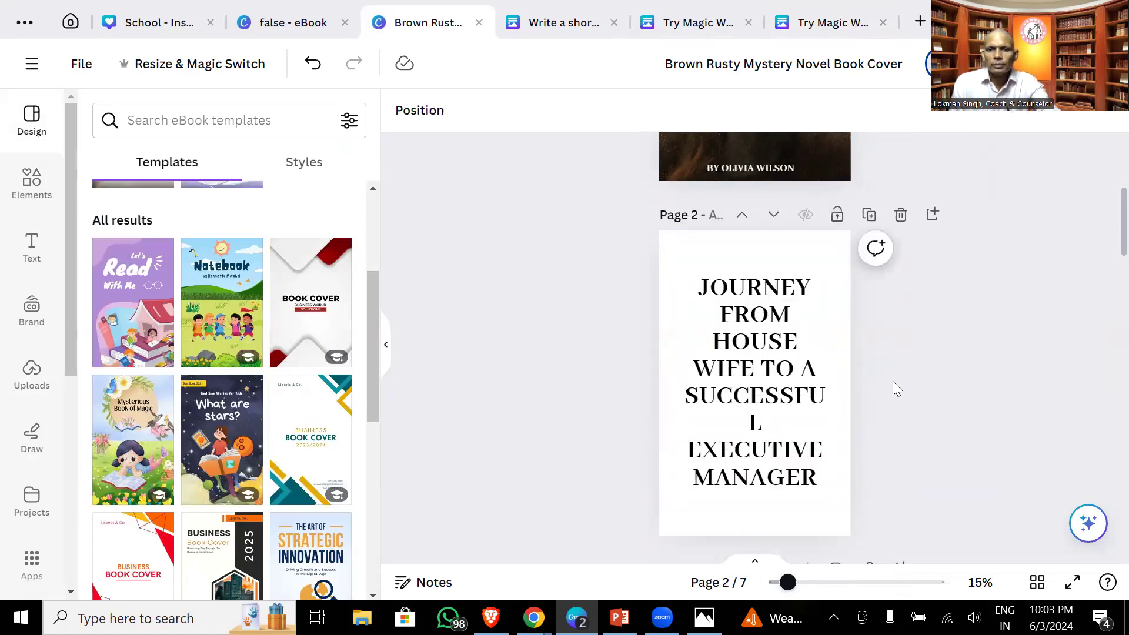
- Narrow the Page 2 title text box slightly by dragging its corner handle
scroll(1104, 245, "down", 5)
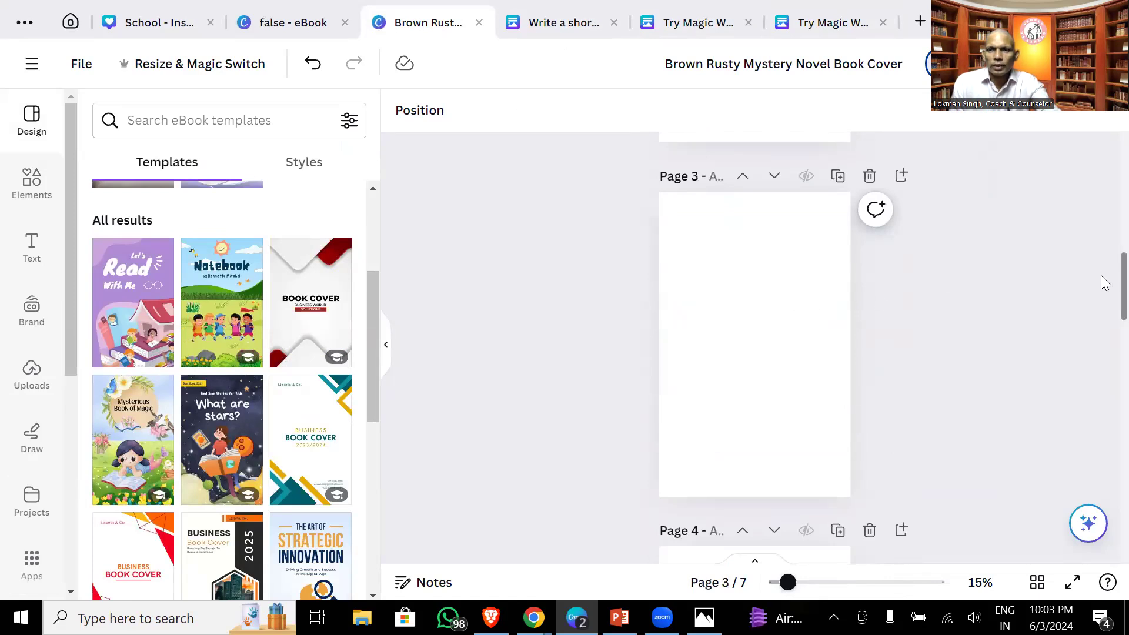
scroll(1102, 253, "up", 6)
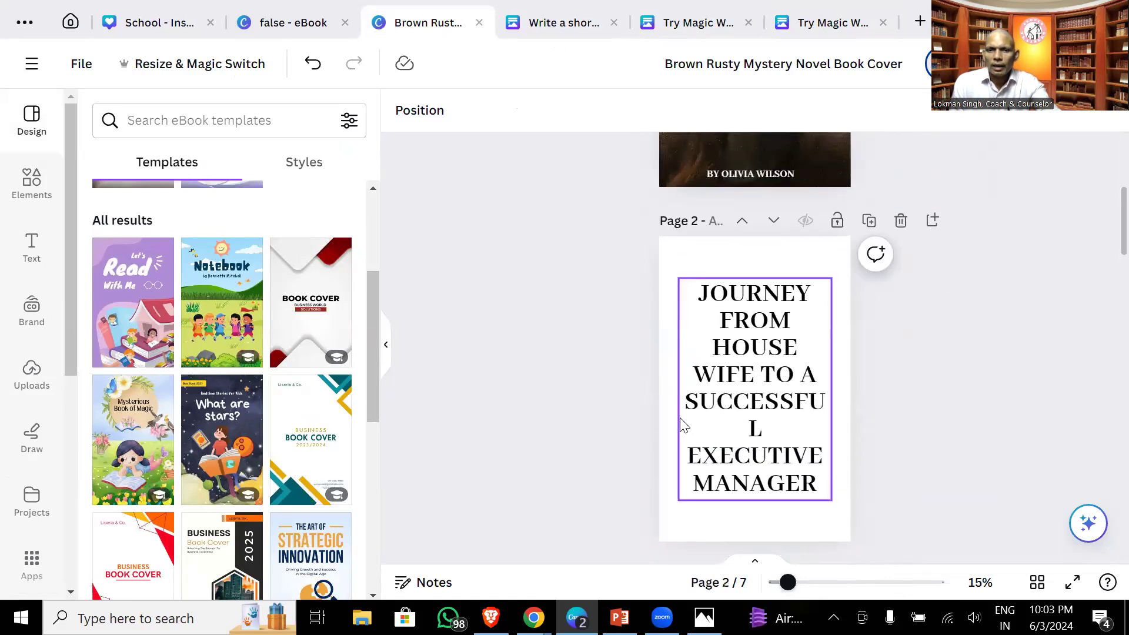
left_click(685, 422)
mouse_move(831, 496)
left_mouse_down()
mouse_move(806, 358)
mouse_move(832, 479)
left_mouse_up()
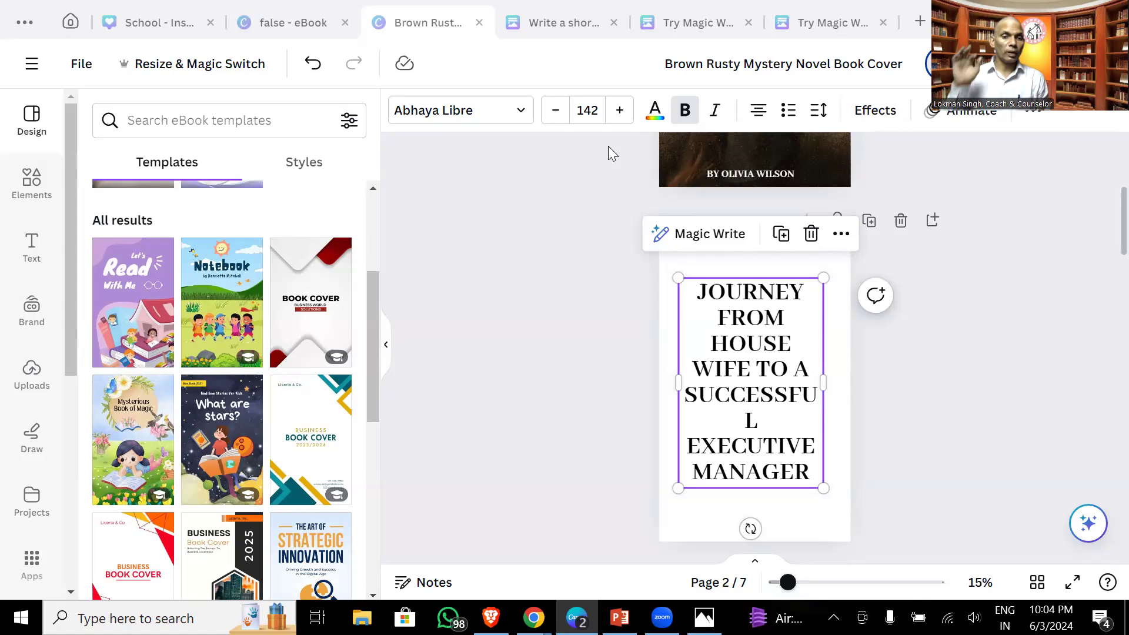
left_click(59, 27)
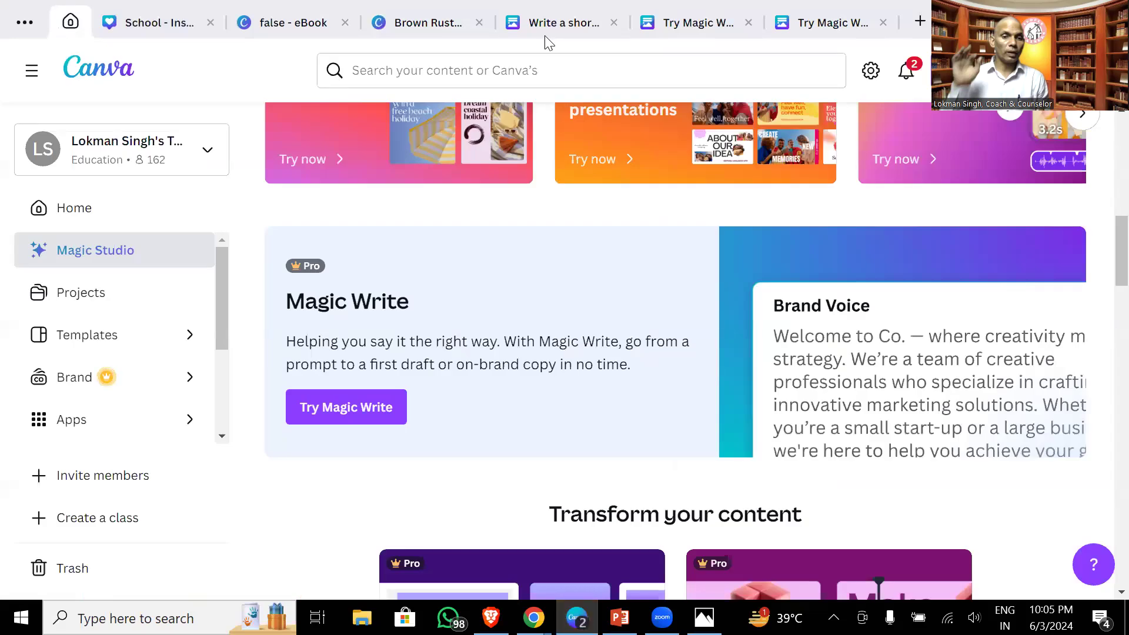
left_click_drag(1105, 254, 1104, 123)
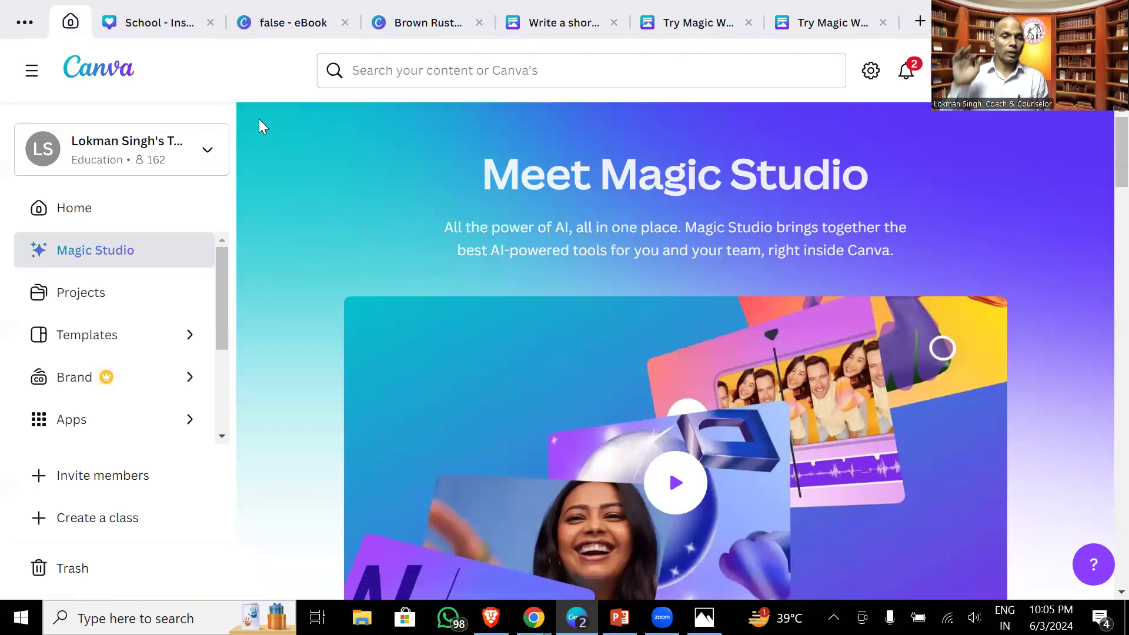
left_click(116, 204)
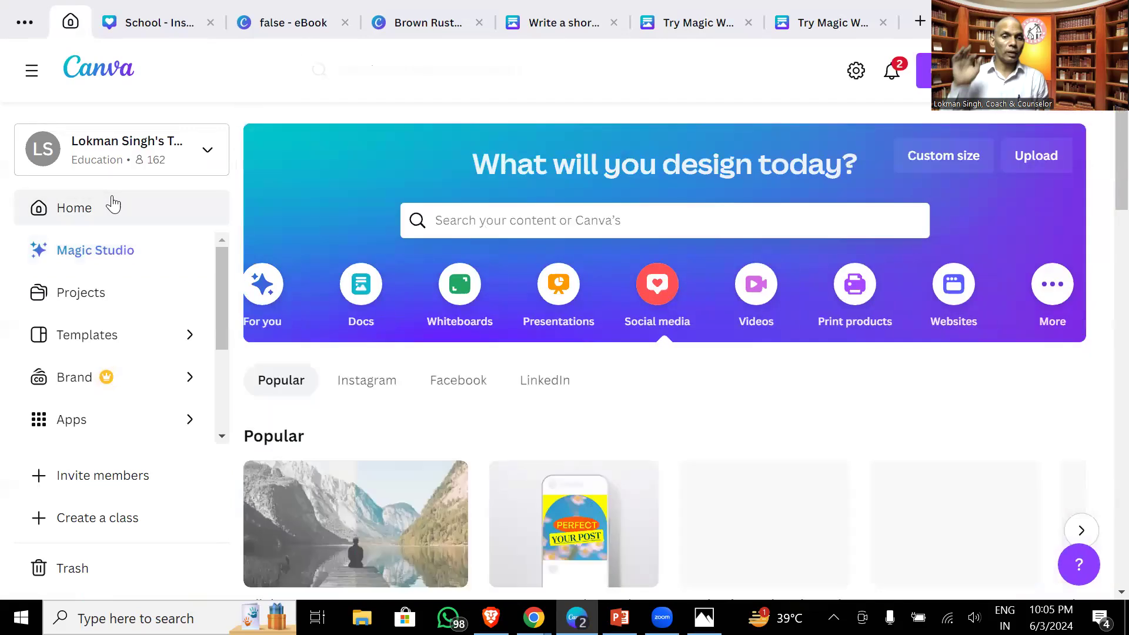
left_click(521, 227)
type("book")
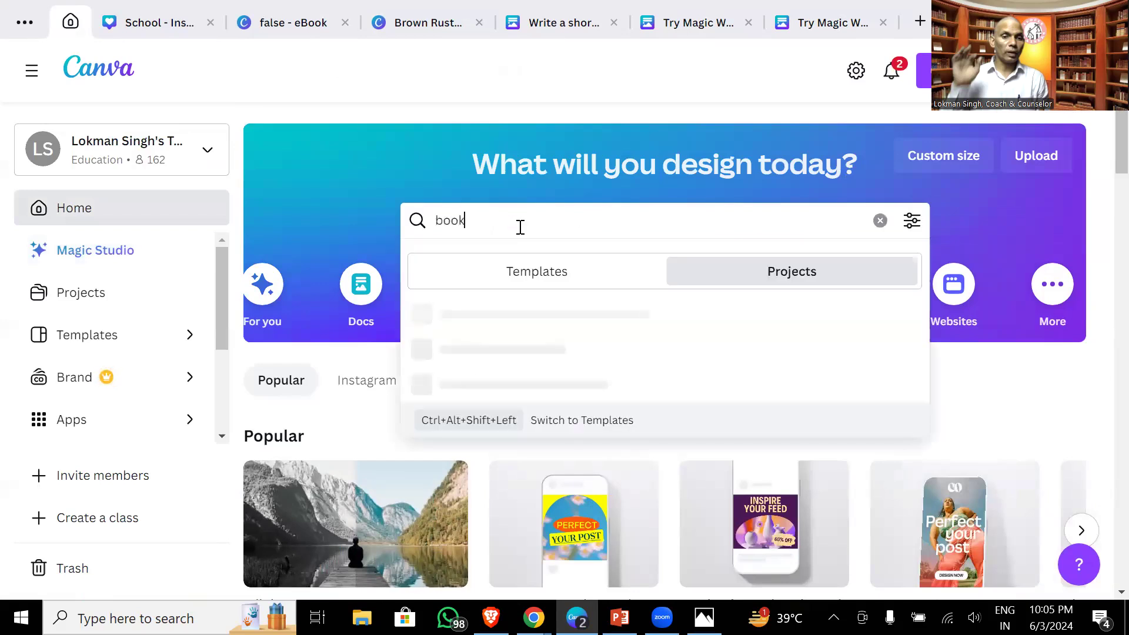
key("Return")
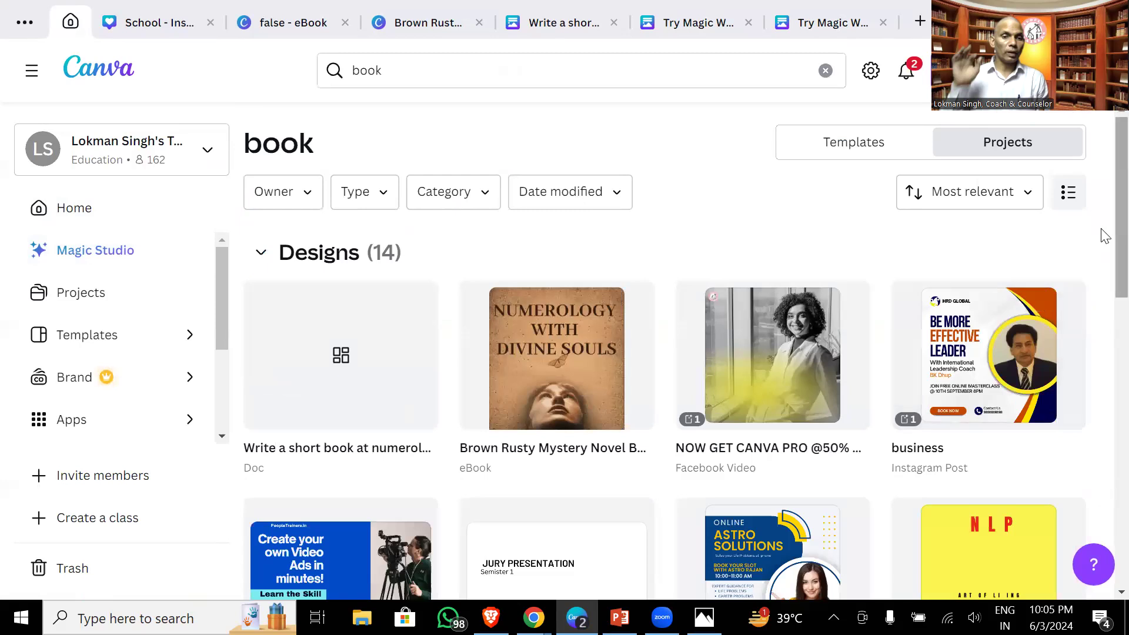
scroll(1105, 236, "down", 2)
scroll(1105, 276, "down", 6)
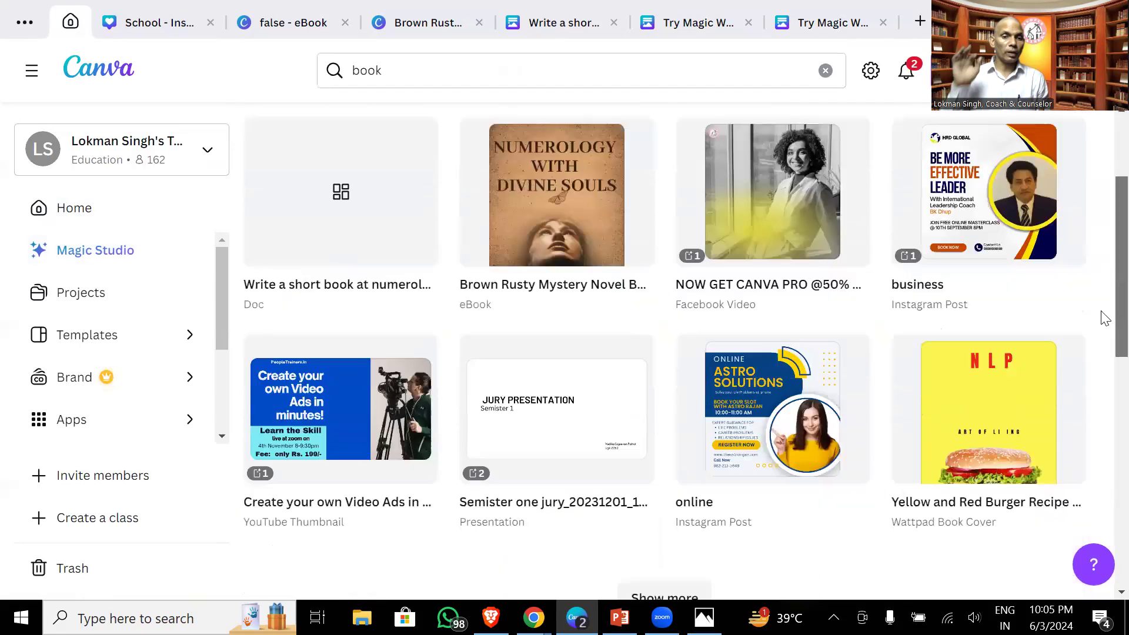
scroll(1104, 372, "up", 2)
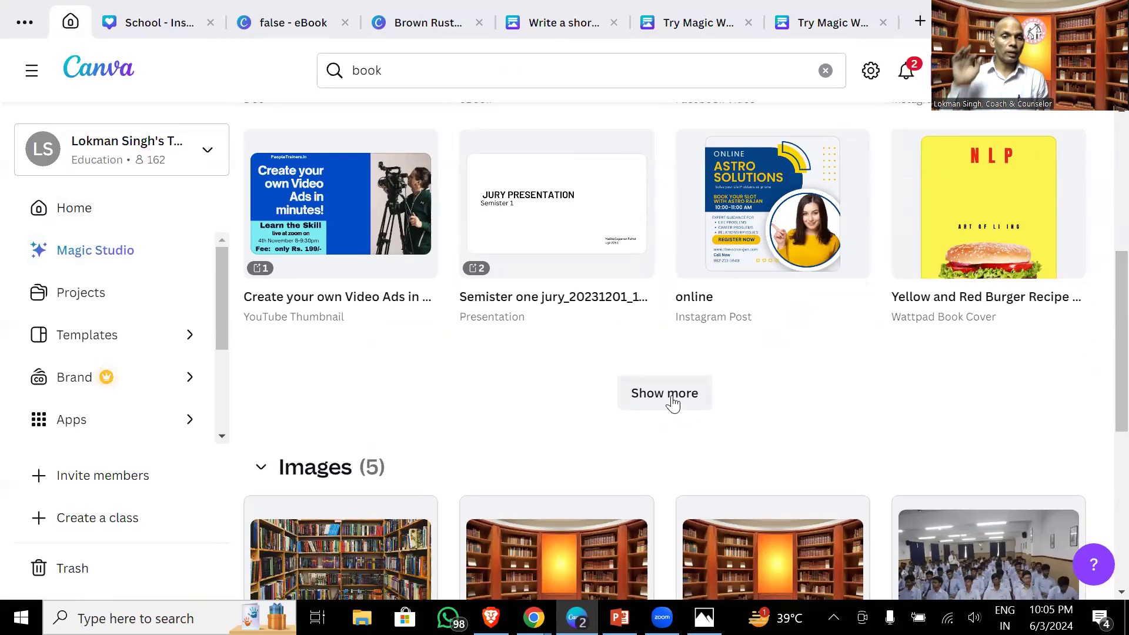
left_click(648, 394)
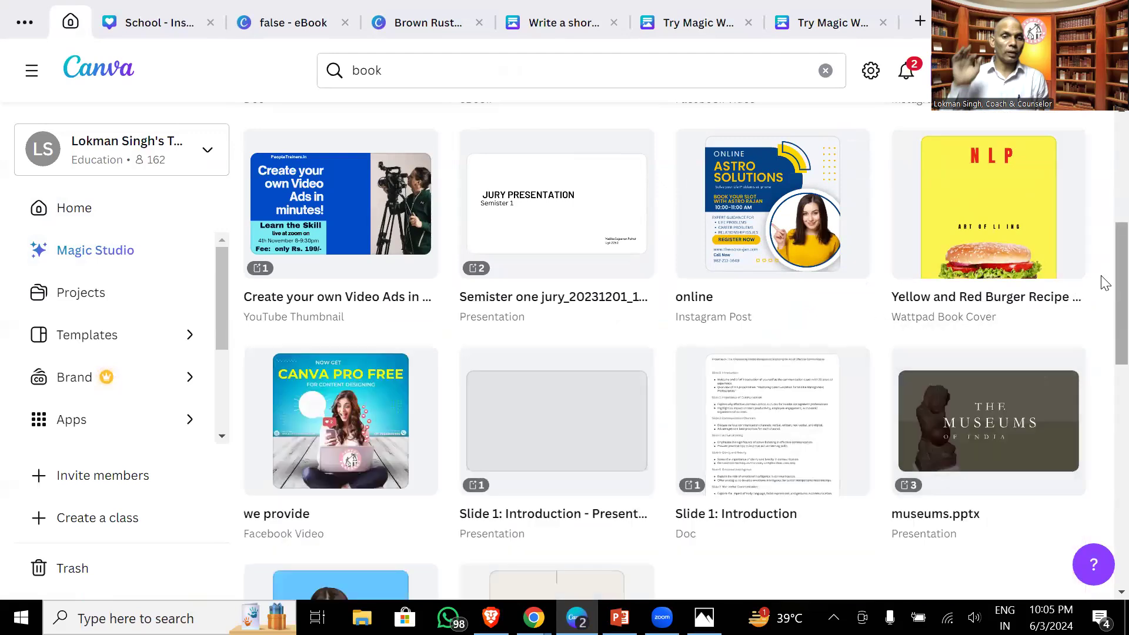
scroll(1102, 176, "up", 6)
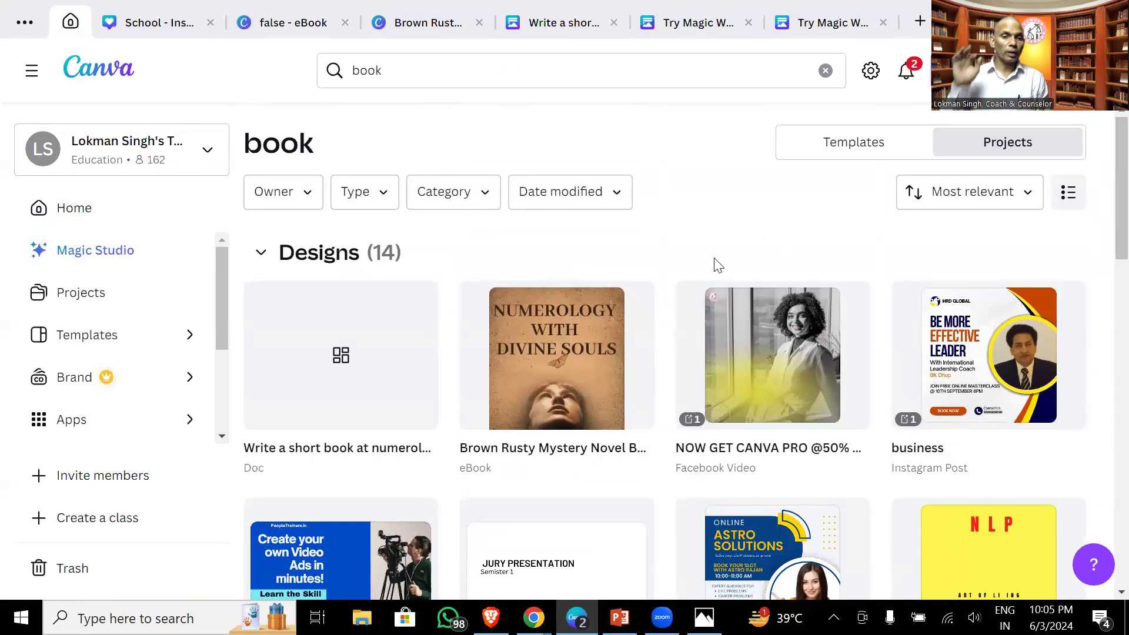
left_click(575, 381)
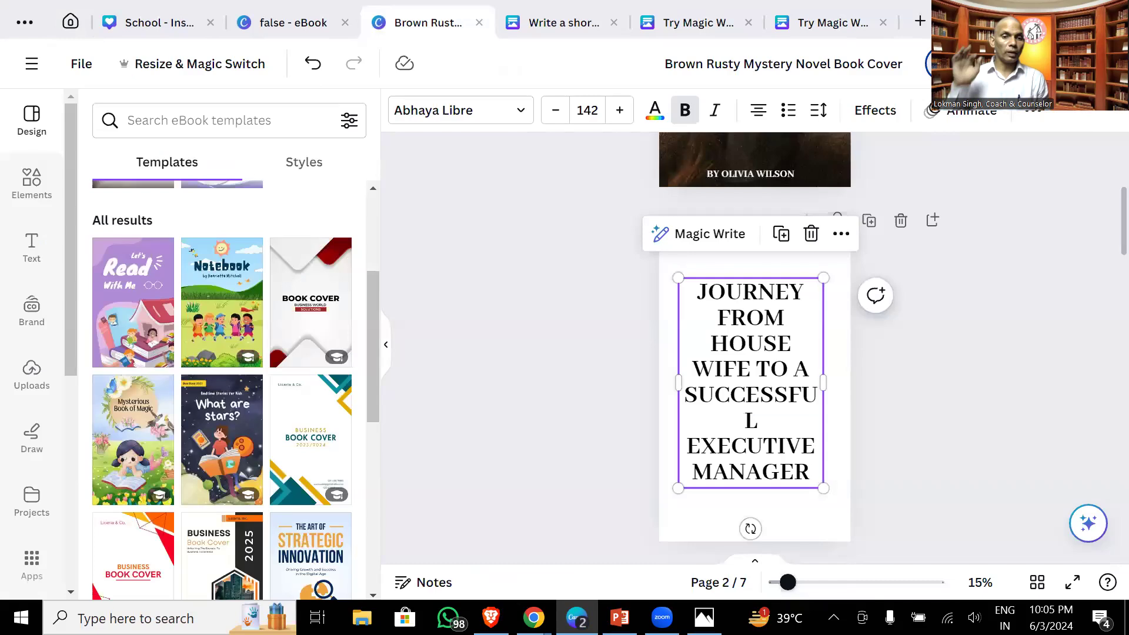
- Check the Share panel's Download options three times, finishing with the Share this design panel open
left_click(1072, 64)
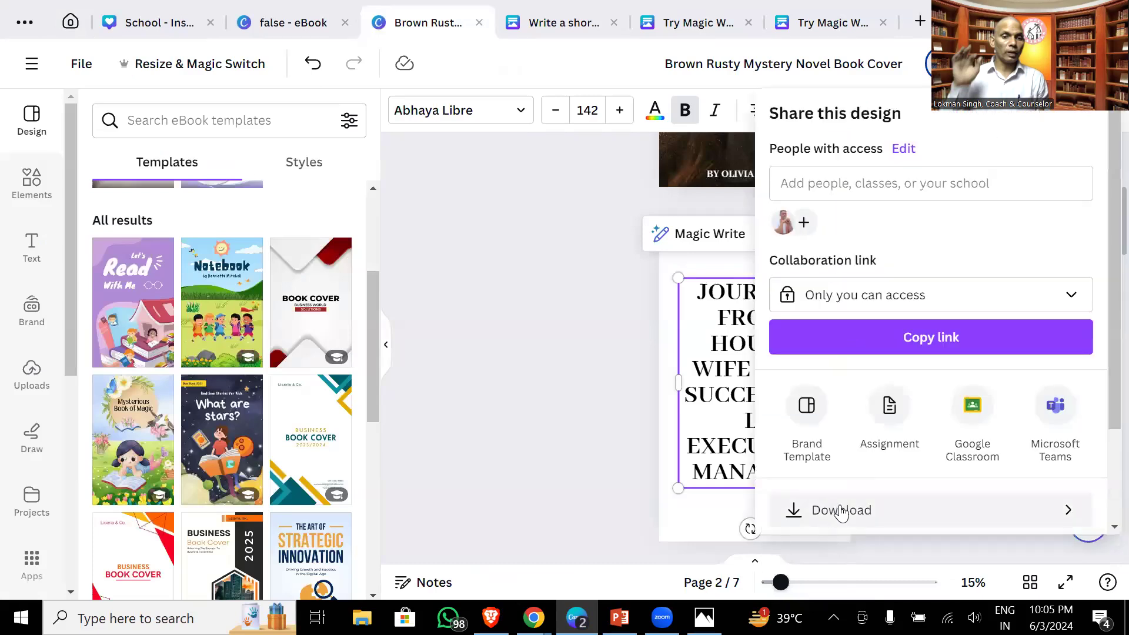
left_click(842, 510)
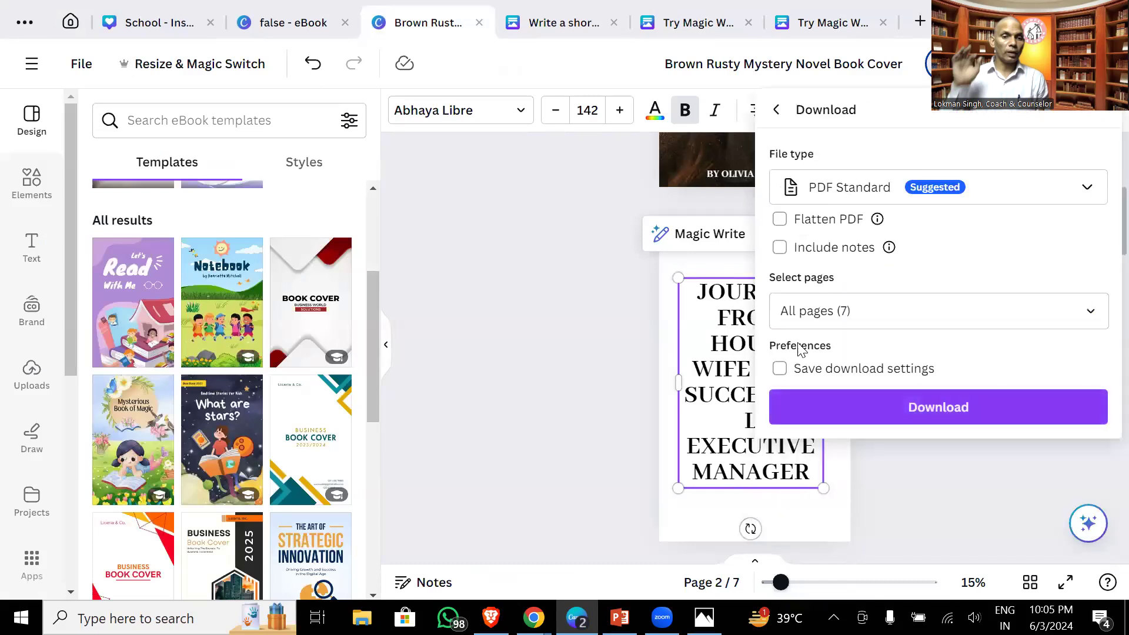
key("Escape")
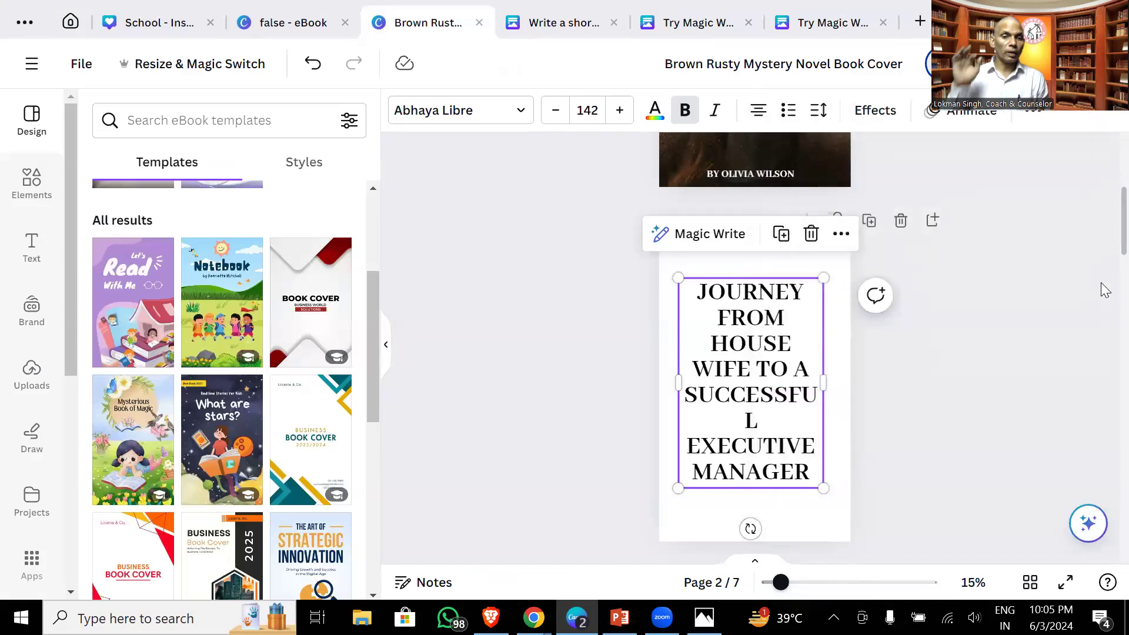
left_click(1072, 63)
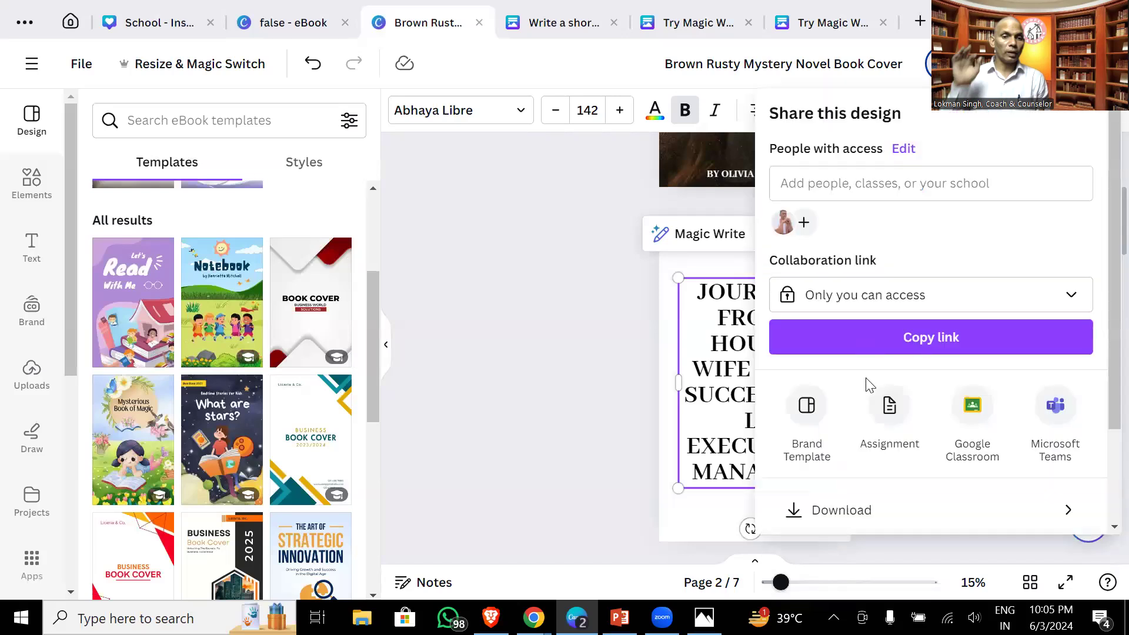
left_click(845, 510)
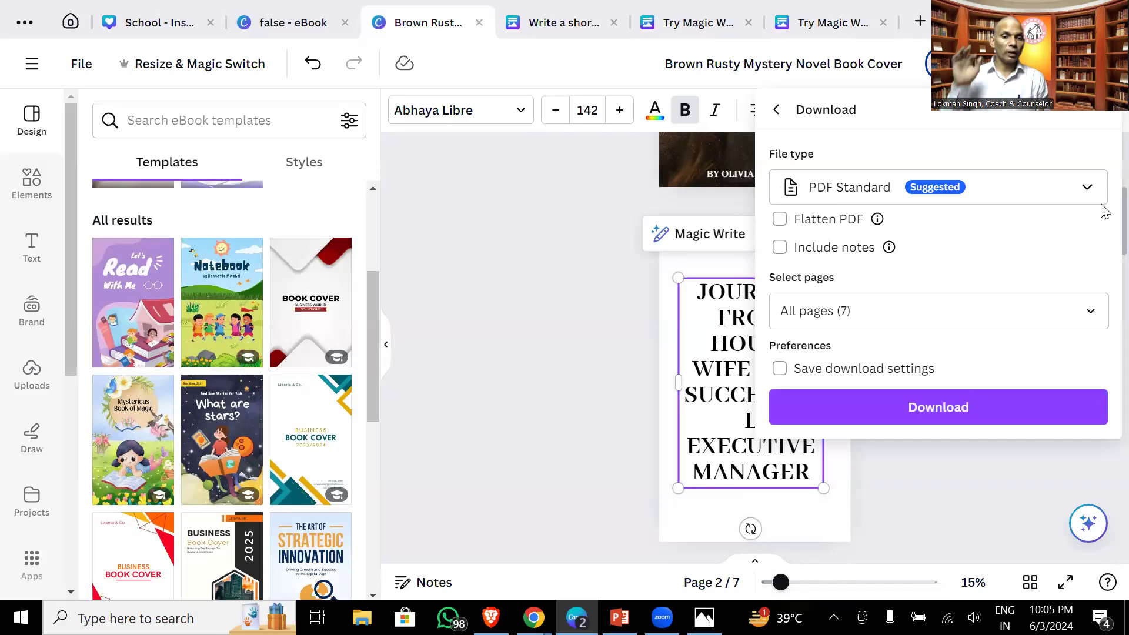
key("Escape")
left_click(1076, 64)
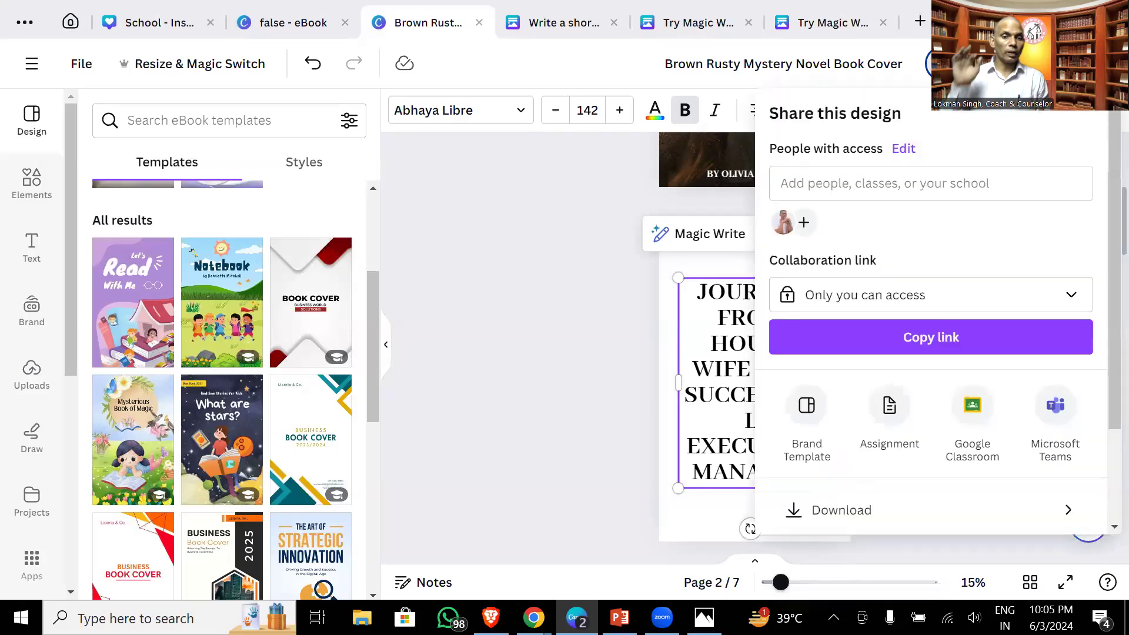
left_click(839, 511)
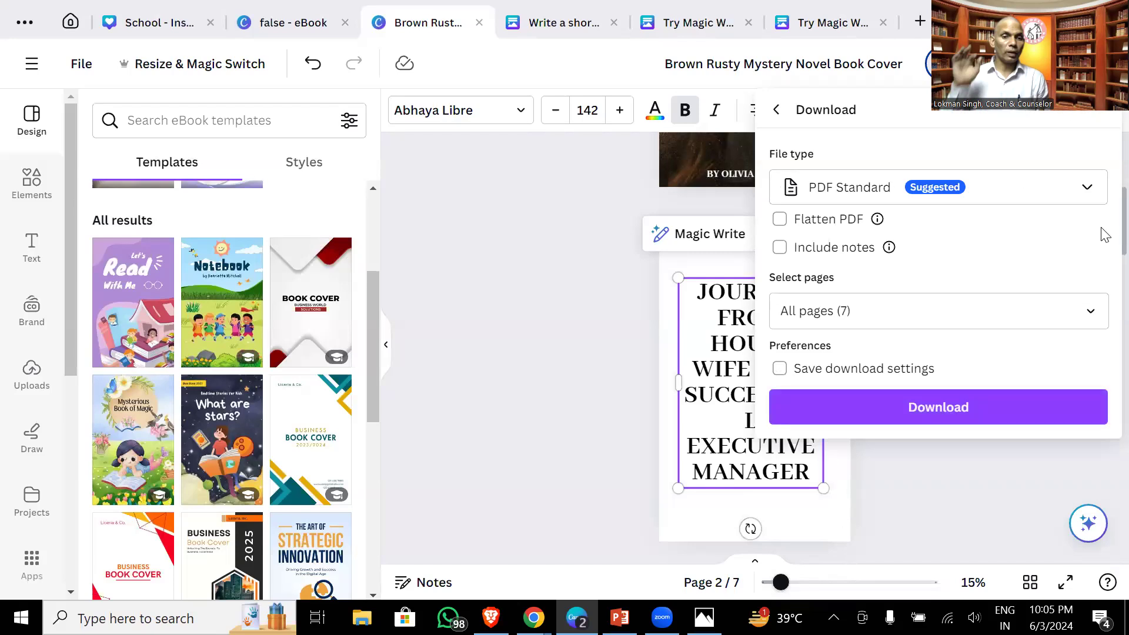
key("Escape")
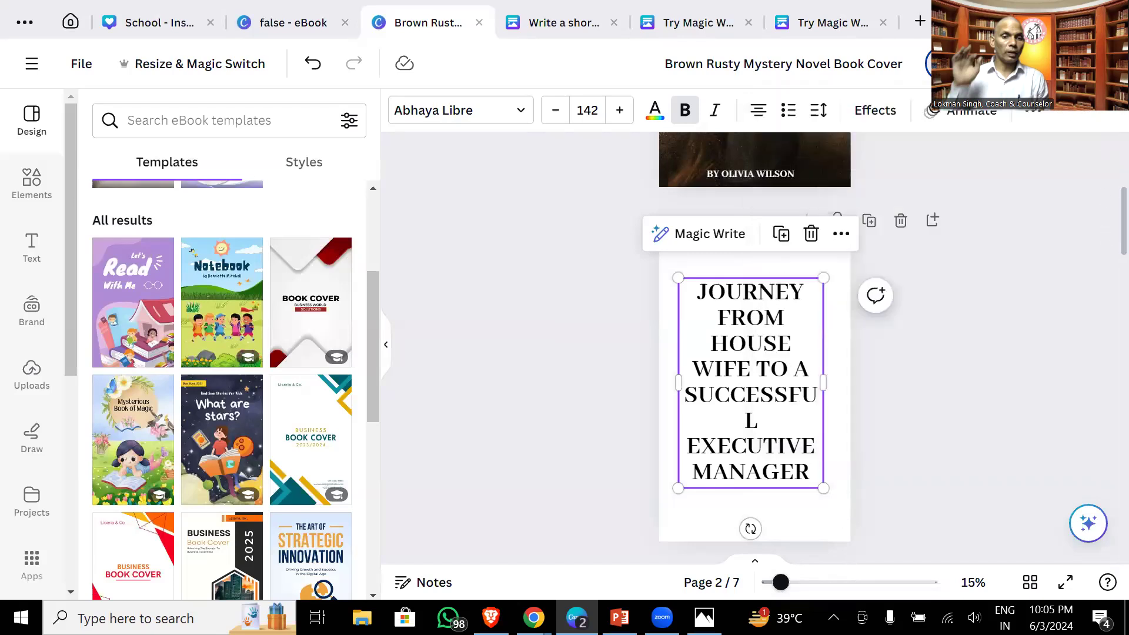
left_click(1082, 64)
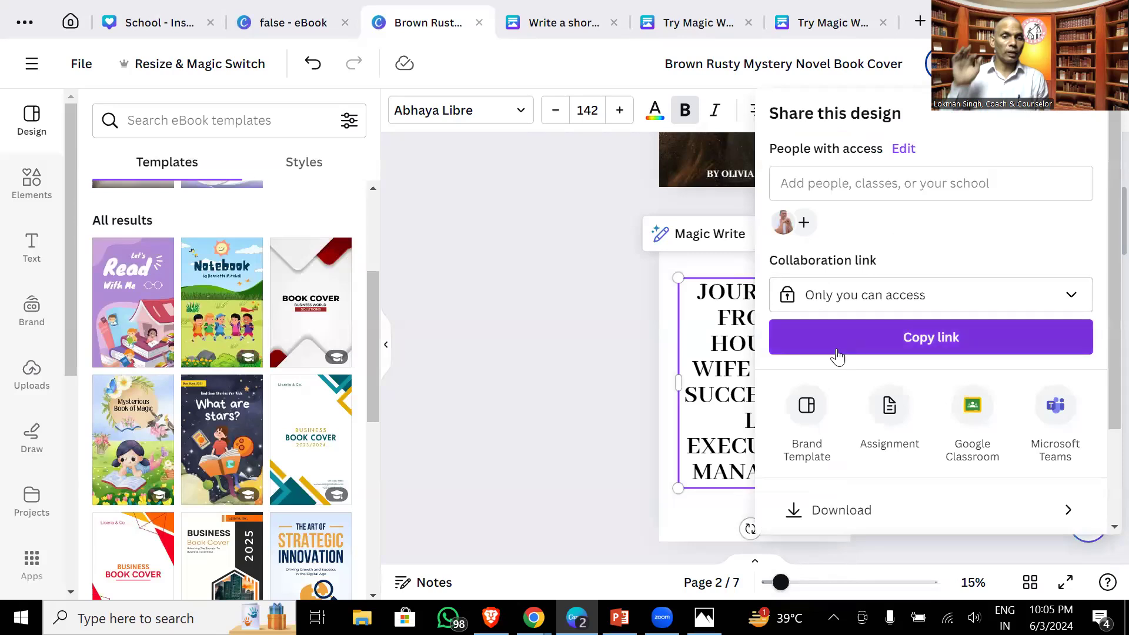
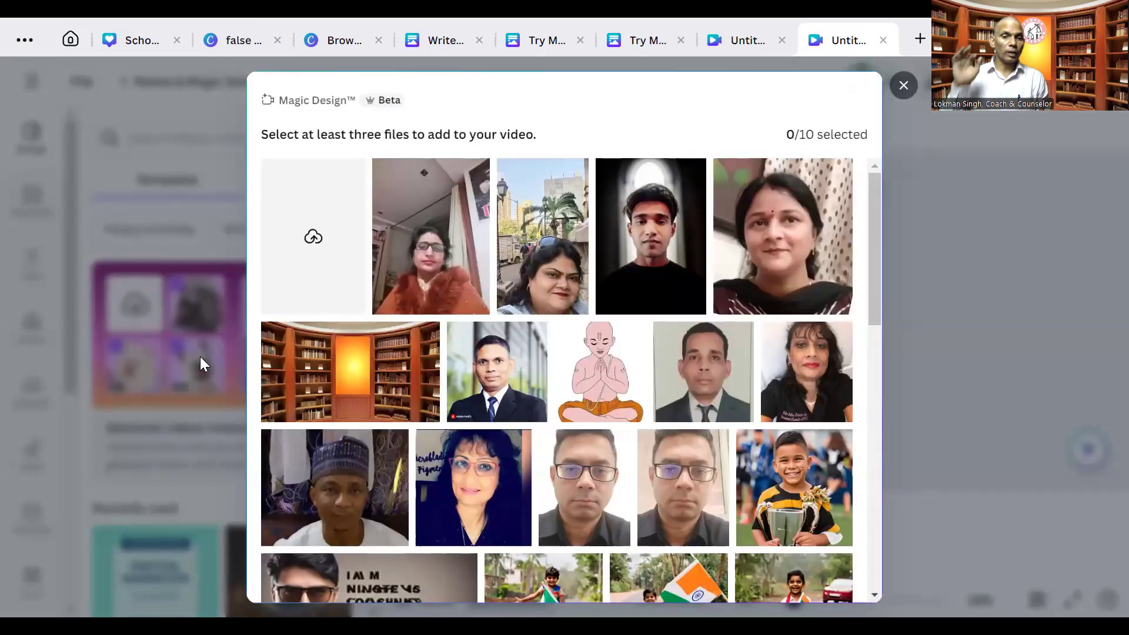
- Select four photos for the Magic Design promotional video
left_click(391, 177)
left_click(515, 177)
left_click(613, 176)
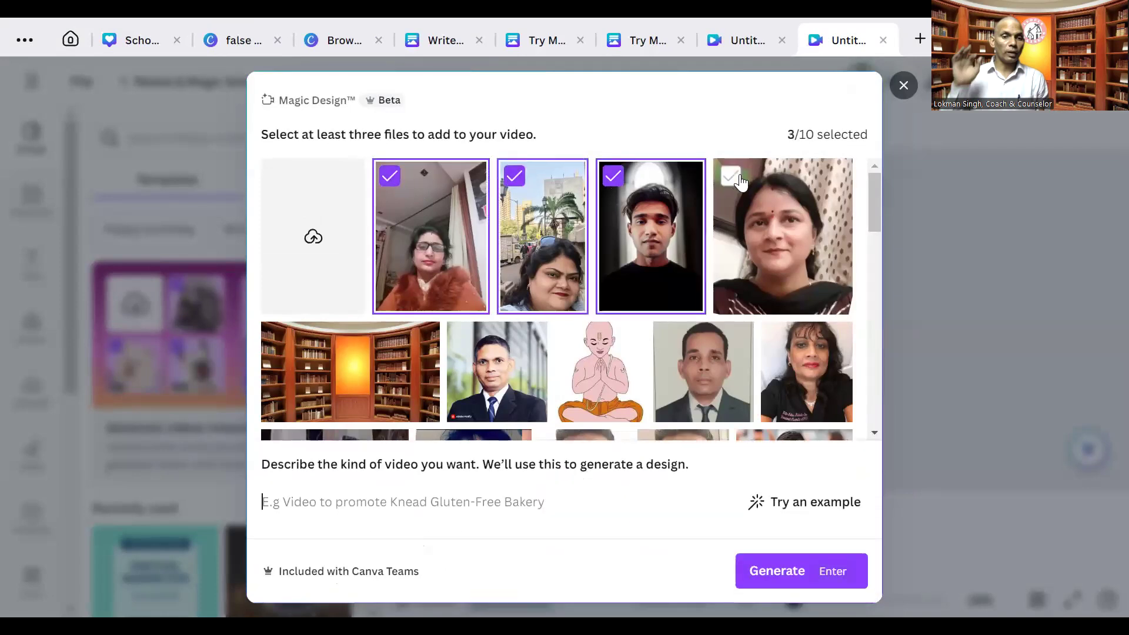
left_click(731, 176)
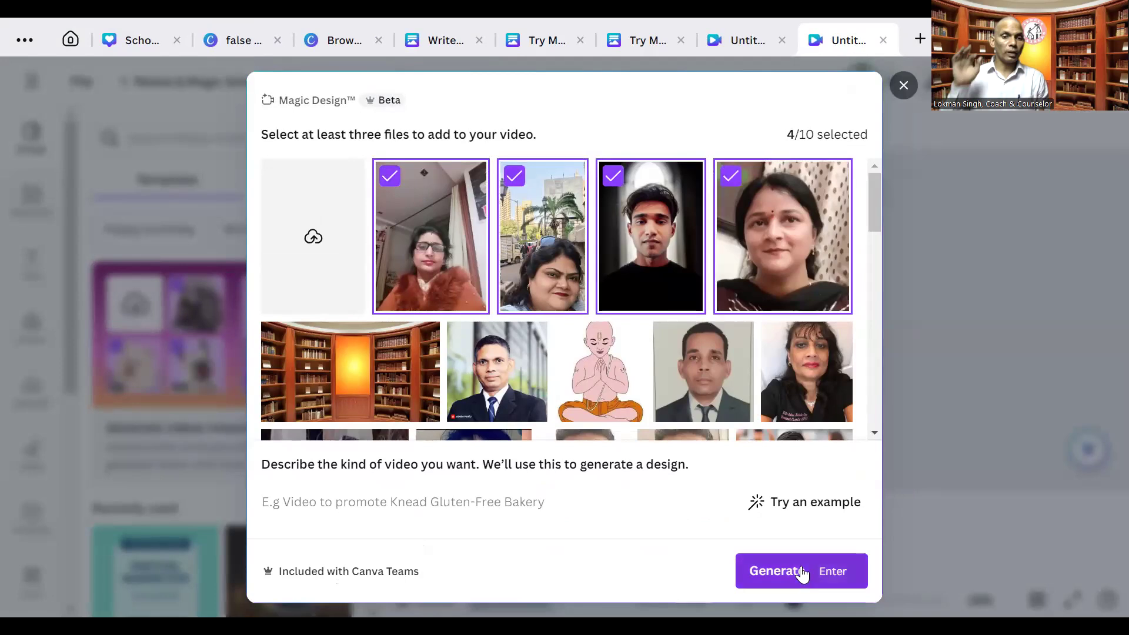
- Change the example prompt to 'Promotional video for our canva course.' and generate the video
left_click(793, 510)
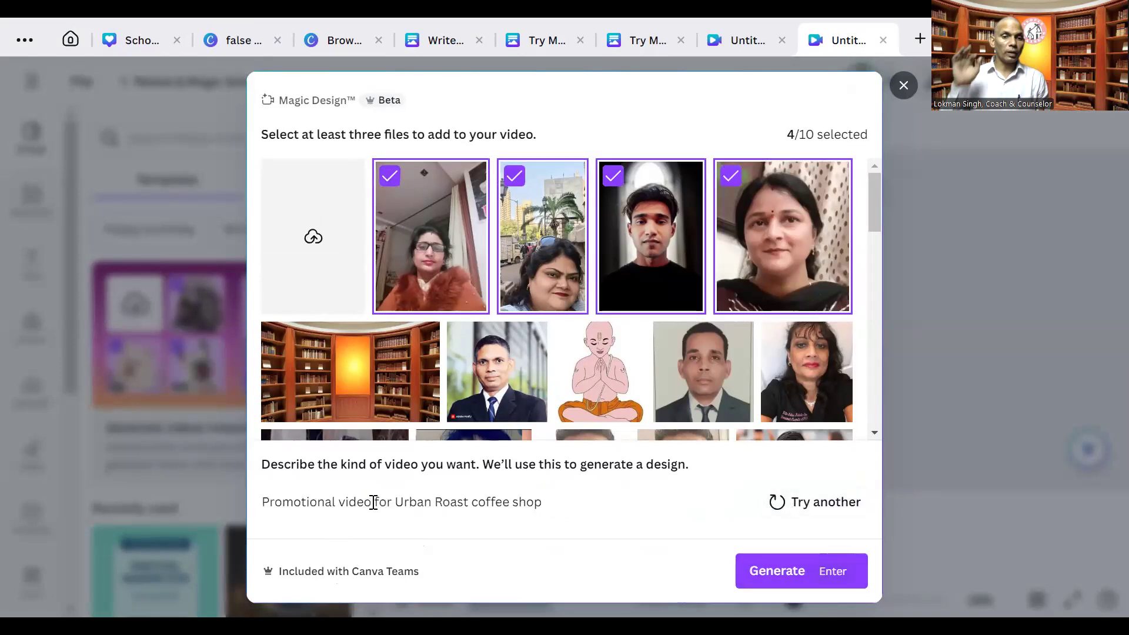
left_click_drag(399, 501, 565, 509)
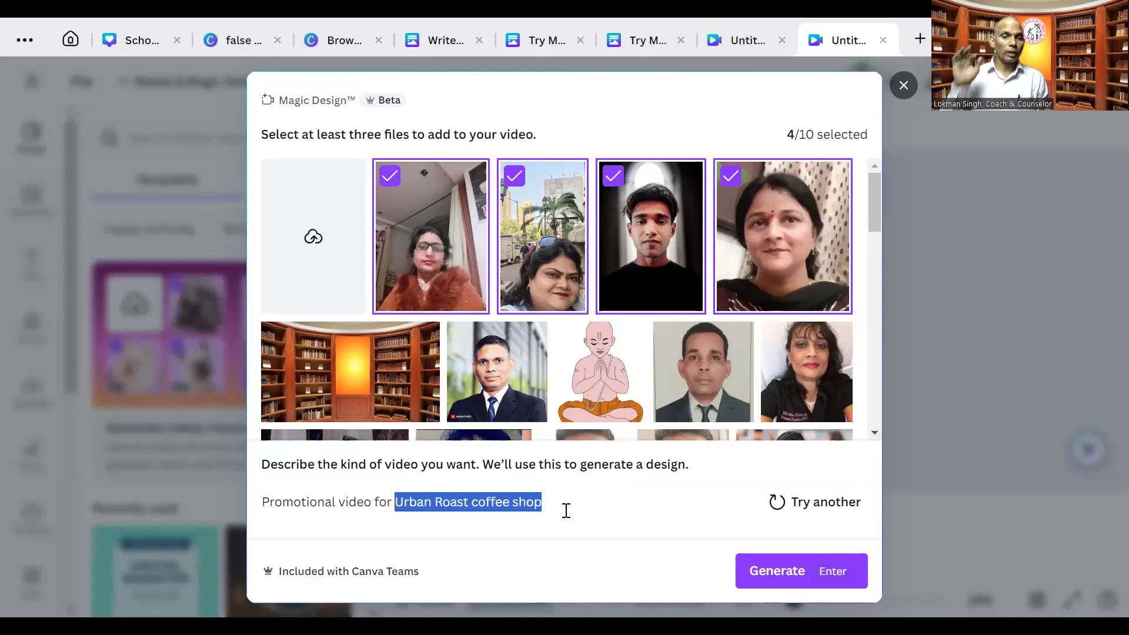
type("our")
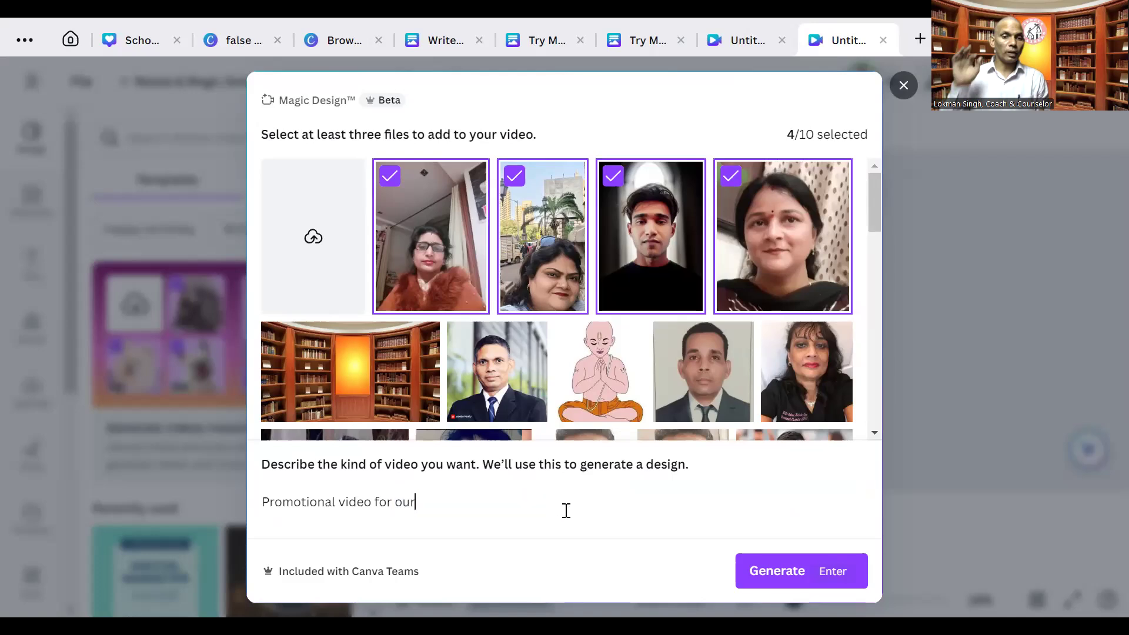
type(" canva course.")
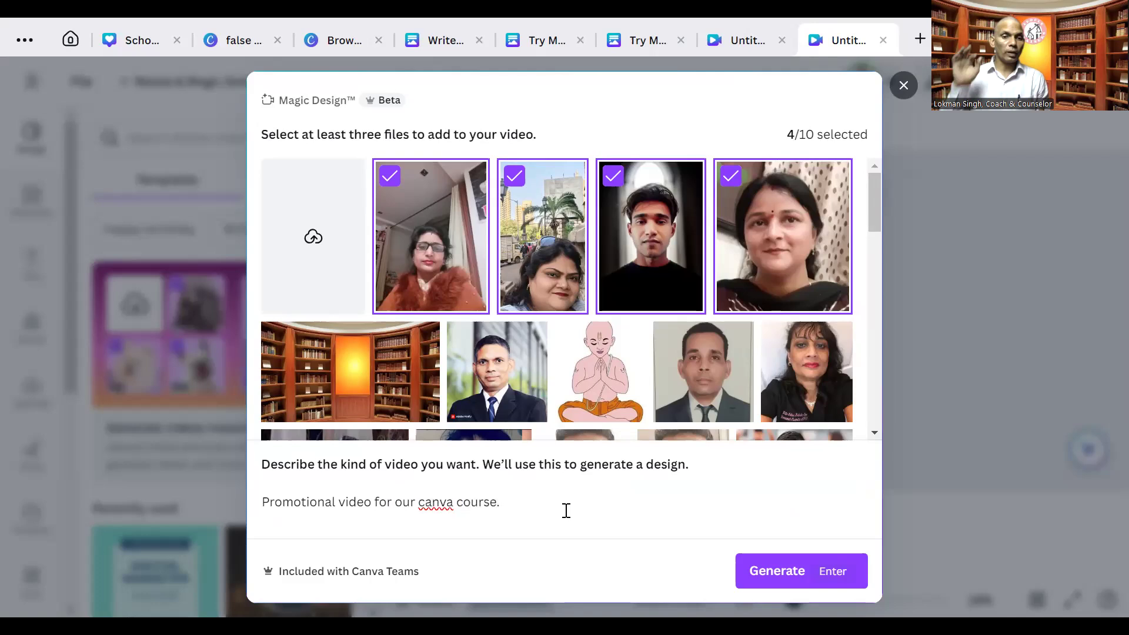
left_click(769, 570)
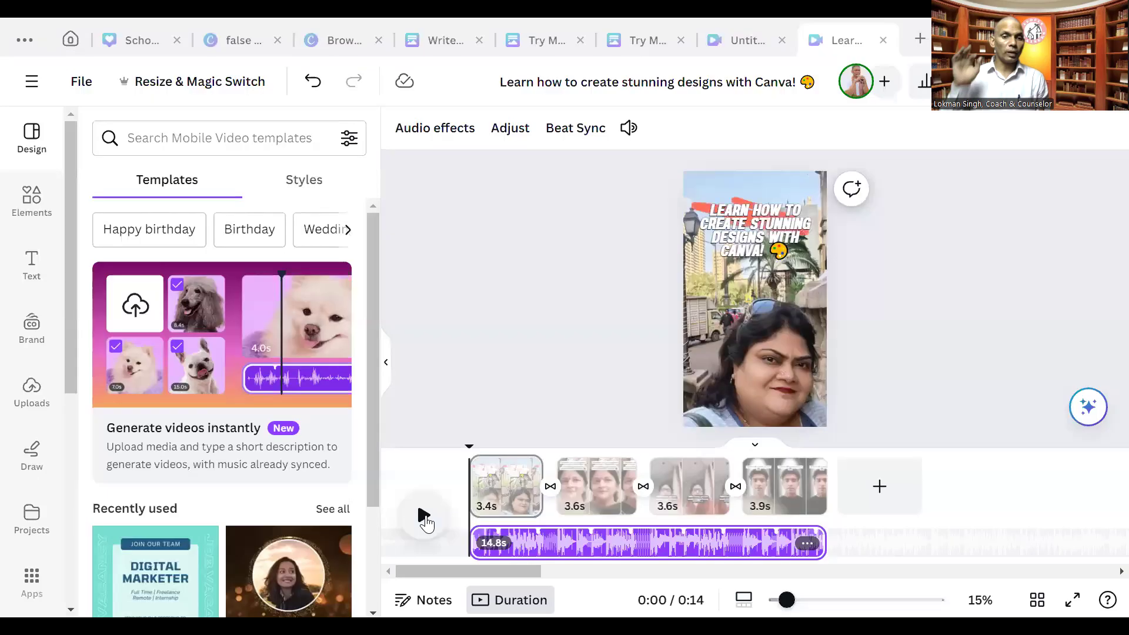
left_click(425, 519)
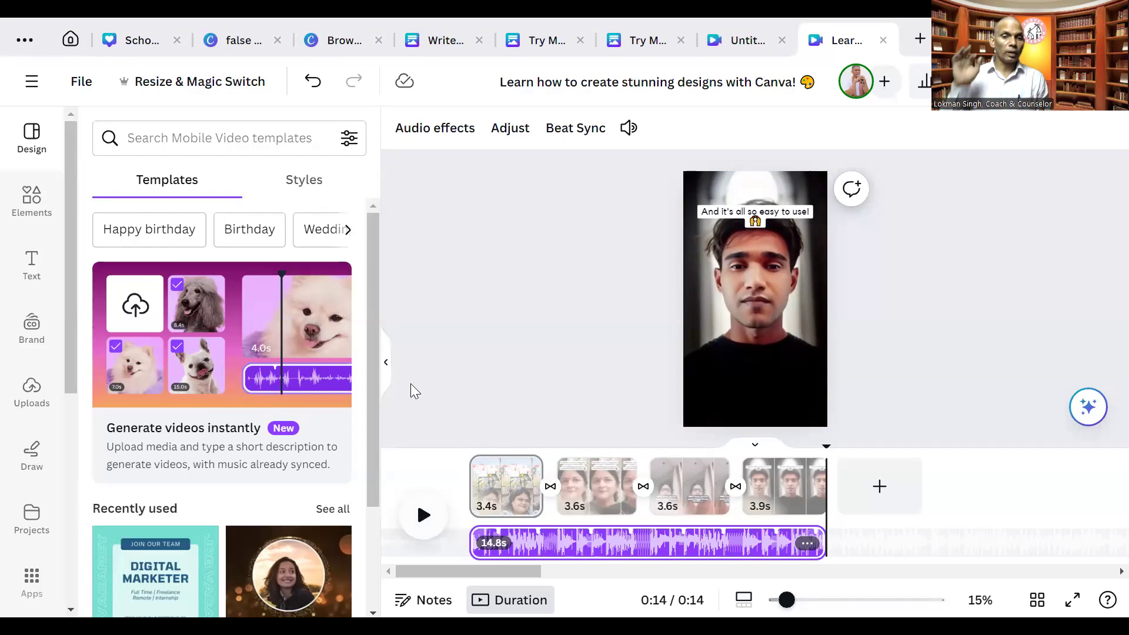
scroll(370, 465, "down", 3)
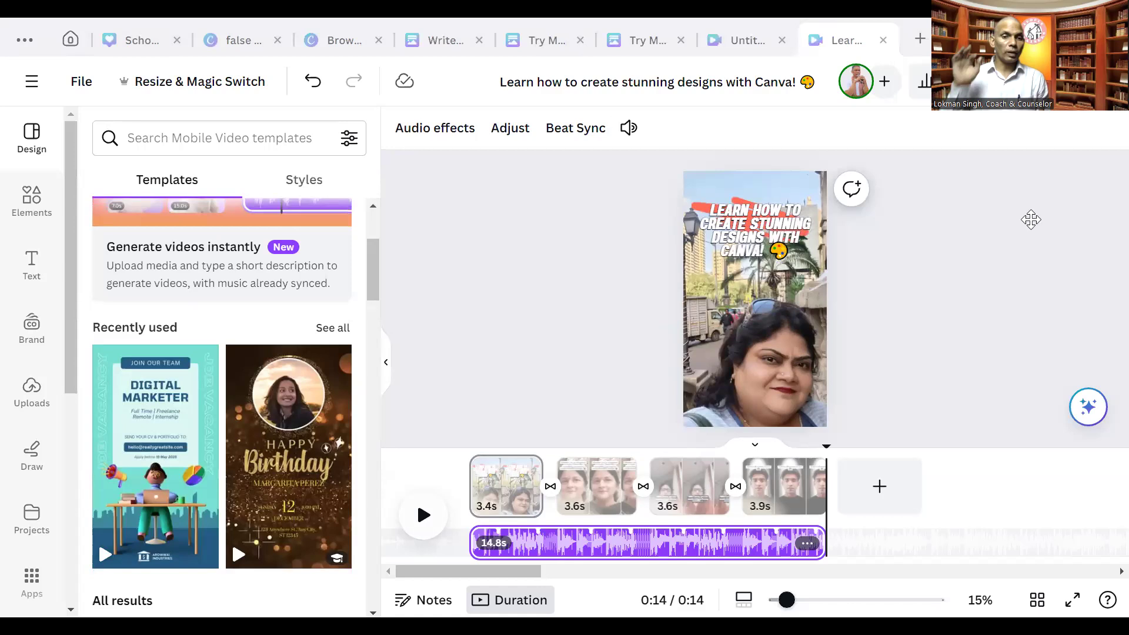
left_click(921, 39)
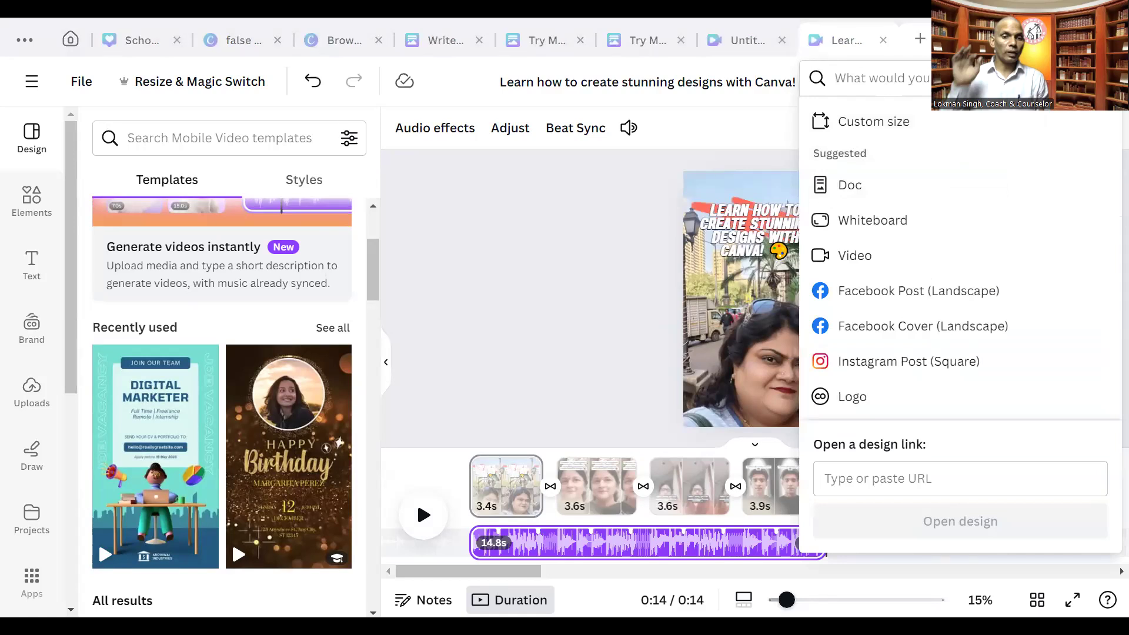
left_click(517, 316)
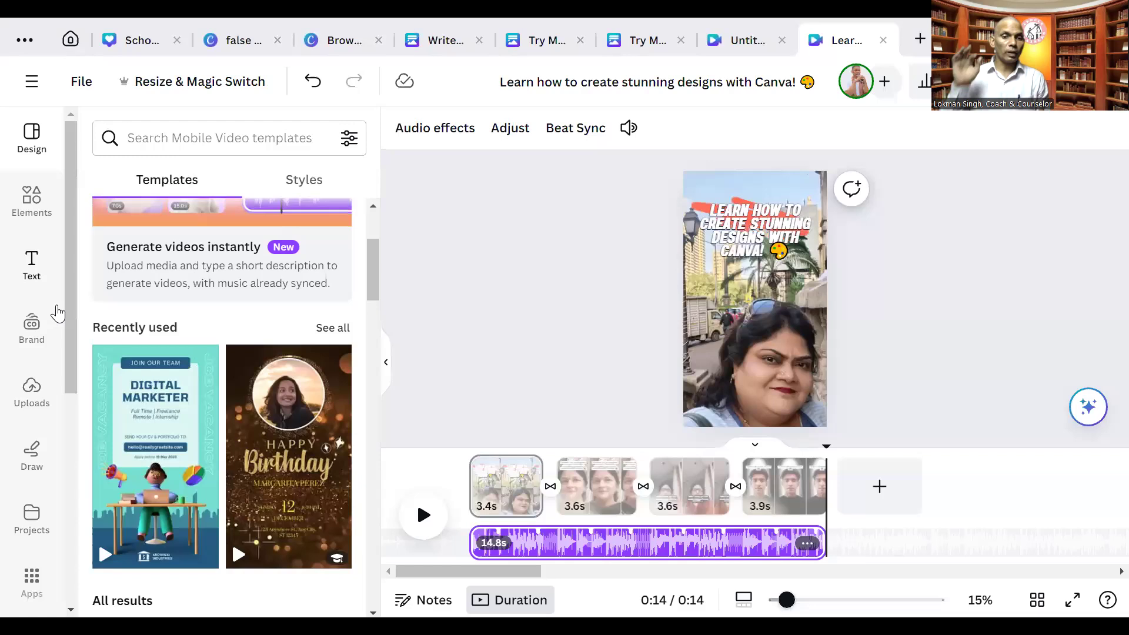
scroll(67, 329, "down", 4)
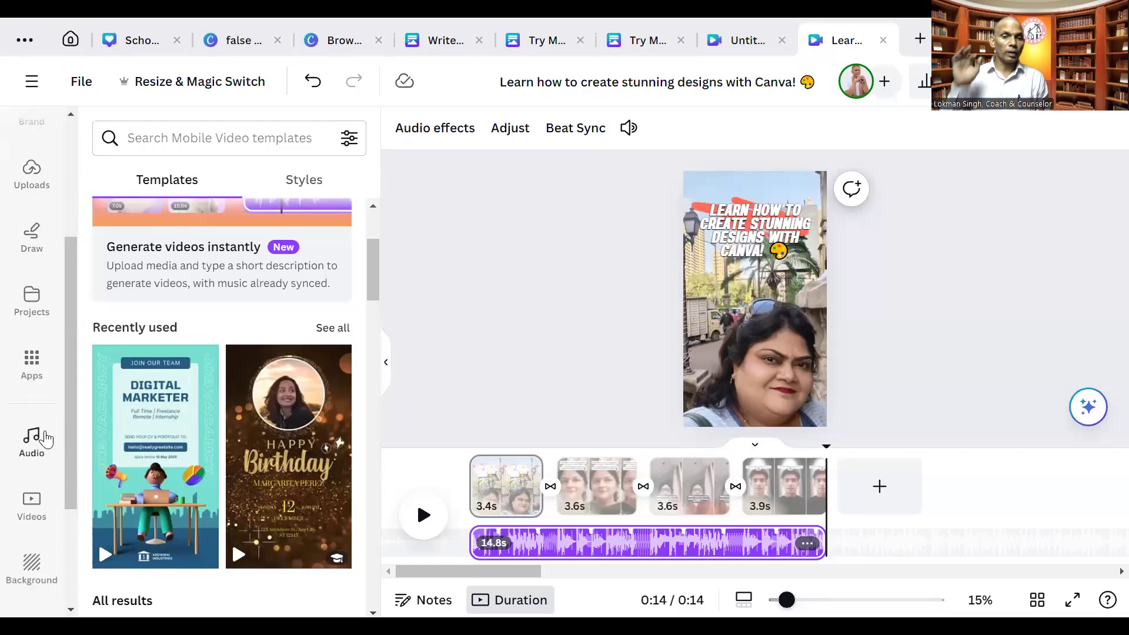
- Search the audio library for 'flute' tracks
left_click(44, 438)
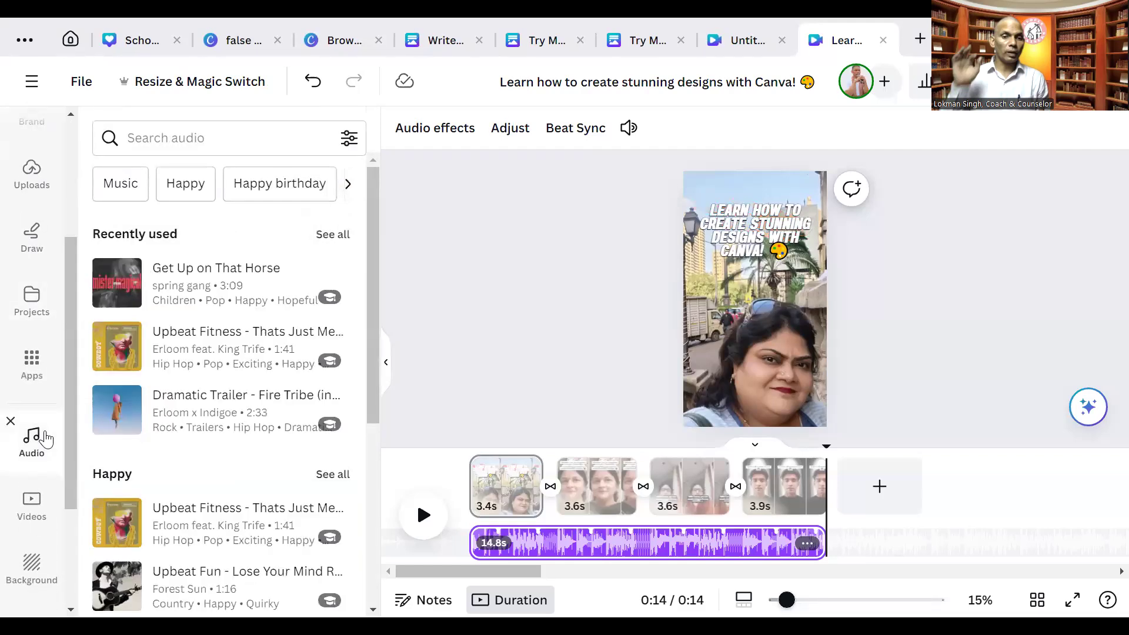
left_click(267, 184)
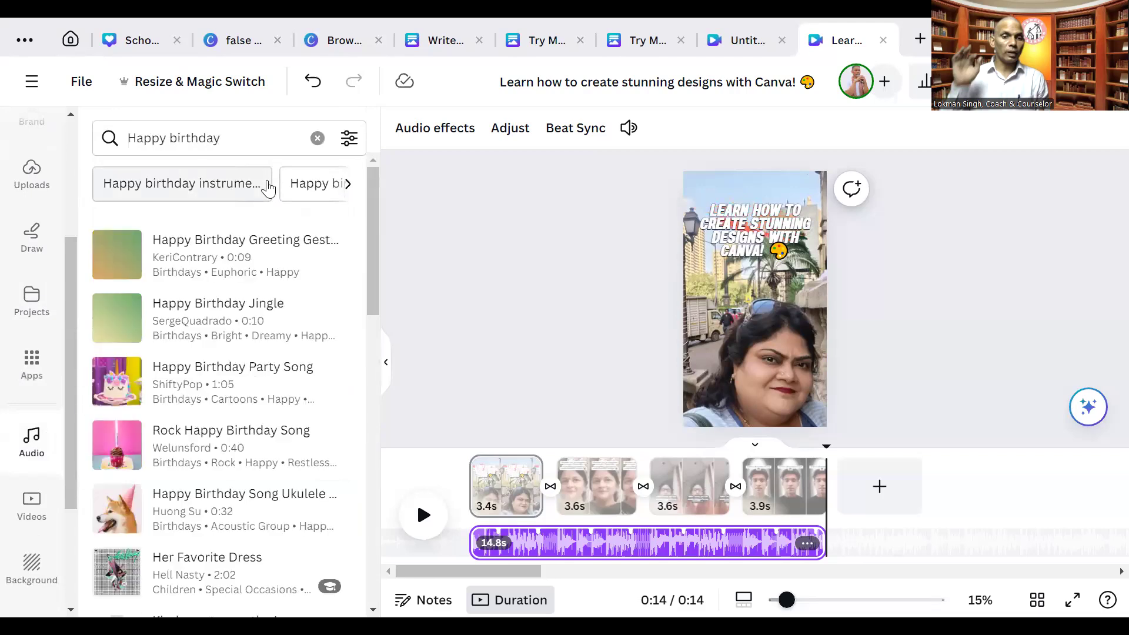
left_click(235, 139)
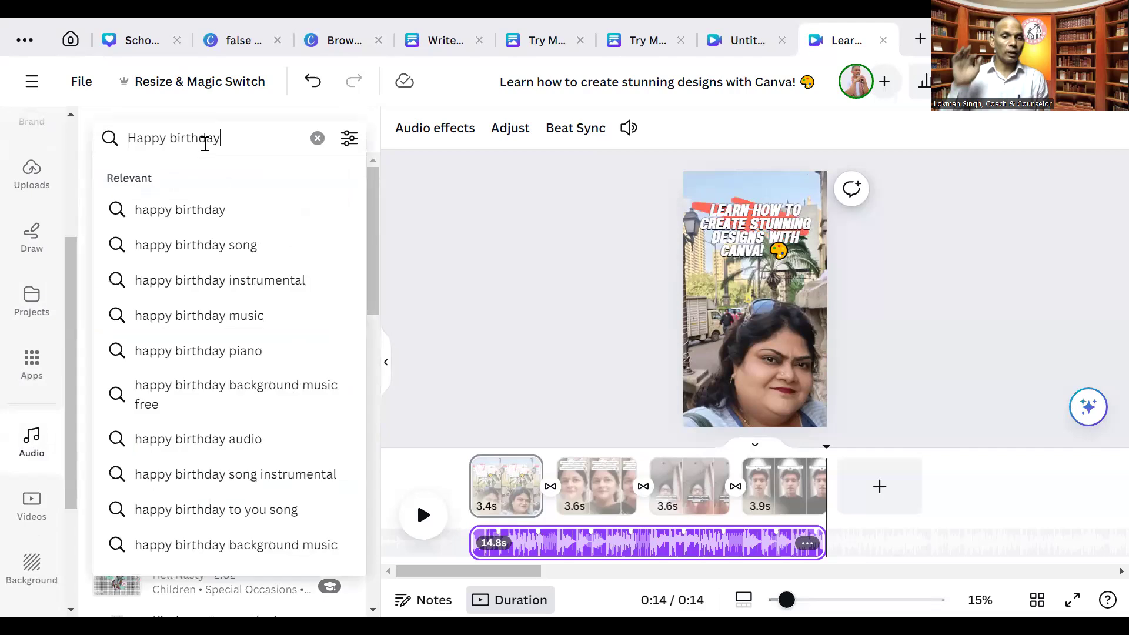
left_click_drag(219, 138, 108, 144)
type("flute")
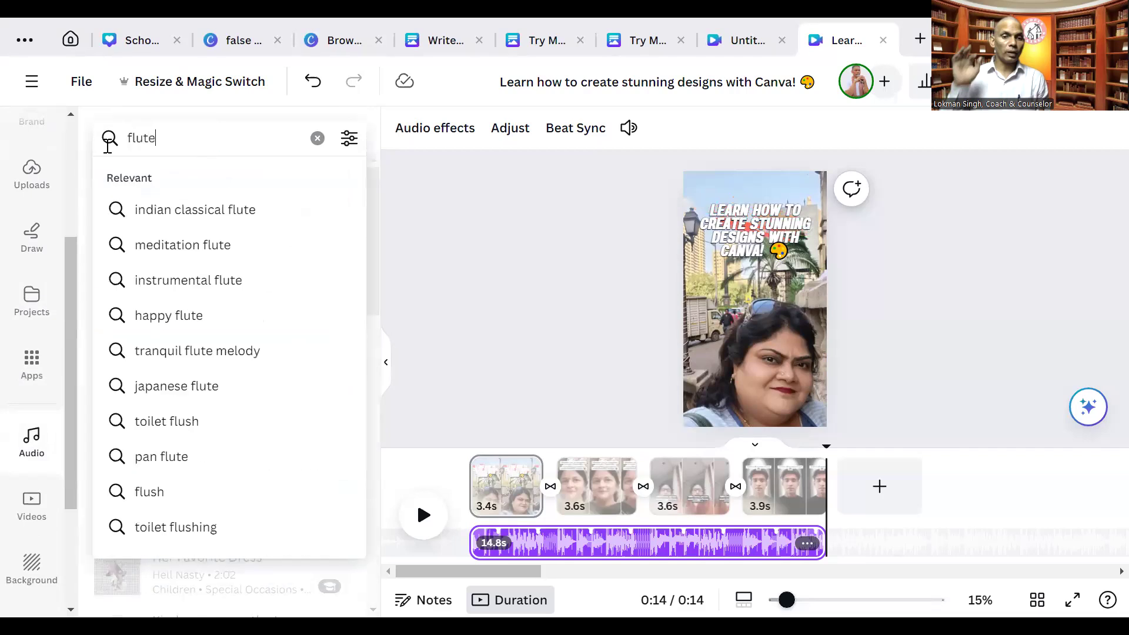
key("Return")
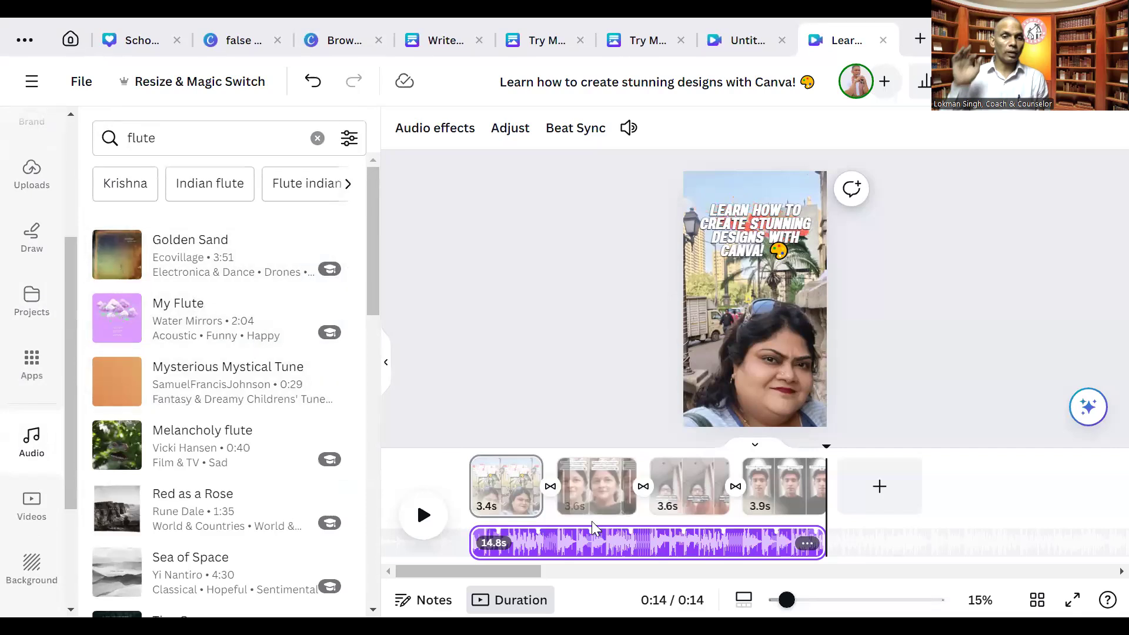
- Delete the video's music track, restore it with undo, and play the video through
left_click(608, 555)
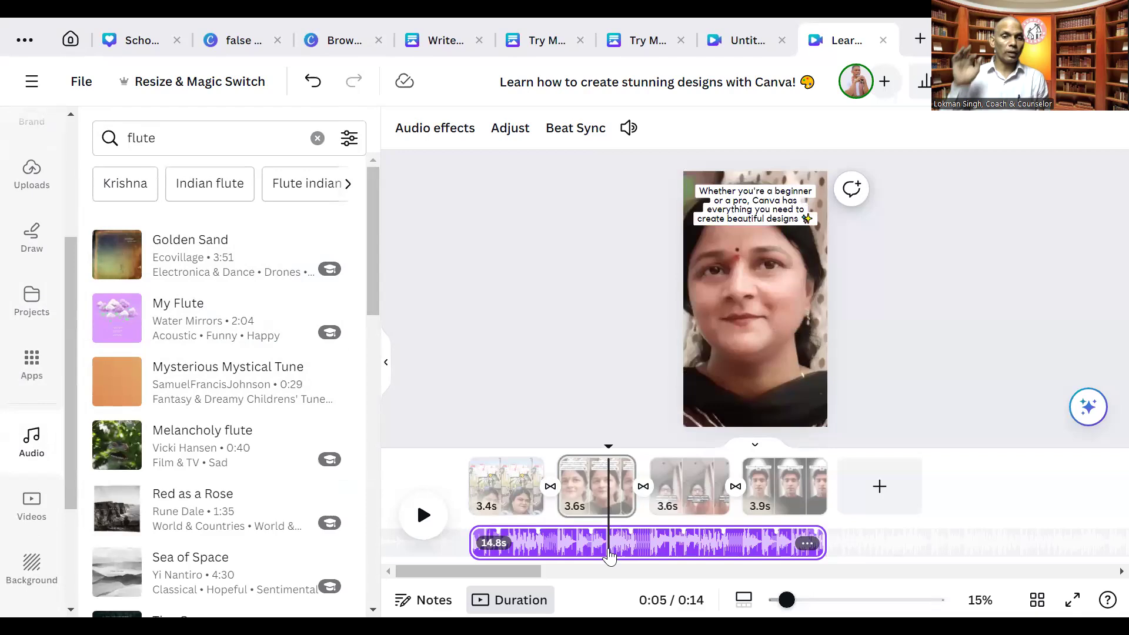
left_click(545, 554)
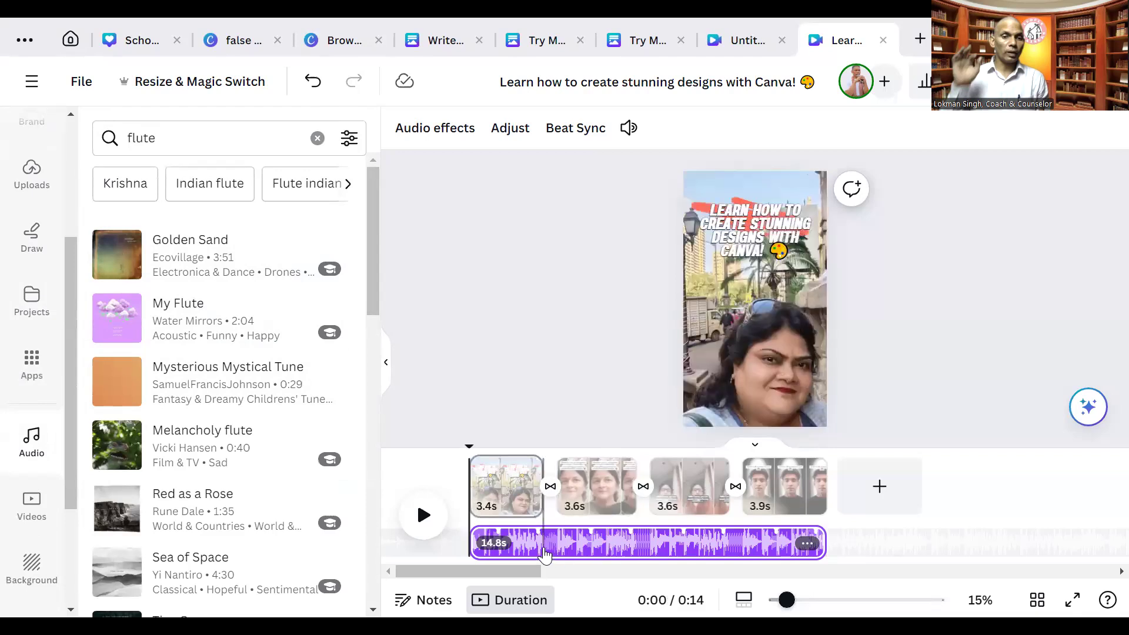
key("Delete")
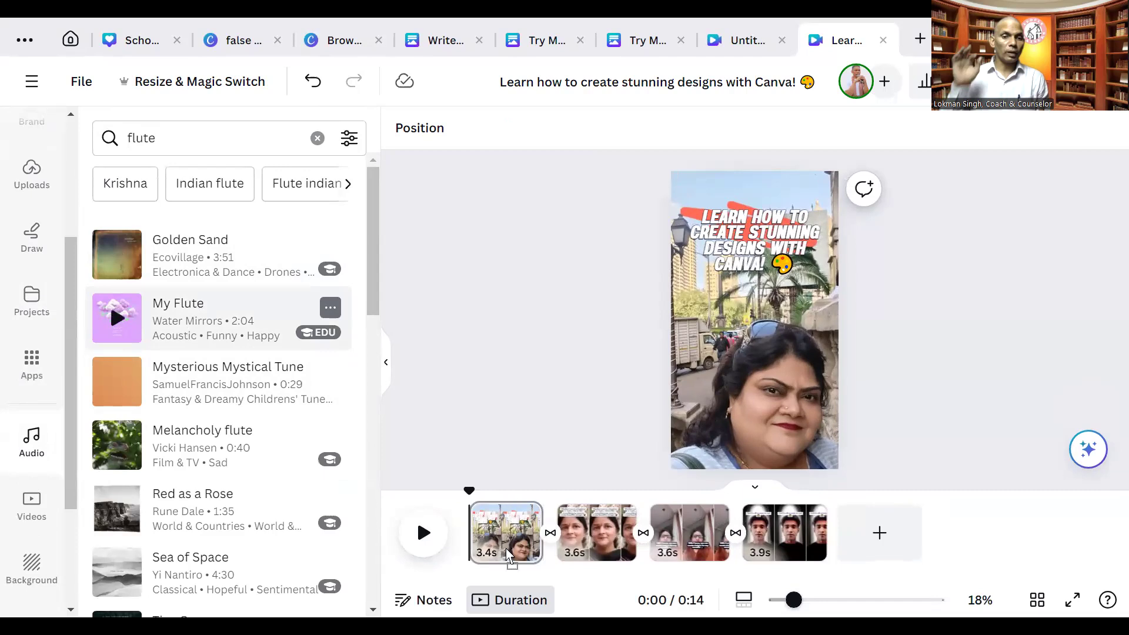
key("ctrl+z")
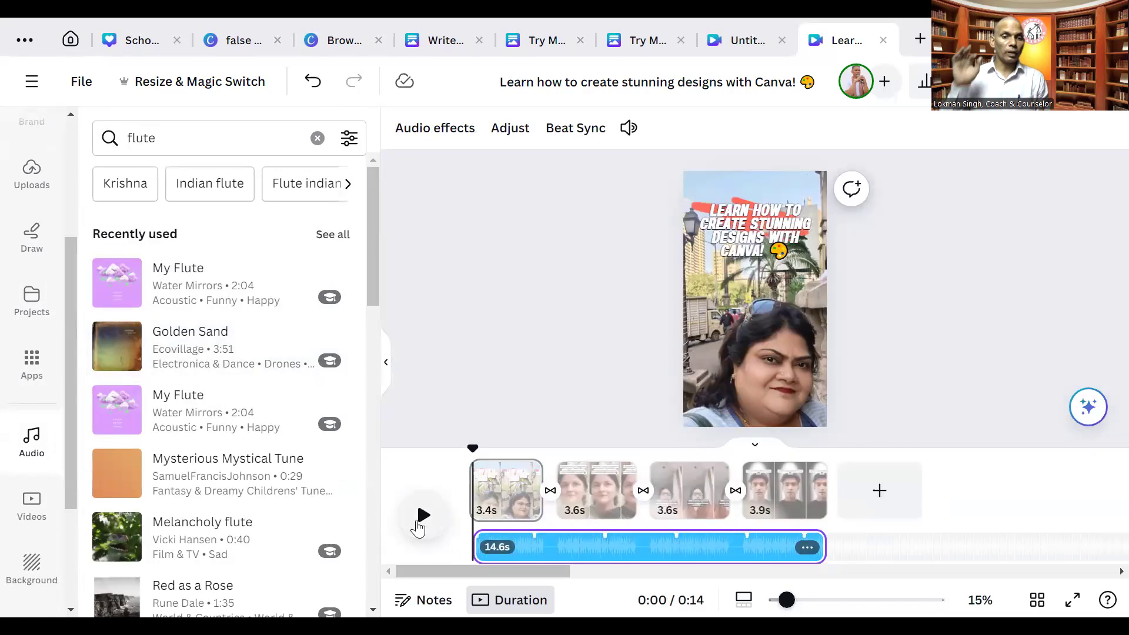
left_click(418, 525)
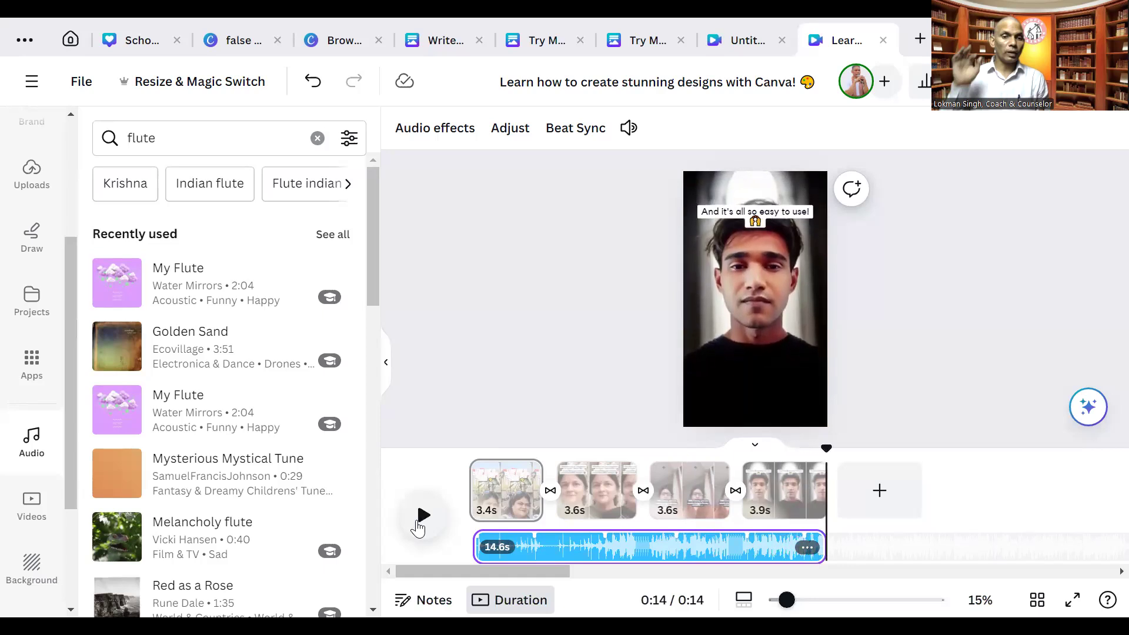
mouse_move(292, 274)
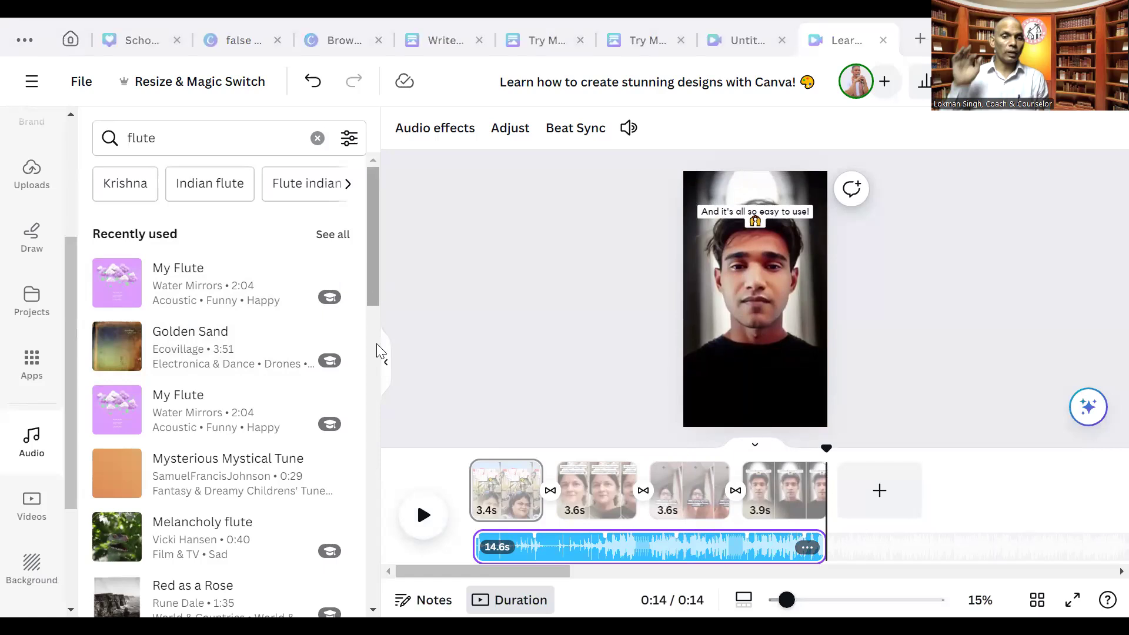
- Scroll further down the flute results in the audio list
scroll(376, 353, "down", 5)
left_click_drag(376, 376, 363, 492)
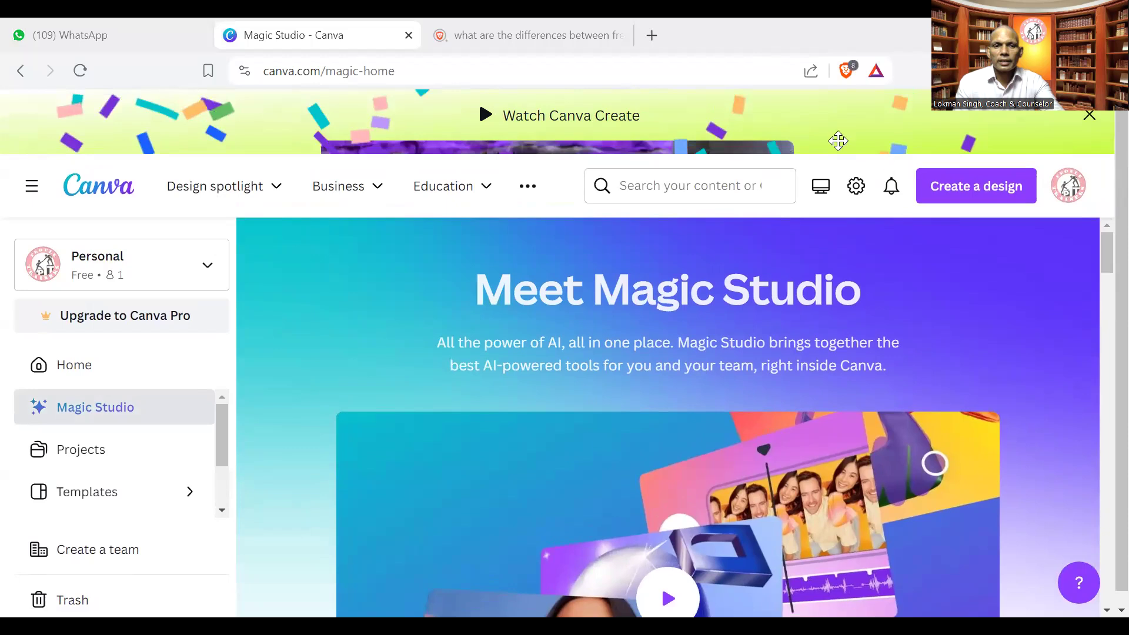
- Scroll down the Magic Studio page and open the Text to Image introduction to try it
scroll(1105, 331, "down", 10)
left_click_drag(1101, 323, 1101, 371)
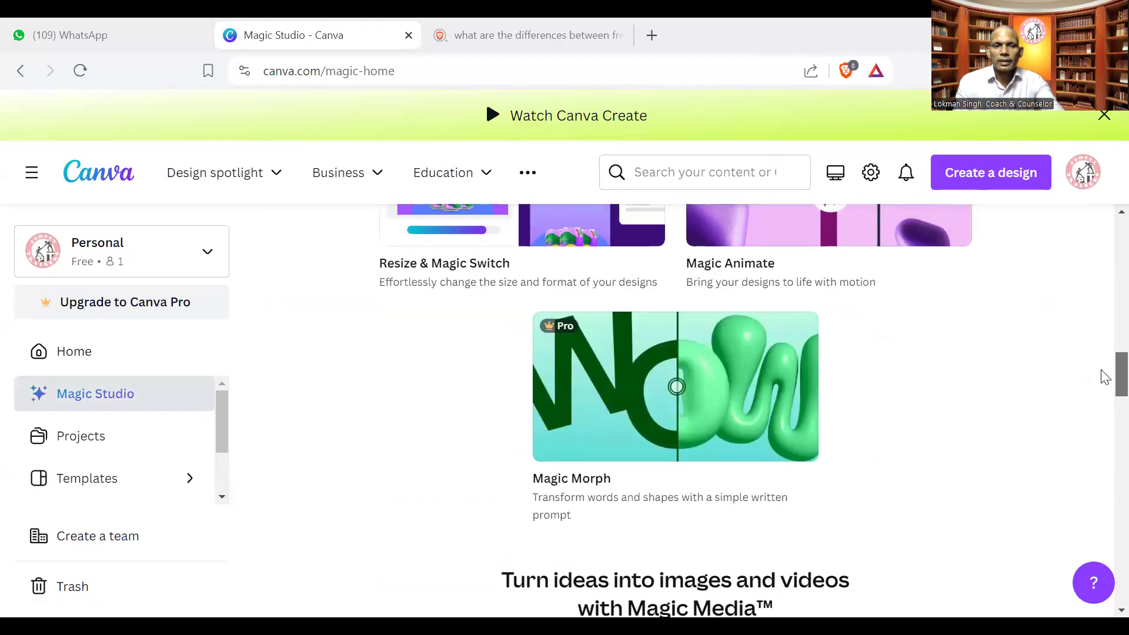
scroll(1105, 376, "down", 1)
left_click_drag(1102, 373, 1101, 418)
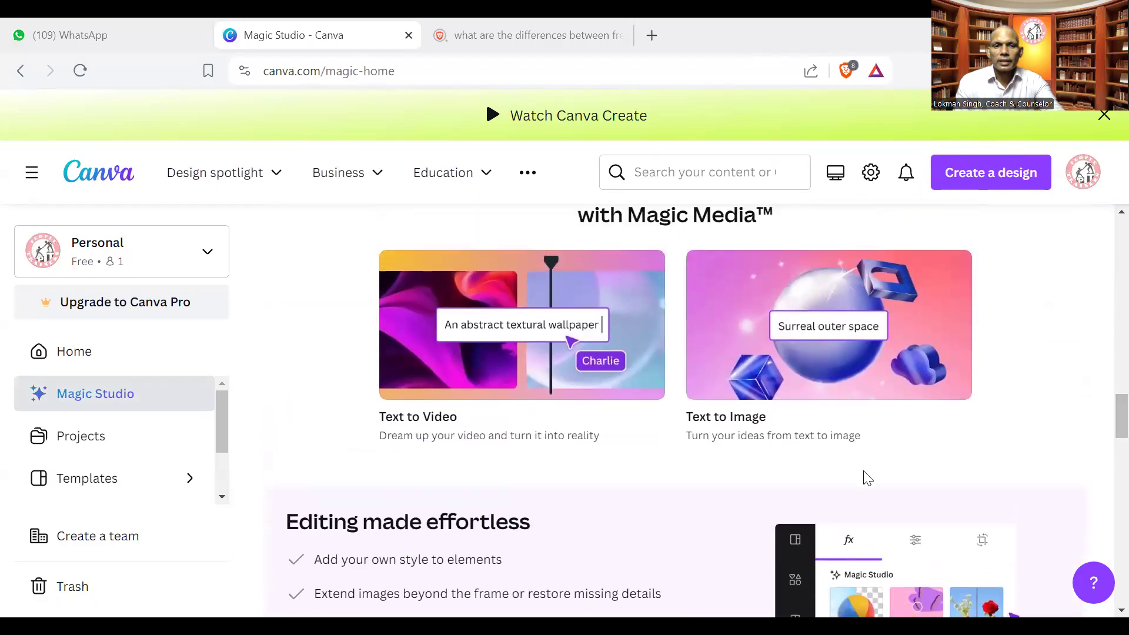
left_click(753, 382)
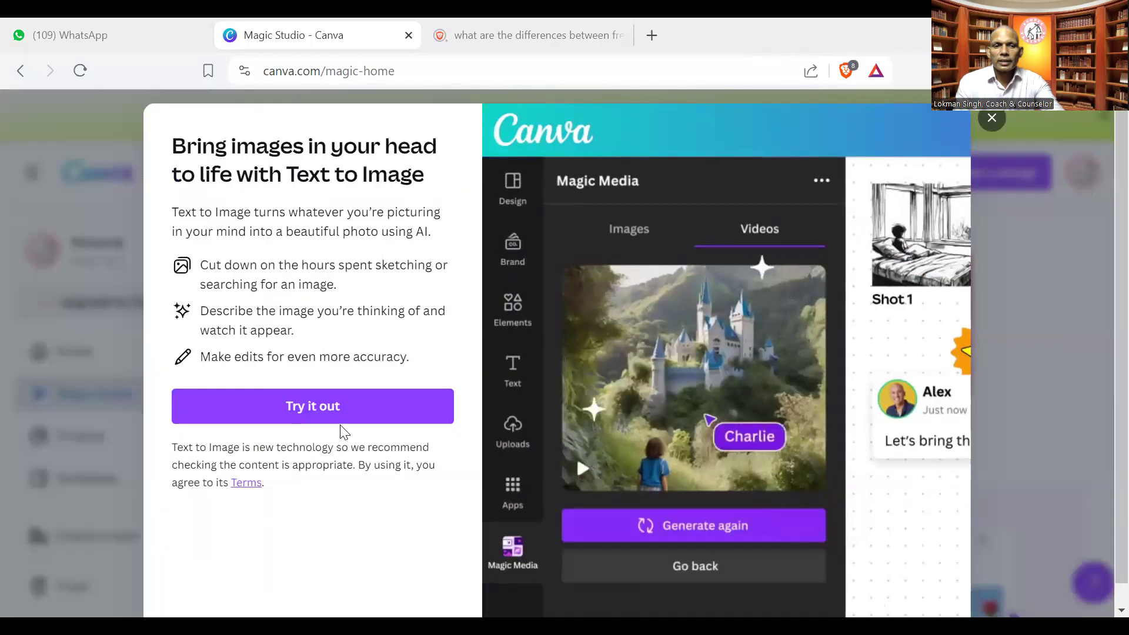
left_click(335, 420)
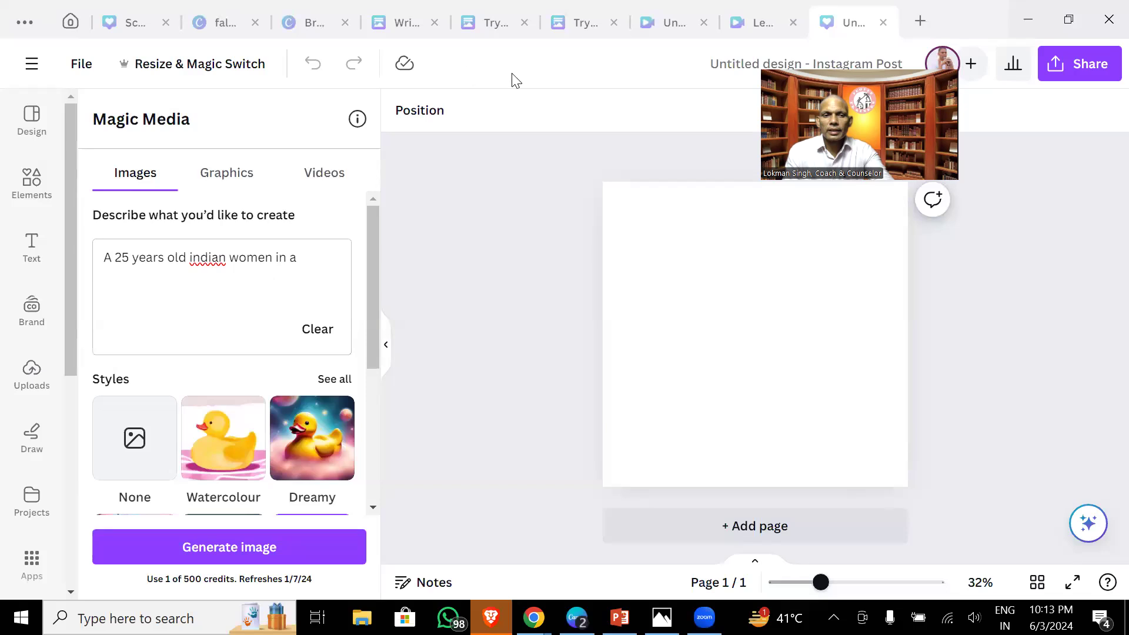
- Return to Magic Studio and start a new design from the Text to Image card
left_click(70, 23)
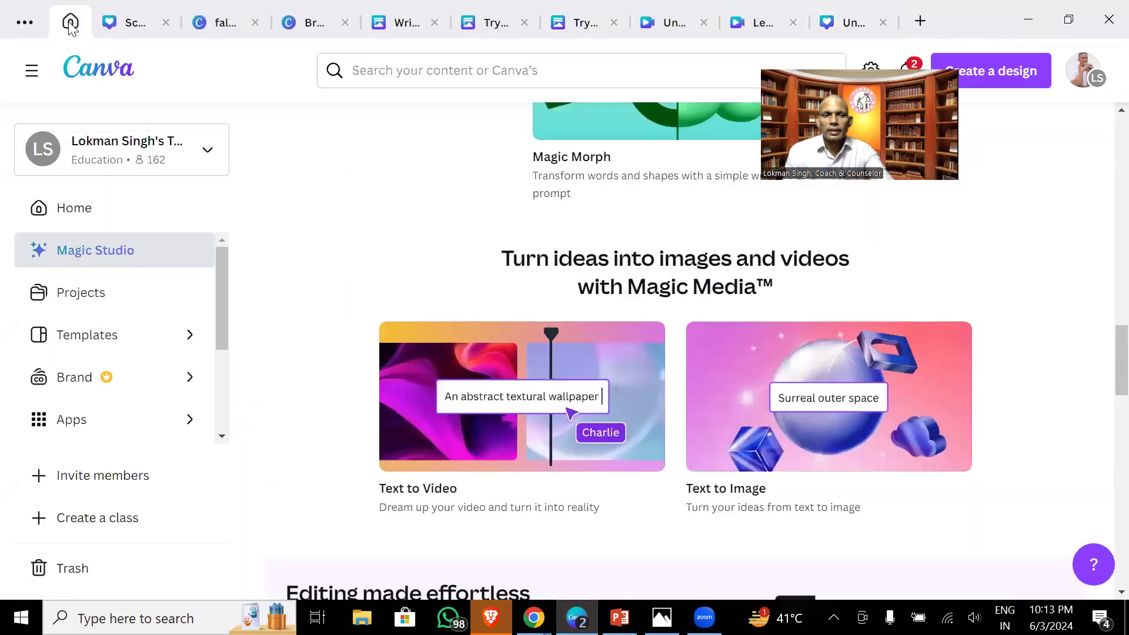
left_click(799, 414)
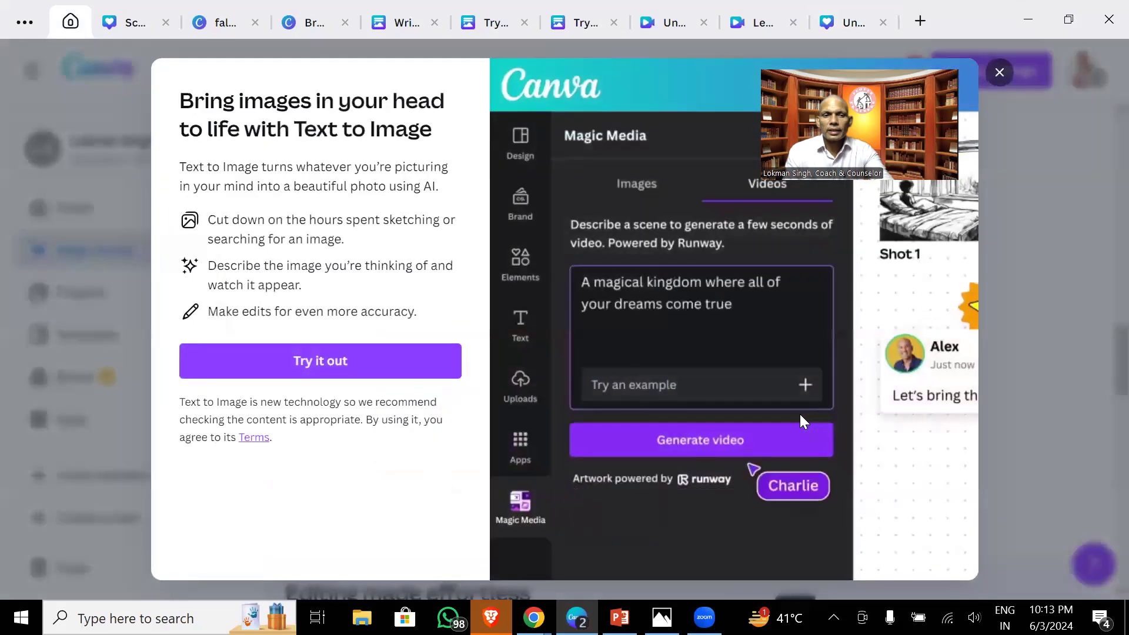
left_click(399, 372)
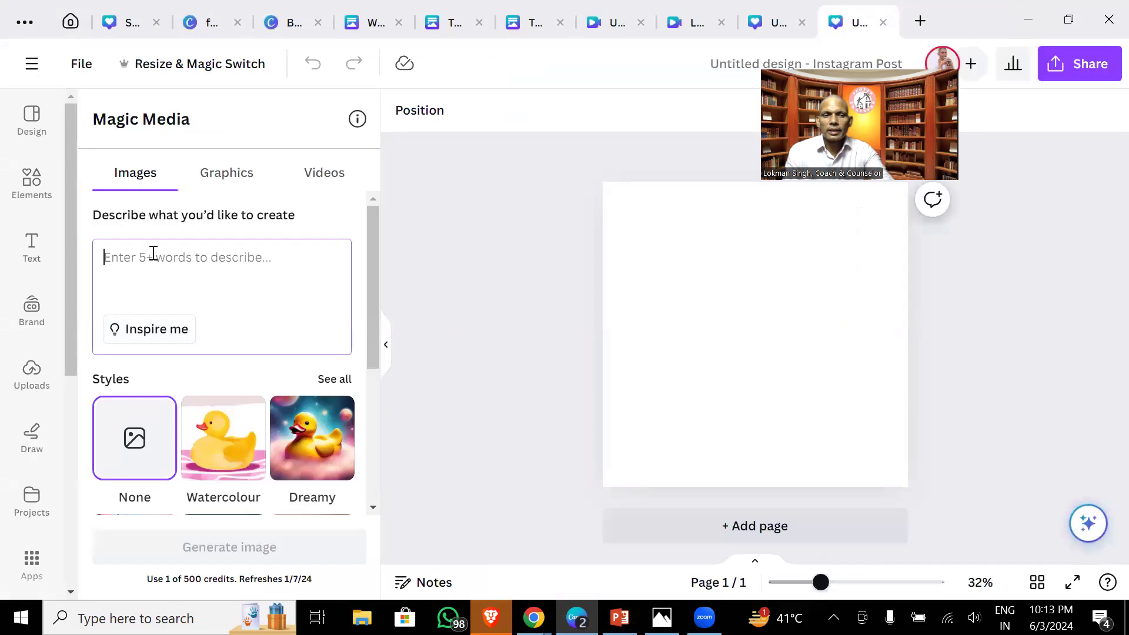
- Enter the prompt 'A 25 years old indian women standing in front of Red Fort, new Delhi.'
type("A 2")
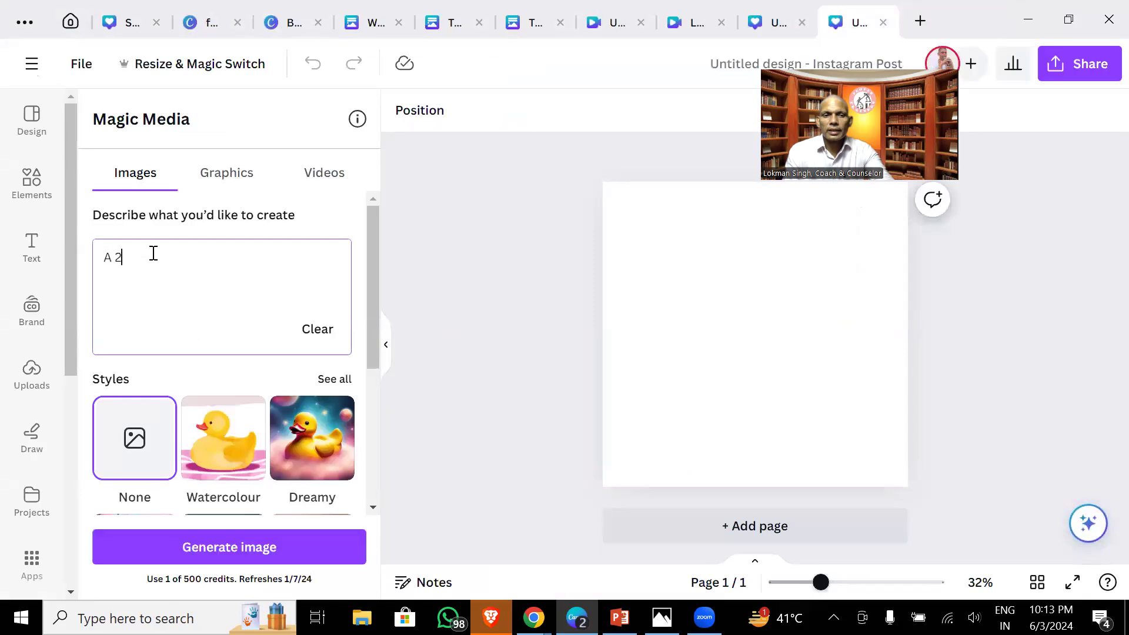
type("5 years old indian won")
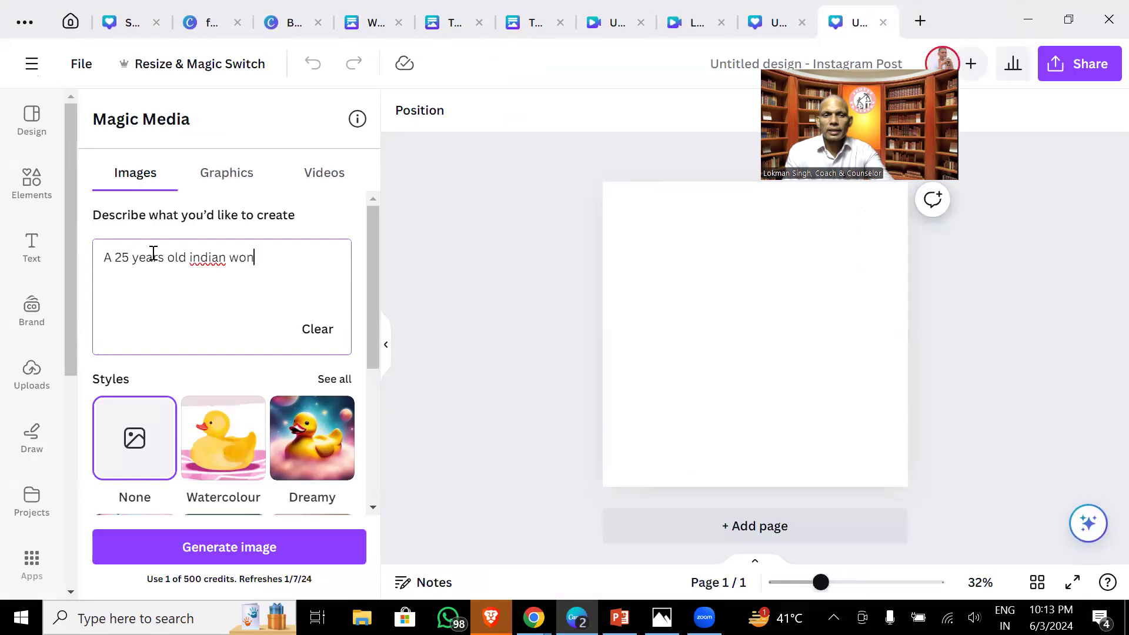
key("BackSpace")
type("men in ")
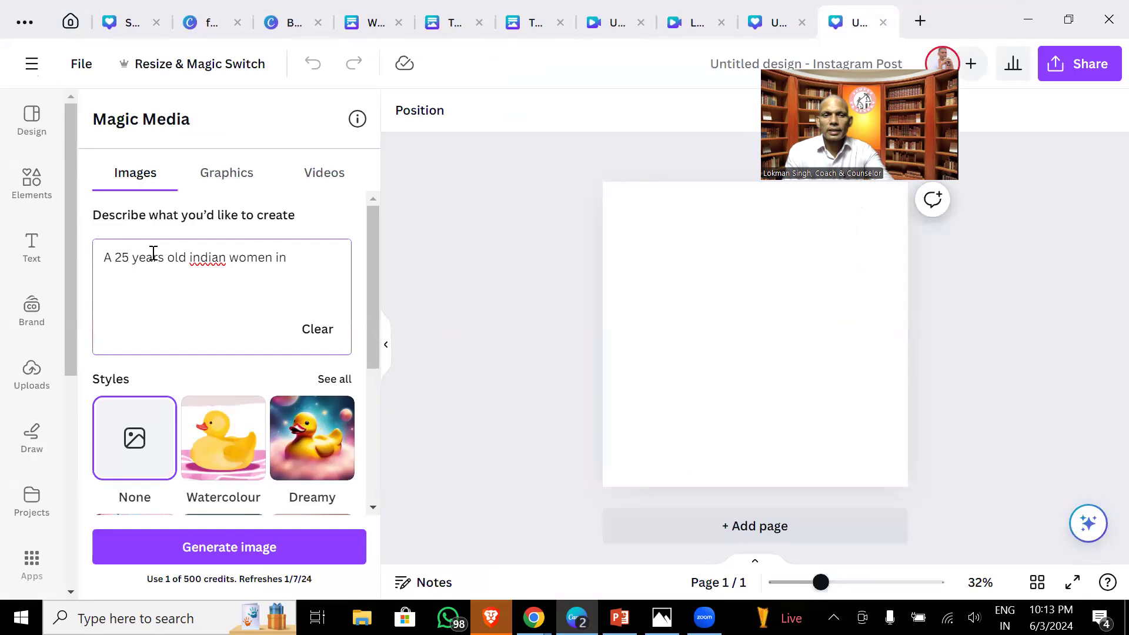
type("h")
key("BackSpace")
key("BackSpace")
key("BackSpace")
key("BackSpace")
type("standing in front of")
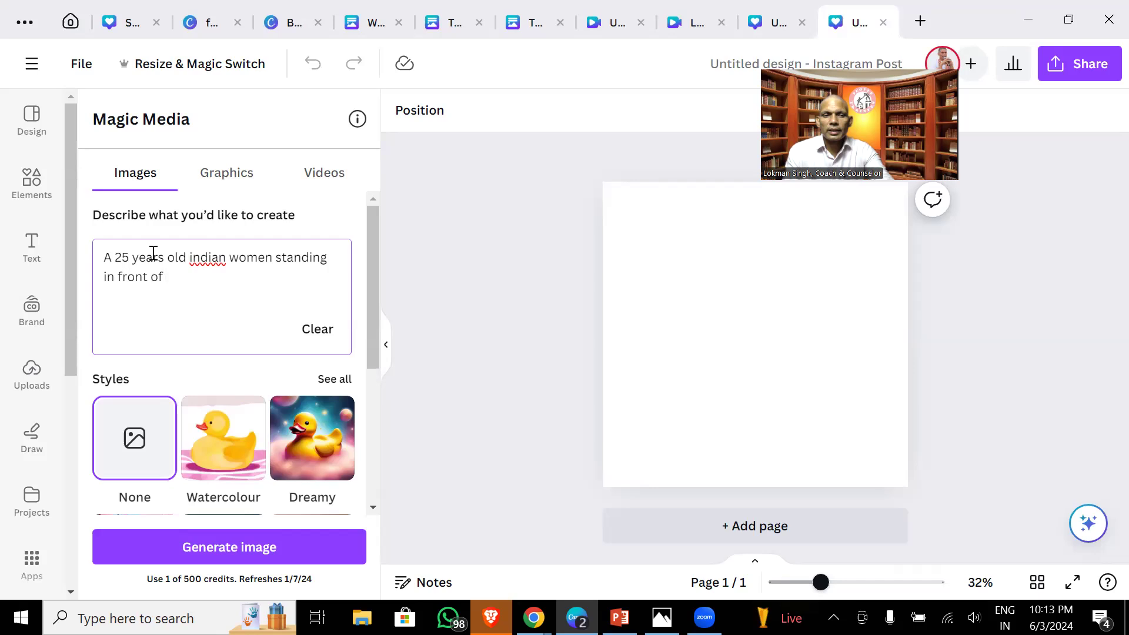
type(" Red Fort, new")
key("BackSpace")
key("BackSpace")
key("BackSpace")
key("BackSpace")
type("new Delhi.")
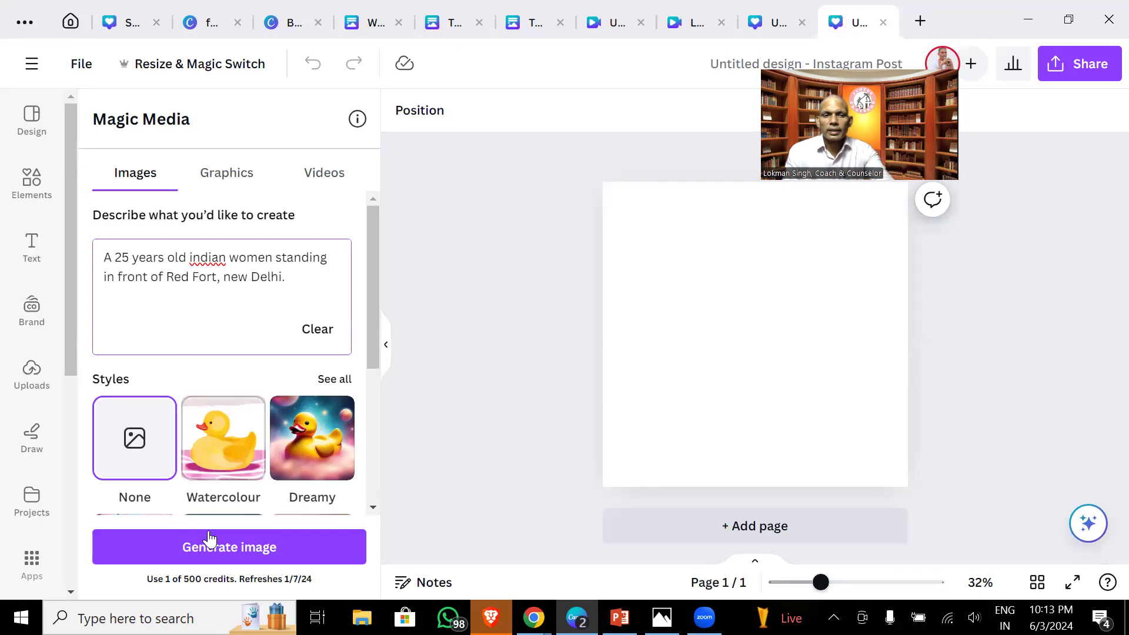
- Generate Photo-style images from the prompt and add the first result to the page
left_click_drag(381, 347, 379, 412)
left_click(308, 428)
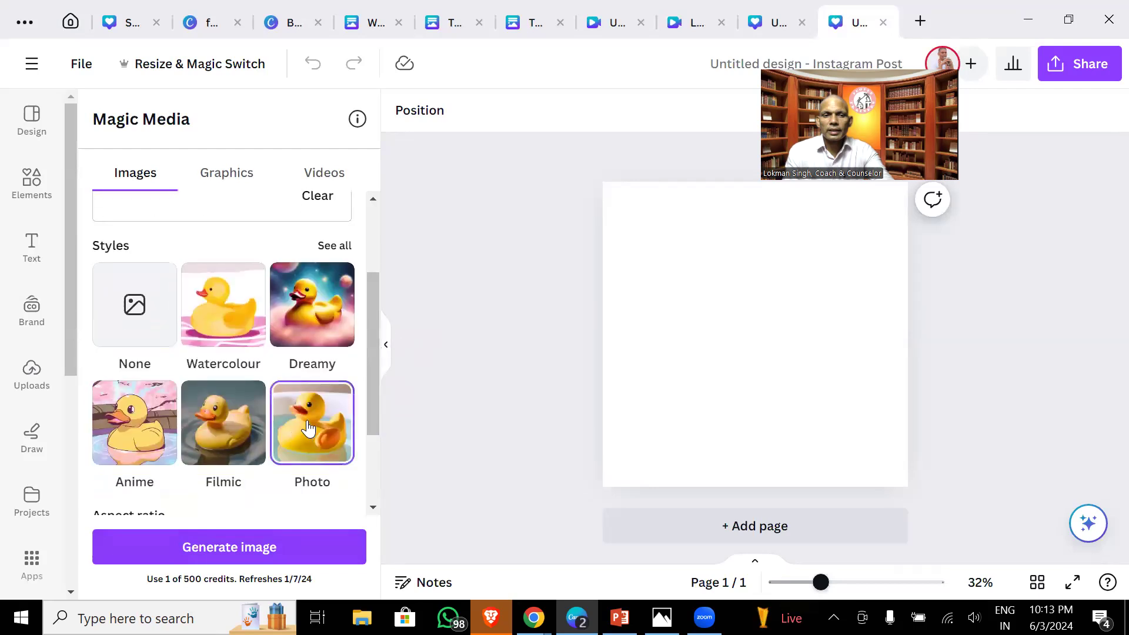
left_click(271, 546)
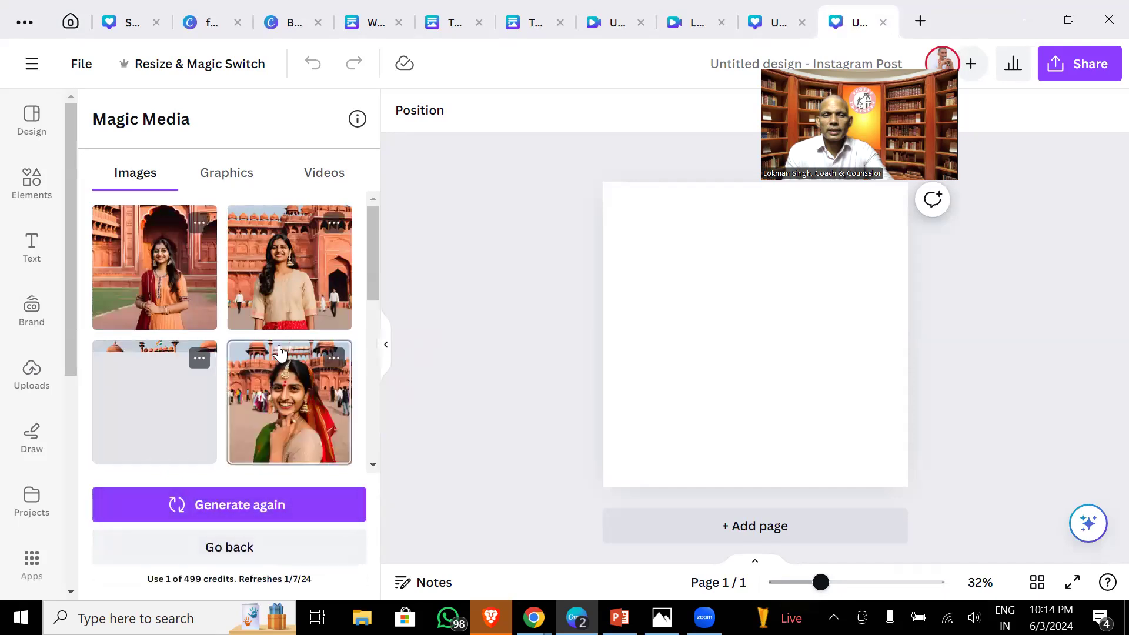
left_click(147, 290)
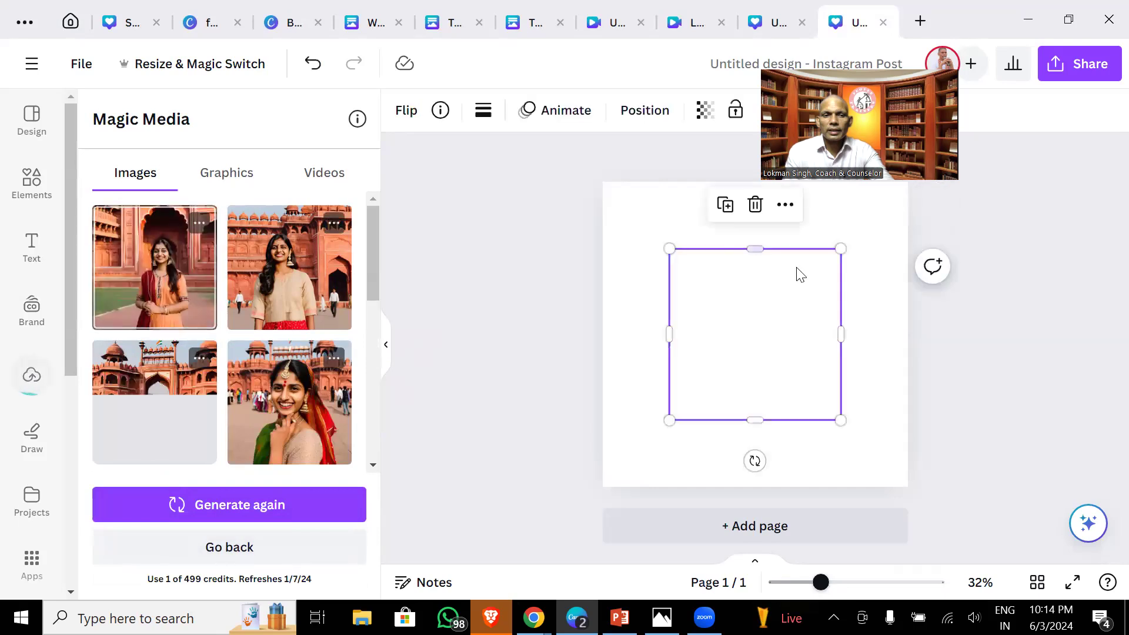
- Enlarge the first photo to cover page 1, then add a page and the beige-dress photo
left_click_drag(764, 294, 827, 220)
left_click_drag(735, 345, 623, 497)
left_click(691, 529)
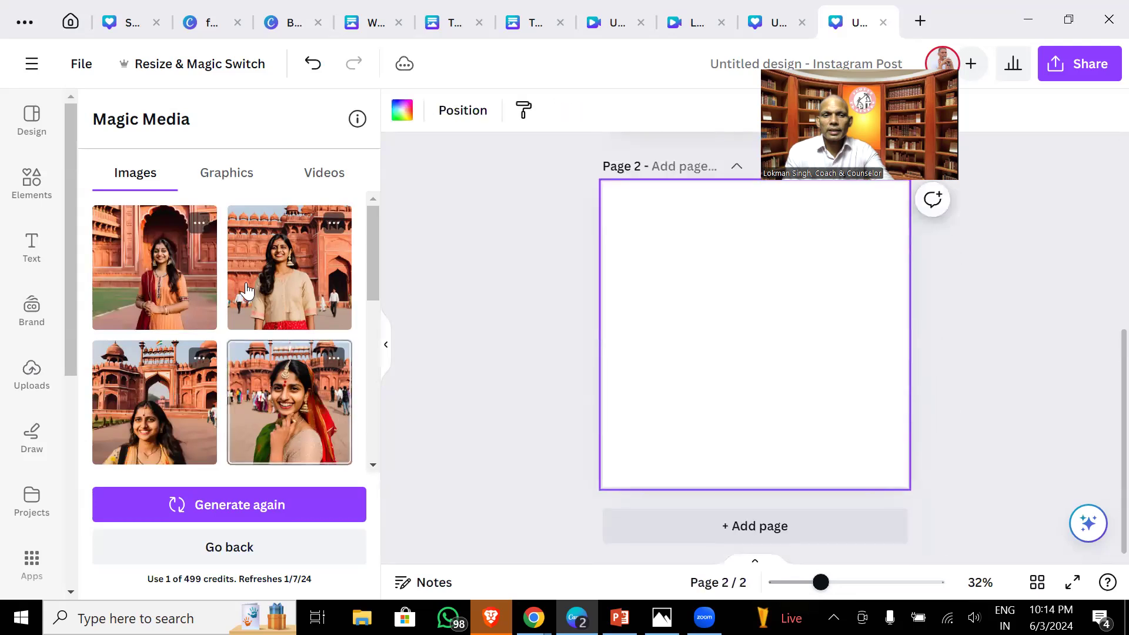
left_click(264, 275)
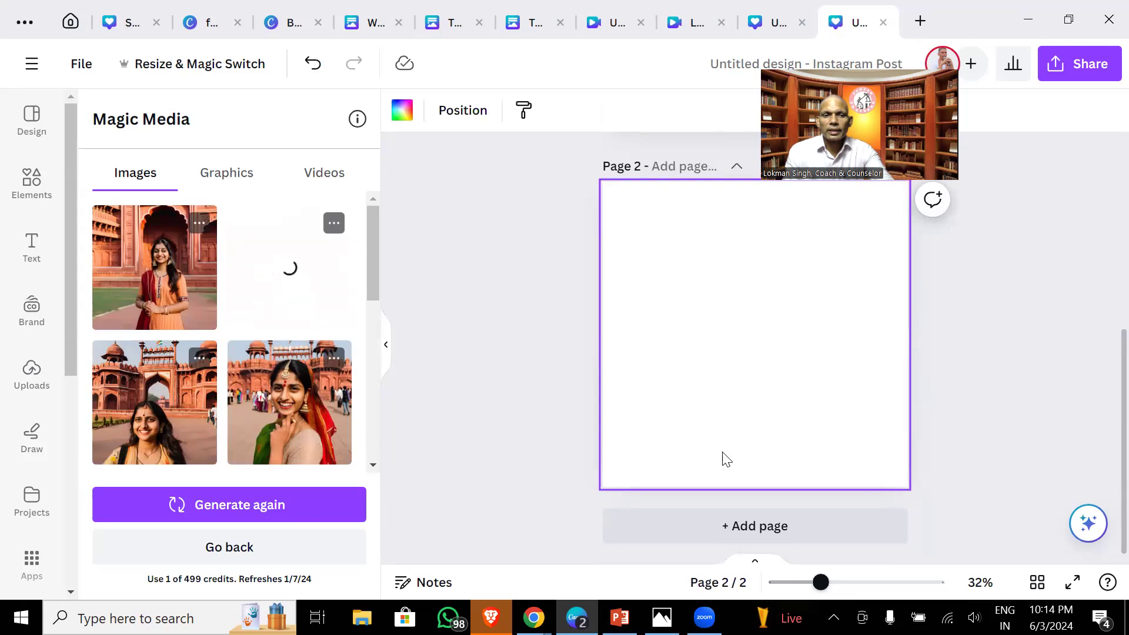
- Add another page, remove the extra portrait, and enlarge the generated photo to fill page 4
left_click(735, 525)
left_click(135, 419)
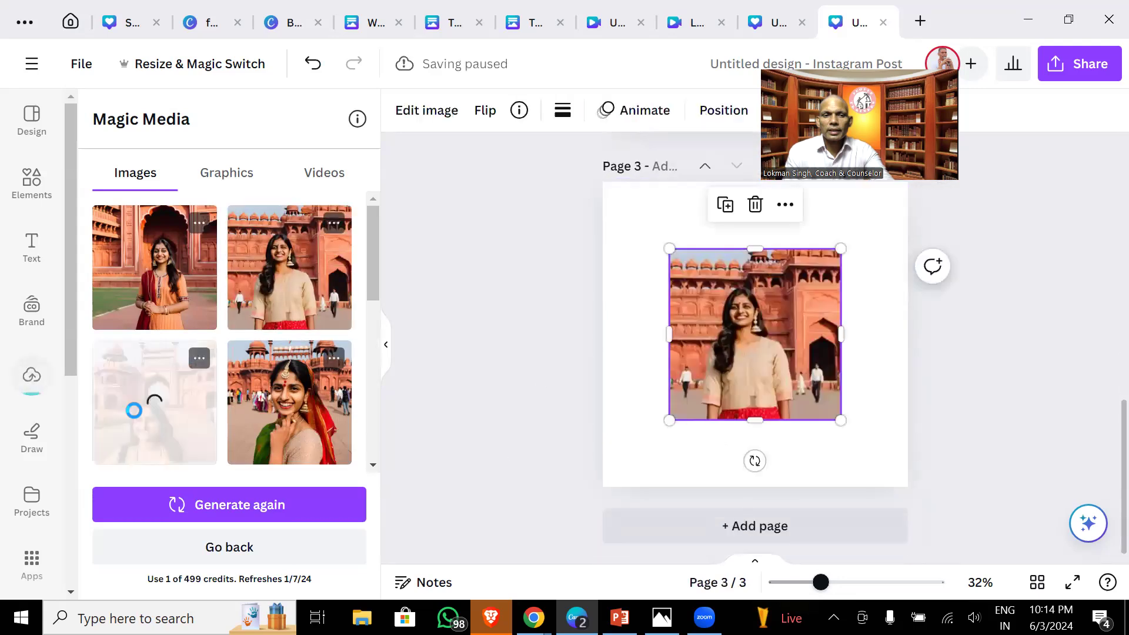
left_click(301, 411)
left_click_drag(788, 357, 854, 292)
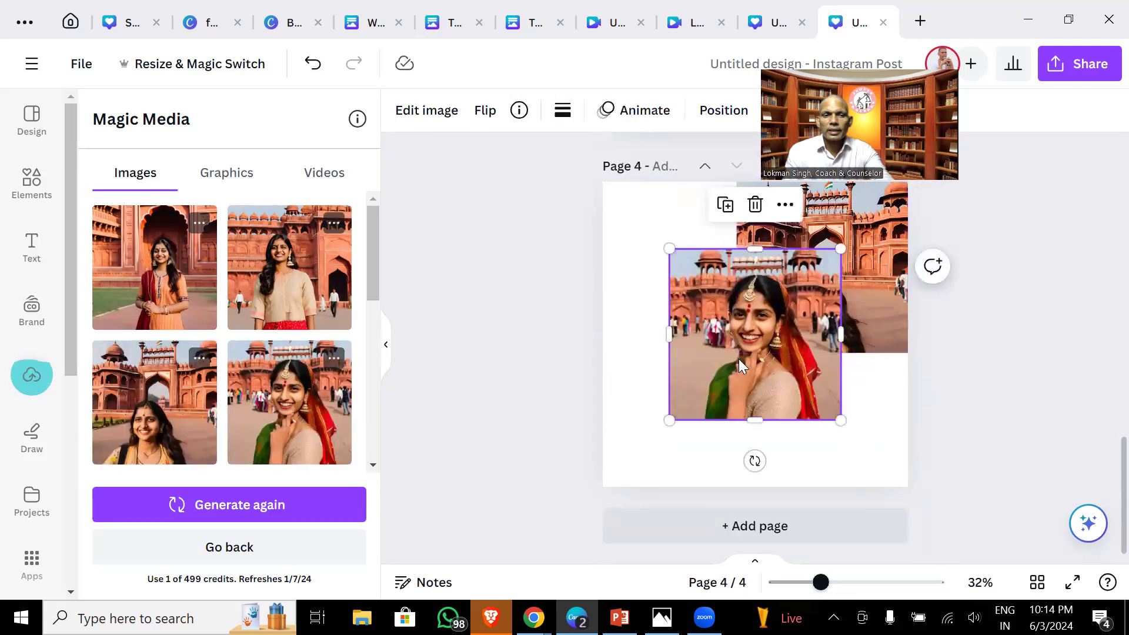
key("Delete")
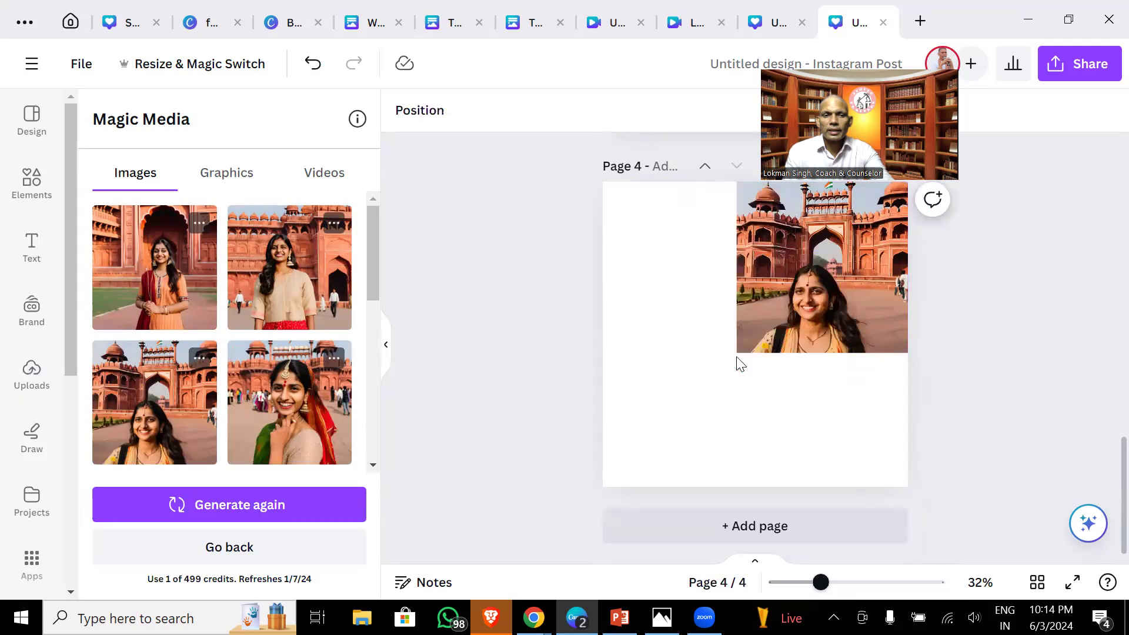
left_click(755, 332)
left_click_drag(735, 354, 603, 486)
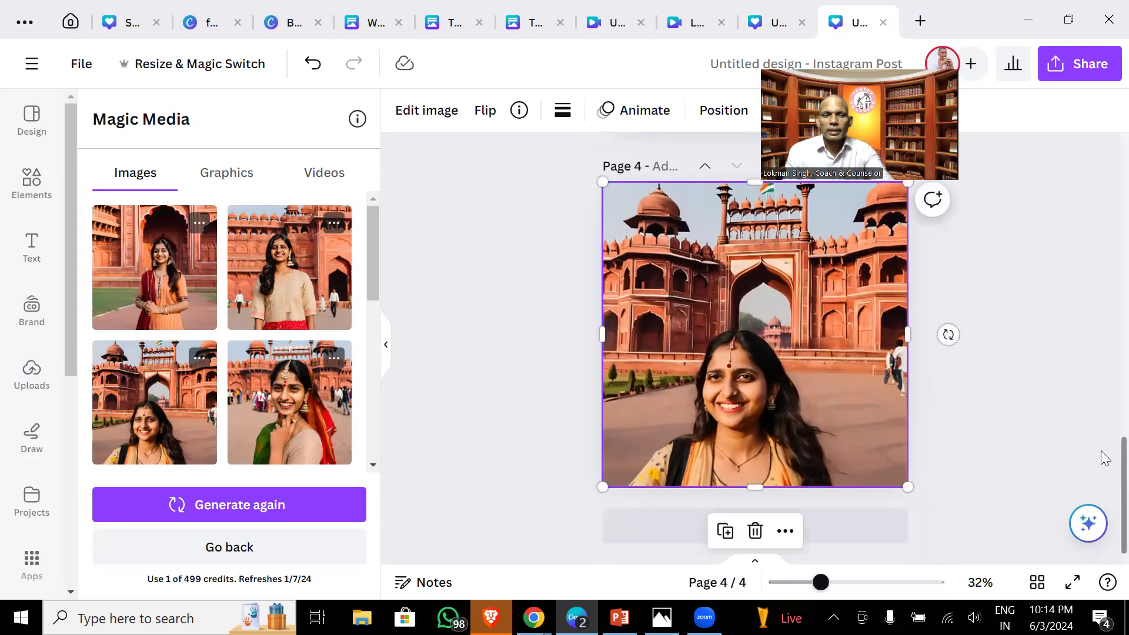
- Enlarge the beige-dress photo on page 3 to fill the page
scroll(1103, 429, "up", 5)
scroll(1102, 348, "up", 1)
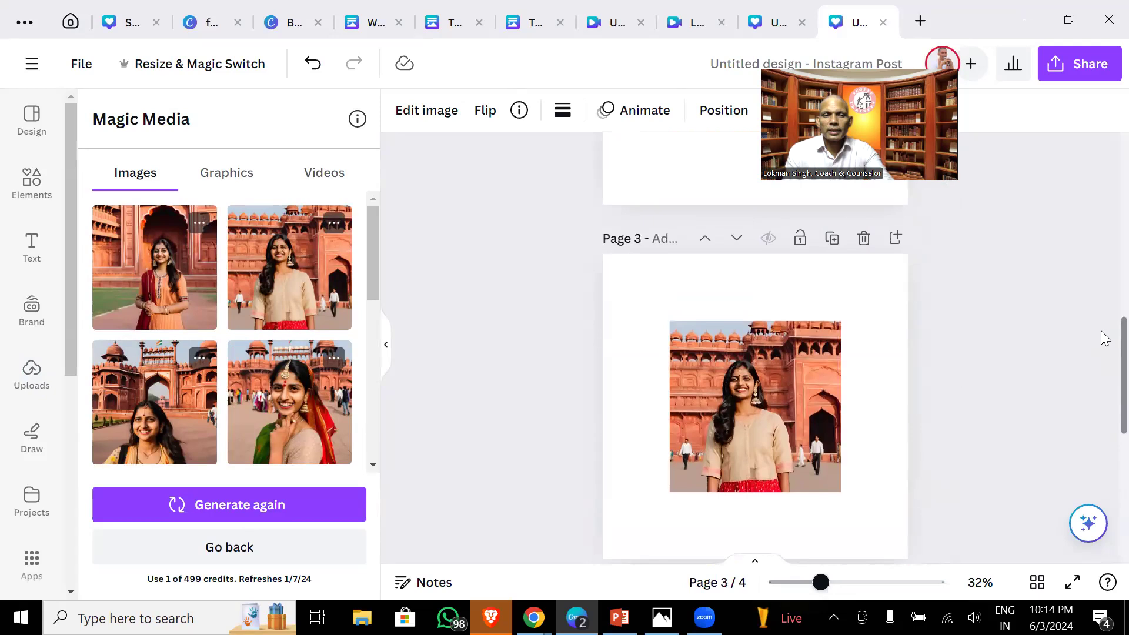
left_click(760, 396)
left_click_drag(759, 397, 825, 324)
left_click_drag(670, 535, 602, 559)
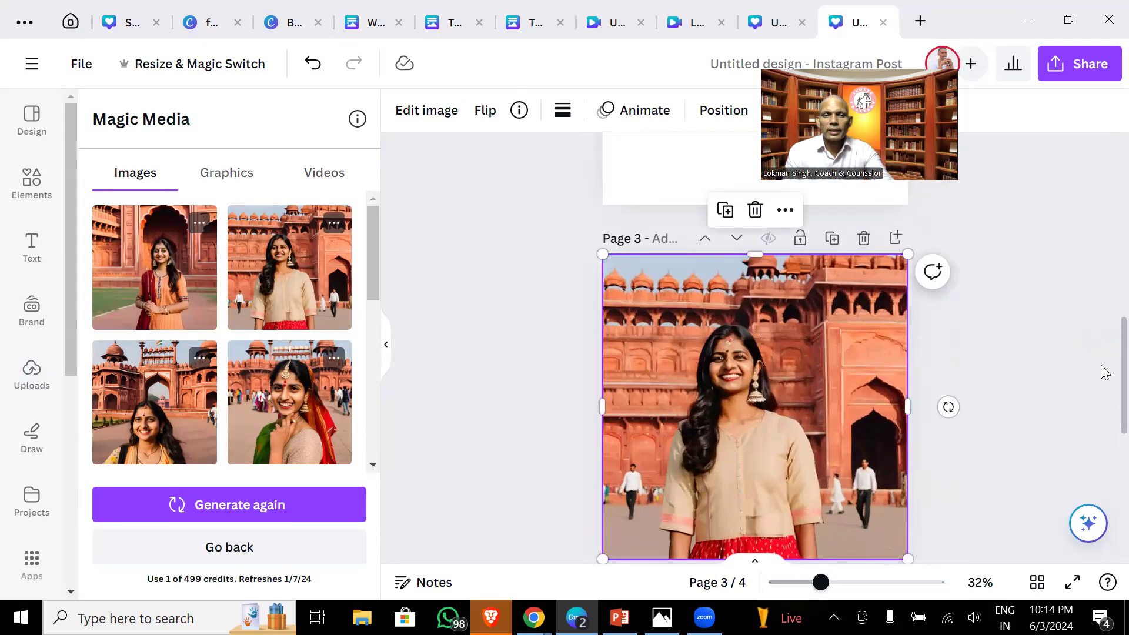
- Place the red-scarf portrait on page 2 and enlarge it to cover the page
scroll(1103, 341, "up", 6)
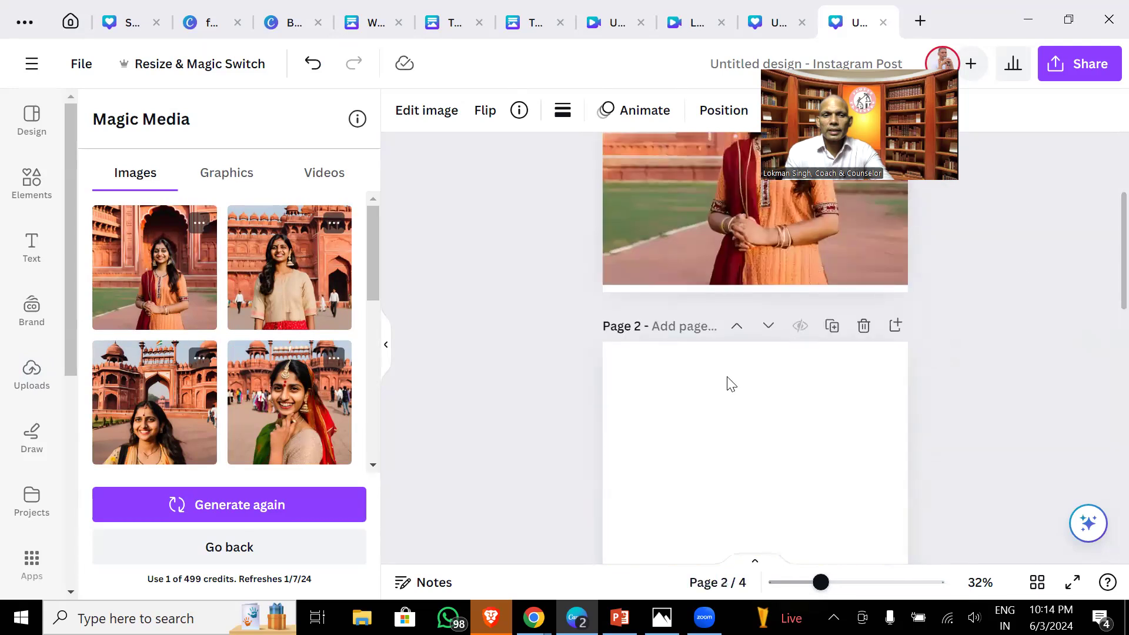
left_click(295, 429)
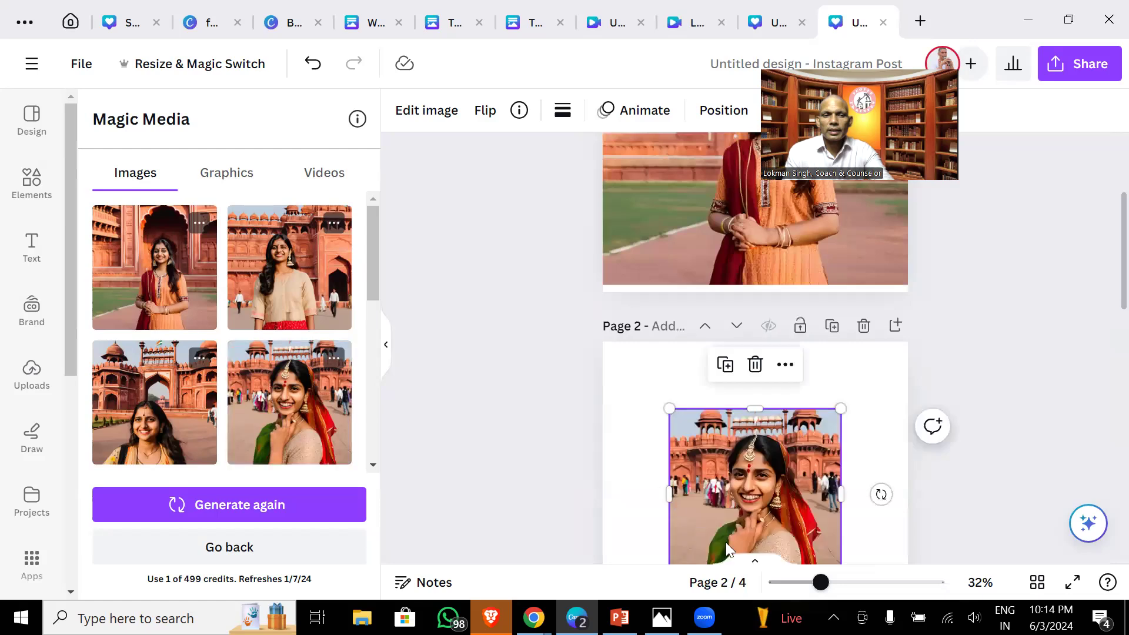
left_click_drag(762, 521, 826, 452)
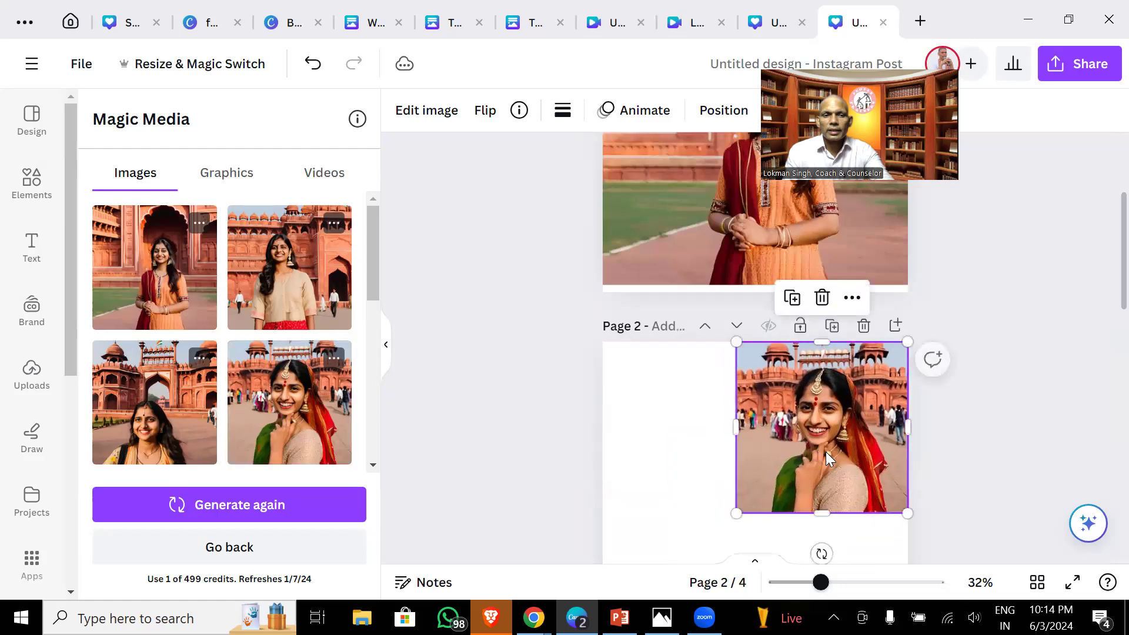
left_click_drag(735, 511, 562, 588)
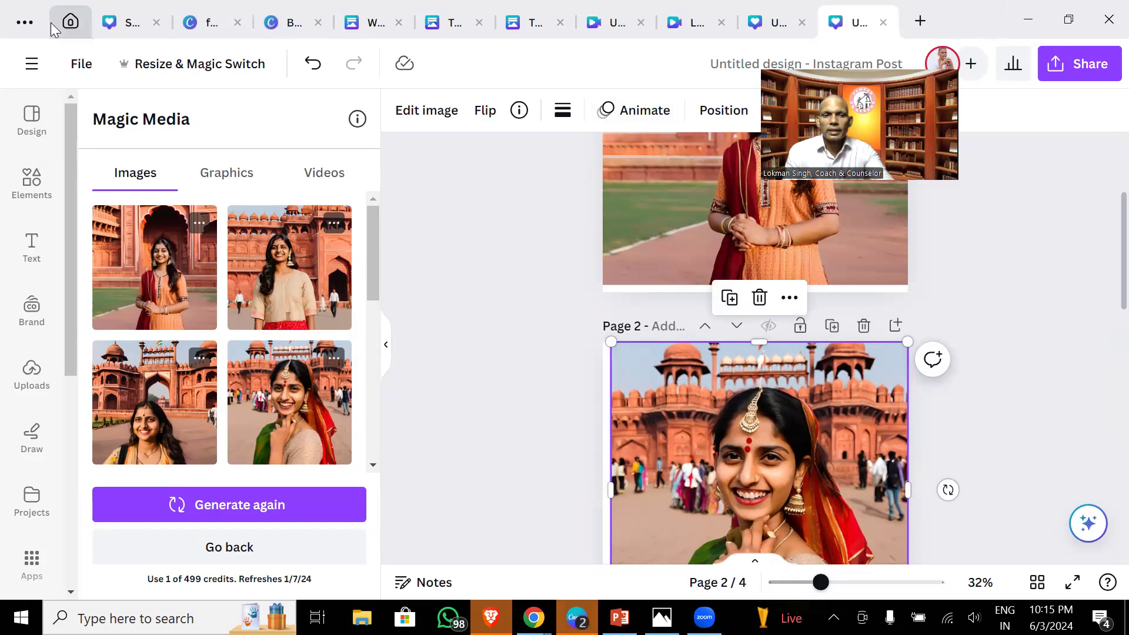
left_click(67, 22)
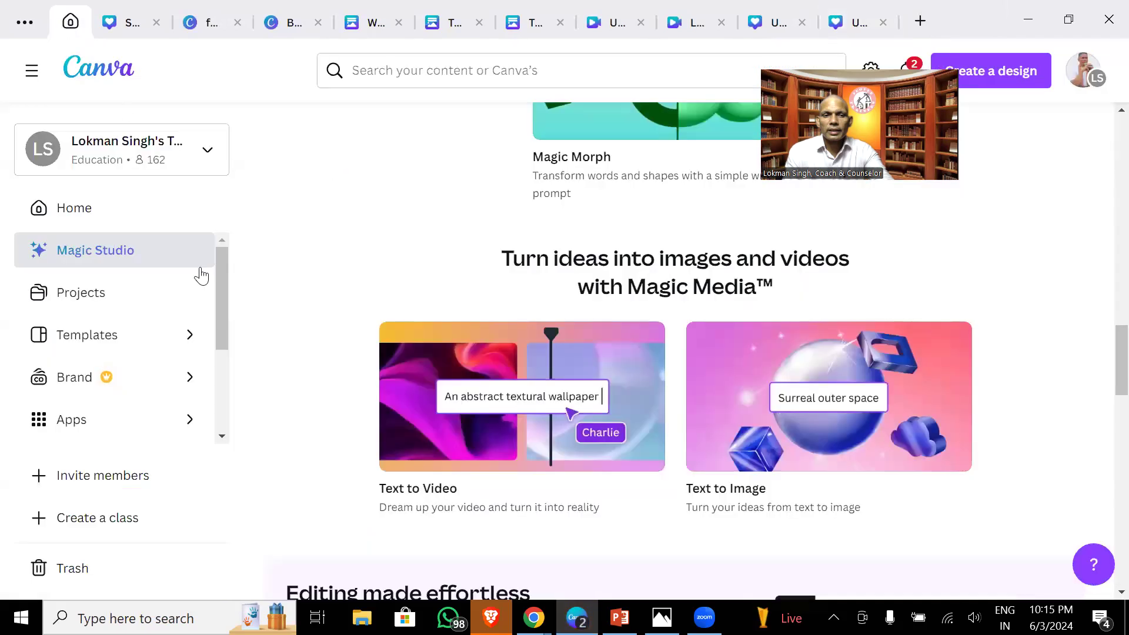
- Go to Home and browse the Docs, Whiteboards, Presentations and Social media template categories
left_click(71, 209)
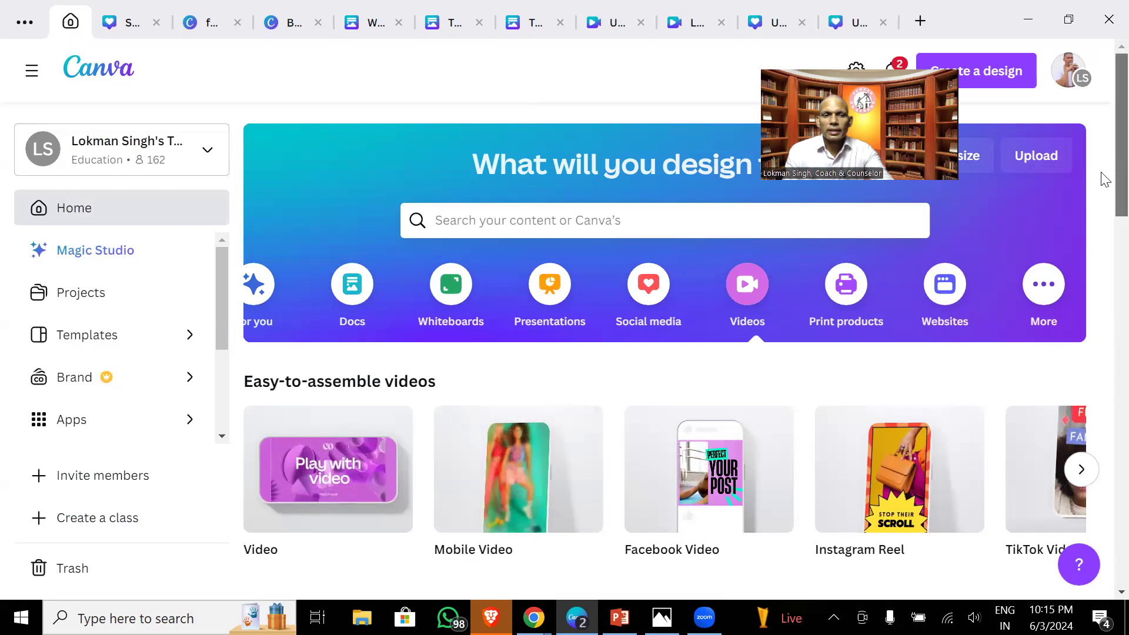
scroll(1102, 200, "down", 3)
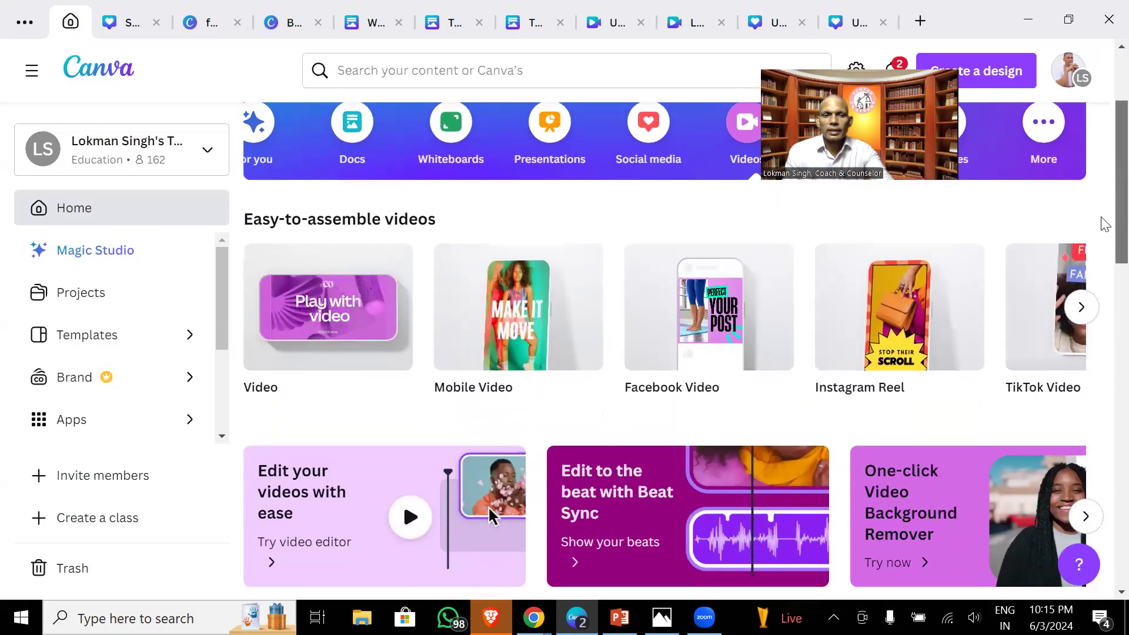
scroll(1104, 218, "up", 1)
left_click(339, 170)
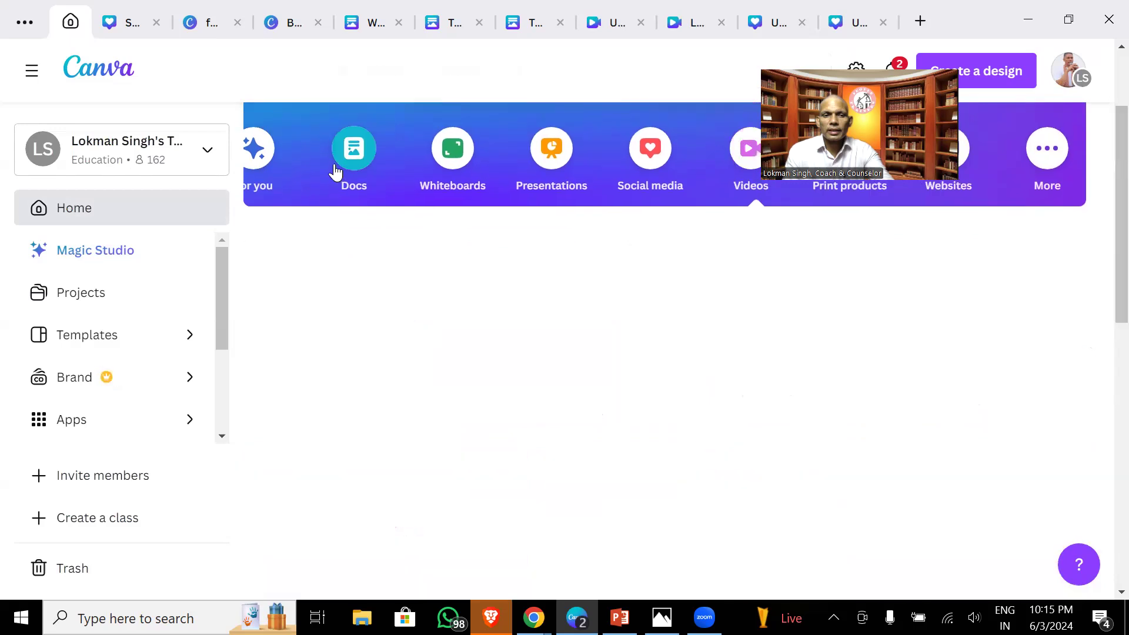
left_click(452, 161)
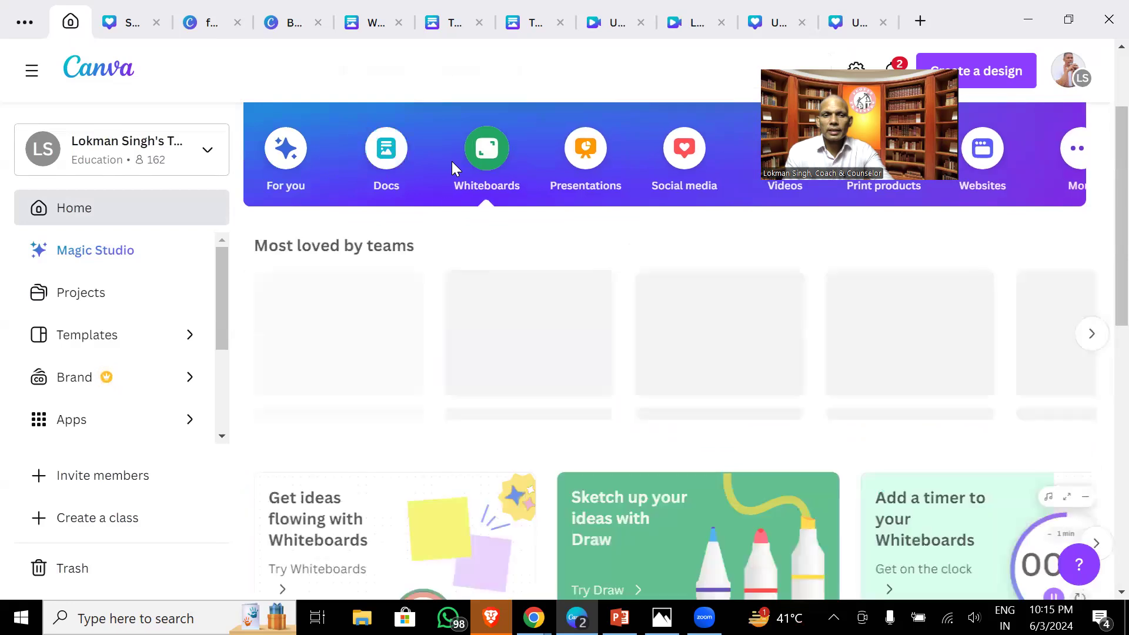
left_click(577, 179)
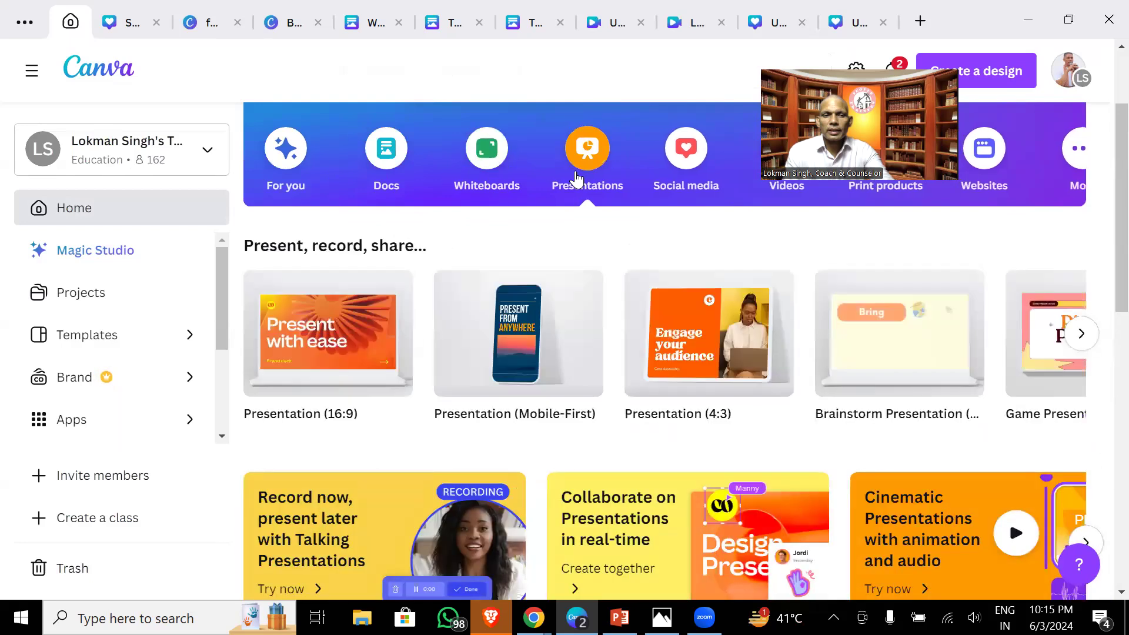
left_click(685, 182)
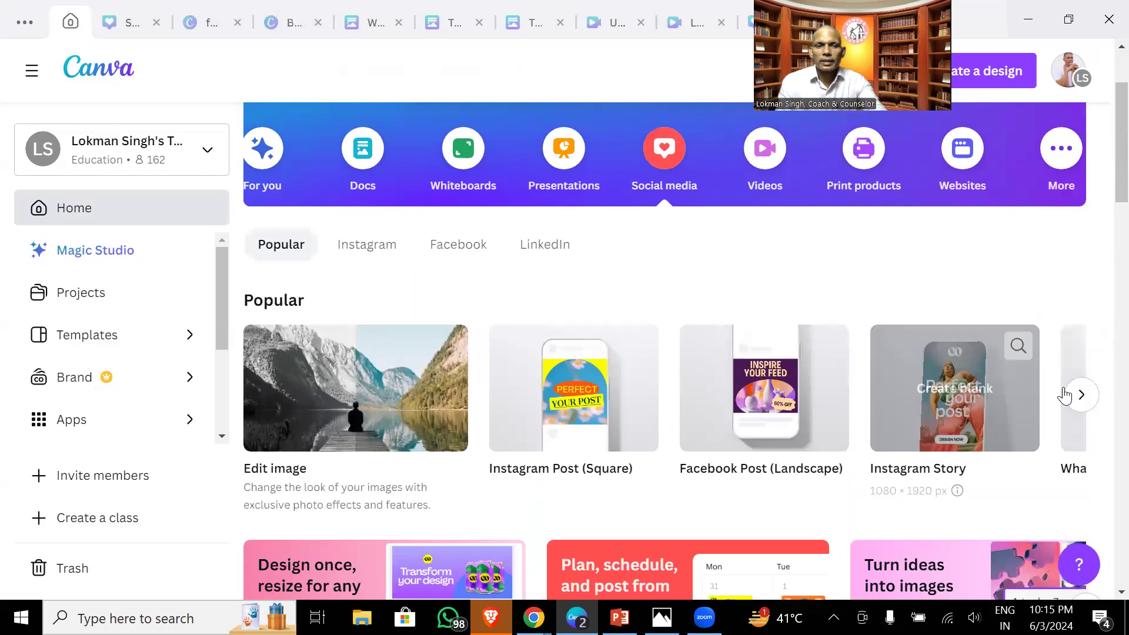
- Browse more social media formats, then Print products, ending on the Presentations category
left_click(1077, 396)
left_click(1077, 395)
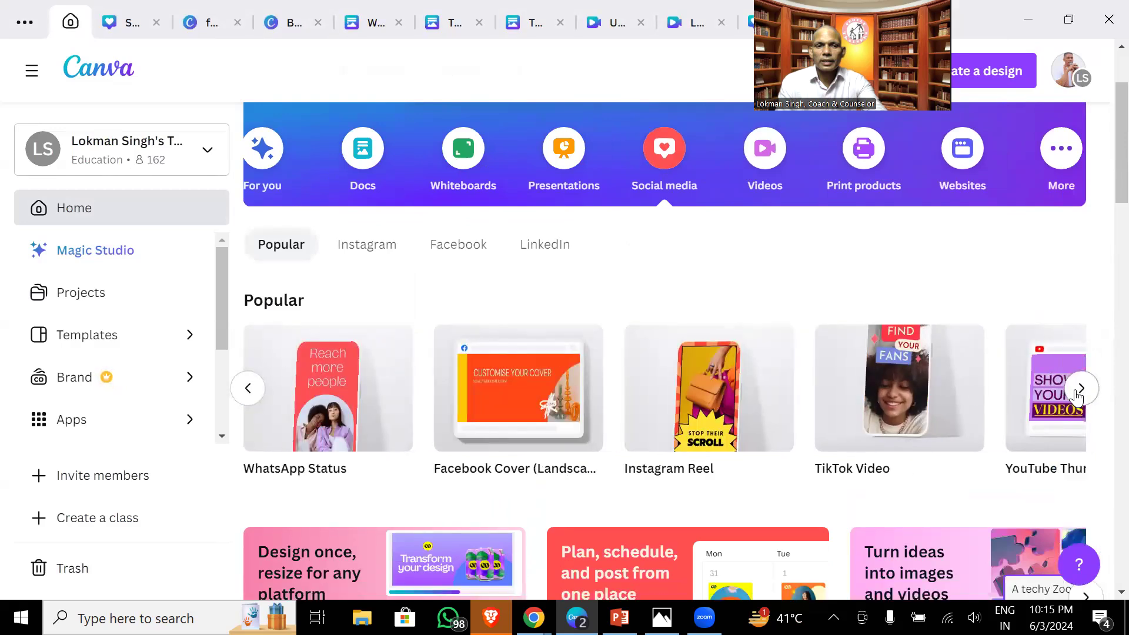
left_click(1081, 389)
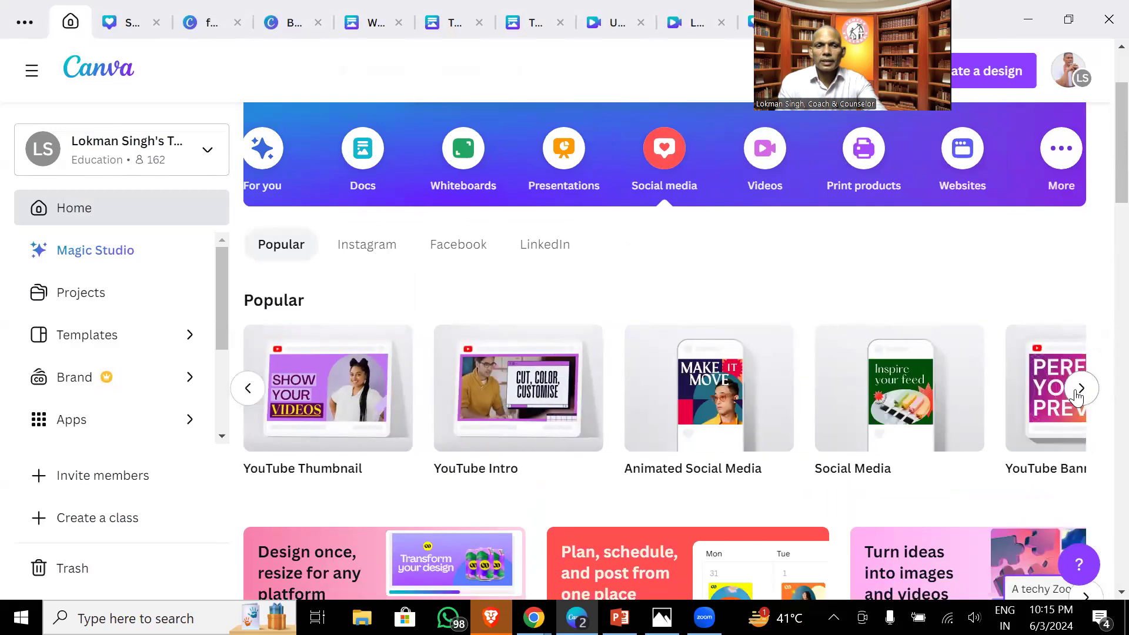
left_click(1080, 389)
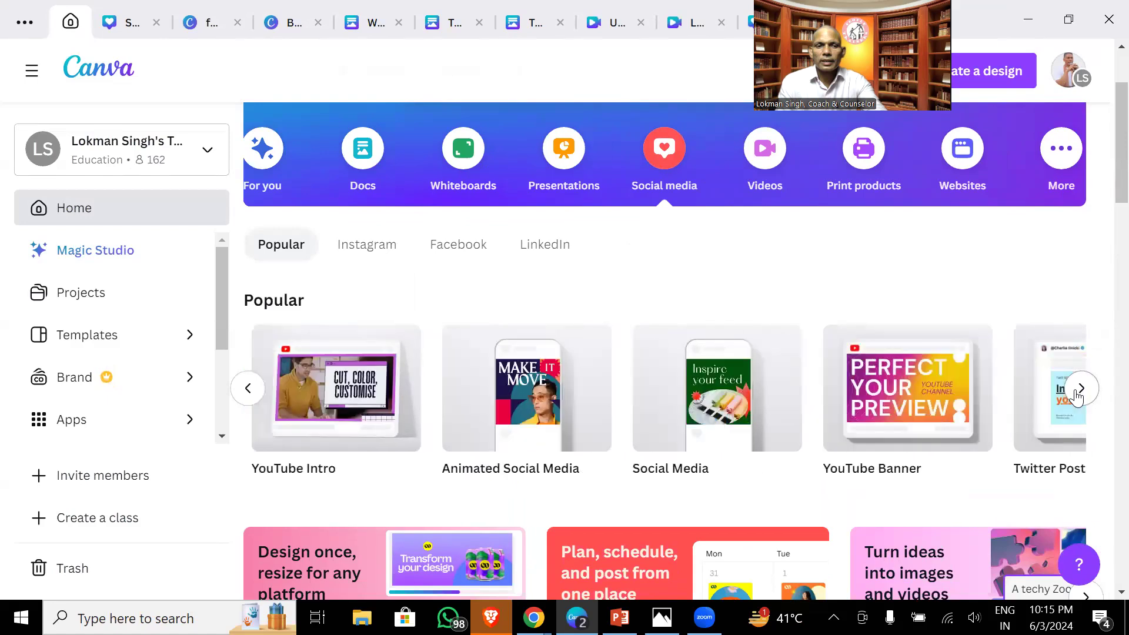
left_click(1077, 397)
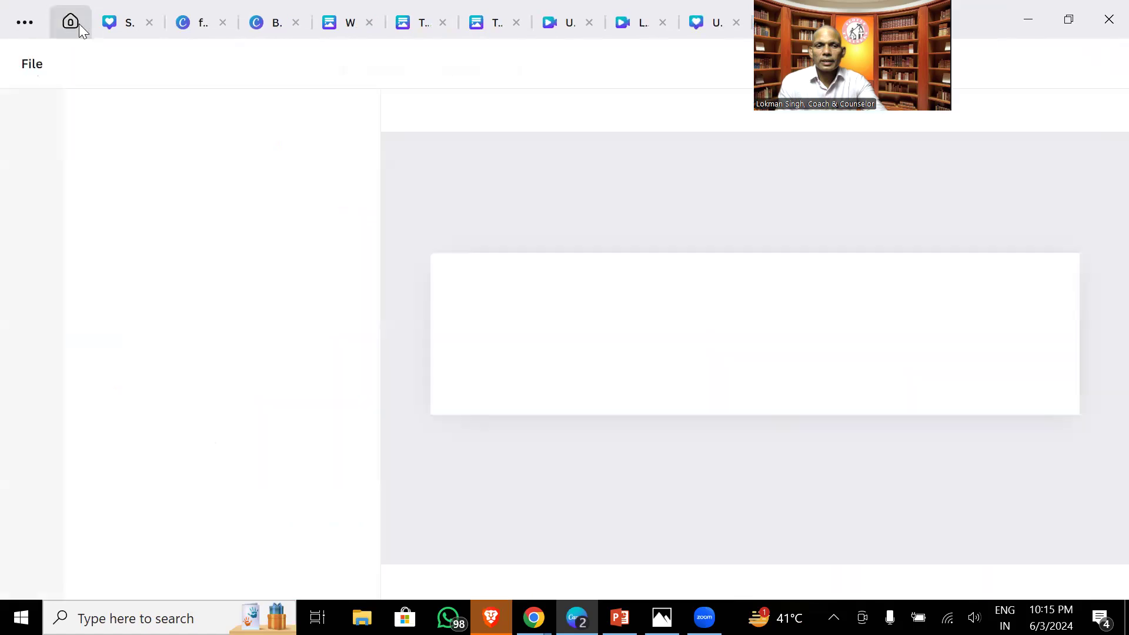
left_click(77, 23)
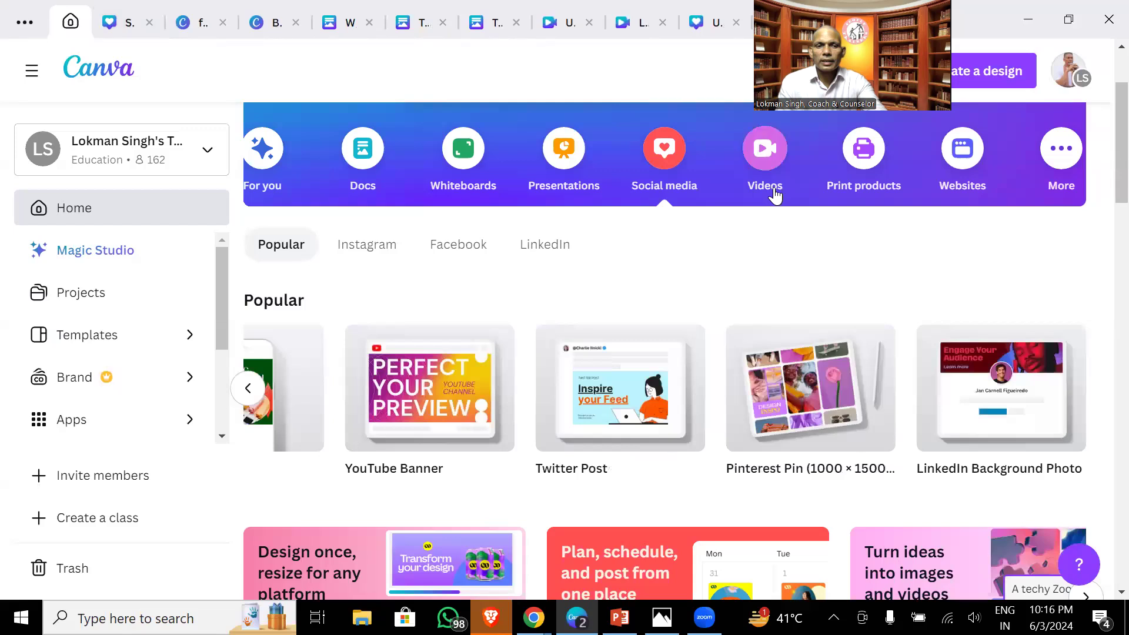
left_click(846, 194)
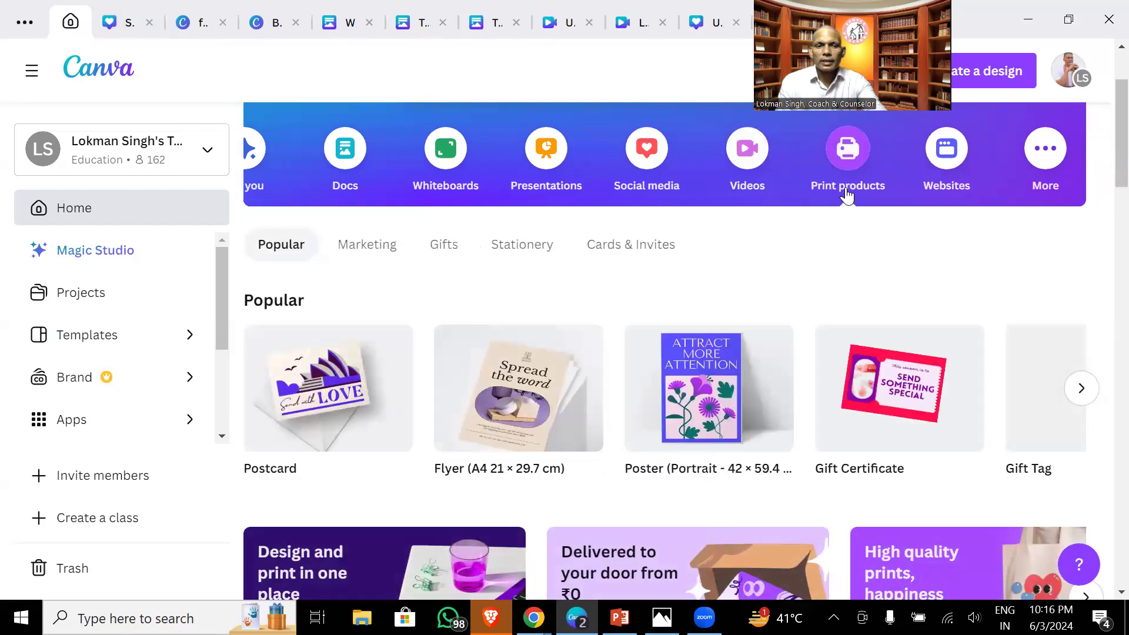
left_click(1085, 395)
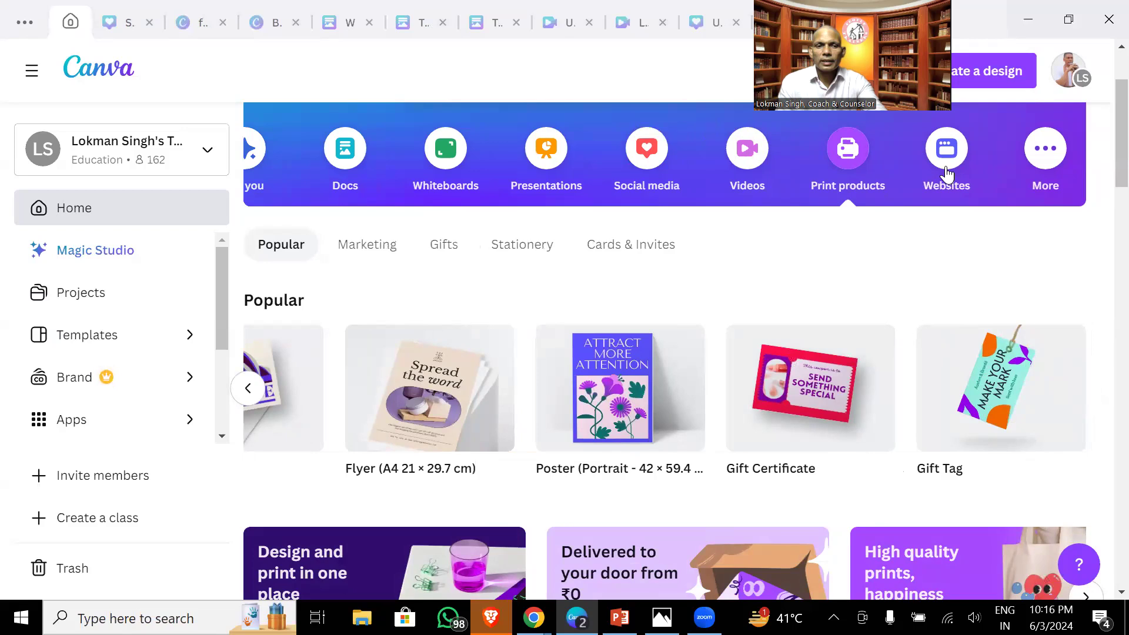
left_click(524, 190)
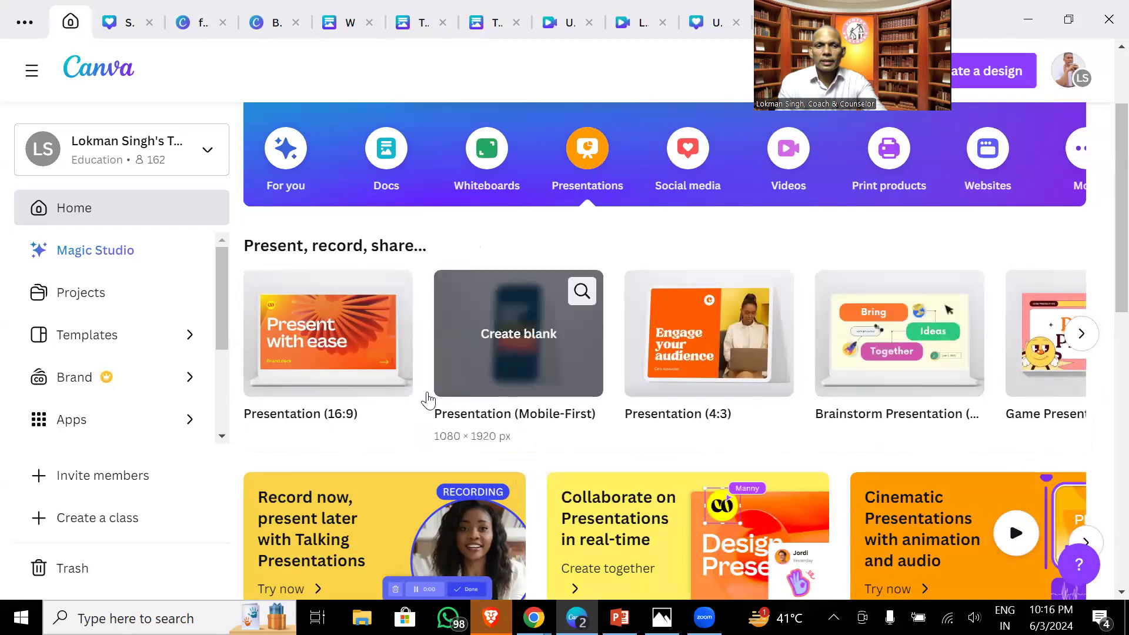
- Create a blank Presentation (16:9) and apply all 10 pages of the 'Grow your skills' course template
left_click(331, 364)
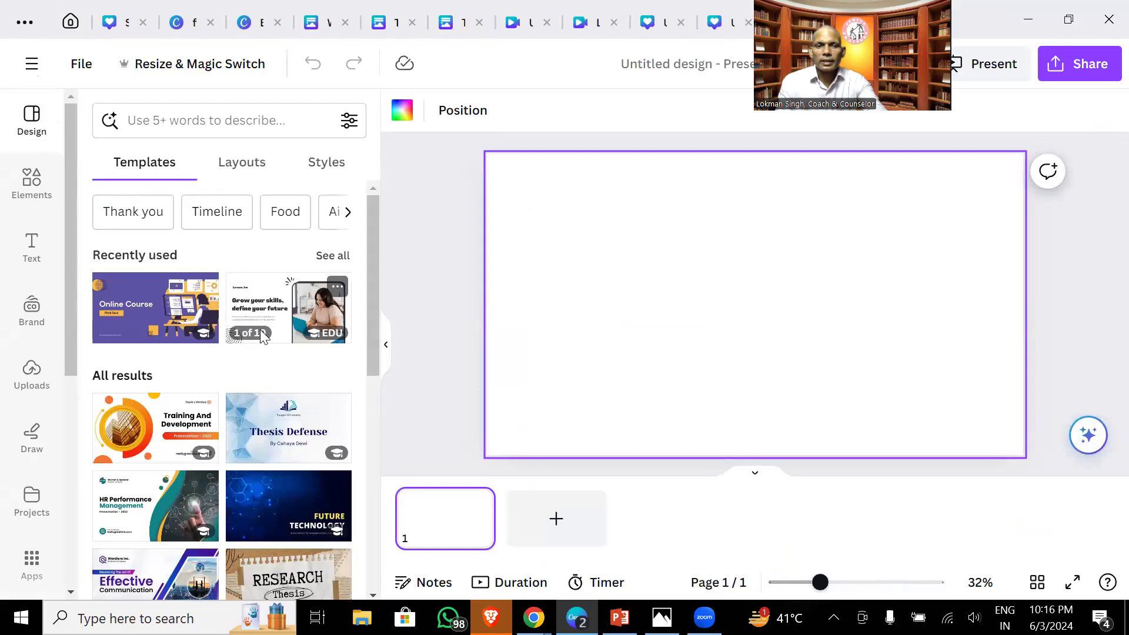
left_click(290, 315)
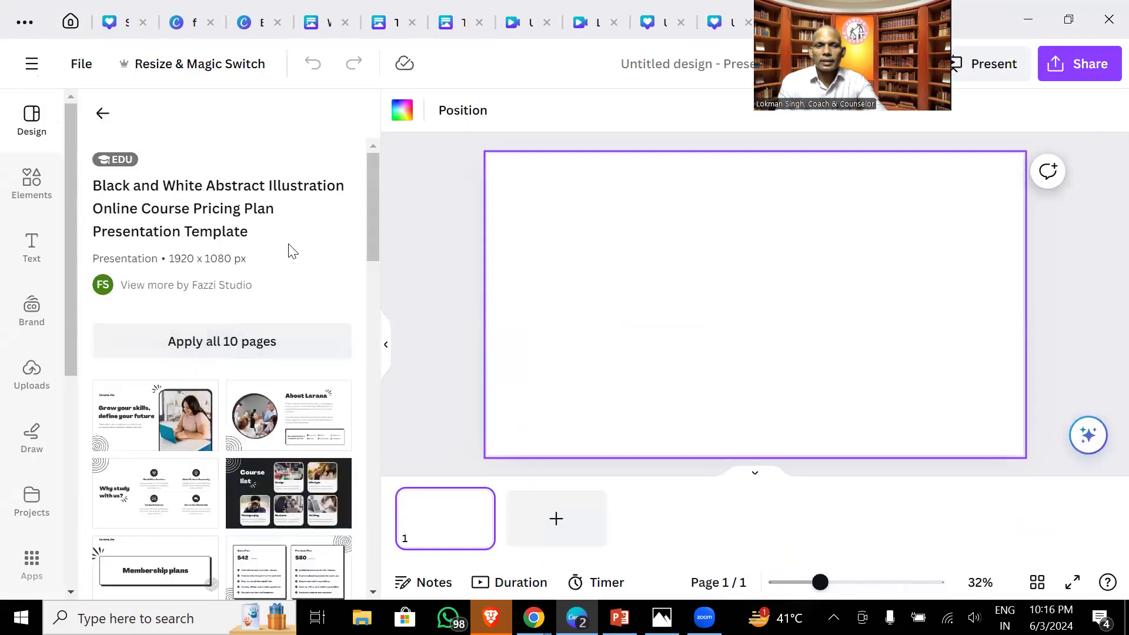
left_click(196, 350)
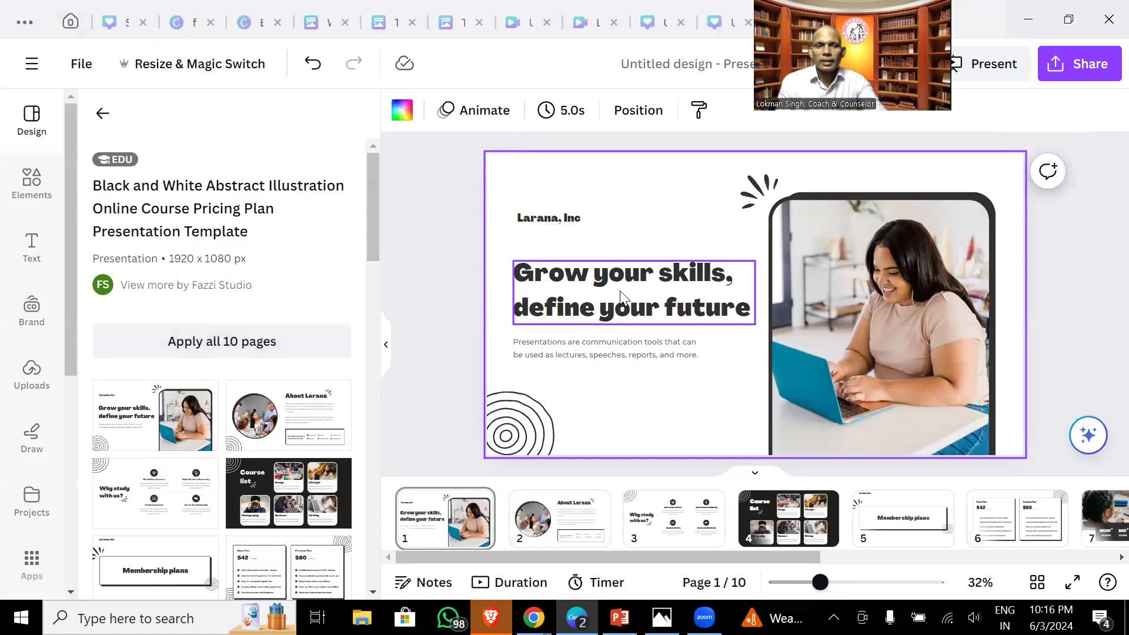
- Select page 3 and start the presentation in Present full screen mode
left_click(628, 348)
left_click(911, 287)
left_click(697, 532)
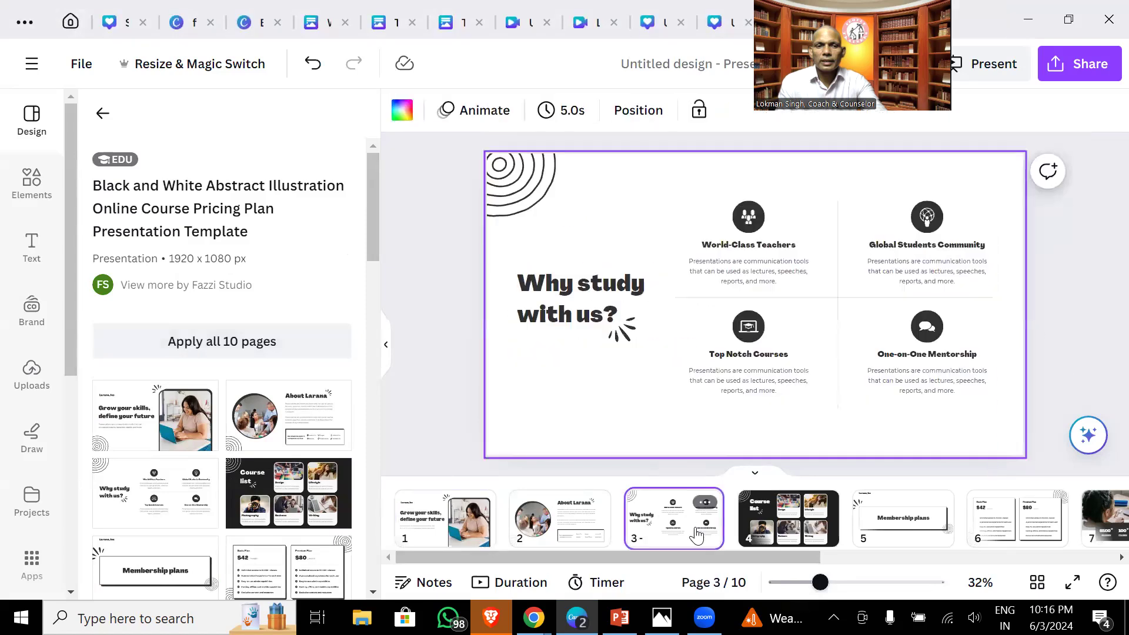
left_click(999, 75)
left_click(821, 187)
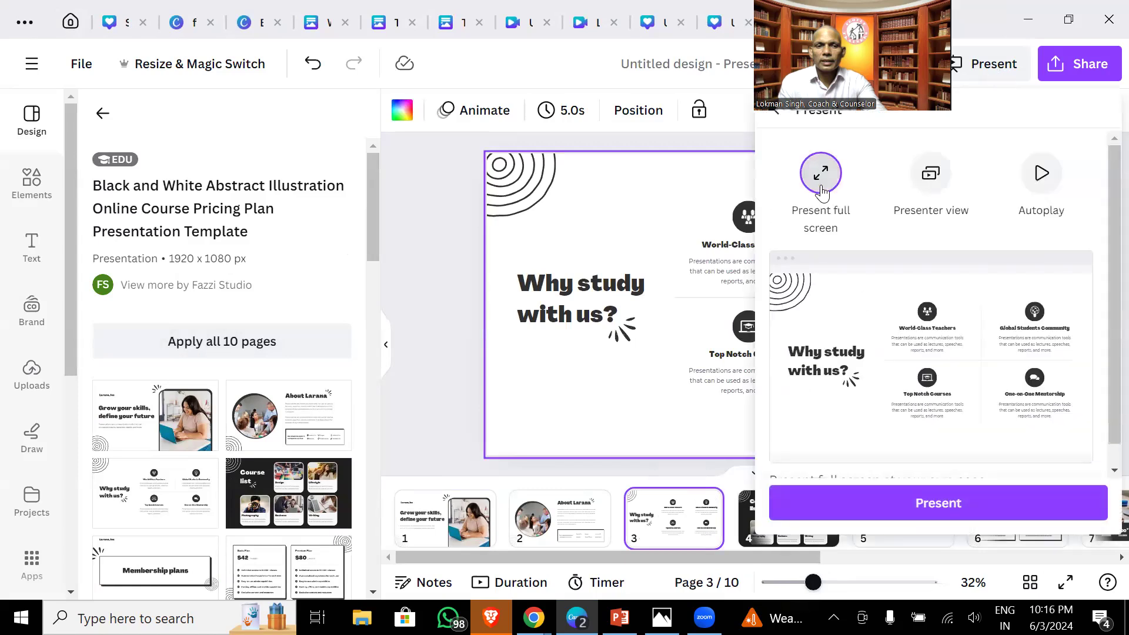
left_click(953, 502)
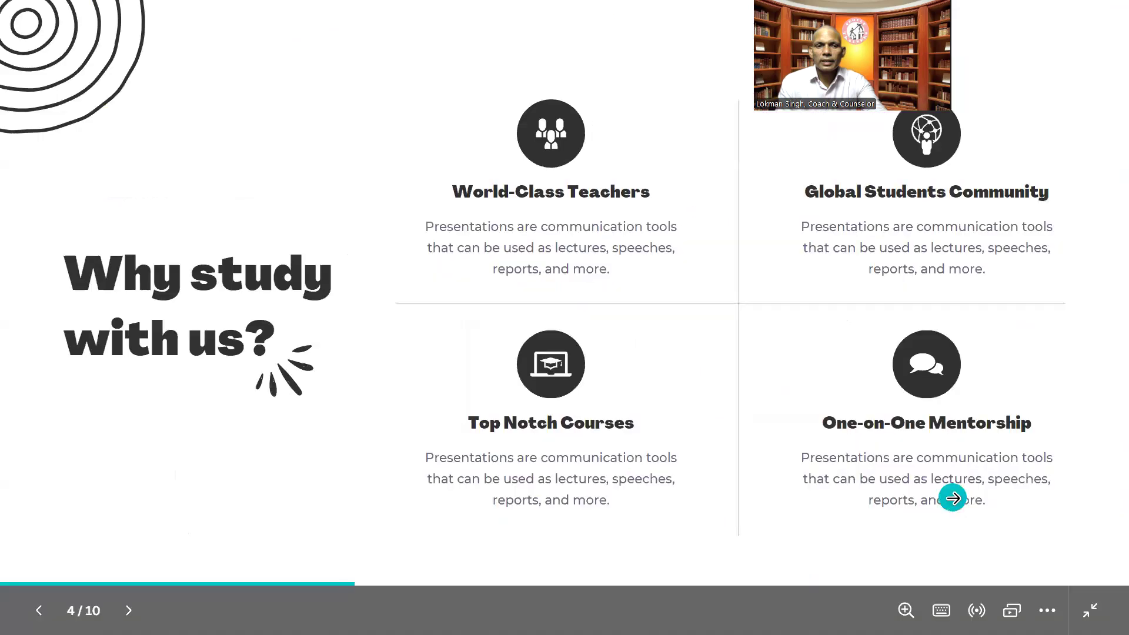
- Advance through Course list, Membership plans, pricing, stats, testimonial and Get in touch to Thank you, then exit
left_click(953, 501)
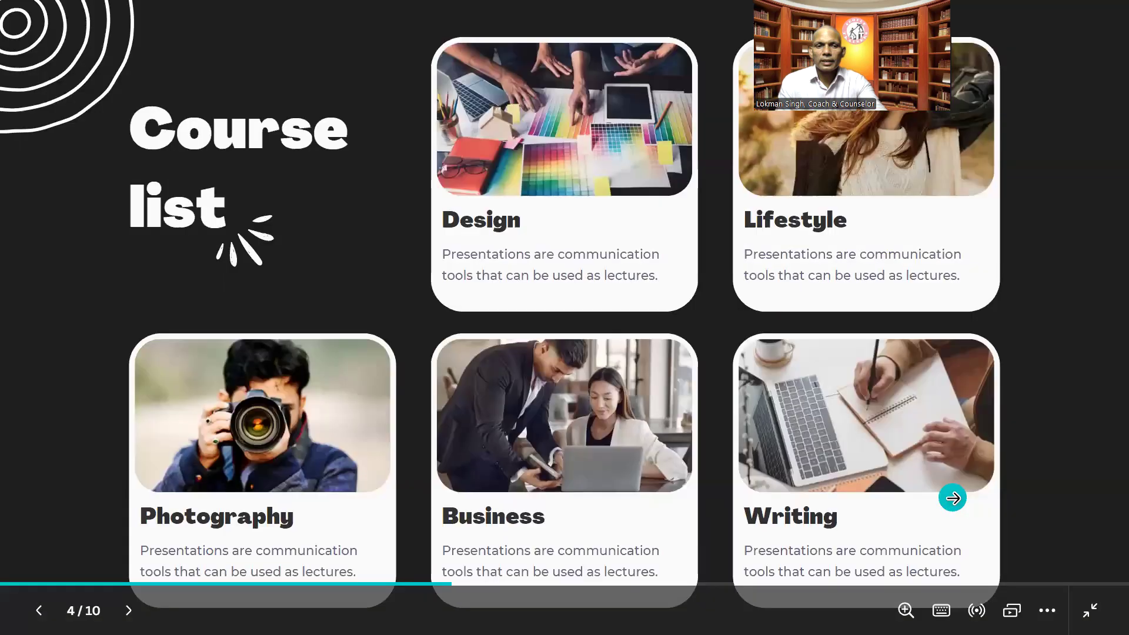
left_click(952, 501)
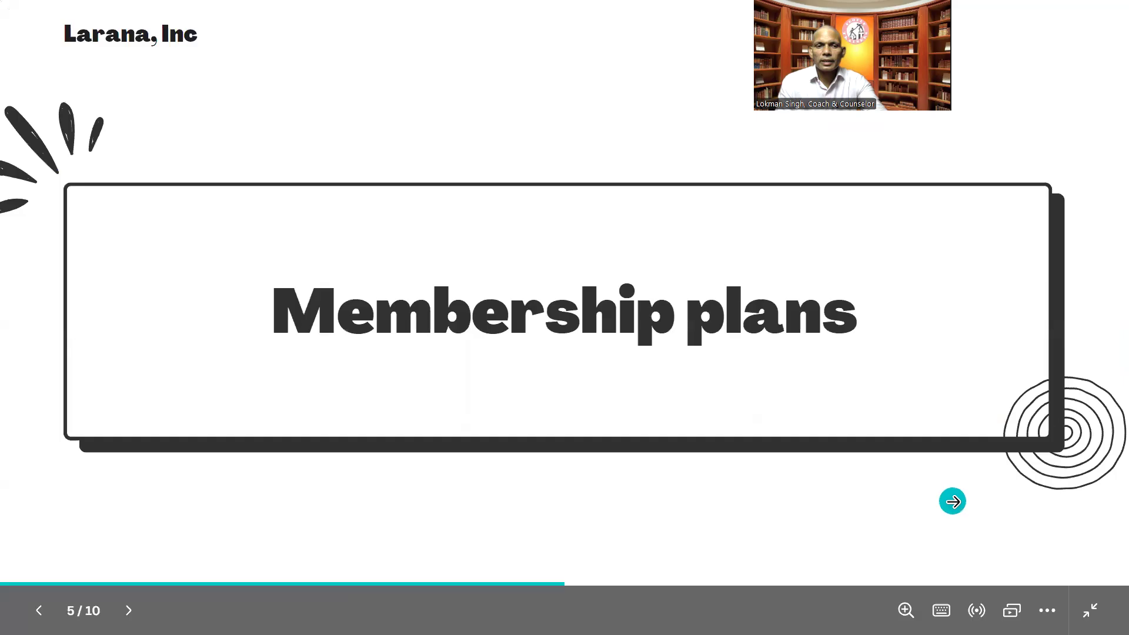
left_click(952, 501)
left_click(952, 501)
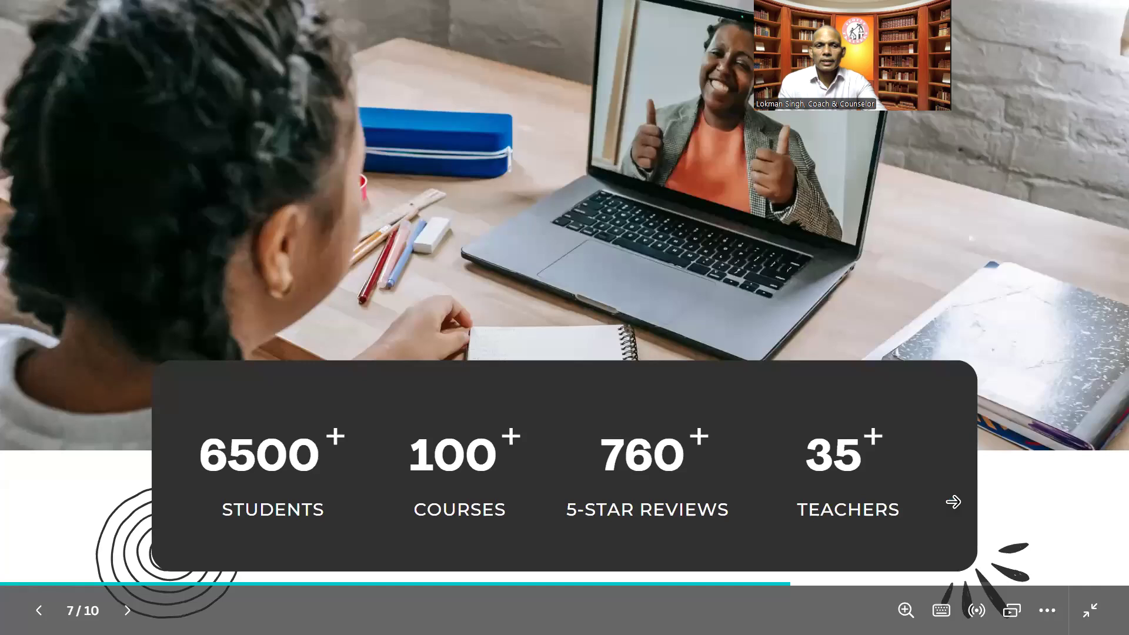
left_click(952, 501)
left_click(952, 501)
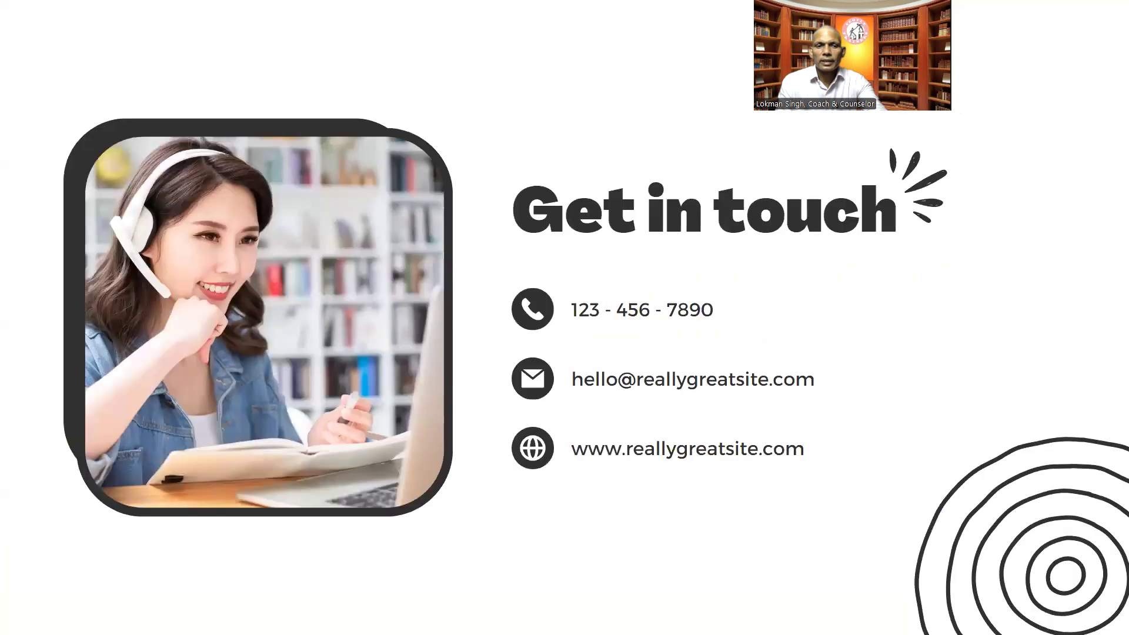
key("Right")
left_click(625, 242)
left_click(688, 105)
key("Escape")
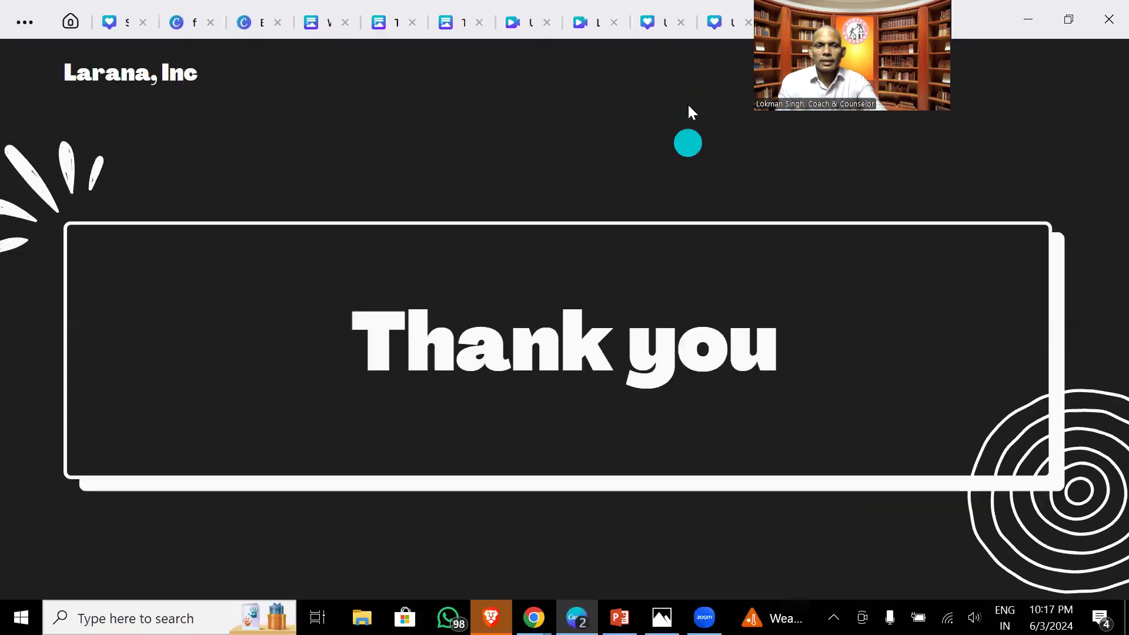